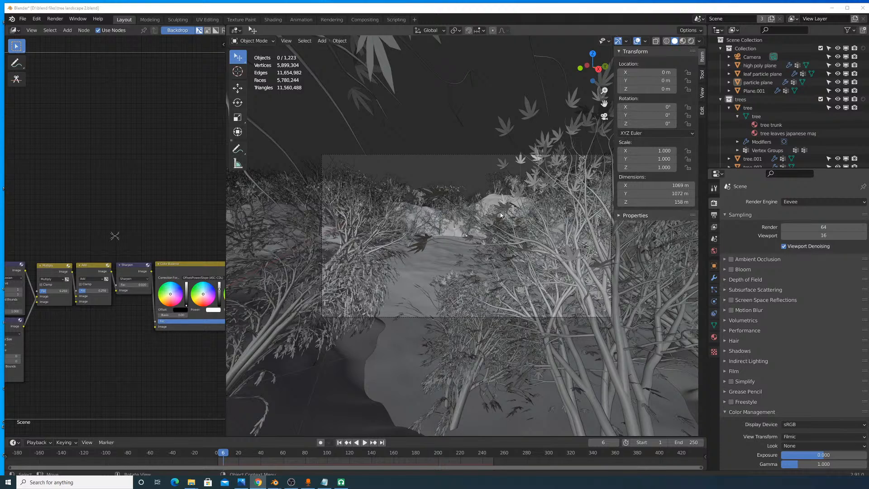
Step: Collapse the transform sidebar in the tree landscape's 3D viewport, leaving no objects selected
{"action": "scroll", "coordinate": [500, 213], "scroll_direction": "up", "scroll_amount": 2}
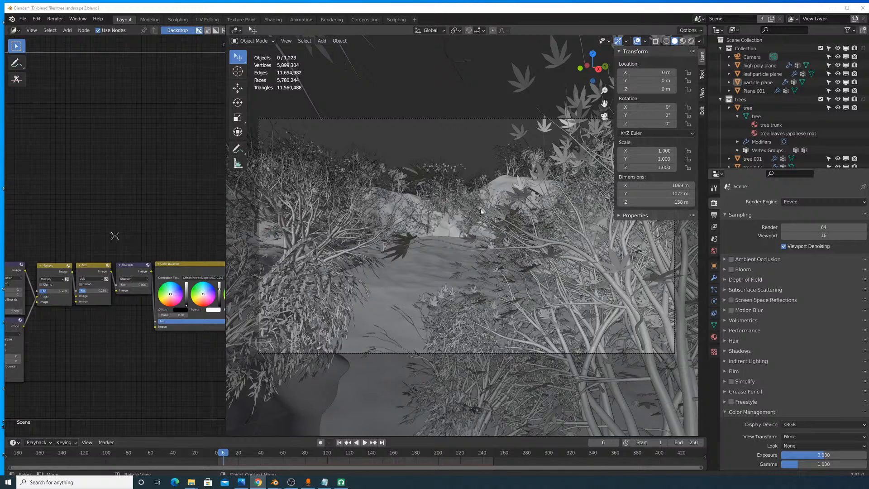
{"action": "left_click", "coordinate": [485, 195]}
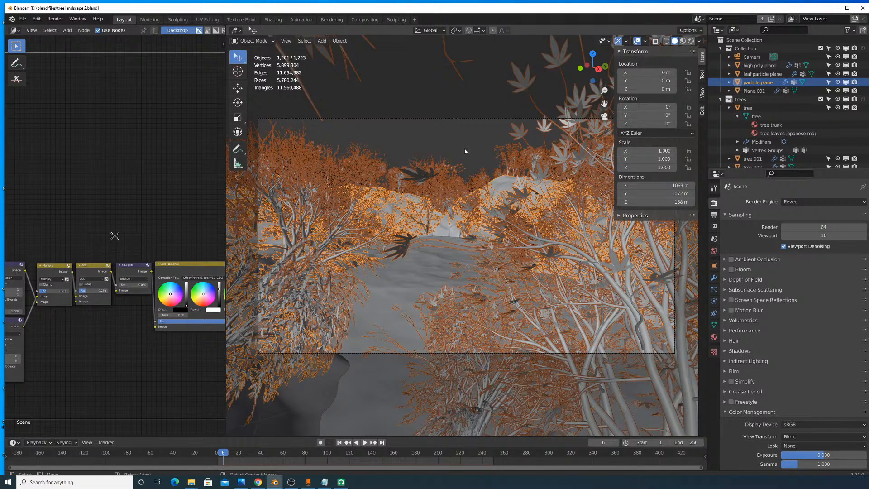
{"action": "left_click", "coordinate": [486, 165]}
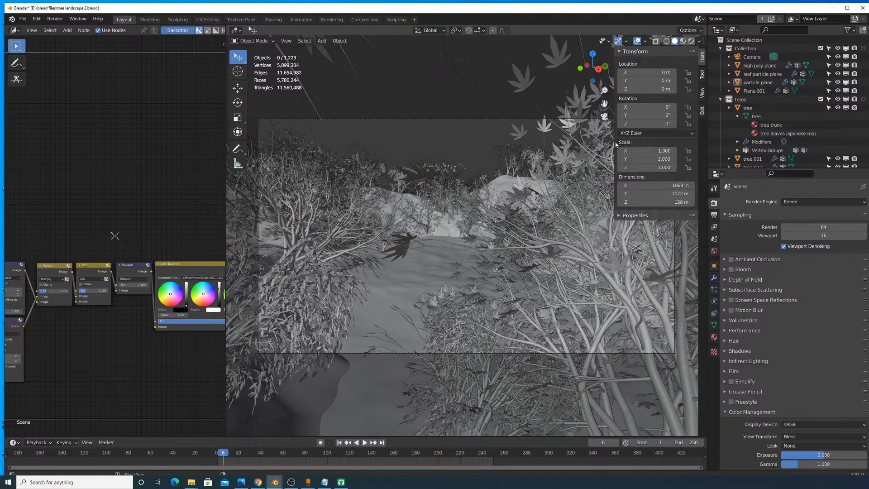
{"action": "left_click_drag", "start_coordinate": [614, 144], "coordinate": [720, 157]}
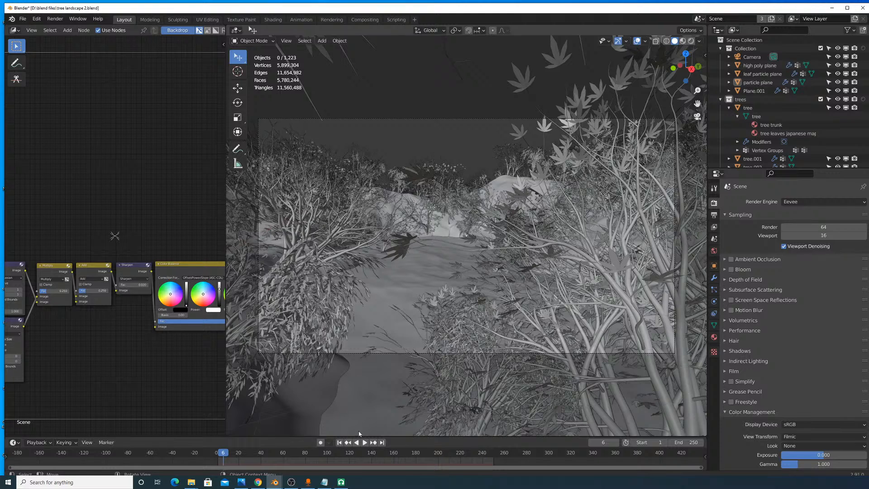
Step: Switch to the simple dynamic ice.blend window and inspect the triangular tunnel's interior in rendered shading
{"action": "left_click", "coordinate": [277, 481]}
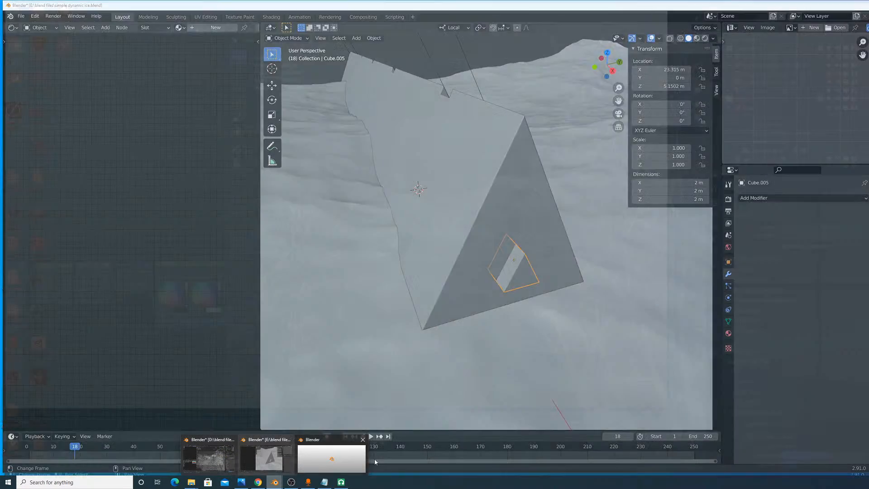
{"action": "left_click", "coordinate": [267, 458]}
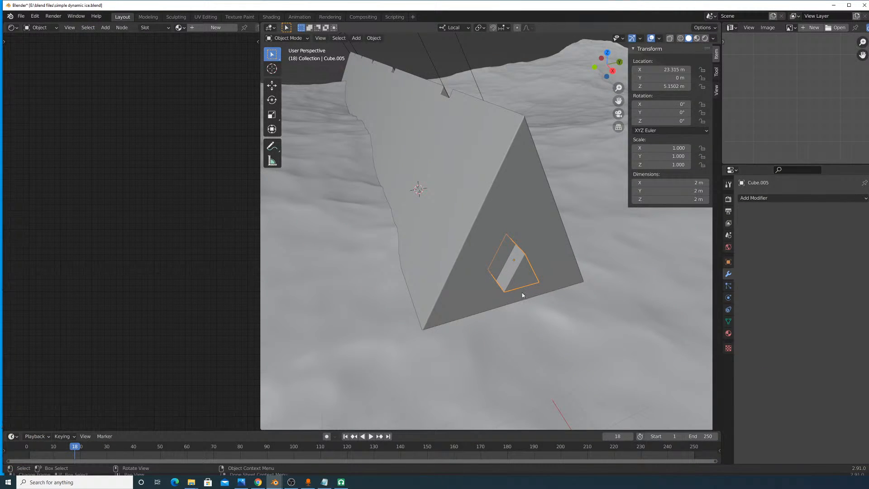
{"action": "scroll", "coordinate": [542, 197], "scroll_direction": "down", "scroll_amount": 1}
{"action": "middle_click_drag", "start_coordinate": [554, 203], "coordinate": [506, 254]}
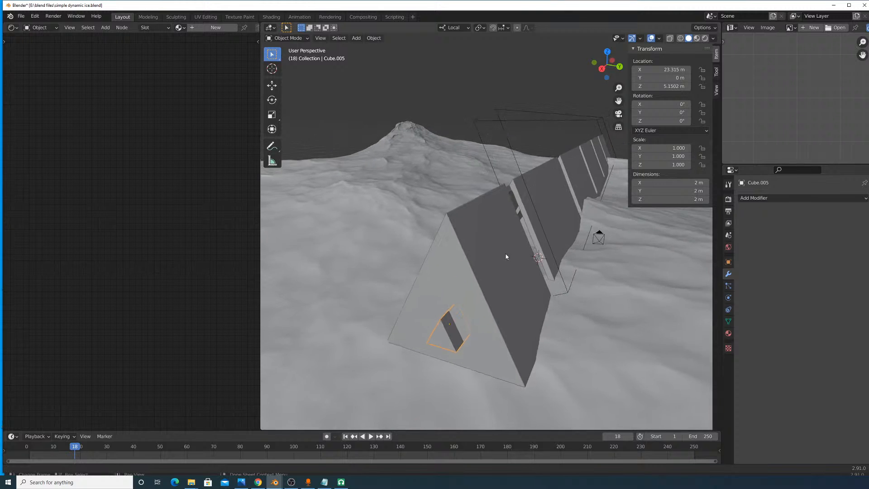
{"action": "scroll", "coordinate": [542, 236], "scroll_direction": "up", "scroll_amount": 4}
{"action": "scroll", "coordinate": [570, 251], "scroll_direction": "up", "scroll_amount": 1}
{"action": "mouse_move", "coordinate": [570, 250]}
{"action": "middle_mouse_down"}
{"action": "mouse_move", "coordinate": [575, 231]}
{"action": "mouse_move", "coordinate": [533, 300]}
{"action": "mouse_move", "coordinate": [552, 280]}
{"action": "middle_mouse_up"}
{"action": "scroll", "coordinate": [576, 230], "scroll_direction": "up", "scroll_amount": 1}
{"action": "middle_click_drag", "start_coordinate": [546, 178], "coordinate": [525, 100], "text": "shift"}
{"action": "left_click", "coordinate": [704, 38]}
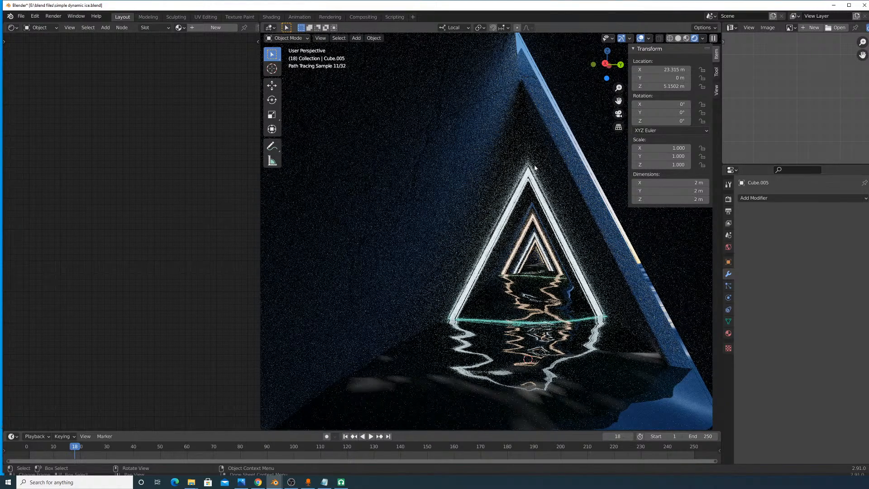
{"action": "scroll", "coordinate": [566, 214], "scroll_direction": "up", "scroll_amount": 10}
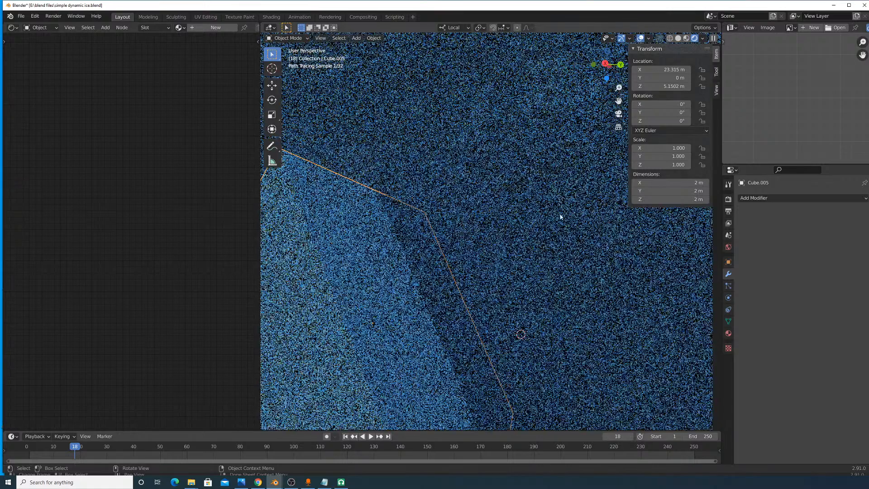
{"action": "left_click", "coordinate": [678, 38]}
Step: Scale the small prism at the tunnel's entrance to about 5.28 and raise it to about Z 7.44 m
{"action": "middle_click_drag", "start_coordinate": [521, 190], "coordinate": [582, 266]}
{"action": "key", "text": "s"}
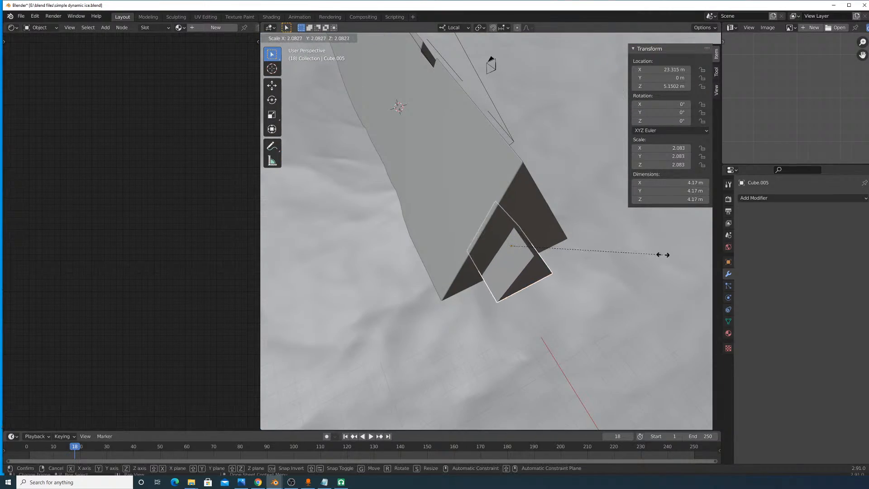
{"action": "left_click", "coordinate": [494, 290]}
{"action": "middle_click_drag", "start_coordinate": [494, 290], "coordinate": [550, 317]}
{"action": "key", "text": "g"}
{"action": "key", "text": "z"}
{"action": "left_click", "coordinate": [631, 274]}
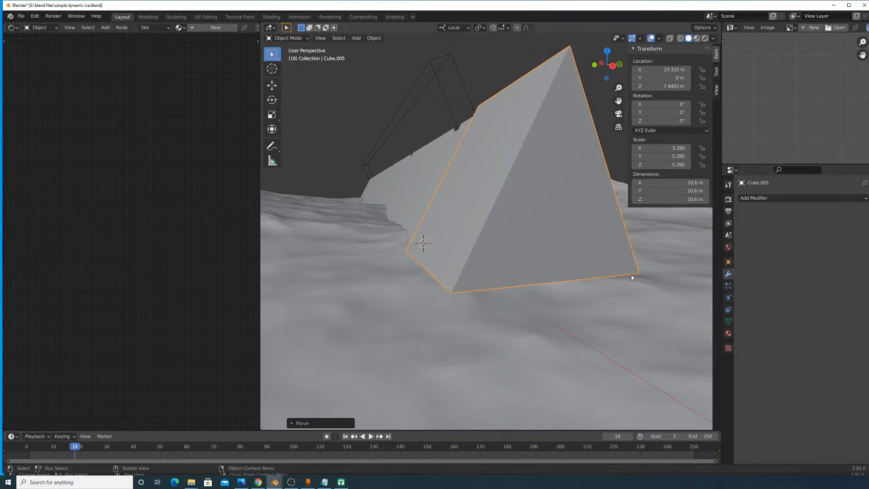
Step: Scale the prism down to about 3.78 and lower it to about Z 6.96 m
{"action": "key", "text": "s"}
{"action": "left_click", "coordinate": [598, 268]}
{"action": "middle_click_drag", "start_coordinate": [598, 269], "coordinate": [670, 273]}
{"action": "key", "text": "g"}
{"action": "key", "text": "z"}
{"action": "left_click", "coordinate": [598, 257]}
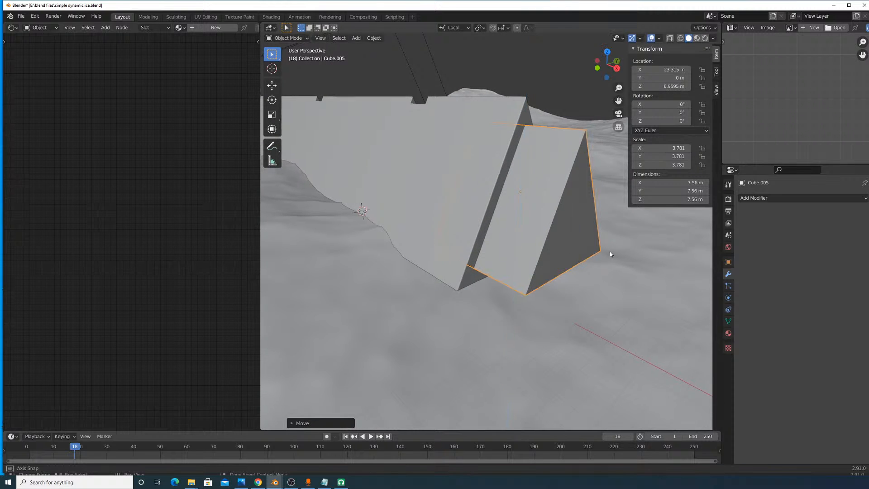
Step: Enlarge the prism uniformly to a scale of about 4.19
{"action": "middle_click_drag", "start_coordinate": [609, 252], "coordinate": [578, 277]}
{"action": "key", "text": "s"}
{"action": "left_click", "coordinate": [603, 251]}
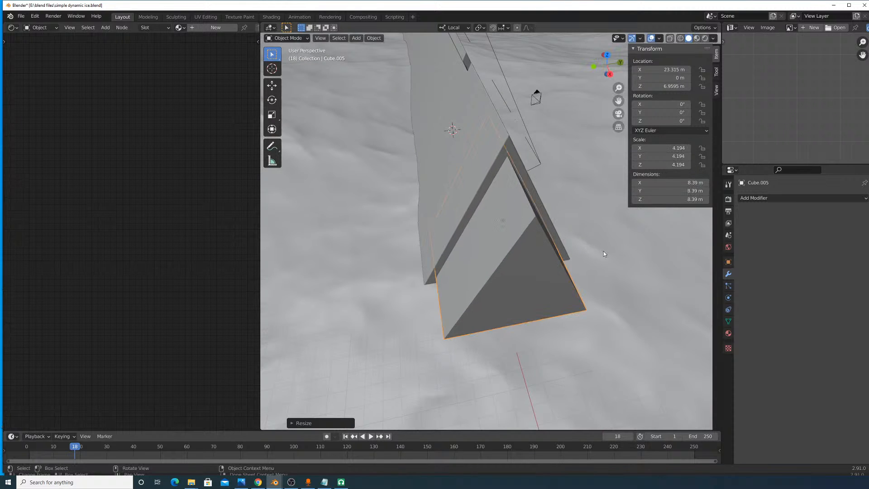
{"action": "middle_click_drag", "start_coordinate": [604, 251], "coordinate": [493, 206]}
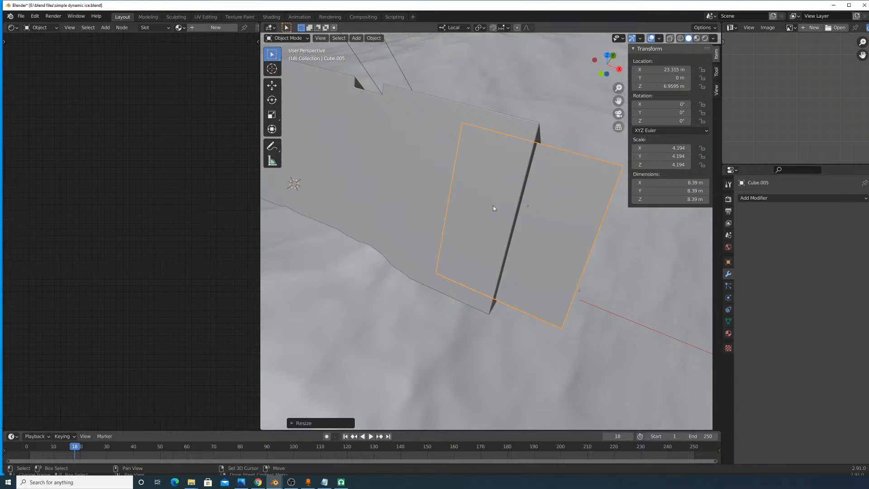
Step: Add the tunnel to the selection, and enable the Object: Bool Tool add-on in the preferences
{"action": "left_click", "coordinate": [426, 174]}
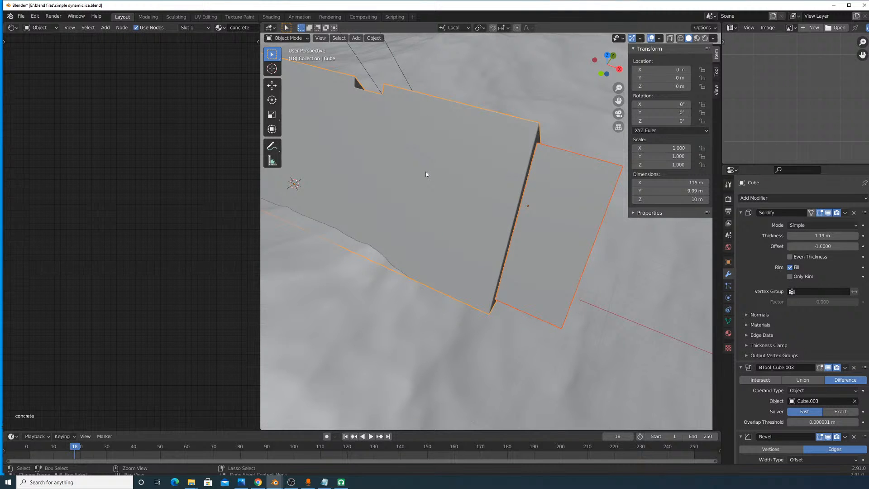
{"action": "middle_click_drag", "start_coordinate": [426, 175], "coordinate": [452, 136]}
{"action": "left_click", "coordinate": [34, 16]}
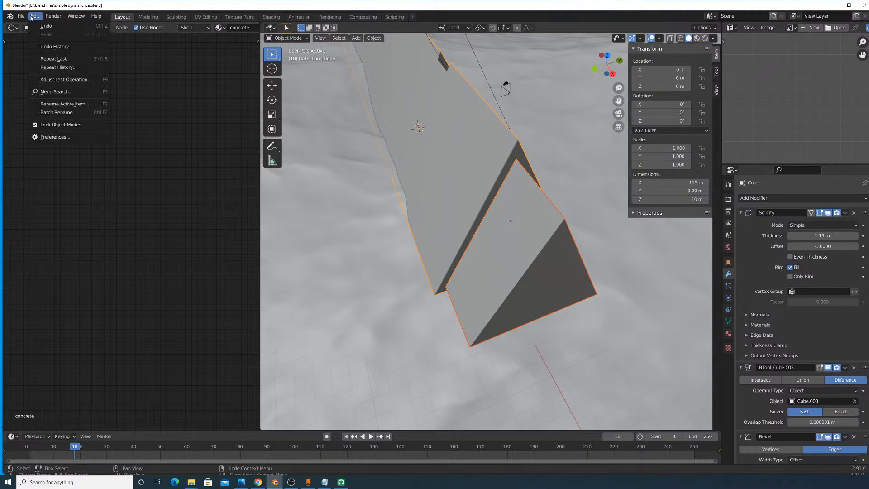
{"action": "left_click", "coordinate": [50, 137]}
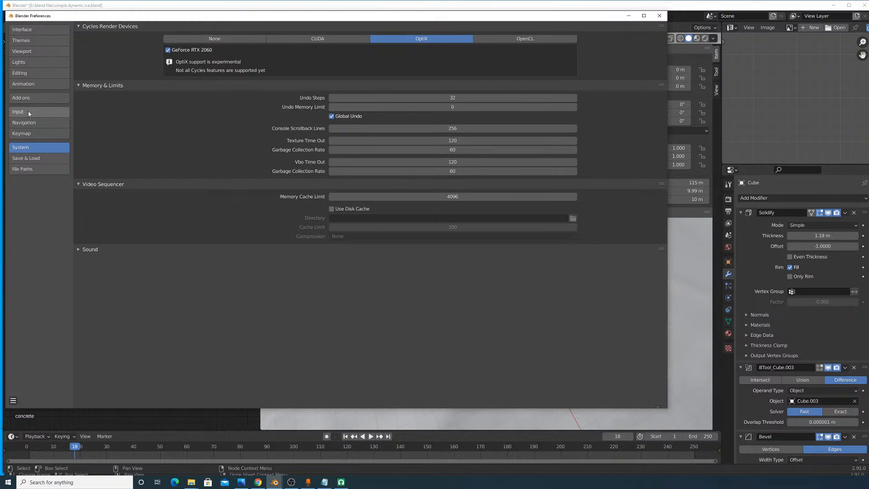
{"action": "left_click", "coordinate": [32, 98]}
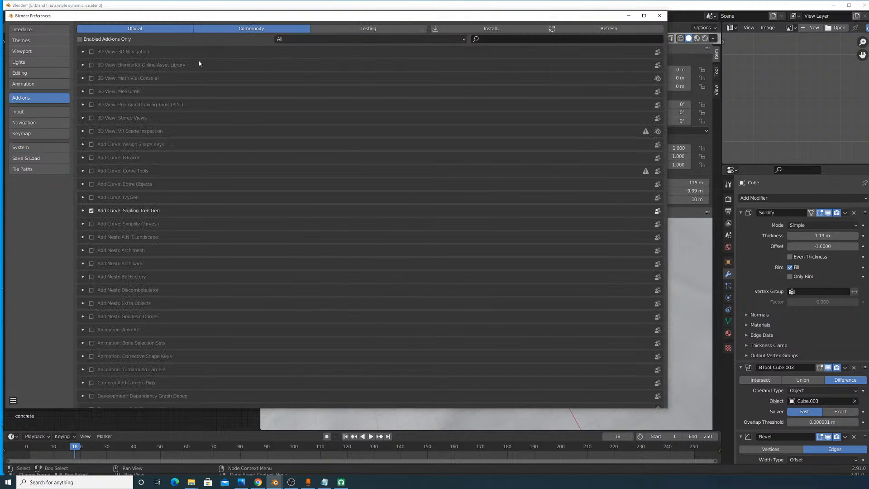
{"action": "left_click", "coordinate": [590, 39]}
{"action": "type", "text": "boolt"}
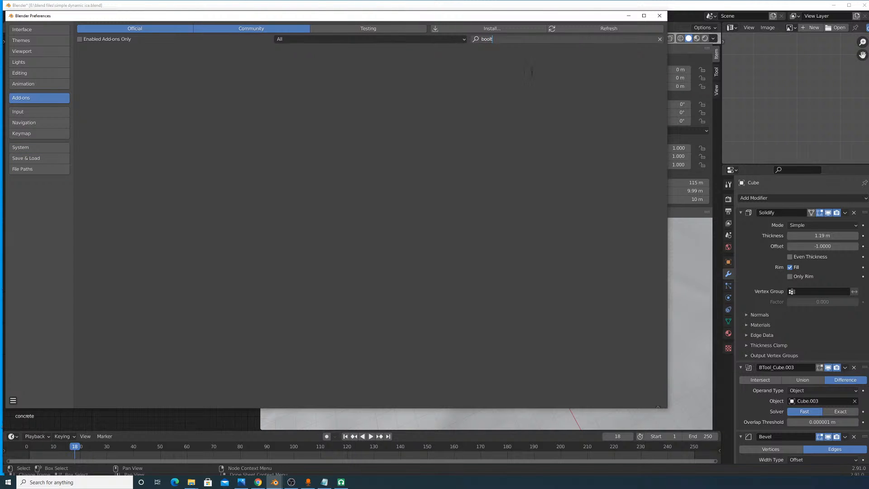
{"action": "key", "text": "BackSpace"}
{"action": "key", "text": "Return"}
{"action": "left_click", "coordinate": [91, 52]}
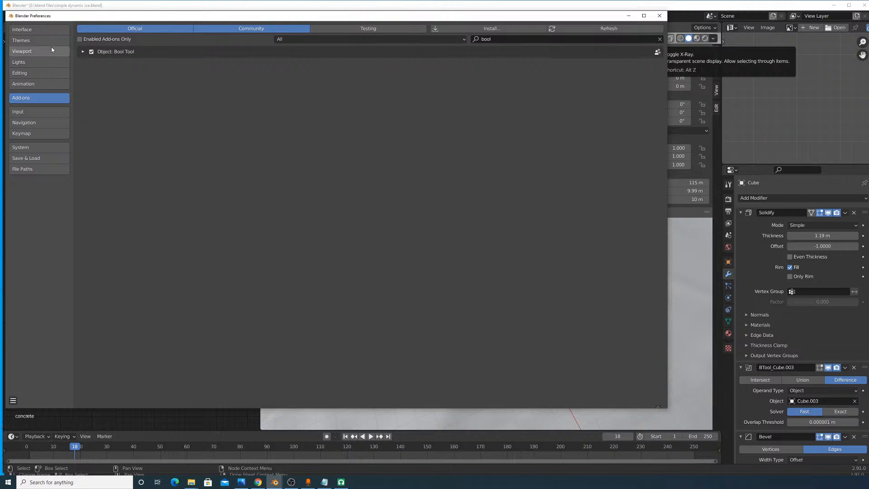
{"action": "left_click", "coordinate": [660, 16]}
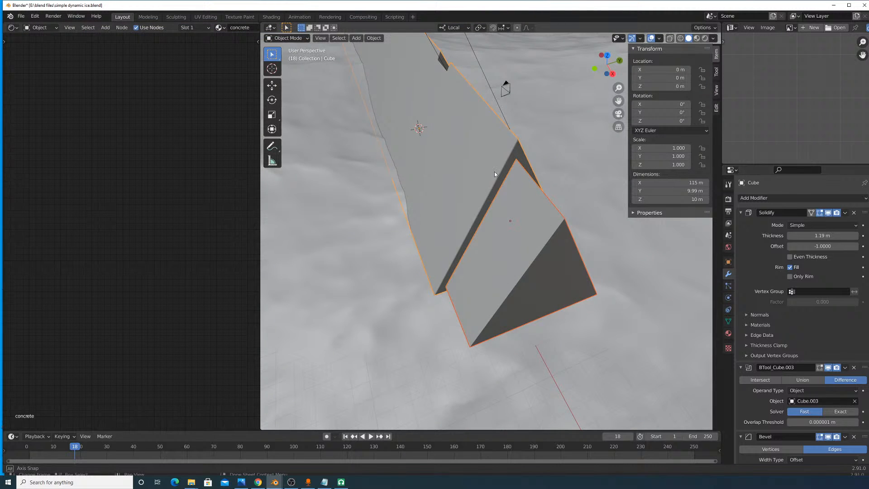
Step: Subtract the prism from the tunnel with a Bool Tool difference, keeping the tunnel as the active object
{"action": "middle_click_drag", "start_coordinate": [494, 172], "coordinate": [602, 205]}
{"action": "left_click", "coordinate": [602, 204]}
{"action": "left_click", "coordinate": [474, 167], "text": "shift"}
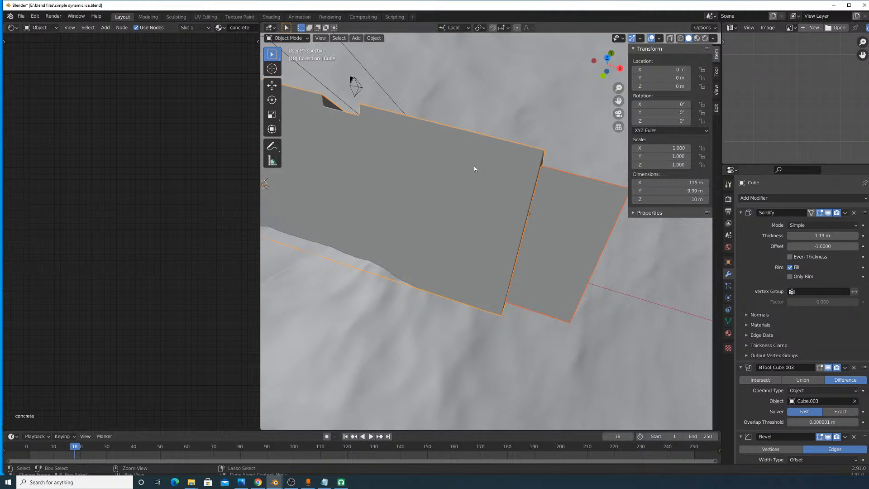
{"action": "key", "text": "ctrl+KP_Subtract"}
{"action": "middle_click_drag", "start_coordinate": [480, 170], "coordinate": [455, 155]}
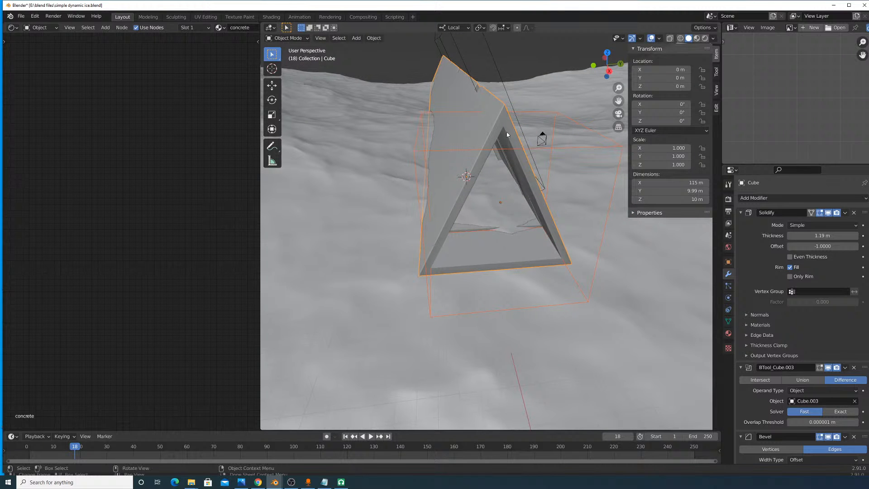
Step: Stretch the cutter prism along its local X axis to a scale of about 88.7, about 177 m long
{"action": "left_click", "coordinate": [522, 149]}
{"action": "middle_click_drag", "start_coordinate": [502, 142], "coordinate": [528, 158]}
{"action": "scroll", "coordinate": [528, 159], "scroll_direction": "down", "scroll_amount": 13}
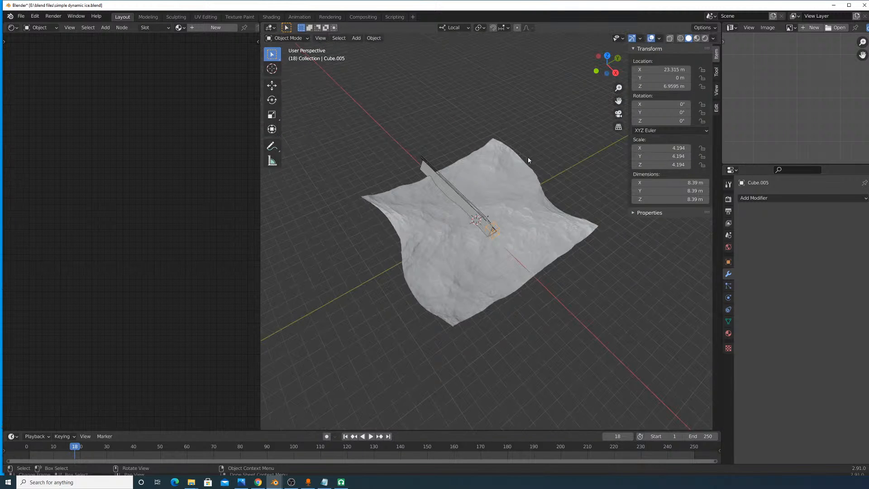
{"action": "scroll", "coordinate": [515, 174], "scroll_direction": "up", "scroll_amount": 3}
{"action": "key", "text": "s"}
{"action": "key", "text": "x"}
{"action": "key", "text": "x"}
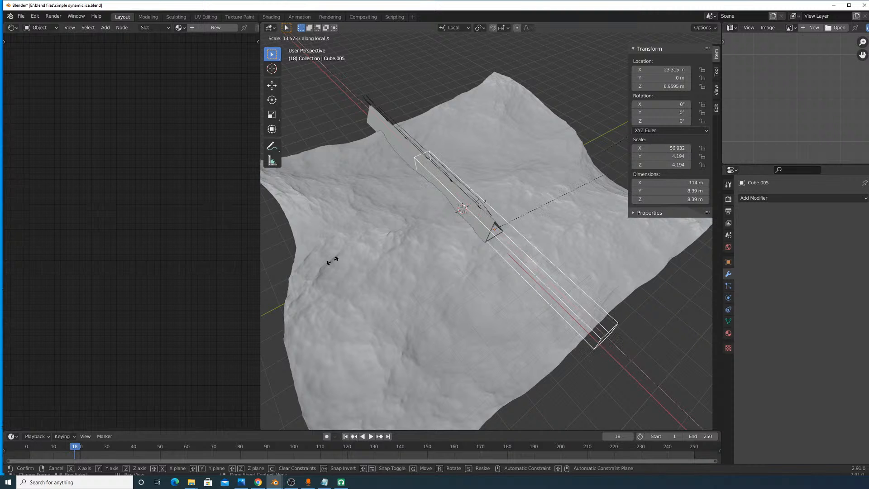
{"action": "left_click", "coordinate": [588, 154]}
Step: Move the cutter prism along the X axis to about -26.66 m so it runs through the tunnel
{"action": "middle_click_drag", "start_coordinate": [526, 180], "coordinate": [579, 176]}
{"action": "key", "text": "g"}
{"action": "key", "text": "x"}
{"action": "key", "text": "x"}
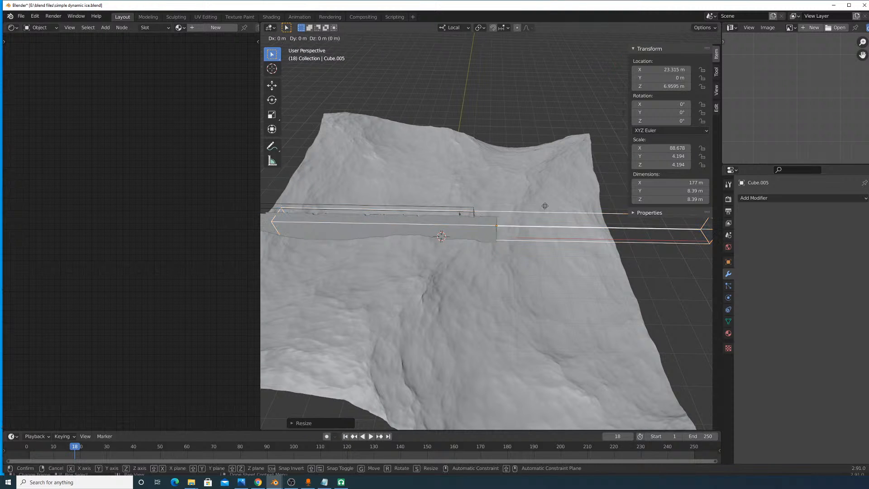
{"action": "left_click", "coordinate": [429, 207]}
{"action": "middle_click_drag", "start_coordinate": [429, 208], "coordinate": [604, 213]}
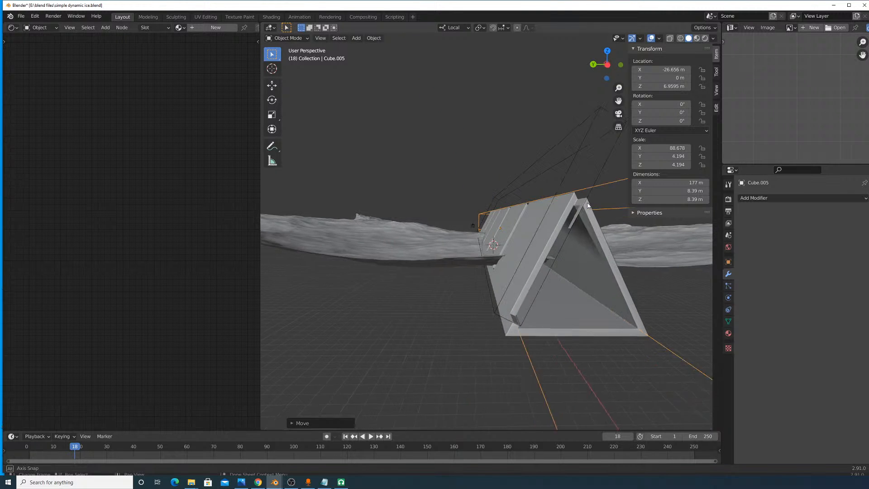
{"action": "key", "text": "s"}
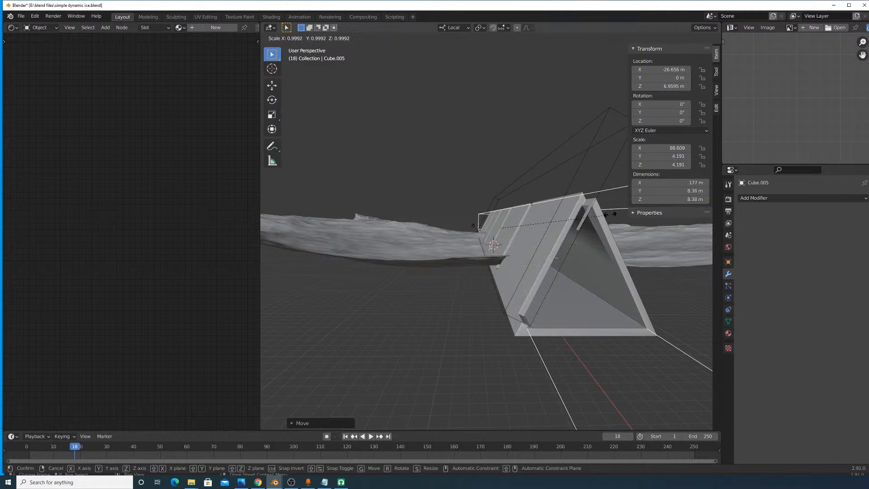
{"action": "right_click", "coordinate": [606, 217]}
{"action": "middle_click_drag", "start_coordinate": [605, 218], "coordinate": [561, 221]}
{"action": "key", "text": "g"}
{"action": "key", "text": "y"}
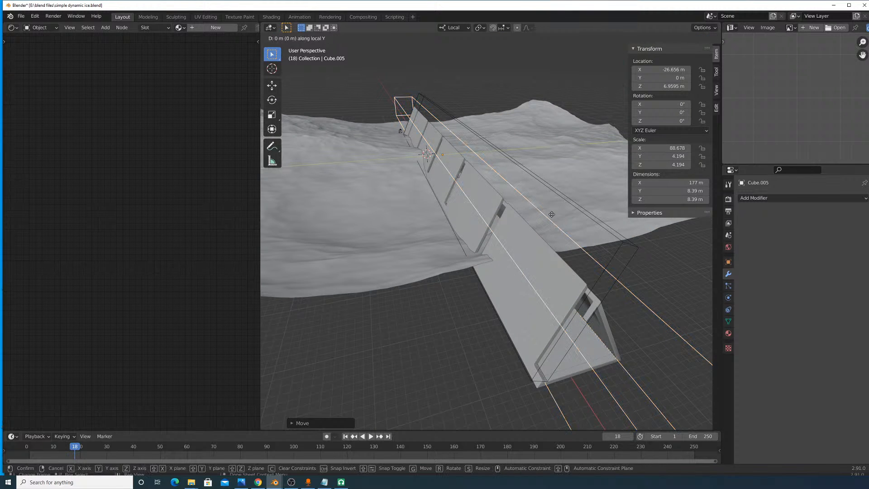
{"action": "key", "text": "x"}
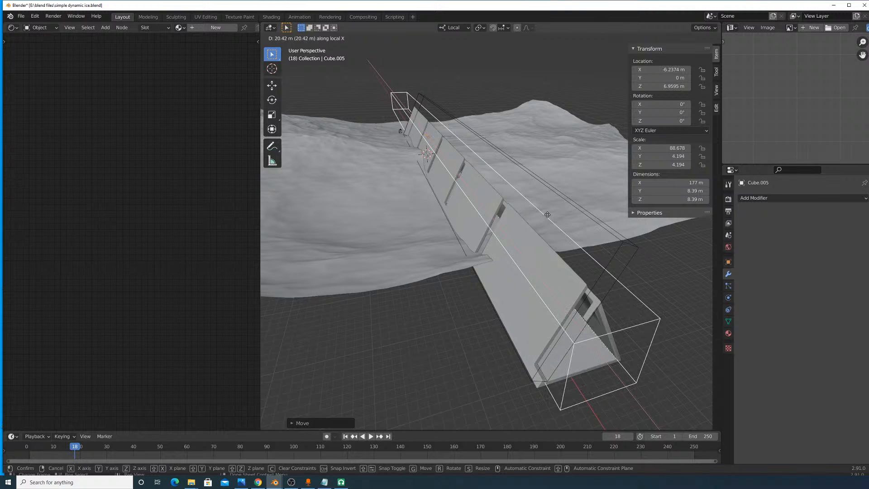
{"action": "right_click", "coordinate": [560, 231]}
{"action": "scroll", "coordinate": [560, 232], "scroll_direction": "down", "scroll_amount": 2}
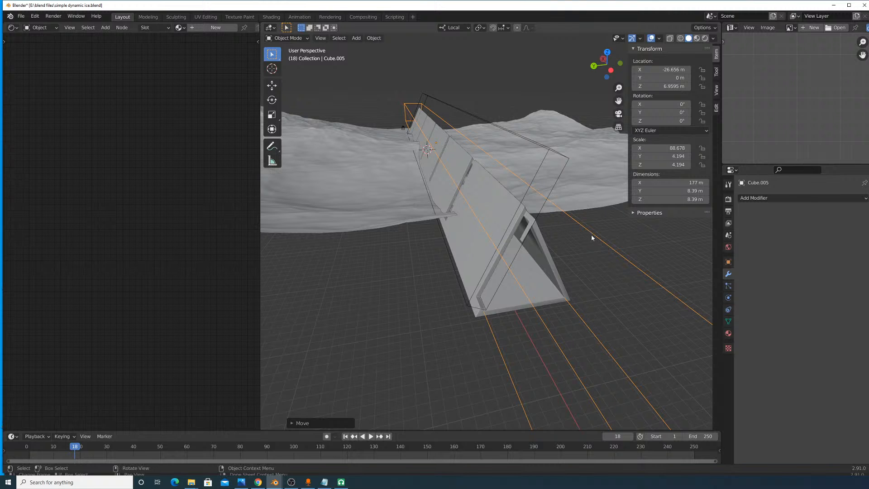
{"action": "key", "text": "g"}
{"action": "key", "text": "y"}
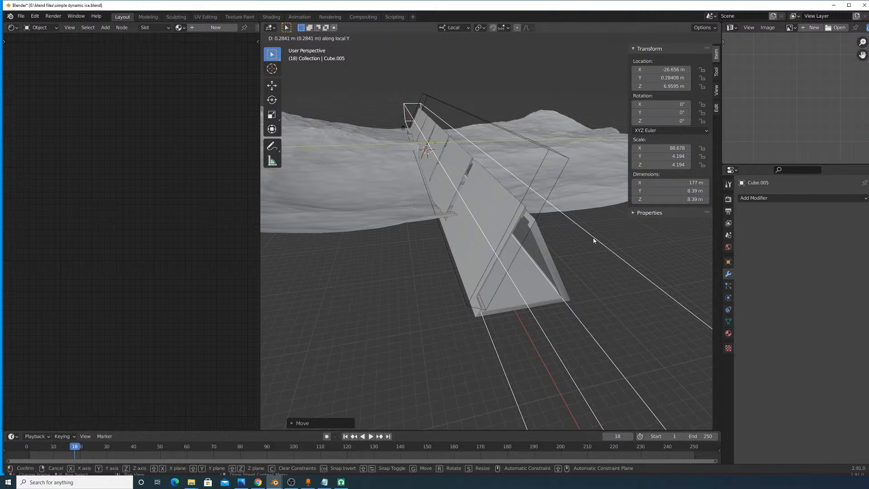
{"action": "key", "text": "s"}
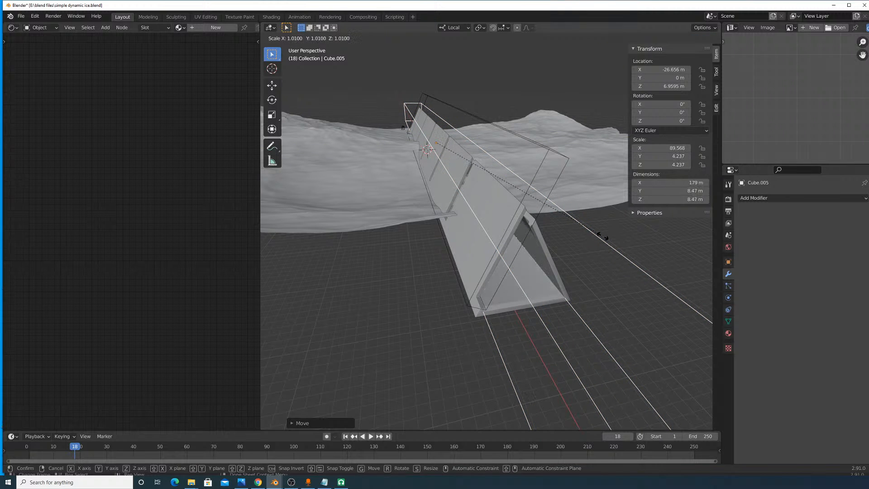
{"action": "right_click", "coordinate": [600, 236]}
{"action": "scroll", "coordinate": [601, 236], "scroll_direction": "down", "scroll_amount": 1}
{"action": "scroll", "coordinate": [601, 236], "scroll_direction": "up", "scroll_amount": 3}
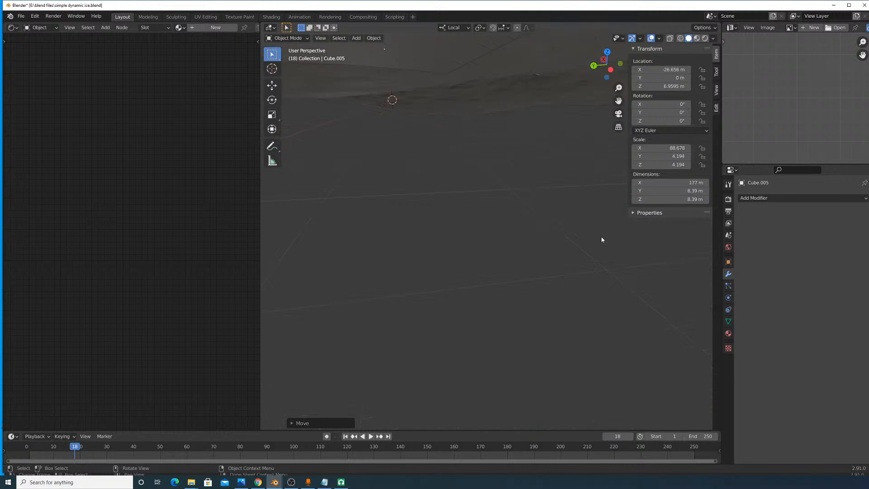
{"action": "scroll", "coordinate": [601, 236], "scroll_direction": "down", "scroll_amount": 3}
{"action": "middle_click_drag", "start_coordinate": [600, 236], "coordinate": [602, 237]}
{"action": "key", "text": "g"}
{"action": "key", "text": "z"}
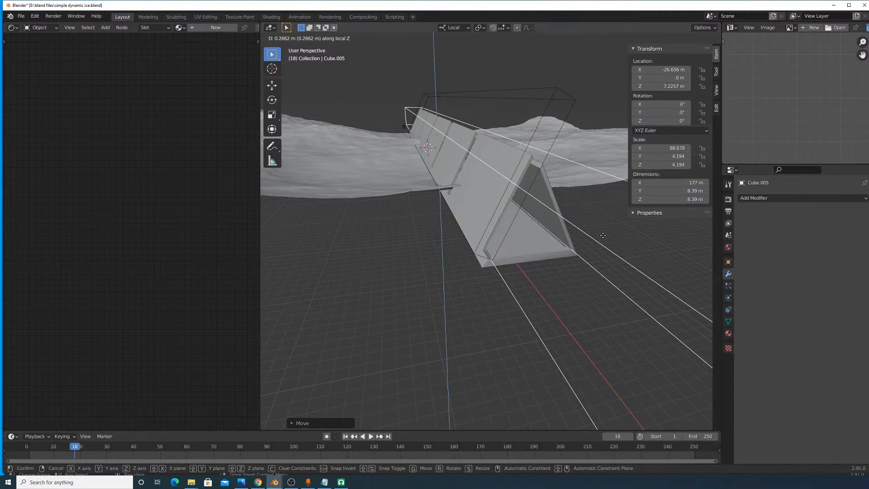
{"action": "right_click", "coordinate": [601, 235]}
Step: Shorten the cutter along its local X axis to a scale of about 20.3, about 40.6 m long
{"action": "scroll", "coordinate": [602, 235], "scroll_direction": "up", "scroll_amount": 5}
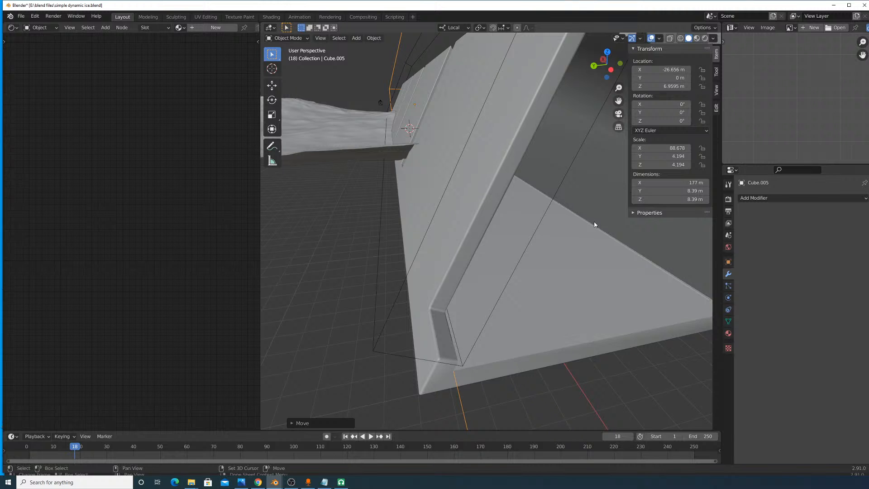
{"action": "middle_click_drag", "start_coordinate": [594, 221], "coordinate": [589, 225], "text": "shift"}
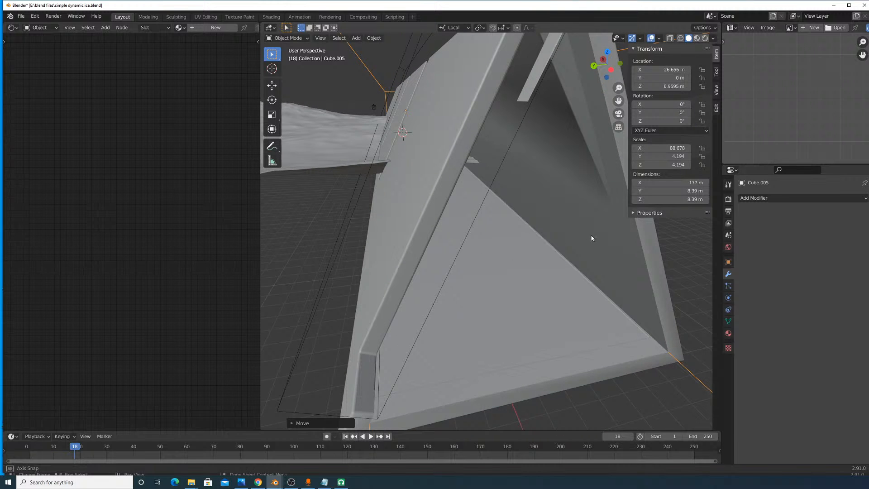
{"action": "scroll", "coordinate": [590, 235], "scroll_direction": "down", "scroll_amount": 4}
{"action": "scroll", "coordinate": [591, 238], "scroll_direction": "down", "scroll_amount": 5}
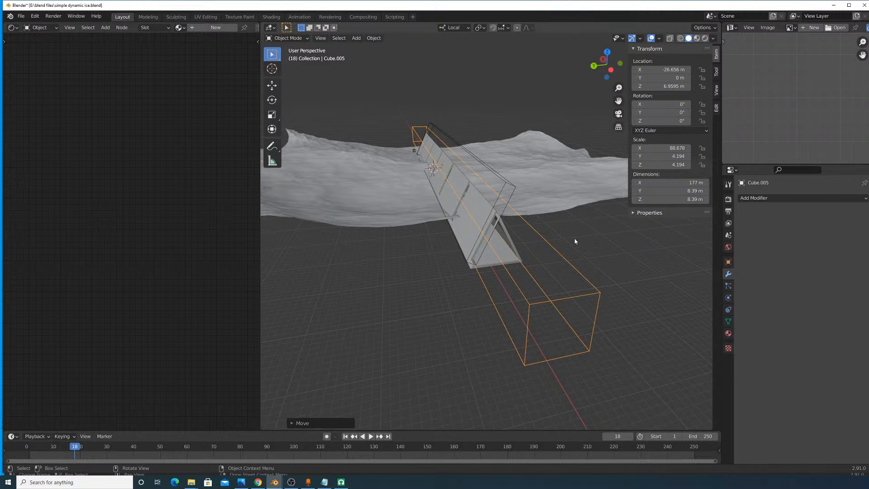
{"action": "scroll", "coordinate": [574, 241], "scroll_direction": "up", "scroll_amount": 2}
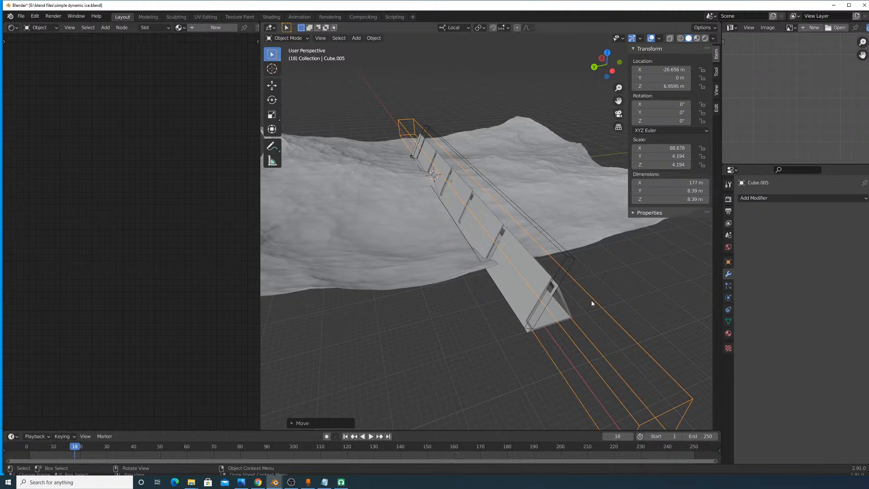
{"action": "middle_click_drag", "start_coordinate": [530, 241], "coordinate": [625, 294]}
{"action": "key", "text": "s"}
{"action": "key", "text": "x"}
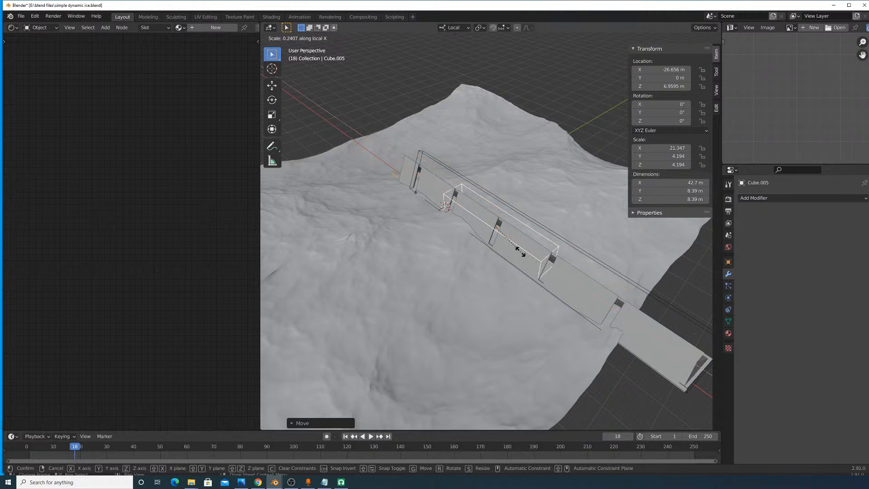
{"action": "left_click", "coordinate": [537, 266]}
Step: Move the shortened cutter along the X axis to about 12.86 m
{"action": "middle_click_drag", "start_coordinate": [563, 263], "coordinate": [615, 274]}
{"action": "key", "text": "g"}
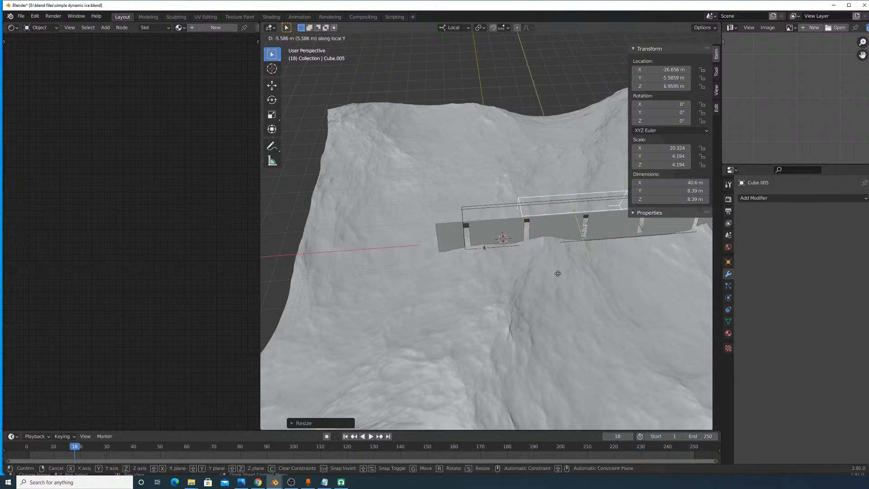
{"action": "key", "text": "x"}
{"action": "left_click", "coordinate": [493, 294]}
{"action": "middle_click_drag", "start_coordinate": [484, 268], "coordinate": [565, 229]}
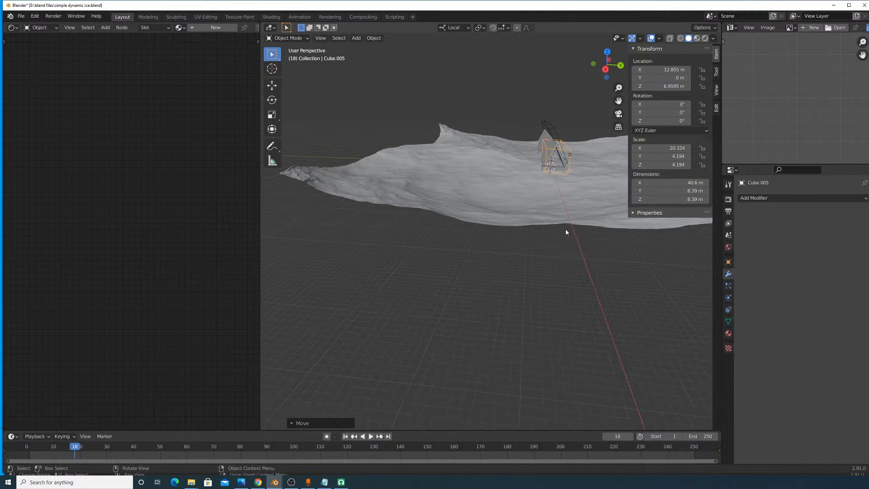
{"action": "scroll", "coordinate": [588, 159], "scroll_direction": "up", "scroll_amount": 4}
{"action": "middle_click_drag", "start_coordinate": [591, 151], "coordinate": [539, 229]}
{"action": "key", "text": "s"}
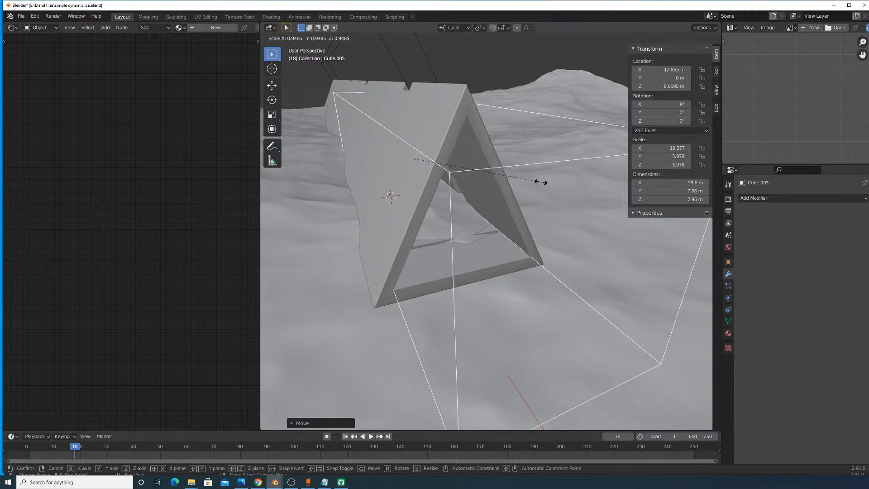
{"action": "right_click", "coordinate": [514, 193]}
{"action": "middle_click_drag", "start_coordinate": [514, 194], "coordinate": [514, 188]}
{"action": "key", "text": "s"}
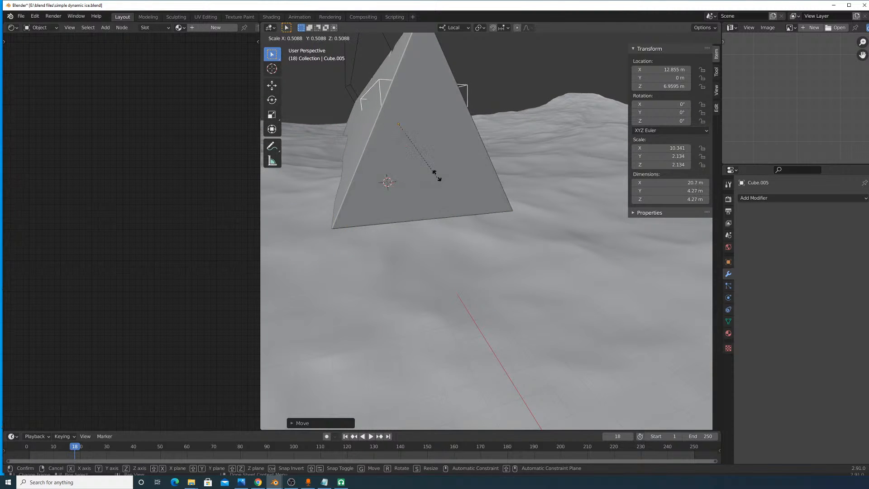
{"action": "right_click", "coordinate": [457, 174]}
{"action": "middle_click_drag", "start_coordinate": [457, 174], "coordinate": [462, 184]}
{"action": "key", "text": "s"}
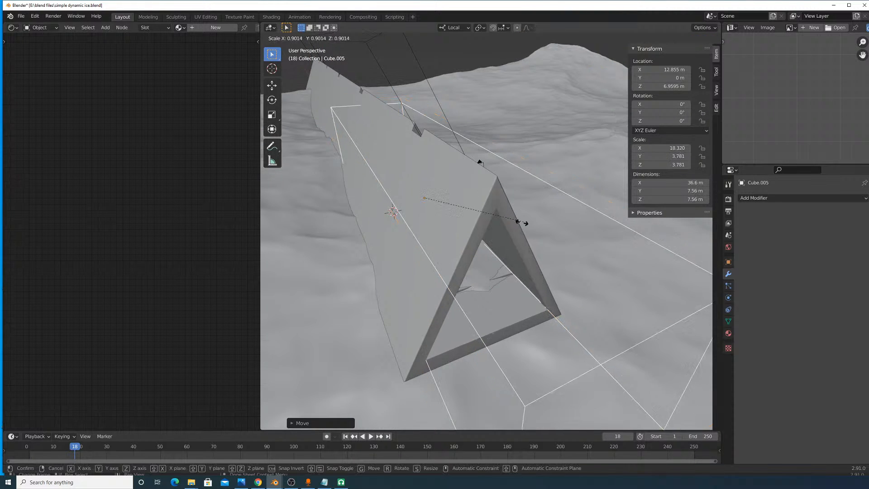
{"action": "right_click", "coordinate": [533, 237]}
Step: Scale the cutter down slightly and uniformly, to about 8.07 m in Y and Z
{"action": "middle_click_drag", "start_coordinate": [533, 237], "coordinate": [570, 248]}
{"action": "scroll", "coordinate": [577, 246], "scroll_direction": "up", "scroll_amount": 2}
{"action": "key", "text": "s"}
{"action": "left_click", "coordinate": [579, 233]}
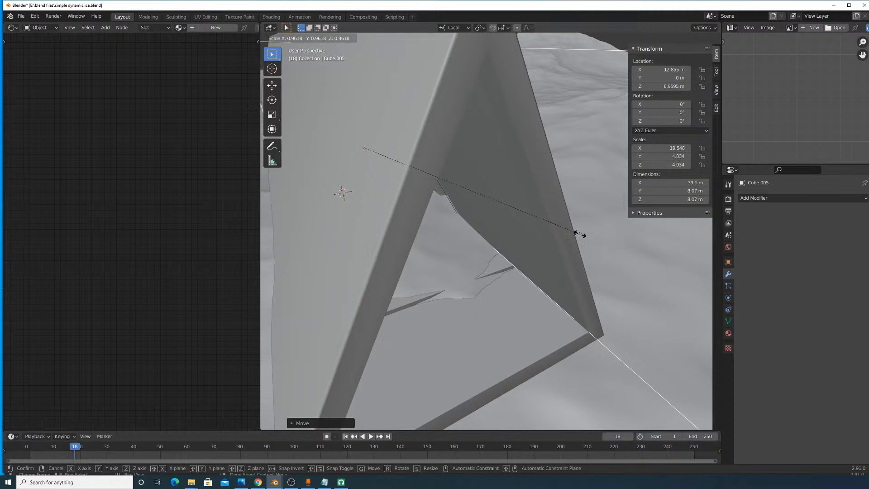
Step: Select the tunnel and review its modifier stack
{"action": "middle_click_drag", "start_coordinate": [555, 231], "coordinate": [504, 250]}
{"action": "left_click", "coordinate": [504, 250]}
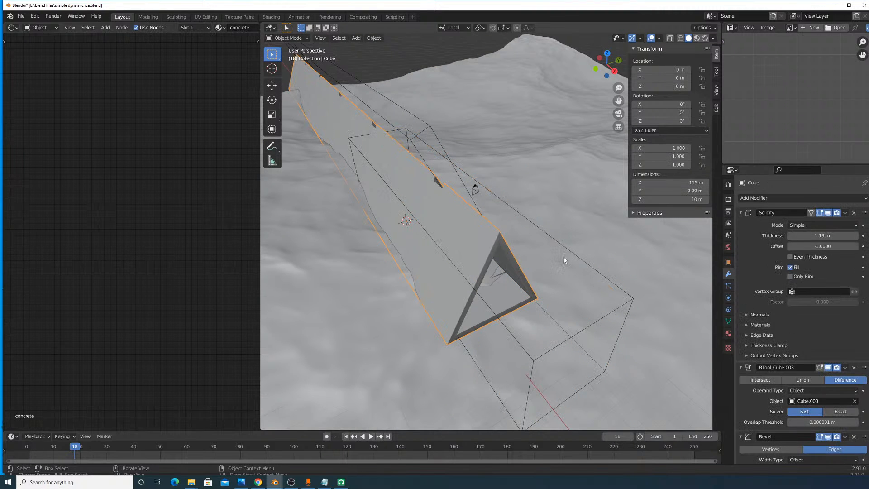
{"action": "scroll", "coordinate": [822, 304], "scroll_direction": "down", "scroll_amount": 15}
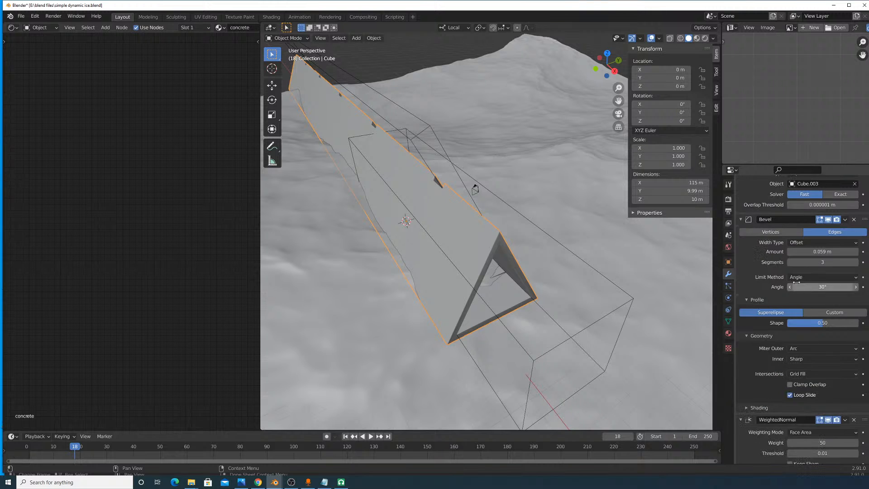
{"action": "scroll", "coordinate": [801, 281], "scroll_direction": "up", "scroll_amount": 15}
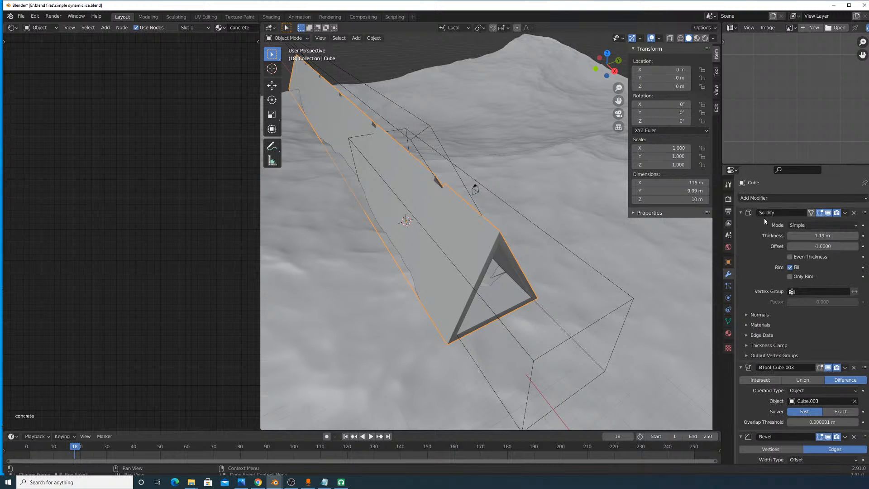
Step: Try a second Bevel modifier at the end of the tunnel's stack, inspect the opening's edges, and remove that modifier
{"action": "left_click", "coordinate": [757, 198]}
{"action": "left_click", "coordinate": [698, 231]}
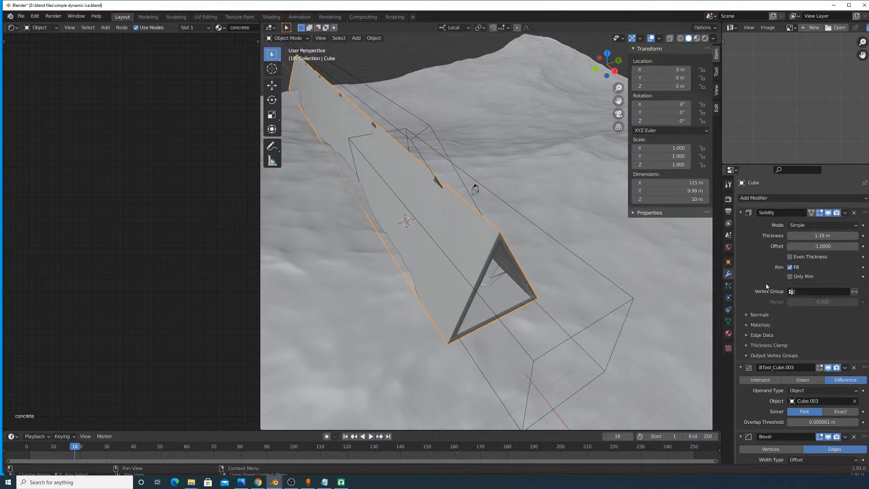
{"action": "scroll", "coordinate": [614, 256], "scroll_direction": "up", "scroll_amount": 4}
{"action": "scroll", "coordinate": [614, 262], "scroll_direction": "down", "scroll_amount": 3}
{"action": "scroll", "coordinate": [610, 259], "scroll_direction": "up", "scroll_amount": 5}
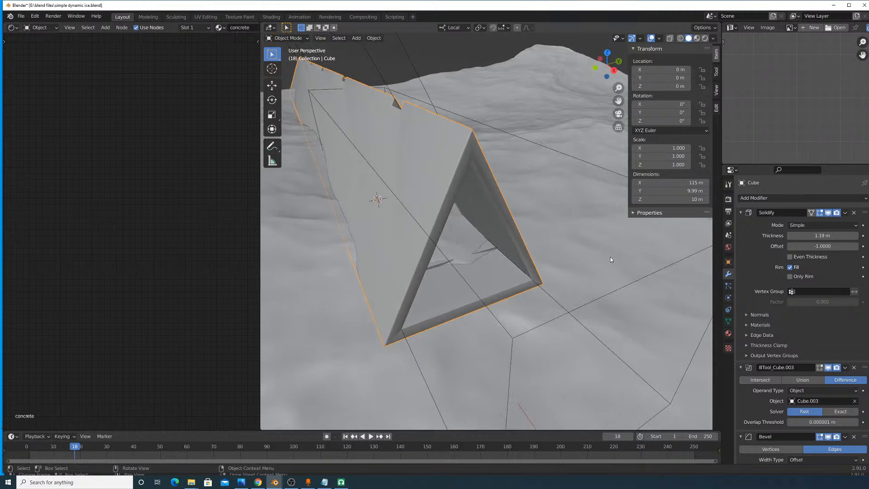
{"action": "scroll", "coordinate": [615, 275], "scroll_direction": "down", "scroll_amount": 2}
{"action": "scroll", "coordinate": [781, 303], "scroll_direction": "down", "scroll_amount": 5}
{"action": "scroll", "coordinate": [781, 303], "scroll_direction": "down", "scroll_amount": 10}
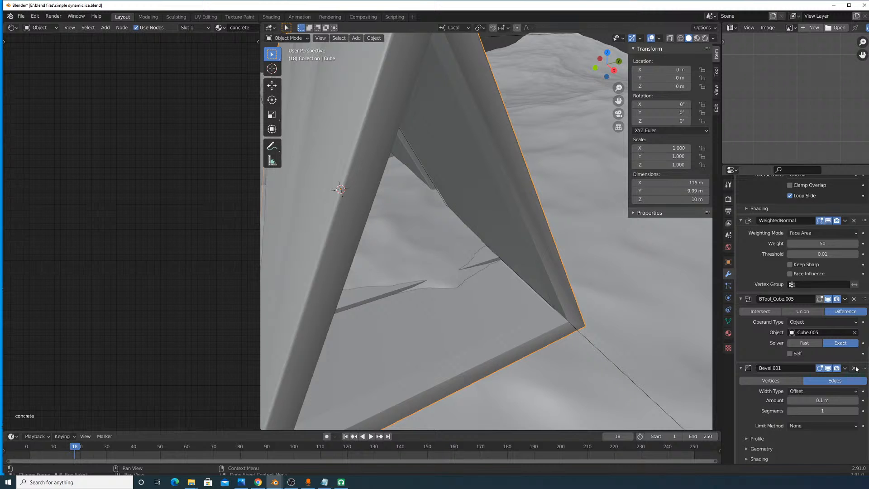
{"action": "left_click", "coordinate": [854, 367]}
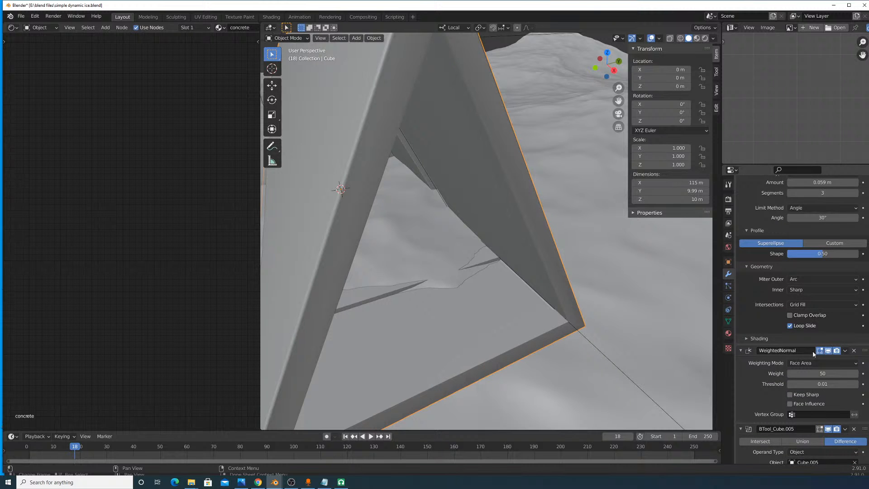
Step: Reorder the tunnel's modifiers so BTool_Cube.005 sits above Bevel, directly below BTool_Cube.003
{"action": "scroll", "coordinate": [817, 362], "scroll_direction": "down", "scroll_amount": 2}
{"action": "left_click_drag", "start_coordinate": [863, 406], "coordinate": [859, 222]}
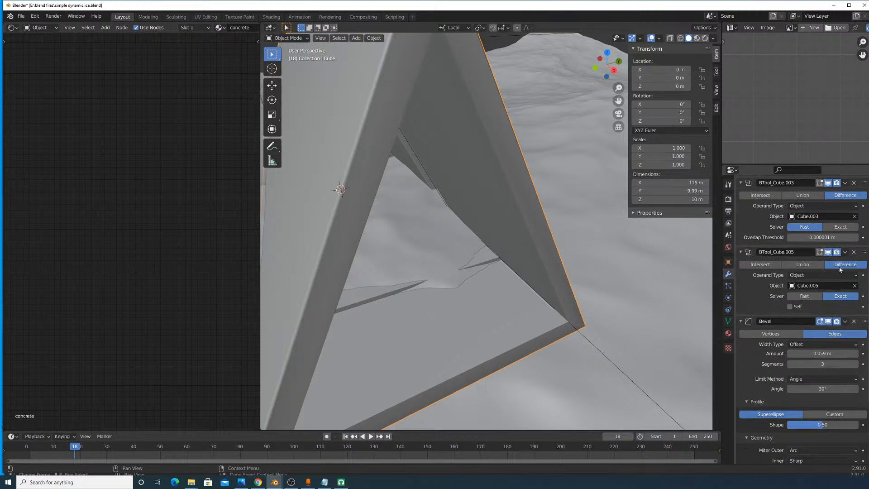
{"action": "scroll", "coordinate": [587, 234], "scroll_direction": "down", "scroll_amount": 8}
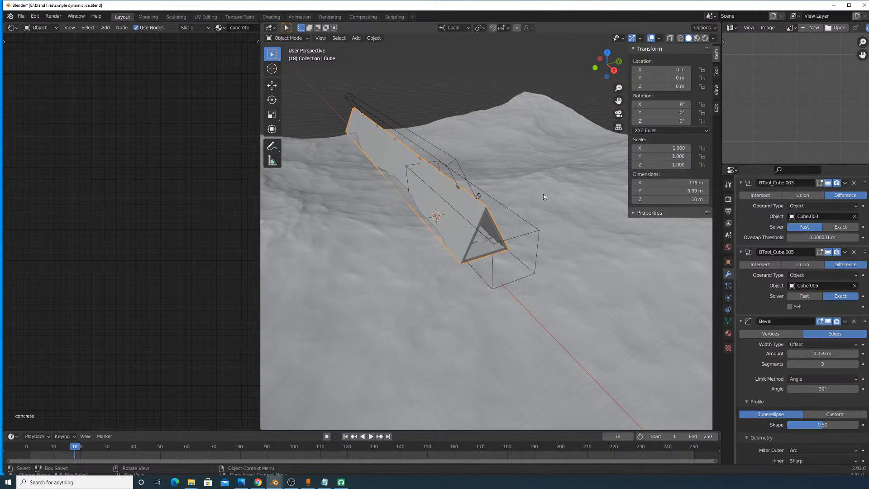
Step: Select the cutter and stretch it along its local X axis to a scale of about 101.4, about 203 m long
{"action": "left_click", "coordinate": [519, 236]}
{"action": "middle_click_drag", "start_coordinate": [519, 236], "coordinate": [555, 267]}
{"action": "key", "text": "s"}
{"action": "left_click", "coordinate": [600, 294]}
Step: Move the cutter along the X axis to about -19.99 m so it runs through the whole tunnel
{"action": "scroll", "coordinate": [542, 271], "scroll_direction": "down", "scroll_amount": 8}
{"action": "key", "text": "g"}
{"action": "key", "text": "y"}
{"action": "right_click", "coordinate": [543, 271]}
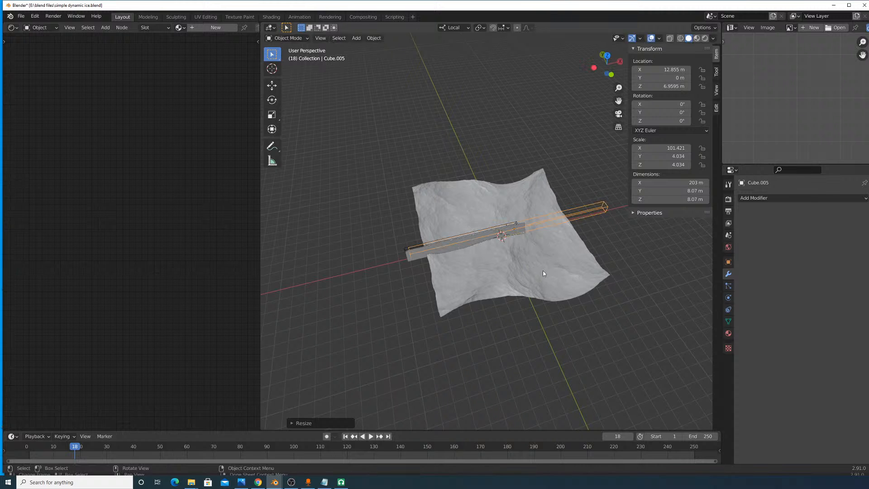
{"action": "key", "text": "g"}
{"action": "key", "text": "x"}
{"action": "left_click", "coordinate": [475, 276]}
Step: Inspect the tunnel's cut opening and its edges from several angles
{"action": "middle_click_drag", "start_coordinate": [473, 277], "coordinate": [534, 249]}
{"action": "scroll", "coordinate": [535, 251], "scroll_direction": "up", "scroll_amount": 8}
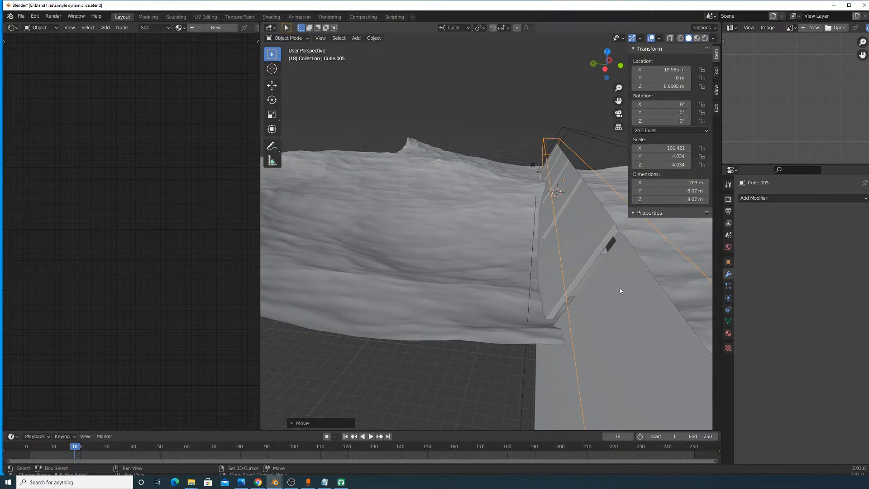
{"action": "middle_click_drag", "start_coordinate": [620, 288], "coordinate": [632, 246], "text": "shift"}
{"action": "scroll", "coordinate": [600, 256], "scroll_direction": "down", "scroll_amount": 5}
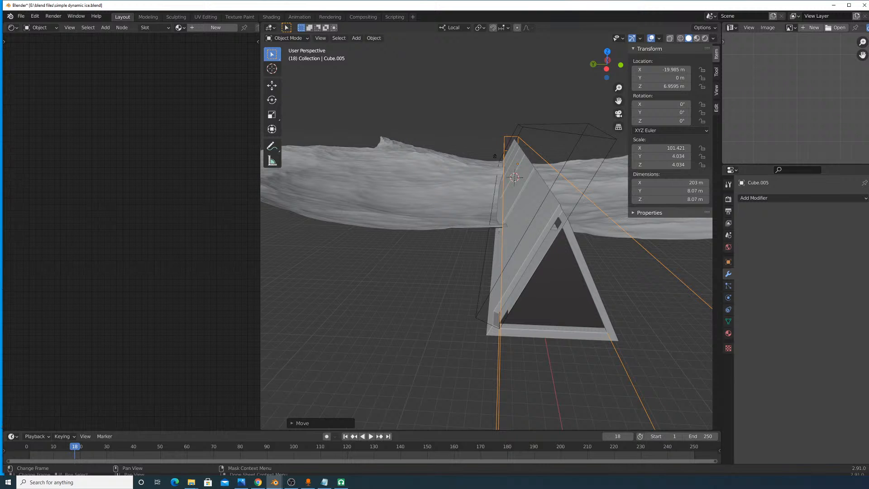
{"action": "key", "text": "alt+Tab"}
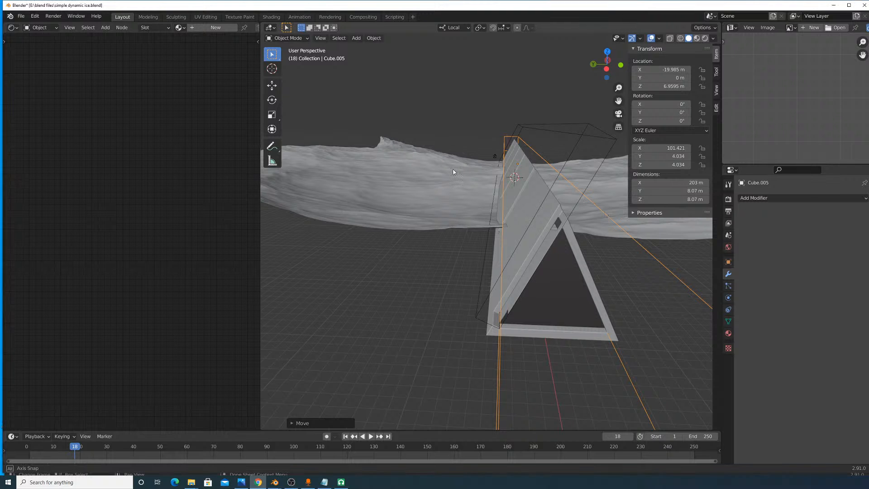
{"action": "middle_click_drag", "start_coordinate": [453, 172], "coordinate": [516, 178]}
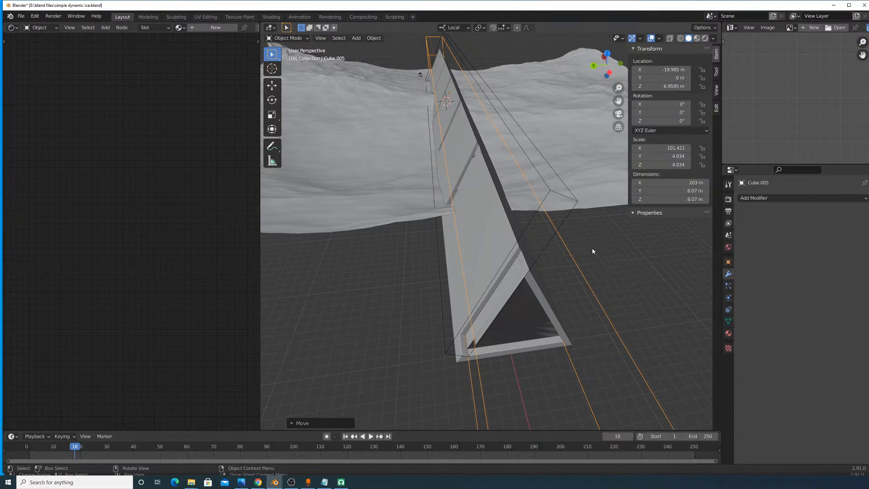
{"action": "mouse_move", "coordinate": [588, 217]}
{"action": "middle_mouse_down"}
{"action": "mouse_move", "coordinate": [579, 225]}
{"action": "mouse_move", "coordinate": [605, 235]}
{"action": "mouse_move", "coordinate": [592, 222]}
{"action": "middle_mouse_up"}
{"action": "key", "text": "g"}
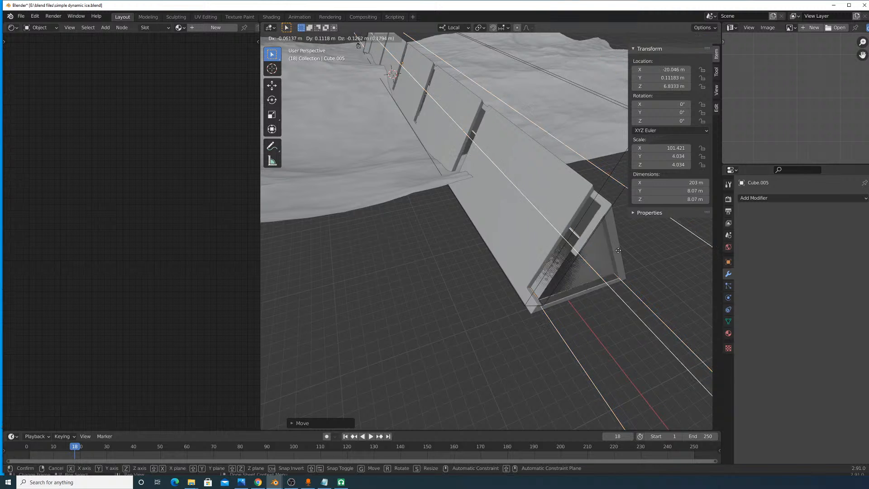
{"action": "right_click", "coordinate": [622, 252]}
{"action": "middle_click_drag", "start_coordinate": [644, 259], "coordinate": [632, 264]}
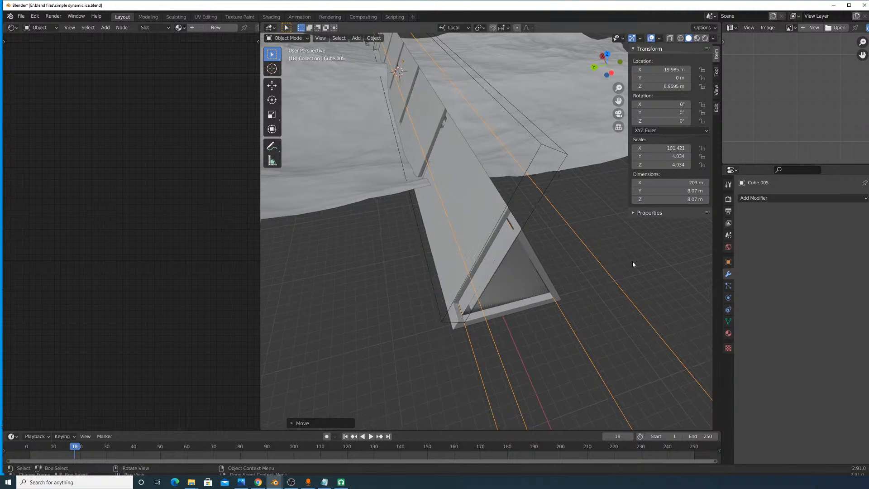
{"action": "key", "text": "s"}
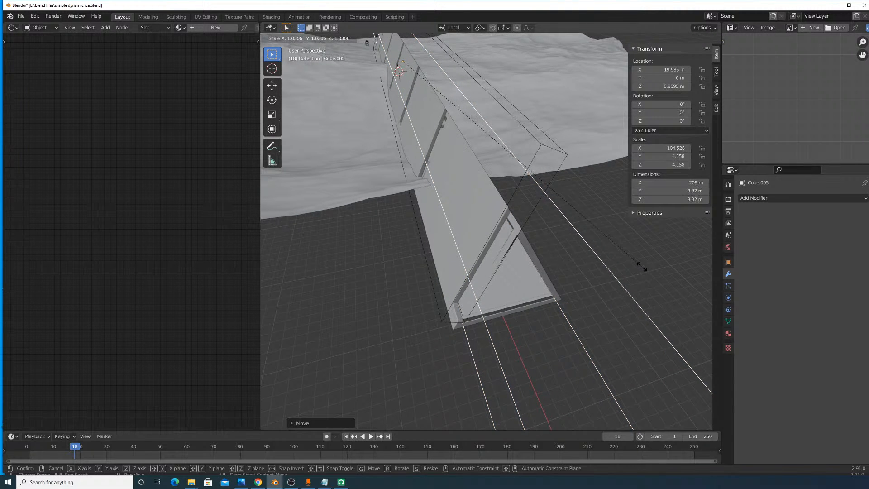
{"action": "right_click", "coordinate": [642, 267]}
{"action": "scroll", "coordinate": [644, 269], "scroll_direction": "down", "scroll_amount": 6}
{"action": "middle_click_drag", "start_coordinate": [643, 270], "coordinate": [542, 239]}
{"action": "scroll", "coordinate": [542, 239], "scroll_direction": "up", "scroll_amount": 6}
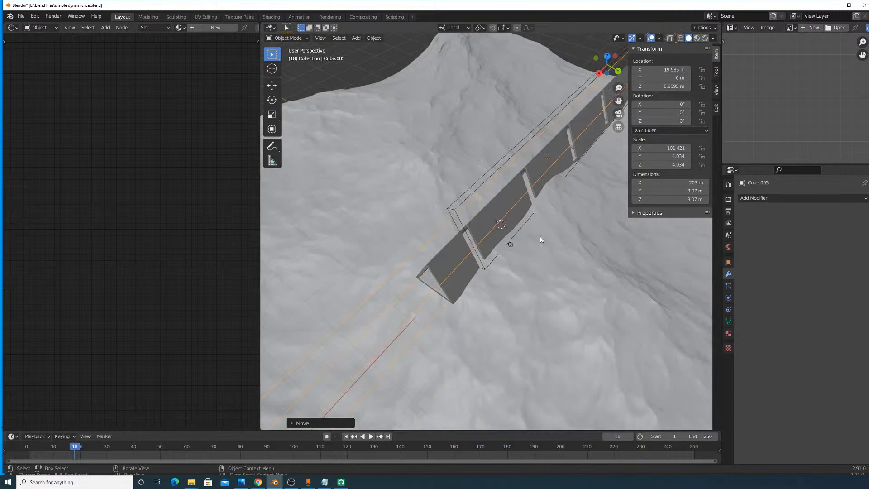
{"action": "right_click", "coordinate": [545, 240]}
{"action": "scroll", "coordinate": [520, 250], "scroll_direction": "up", "scroll_amount": 3}
{"action": "middle_click_drag", "start_coordinate": [496, 258], "coordinate": [527, 229]}
{"action": "key", "text": "g"}
{"action": "right_click", "coordinate": [525, 248]}
{"action": "key", "text": "g"}
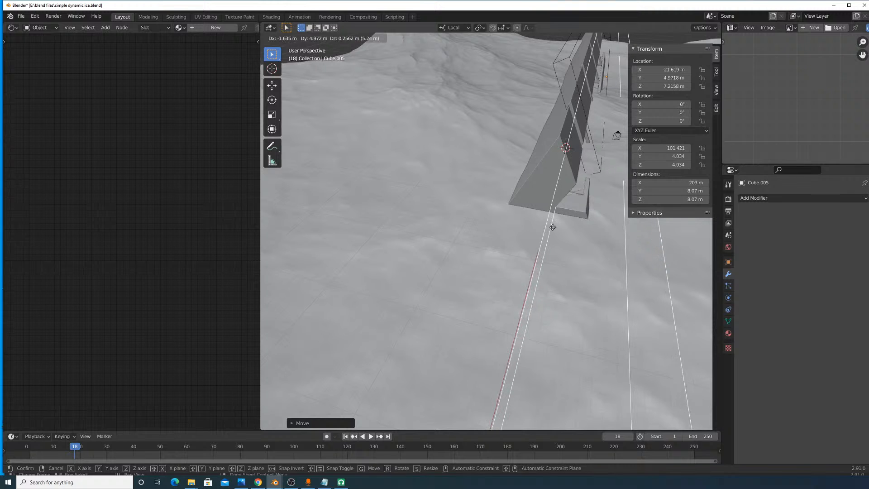
{"action": "right_click", "coordinate": [543, 195]}
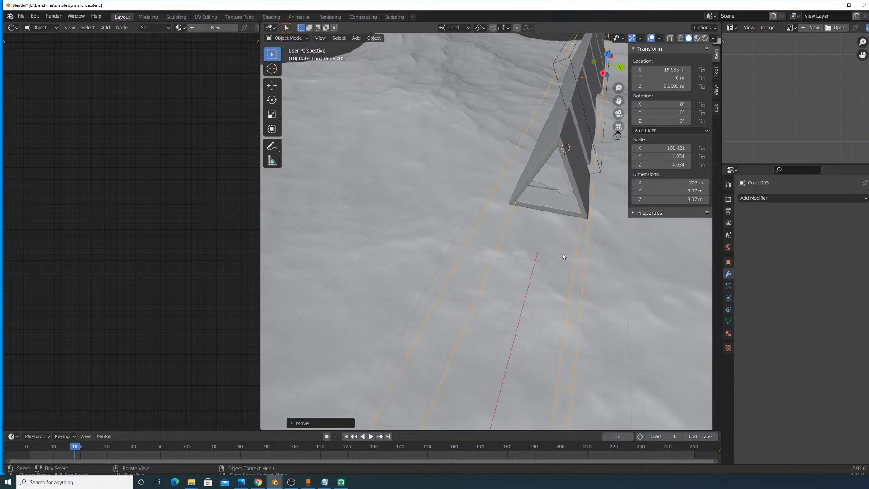
Step: Scale the cutter down uniformly to about 86.2 × 3.43 × 3.43
{"action": "middle_click_drag", "start_coordinate": [563, 253], "coordinate": [577, 229]}
{"action": "key", "text": "g"}
{"action": "key", "text": "z"}
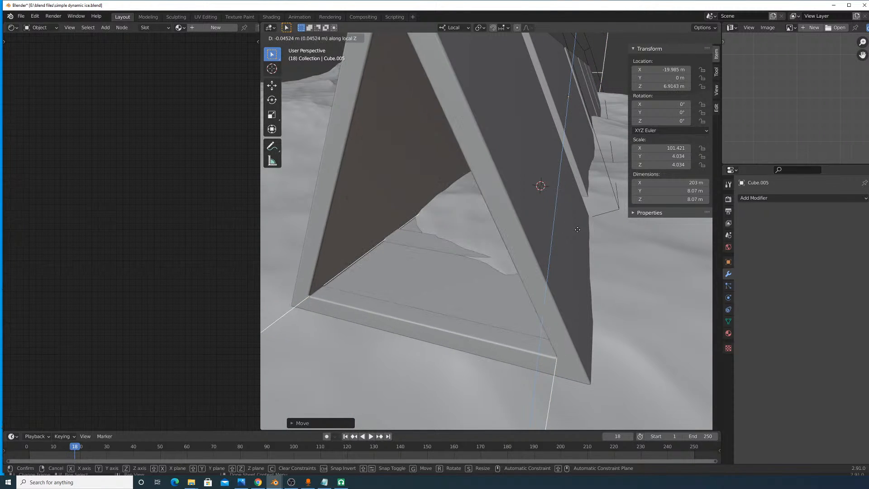
{"action": "right_click", "coordinate": [579, 233]}
{"action": "key", "text": "s"}
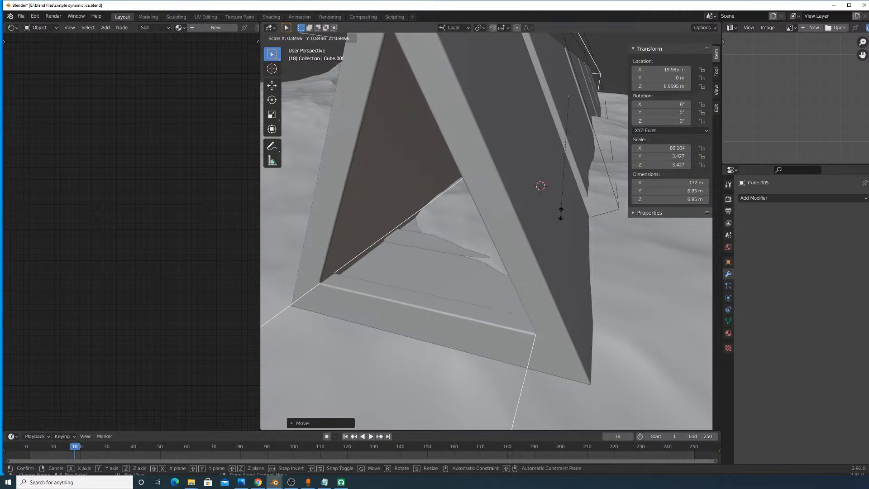
{"action": "left_click", "coordinate": [560, 214]}
Step: Lower the cutter along the Z axis to about 6.69 m and enlarge it uniformly to a scale of about 91.0 × 3.62 × 3.62
{"action": "middle_click_drag", "start_coordinate": [561, 214], "coordinate": [480, 265]}
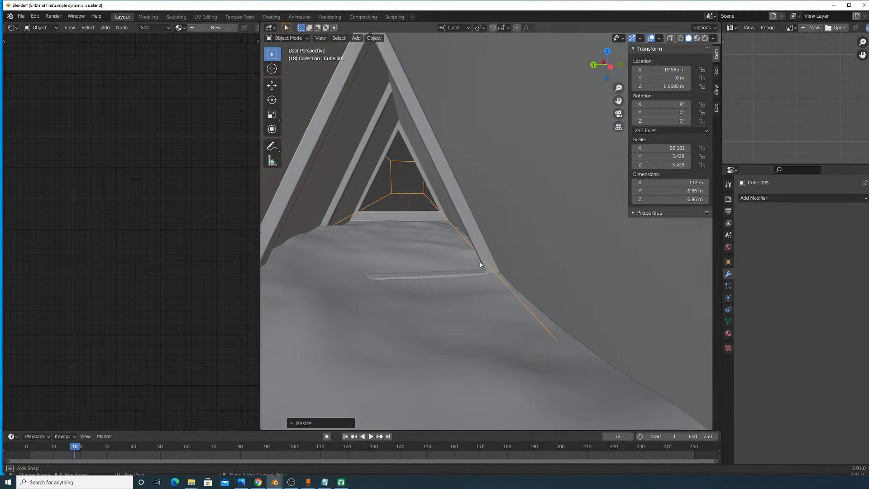
{"action": "key", "text": "z"}
{"action": "key", "text": "z"}
{"action": "left_click", "coordinate": [479, 268]}
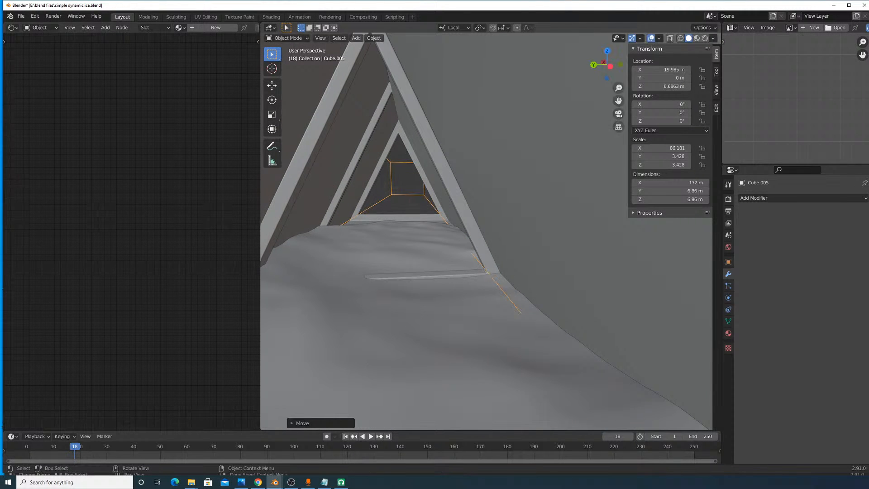
{"action": "key", "text": "s"}
{"action": "left_click", "coordinate": [508, 255]}
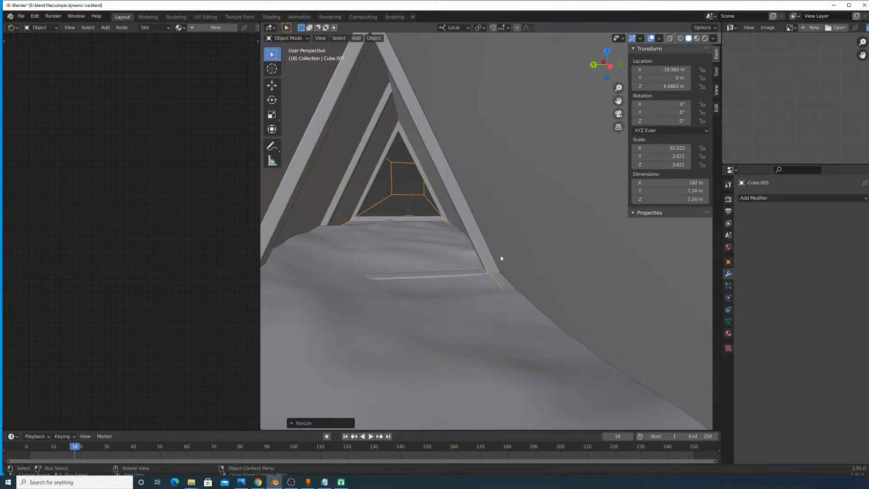
Step: Select the tunnel and duplicate it in place
{"action": "middle_click_drag", "start_coordinate": [500, 254], "coordinate": [431, 228]}
{"action": "scroll", "coordinate": [535, 268], "scroll_direction": "up", "scroll_amount": 4}
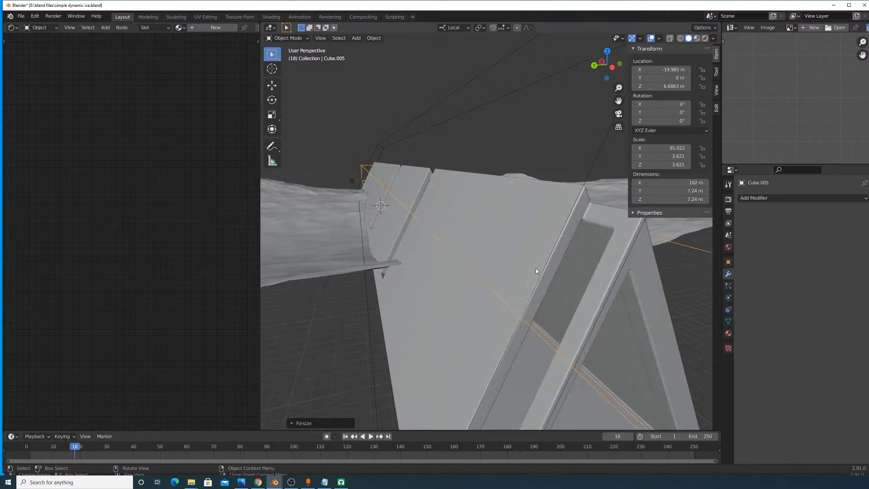
{"action": "scroll", "coordinate": [537, 270], "scroll_direction": "down", "scroll_amount": 2}
{"action": "middle_click_drag", "start_coordinate": [538, 271], "coordinate": [566, 276]}
{"action": "left_click", "coordinate": [542, 253]}
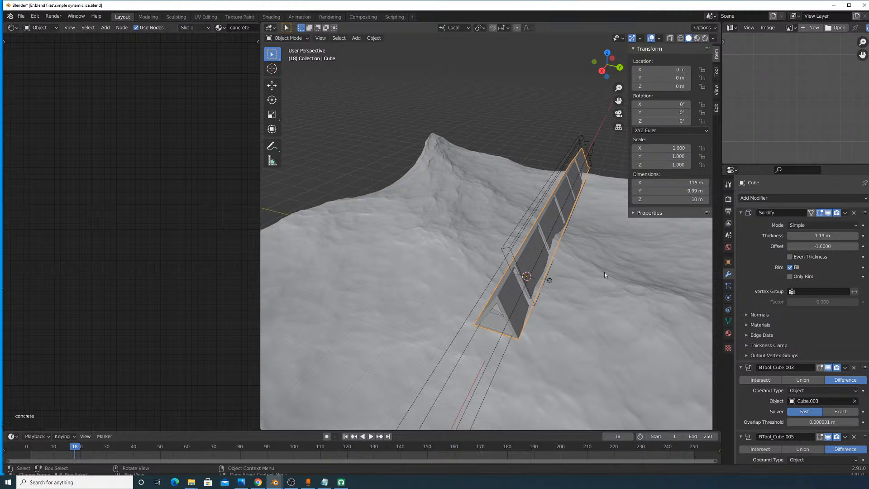
{"action": "key", "text": "shift+d"}
{"action": "right_click", "coordinate": [631, 255]}
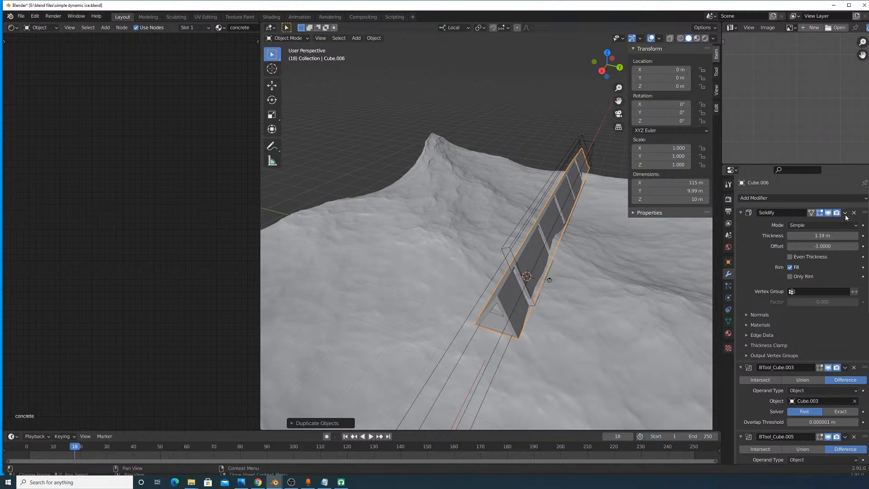
Step: Apply all modifiers on the duplicated tunnel and save the simple dynamic ice file
{"action": "key", "text": "ctrl+a"}
{"action": "key", "text": "ctrl+a"}
{"action": "key", "text": "ctrl+a"}
{"action": "key", "text": "ctrl+a"}
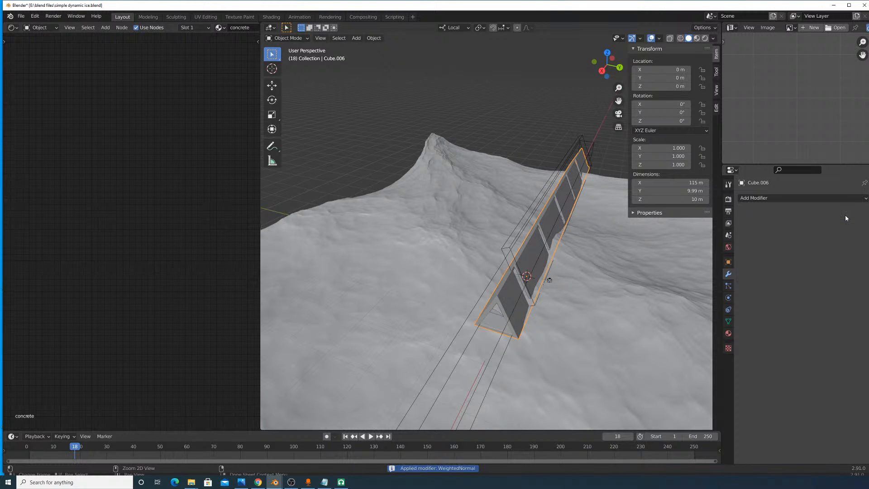
{"action": "left_click", "coordinate": [25, 17]}
{"action": "left_click", "coordinate": [44, 71]}
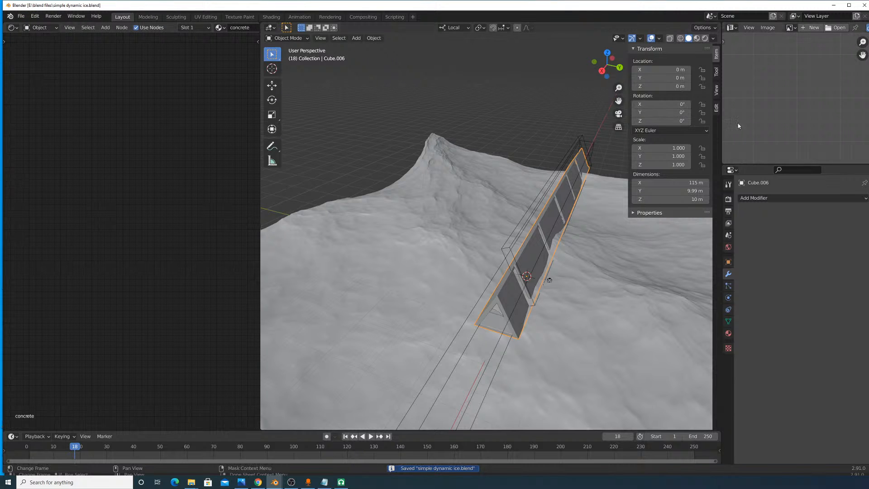
{"action": "key", "text": "g"}
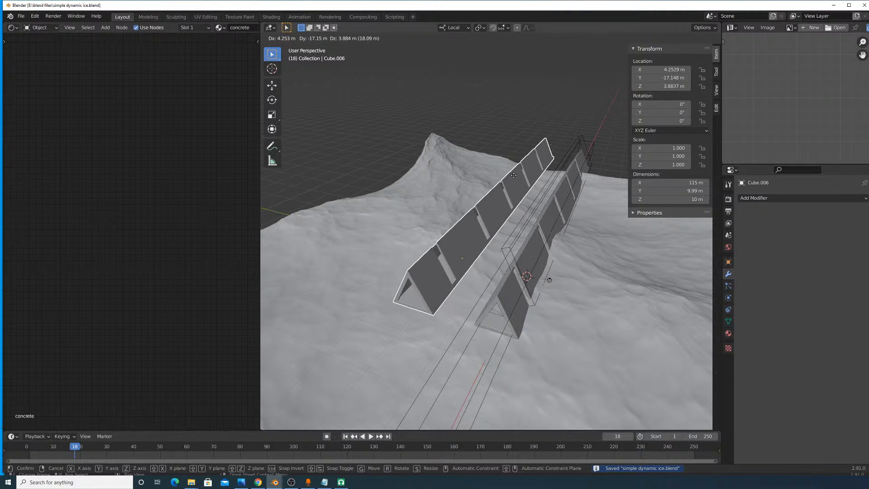
{"action": "right_click", "coordinate": [530, 183]}
{"action": "key", "text": "g"}
{"action": "key", "text": "Escape"}
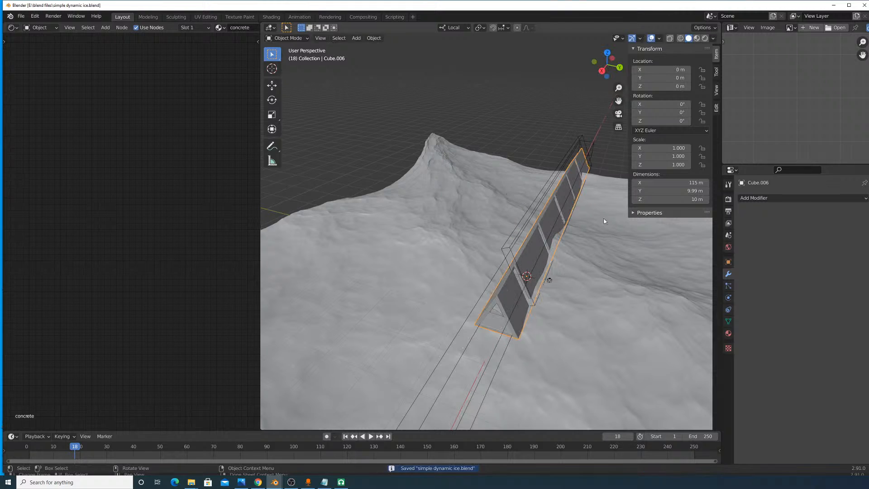
Step: Move the duplicated tunnel along the Y axis to about -31.78 m, clear of the original
{"action": "key", "text": "g"}
{"action": "key", "text": "y"}
{"action": "left_click", "coordinate": [457, 200]}
{"action": "middle_click_drag", "start_coordinate": [458, 199], "coordinate": [487, 213]}
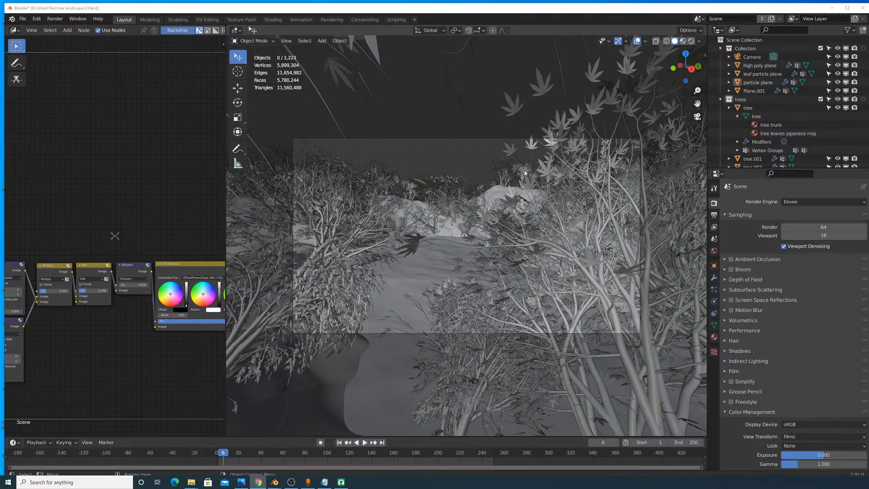
Step: Paste the copied tunnel into the tree landscape 2 scene
{"action": "scroll", "coordinate": [521, 169], "scroll_direction": "down", "scroll_amount": 3}
{"action": "middle_click_drag", "start_coordinate": [518, 167], "coordinate": [552, 202]}
{"action": "scroll", "coordinate": [541, 178], "scroll_direction": "down", "scroll_amount": 15}
{"action": "scroll", "coordinate": [533, 198], "scroll_direction": "up", "scroll_amount": 15}
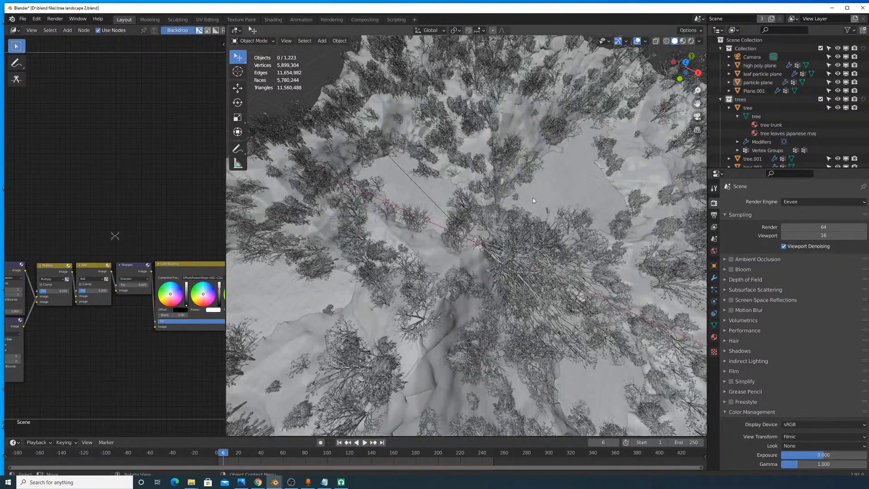
{"action": "key", "text": "ctrl+v"}
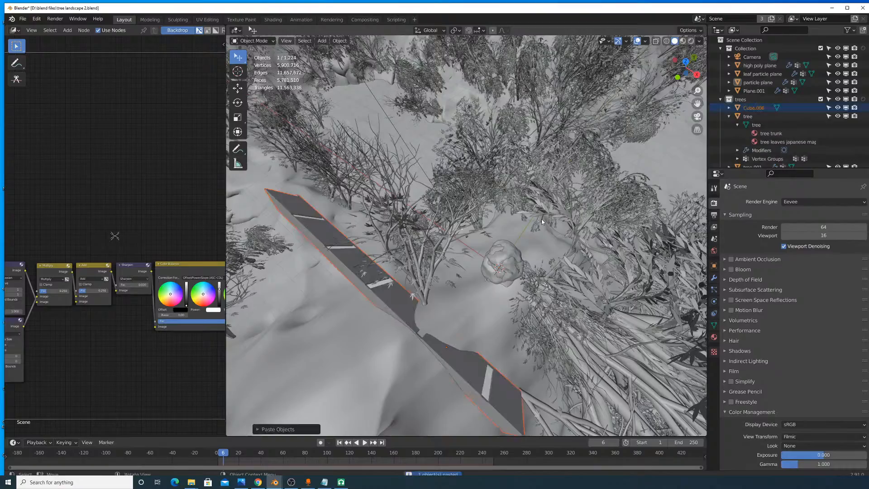
Step: Raise the pasted tunnel along the global Z axis out of the terrain
{"action": "scroll", "coordinate": [523, 241], "scroll_direction": "down", "scroll_amount": 9}
{"action": "middle_click_drag", "start_coordinate": [523, 241], "coordinate": [473, 286]}
{"action": "scroll", "coordinate": [514, 222], "scroll_direction": "up", "scroll_amount": 7}
{"action": "key", "text": "g"}
{"action": "key", "text": "z"}
{"action": "left_click", "coordinate": [519, 248]}
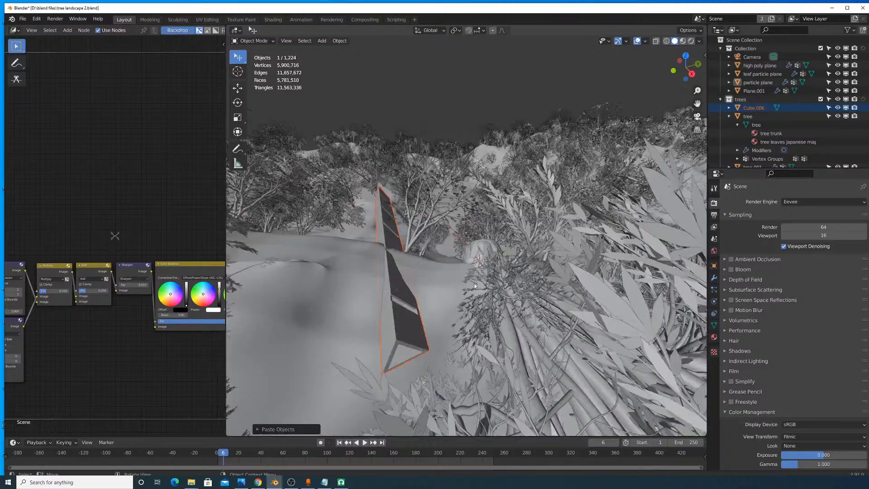
Step: Reposition the pasted tunnel in the tree landscape, and delete it from the scene
{"action": "middle_click_drag", "start_coordinate": [462, 230], "coordinate": [519, 293]}
{"action": "key", "text": "g"}
{"action": "left_click", "coordinate": [520, 293]}
{"action": "scroll", "coordinate": [489, 282], "scroll_direction": "down", "scroll_amount": 10}
{"action": "left_click", "coordinate": [519, 292]}
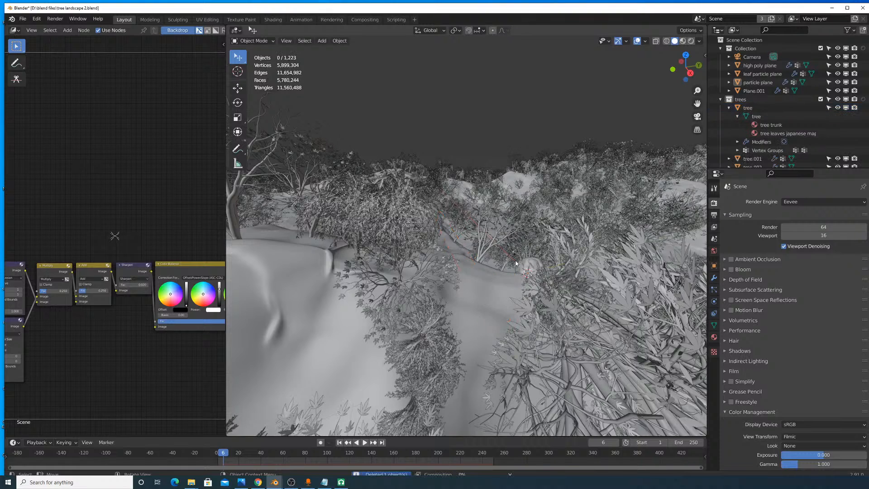
Step: Switch back to the simple dynamic ice file and undo the duplicated tunnel's move along Y
{"action": "left_click", "coordinate": [838, 13]}
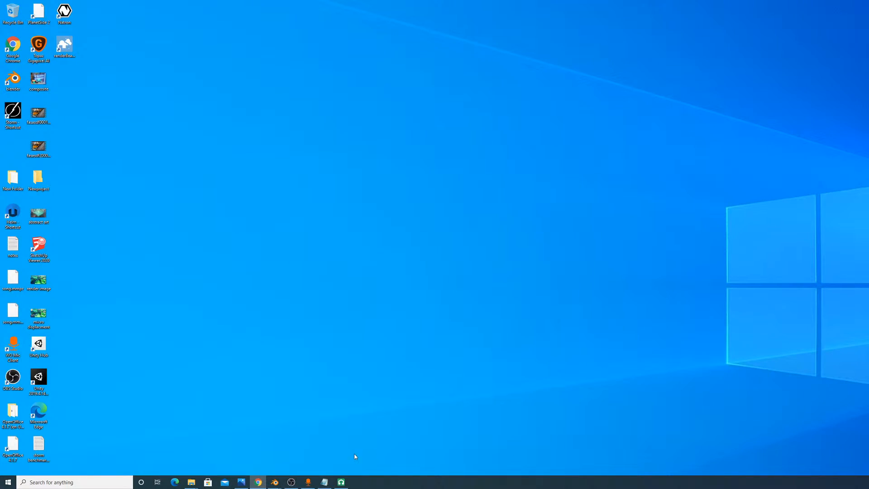
{"action": "mouse_move", "coordinate": [274, 484]}
{"action": "left_click", "coordinate": [297, 462]}
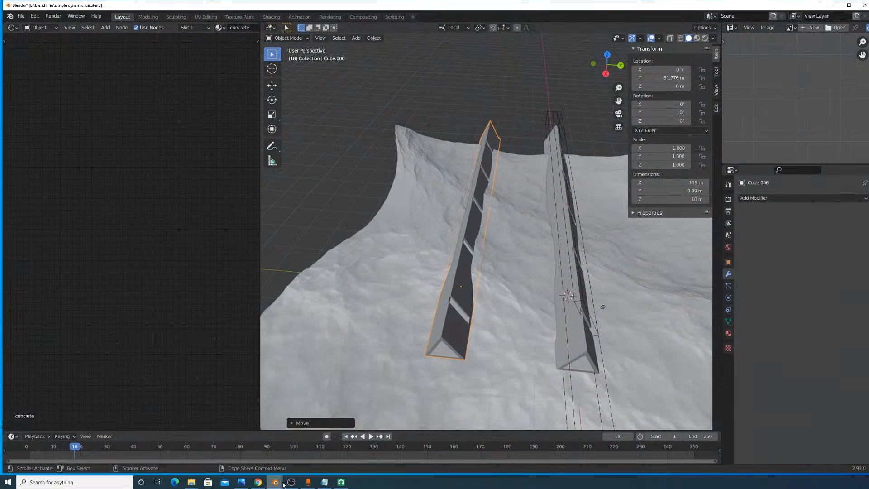
{"action": "middle_click_drag", "start_coordinate": [520, 296], "coordinate": [539, 327]}
{"action": "scroll", "coordinate": [546, 272], "scroll_direction": "up", "scroll_amount": 6}
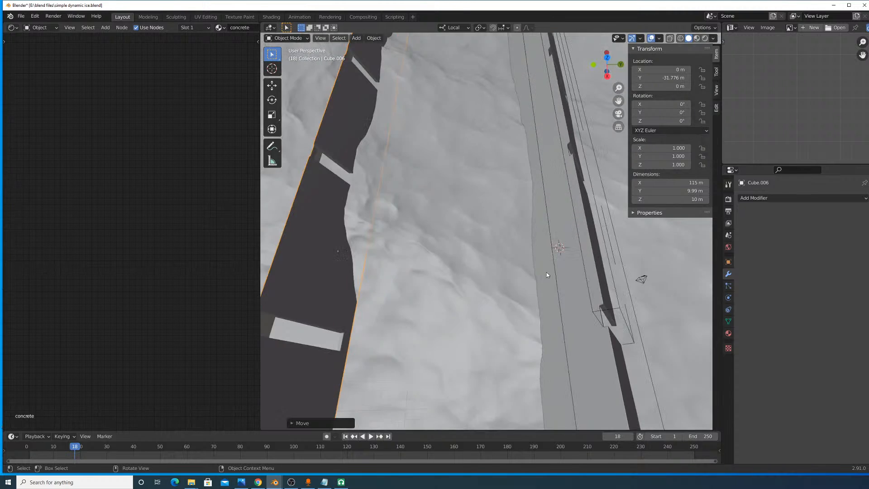
{"action": "middle_click_drag", "start_coordinate": [547, 273], "coordinate": [545, 266]}
{"action": "scroll", "coordinate": [527, 220], "scroll_direction": "up", "scroll_amount": 4}
{"action": "scroll", "coordinate": [529, 220], "scroll_direction": "down", "scroll_amount": 2}
{"action": "middle_click_drag", "start_coordinate": [529, 220], "coordinate": [471, 232]}
{"action": "key", "text": "ctrl+z"}
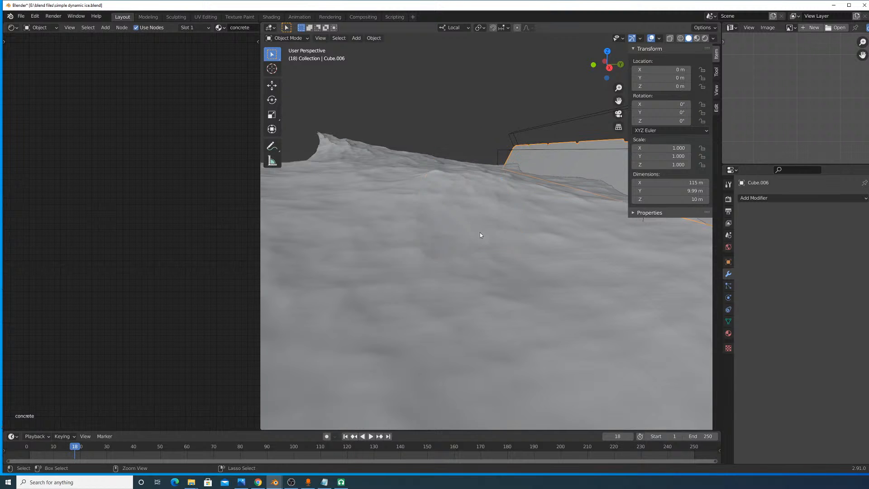
Step: In wireframe display, select the duplicated tunnel together with the inner pieces Cube.001 and Cube.002, and copy the three objects
{"action": "middle_click_drag", "start_coordinate": [548, 232], "coordinate": [565, 247]}
{"action": "scroll", "coordinate": [538, 240], "scroll_direction": "down", "scroll_amount": 3}
{"action": "scroll", "coordinate": [538, 240], "scroll_direction": "up", "scroll_amount": 6}
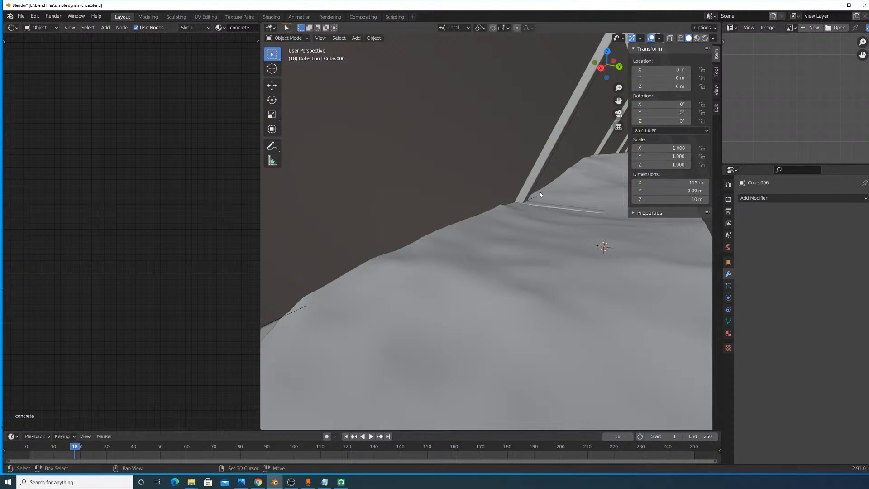
{"action": "mouse_move", "coordinate": [535, 180]}
{"action": "middle_mouse_down"}
{"action": "mouse_move", "coordinate": [543, 194]}
{"action": "mouse_move", "coordinate": [525, 266]}
{"action": "mouse_move", "coordinate": [468, 285]}
{"action": "mouse_move", "coordinate": [577, 289]}
{"action": "mouse_move", "coordinate": [520, 287]}
{"action": "mouse_move", "coordinate": [524, 271]}
{"action": "mouse_move", "coordinate": [596, 258]}
{"action": "mouse_move", "coordinate": [571, 253]}
{"action": "middle_mouse_up"}
{"action": "left_click", "coordinate": [679, 38]}
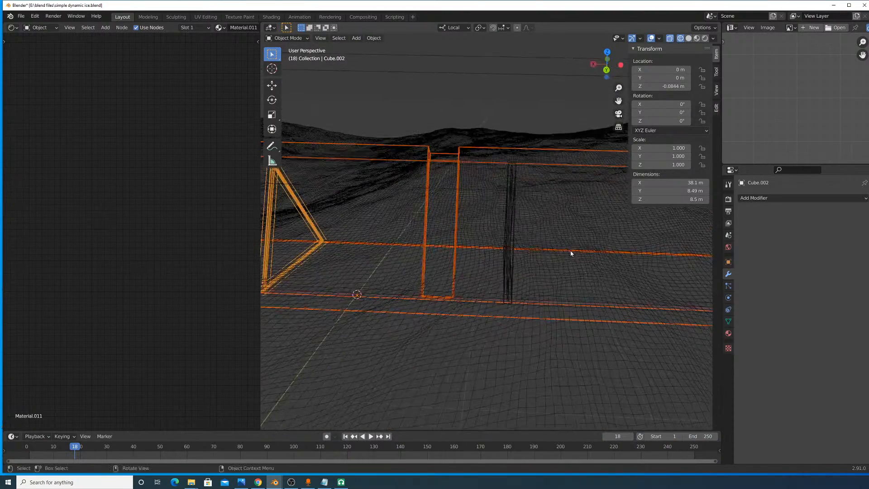
{"action": "left_click", "coordinate": [510, 213]}
{"action": "middle_click_drag", "start_coordinate": [510, 212], "coordinate": [591, 302]}
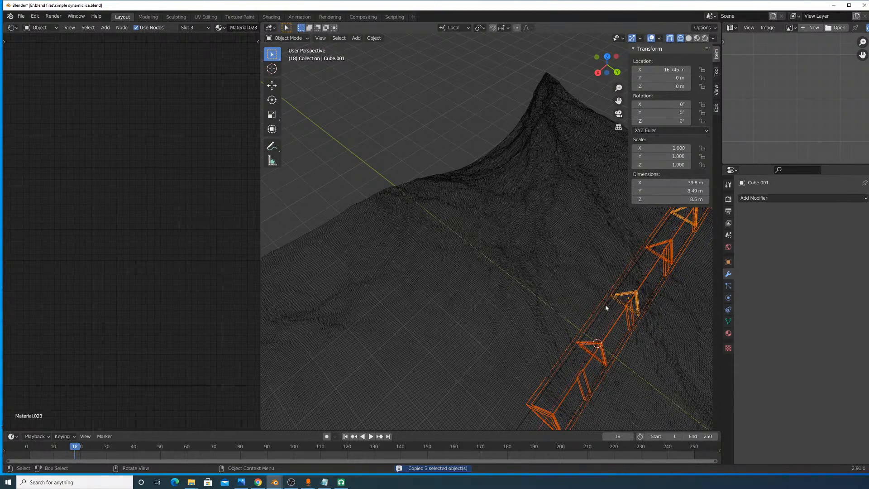
Step: Move the three selected tunnel objects along the Y axis to about -30.27 m and return to solid shading
{"action": "key", "text": "g"}
{"action": "key", "text": "y"}
{"action": "left_click", "coordinate": [674, 78]}
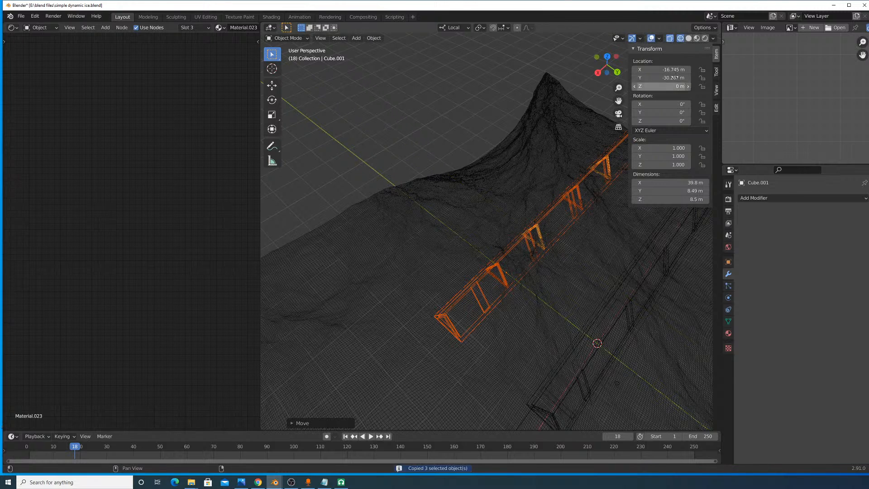
{"action": "left_click", "coordinate": [688, 38]}
{"action": "middle_click_drag", "start_coordinate": [545, 205], "coordinate": [595, 194]}
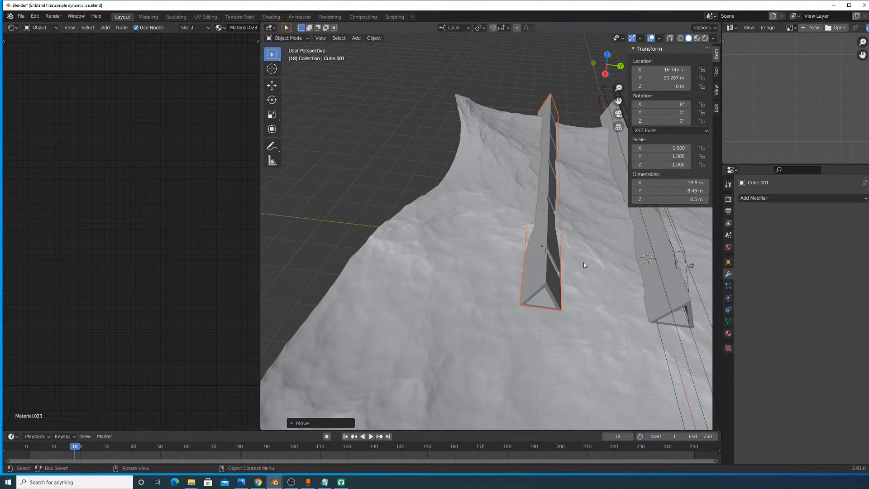
Step: Switch to the tree landscape 2 file and paste the three copied tunnel objects
{"action": "left_click", "coordinate": [832, 4]}
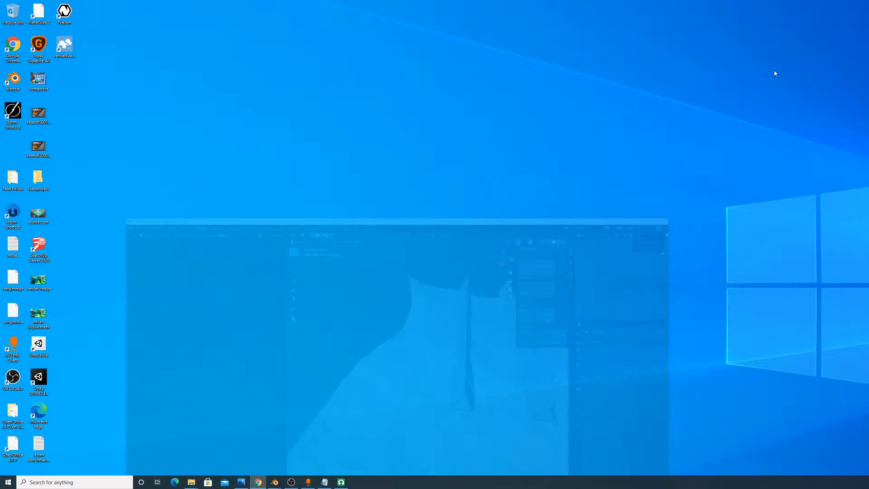
{"action": "mouse_move", "coordinate": [272, 483]}
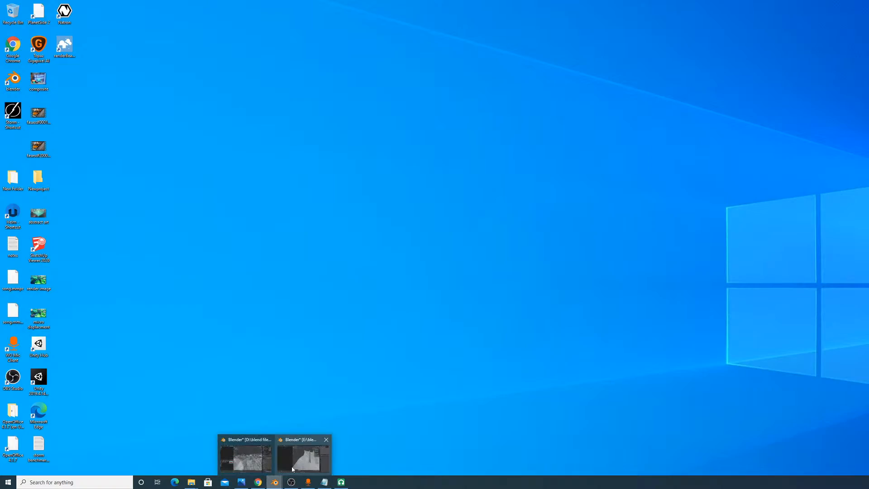
{"action": "left_click", "coordinate": [292, 469]}
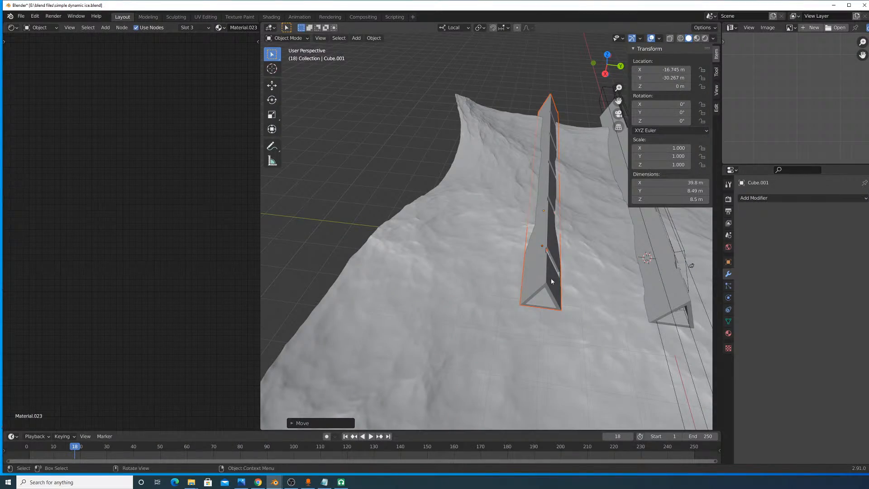
{"action": "mouse_move", "coordinate": [275, 482]}
{"action": "left_click", "coordinate": [248, 462]}
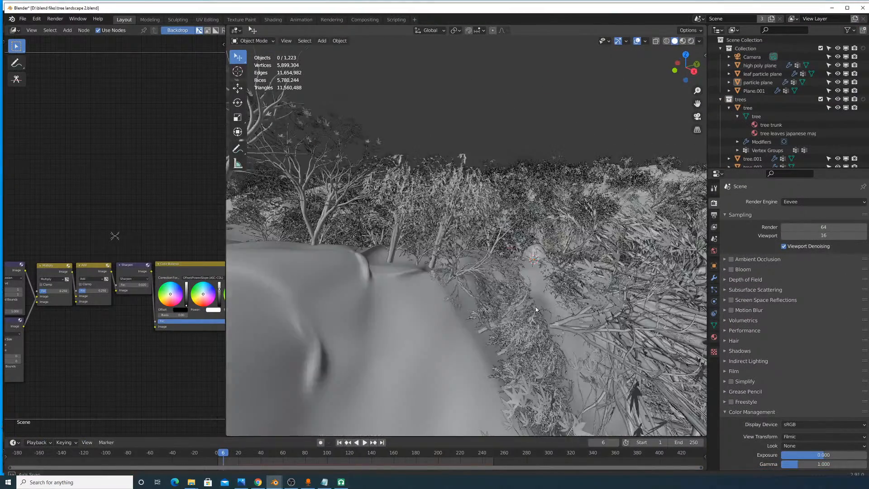
{"action": "key", "text": "ctrl+v"}
{"action": "scroll", "coordinate": [529, 318], "scroll_direction": "up", "scroll_amount": 10}
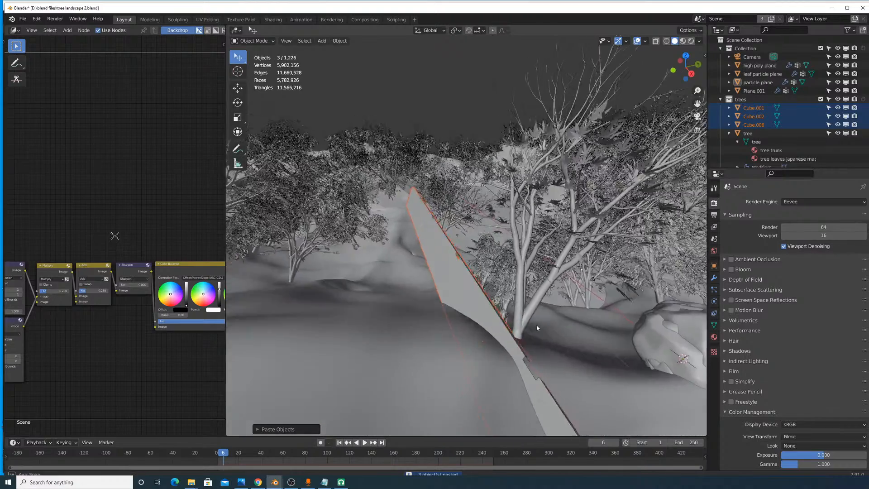
Step: Raise the pasted tunnel objects along the global Z axis above the trees, and switch back to the simple dynamic ice file
{"action": "scroll", "coordinate": [522, 300], "scroll_direction": "down", "scroll_amount": 10}
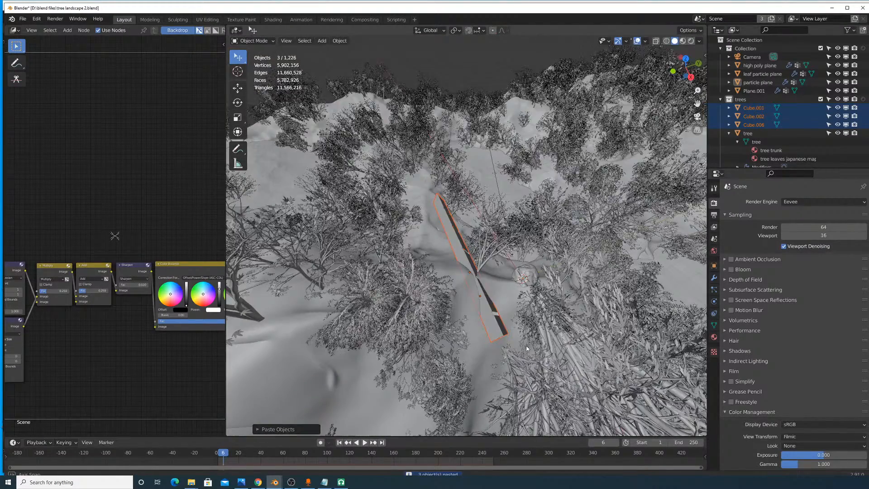
{"action": "middle_click_drag", "start_coordinate": [526, 348], "coordinate": [527, 345]}
{"action": "key", "text": "g"}
{"action": "key", "text": "z"}
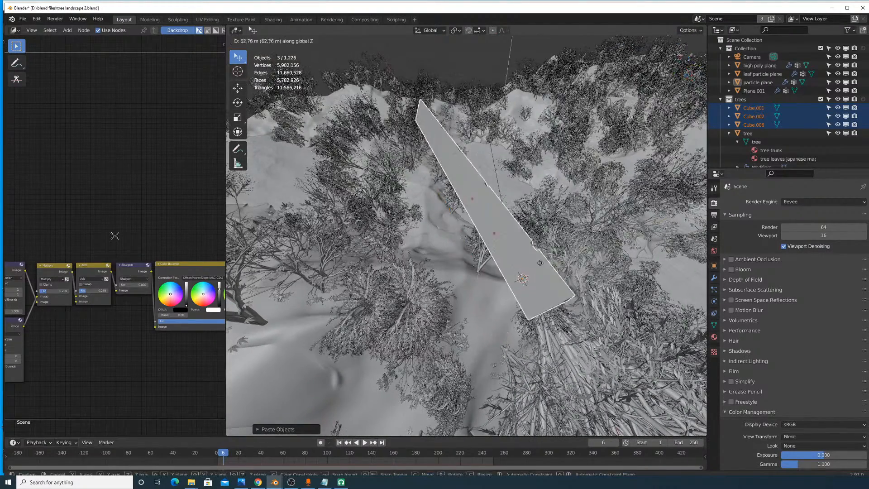
{"action": "left_click", "coordinate": [561, 220]}
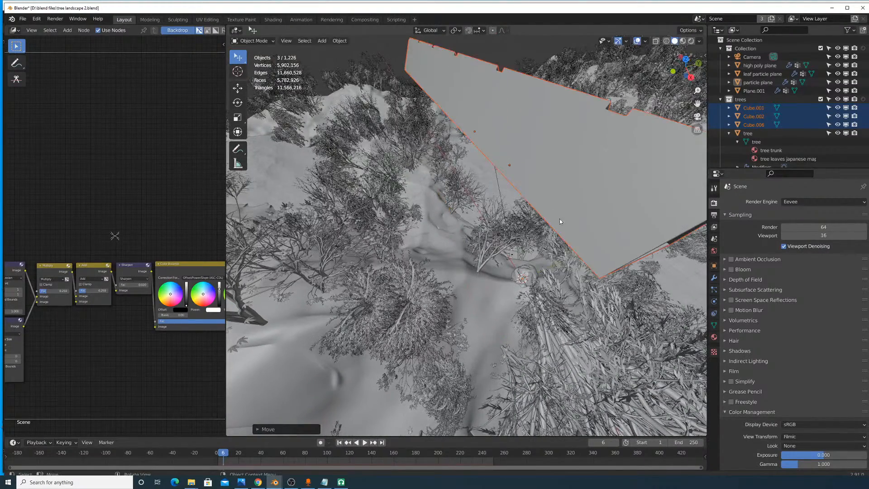
{"action": "left_click", "coordinate": [838, 8]}
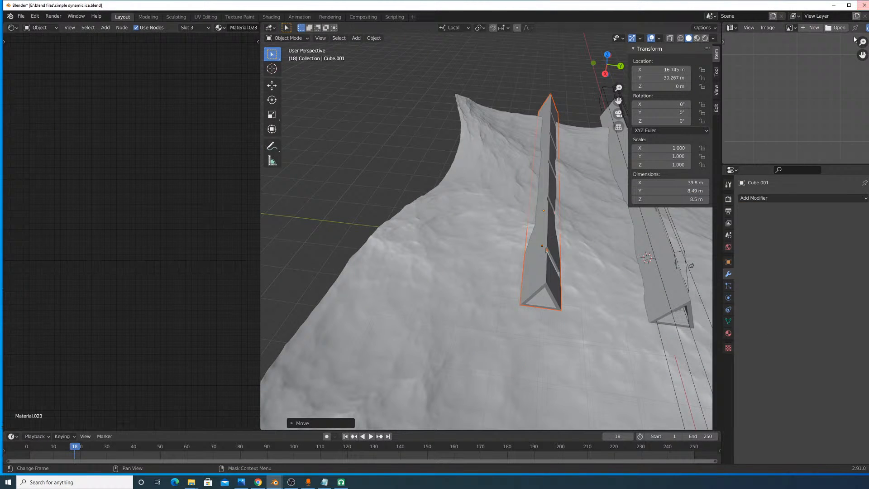
Step: Close the simple dynamic ice file without saving and return to the tree landscape 2 file
{"action": "left_click", "coordinate": [859, 8]}
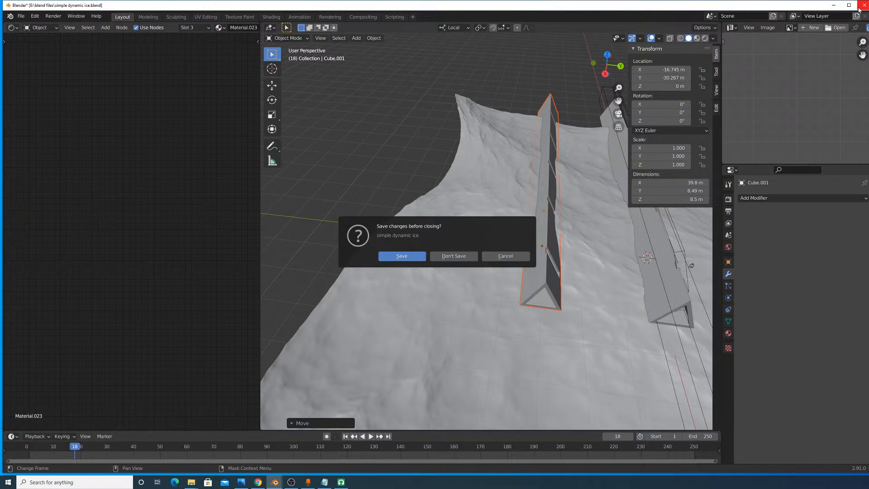
{"action": "left_click", "coordinate": [453, 256]}
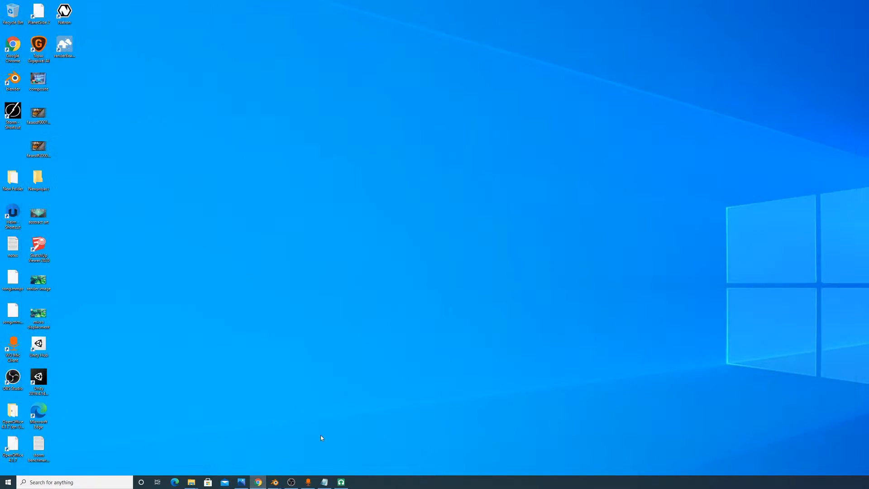
{"action": "left_click", "coordinate": [275, 482]}
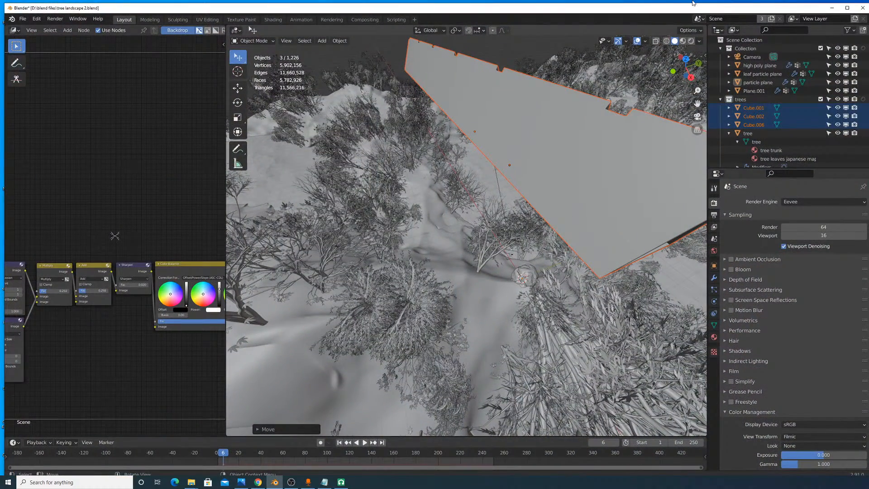
{"action": "left_click_drag", "start_coordinate": [693, 3], "coordinate": [695, 0]}
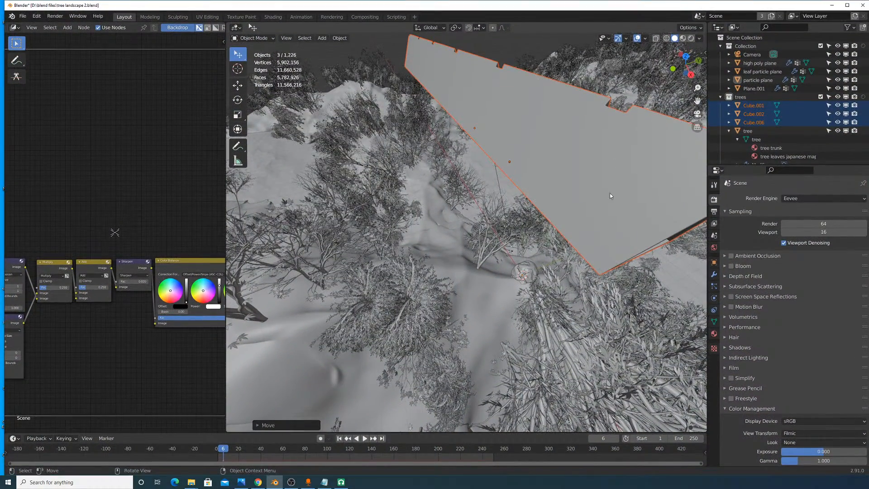
Step: Scale up the three selected tunnel objects
{"action": "middle_click_drag", "start_coordinate": [610, 195], "coordinate": [541, 254]}
{"action": "scroll", "coordinate": [541, 245], "scroll_direction": "down", "scroll_amount": 4}
{"action": "key", "text": "g"}
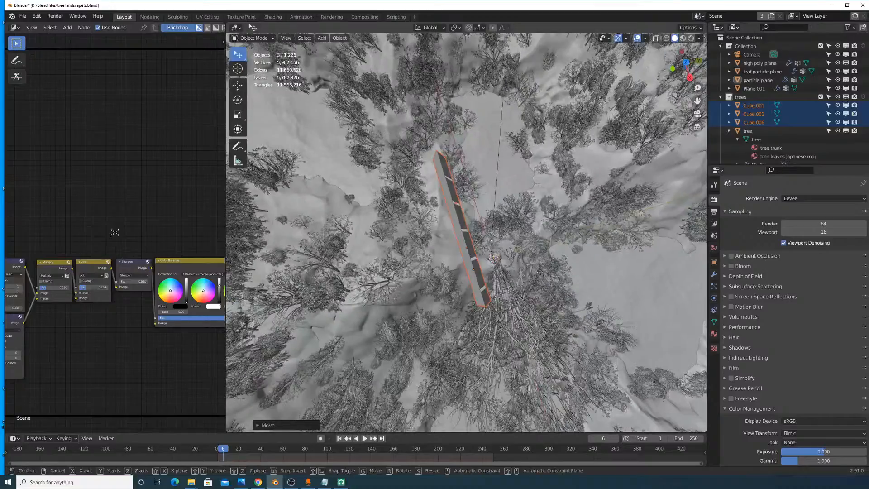
{"action": "key", "text": "s"}
{"action": "left_click", "coordinate": [536, 283]}
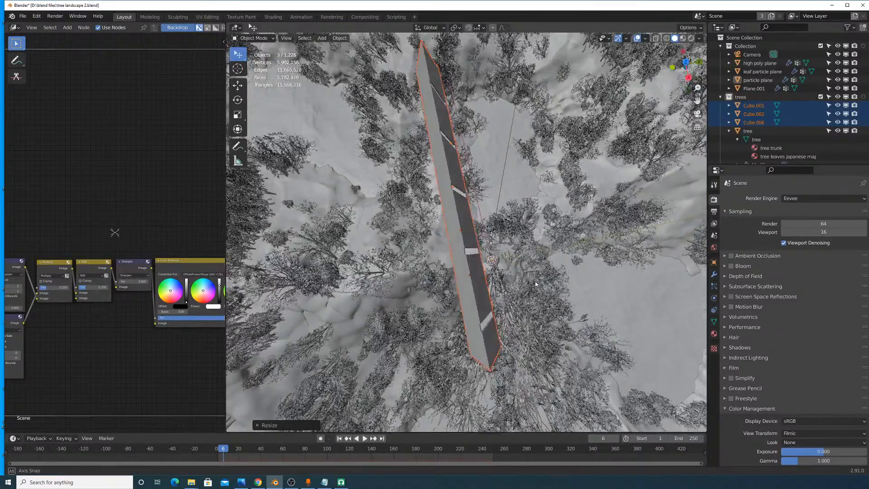
Step: Move the tunnel objects along the global Z axis and rotate them about the Z axis
{"action": "middle_click_drag", "start_coordinate": [536, 284], "coordinate": [493, 308]}
{"action": "key", "text": "g"}
{"action": "key", "text": "z"}
{"action": "left_click", "coordinate": [548, 229]}
{"action": "key", "text": "r"}
{"action": "key", "text": "z"}
{"action": "left_click", "coordinate": [490, 270]}
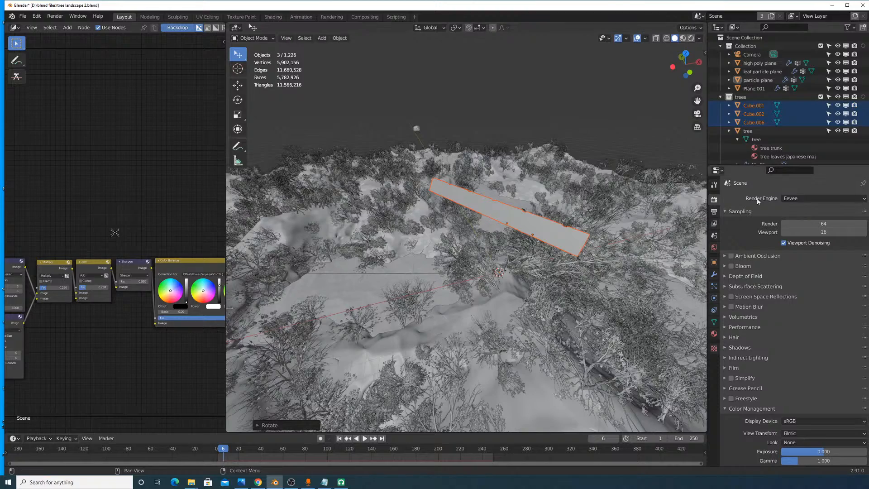
Step: Rotate the tunnel objects freely from an elevated view of the hillside, so they slope across the trees
{"action": "middle_click_drag", "start_coordinate": [661, 224], "coordinate": [632, 272]}
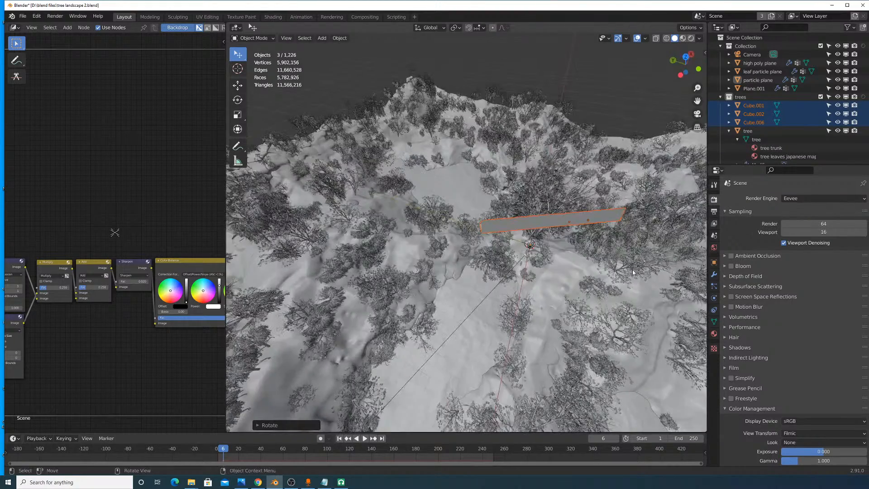
{"action": "key", "text": "r"}
{"action": "left_click", "coordinate": [628, 318]}
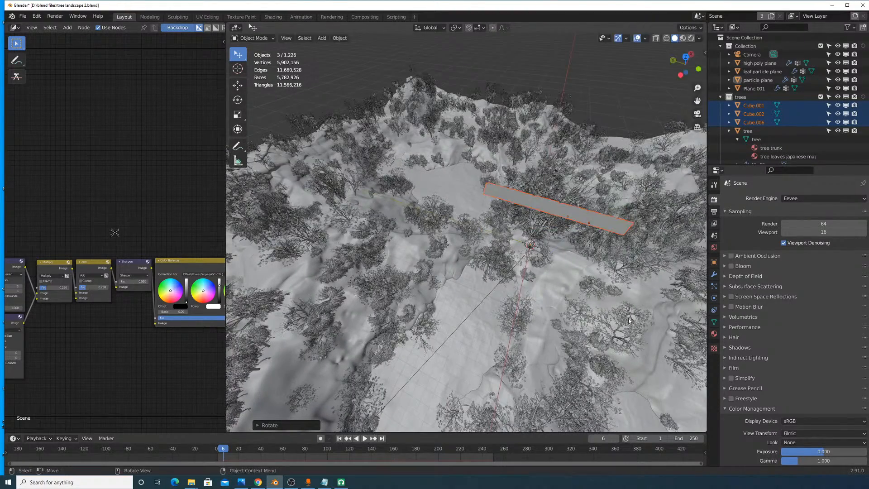
{"action": "key", "text": "g"}
{"action": "left_click", "coordinate": [628, 318]}
Step: Shift the tunnel objects along the global X axis towards the open clearing between the trees
{"action": "middle_click_drag", "start_coordinate": [628, 318], "coordinate": [598, 337]}
{"action": "key", "text": "g"}
{"action": "key", "text": "x"}
{"action": "left_click", "coordinate": [591, 293]}
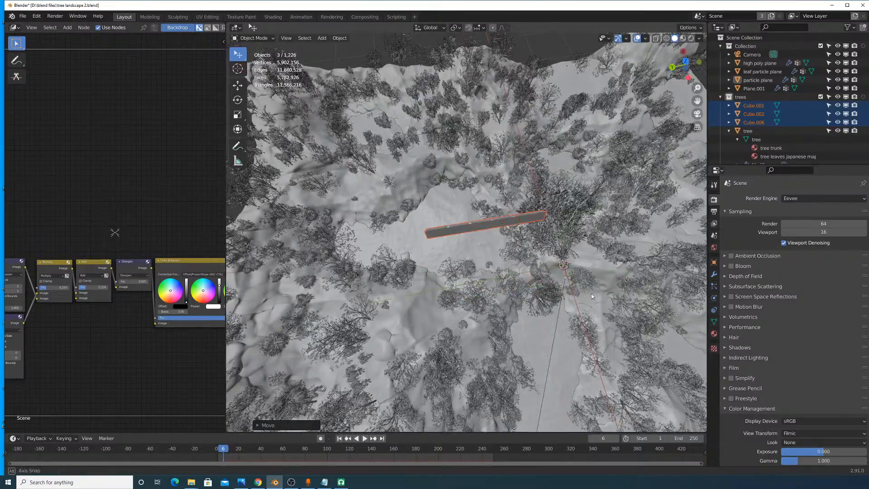
{"action": "middle_click_drag", "start_coordinate": [591, 293], "coordinate": [595, 322]}
{"action": "key", "text": "g"}
{"action": "key", "text": "x"}
{"action": "left_click", "coordinate": [480, 275]}
Step: Adjust the tunnel objects' height along the global Z axis to bring them to the clearing's surface
{"action": "key", "text": "g"}
{"action": "key", "text": "z"}
{"action": "left_click", "coordinate": [582, 287]}
{"action": "key", "text": "g"}
{"action": "key", "text": "z"}
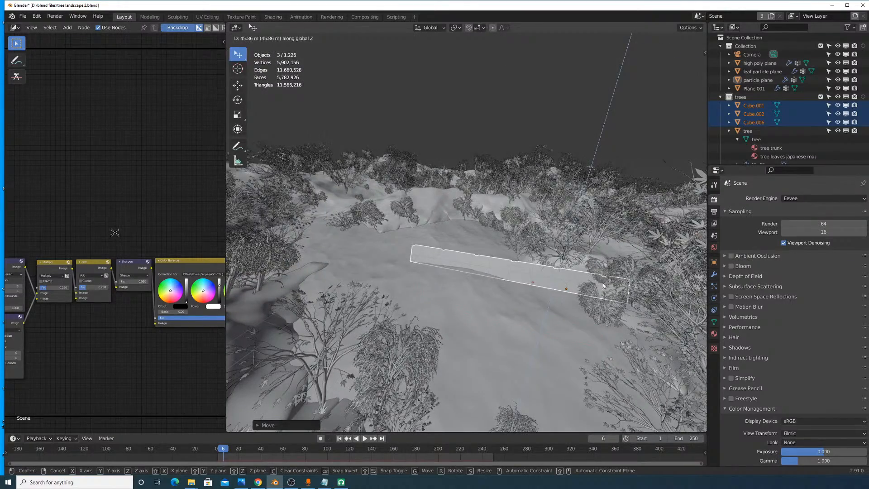
{"action": "left_click", "coordinate": [587, 292]}
Step: Move the tunnel objects along the global Y axis to the middle of the clearing
{"action": "middle_click_drag", "start_coordinate": [588, 291], "coordinate": [645, 344]}
{"action": "key", "text": "g"}
{"action": "key", "text": "y"}
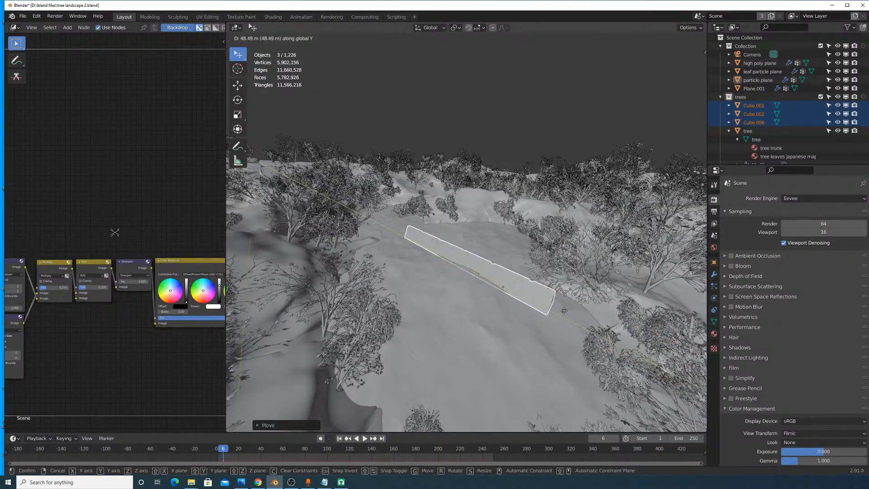
{"action": "left_click", "coordinate": [544, 306]}
Step: Readjust the tunnel objects' height along global Z and scale them up uniformly
{"action": "middle_click_drag", "start_coordinate": [544, 305], "coordinate": [514, 284]}
{"action": "key", "text": "g"}
{"action": "key", "text": "z"}
{"action": "left_click", "coordinate": [545, 342]}
{"action": "key", "text": "s"}
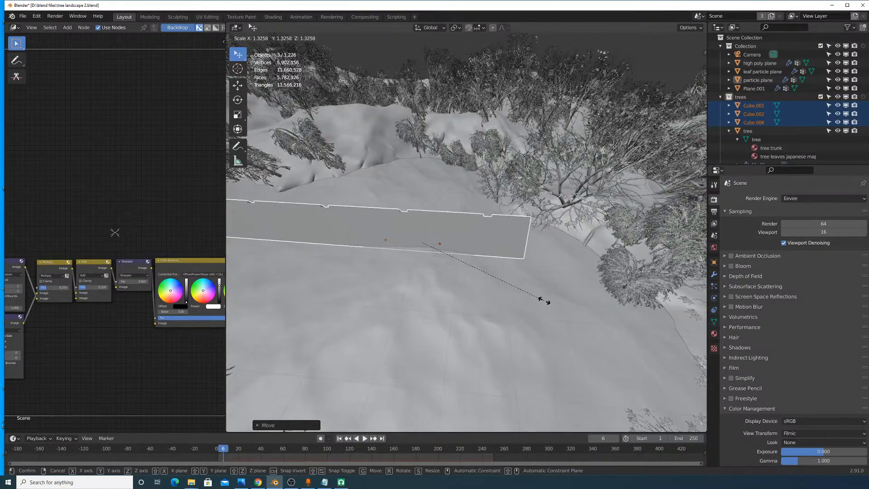
{"action": "left_click", "coordinate": [558, 319]}
Step: Rotate the tunnel objects to follow the clearing and slide them along the global Y axis
{"action": "middle_click_drag", "start_coordinate": [558, 320], "coordinate": [526, 312]}
{"action": "key", "text": "r"}
{"action": "left_click", "coordinate": [524, 316]}
{"action": "key", "text": "g"}
{"action": "key", "text": "x"}
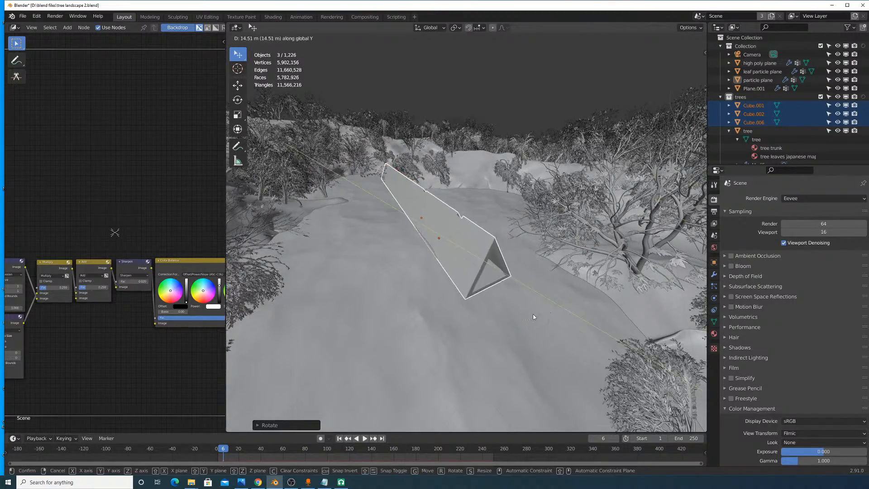
{"action": "left_click", "coordinate": [504, 330]}
Step: Lower the tunnel objects about 2.8 m along global Z and shift them along global Y
{"action": "middle_click_drag", "start_coordinate": [505, 329], "coordinate": [497, 298]}
{"action": "key", "text": "g"}
{"action": "key", "text": "z"}
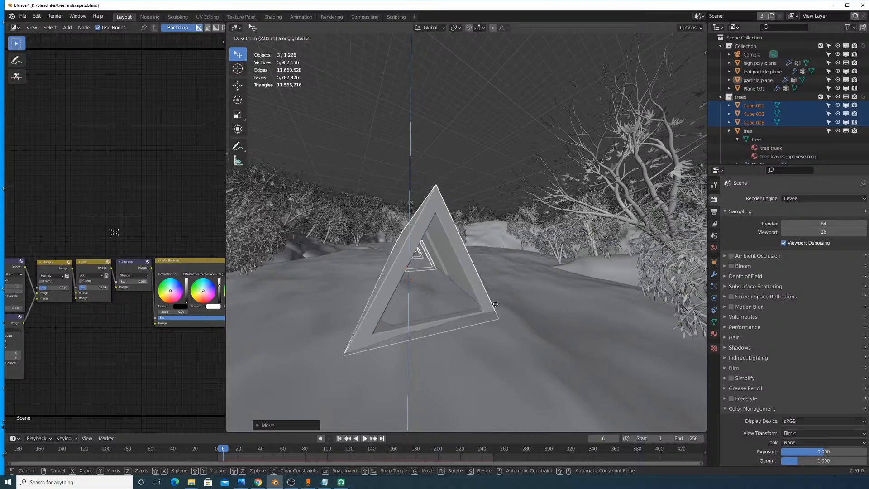
{"action": "left_click", "coordinate": [495, 302]}
{"action": "middle_click_drag", "start_coordinate": [495, 302], "coordinate": [557, 191]}
{"action": "key", "text": "g"}
{"action": "key", "text": "y"}
{"action": "left_click", "coordinate": [535, 344]}
Step: Show the tunnel's interior in rendered shading and set the render engine to Cycles
{"action": "scroll", "coordinate": [564, 166], "scroll_direction": "up", "scroll_amount": 4}
{"action": "scroll", "coordinate": [555, 191], "scroll_direction": "up", "scroll_amount": 1}
{"action": "scroll", "coordinate": [553, 193], "scroll_direction": "down", "scroll_amount": 4}
{"action": "scroll", "coordinate": [475, 197], "scroll_direction": "up", "scroll_amount": 4}
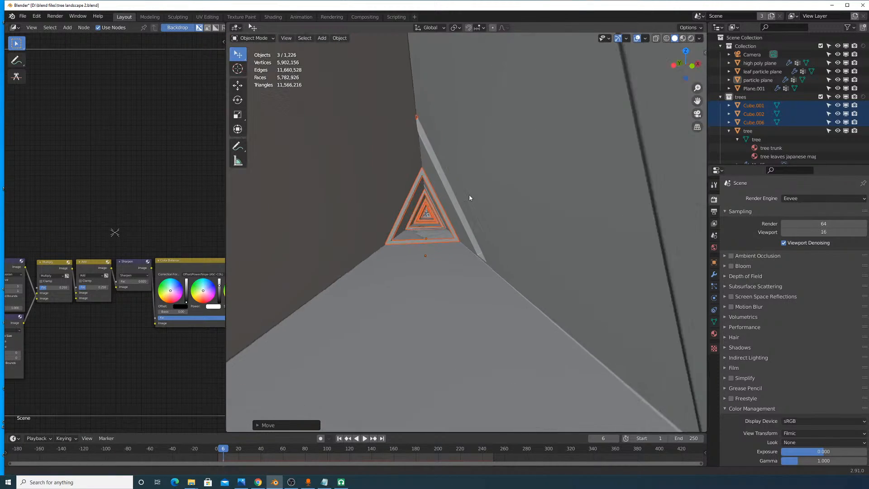
{"action": "middle_click_drag", "start_coordinate": [465, 181], "coordinate": [505, 191], "text": "shift"}
{"action": "scroll", "coordinate": [506, 192], "scroll_direction": "down", "scroll_amount": 2}
{"action": "scroll", "coordinate": [506, 191], "scroll_direction": "up", "scroll_amount": 3}
{"action": "scroll", "coordinate": [506, 192], "scroll_direction": "down", "scroll_amount": 1}
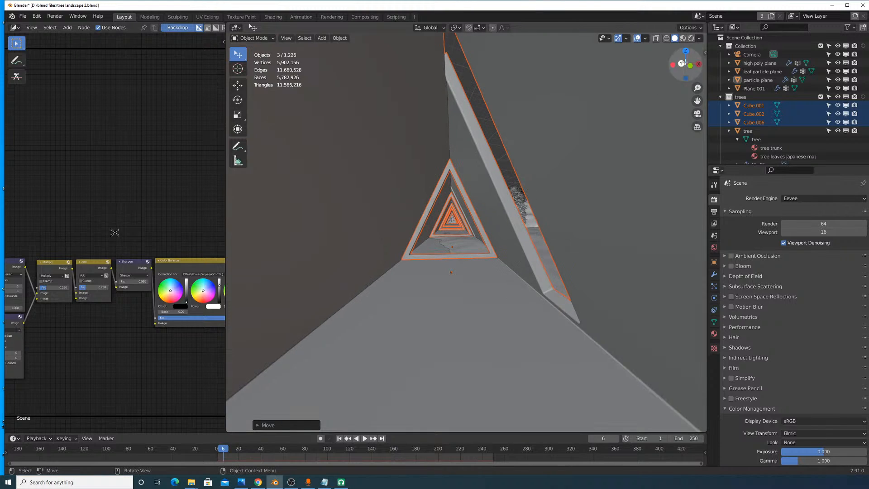
{"action": "left_click", "coordinate": [692, 38]}
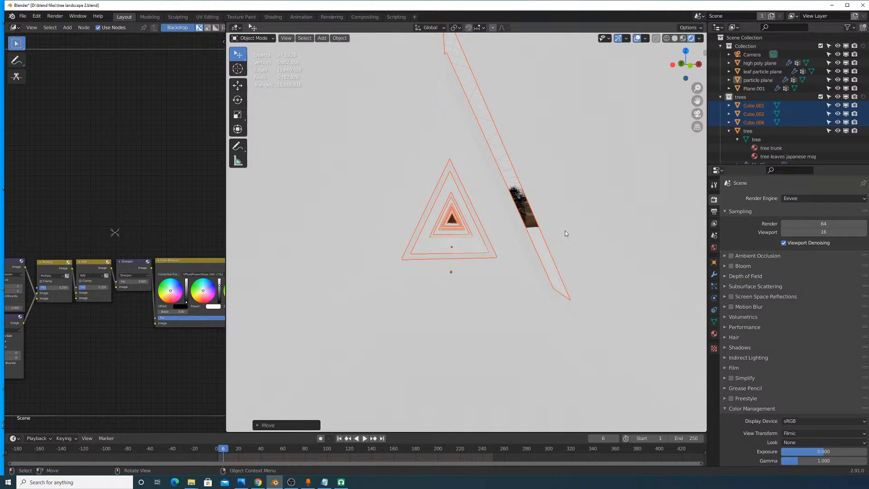
{"action": "left_click", "coordinate": [826, 199]}
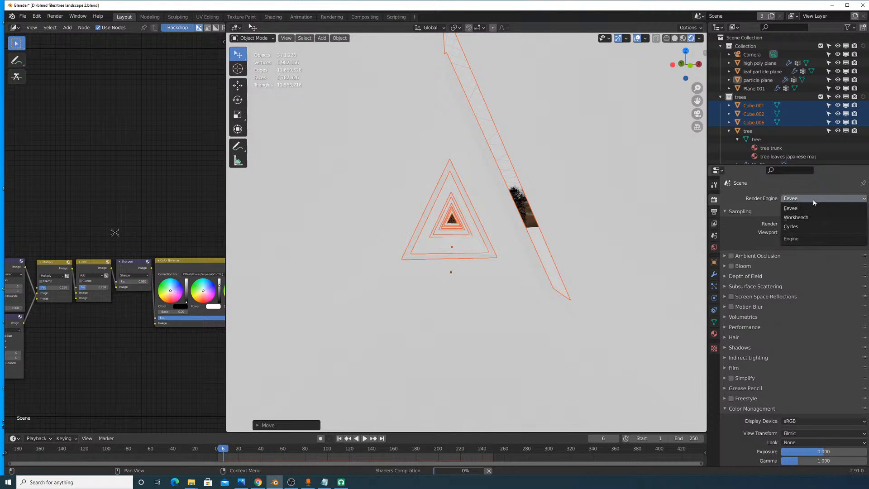
{"action": "left_click", "coordinate": [802, 227]}
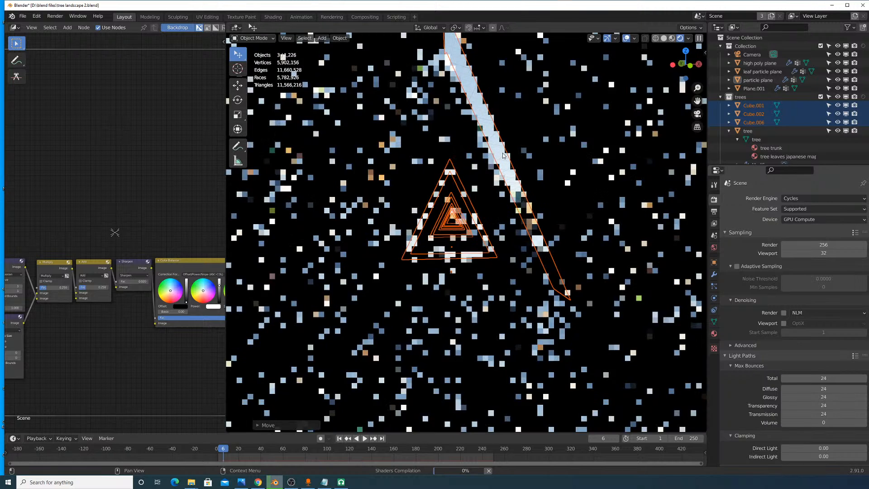
Step: Select the tunnel shell Cube.006 and enable viewport denoising with OpenImageDenoise
{"action": "left_click", "coordinate": [502, 154]}
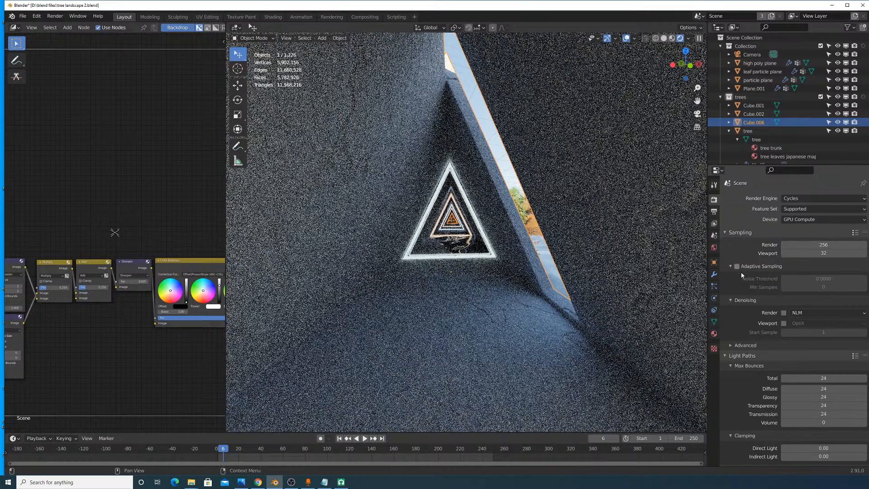
{"action": "left_click", "coordinate": [783, 323]}
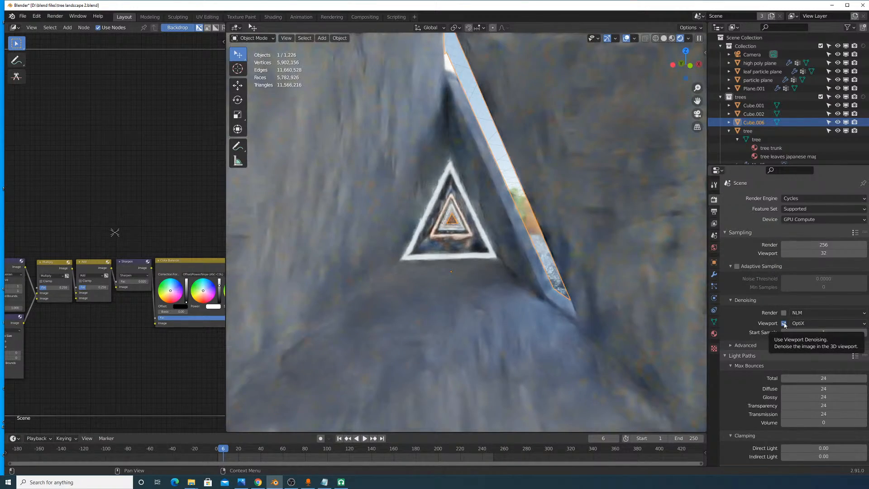
{"action": "left_click", "coordinate": [812, 323]}
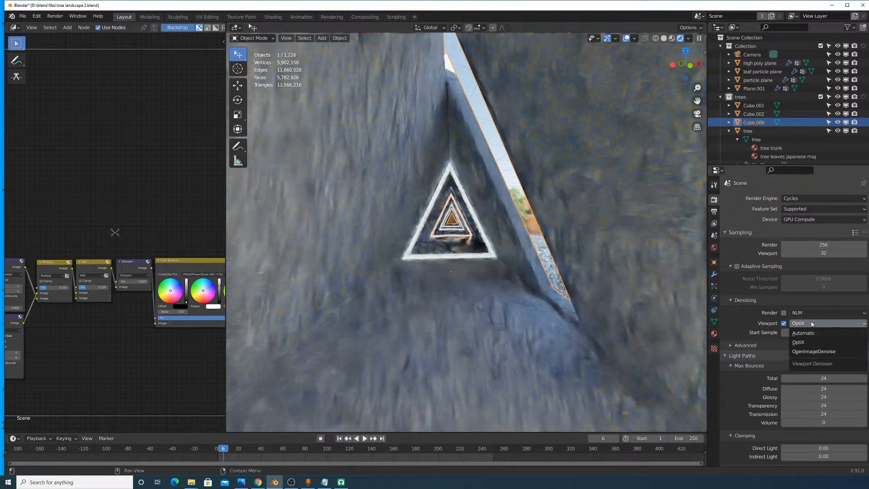
{"action": "left_click", "coordinate": [812, 351]}
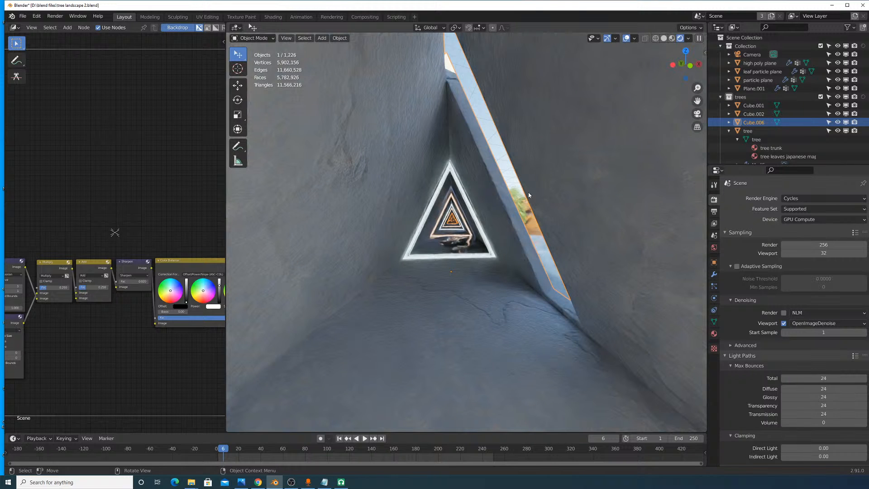
Step: Turn the viewport statistics overlay off and back on
{"action": "left_click", "coordinate": [688, 39]}
{"action": "left_click", "coordinate": [690, 39]}
{"action": "left_click", "coordinate": [635, 38]}
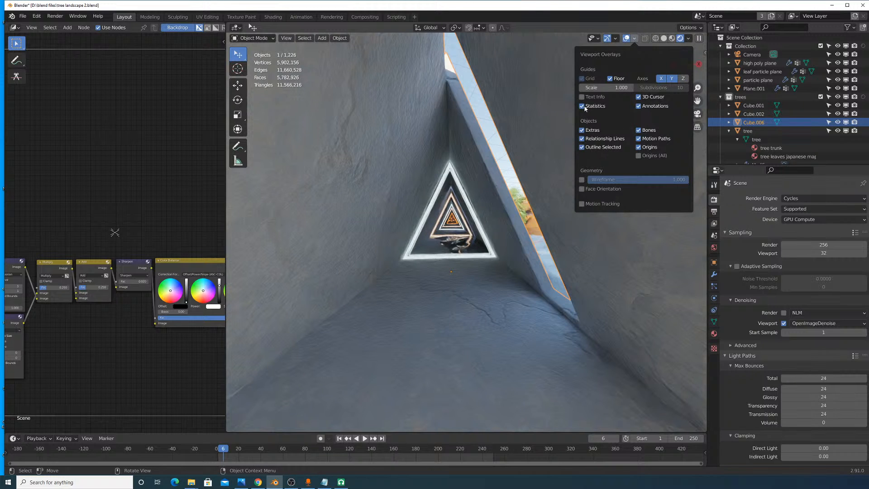
{"action": "left_click", "coordinate": [583, 106]}
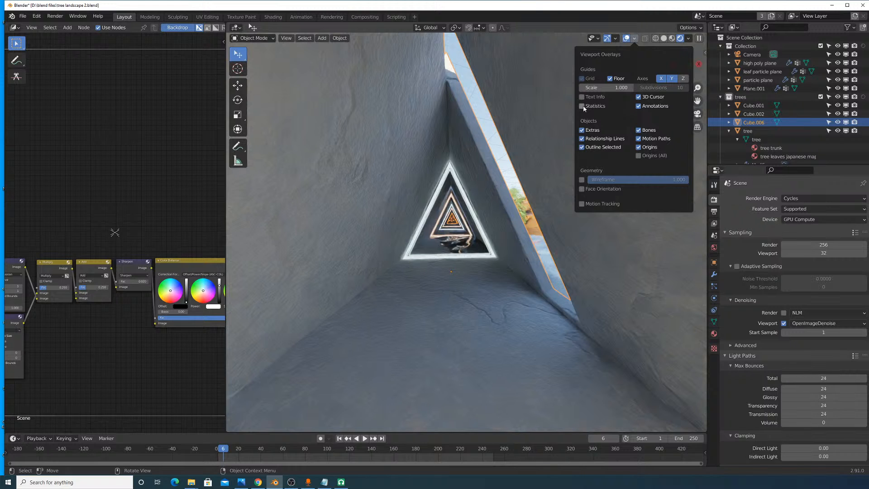
{"action": "left_click", "coordinate": [583, 106]}
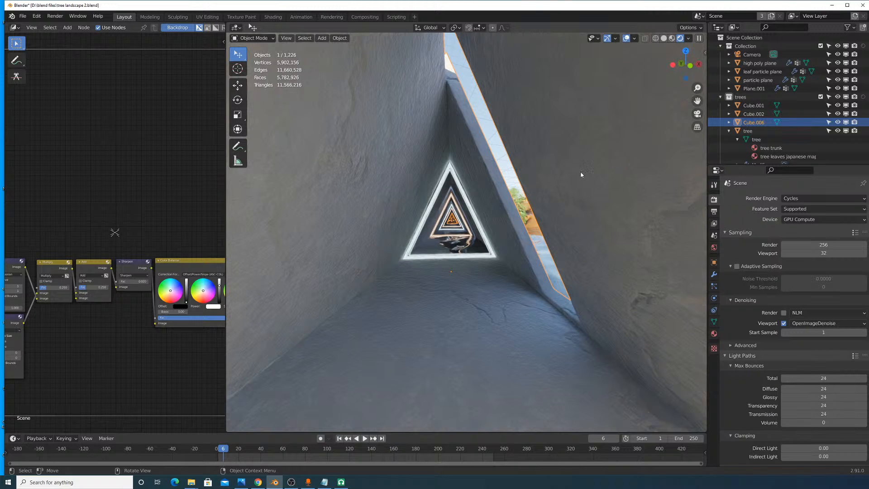
Step: View the rendered tunnel from outside over the water and turn off viewport denoising
{"action": "middle_click_drag", "start_coordinate": [580, 172], "coordinate": [522, 223]}
{"action": "scroll", "coordinate": [557, 212], "scroll_direction": "down", "scroll_amount": 4}
{"action": "scroll", "coordinate": [556, 211], "scroll_direction": "down", "scroll_amount": 1}
{"action": "scroll", "coordinate": [553, 211], "scroll_direction": "up", "scroll_amount": 2}
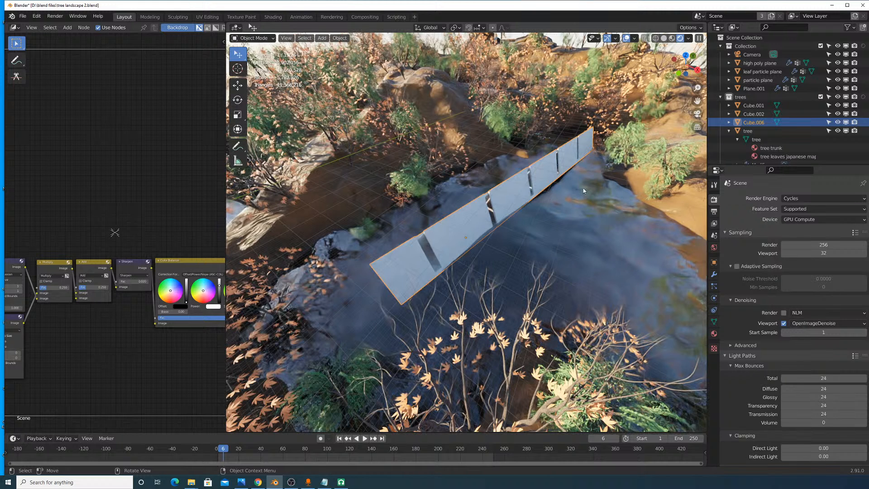
{"action": "left_click", "coordinate": [512, 213]}
{"action": "middle_click_drag", "start_coordinate": [514, 210], "coordinate": [655, 167]}
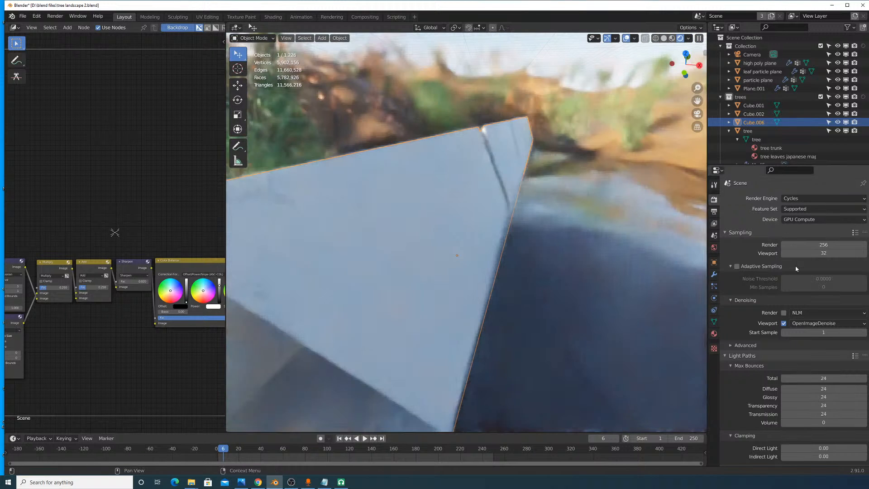
{"action": "left_click", "coordinate": [783, 323]}
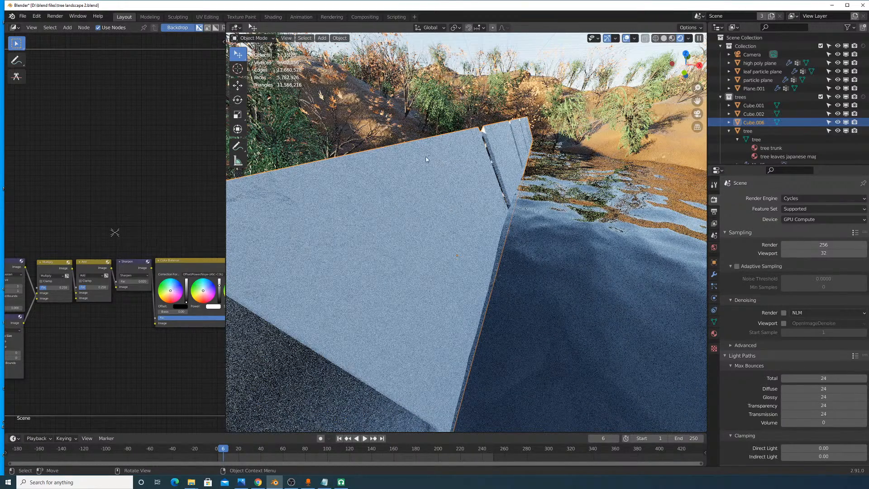
Step: Return the viewport to solid shading and display the tunnel's concrete.001 material in the Shader Editor
{"action": "middle_click_drag", "start_coordinate": [448, 162], "coordinate": [259, 267]}
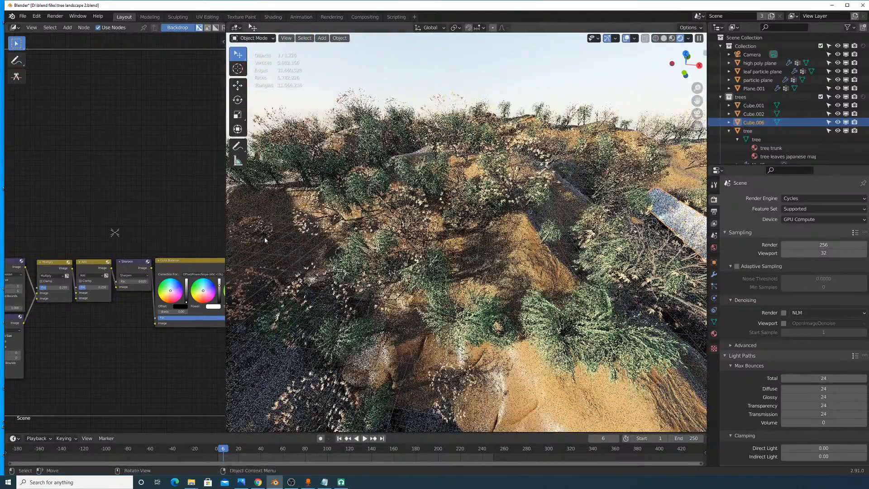
{"action": "middle_click_drag", "start_coordinate": [502, 263], "coordinate": [453, 239]}
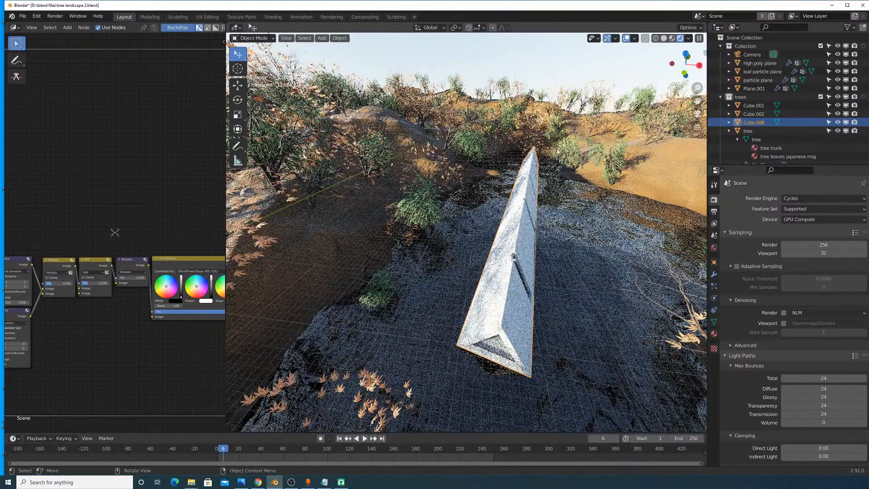
{"action": "mouse_move", "coordinate": [553, 153]}
{"action": "middle_mouse_down"}
{"action": "mouse_move", "coordinate": [576, 162]}
{"action": "mouse_move", "coordinate": [278, 181]}
{"action": "middle_mouse_up"}
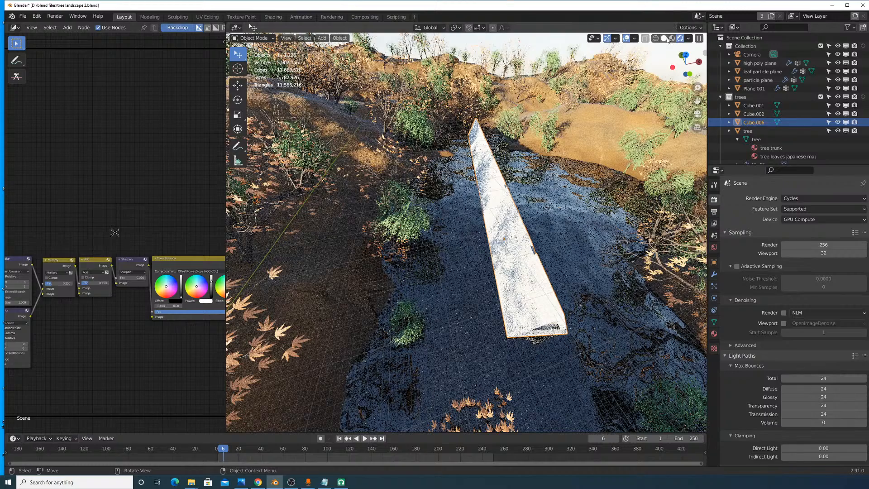
{"action": "mouse_move", "coordinate": [578, 251]}
{"action": "middle_mouse_down"}
{"action": "mouse_move", "coordinate": [555, 238]}
{"action": "mouse_move", "coordinate": [544, 212]}
{"action": "mouse_move", "coordinate": [503, 207]}
{"action": "mouse_move", "coordinate": [393, 267]}
{"action": "mouse_move", "coordinate": [415, 169]}
{"action": "mouse_move", "coordinate": [420, 187]}
{"action": "mouse_move", "coordinate": [474, 220]}
{"action": "mouse_move", "coordinate": [452, 184]}
{"action": "mouse_move", "coordinate": [430, 191]}
{"action": "mouse_move", "coordinate": [499, 215]}
{"action": "mouse_move", "coordinate": [481, 191]}
{"action": "middle_mouse_up"}
{"action": "scroll", "coordinate": [417, 176], "scroll_direction": "down", "scroll_amount": 5}
{"action": "scroll", "coordinate": [474, 219], "scroll_direction": "up", "scroll_amount": 6}
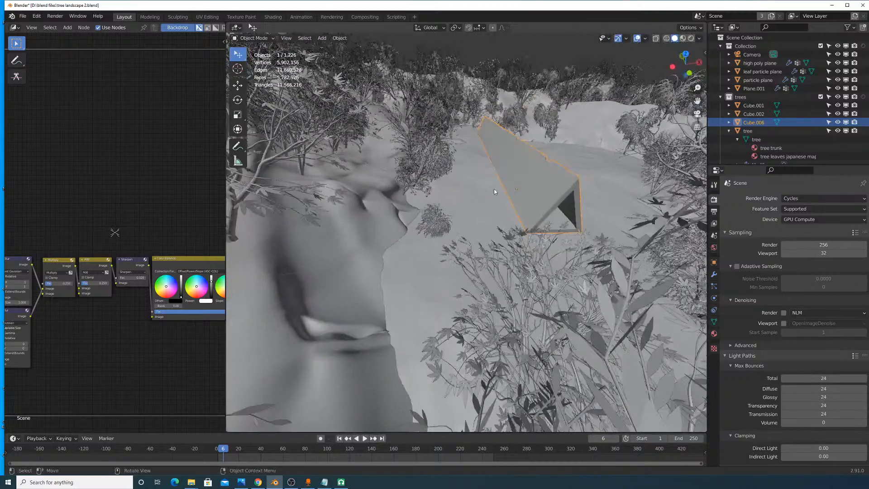
{"action": "left_click", "coordinate": [15, 28]}
{"action": "left_click", "coordinate": [35, 96]}
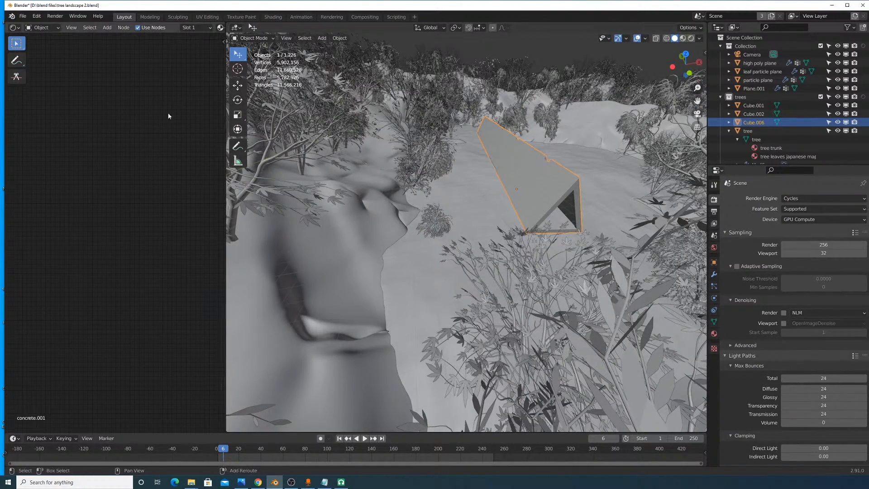
Step: Darken the dark stop at position 0.435 of the ColorRamp node in the concrete.001 material
{"action": "middle_click_drag", "start_coordinate": [96, 184], "coordinate": [156, 55], "text": "shift"}
{"action": "scroll", "coordinate": [129, 163], "scroll_direction": "down", "scroll_amount": 6}
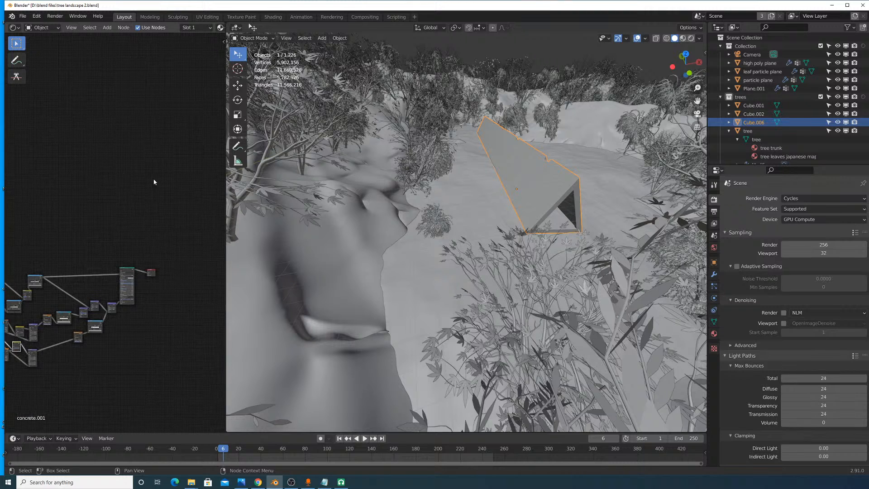
{"action": "scroll", "coordinate": [118, 251], "scroll_direction": "up", "scroll_amount": 8}
{"action": "middle_click_drag", "start_coordinate": [119, 252], "coordinate": [224, 196]}
{"action": "scroll", "coordinate": [41, 254], "scroll_direction": "up", "scroll_amount": 7}
{"action": "middle_click_drag", "start_coordinate": [36, 258], "coordinate": [84, 249]}
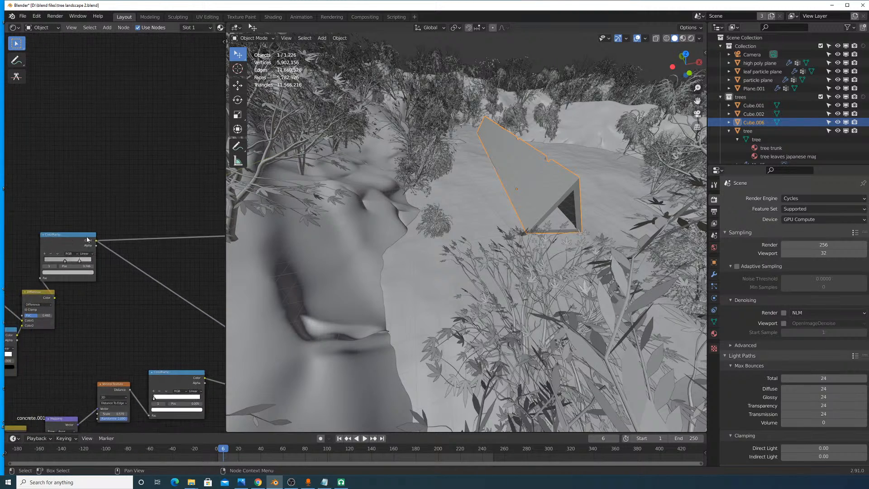
{"action": "scroll", "coordinate": [80, 250], "scroll_direction": "up", "scroll_amount": 5}
{"action": "left_click", "coordinate": [42, 295]}
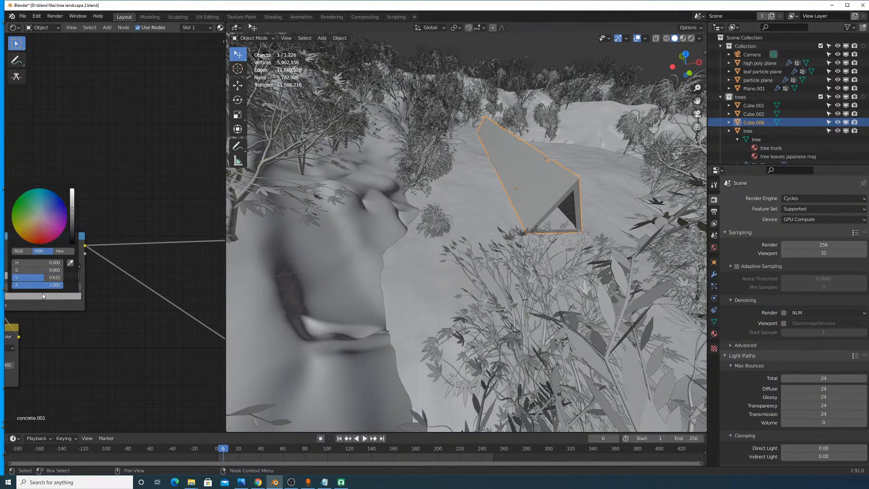
{"action": "left_click", "coordinate": [71, 229]}
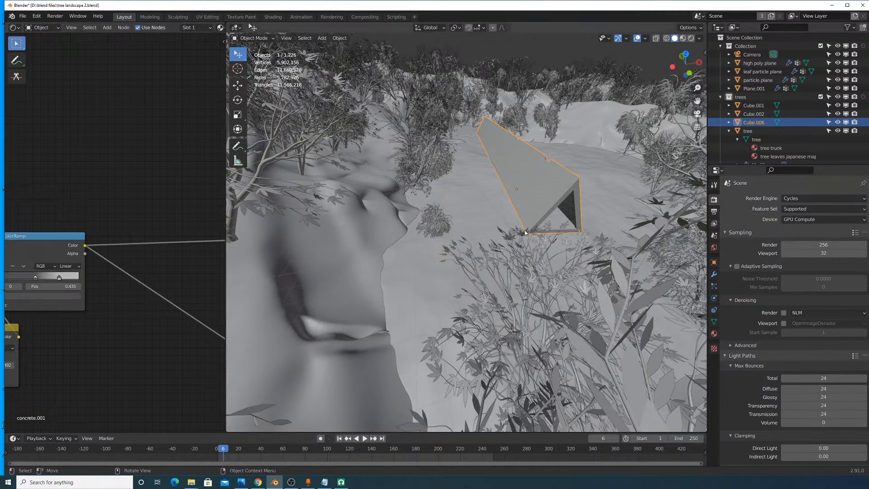
Step: Switch the viewport to rendered shading and inspect the concrete tunnel from outside and from within
{"action": "left_click", "coordinate": [692, 39]}
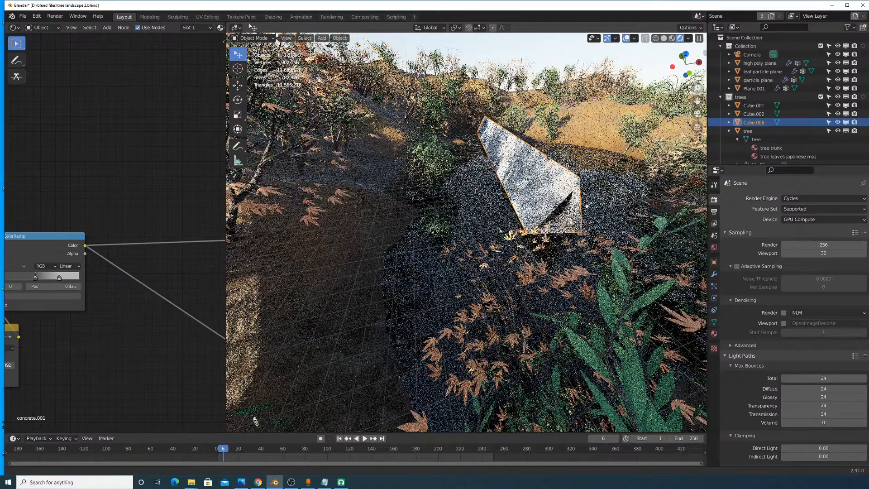
{"action": "middle_click_drag", "start_coordinate": [617, 118], "coordinate": [539, 204]}
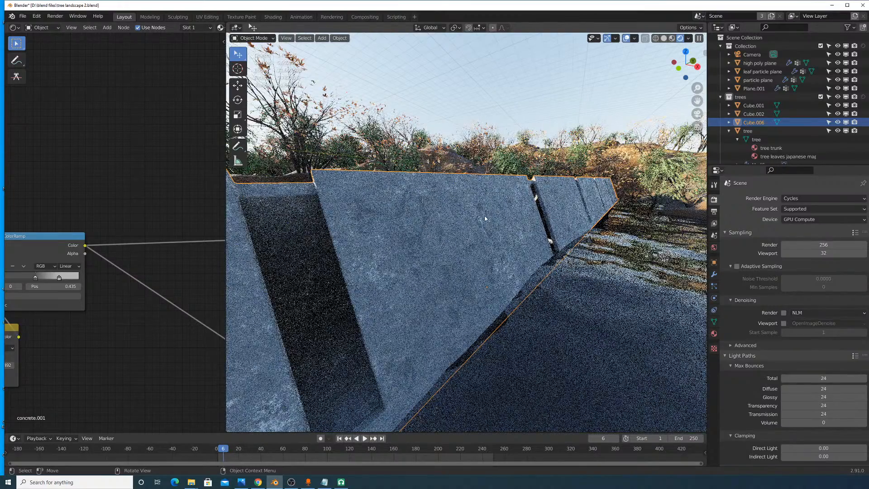
{"action": "middle_click_drag", "start_coordinate": [497, 210], "coordinate": [501, 208]}
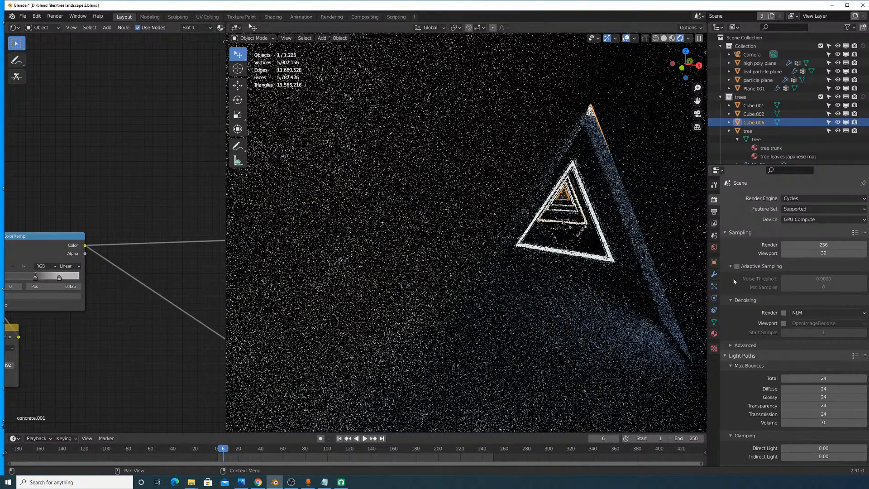
Step: Enable viewport denoising and set its denoiser to OptiX
{"action": "left_click", "coordinate": [783, 323]}
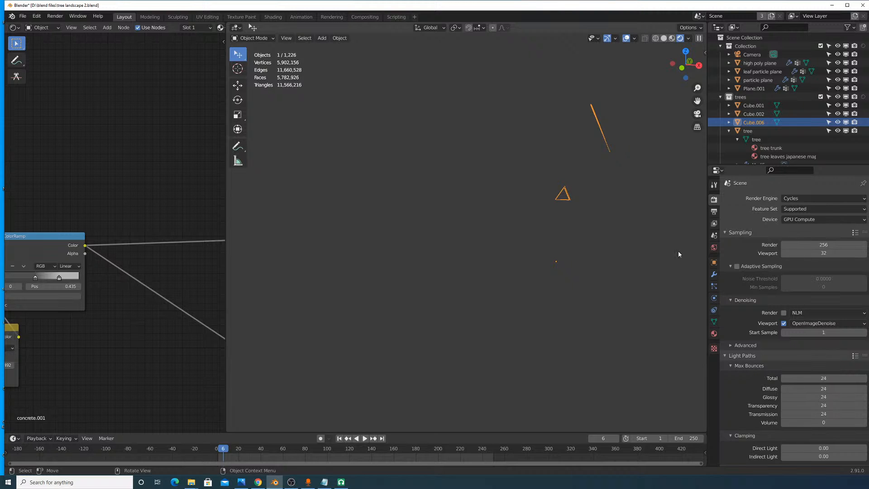
{"action": "scroll", "coordinate": [561, 207], "scroll_direction": "up", "scroll_amount": 10}
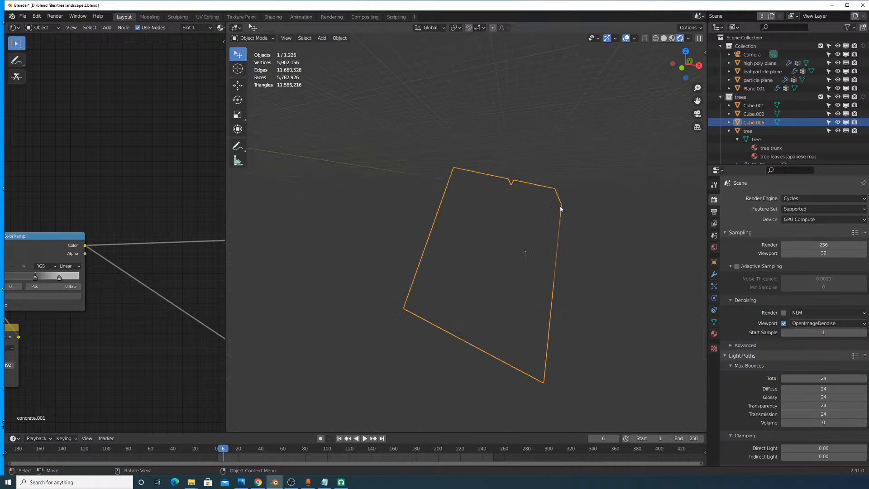
{"action": "scroll", "coordinate": [584, 217], "scroll_direction": "down", "scroll_amount": 5}
{"action": "scroll", "coordinate": [601, 227], "scroll_direction": "up", "scroll_amount": 5}
{"action": "middle_click_drag", "start_coordinate": [601, 227], "coordinate": [605, 221]}
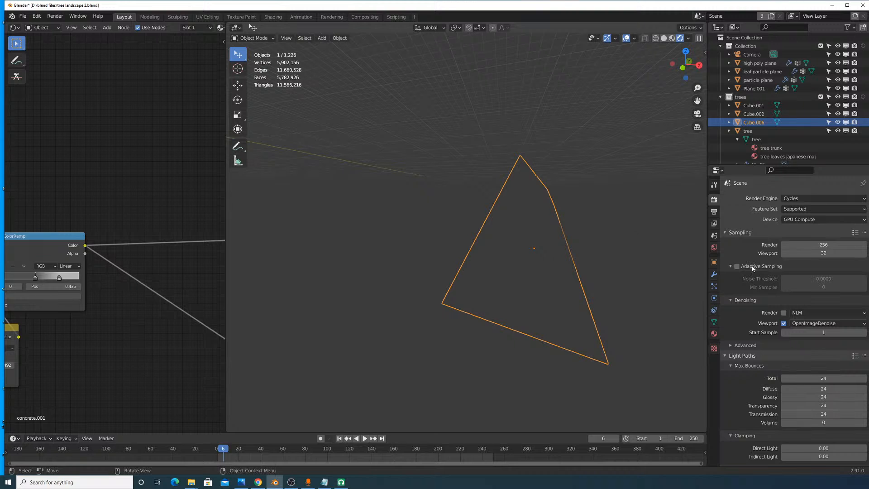
{"action": "left_click", "coordinate": [821, 323]}
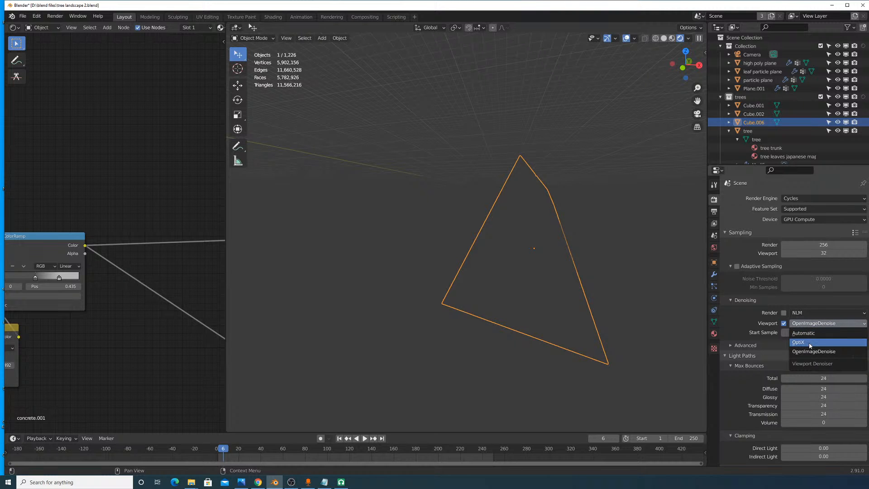
{"action": "left_click", "coordinate": [809, 343]}
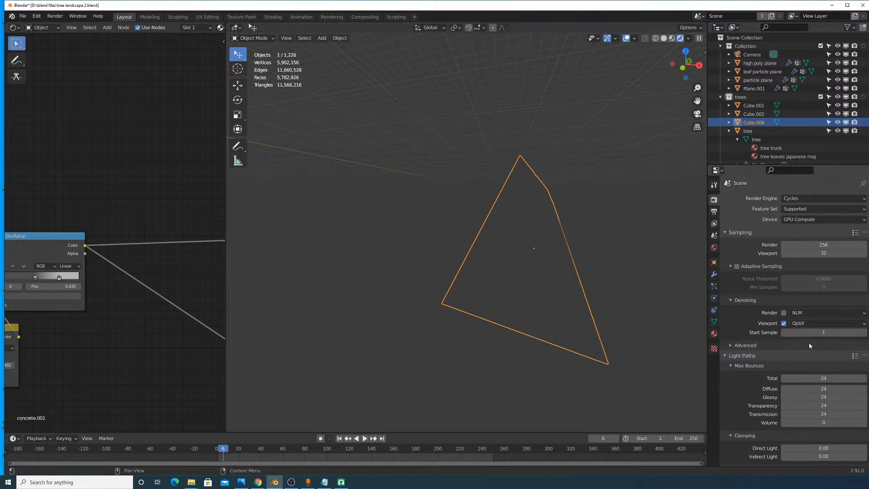
Step: Restart the rendered viewport preview through solid shading and view the inside of the tunnel
{"action": "left_click", "coordinate": [663, 39]}
{"action": "left_click", "coordinate": [690, 40]}
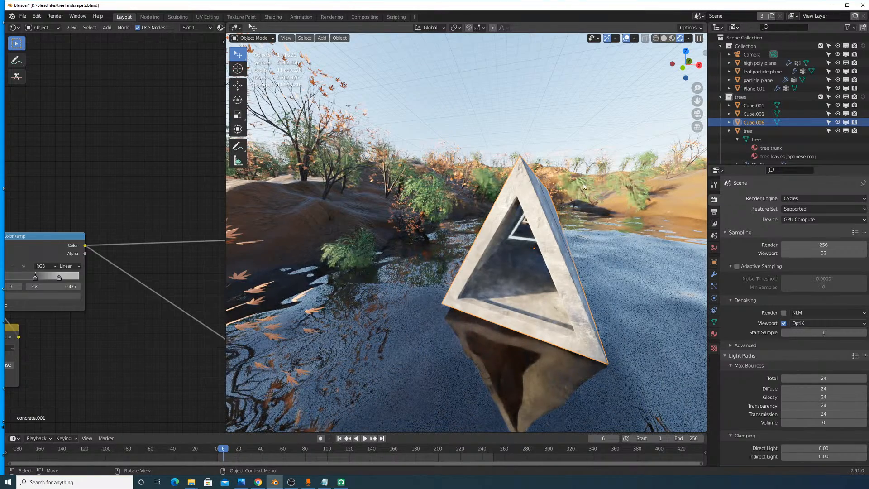
{"action": "middle_click_drag", "start_coordinate": [592, 186], "coordinate": [560, 176], "text": "shift"}
{"action": "scroll", "coordinate": [559, 179], "scroll_direction": "up", "scroll_amount": 8}
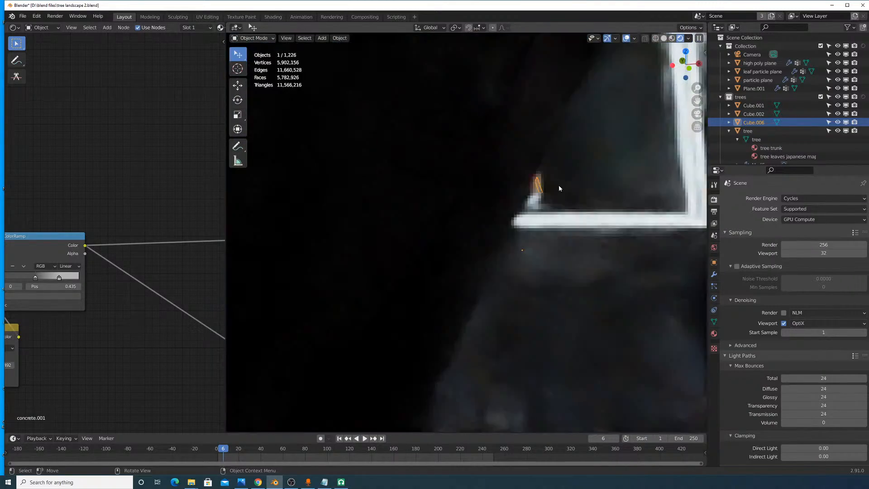
{"action": "scroll", "coordinate": [553, 189], "scroll_direction": "down", "scroll_amount": 6}
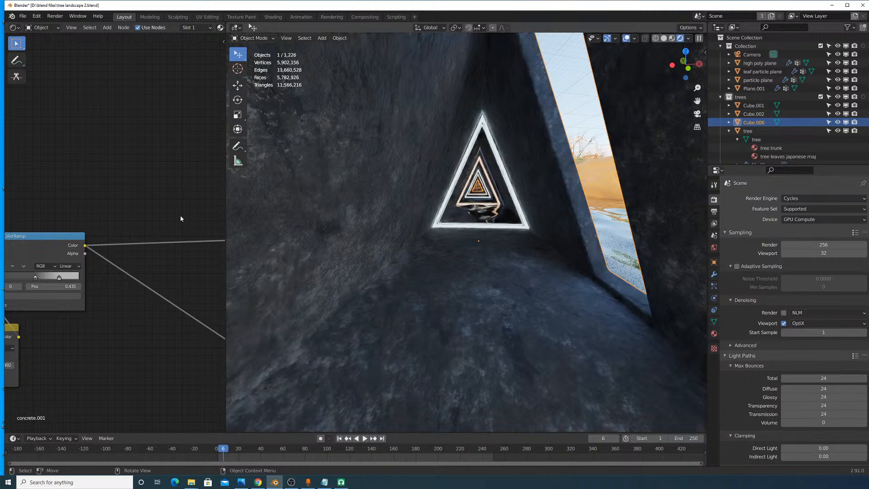
Step: Slightly lighten the concrete ColorRamp's dark stop and brighten its light stop at position 0.746
{"action": "middle_click_drag", "start_coordinate": [100, 214], "coordinate": [165, 188]}
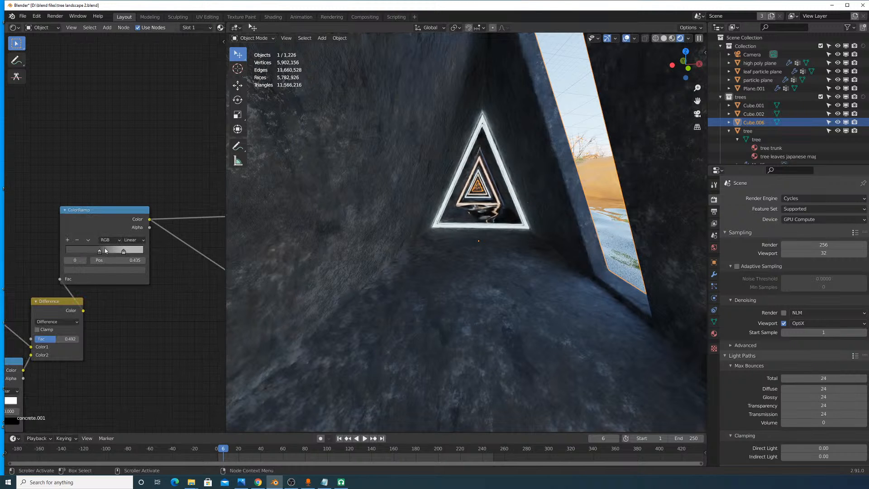
{"action": "left_click", "coordinate": [110, 270]}
{"action": "left_click_drag", "start_coordinate": [129, 203], "coordinate": [129, 201]}
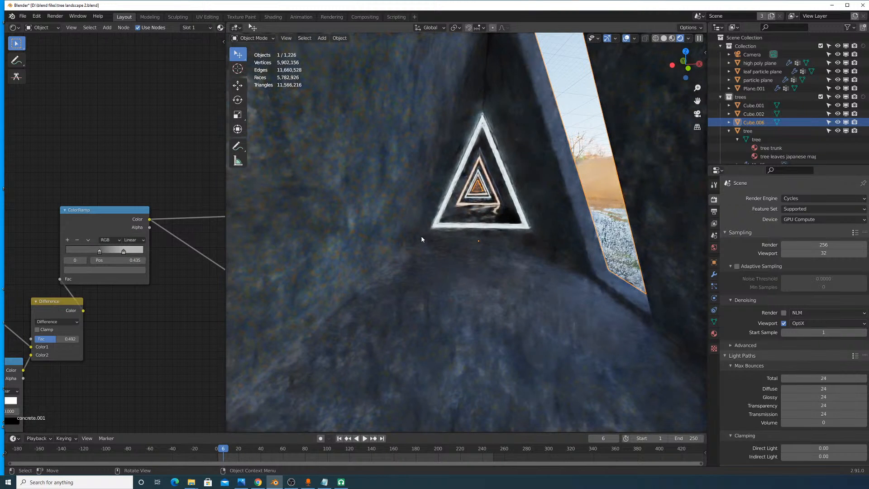
{"action": "left_click", "coordinate": [124, 251]}
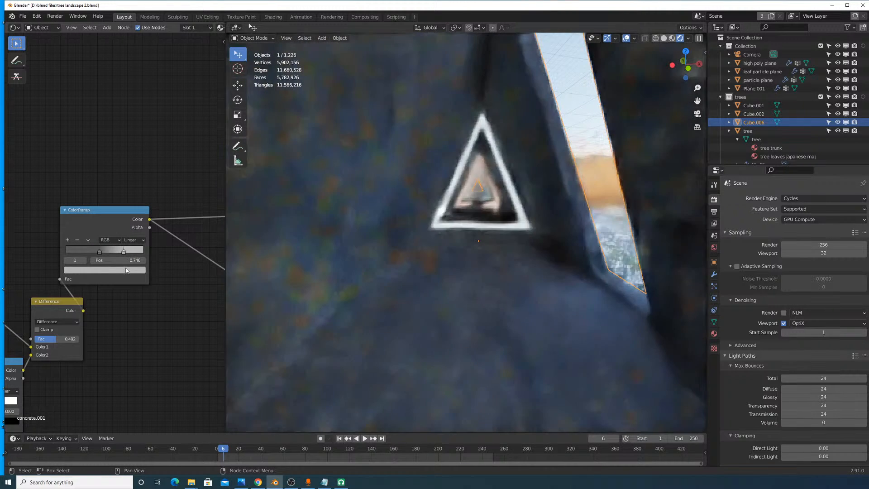
{"action": "left_click", "coordinate": [126, 270]}
{"action": "left_click", "coordinate": [127, 175]}
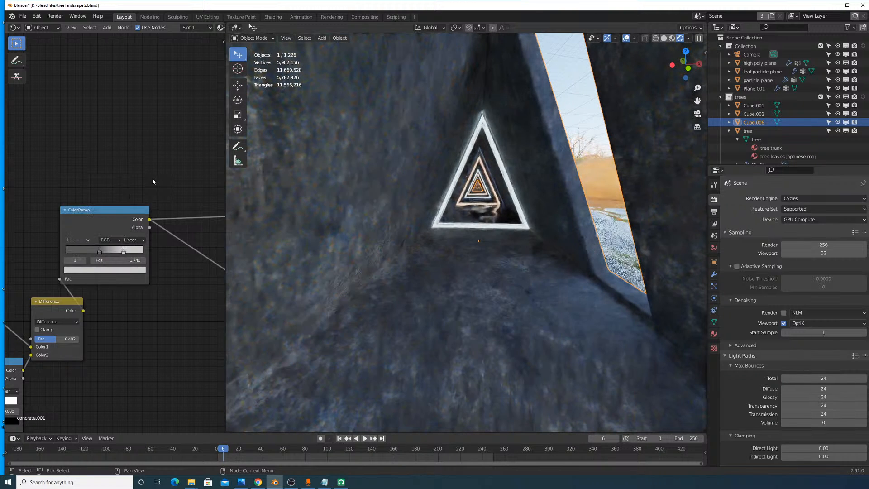
Step: Set the viewport denoiser to OpenImageDenoise and return the viewport to solid shading
{"action": "left_click", "coordinate": [810, 323]}
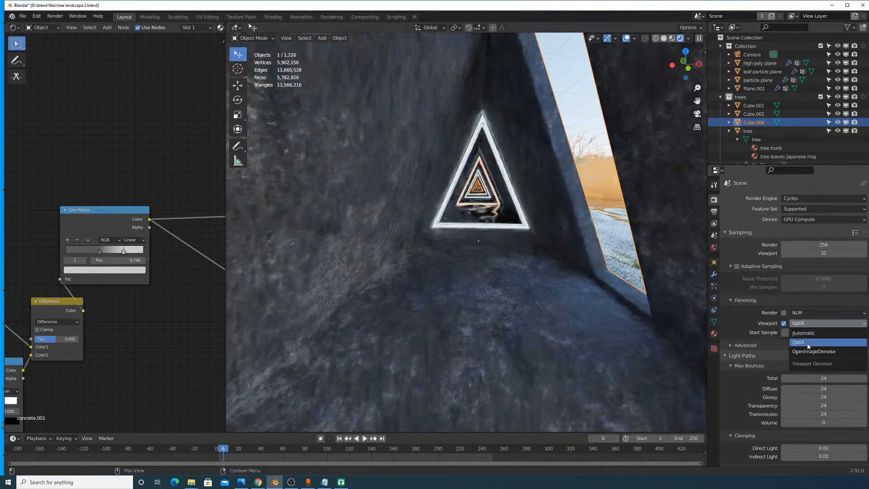
{"action": "left_click", "coordinate": [810, 351]}
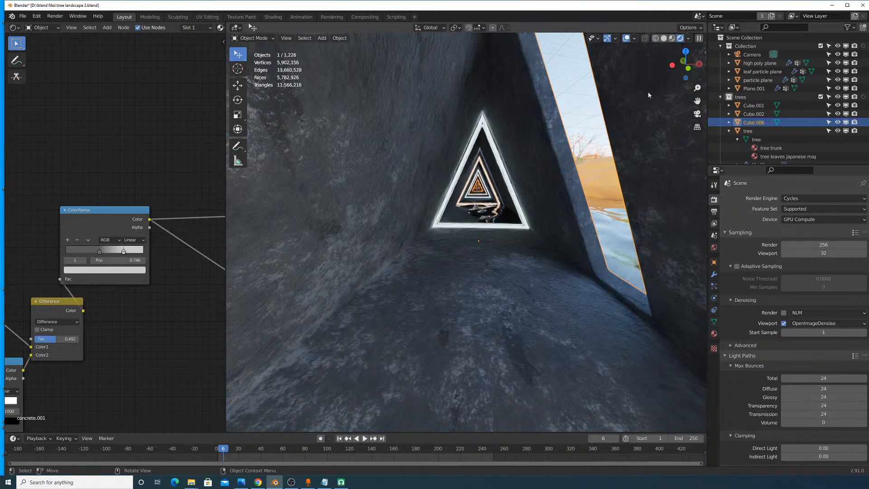
{"action": "left_click", "coordinate": [663, 38]}
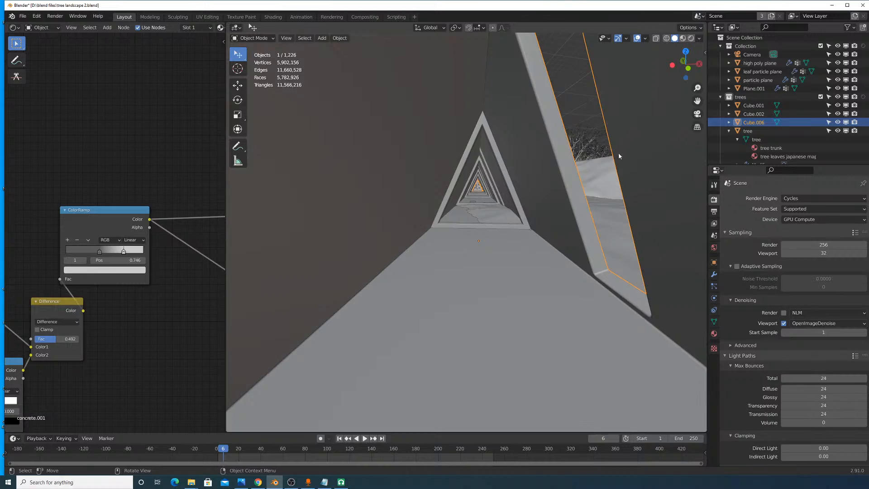
Step: Look at the landscape through the scene's active camera
{"action": "scroll", "coordinate": [618, 153], "scroll_direction": "down", "scroll_amount": 10}
{"action": "left_click", "coordinate": [286, 38]}
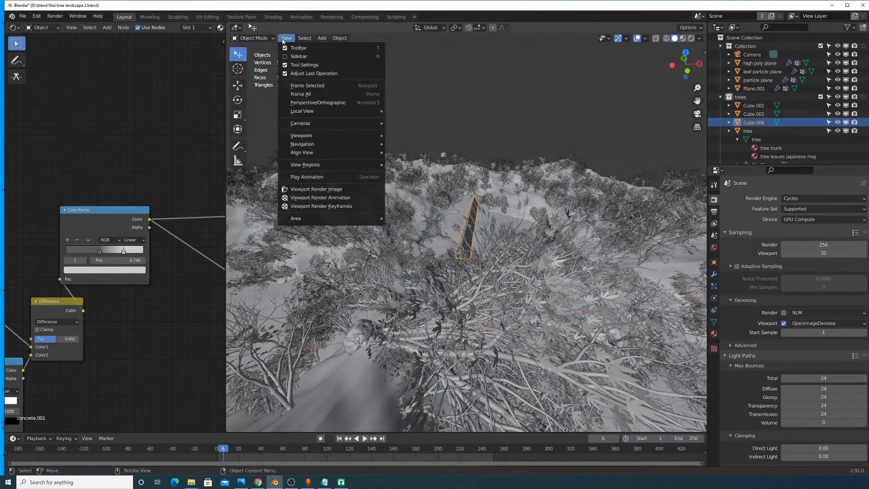
{"action": "mouse_move", "coordinate": [316, 123]}
{"action": "left_click", "coordinate": [449, 131]}
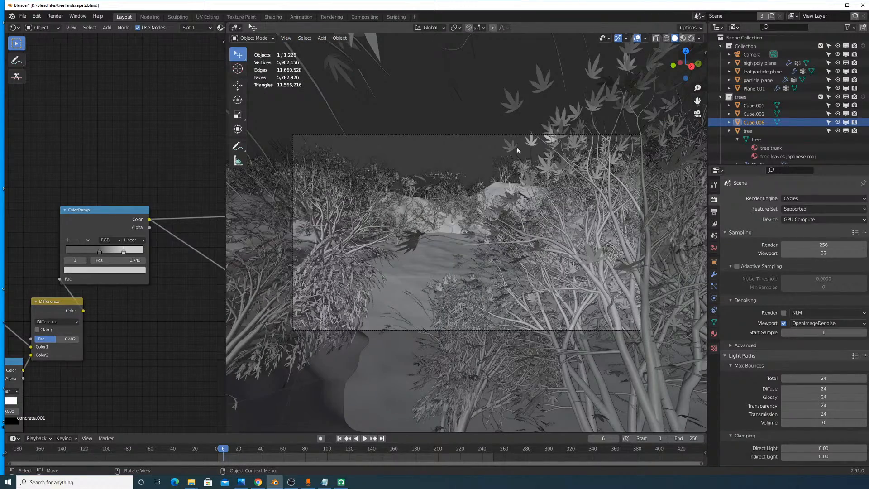
Step: Select the camera and try to move it along the global Z axis
{"action": "left_click", "coordinate": [516, 135]}
{"action": "key", "text": "g"}
{"action": "key", "text": "z"}
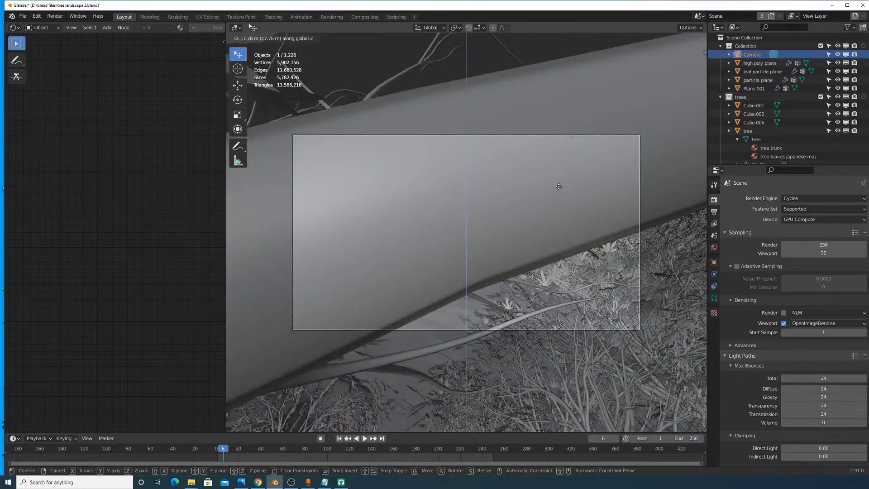
{"action": "right_click", "coordinate": [558, 187]}
Step: Locate the camera among the trees from outside and return to the active camera view
{"action": "middle_click_drag", "start_coordinate": [558, 230], "coordinate": [561, 259]}
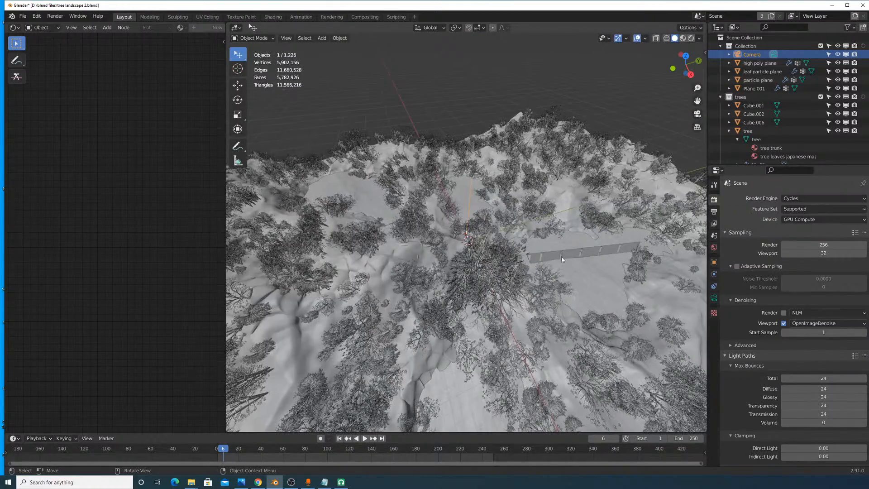
{"action": "scroll", "coordinate": [523, 252], "scroll_direction": "up", "scroll_amount": 15}
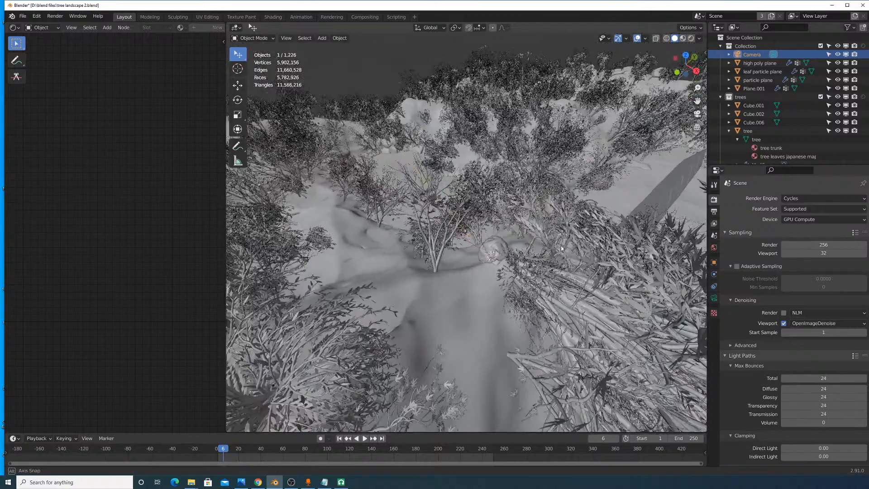
{"action": "scroll", "coordinate": [542, 257], "scroll_direction": "up", "scroll_amount": 2}
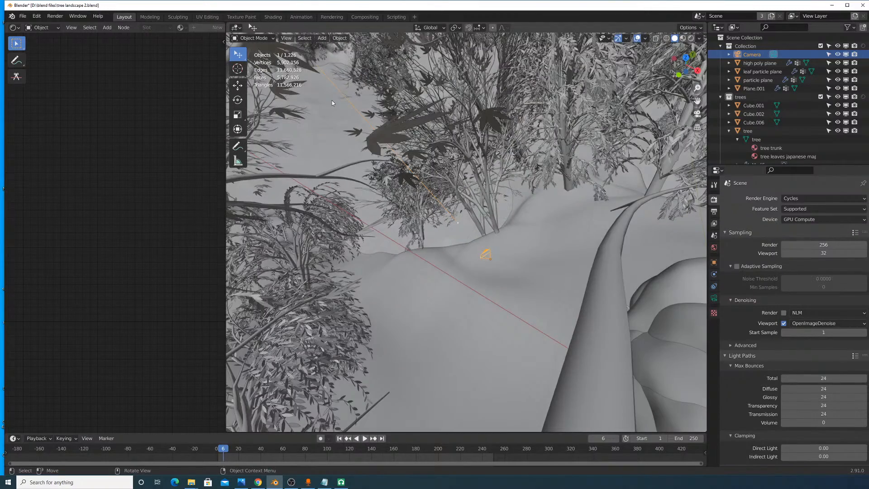
{"action": "left_click", "coordinate": [286, 38]}
{"action": "mouse_move", "coordinate": [316, 123]}
{"action": "left_click", "coordinate": [418, 133]}
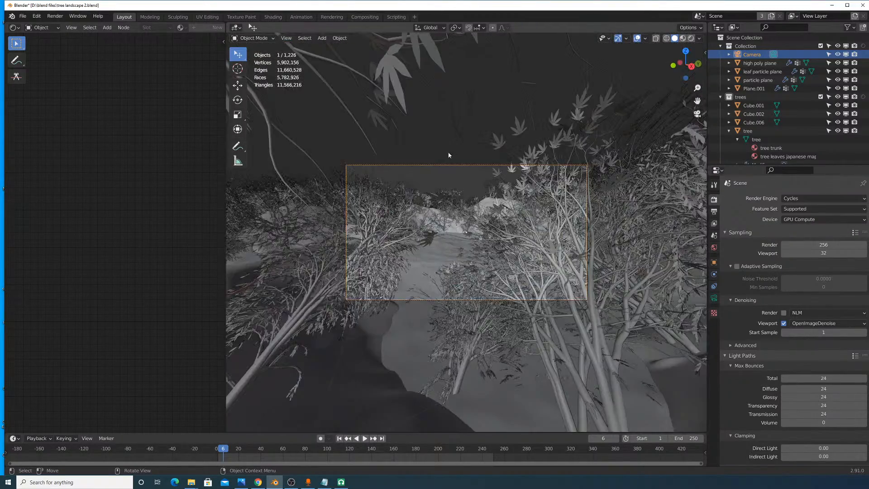
Step: Fit the camera frame to the viewport and try rotating the camera
{"action": "key", "text": "Home"}
{"action": "key", "text": "r"}
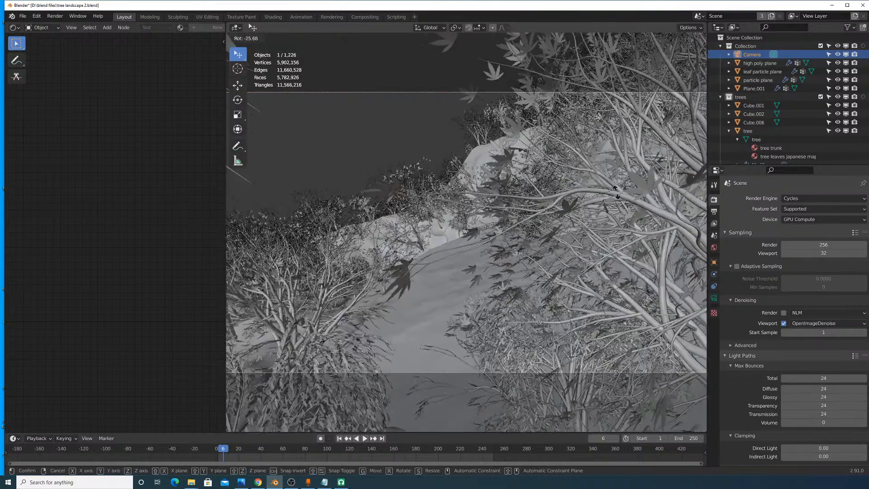
{"action": "left_click", "coordinate": [548, 148]}
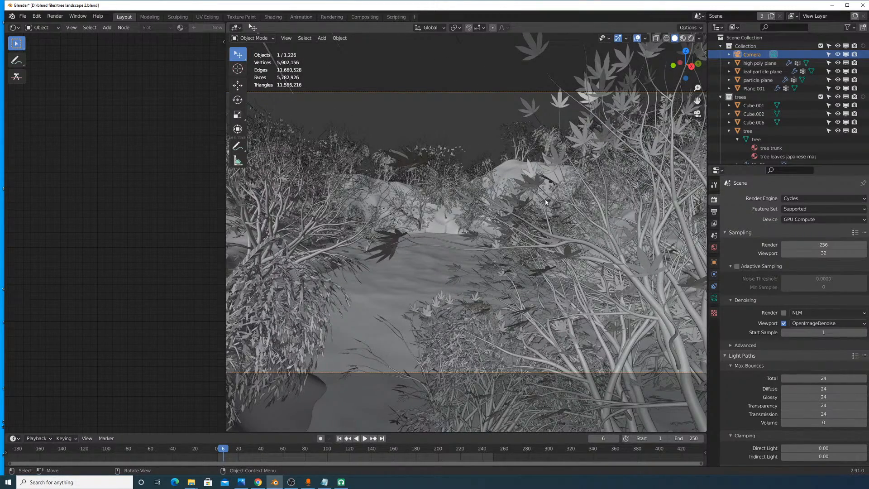
Step: Try to move the active camera through the trees to the triangular tunnel with Walk Navigation
{"action": "left_click", "coordinate": [286, 38]}
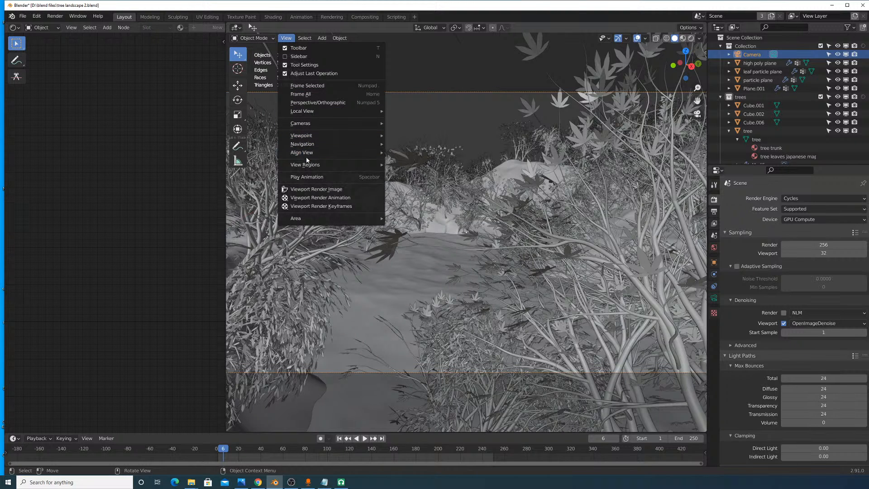
{"action": "mouse_move", "coordinate": [316, 145]}
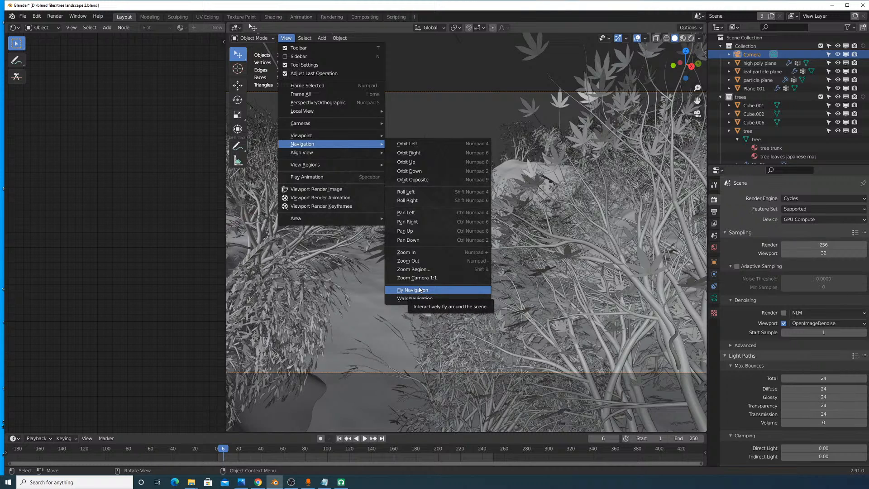
{"action": "left_click", "coordinate": [467, 298]}
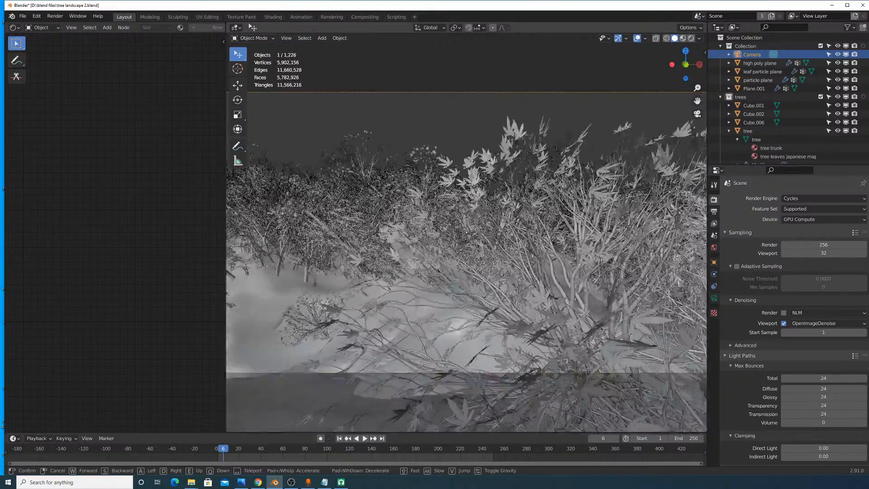
{"action": "key", "text": "w"}
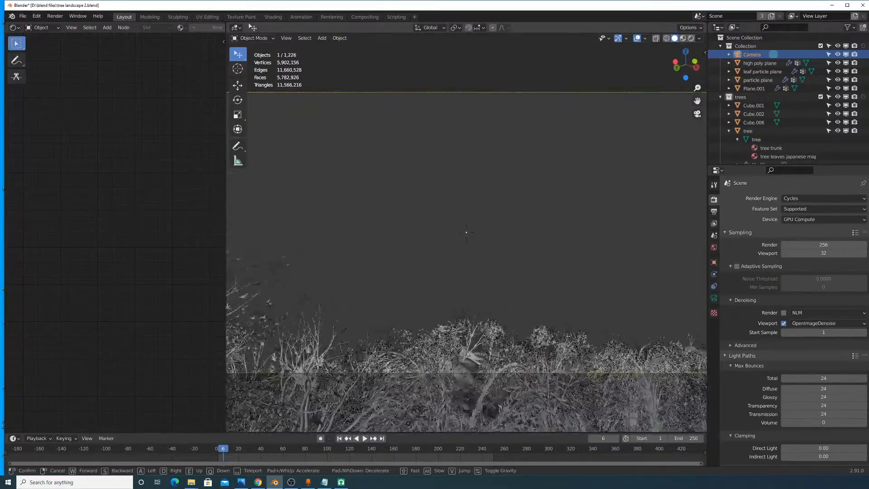
{"action": "key", "text": "w"}
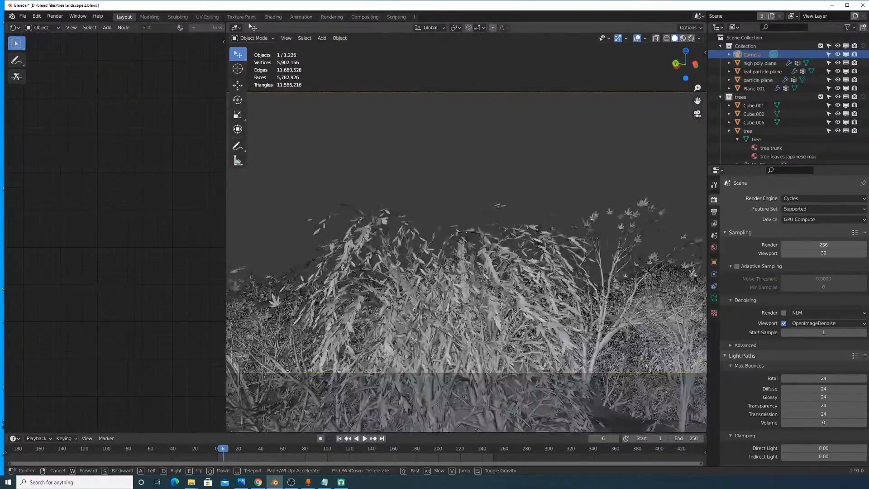
{"action": "key", "text": "s"}
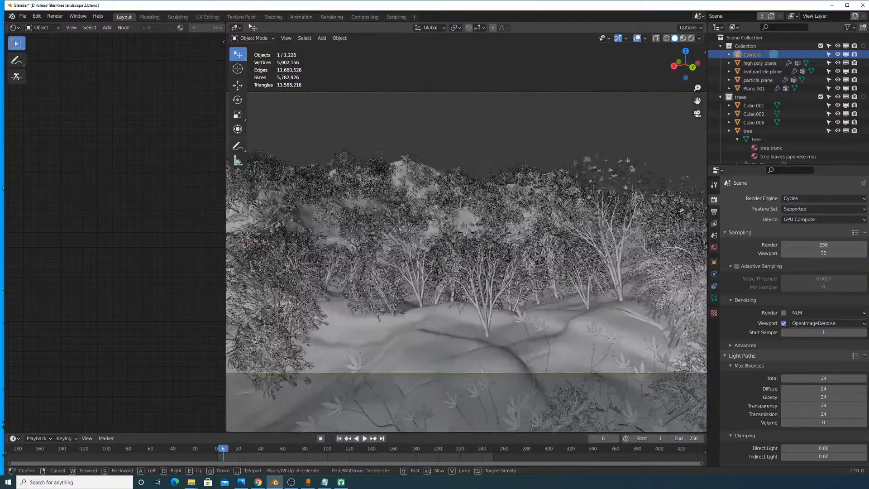
{"action": "key", "text": "s"}
{"action": "key", "text": "w"}
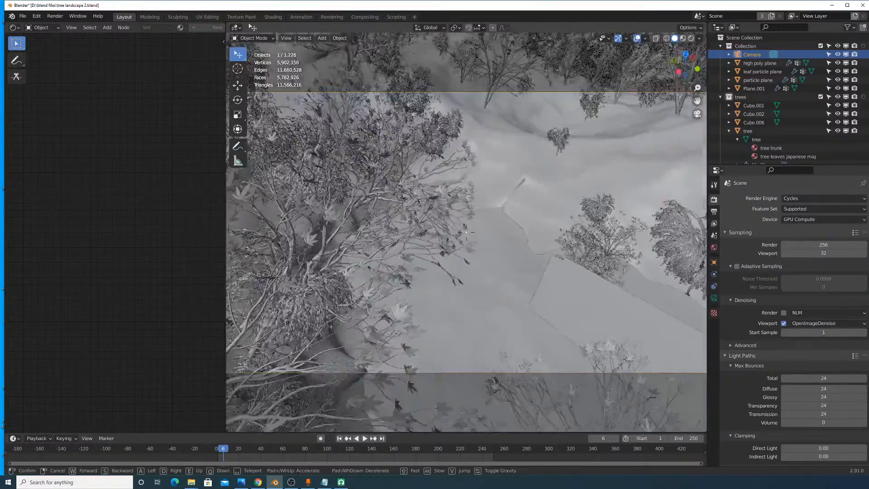
{"action": "key", "text": "w"}
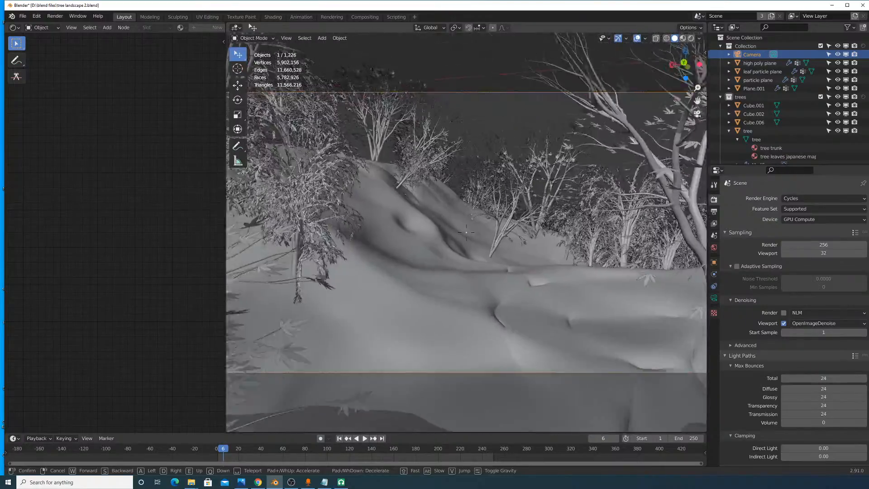
{"action": "key", "text": "w"}
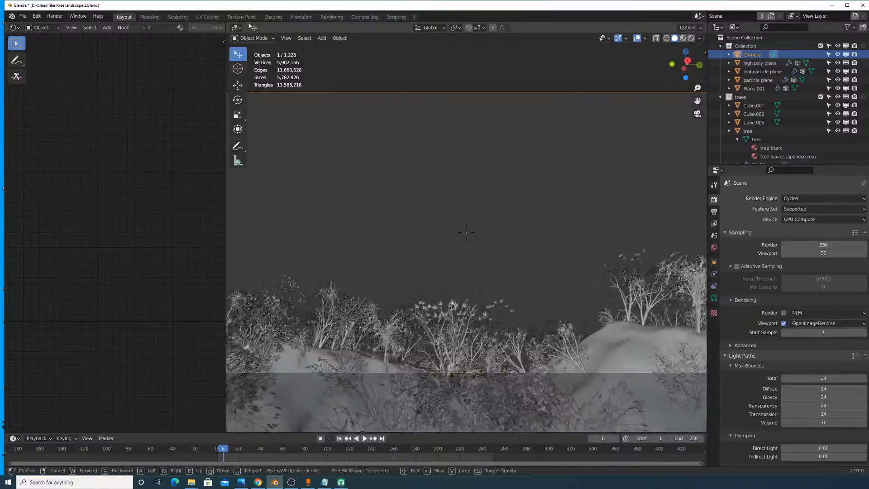
{"action": "key", "text": "w"}
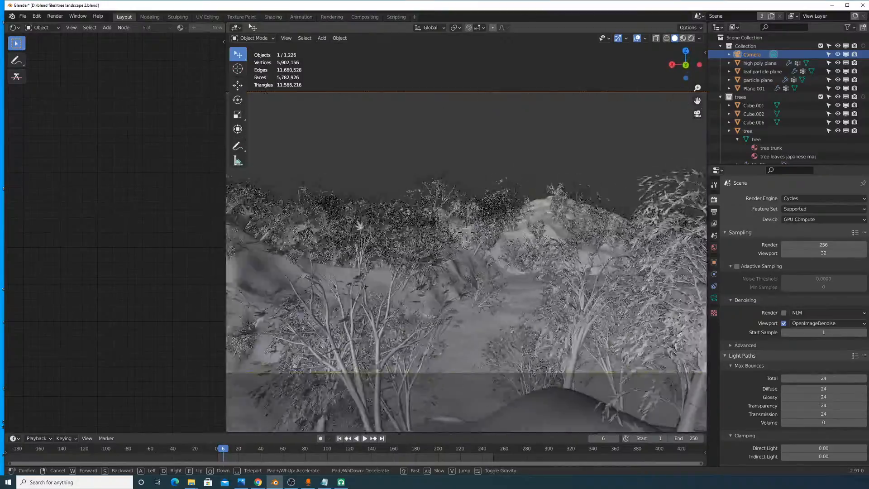
{"action": "key", "text": "w"}
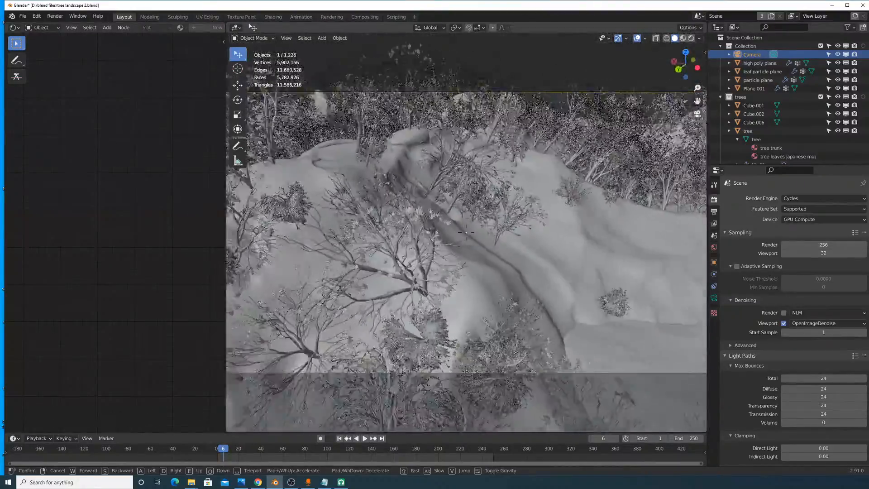
{"action": "key", "text": "w"}
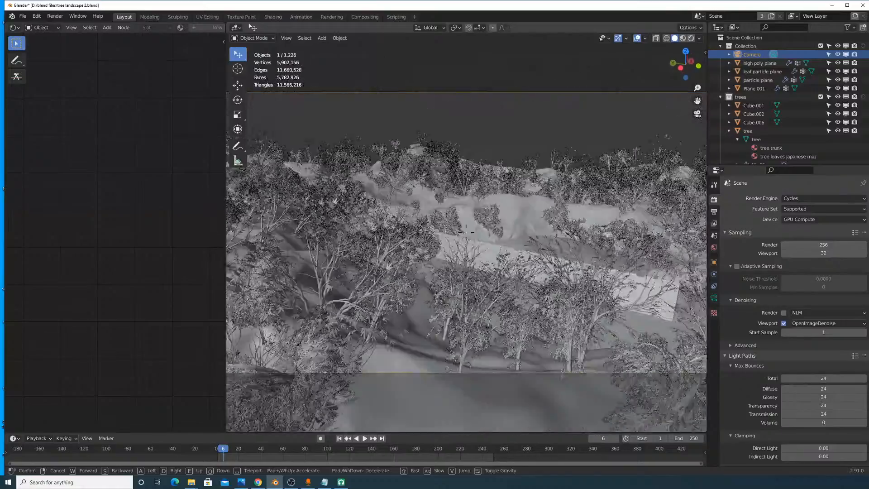
{"action": "key", "text": "w"}
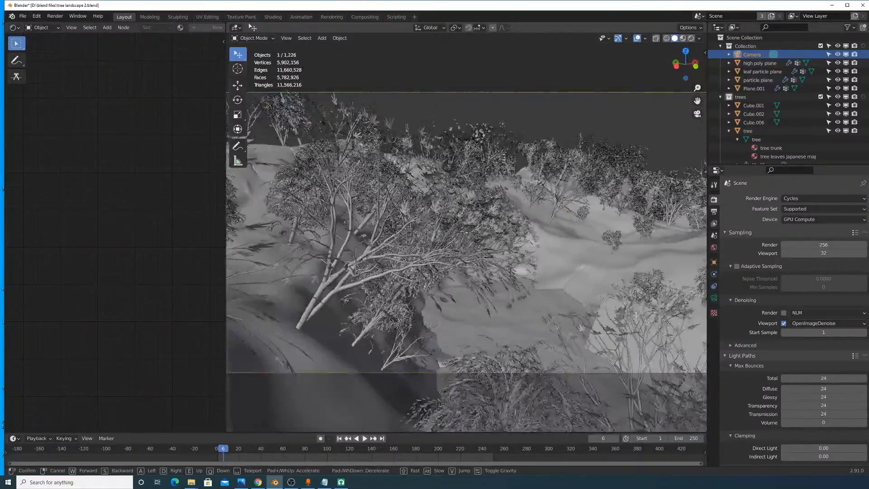
{"action": "key", "text": "w"}
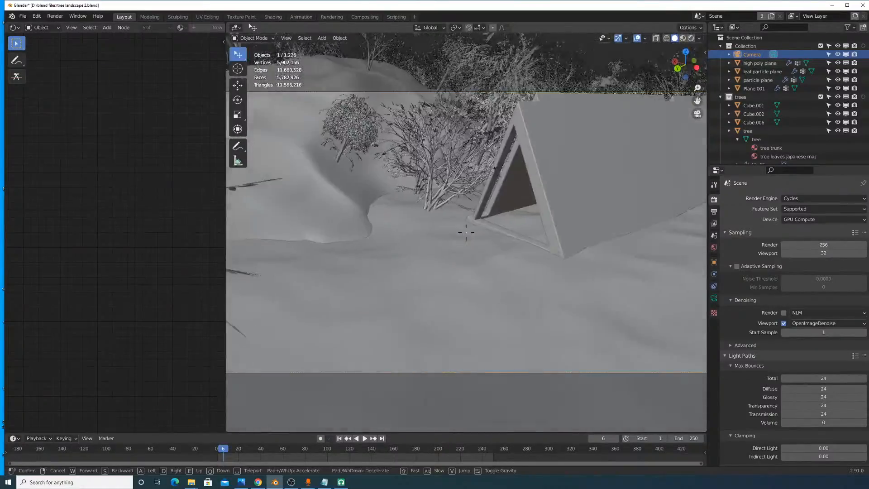
{"action": "key", "text": "w"}
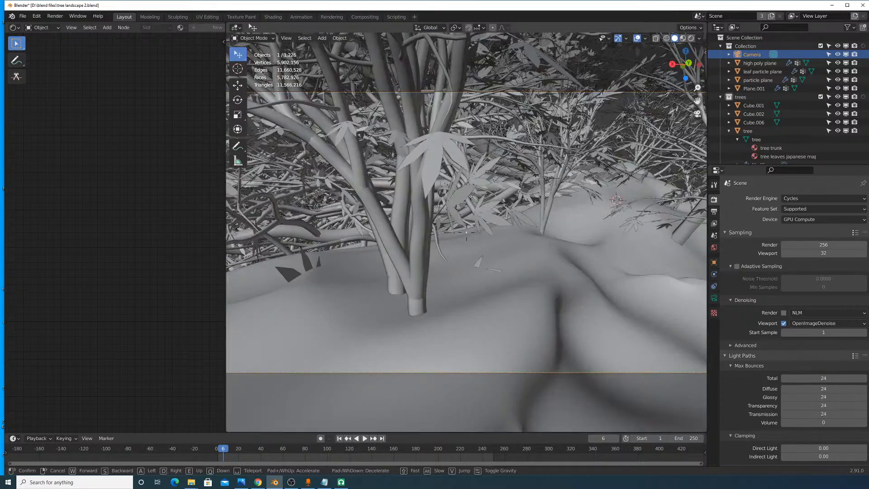
{"action": "key", "text": "w"}
{"action": "left_click", "coordinate": [466, 232]}
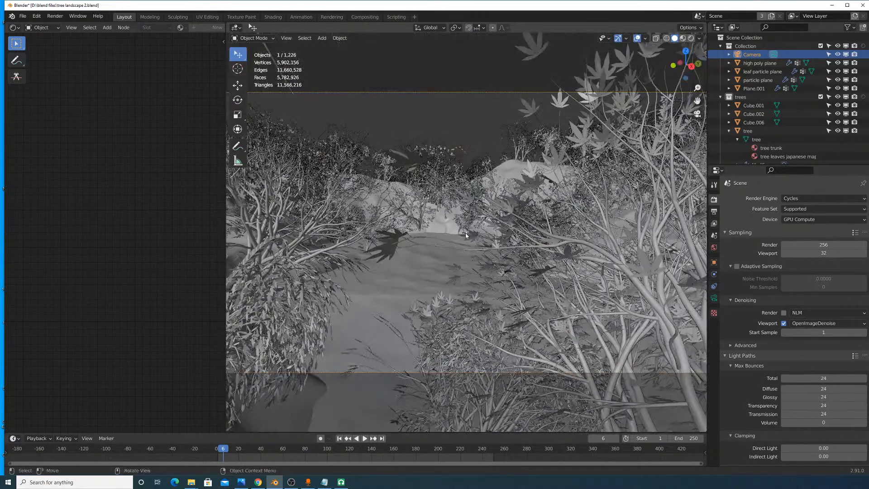
Step: Try to steer the active camera across the landscape with Fly Navigation
{"action": "left_click", "coordinate": [286, 38]}
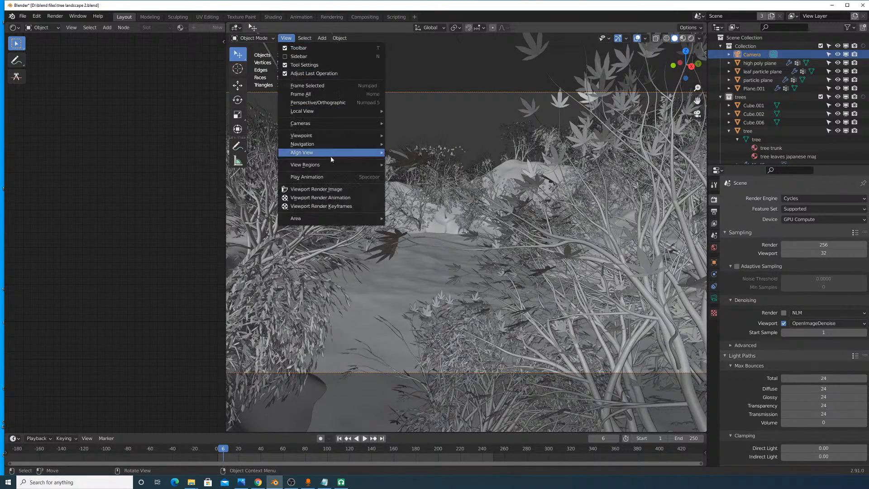
{"action": "mouse_move", "coordinate": [333, 148]}
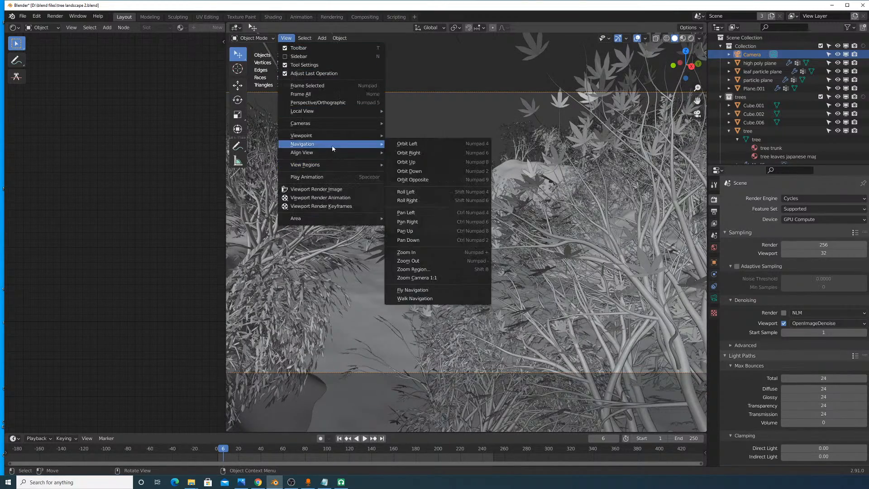
{"action": "left_click", "coordinate": [422, 293]}
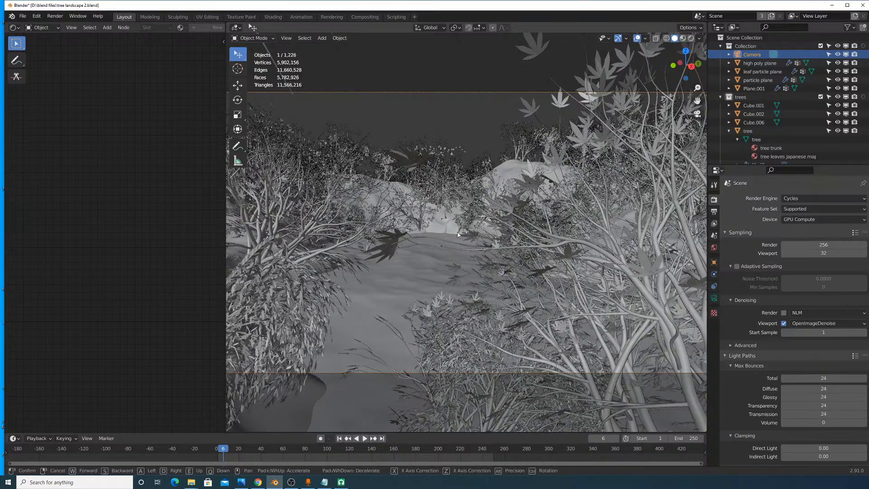
{"action": "key", "text": "a"}
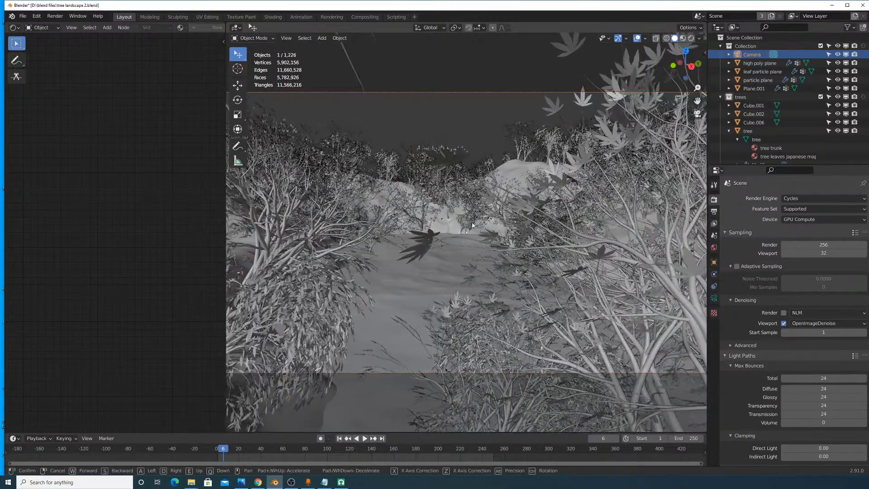
{"action": "key", "text": "w"}
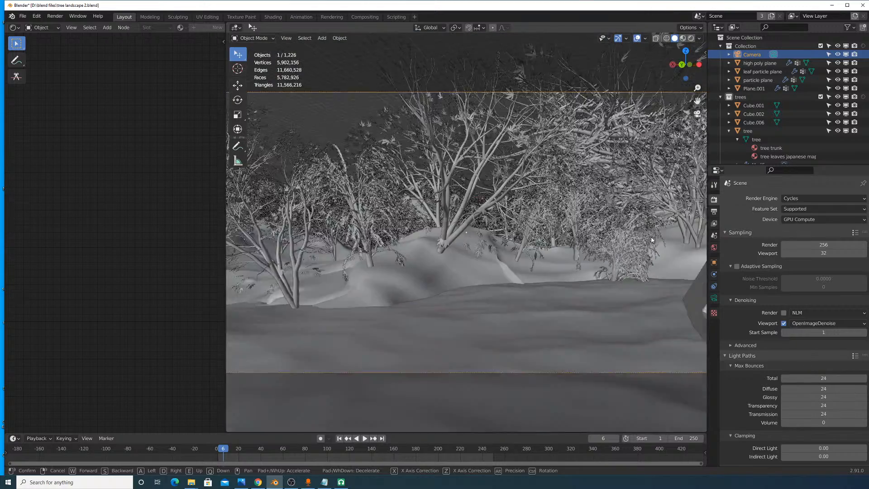
{"action": "right_click", "coordinate": [648, 241]}
{"action": "key", "text": "w"}
{"action": "key", "text": "w"}
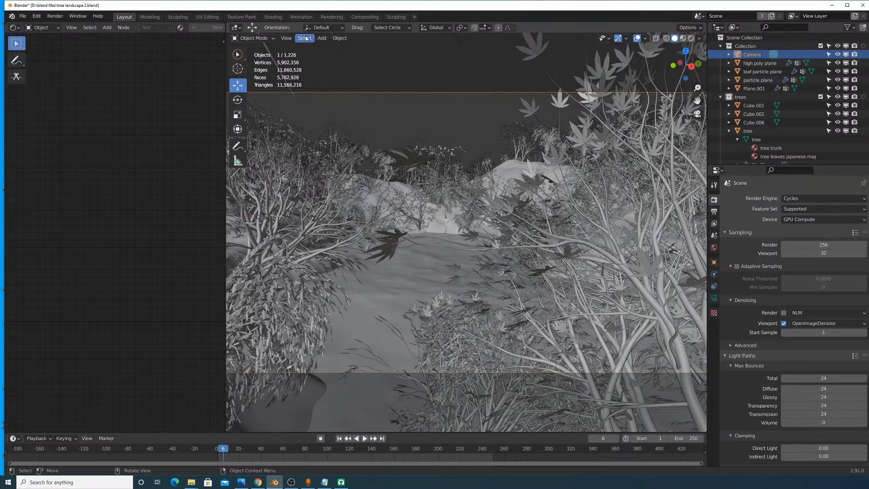
Step: Try to move the active camera between the trees in search of the triangular tunnel with Walk Navigation
{"action": "left_click", "coordinate": [291, 40]}
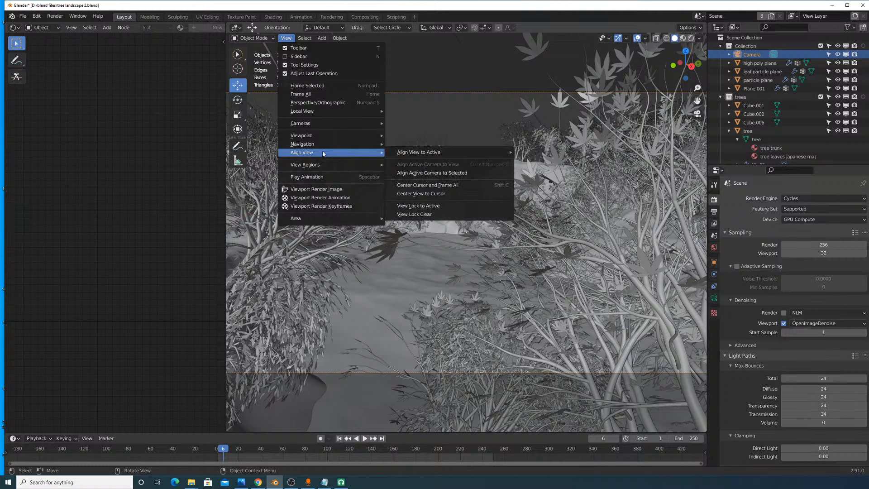
{"action": "mouse_move", "coordinate": [318, 147]}
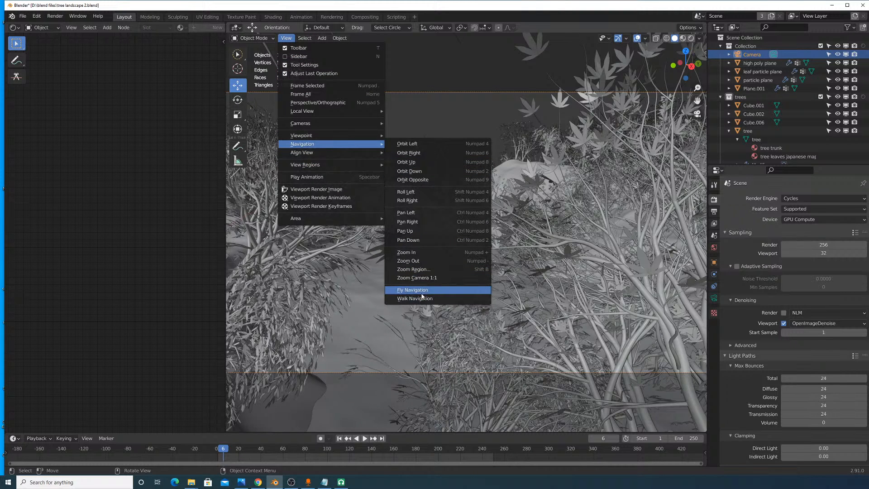
{"action": "left_click", "coordinate": [422, 298]}
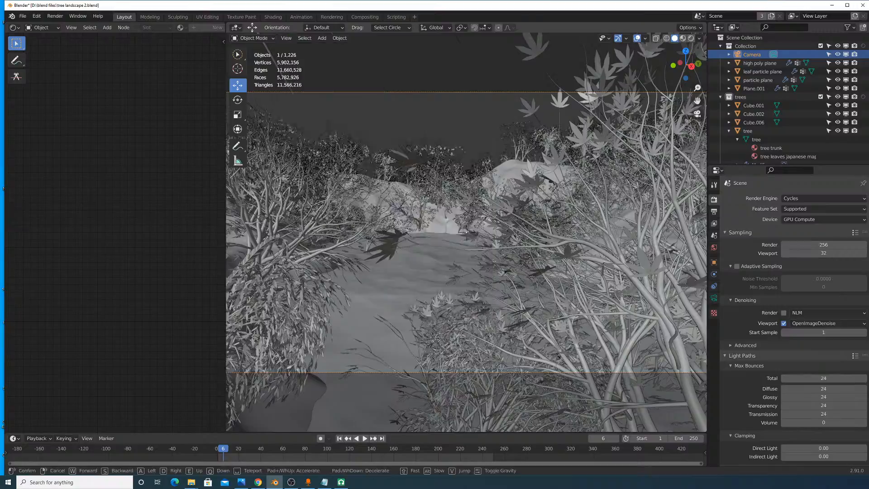
{"action": "key", "text": "w"}
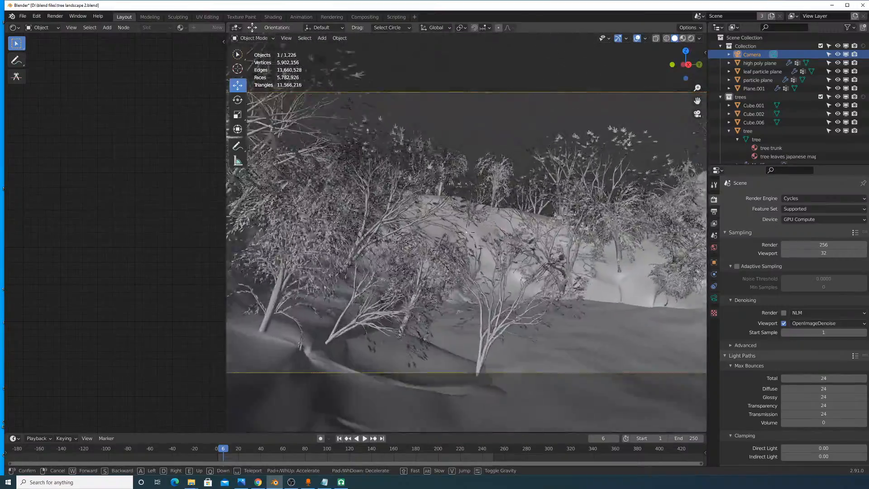
{"action": "key", "text": "w"}
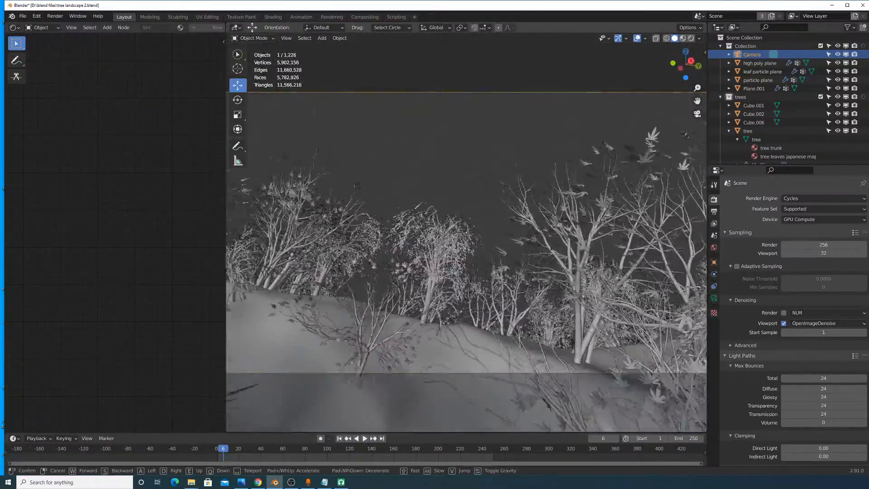
{"action": "key", "text": "w"}
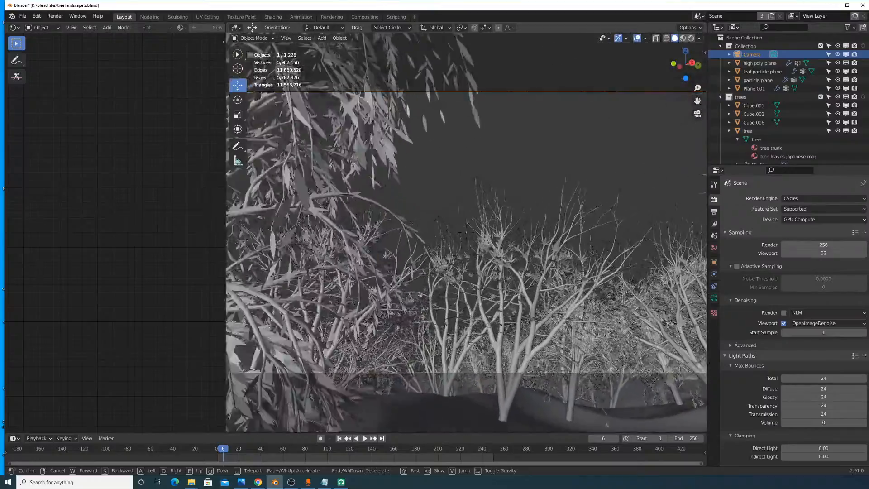
{"action": "key", "text": "w"}
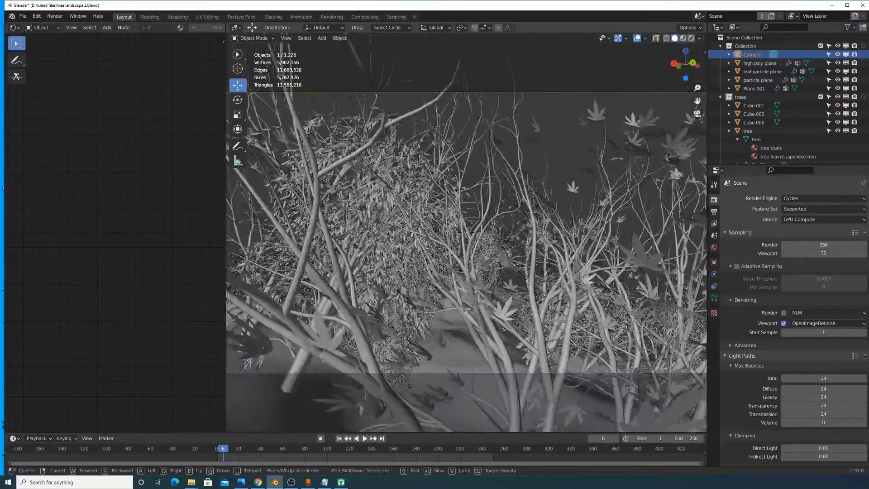
{"action": "key", "text": "w"}
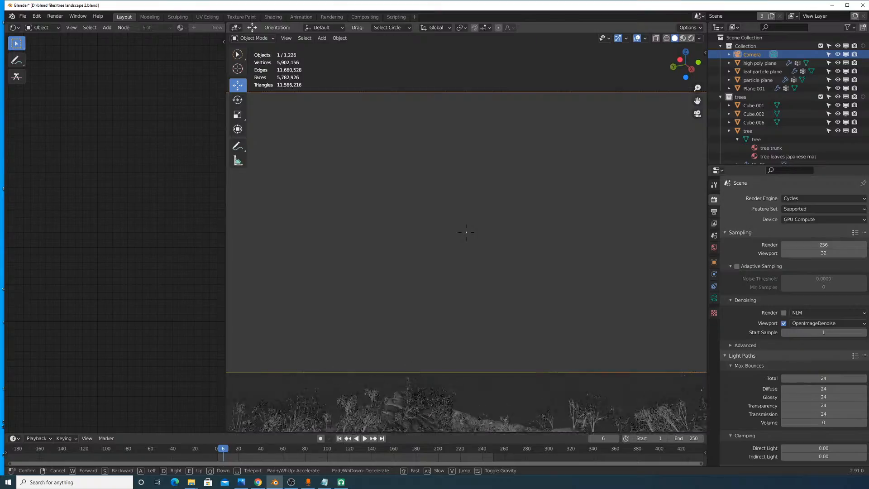
Step: Back the active camera out above the landscape and settle it on an elevated view over the forest clearing
{"action": "key", "text": "s"}
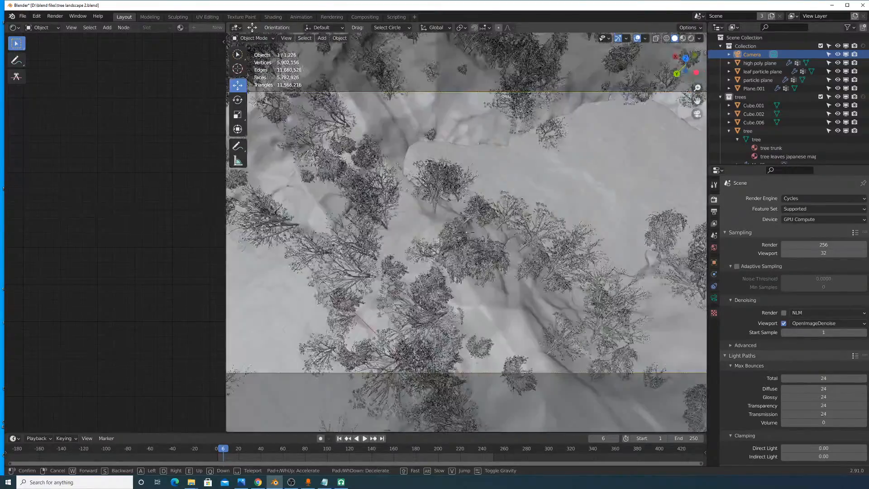
{"action": "key", "text": "s"}
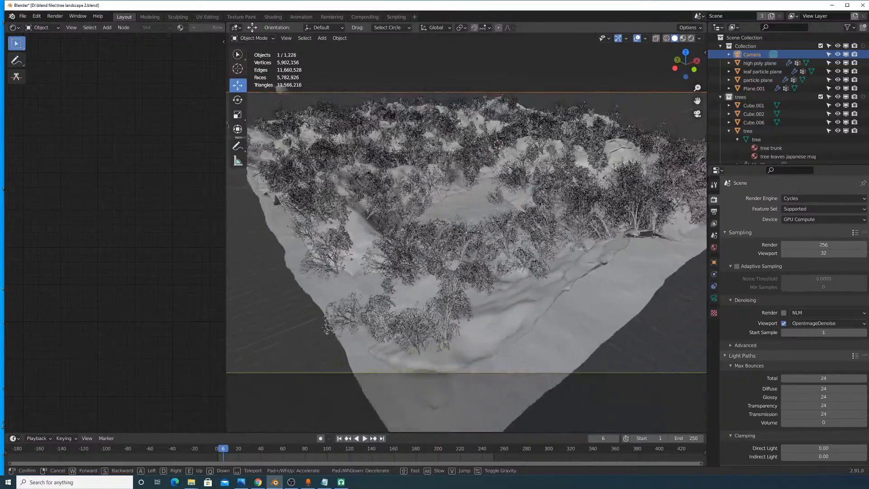
{"action": "key", "text": "w"}
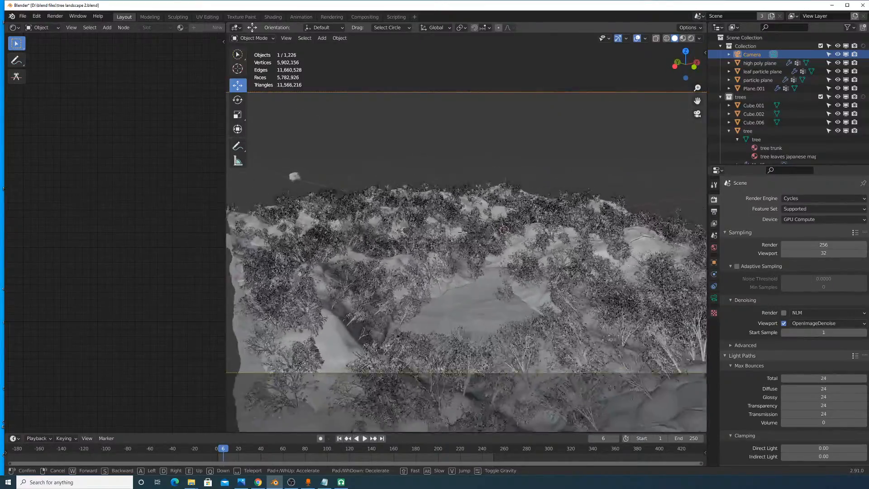
{"action": "key", "text": "w"}
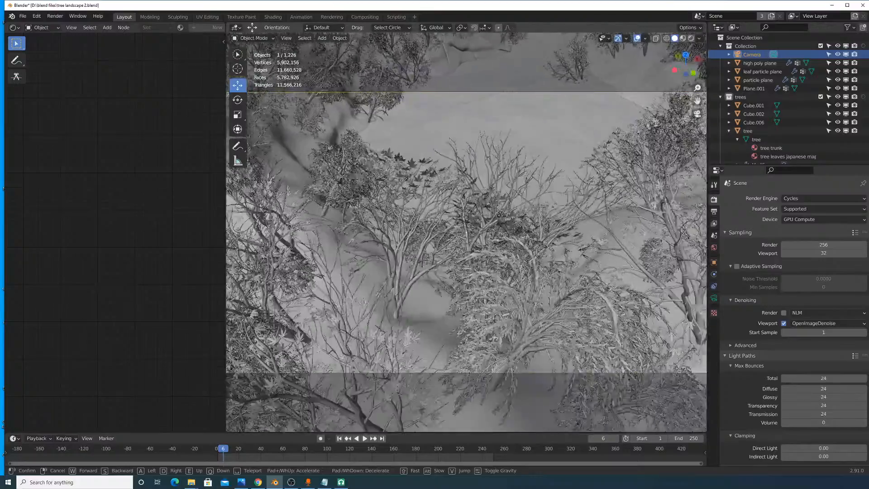
{"action": "key", "text": "q"}
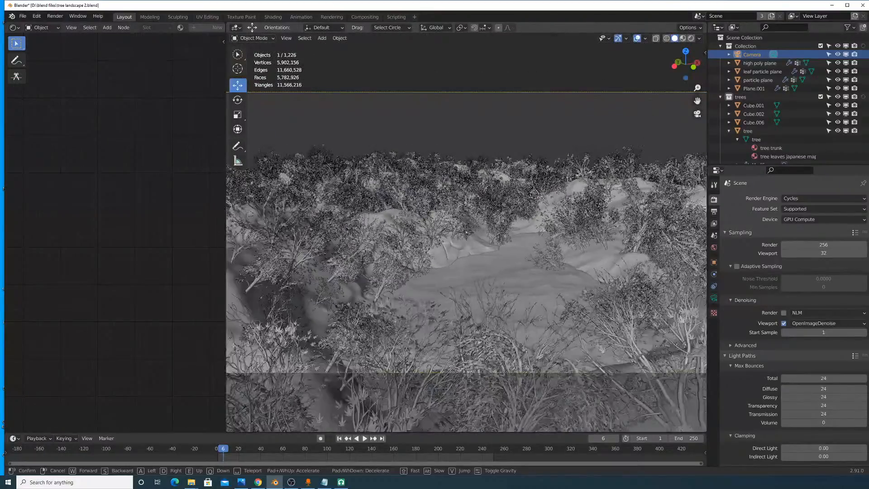
{"action": "key", "text": "w"}
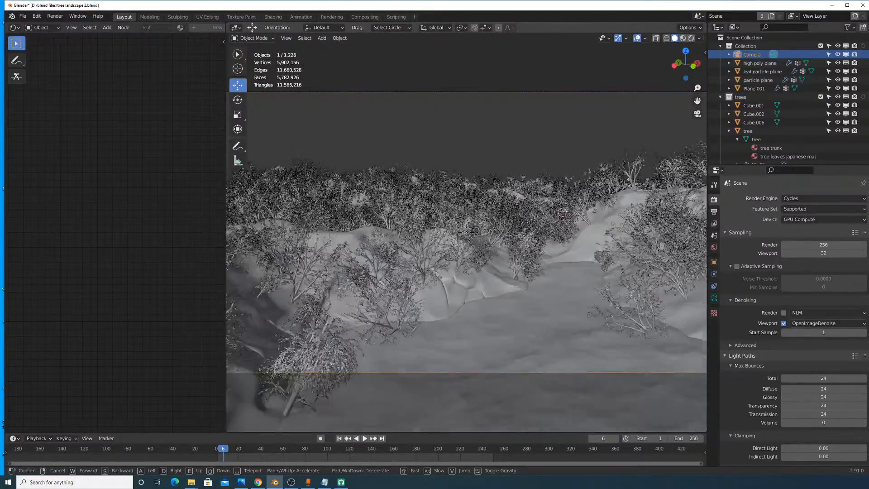
{"action": "key", "text": "s"}
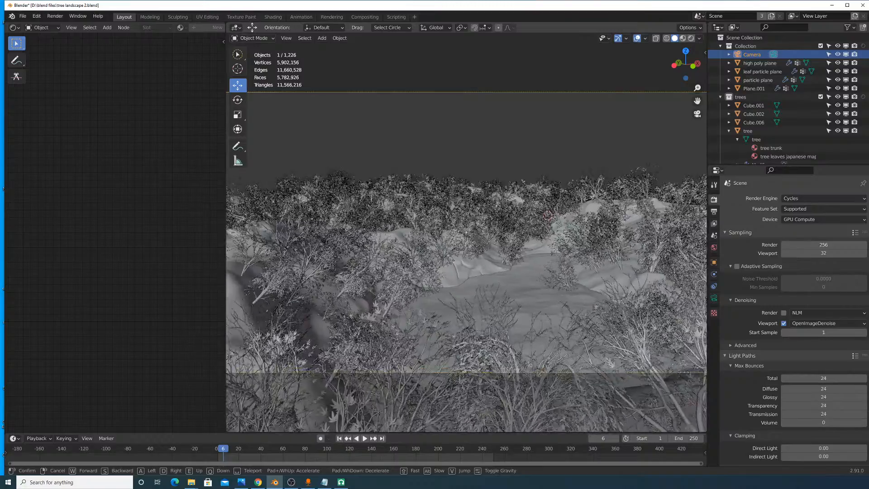
{"action": "key", "text": "w"}
{"action": "key", "text": "w"}
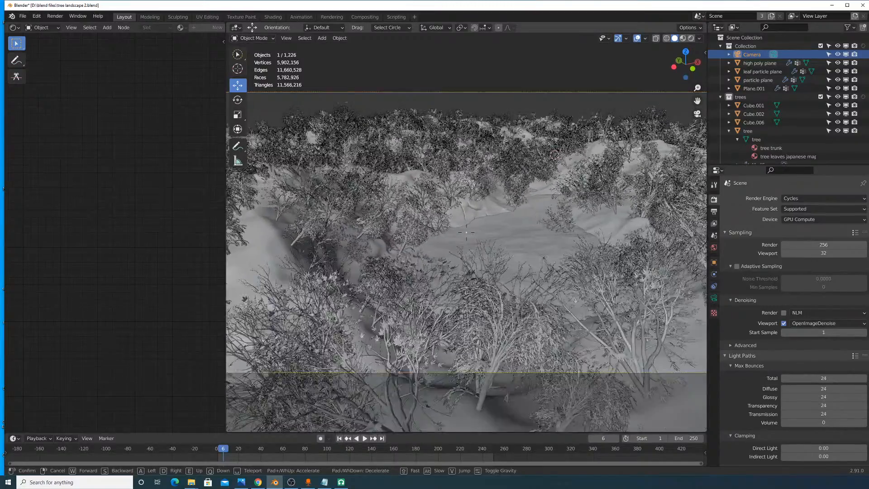
{"action": "left_click", "coordinate": [466, 232]}
Step: Widen the 3D viewport over the node editor and fit the whole camera frame inside it
{"action": "scroll", "coordinate": [473, 225], "scroll_direction": "down", "scroll_amount": 3}
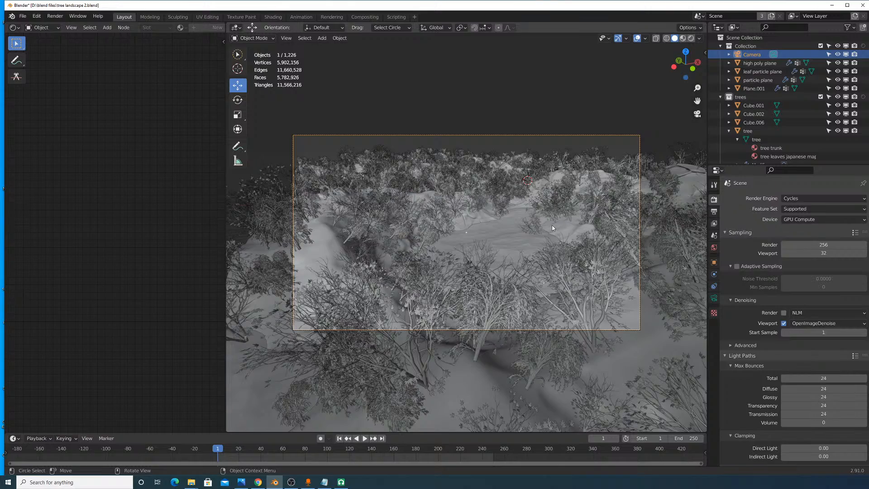
{"action": "scroll", "coordinate": [553, 228], "scroll_direction": "up", "scroll_amount": 2}
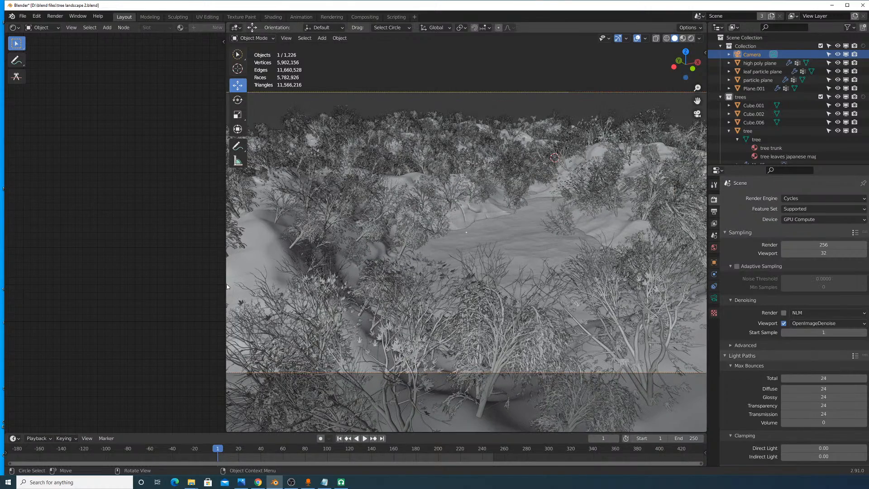
{"action": "left_click_drag", "start_coordinate": [227, 286], "coordinate": [121, 287]}
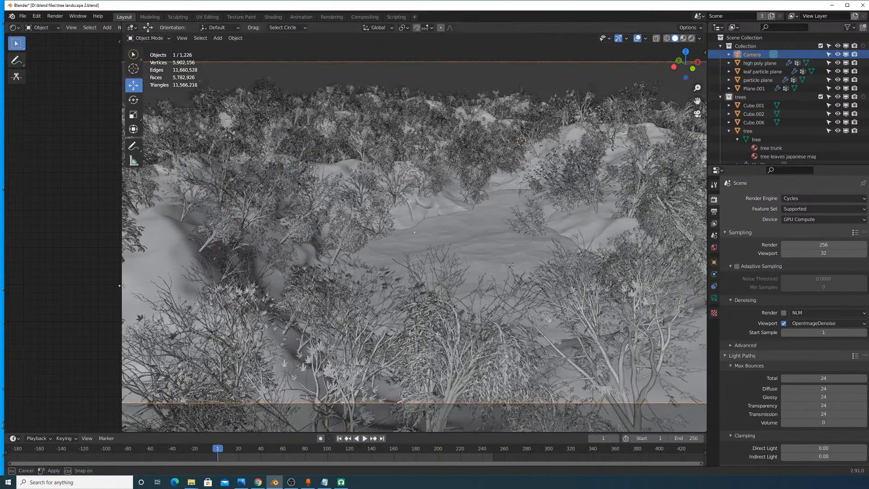
{"action": "scroll", "coordinate": [410, 227], "scroll_direction": "down", "scroll_amount": 2}
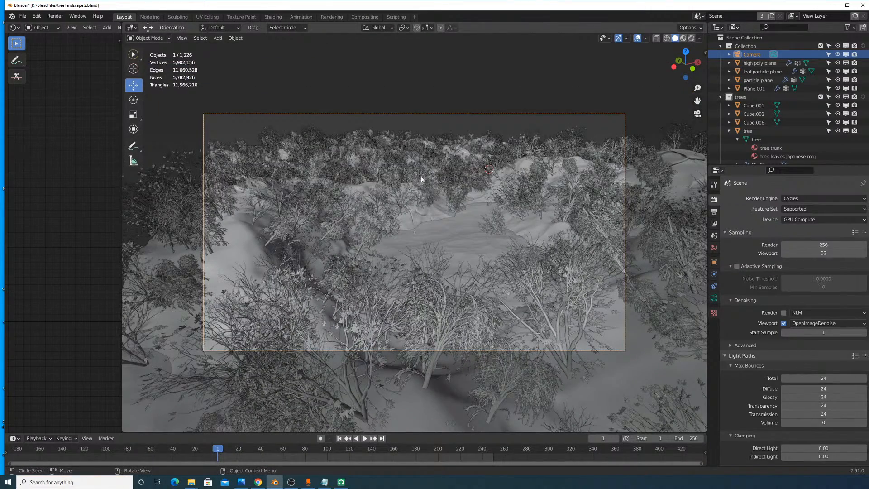
Step: Rehearse the camera's flight over the forest and into the triangular tunnel with Walk Navigation, and cancel the move
{"action": "left_click", "coordinate": [183, 40]}
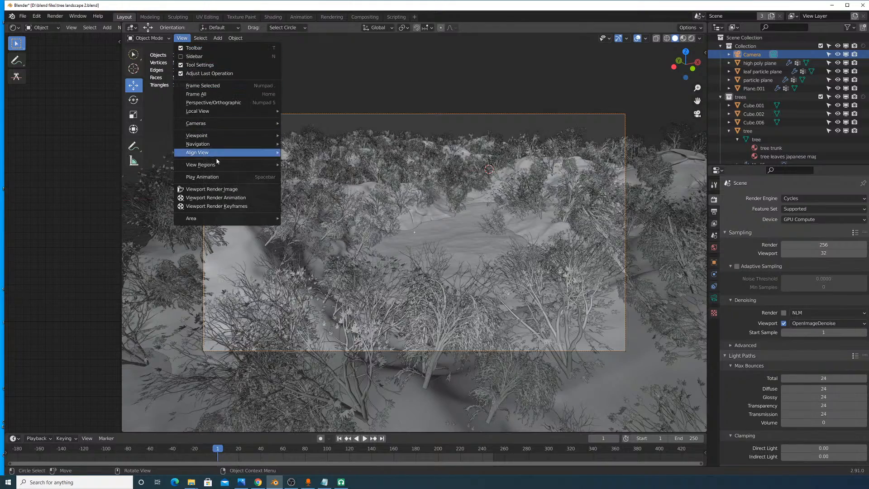
{"action": "mouse_move", "coordinate": [218, 147]}
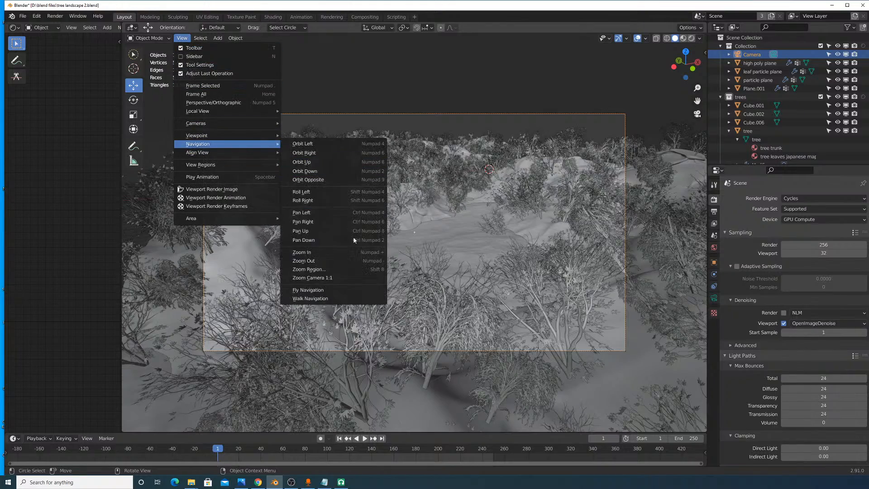
{"action": "left_click", "coordinate": [337, 299]}
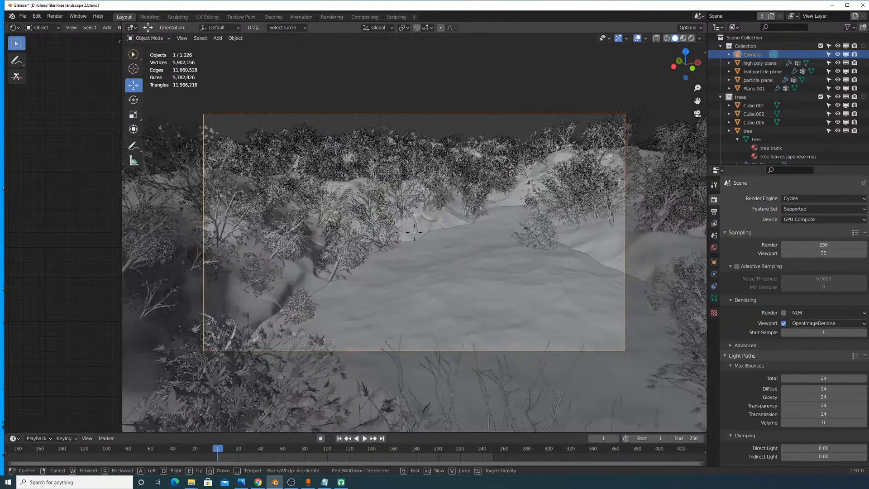
{"action": "key", "text": "w"}
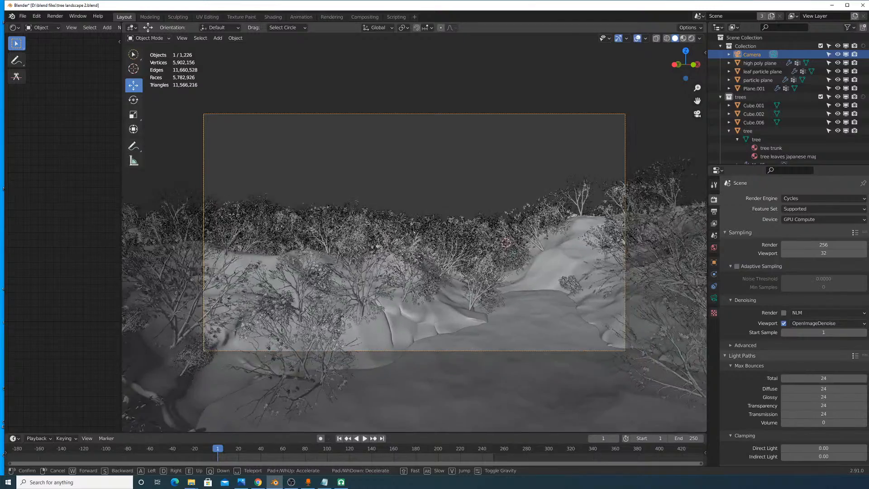
{"action": "key", "text": "w"}
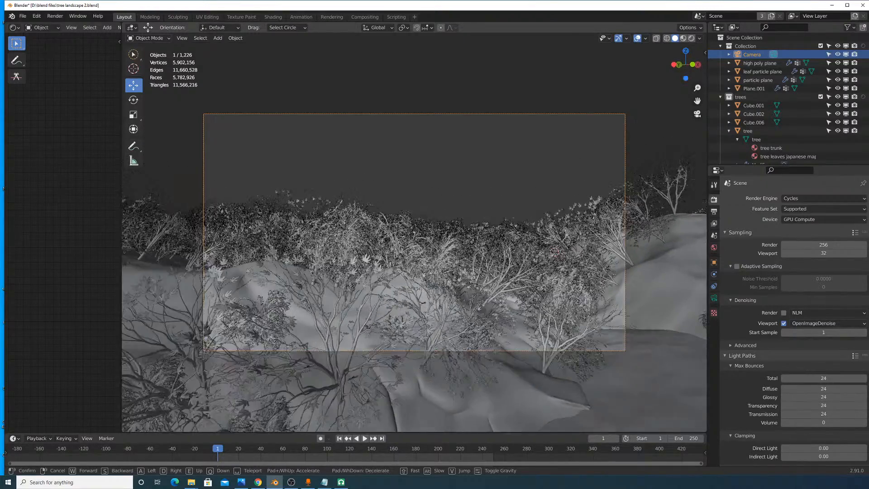
{"action": "key", "text": "w"}
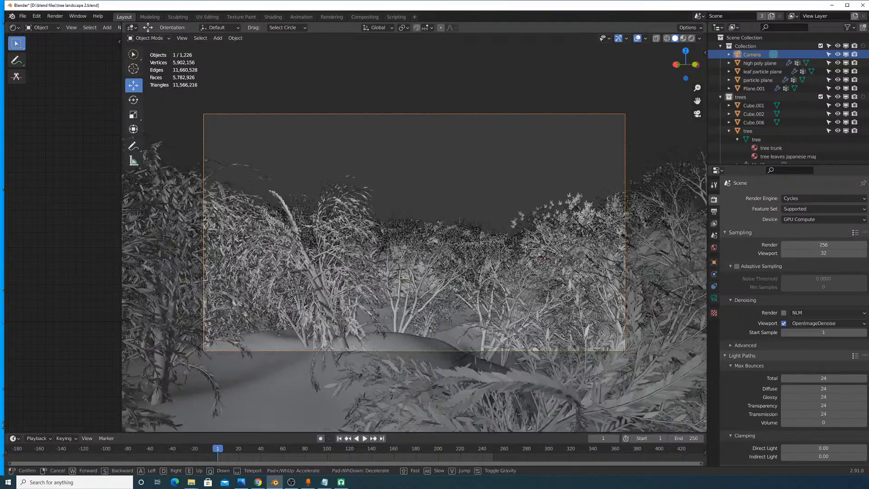
{"action": "key", "text": "w"}
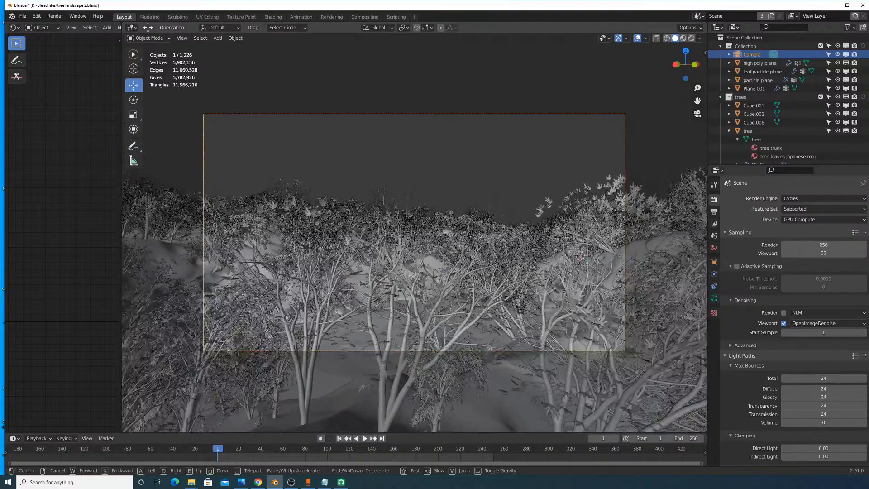
{"action": "key", "text": "w"}
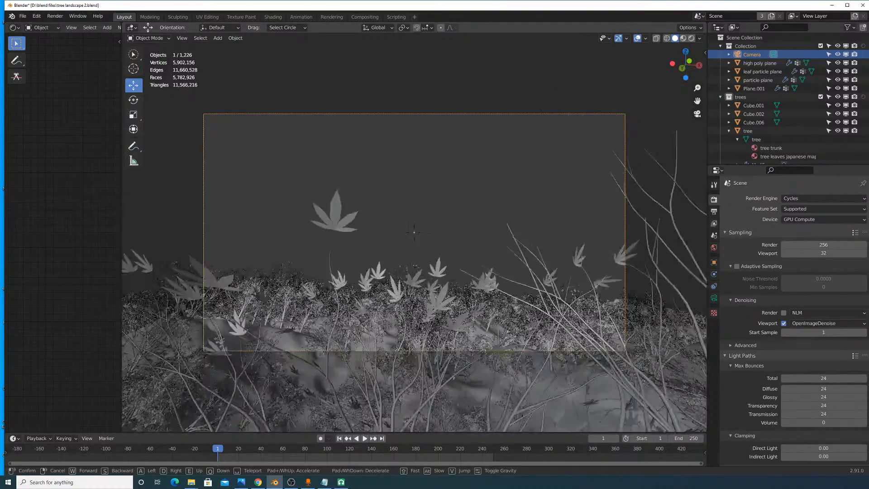
{"action": "key", "text": "w"}
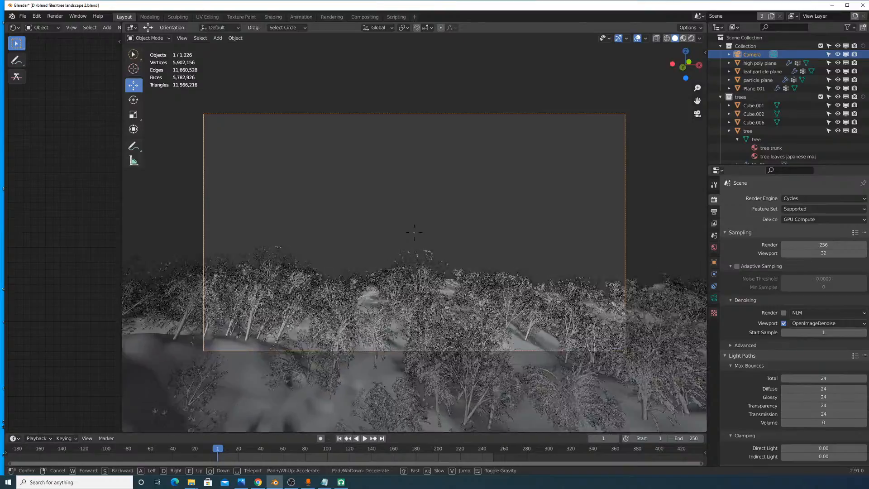
{"action": "key", "text": "w"}
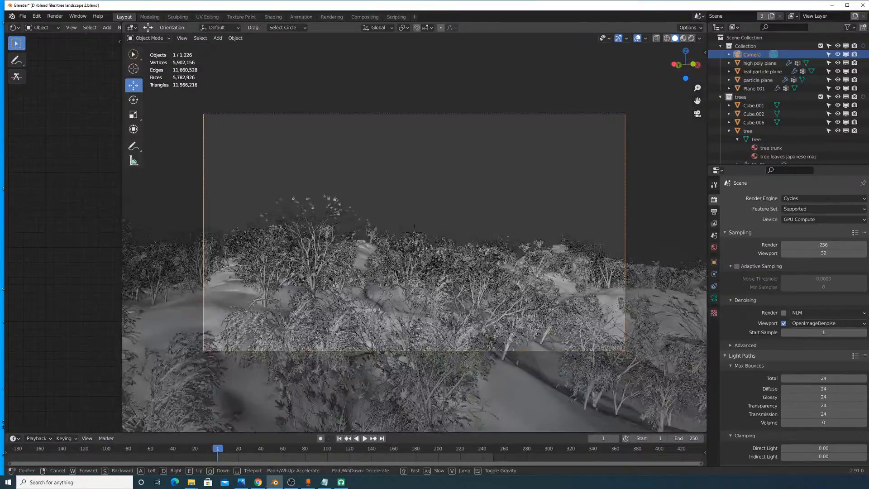
{"action": "key", "text": "w"}
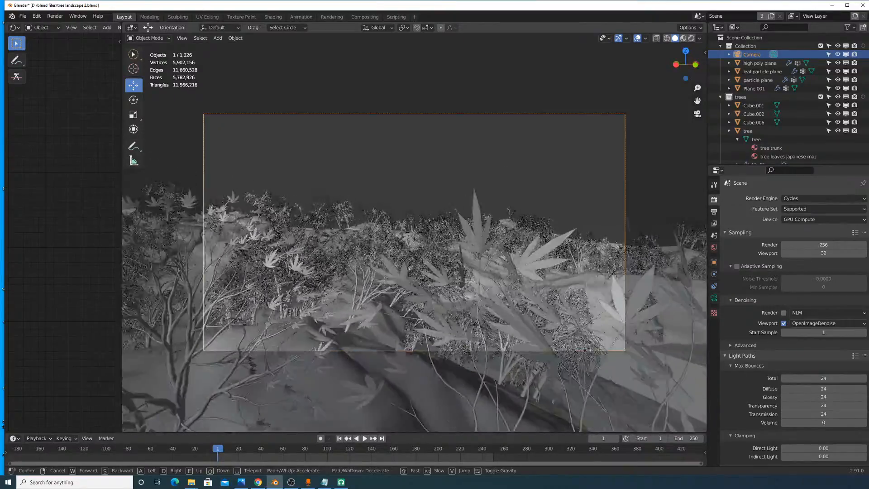
{"action": "key", "text": "w"}
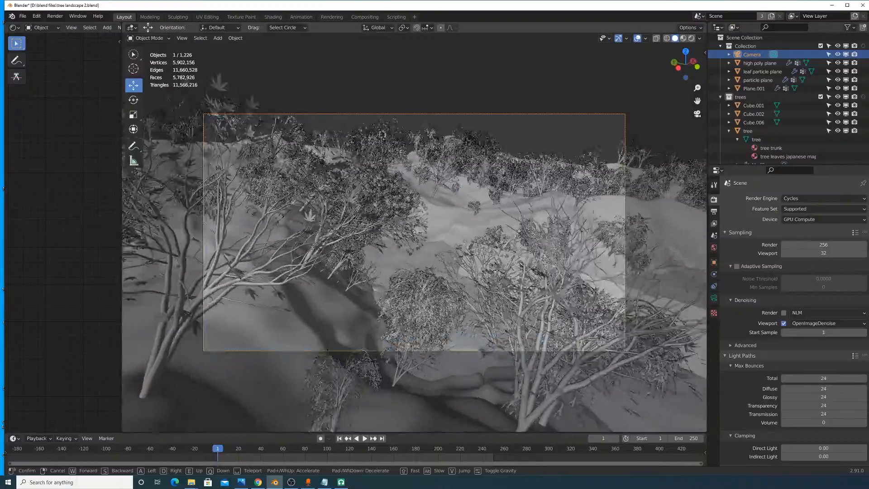
{"action": "key", "text": "w"}
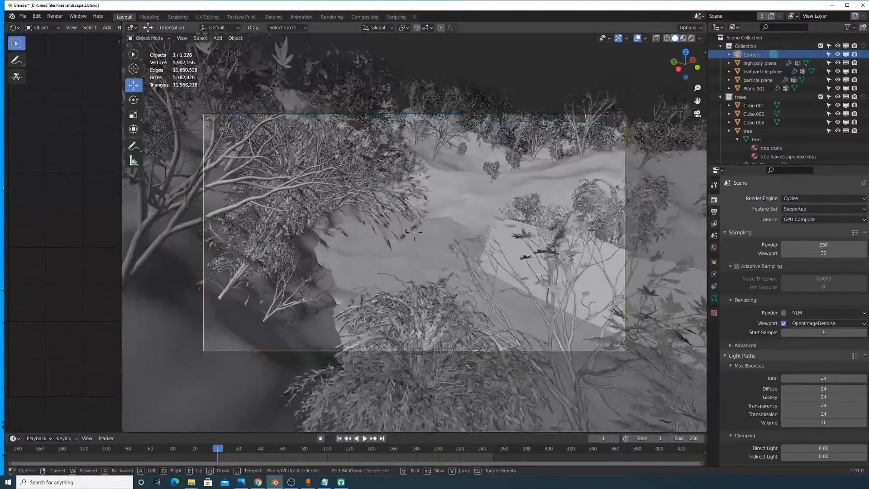
{"action": "key", "text": "w"}
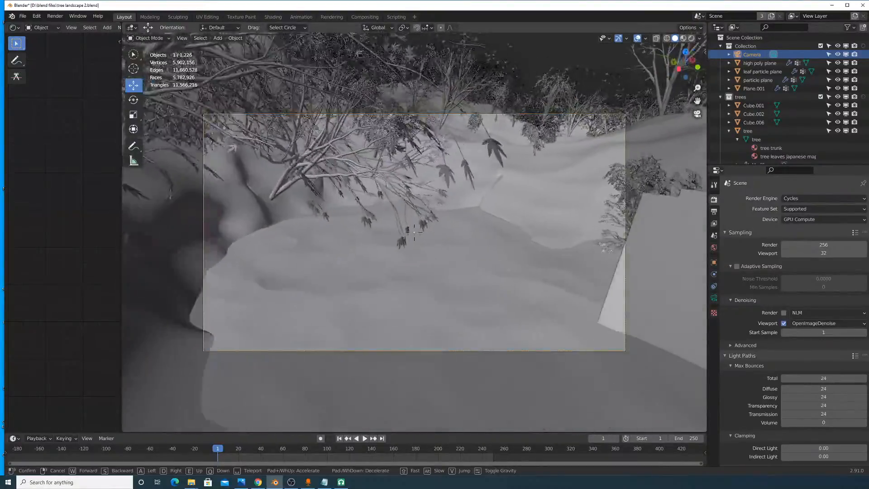
{"action": "key", "text": "w"}
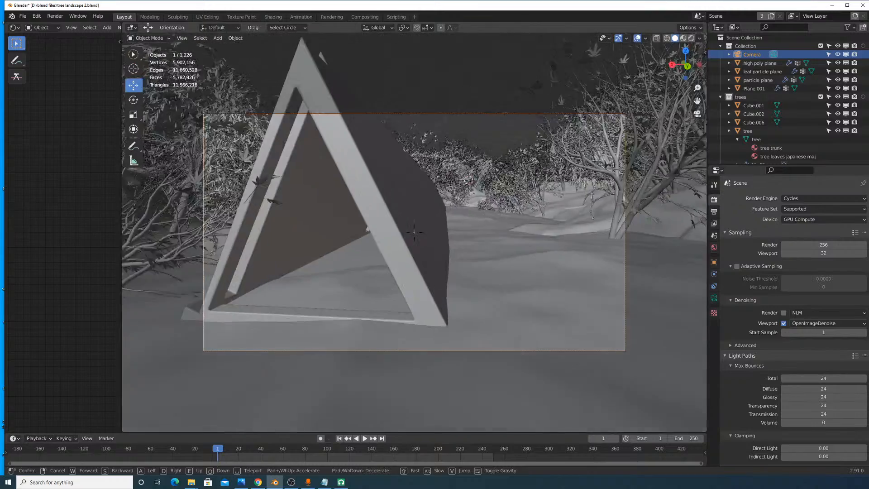
{"action": "key", "text": "w"}
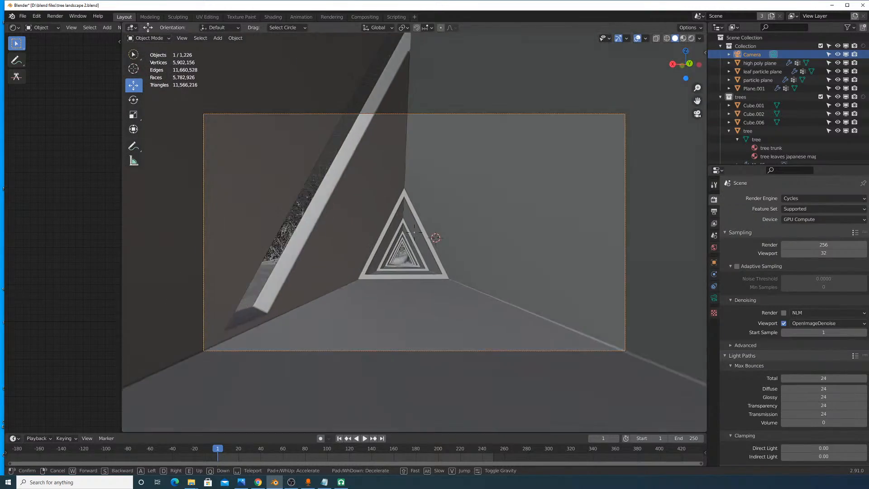
{"action": "key", "text": "Escape"}
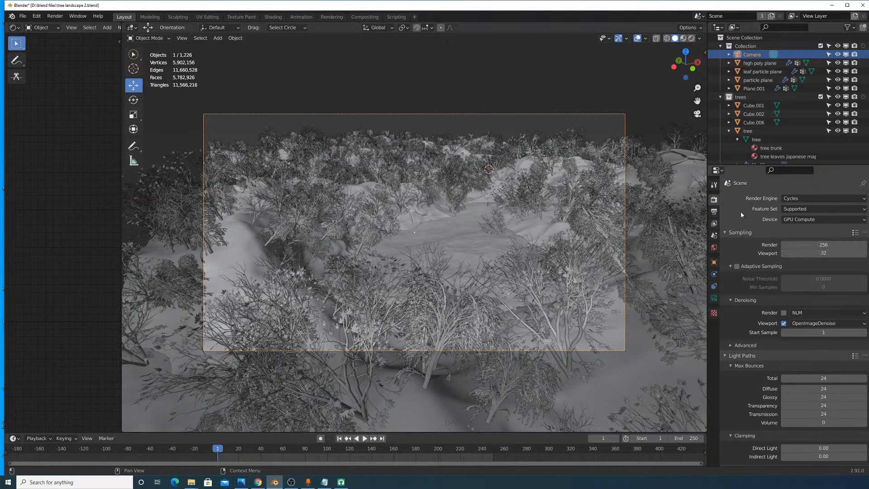
Step: Set the end frame of the scene's output range to 2000
{"action": "left_click", "coordinate": [714, 211]}
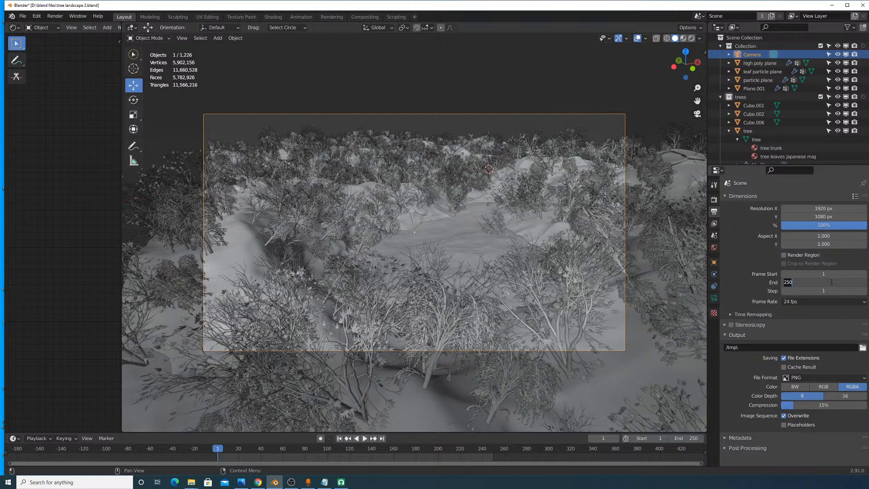
{"action": "key", "text": "Escape"}
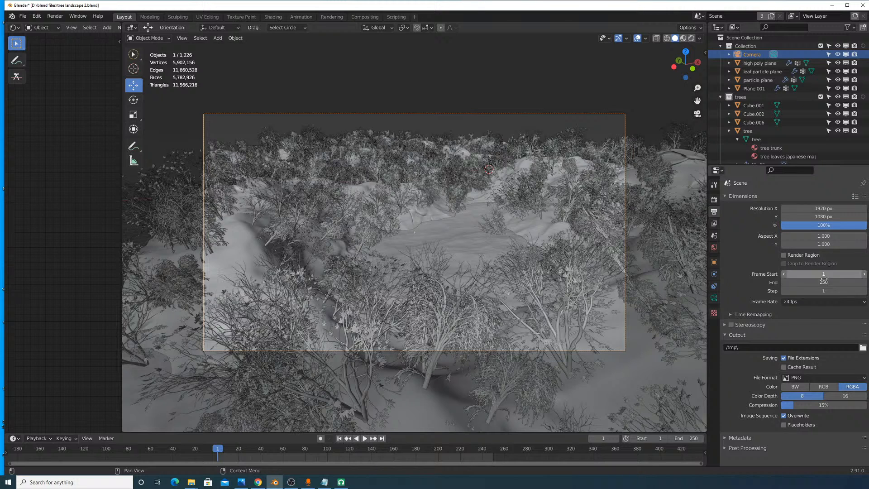
{"action": "double_click", "coordinate": [824, 282]}
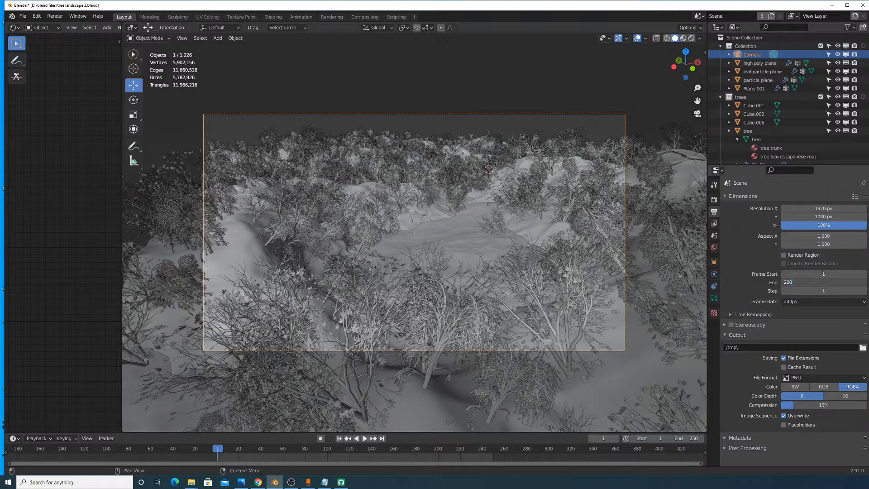
{"action": "type", "text": "2000"}
{"action": "key", "text": "Return"}
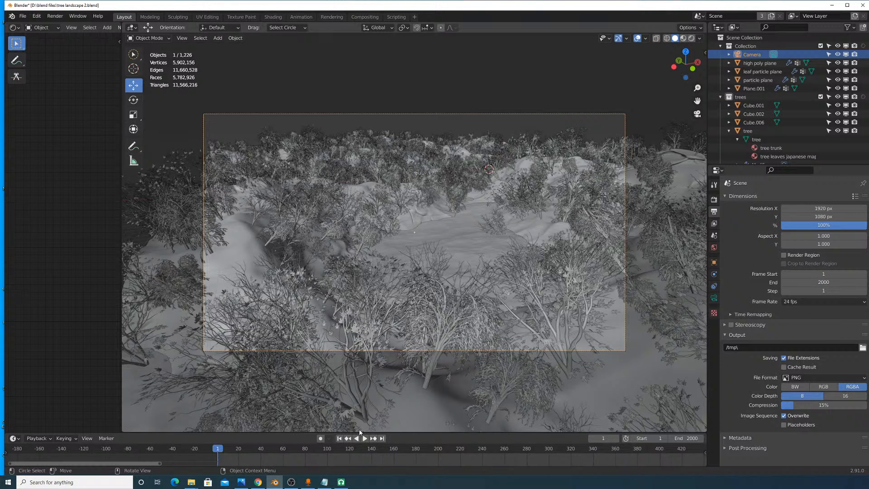
Step: Enable automatic keyframe recording and put the playhead on frame 1
{"action": "left_click", "coordinate": [320, 438]}
{"action": "left_click", "coordinate": [184, 40]}
{"action": "mouse_move", "coordinate": [197, 145]}
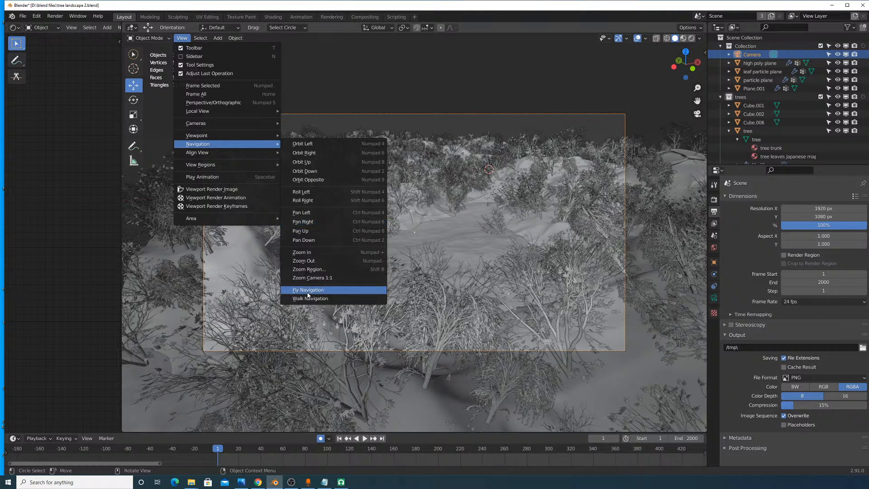
{"action": "left_click", "coordinate": [331, 299]}
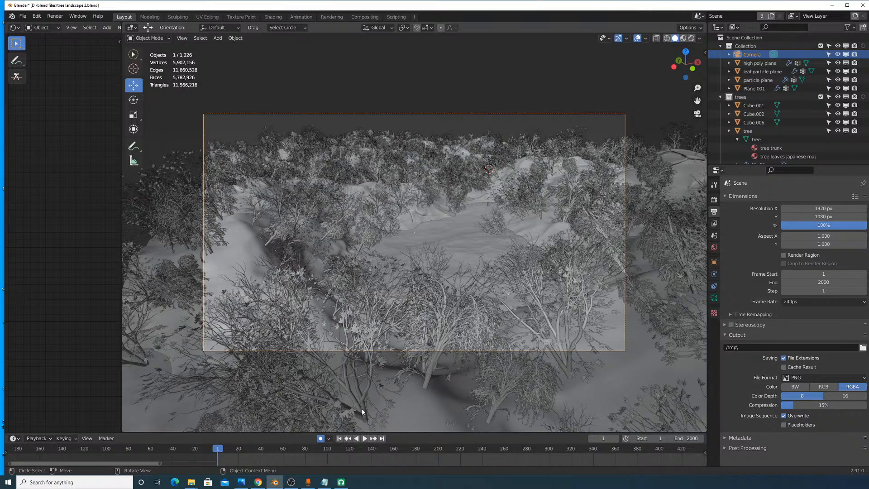
{"action": "left_click", "coordinate": [221, 458]}
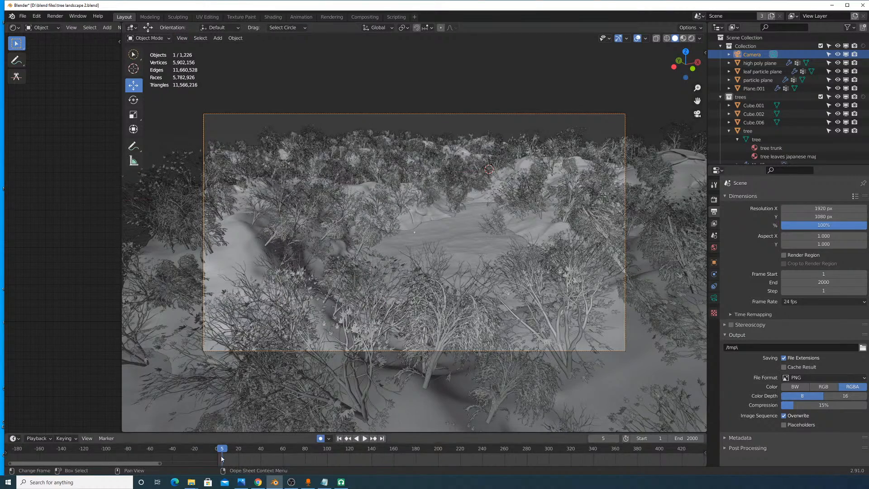
{"action": "left_click_drag", "start_coordinate": [221, 458], "coordinate": [218, 453]}
{"action": "key", "text": "space"}
{"action": "key", "text": "space"}
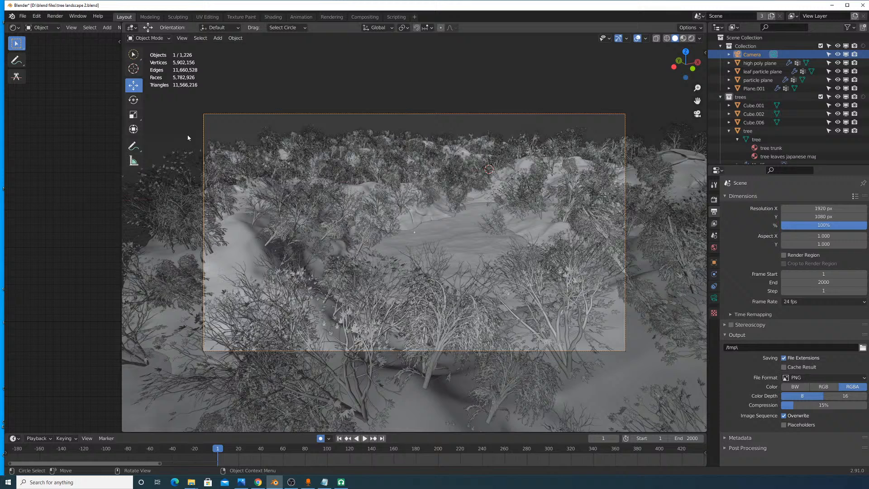
Step: Start timeline playback with auto-keying on and launch Walk Navigation for the camera
{"action": "left_click", "coordinate": [184, 40]}
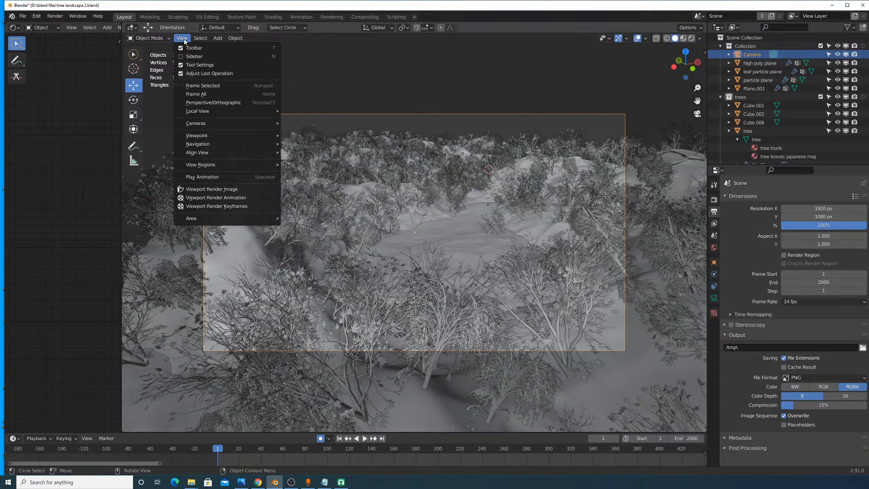
{"action": "mouse_move", "coordinate": [238, 145]}
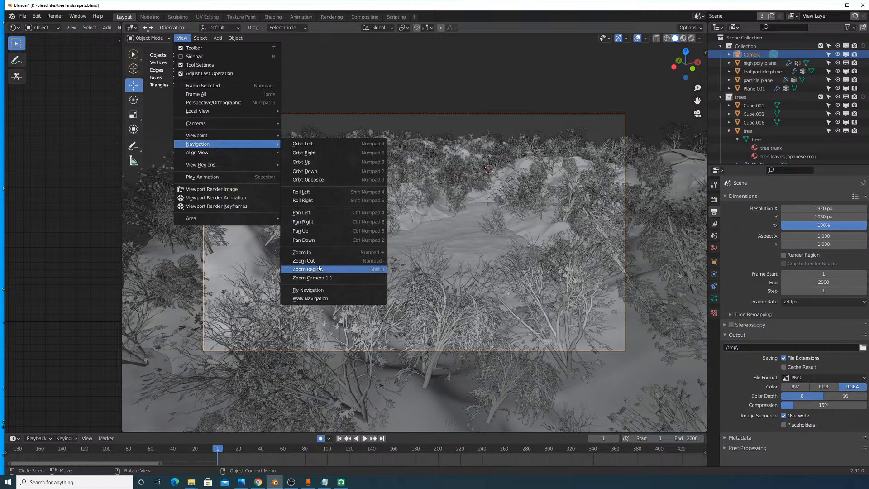
{"action": "left_click", "coordinate": [203, 176]}
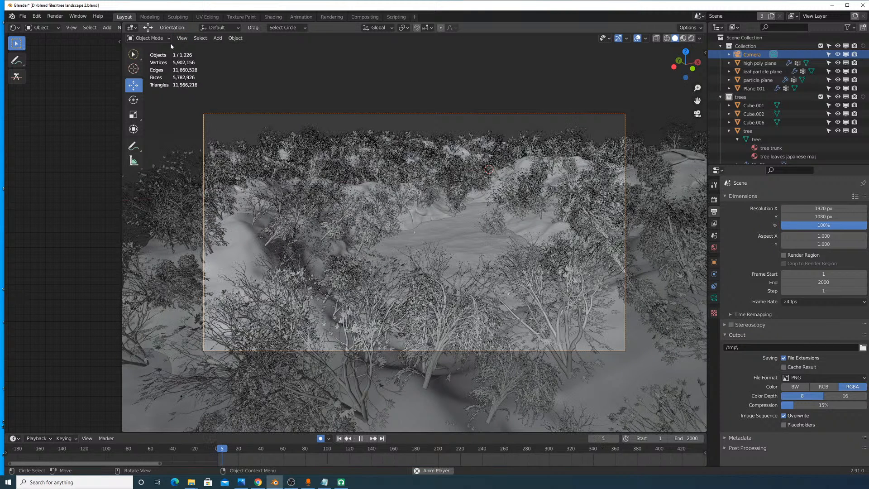
{"action": "left_click", "coordinate": [182, 38]}
{"action": "mouse_move", "coordinate": [209, 149]}
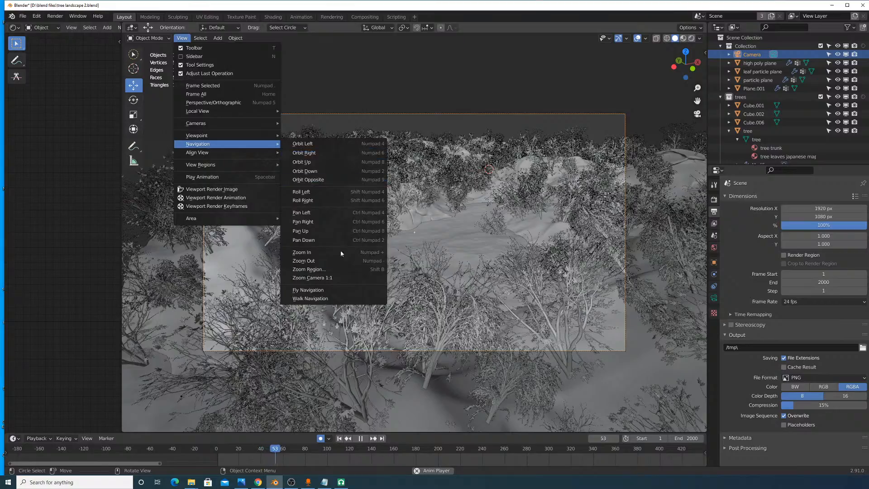
{"action": "left_click", "coordinate": [310, 298]}
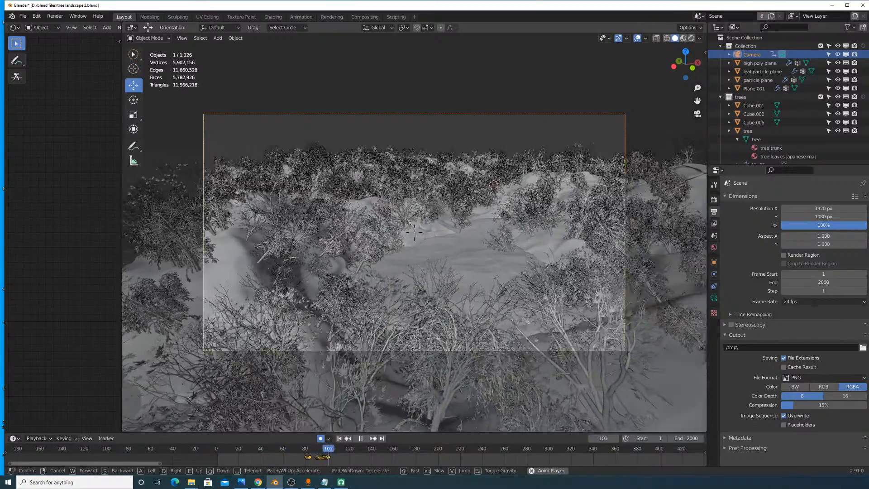
Step: Record the camera walking forward over the forest and clearing, descending to the bare hill in front of the trees by about frame 677
{"action": "key", "text": "w"}
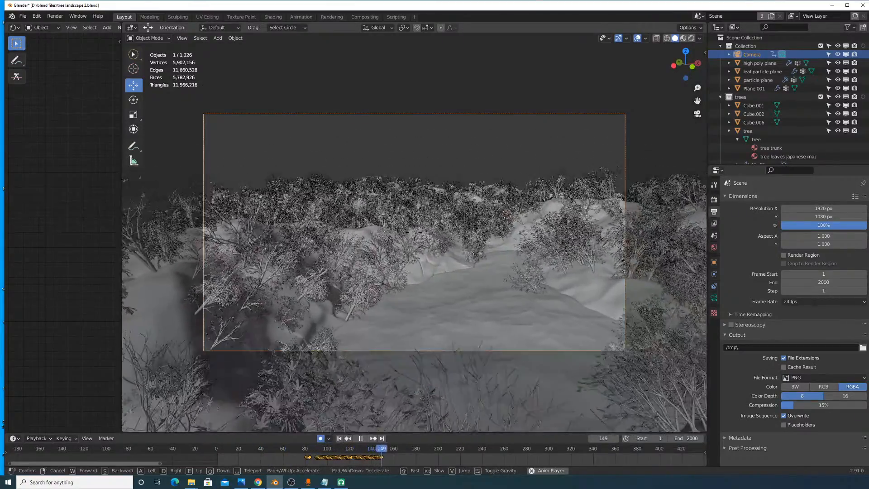
{"action": "key", "text": "w"}
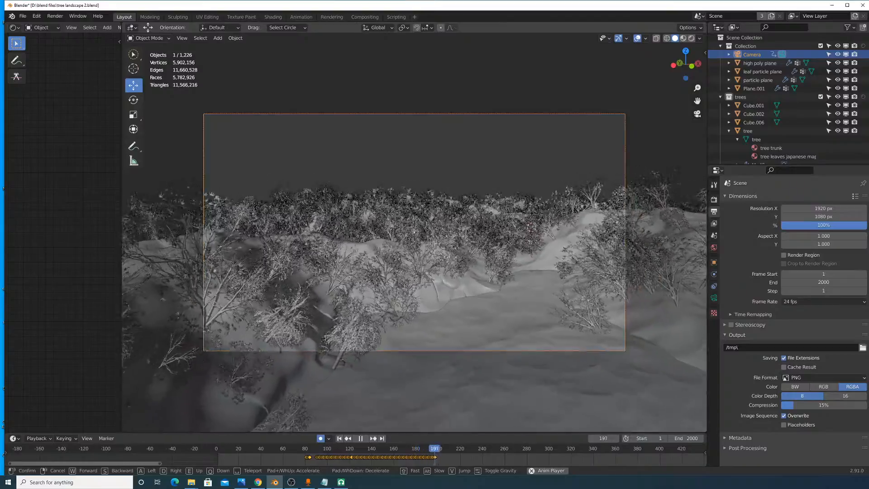
{"action": "key", "text": "w"}
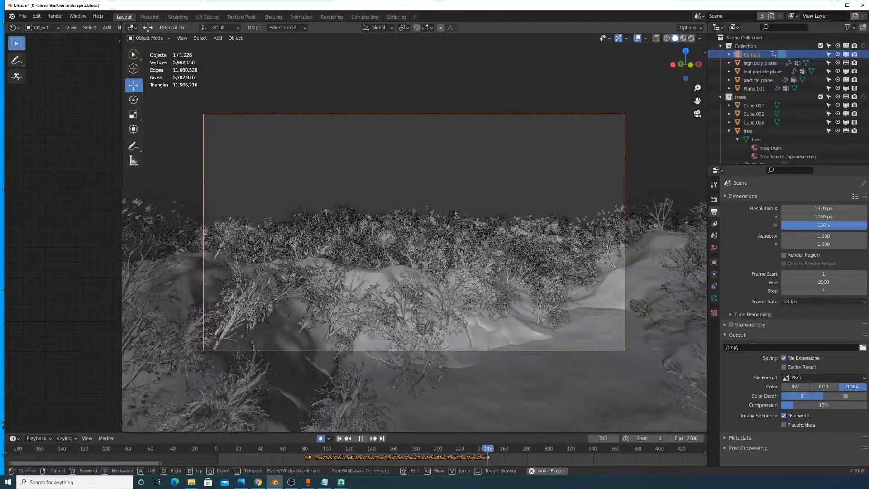
{"action": "key", "text": "w"}
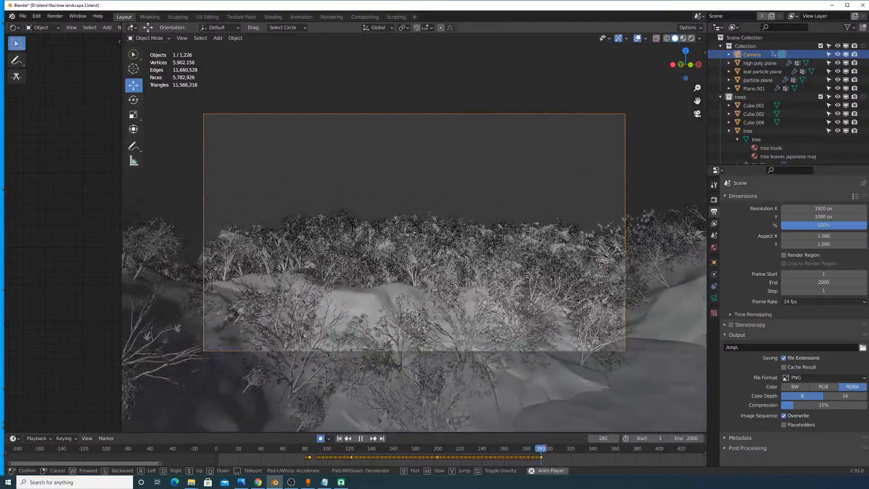
{"action": "key", "text": "w"}
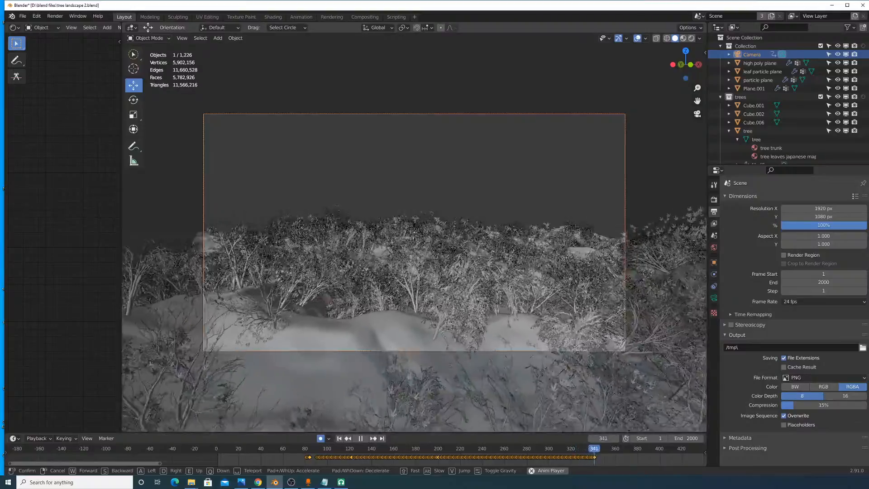
{"action": "key", "text": "w"}
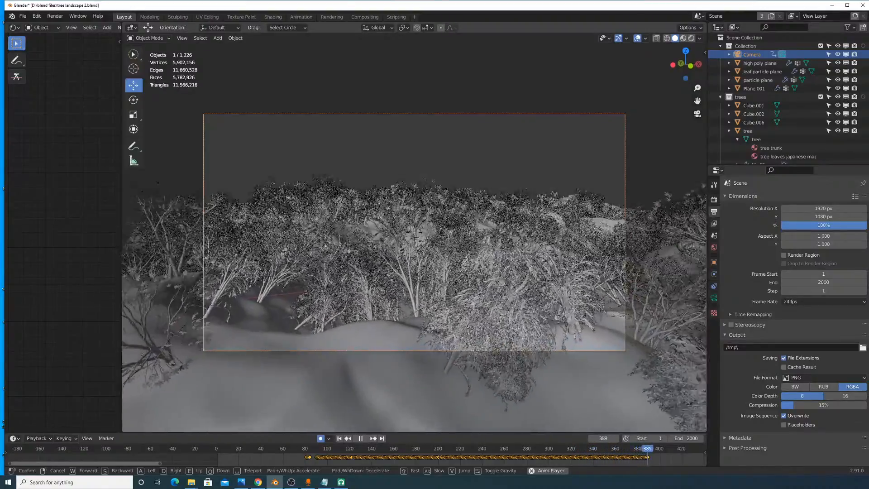
{"action": "key", "text": "w"}
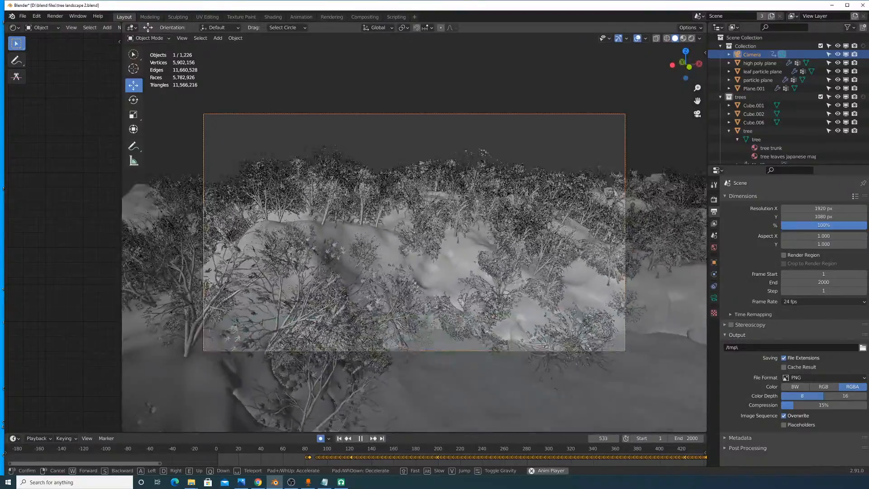
{"action": "key", "text": "w"}
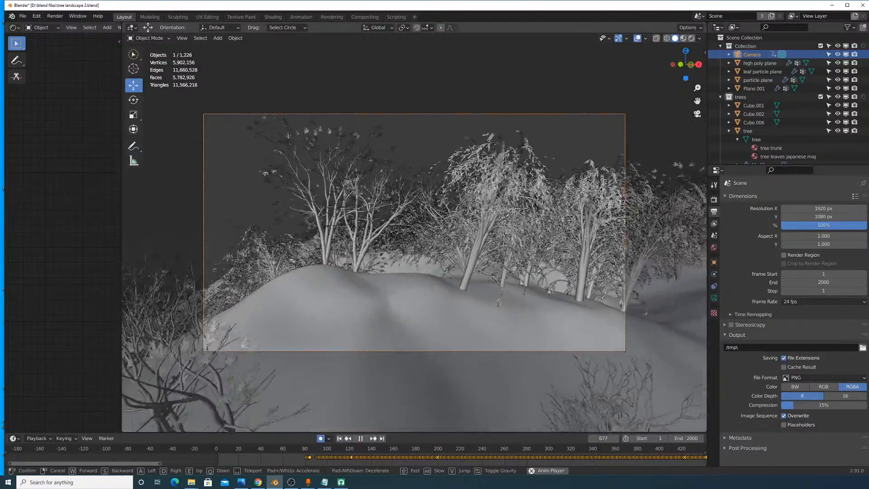
Step: Record the camera passing between the hilltop trees, climbing above the canopy and facing the forest again by about frame 965
{"action": "key", "text": "w"}
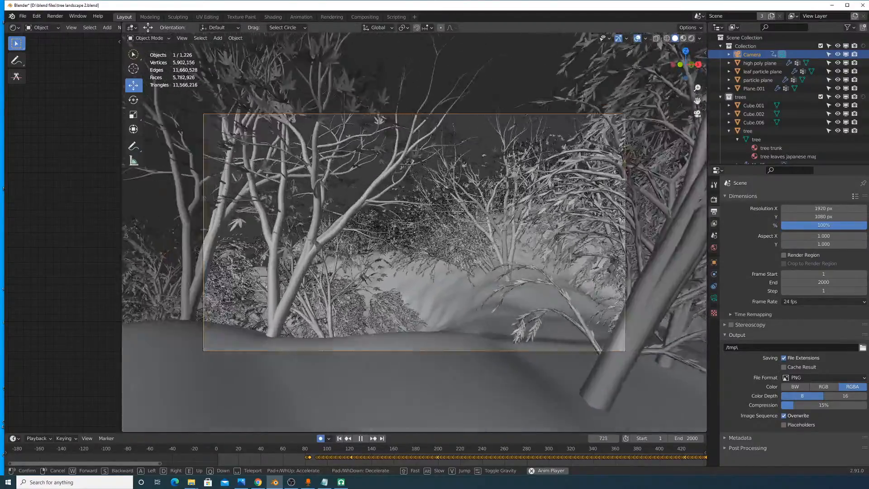
{"action": "key", "text": "w"}
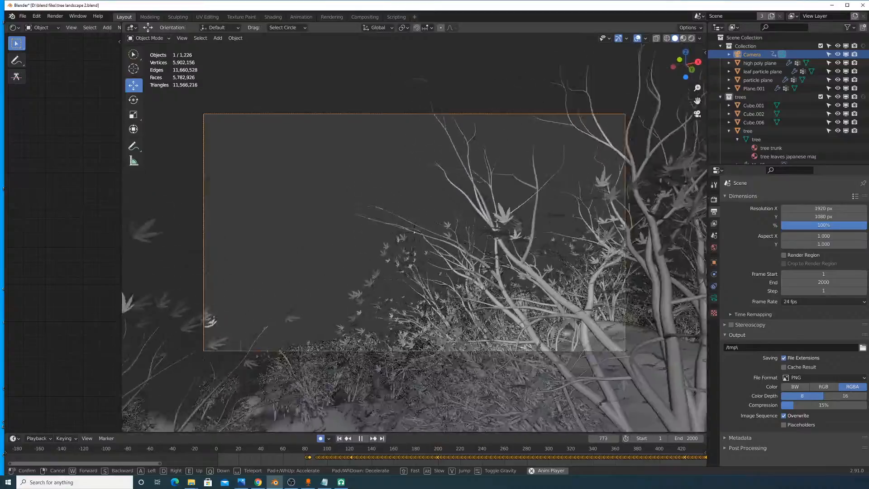
{"action": "key", "text": "w"}
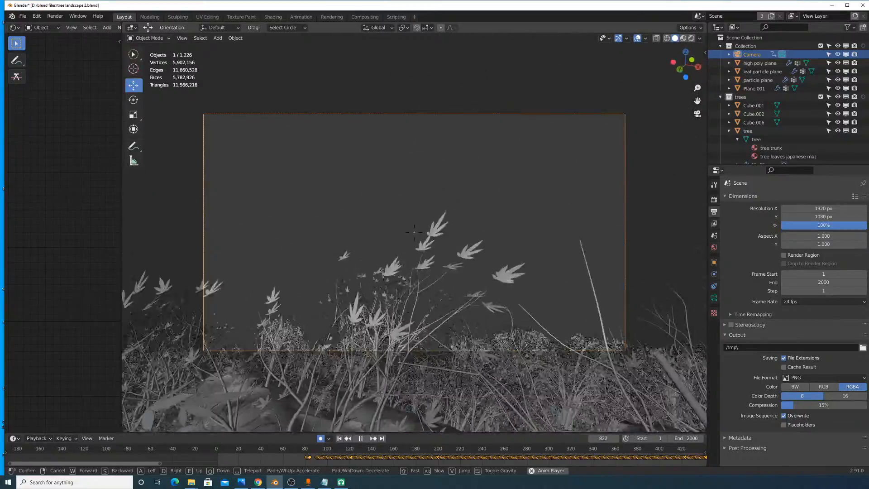
{"action": "key", "text": "w"}
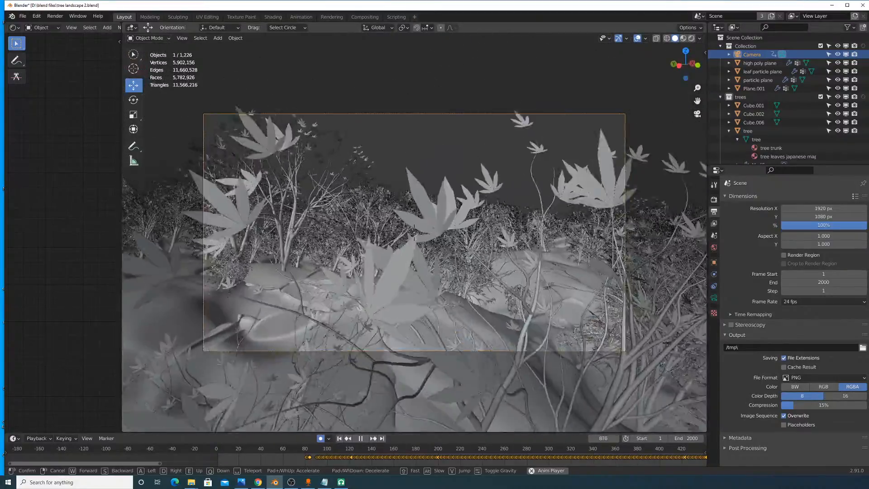
{"action": "key", "text": "s"}
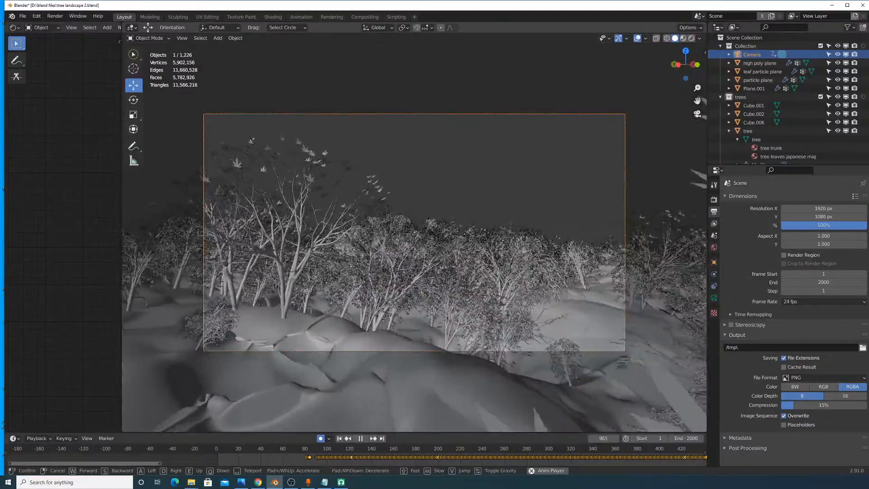
Step: Record the camera flying low along the tree-lined slopes, rising over the treetops and diving to the triangular tunnel's entrance by about frame 1493
{"action": "key", "text": "w"}
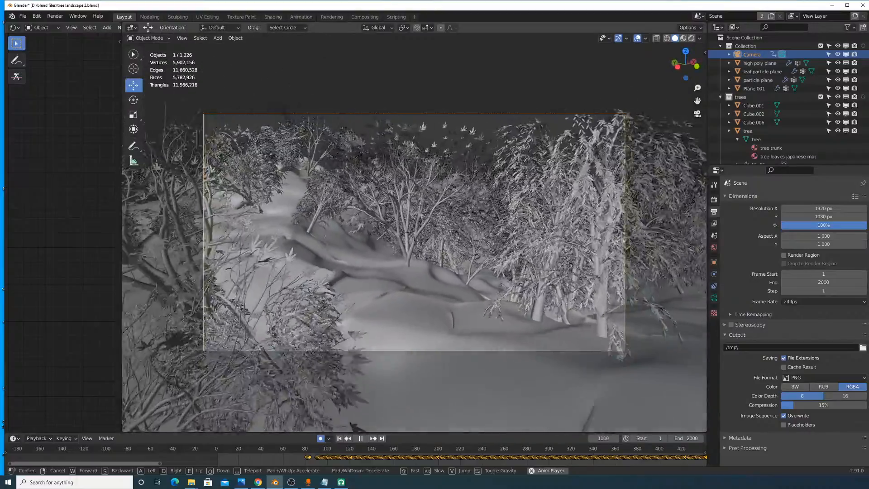
{"action": "key", "text": "w"}
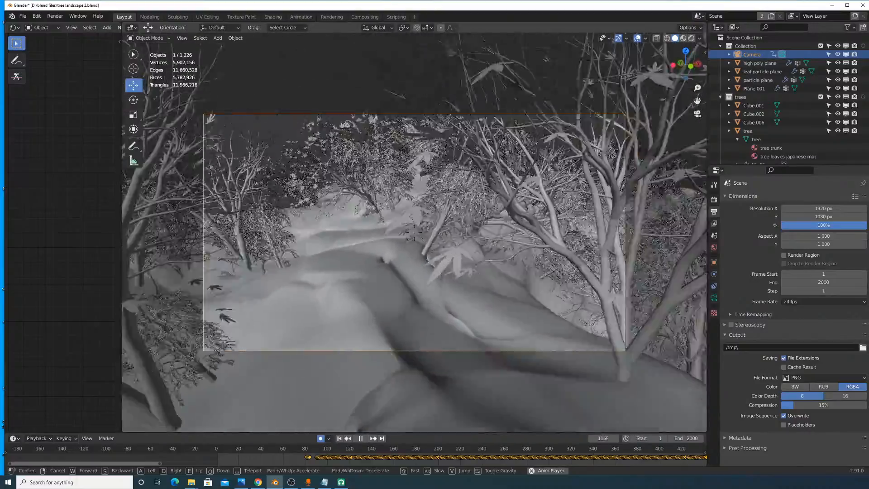
{"action": "key", "text": "w"}
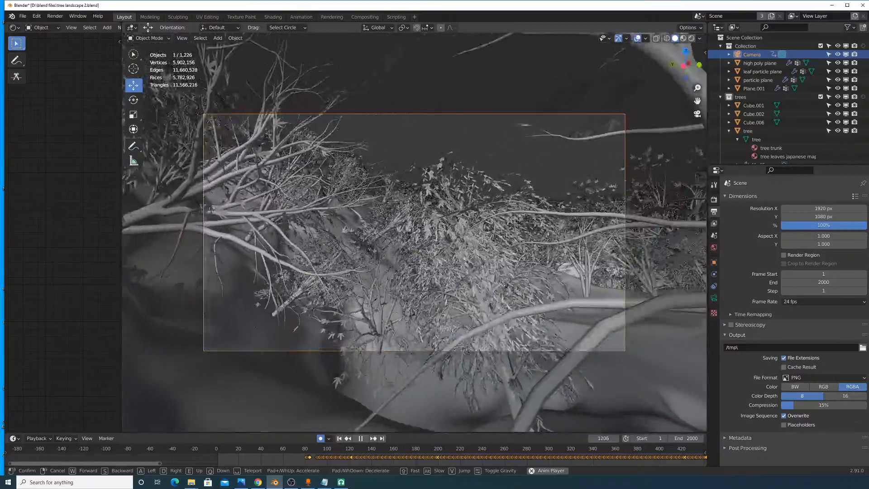
{"action": "key", "text": "w"}
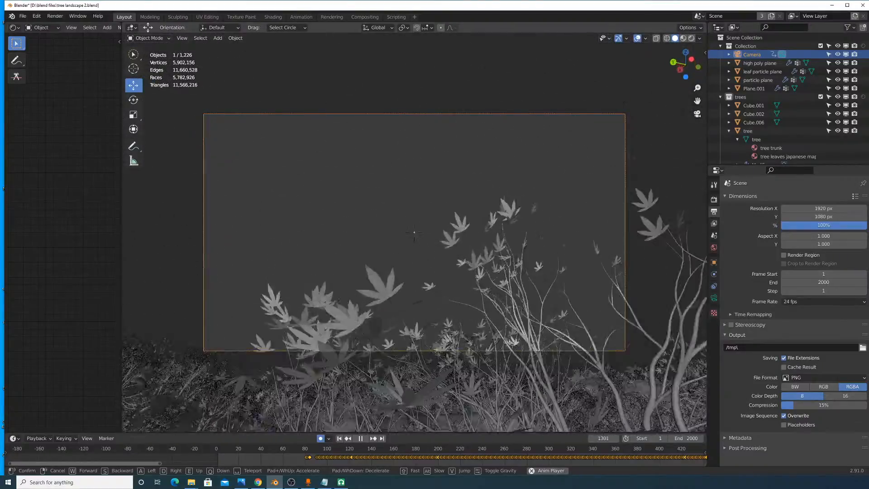
{"action": "key", "text": "w"}
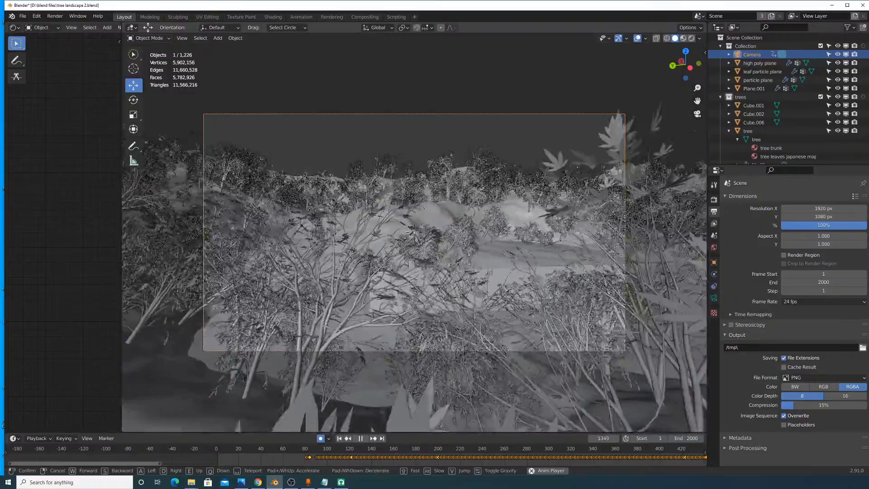
{"action": "key", "text": "w"}
{"action": "key", "text": "w"}
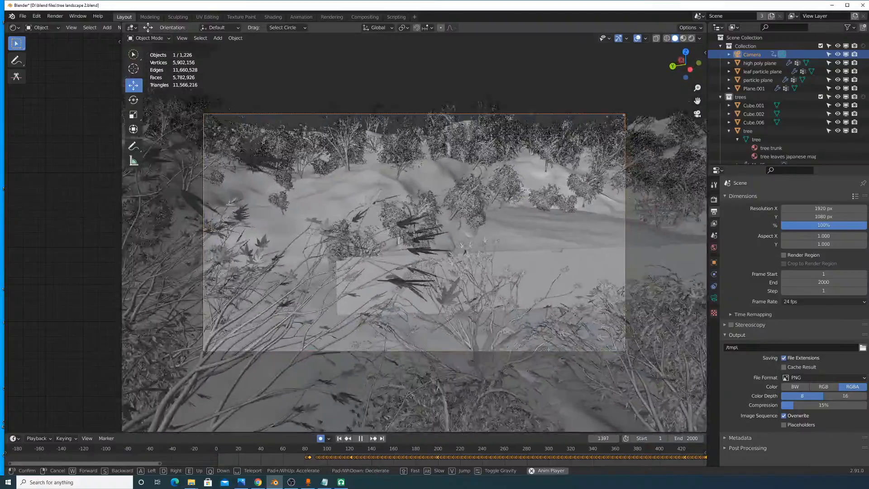
{"action": "key", "text": "w"}
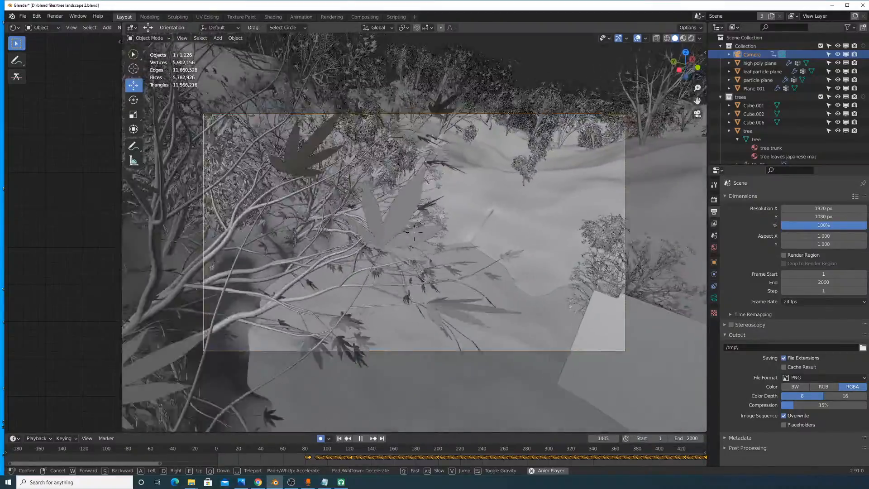
{"action": "key", "text": "w"}
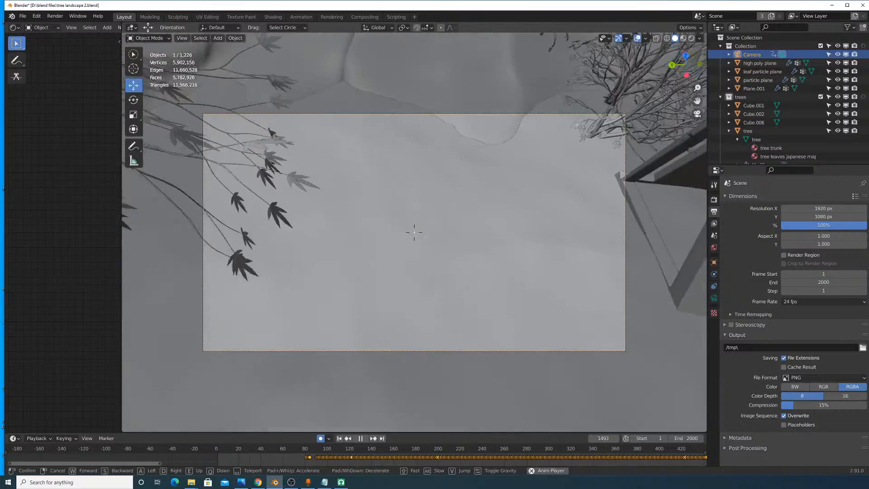
Step: Record the camera travelling straight through the triangular tunnel to its far opening by about frame 1781
{"action": "key", "text": "w"}
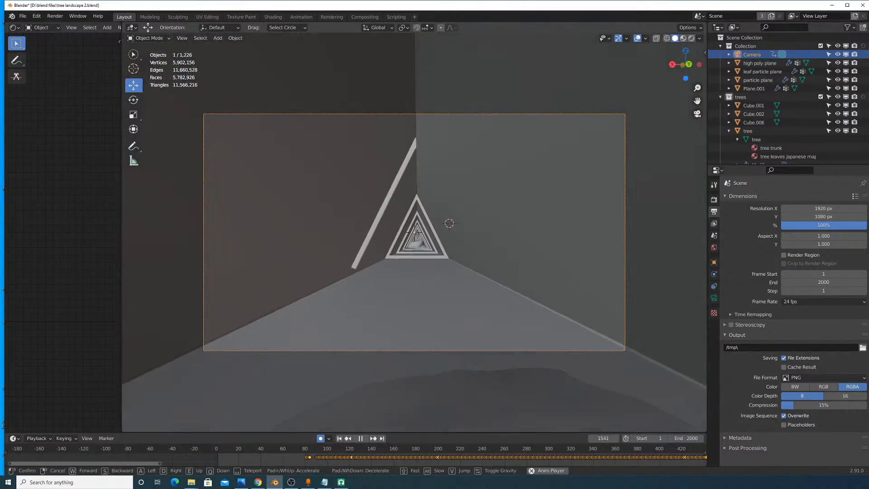
{"action": "key", "text": "w"}
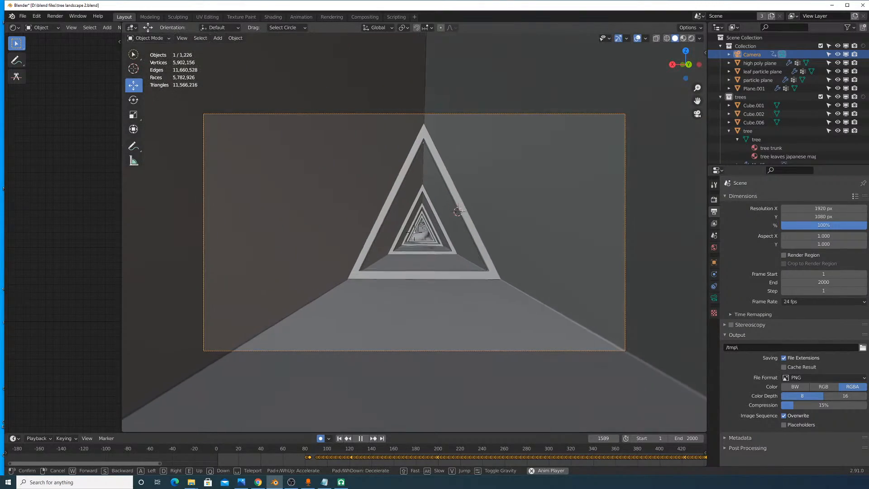
{"action": "key", "text": "w"}
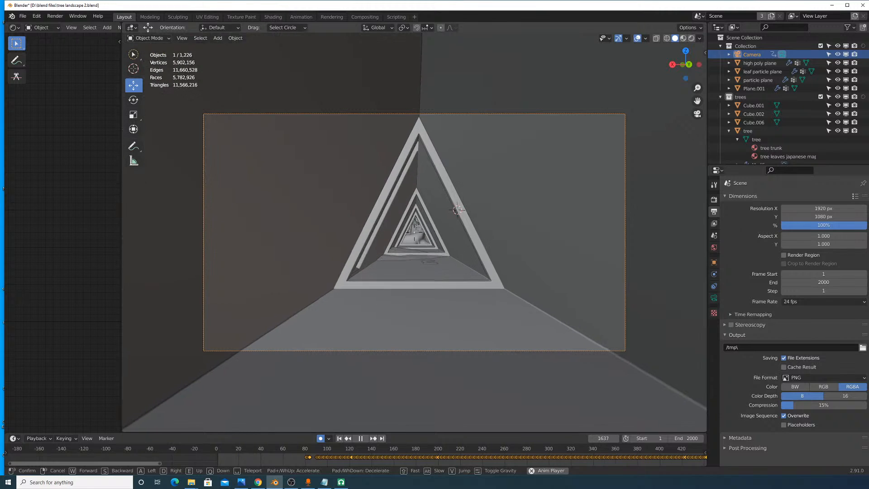
{"action": "key", "text": "w"}
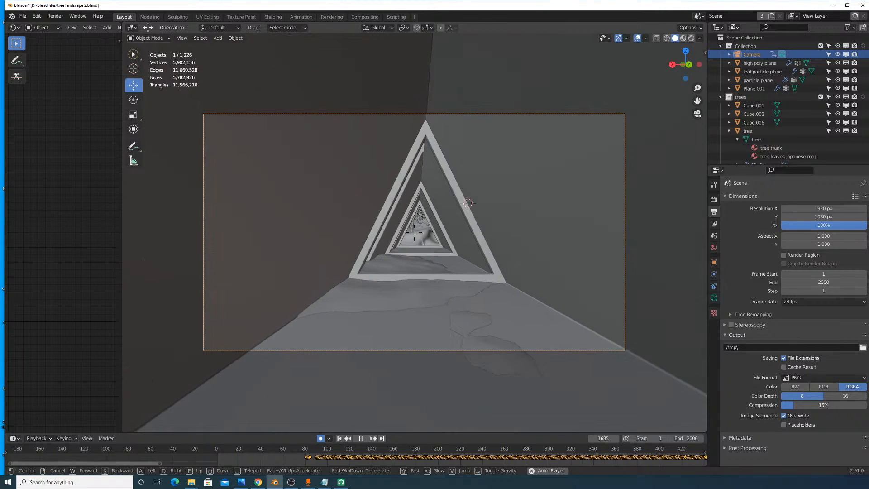
{"action": "key", "text": "w"}
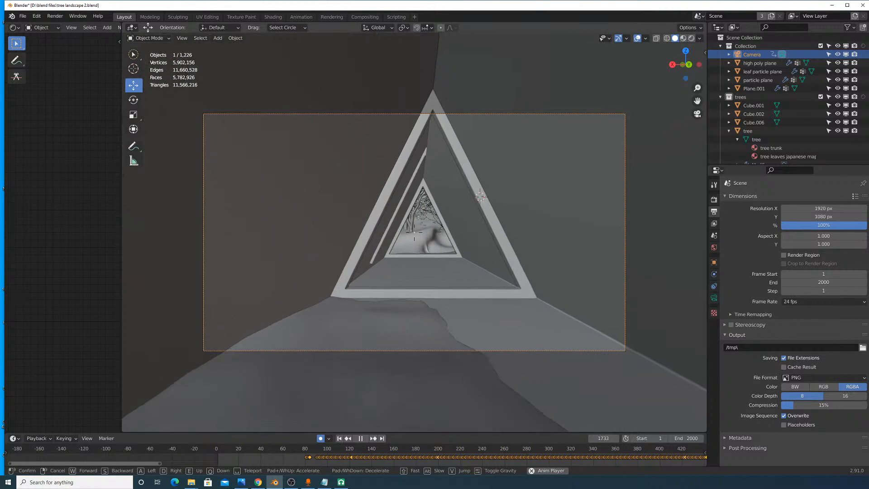
{"action": "key", "text": "w"}
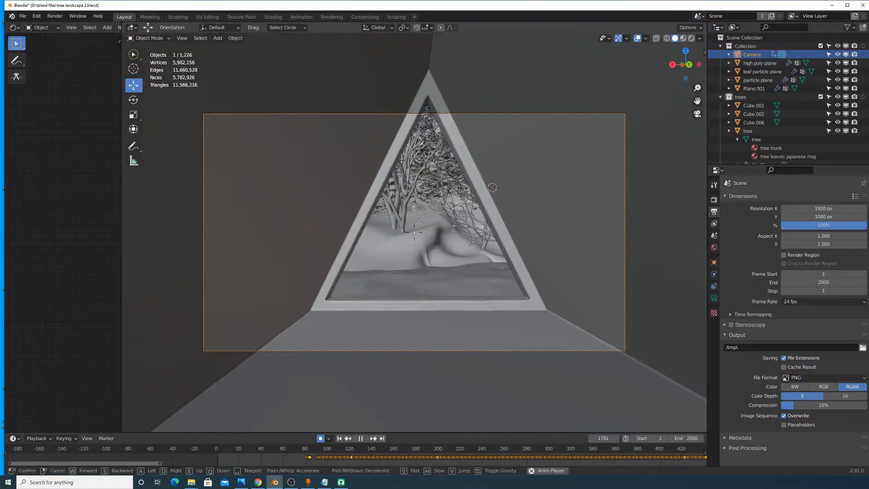
Step: Record the camera leaving the tunnel, rising through the trees and flying over the forest past the end frame, and end Walk Navigation
{"action": "key", "text": "w"}
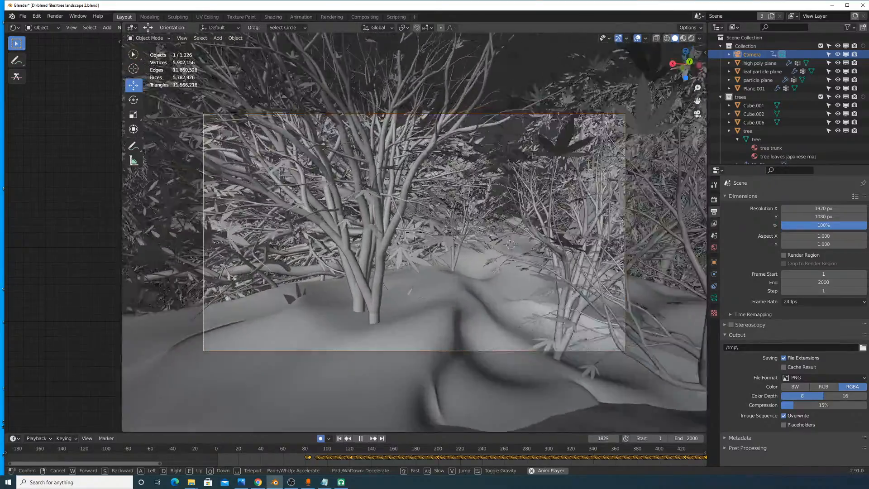
{"action": "key", "text": "w"}
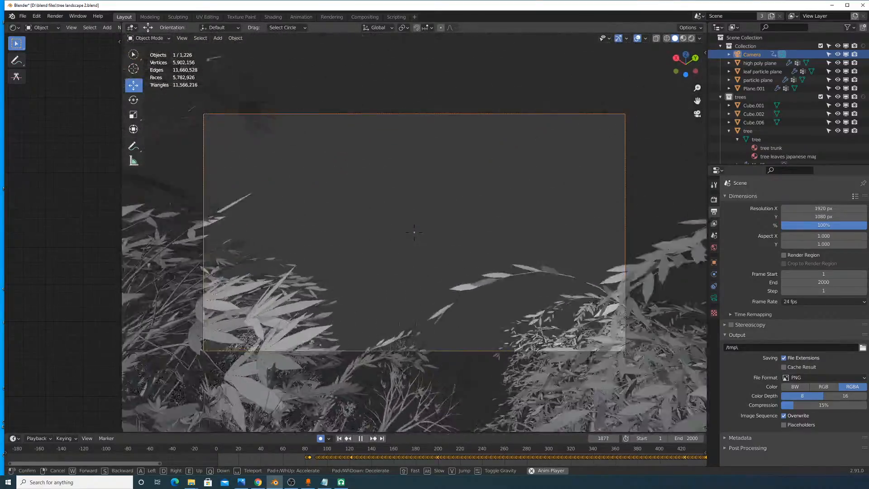
{"action": "key", "text": "w"}
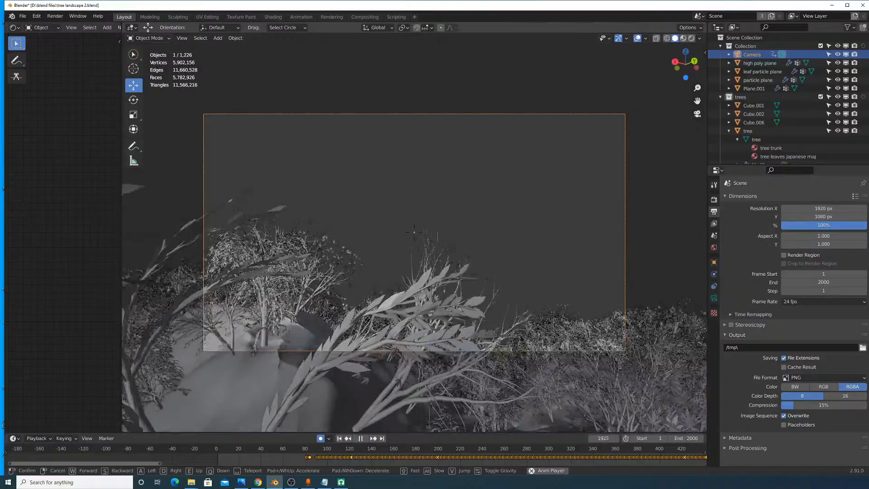
{"action": "key", "text": "w"}
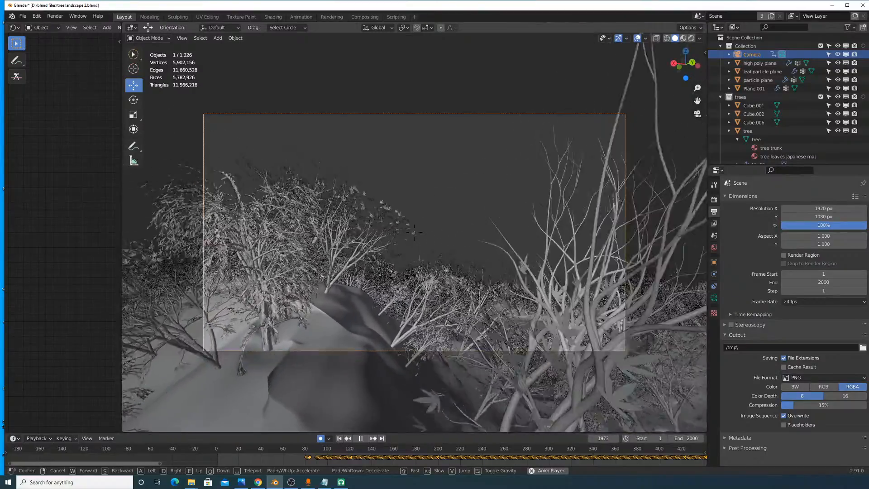
{"action": "key", "text": "w"}
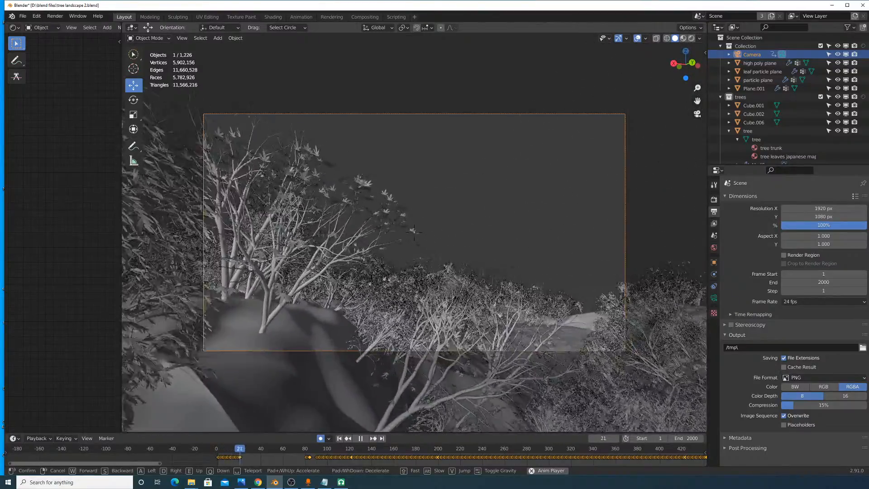
{"action": "key", "text": "w"}
{"action": "left_click", "coordinate": [414, 232]}
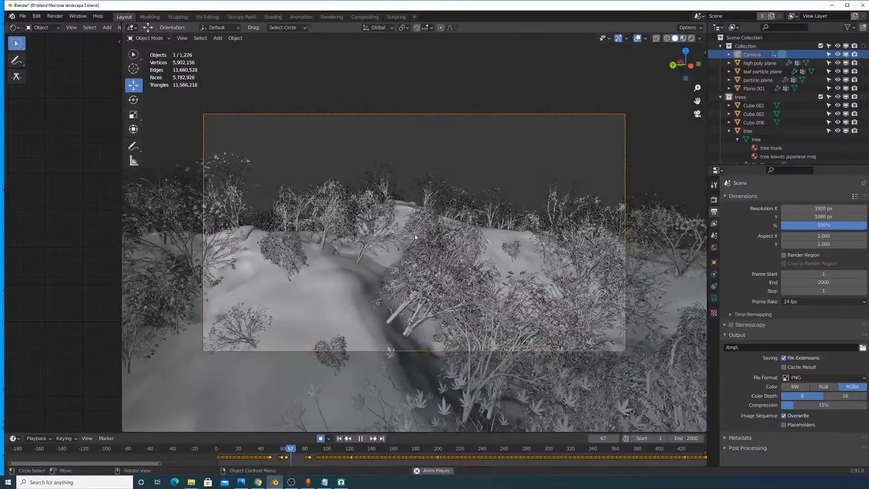
Step: Undo the recorded camera flight and reset the timeline to frame 1 with playback stopped and the end frame at 5000
{"action": "key", "text": "ctrl+z"}
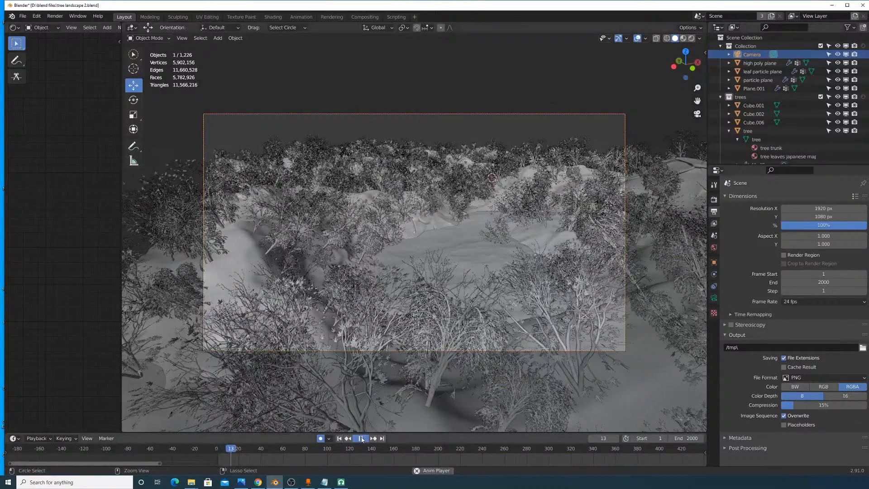
{"action": "left_click", "coordinate": [361, 438]}
{"action": "left_click_drag", "start_coordinate": [231, 452], "coordinate": [216, 450]}
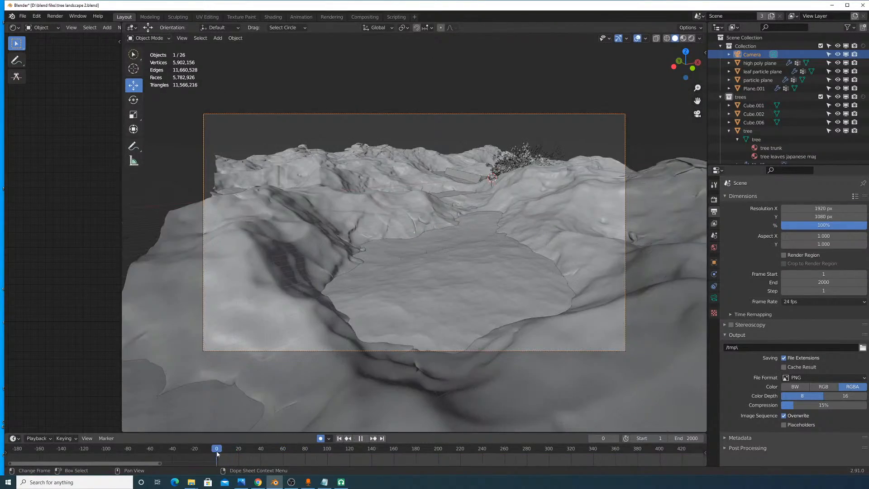
{"action": "key", "text": "space"}
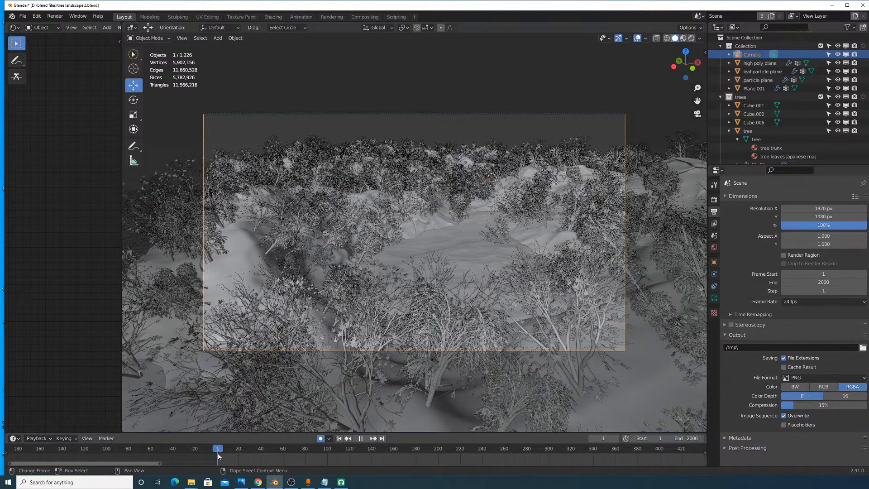
{"action": "key", "text": "space"}
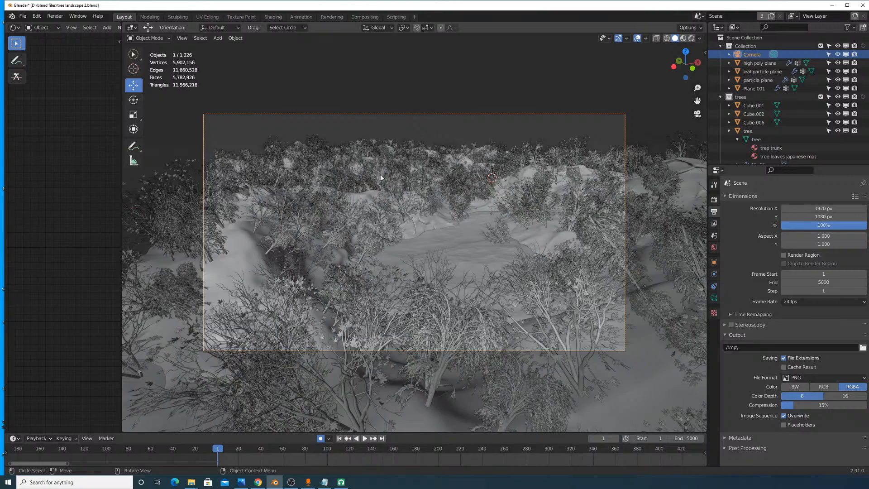
Step: View the tree landscape from outside the camera and return to the active camera's view
{"action": "middle_click_drag", "start_coordinate": [380, 178], "coordinate": [390, 240]}
{"action": "middle_click_drag", "start_coordinate": [414, 199], "coordinate": [454, 162]}
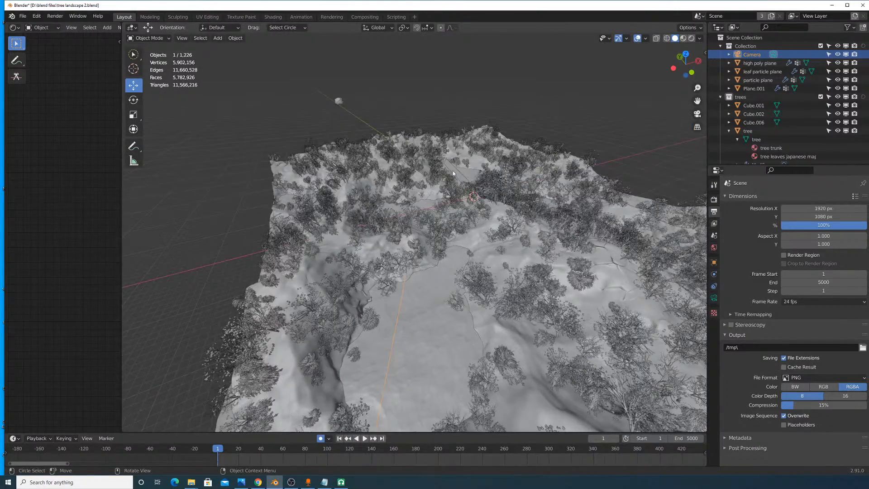
{"action": "left_click", "coordinate": [181, 38]}
{"action": "mouse_move", "coordinate": [227, 124]}
{"action": "left_click", "coordinate": [326, 132]}
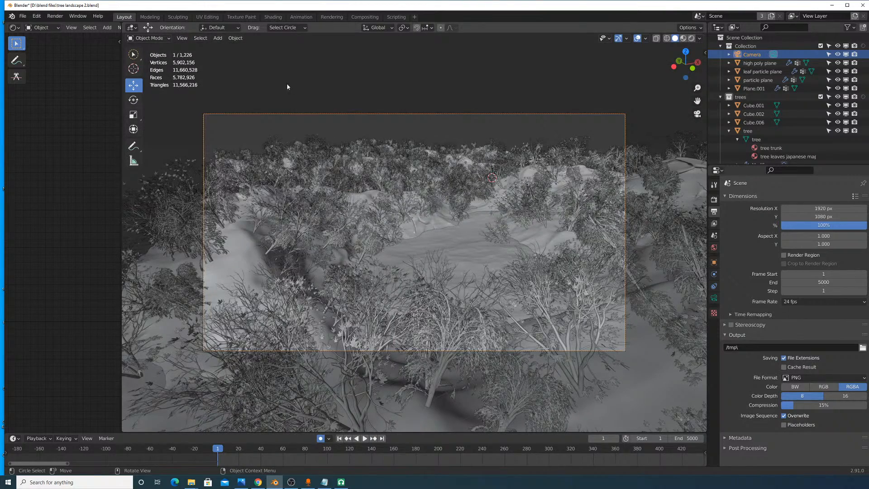
{"action": "left_click", "coordinate": [178, 40]}
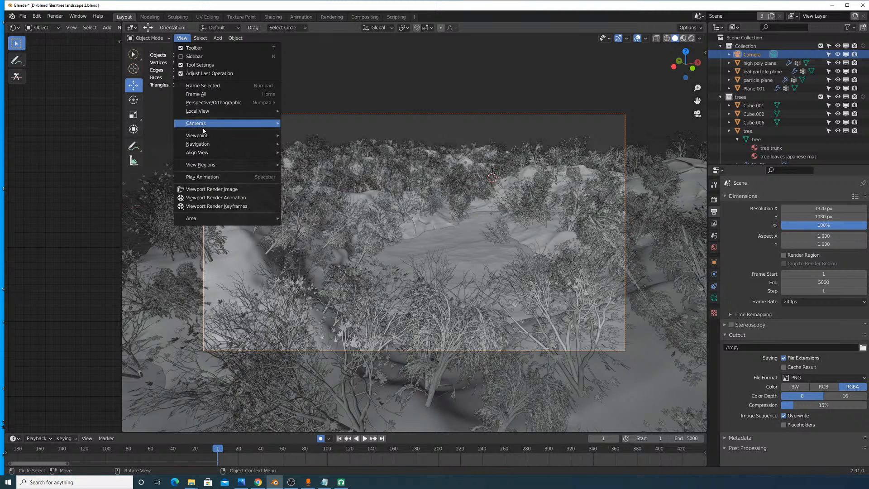
{"action": "mouse_move", "coordinate": [206, 144]}
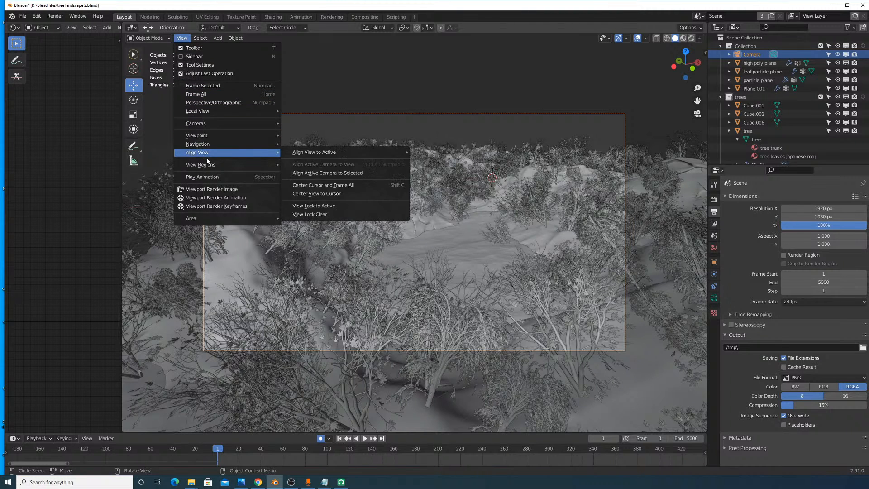
{"action": "mouse_move", "coordinate": [210, 136]}
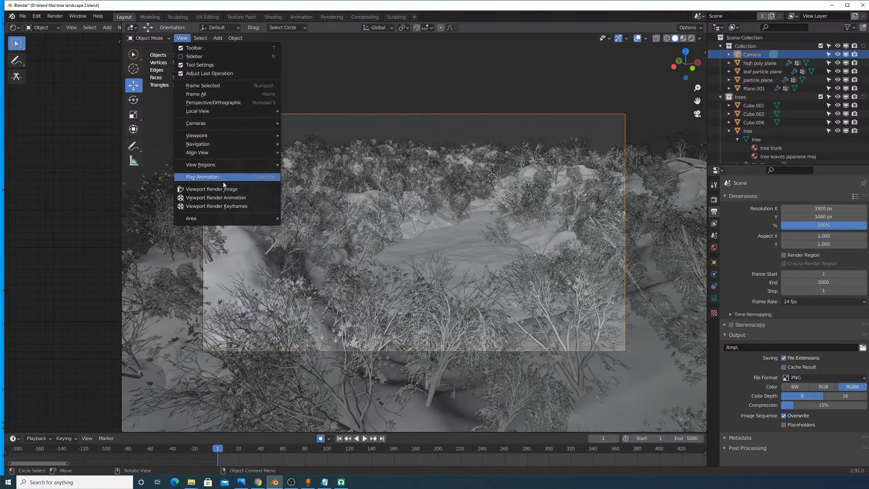
Step: Start playback with Walk Navigation and record the camera flying forward over the treetops and down along the clearing by about frame 342
{"action": "left_click", "coordinate": [364, 440]}
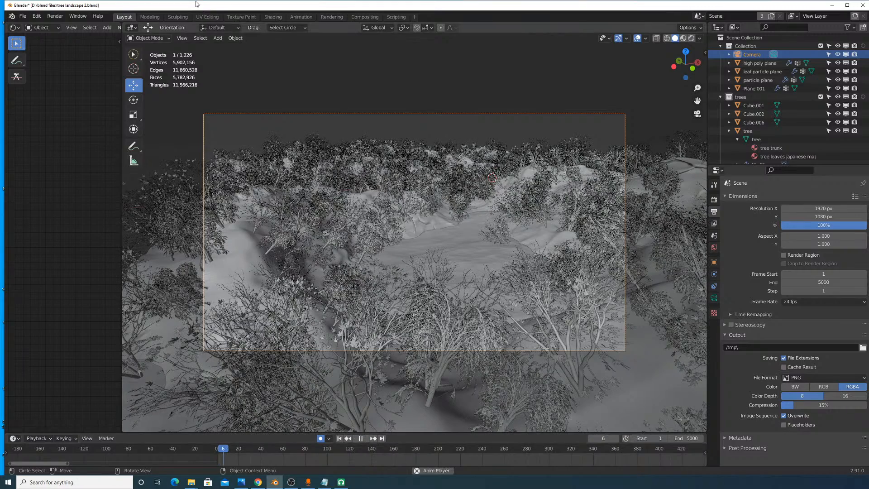
{"action": "left_click", "coordinate": [182, 38]}
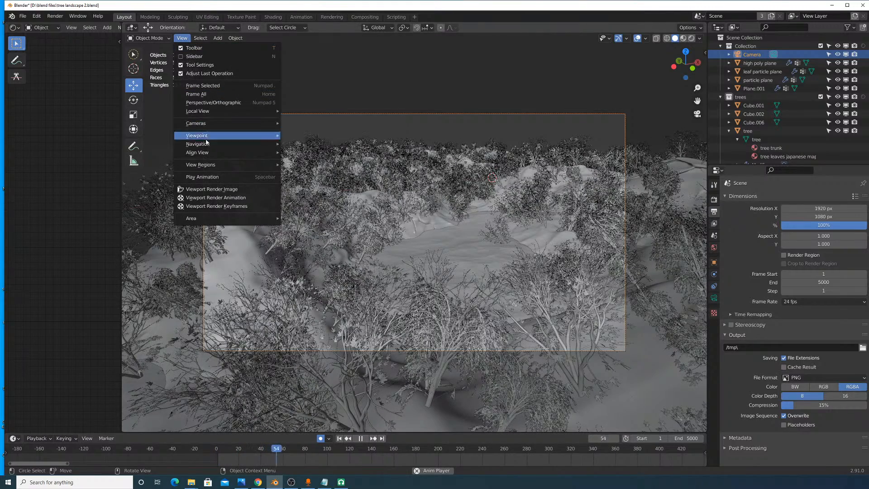
{"action": "left_click", "coordinate": [310, 299]}
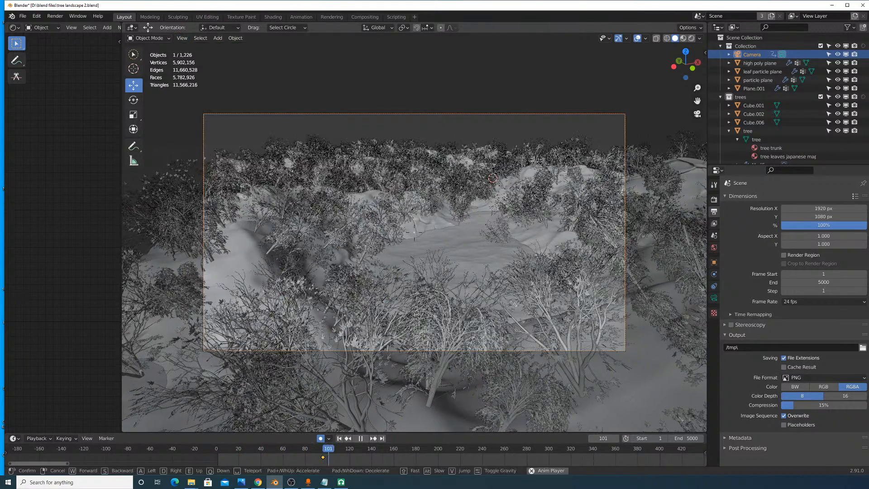
{"action": "key", "text": "w"}
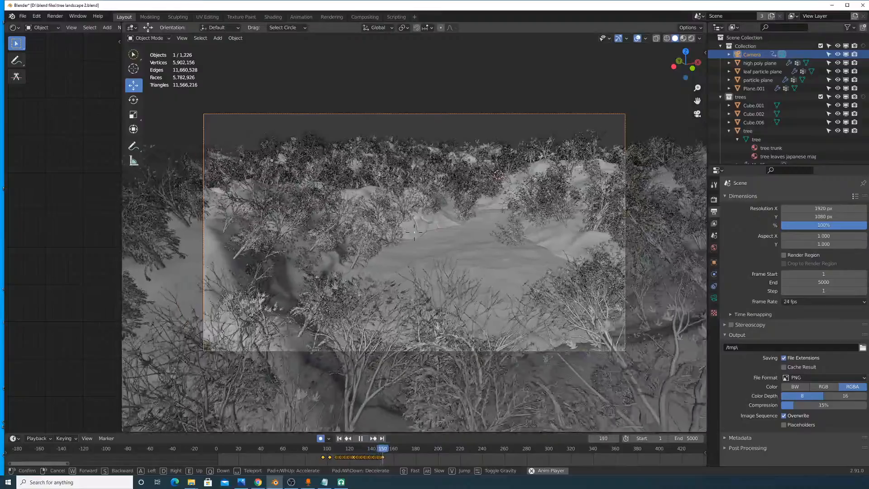
{"action": "key", "text": "w"}
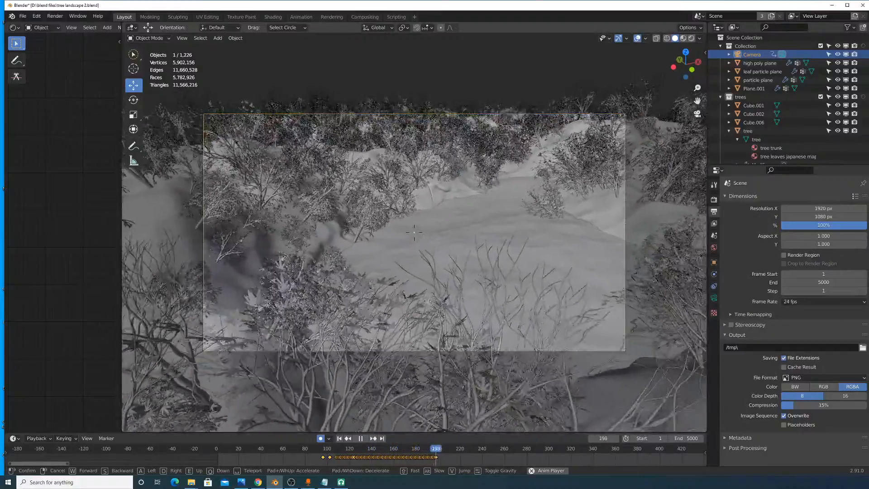
{"action": "key", "text": "w"}
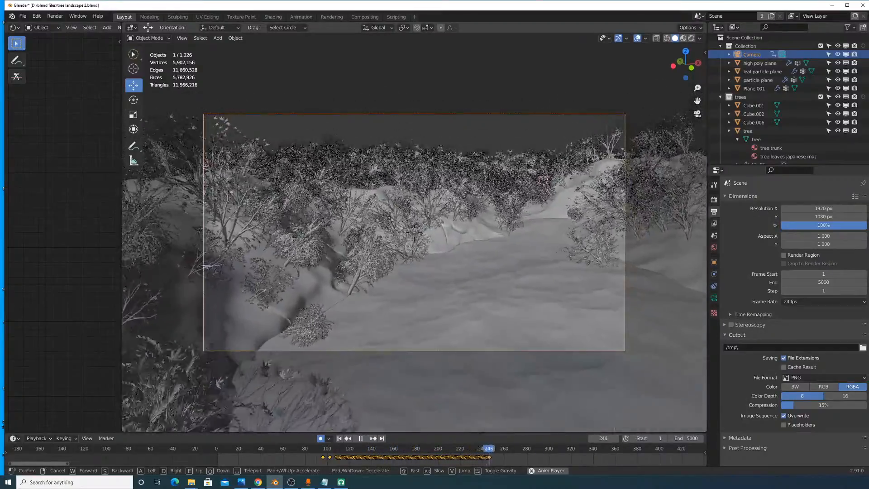
{"action": "key", "text": "w"}
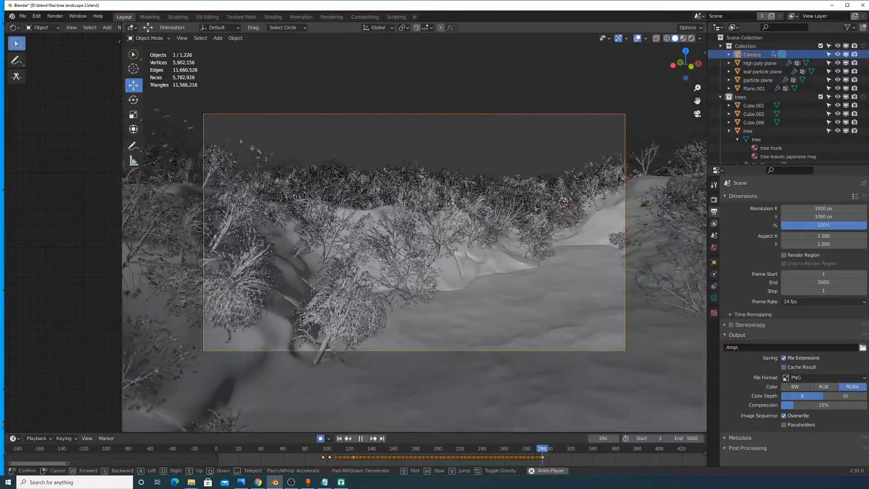
{"action": "key", "text": "w"}
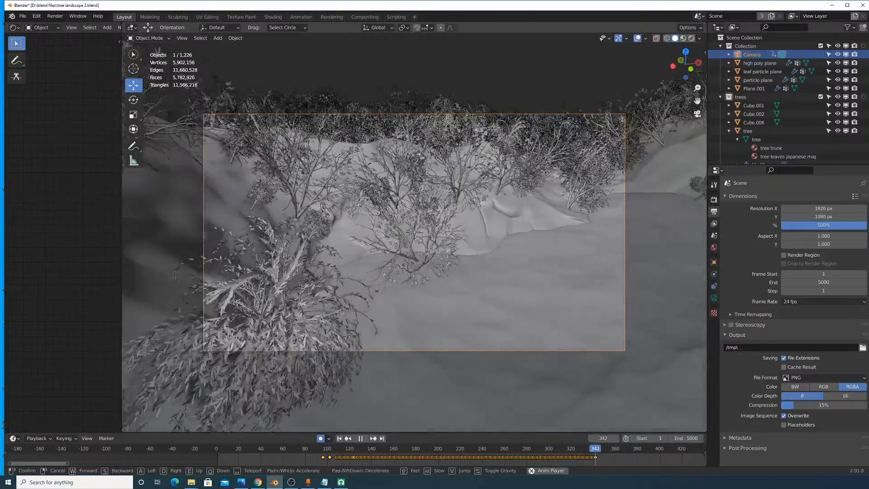
Step: Record the camera approaching the bare hill, passing between its trees and flying out over the forest by about frame 582
{"action": "key", "text": "w"}
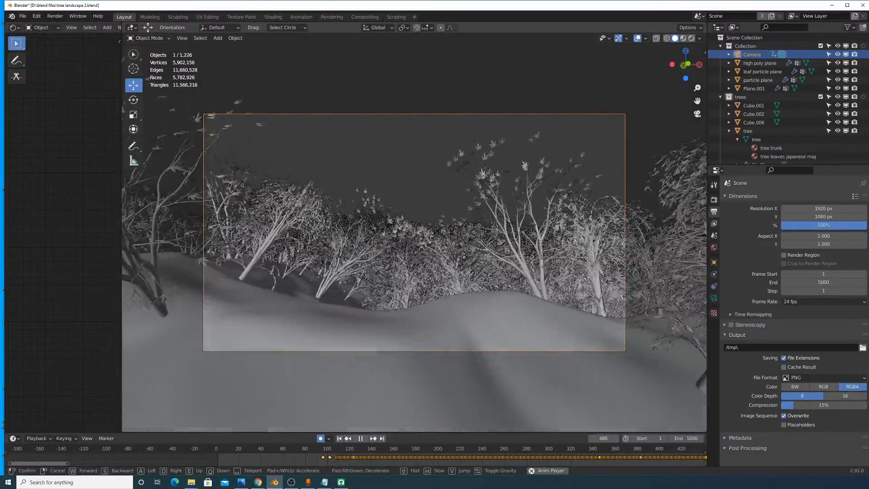
{"action": "key", "text": "w"}
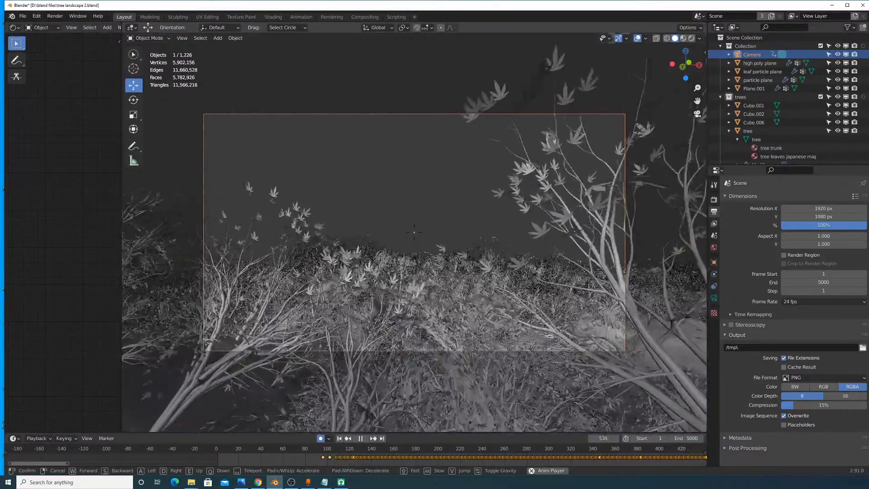
{"action": "key", "text": "w"}
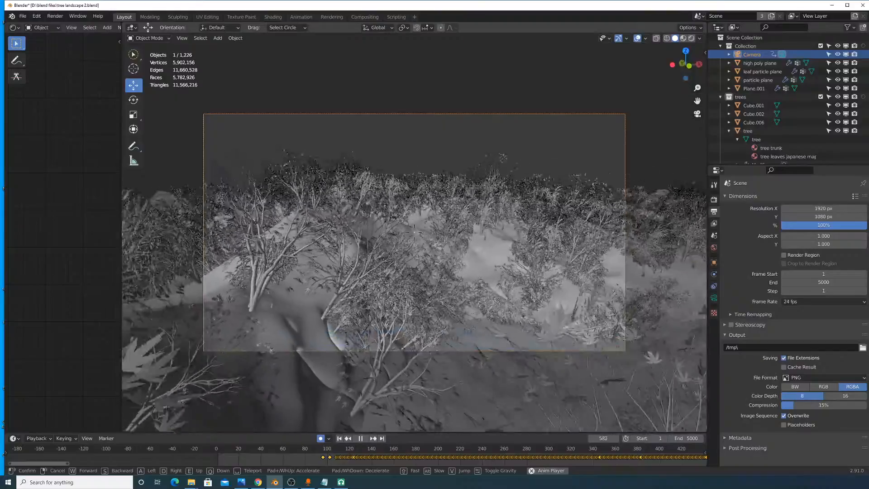
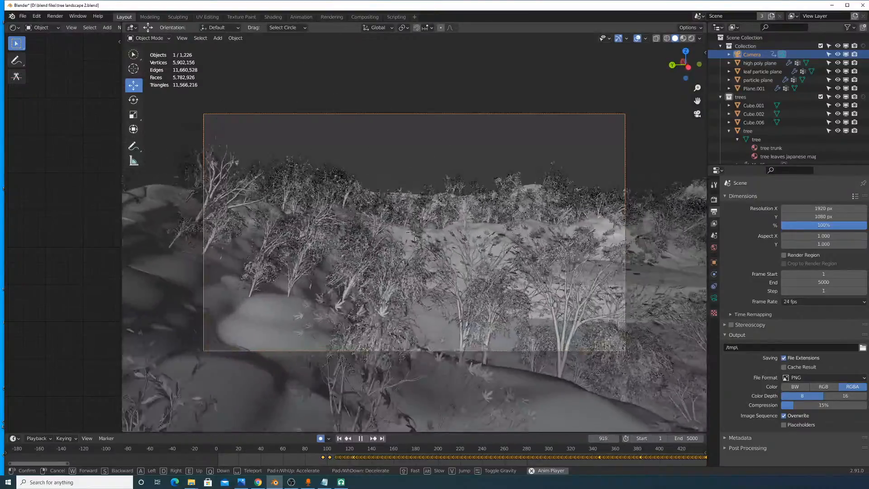
Step: Record the camera diving between the trees, crossing the open ground and entering the triangular tunnel by about frame 1062
{"action": "key", "text": "w"}
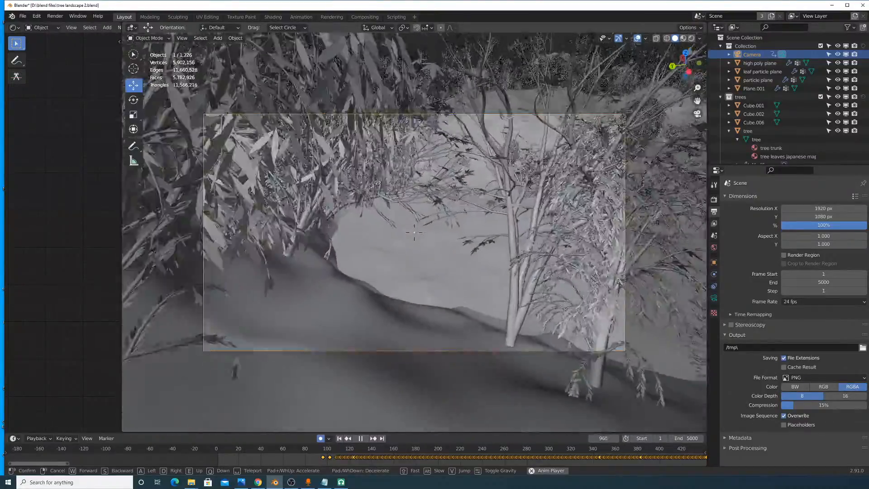
{"action": "key", "text": "w"}
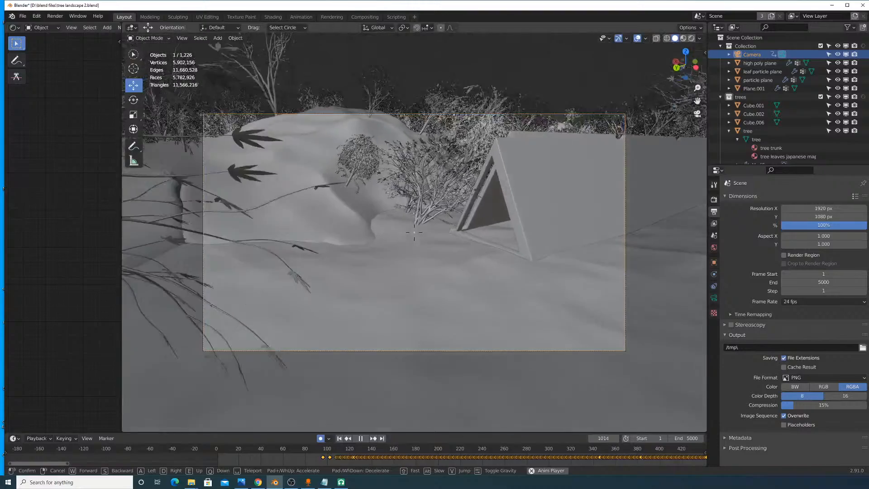
{"action": "key", "text": "w"}
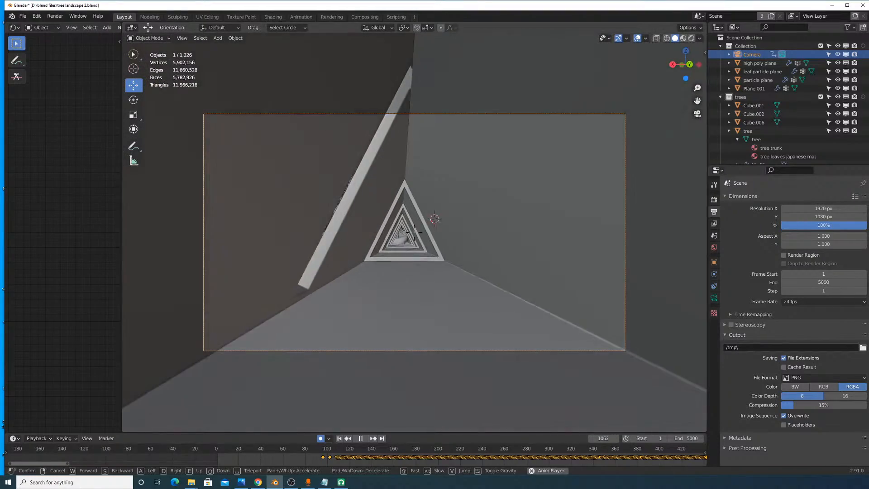
Step: Record the camera travelling through the triangular tunnel, out of its far opening and up through the trees by about frame 1302
{"action": "key", "text": "w"}
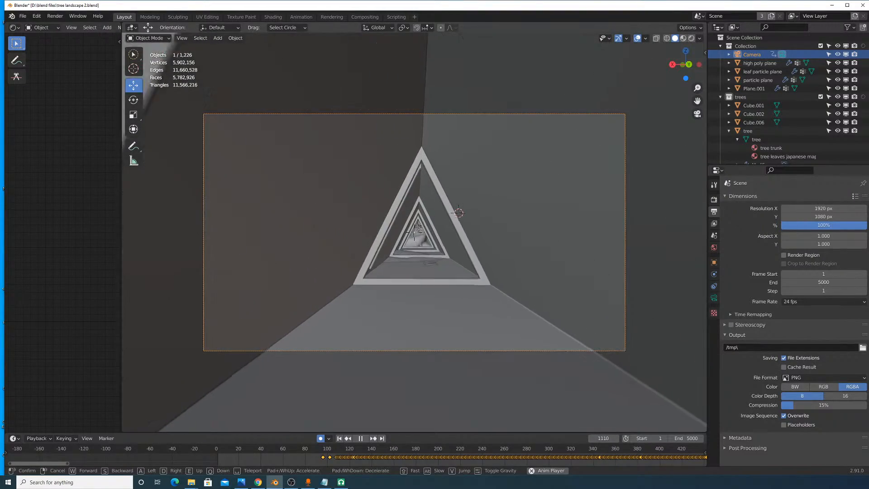
{"action": "key", "text": "w"}
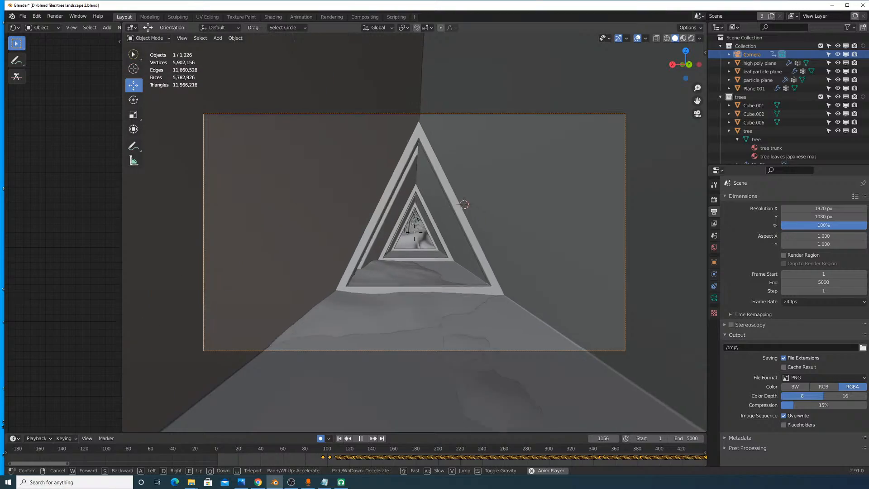
{"action": "key", "text": "w"}
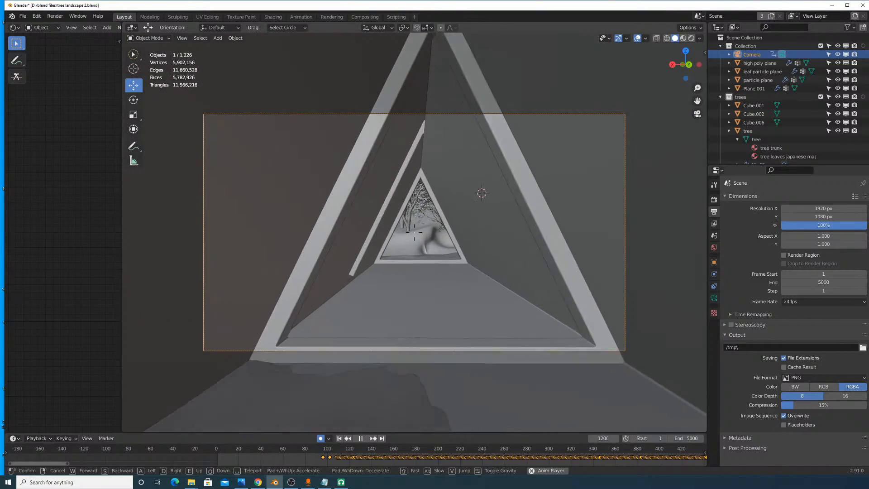
{"action": "key", "text": "w"}
{"action": "key", "text": "w"}
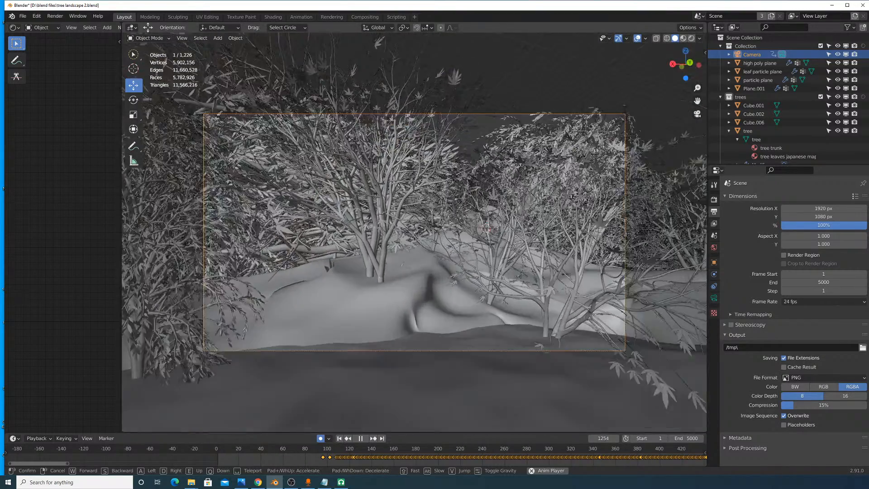
{"action": "key", "text": "w"}
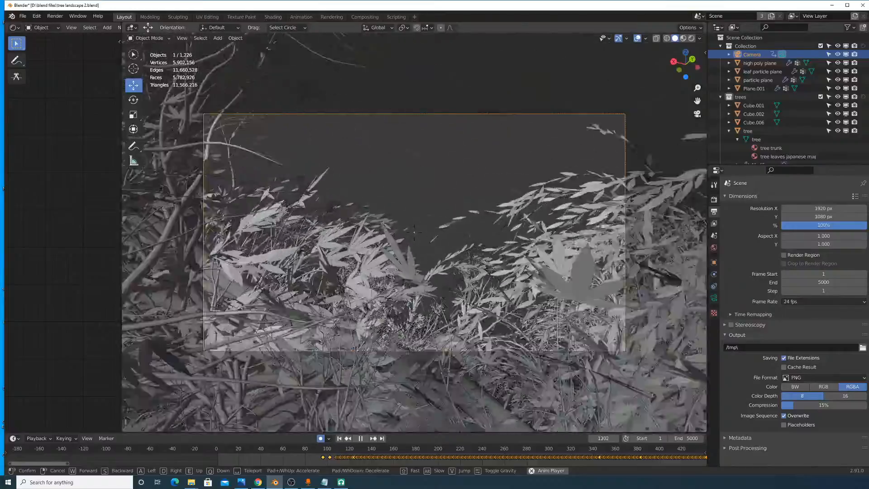
Step: Record the camera flying past the rocks, down between the trees and out across the open clearing by about frame 1494
{"action": "key", "text": "w"}
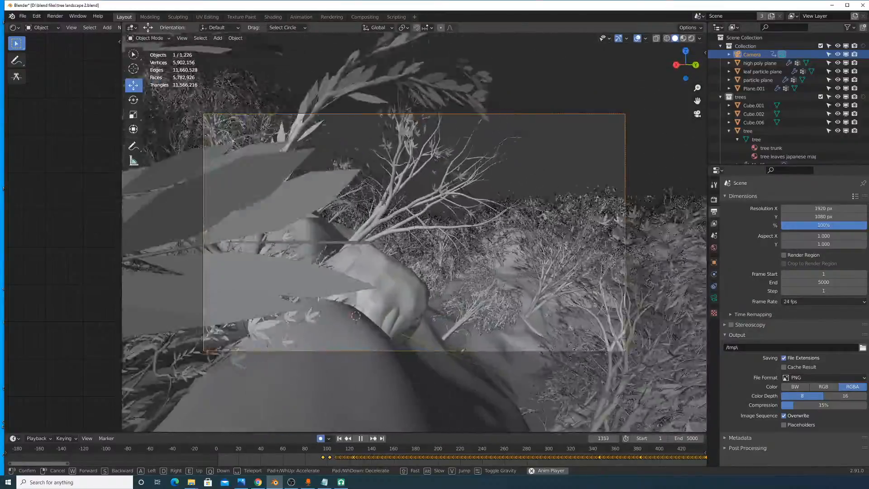
{"action": "key", "text": "w"}
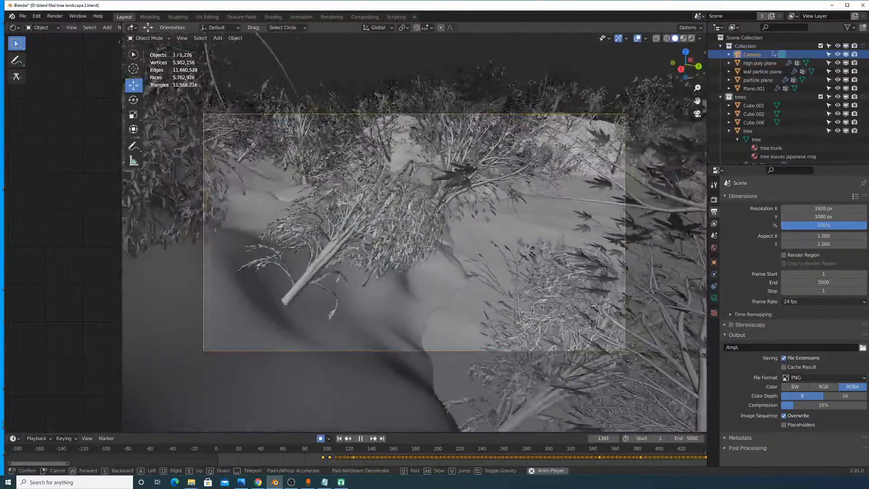
{"action": "key", "text": "w"}
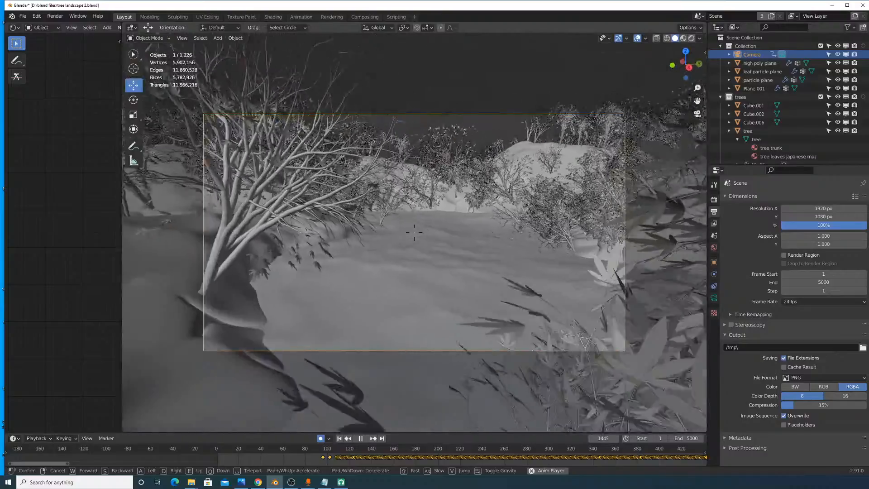
{"action": "key", "text": "w"}
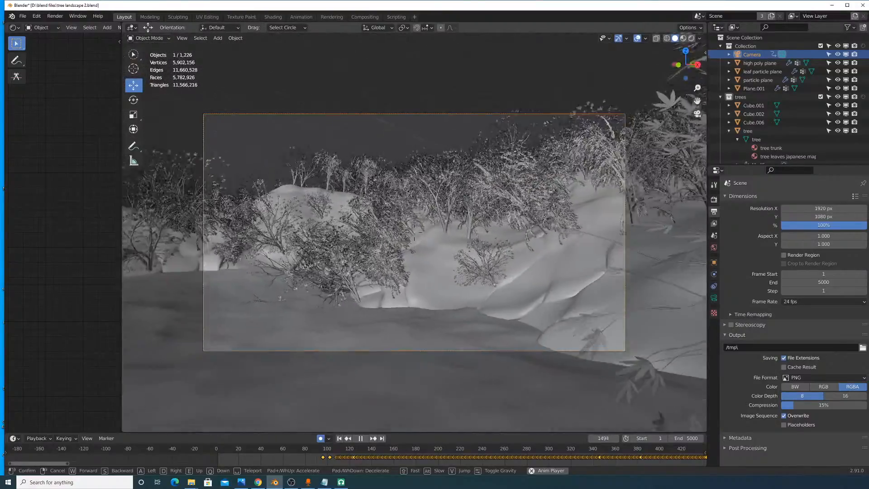
Step: Record the camera gliding over the pale slope into the tree group by about frame 1636, confirm the walk and stop playback
{"action": "key", "text": "w"}
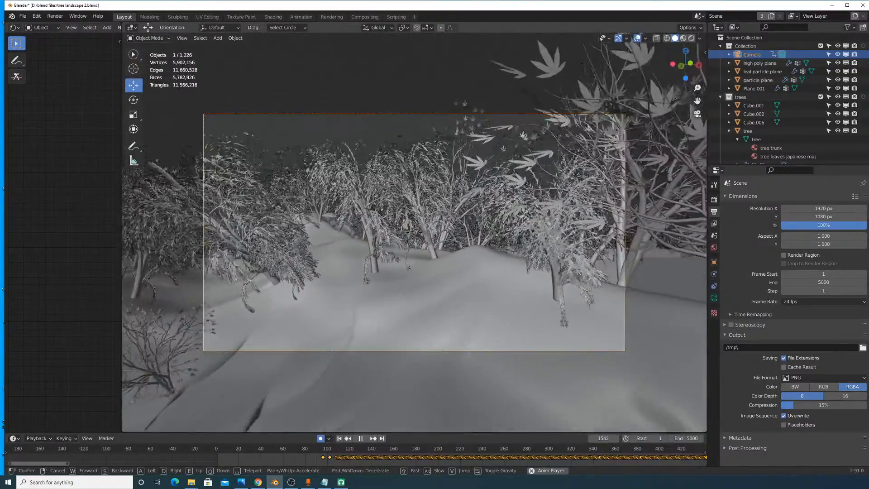
{"action": "key", "text": "w"}
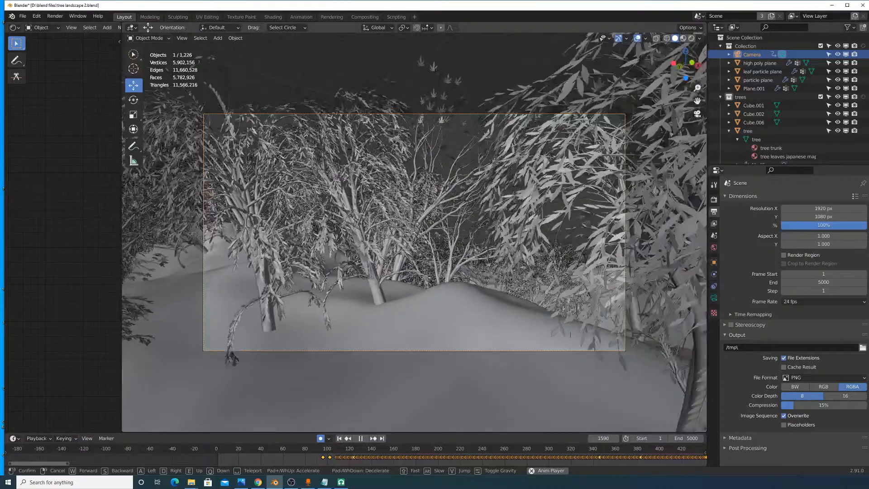
{"action": "key", "text": "w"}
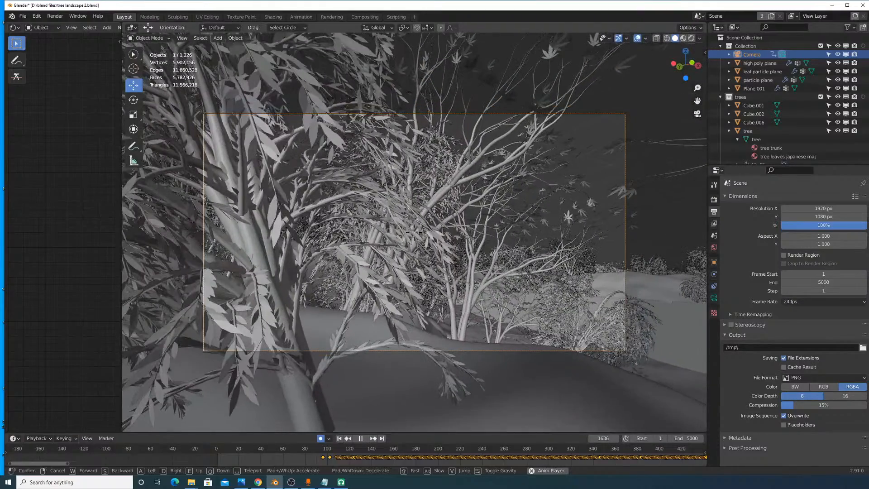
{"action": "left_click", "coordinate": [414, 234]}
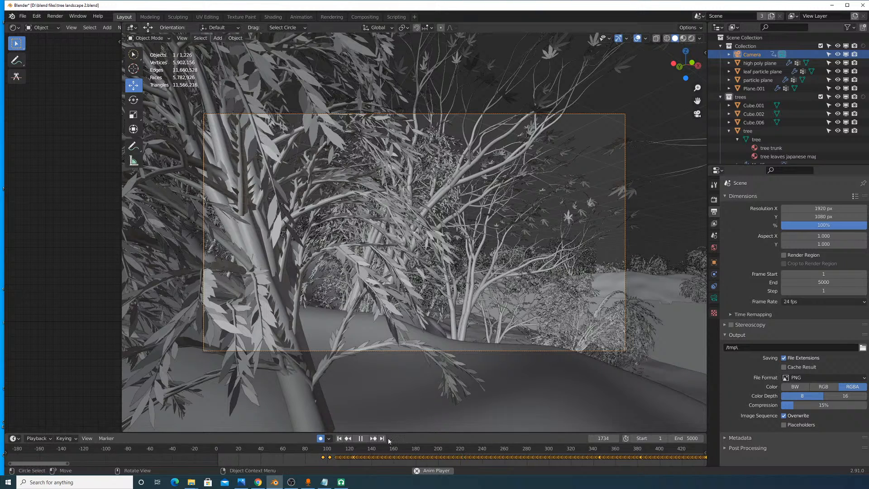
{"action": "left_click", "coordinate": [360, 438]}
Step: Select the camera's whole recorded keyframe range in the timeline and move it about 89 frames earlier, towards frame 0
{"action": "scroll", "coordinate": [554, 461], "scroll_direction": "down", "scroll_amount": 10}
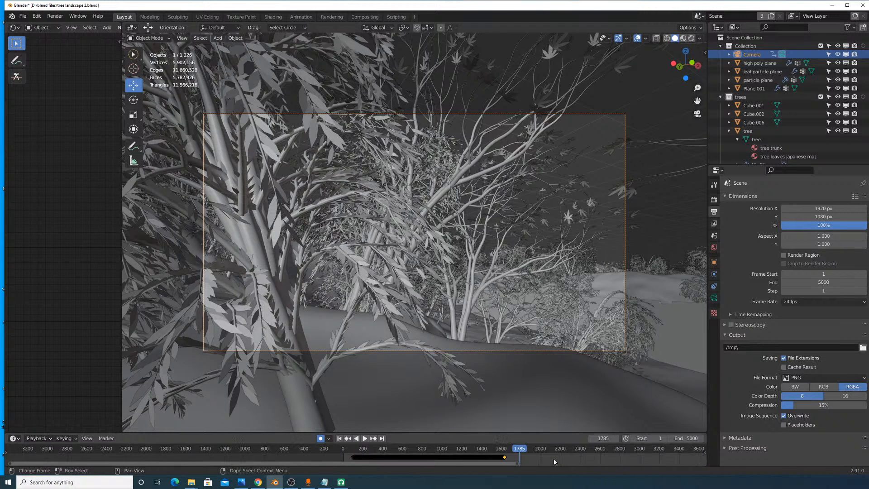
{"action": "scroll", "coordinate": [553, 458], "scroll_direction": "up", "scroll_amount": 4}
{"action": "scroll", "coordinate": [358, 454], "scroll_direction": "up", "scroll_amount": 4}
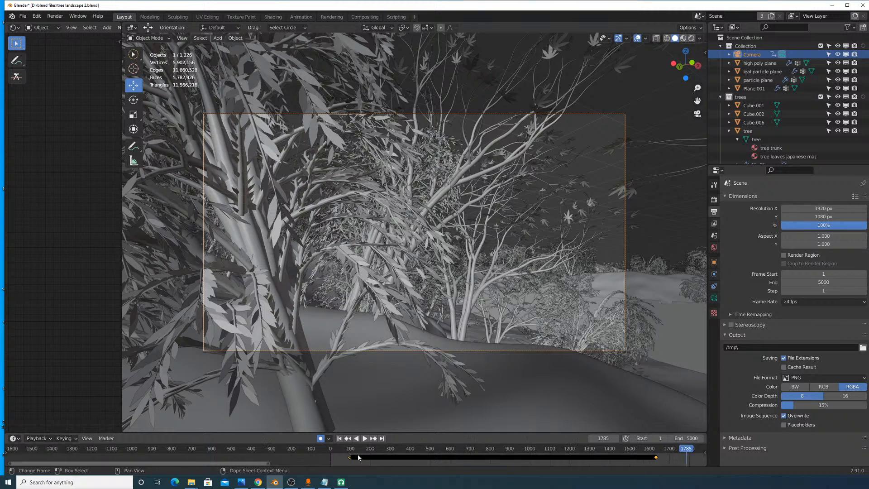
{"action": "middle_click_drag", "start_coordinate": [357, 455], "coordinate": [246, 459]}
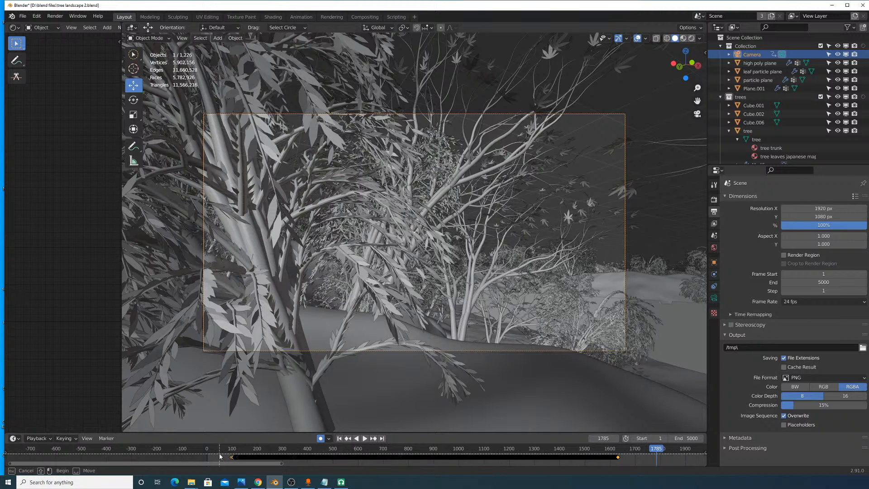
{"action": "left_click_drag", "start_coordinate": [262, 460], "coordinate": [634, 458]}
{"action": "key", "text": "g"}
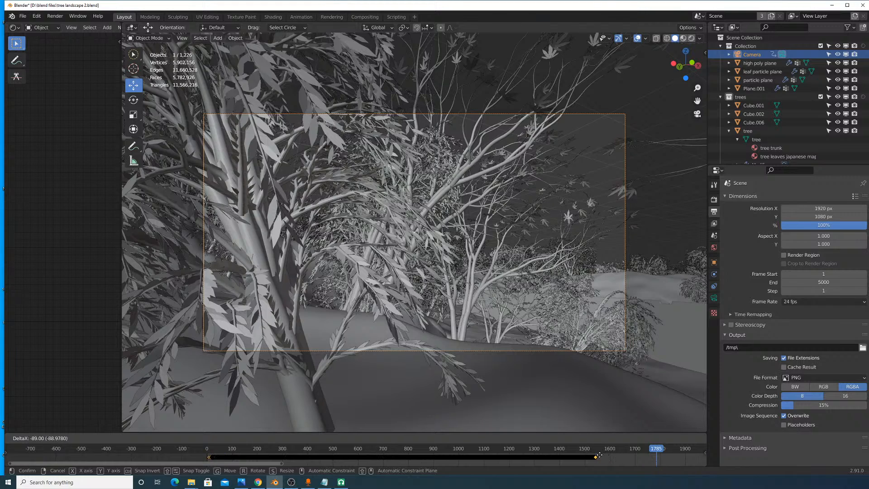
{"action": "left_click", "coordinate": [601, 456]}
Step: Shift all the camera keyframes slightly earlier again so the dense run of flight keys starts near frame 0
{"action": "scroll", "coordinate": [132, 457], "scroll_direction": "up", "scroll_amount": 4}
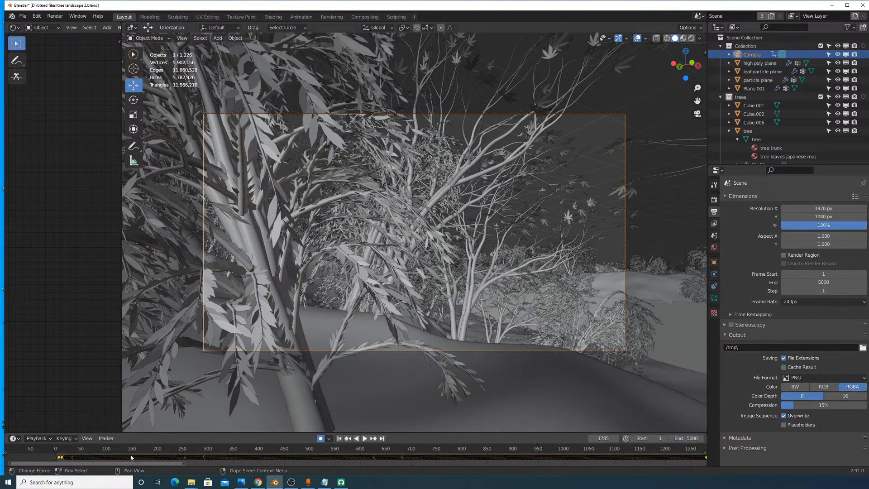
{"action": "middle_click_drag", "start_coordinate": [171, 458], "coordinate": [377, 466]}
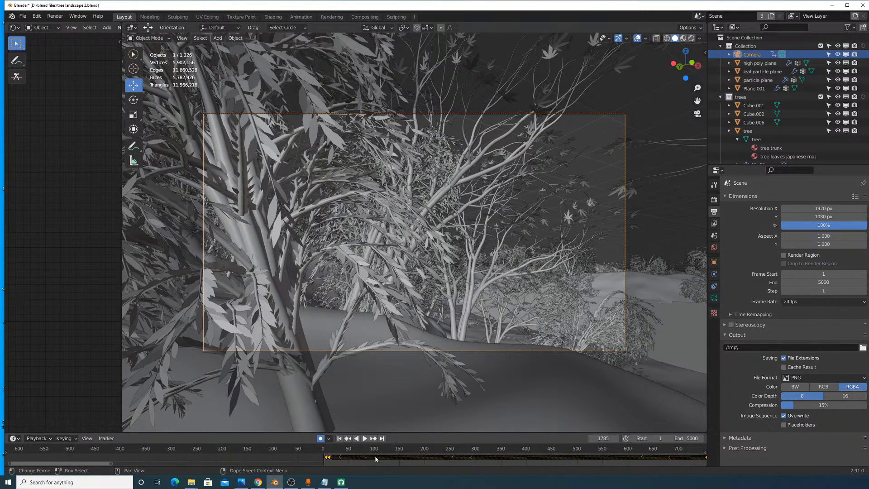
{"action": "key", "text": "a"}
{"action": "scroll", "coordinate": [357, 460], "scroll_direction": "up", "scroll_amount": 5}
{"action": "key", "text": "g"}
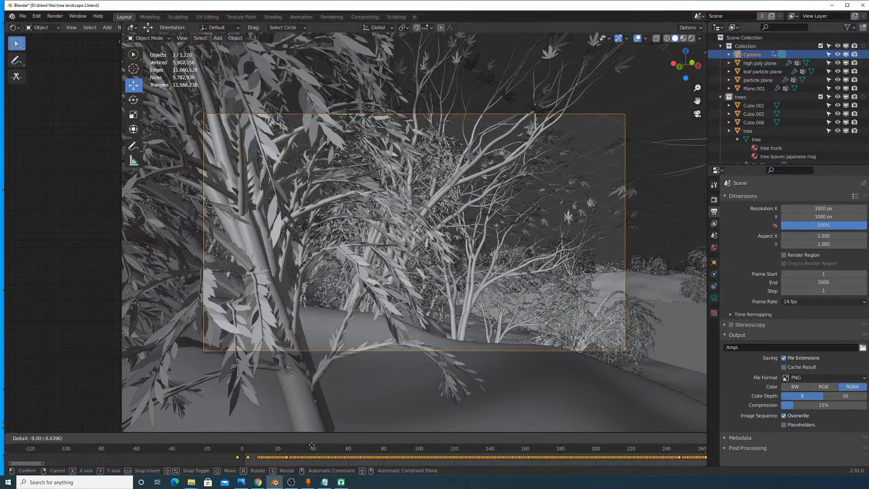
{"action": "left_click", "coordinate": [298, 447]}
Step: Review the recorded flight through the camera by playing it near frame 1455 and from about frame 18
{"action": "scroll", "coordinate": [317, 455], "scroll_direction": "down", "scroll_amount": 10}
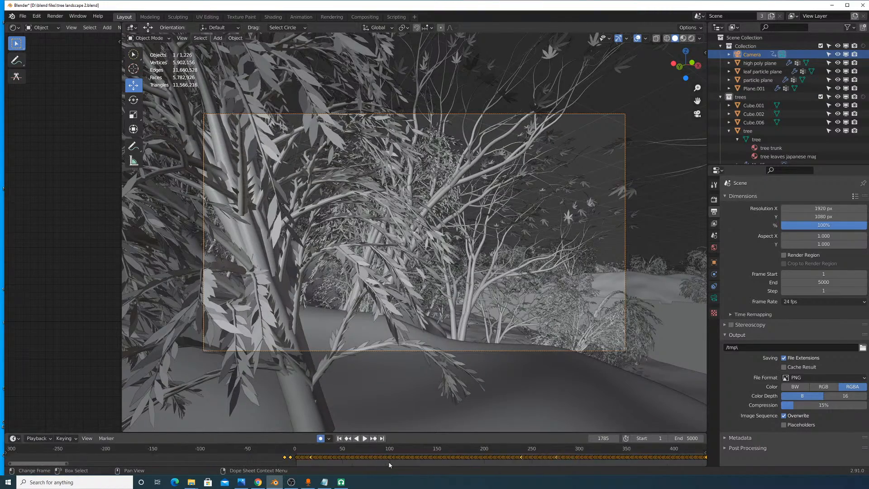
{"action": "scroll", "coordinate": [496, 449], "scroll_direction": "down", "scroll_amount": 3}
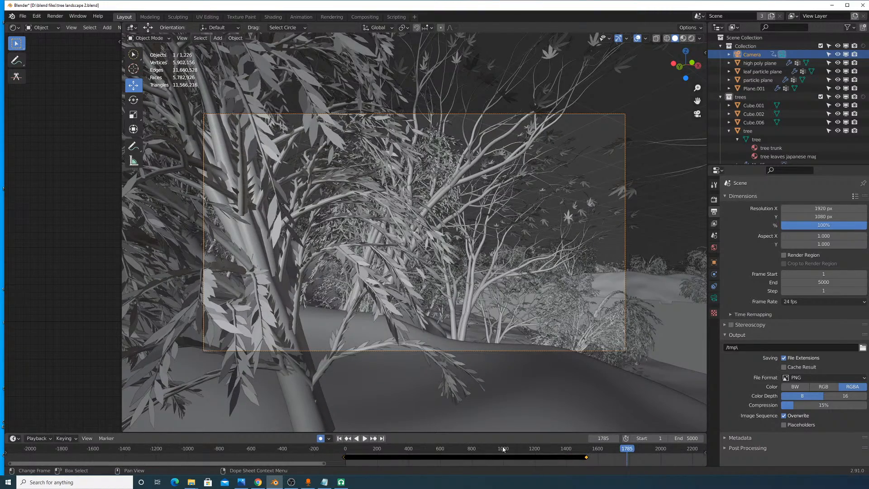
{"action": "left_click", "coordinate": [577, 451]}
{"action": "key", "text": "space"}
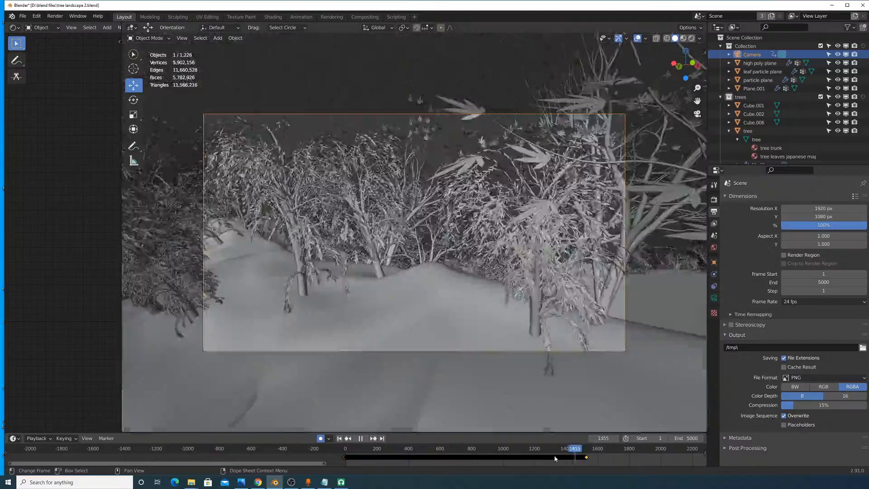
{"action": "left_click_drag", "start_coordinate": [555, 459], "coordinate": [348, 470]}
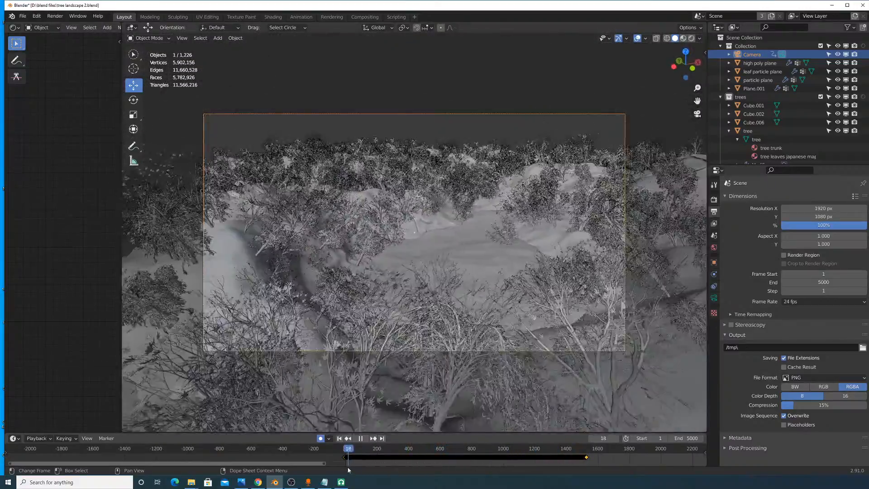
{"action": "scroll", "coordinate": [457, 247], "scroll_direction": "up", "scroll_amount": 2}
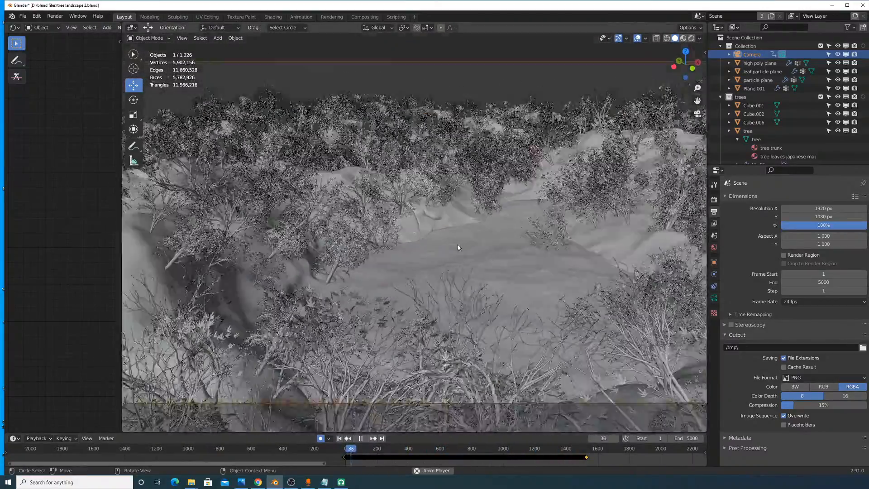
{"action": "scroll", "coordinate": [457, 248], "scroll_direction": "down", "scroll_amount": 2}
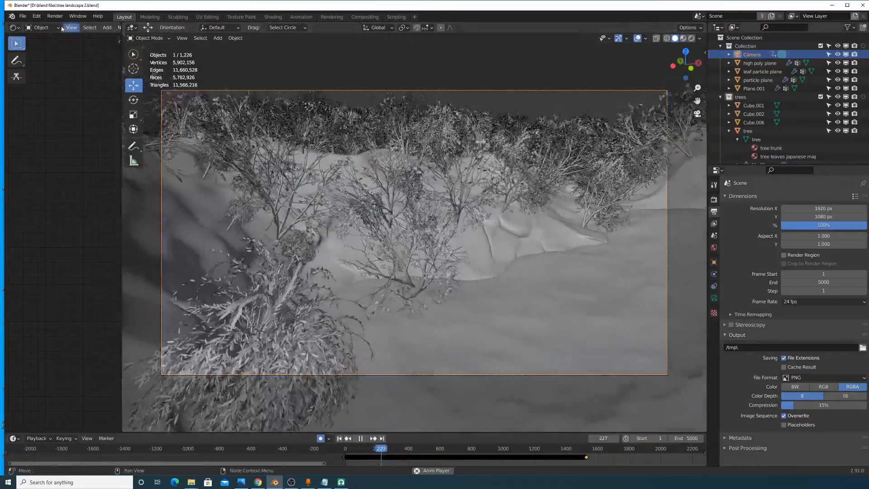
Step: Save the blend file and stop playback at frame 577
{"action": "left_click", "coordinate": [23, 16]}
{"action": "left_click", "coordinate": [49, 73]}
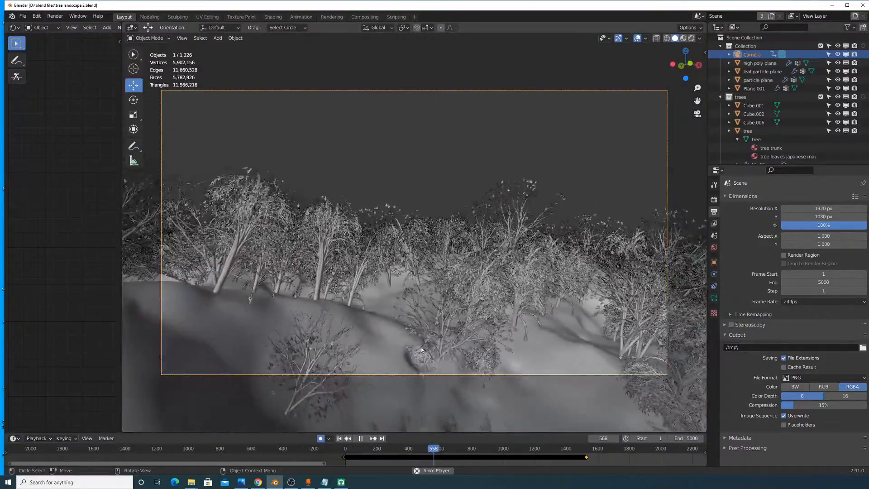
{"action": "key", "text": "space"}
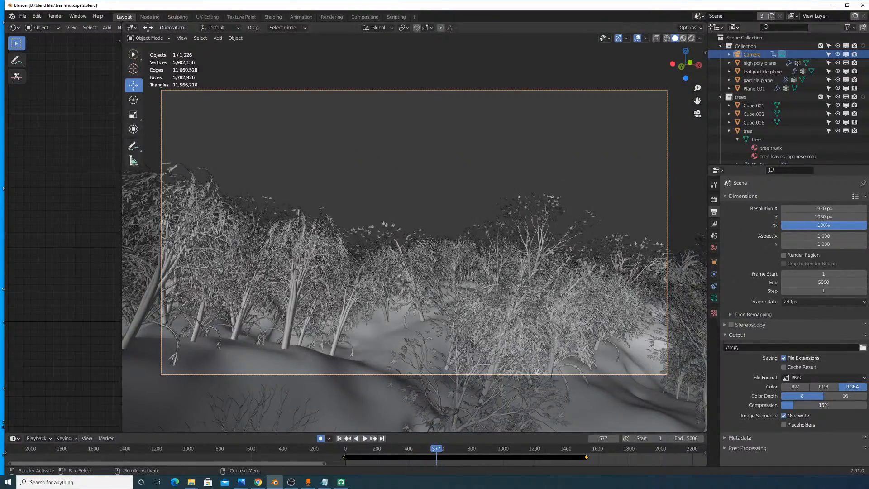
Step: Split the 3D viewport vertically into two areas and turn the new one into a Graph Editor
{"action": "left_click_drag", "start_coordinate": [684, 27], "coordinate": [421, 67]}
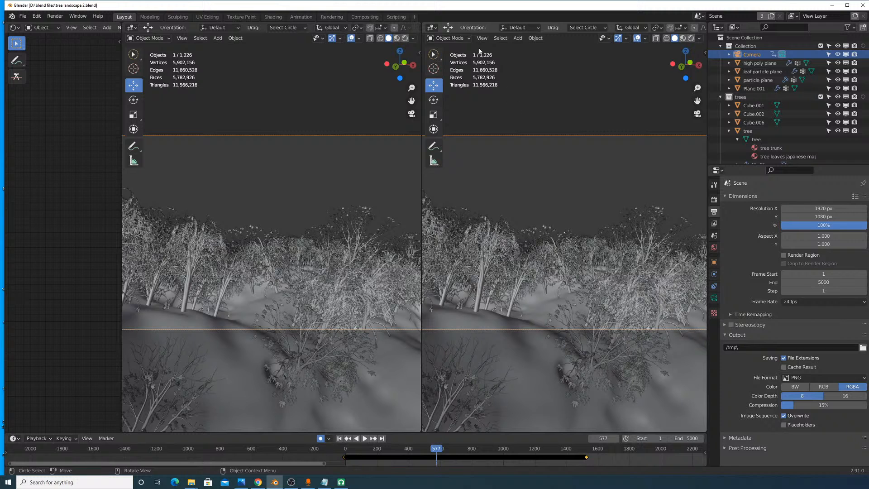
{"action": "left_click", "coordinate": [431, 28]}
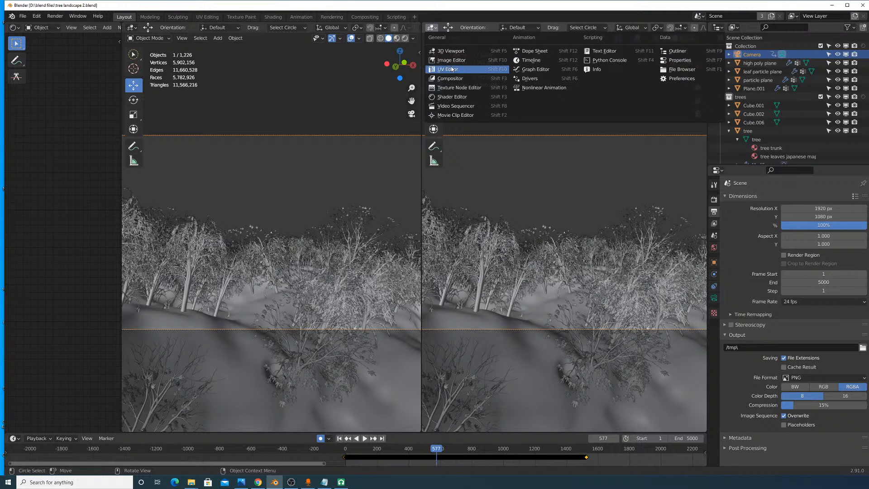
{"action": "left_click", "coordinate": [533, 69]}
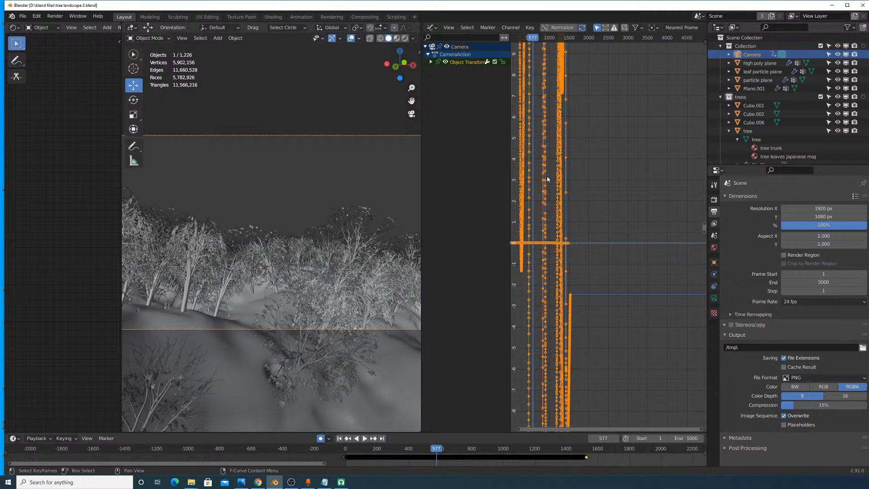
Step: Examine the camera's keyframe curves in the Graph Editor at several zoom levels
{"action": "scroll", "coordinate": [548, 180], "scroll_direction": "down", "scroll_amount": 20}
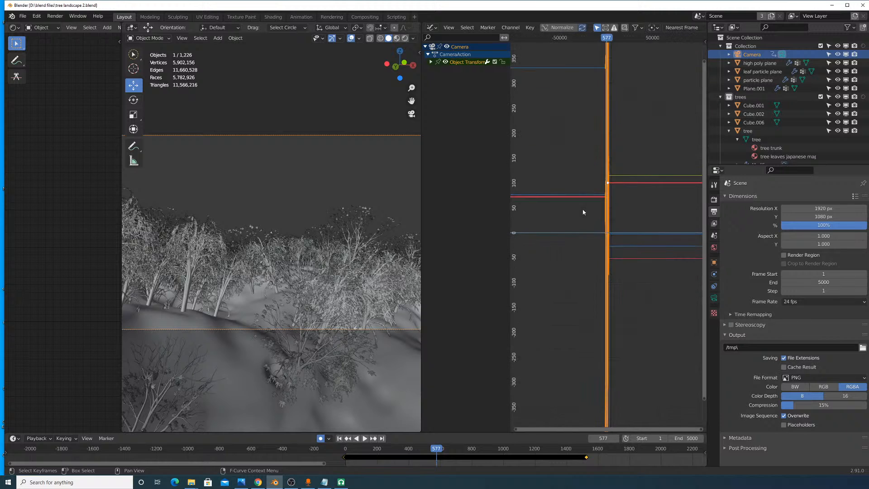
{"action": "scroll", "coordinate": [588, 212], "scroll_direction": "down", "scroll_amount": 4}
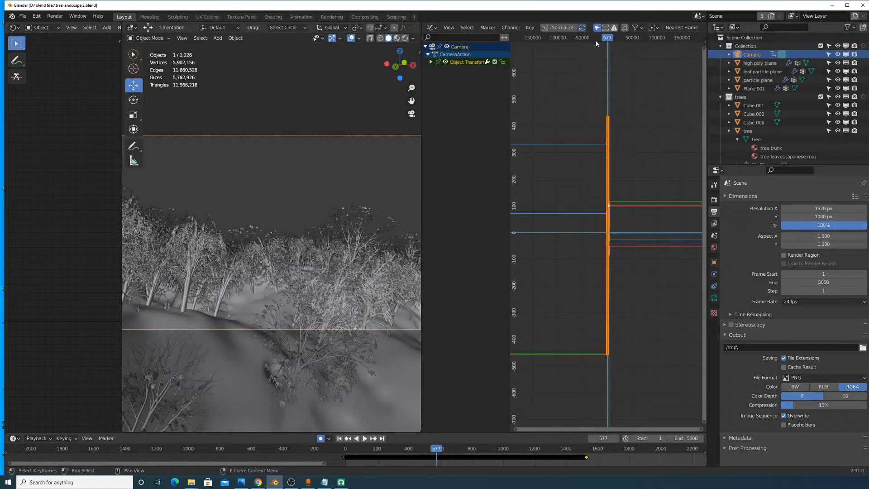
{"action": "scroll", "coordinate": [615, 149], "scroll_direction": "up", "scroll_amount": 6}
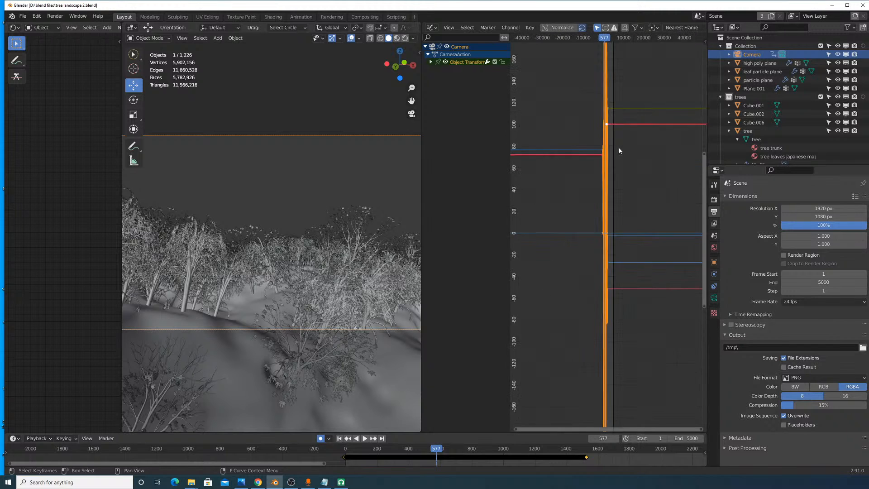
{"action": "scroll", "coordinate": [617, 157], "scroll_direction": "up", "scroll_amount": 6}
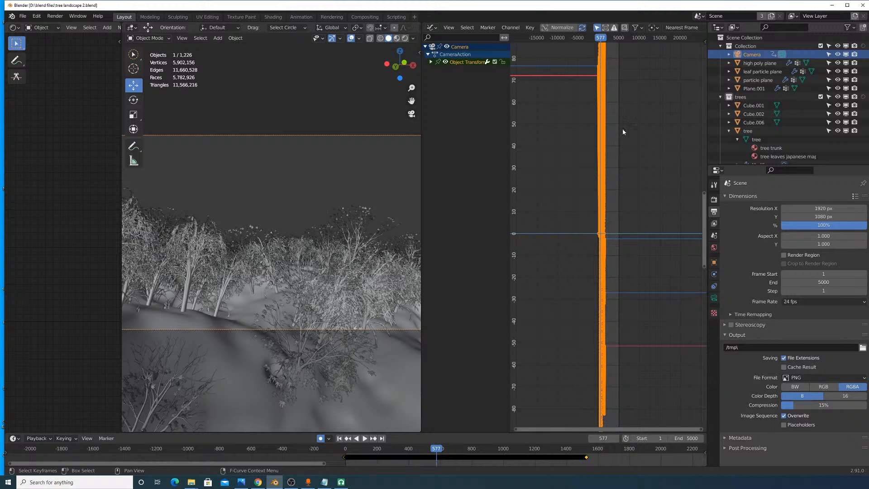
{"action": "scroll", "coordinate": [619, 149], "scroll_direction": "up", "scroll_amount": 3}
{"action": "scroll", "coordinate": [636, 244], "scroll_direction": "up", "scroll_amount": 6}
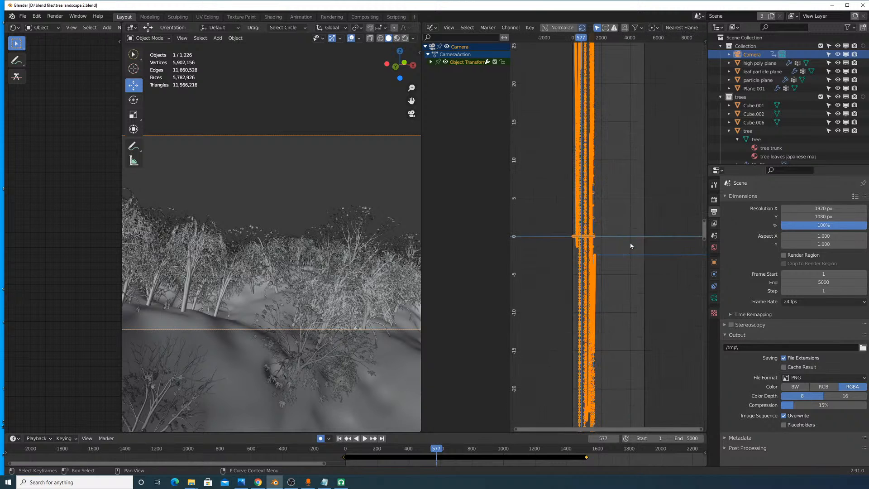
{"action": "scroll", "coordinate": [623, 239], "scroll_direction": "up", "scroll_amount": 5}
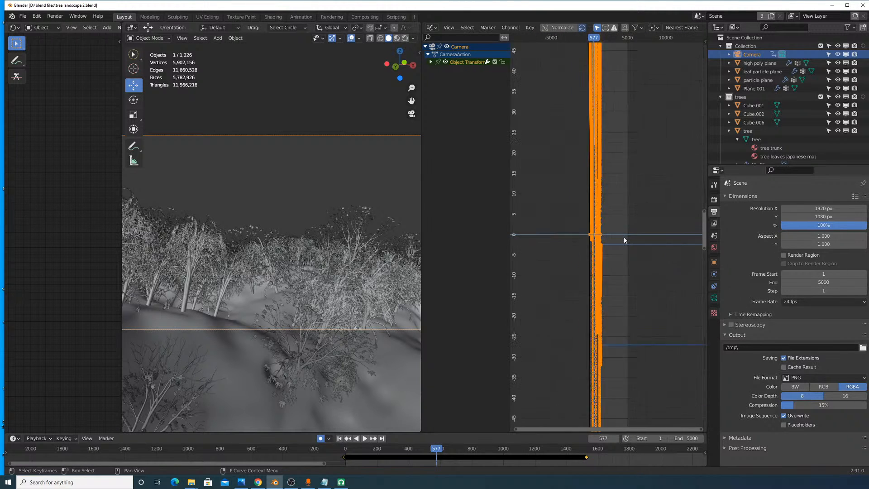
{"action": "scroll", "coordinate": [646, 166], "scroll_direction": "up", "scroll_amount": 8}
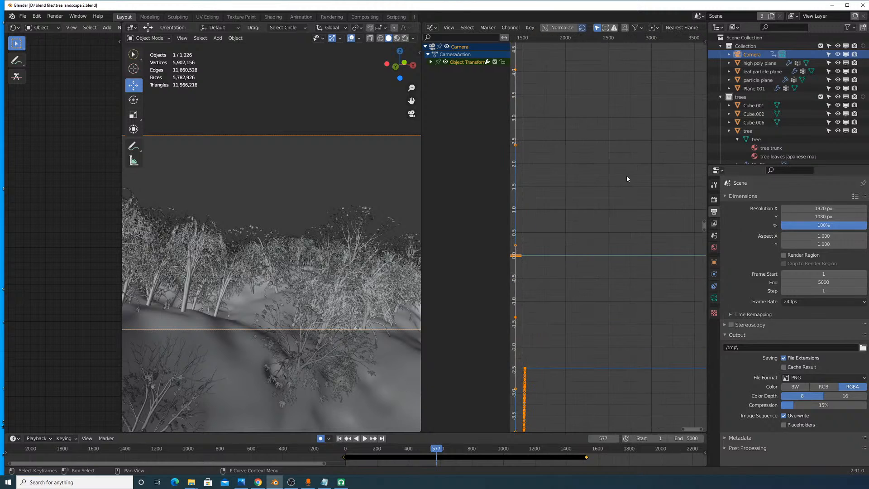
{"action": "middle_click_drag", "start_coordinate": [616, 176], "coordinate": [695, 268]}
Step: Select the CameraAction channel with all its keyframes in the Graph Editor and bring up the keyframe operations
{"action": "left_click", "coordinate": [462, 55]}
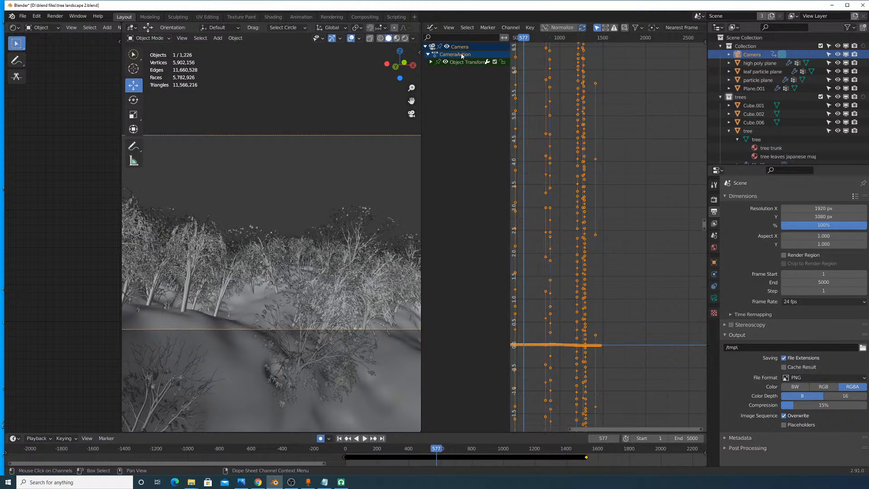
{"action": "scroll", "coordinate": [582, 111], "scroll_direction": "down", "scroll_amount": 5}
{"action": "key", "text": "a"}
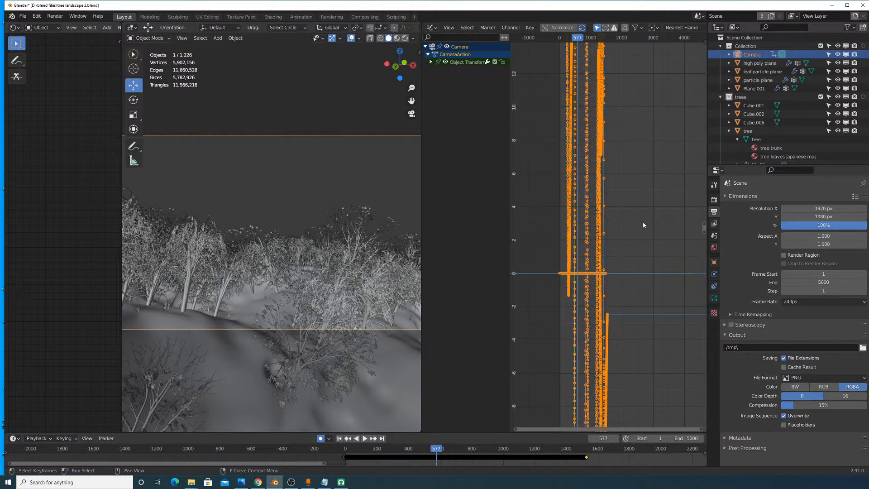
{"action": "scroll", "coordinate": [617, 155], "scroll_direction": "down", "scroll_amount": 6}
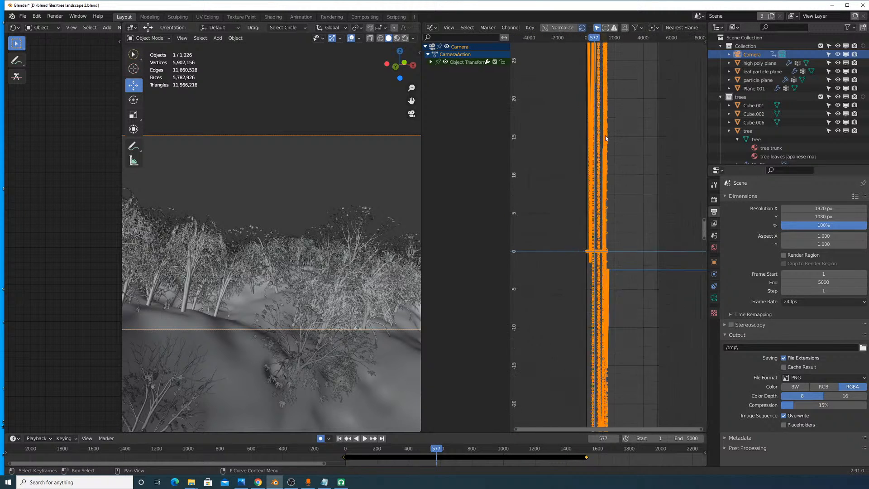
{"action": "left_click", "coordinate": [532, 28]}
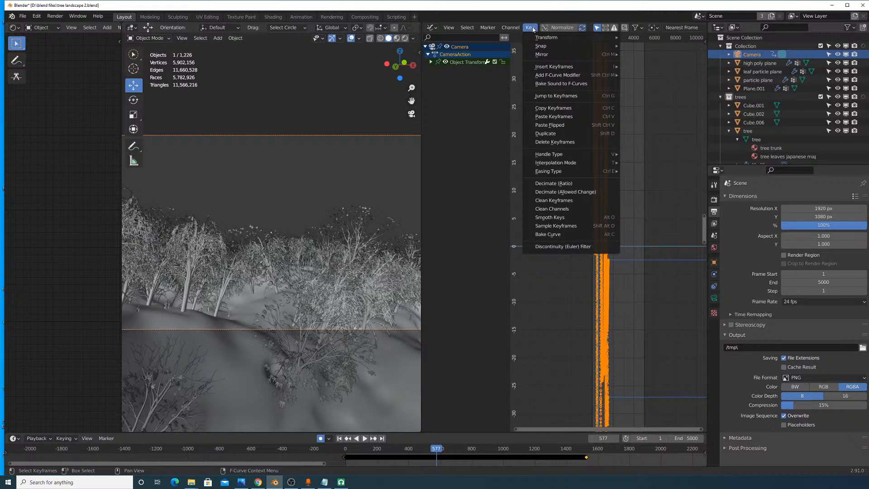
Step: Sample the camera's selected keyframes and inspect the denser keys in the timeline
{"action": "left_click", "coordinate": [573, 226]}
{"action": "scroll", "coordinate": [552, 450], "scroll_direction": "up", "scroll_amount": 5}
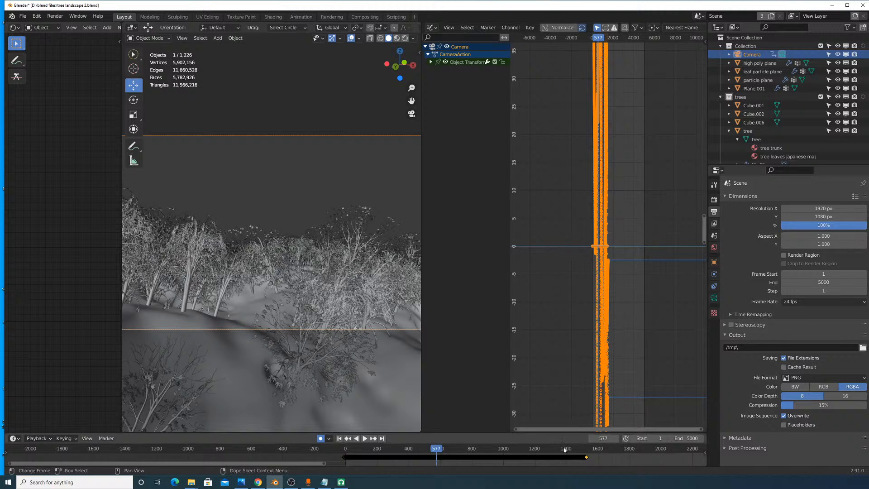
{"action": "scroll", "coordinate": [552, 449], "scroll_direction": "up", "scroll_amount": 8}
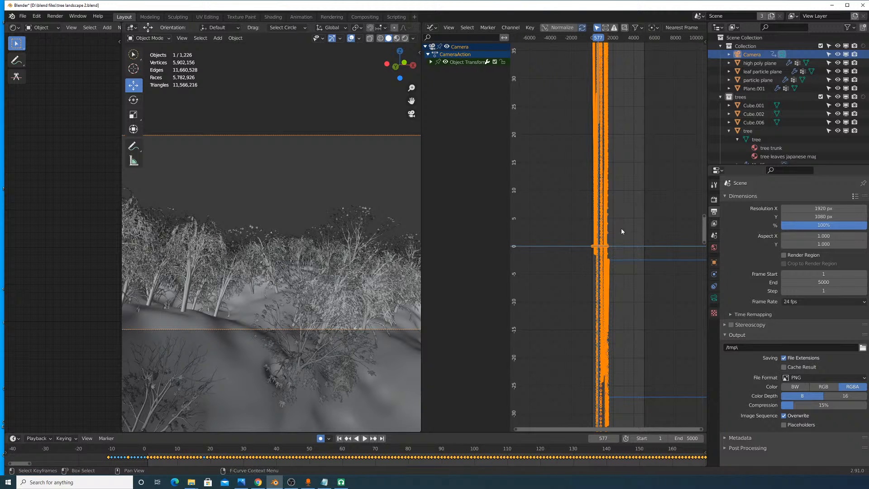
Step: Smooth the camera's selected keyframes in the Graph Editor and save the file
{"action": "scroll", "coordinate": [621, 228], "scroll_direction": "down", "scroll_amount": 6}
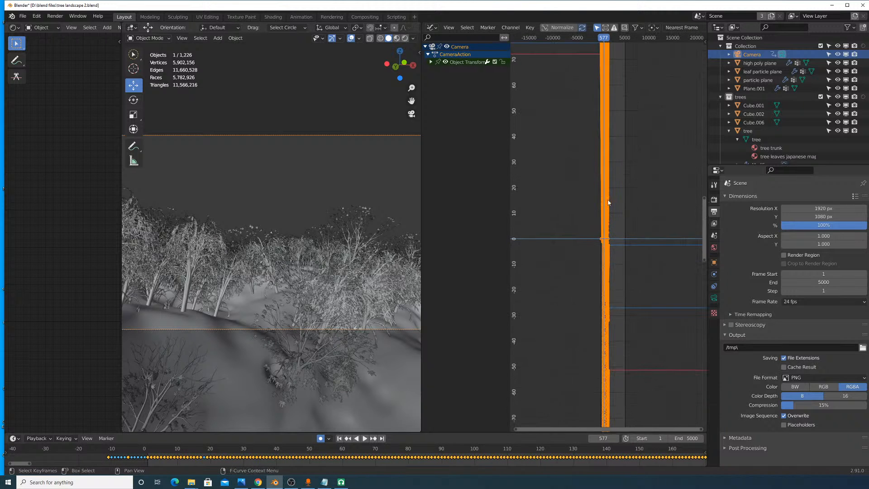
{"action": "left_click", "coordinate": [530, 28]}
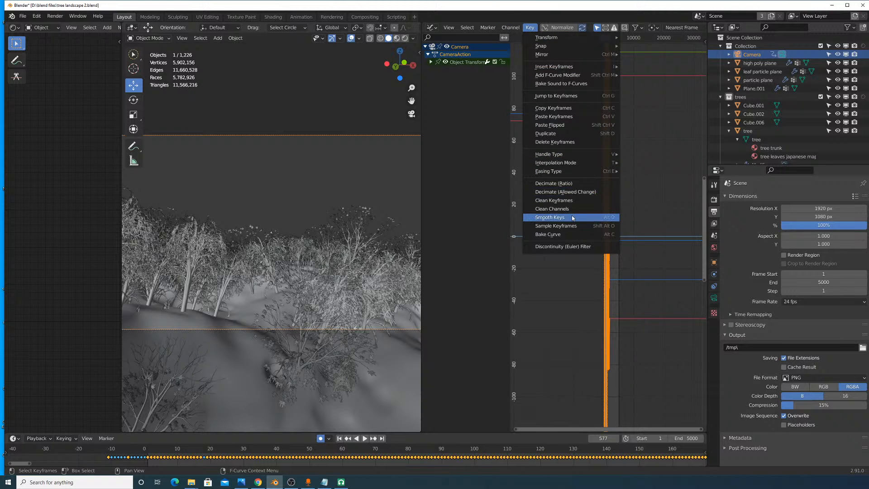
{"action": "left_click", "coordinate": [583, 217]}
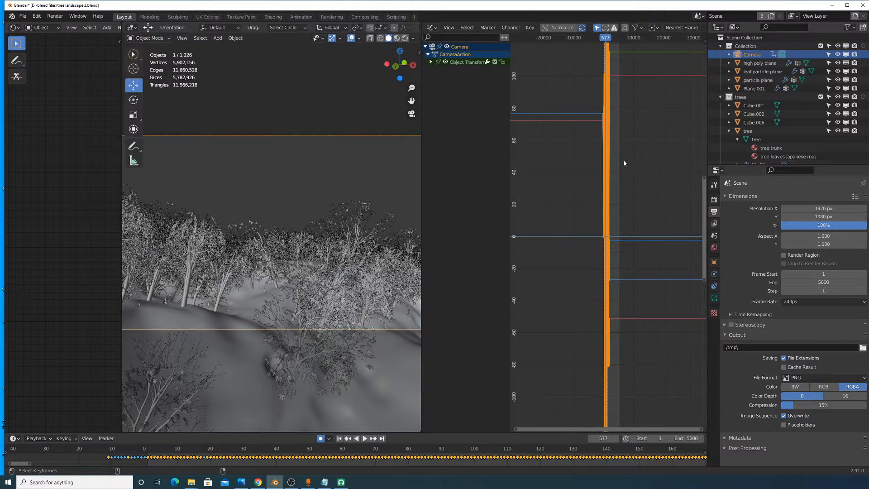
{"action": "scroll", "coordinate": [622, 170], "scroll_direction": "up", "scroll_amount": 10}
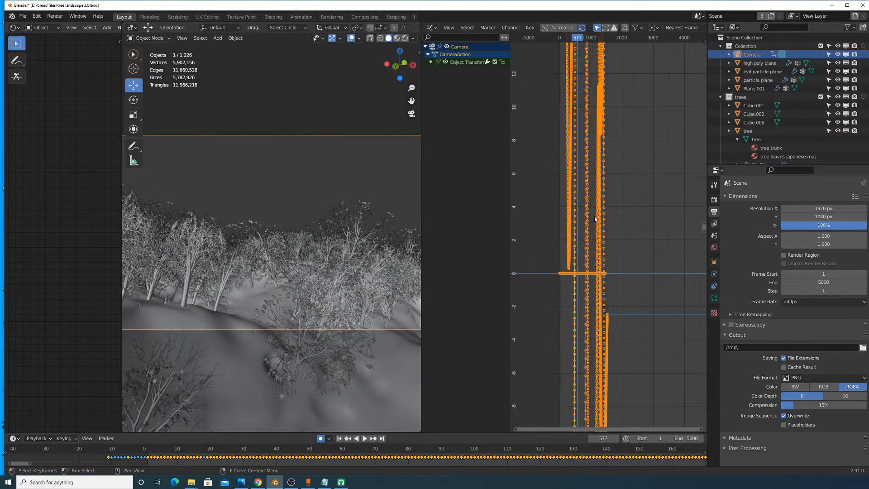
{"action": "left_click", "coordinate": [23, 16]}
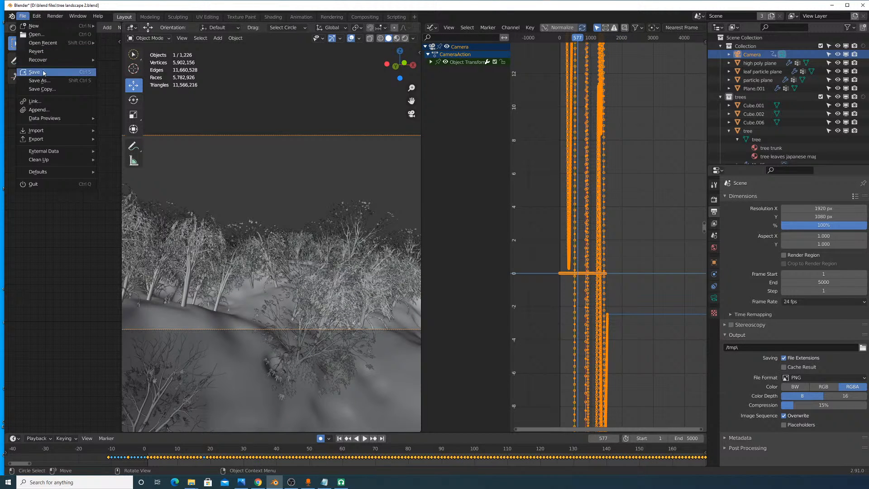
{"action": "left_click", "coordinate": [44, 72]}
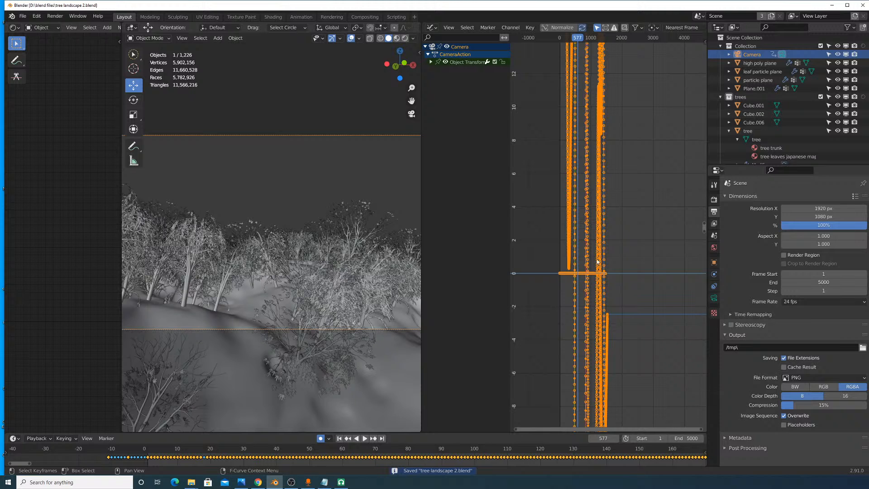
Step: Look over the landscape around the camera from above and return the 3D viewport to the camera's view
{"action": "middle_click_drag", "start_coordinate": [615, 196], "coordinate": [624, 382]}
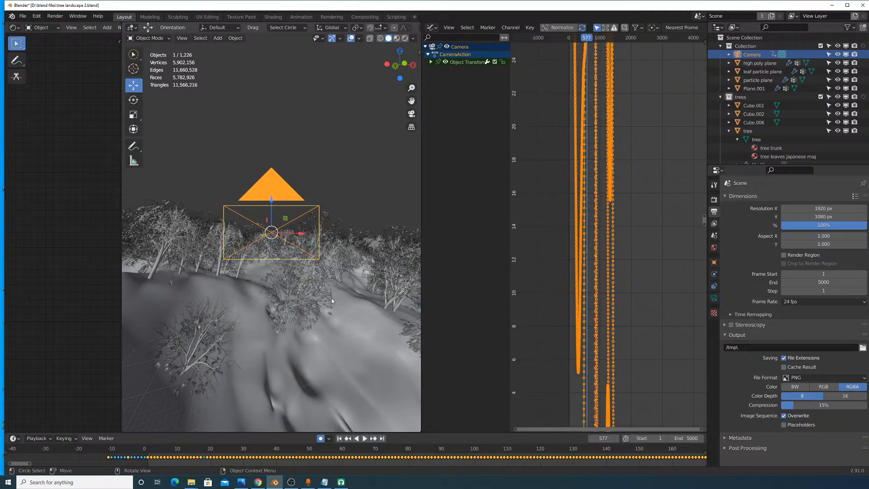
{"action": "scroll", "coordinate": [331, 298], "scroll_direction": "down", "scroll_amount": 5}
{"action": "middle_click_drag", "start_coordinate": [332, 298], "coordinate": [277, 117]}
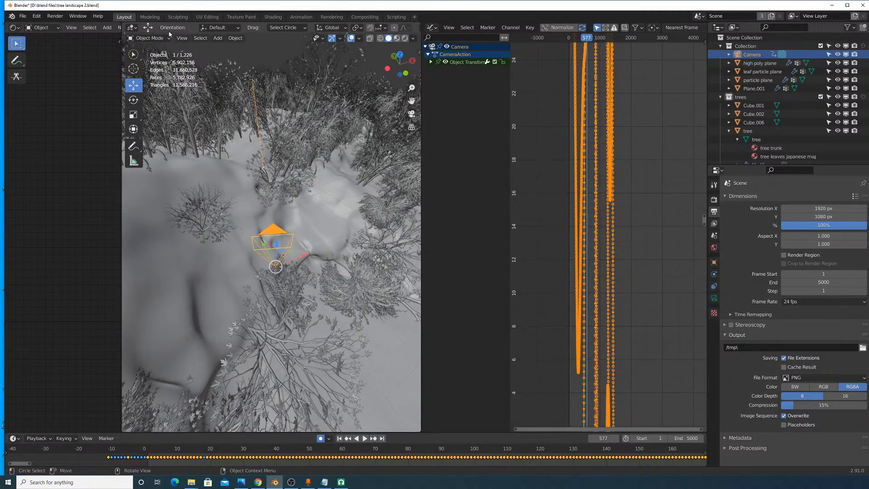
{"action": "left_click", "coordinate": [181, 38]}
{"action": "mouse_move", "coordinate": [194, 119]}
{"action": "left_click", "coordinate": [313, 133]}
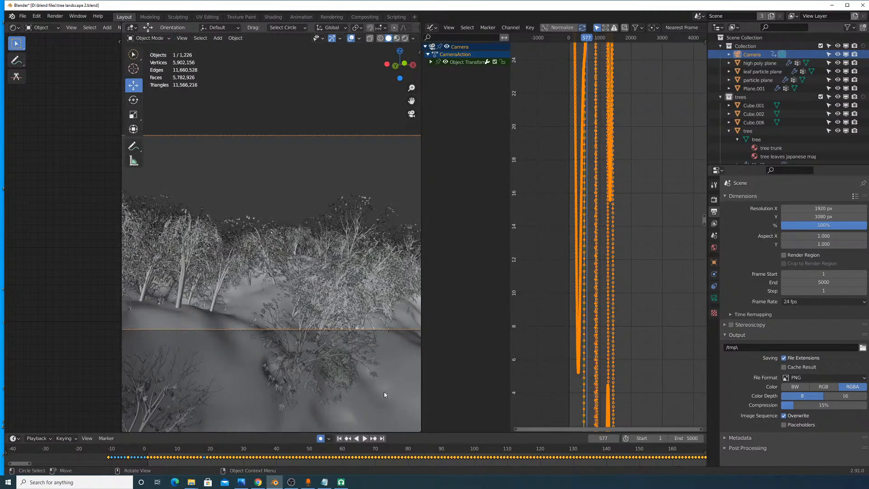
Step: Play the camera animation from frame 20 and widen the 3D viewport over most of the Graph Editor
{"action": "left_click", "coordinate": [364, 438]}
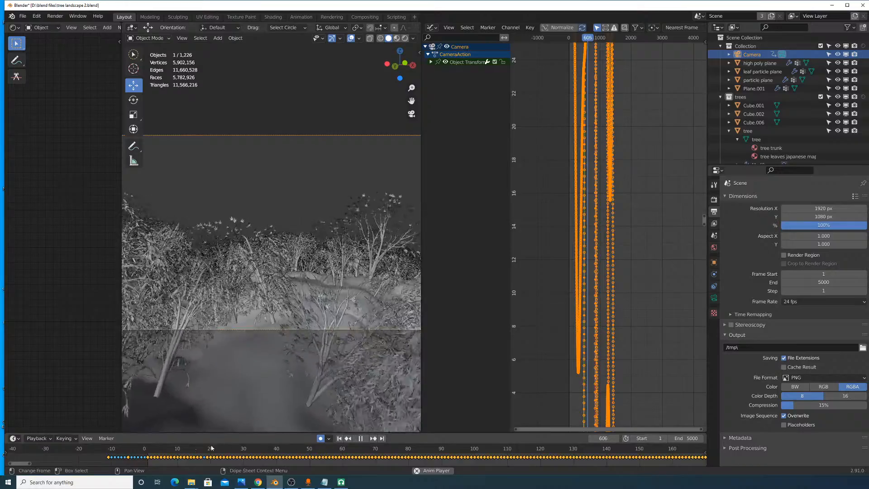
{"action": "left_click", "coordinate": [211, 448]}
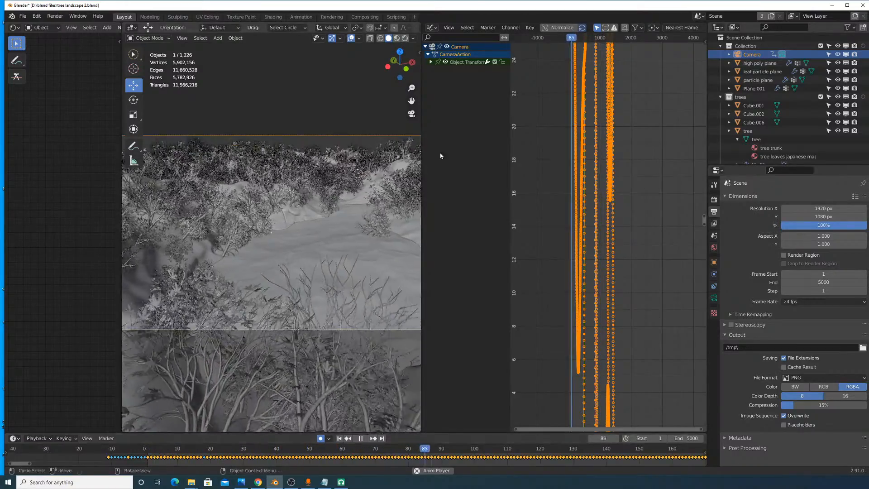
{"action": "left_click_drag", "start_coordinate": [421, 157], "coordinate": [546, 160]}
{"action": "scroll", "coordinate": [363, 195], "scroll_direction": "up", "scroll_amount": 4}
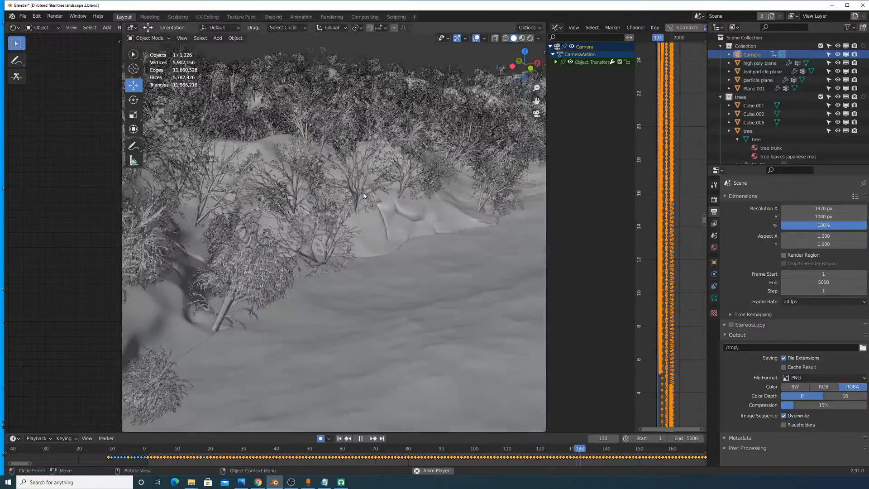
{"action": "scroll", "coordinate": [363, 196], "scroll_direction": "down", "scroll_amount": 3}
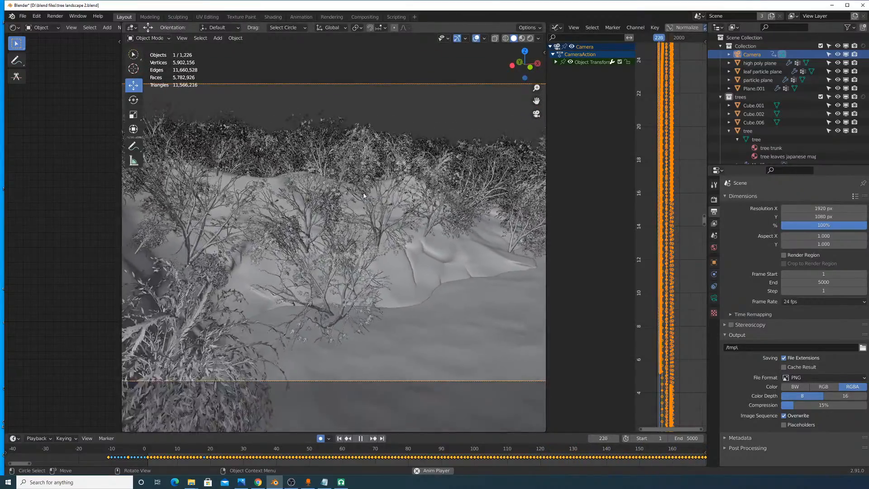
{"action": "left_click_drag", "start_coordinate": [546, 179], "coordinate": [628, 179]}
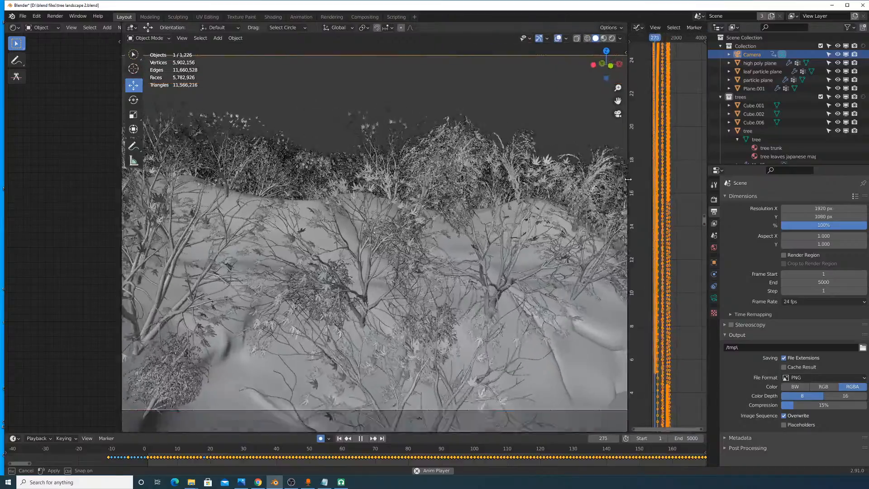
Step: Fit the whole camera frame inside the 3D viewport, review the flight into the triangular tunnel, and stop playback
{"action": "scroll", "coordinate": [504, 184], "scroll_direction": "down", "scroll_amount": 3}
{"action": "scroll", "coordinate": [505, 186], "scroll_direction": "up", "scroll_amount": 2}
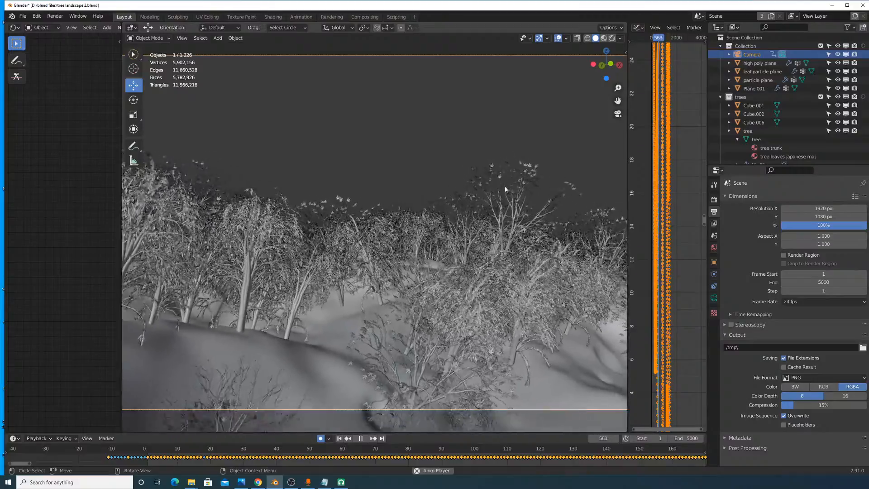
{"action": "scroll", "coordinate": [504, 186], "scroll_direction": "down", "scroll_amount": 2}
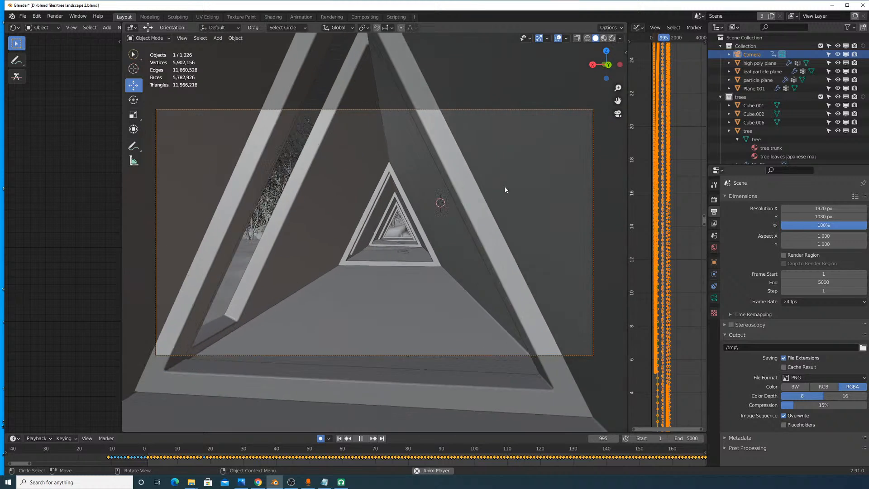
{"action": "key", "text": "space"}
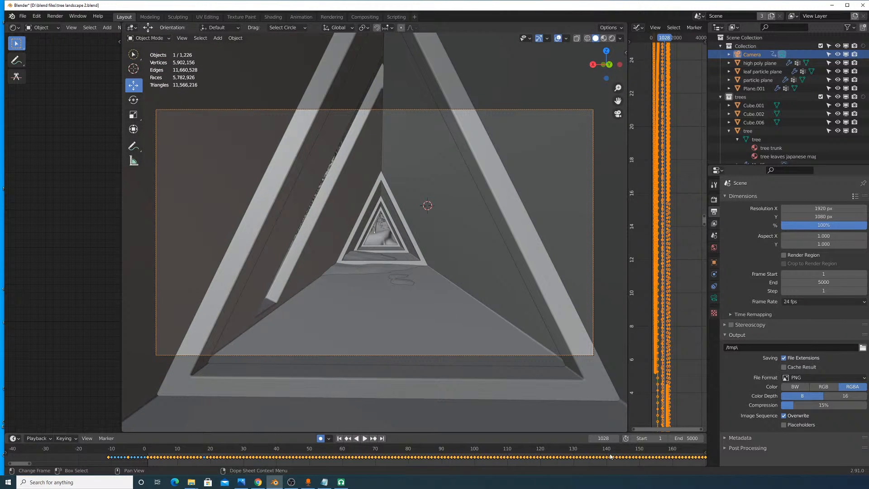
Step: Examine the end of the camera's keyframe range in the timeline and its curves in the Graph Editor
{"action": "scroll", "coordinate": [610, 456], "scroll_direction": "down", "scroll_amount": 10}
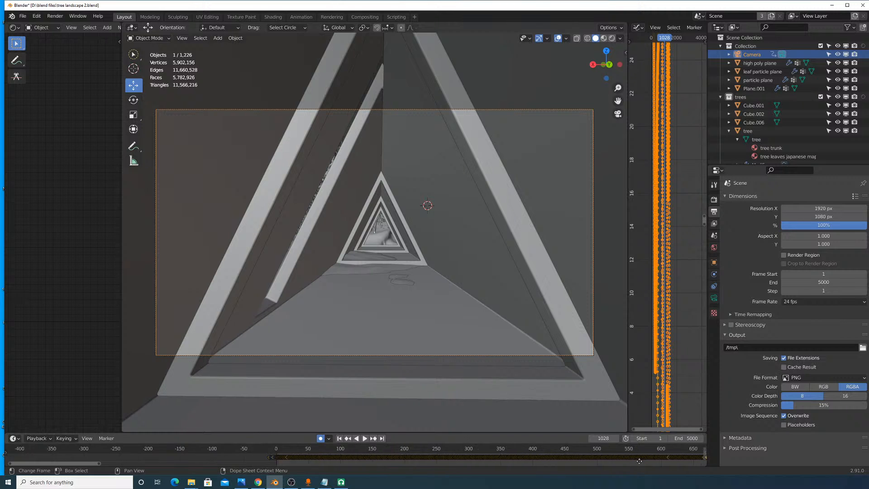
{"action": "middle_click_drag", "start_coordinate": [543, 462], "coordinate": [607, 475]}
{"action": "left_click_drag", "start_coordinate": [602, 462], "coordinate": [229, 460]}
{"action": "key", "text": "Down"}
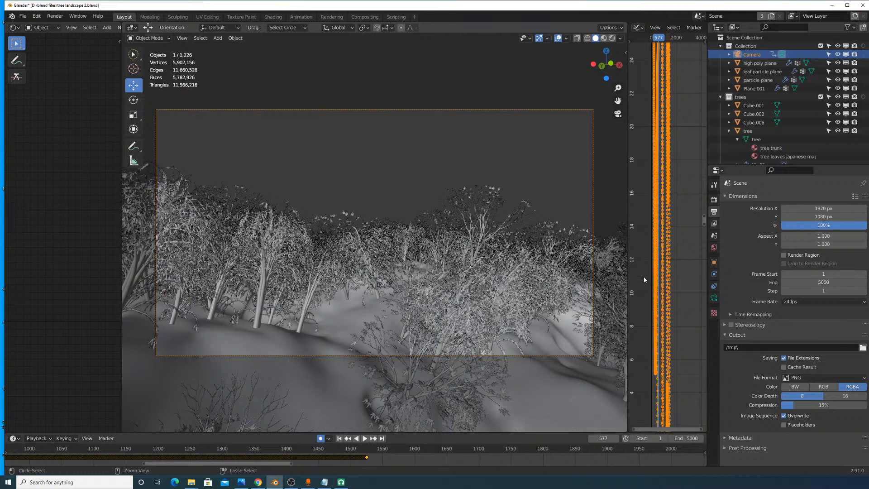
{"action": "scroll", "coordinate": [634, 281], "scroll_direction": "up", "scroll_amount": 1}
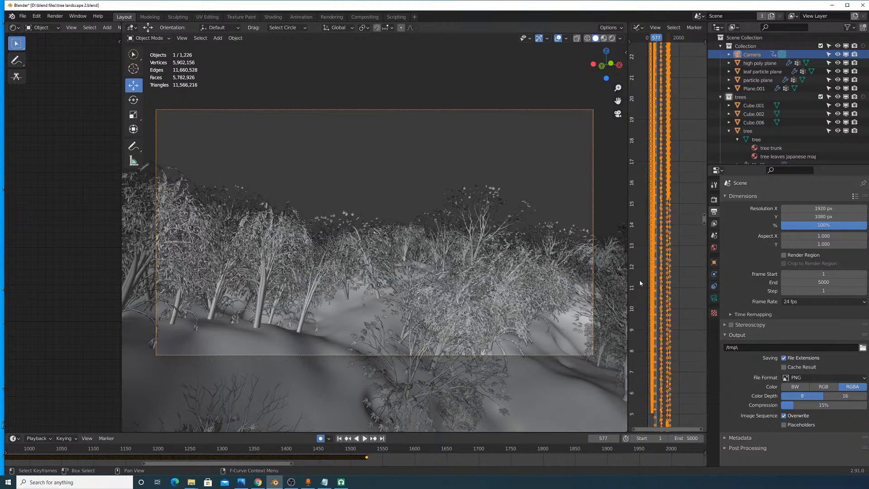
{"action": "scroll", "coordinate": [654, 285], "scroll_direction": "up", "scroll_amount": 2}
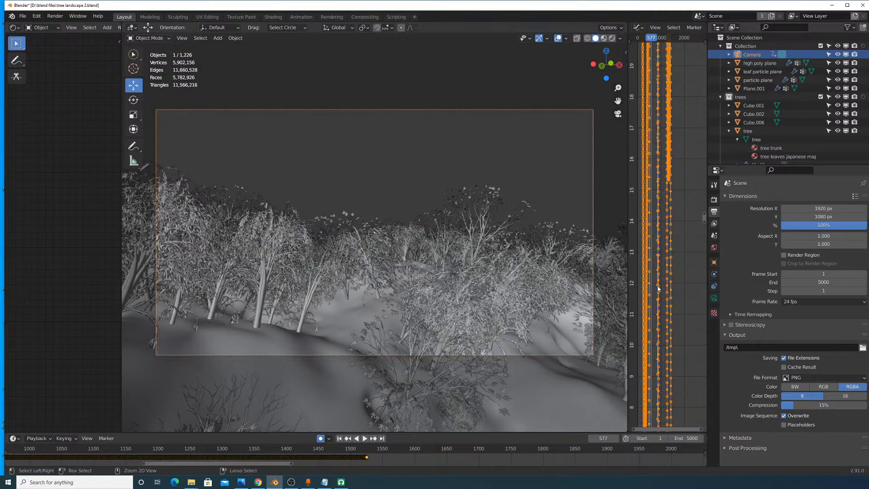
{"action": "scroll", "coordinate": [661, 299], "scroll_direction": "up", "scroll_amount": 2}
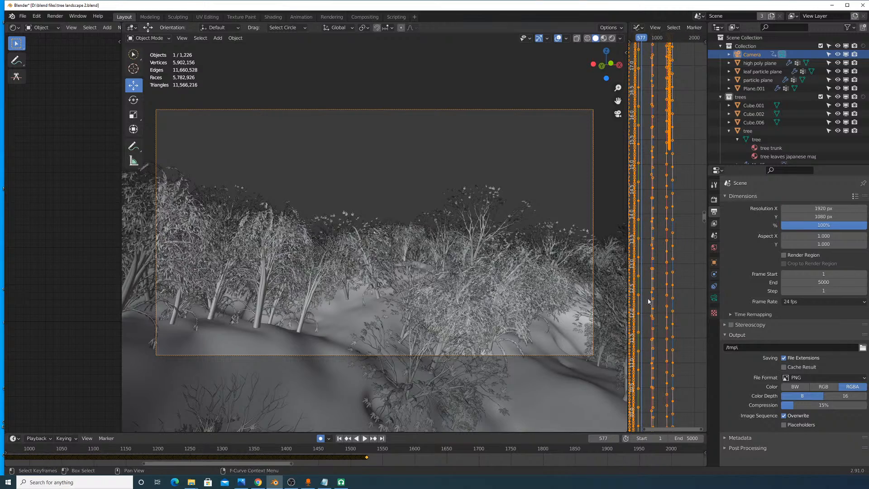
{"action": "scroll", "coordinate": [633, 302], "scroll_direction": "up", "scroll_amount": 2}
{"action": "scroll", "coordinate": [632, 300], "scroll_direction": "down", "scroll_amount": 1}
Step: Replay the camera animation from frame 577, skip ahead to the approach to the triangular tunnel, and stop playback there
{"action": "key", "text": "space"}
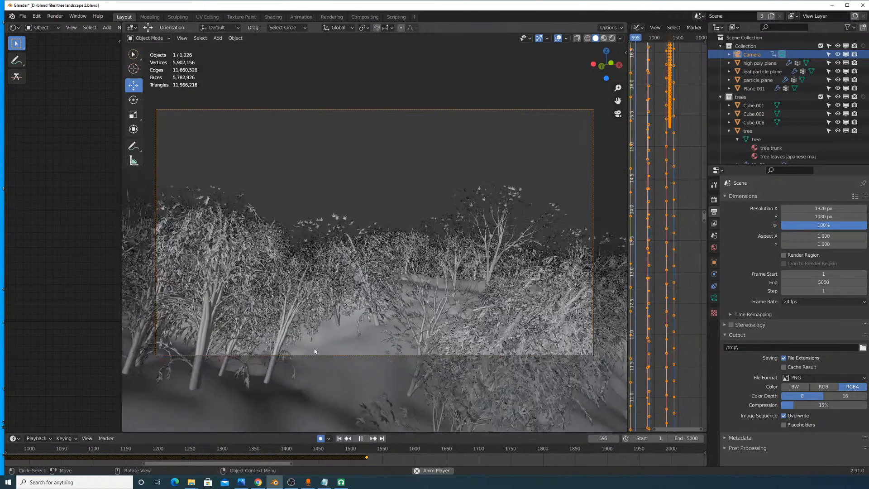
{"action": "scroll", "coordinate": [357, 450], "scroll_direction": "down", "scroll_amount": 3}
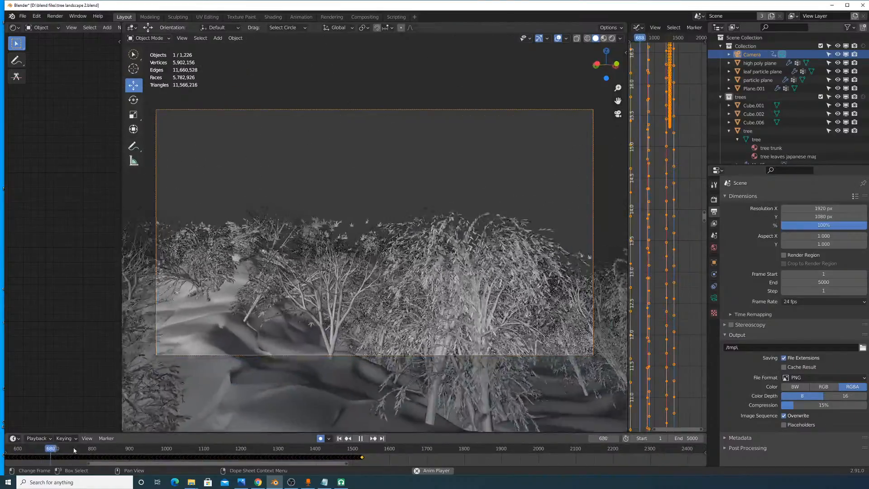
{"action": "scroll", "coordinate": [76, 447], "scroll_direction": "down", "scroll_amount": 3}
{"action": "middle_click_drag", "start_coordinate": [76, 448], "coordinate": [251, 449]}
{"action": "left_click_drag", "start_coordinate": [218, 450], "coordinate": [347, 450]}
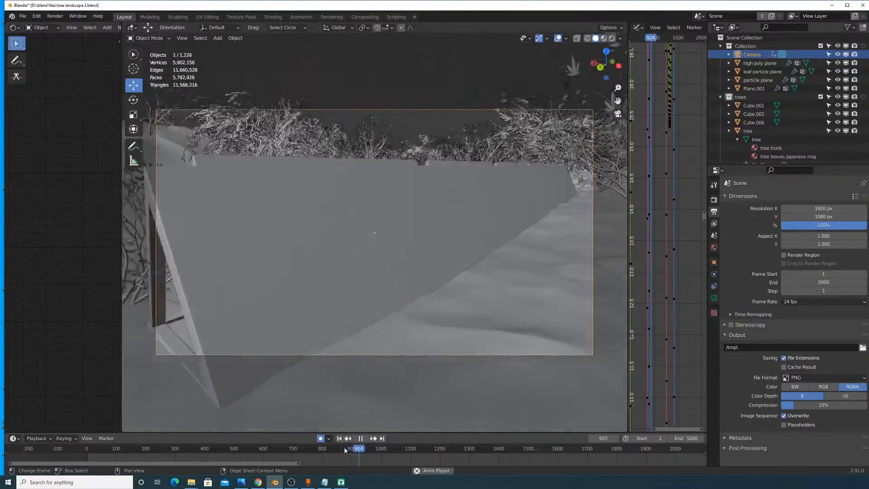
{"action": "left_click", "coordinate": [339, 448]}
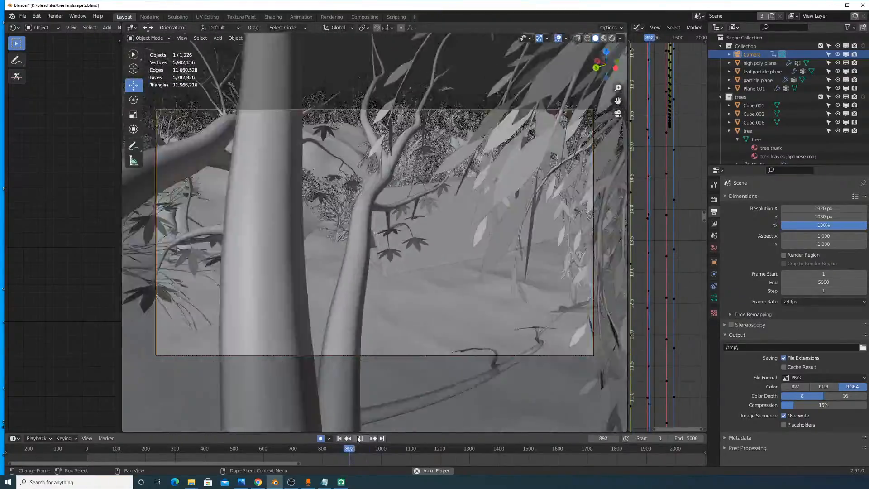
{"action": "left_click", "coordinate": [360, 438]}
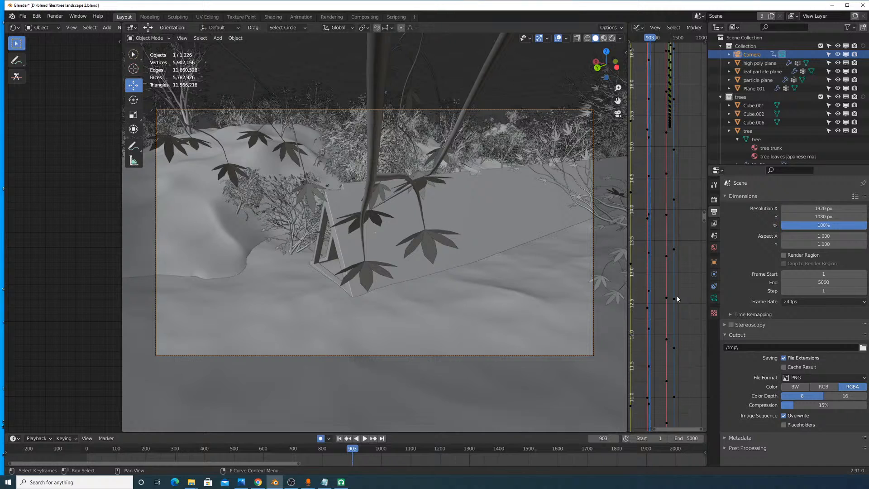
Step: Undo the recent frame jumps and the deselection of the camera's keyframes, going back to frame 577
{"action": "scroll", "coordinate": [677, 296], "scroll_direction": "down", "scroll_amount": 10}
{"action": "key", "text": "ctrl+z"}
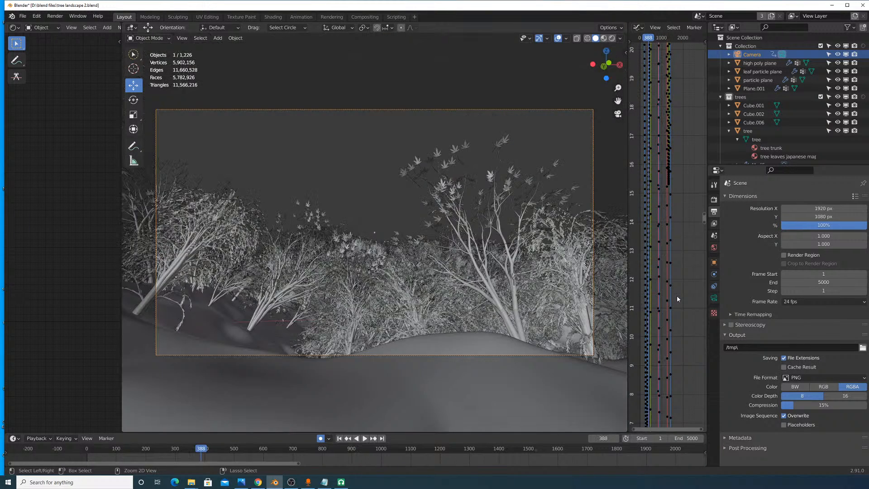
{"action": "key", "text": "ctrl+z"}
{"action": "key", "text": "ctrl+z"}
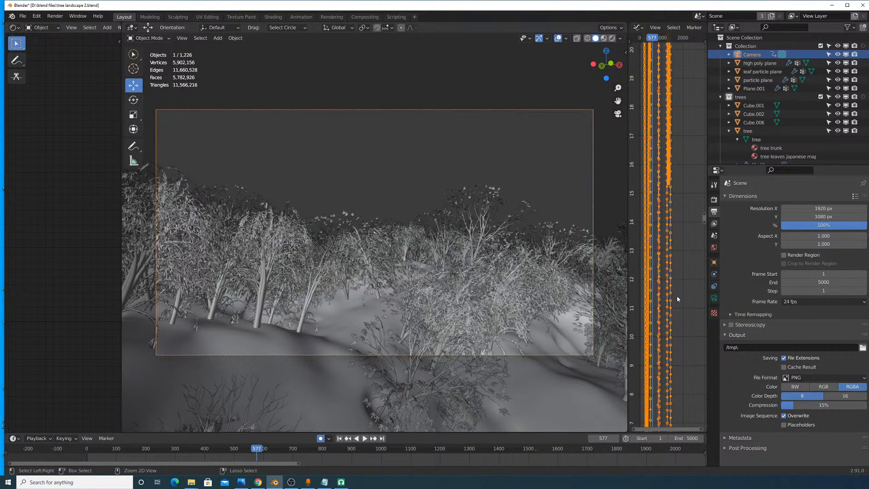
Step: Move the playhead to frame 916 at the triangular tunnel and bring the full keyframe range into view
{"action": "scroll", "coordinate": [677, 297], "scroll_direction": "down", "scroll_amount": 4}
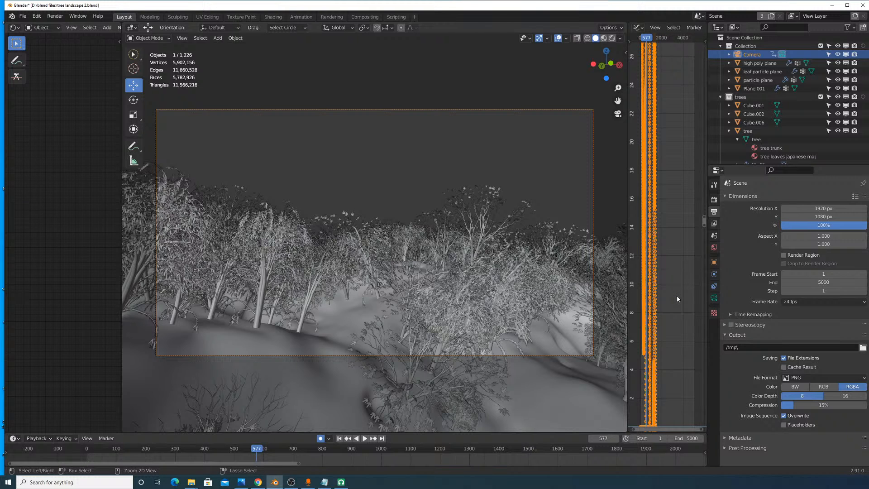
{"action": "scroll", "coordinate": [677, 299], "scroll_direction": "down", "scroll_amount": 3}
{"action": "scroll", "coordinate": [677, 298], "scroll_direction": "up", "scroll_amount": 10}
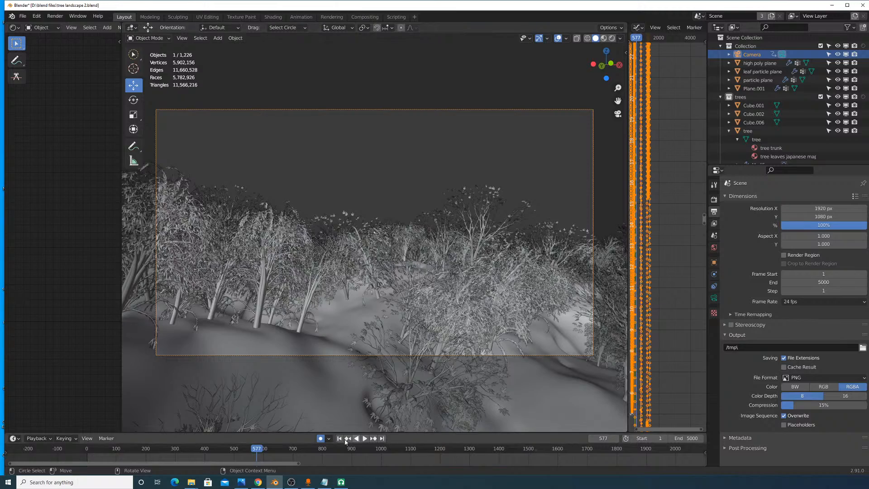
{"action": "left_click_drag", "start_coordinate": [263, 454], "coordinate": [356, 452]}
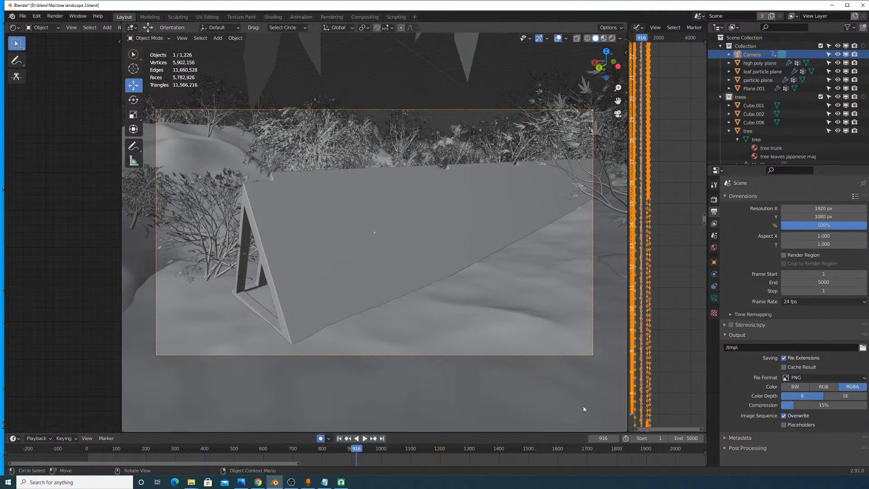
{"action": "middle_click_drag", "start_coordinate": [450, 453], "coordinate": [338, 458]}
{"action": "scroll", "coordinate": [679, 334], "scroll_direction": "down", "scroll_amount": 15}
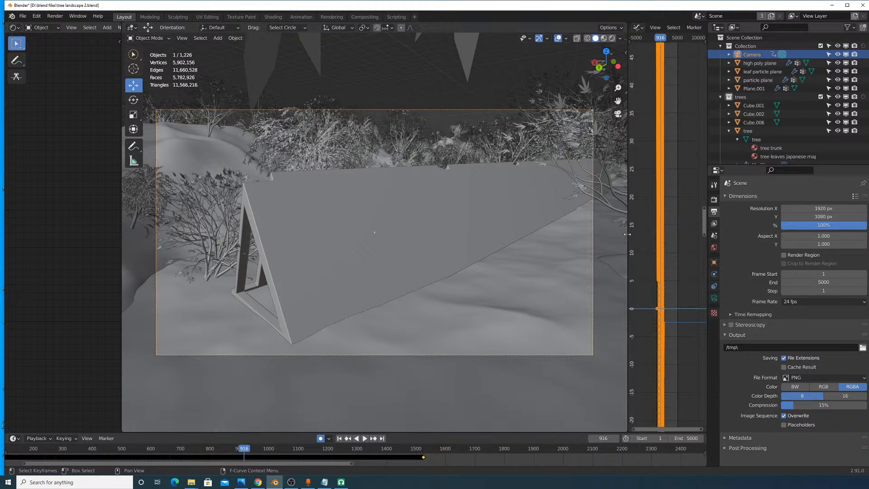
Step: Widen the Graph Editor on both sides to give the camera's animation curves more room
{"action": "left_click_drag", "start_coordinate": [627, 234], "coordinate": [450, 233]}
{"action": "scroll", "coordinate": [572, 229], "scroll_direction": "up", "scroll_amount": 7, "text": "ctrl"}
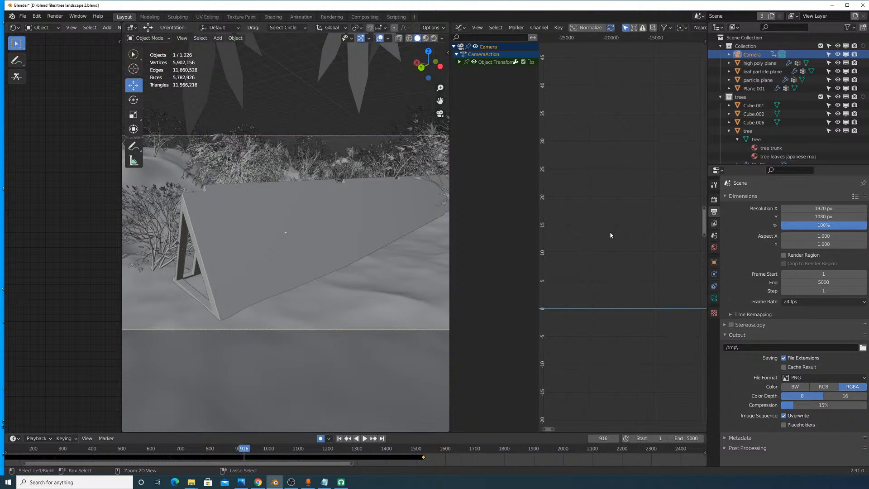
{"action": "scroll", "coordinate": [612, 239], "scroll_direction": "down", "scroll_amount": 14}
{"action": "middle_click_drag", "start_coordinate": [611, 247], "coordinate": [659, 260]}
{"action": "scroll", "coordinate": [659, 260], "scroll_direction": "up", "scroll_amount": 3, "text": "ctrl"}
{"action": "scroll", "coordinate": [663, 261], "scroll_direction": "down", "scroll_amount": 8}
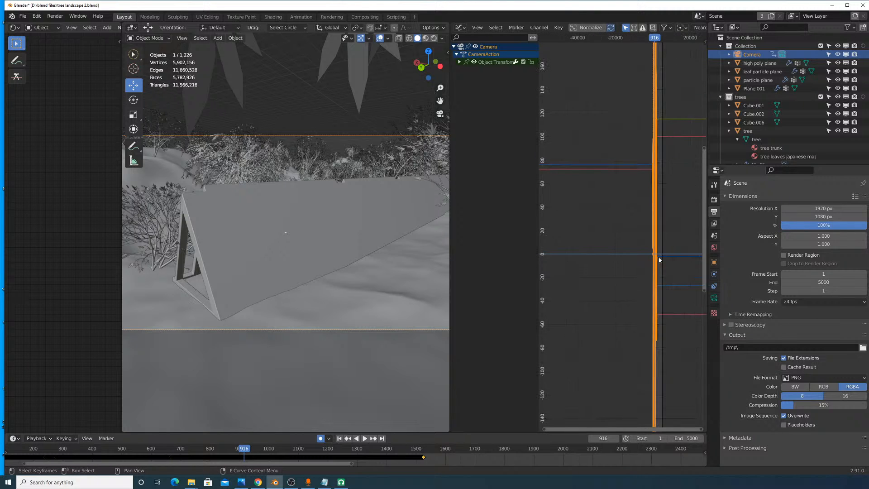
{"action": "scroll", "coordinate": [666, 264], "scroll_direction": "down", "scroll_amount": 3}
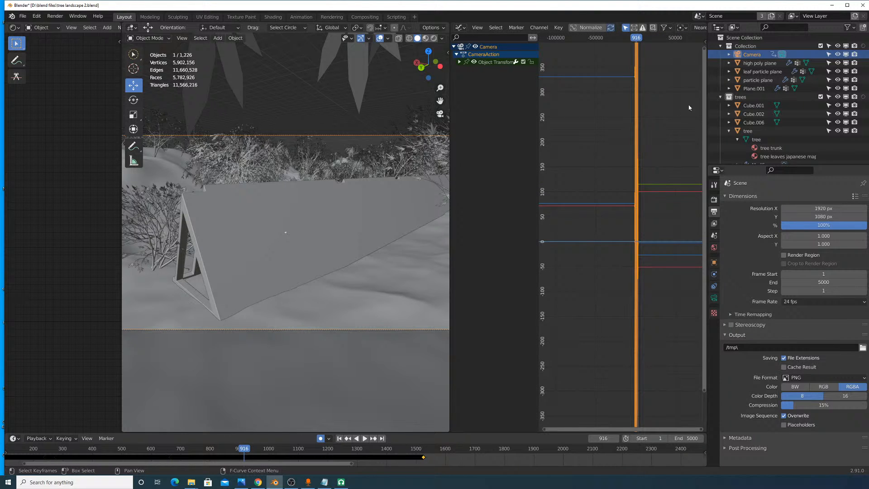
{"action": "left_click_drag", "start_coordinate": [707, 105], "coordinate": [762, 104]}
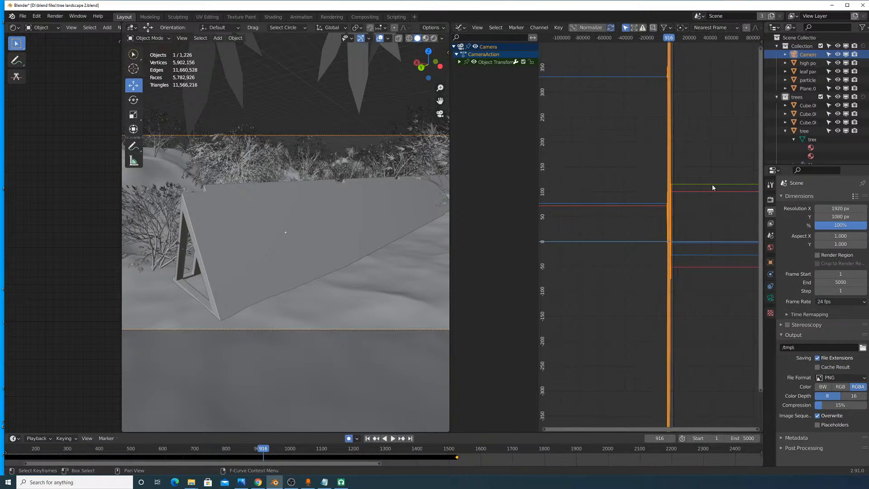
Step: Try to scale the selected camera keyframes along the Y axis in the Graph Editor
{"action": "key", "text": "s"}
{"action": "key", "text": "y"}
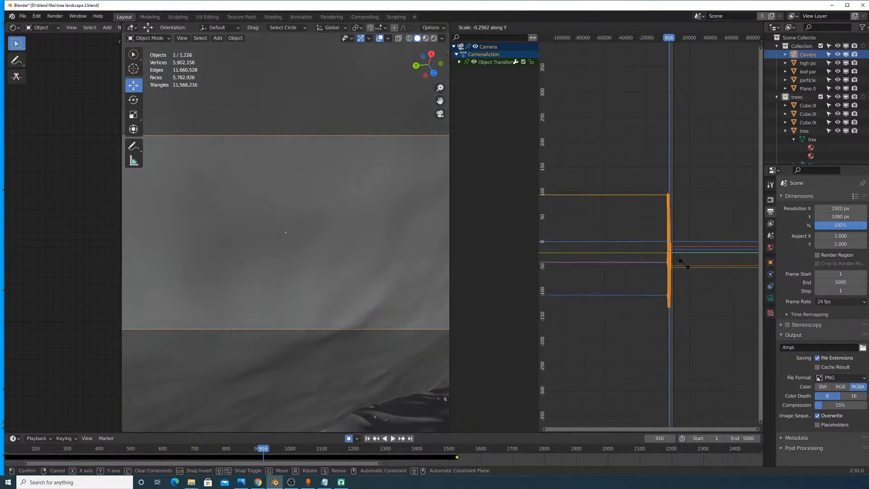
{"action": "right_click", "coordinate": [724, 192]}
{"action": "scroll", "coordinate": [694, 156], "scroll_direction": "down", "scroll_amount": 3}
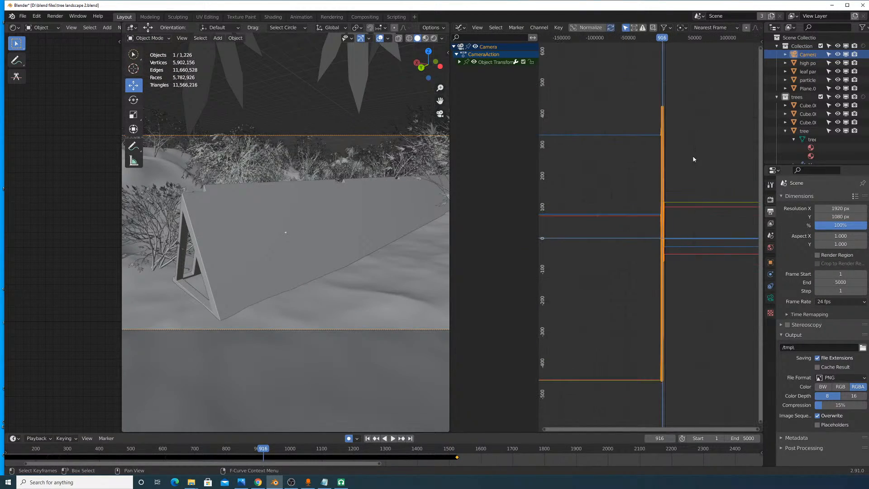
{"action": "left_click", "coordinate": [598, 122]}
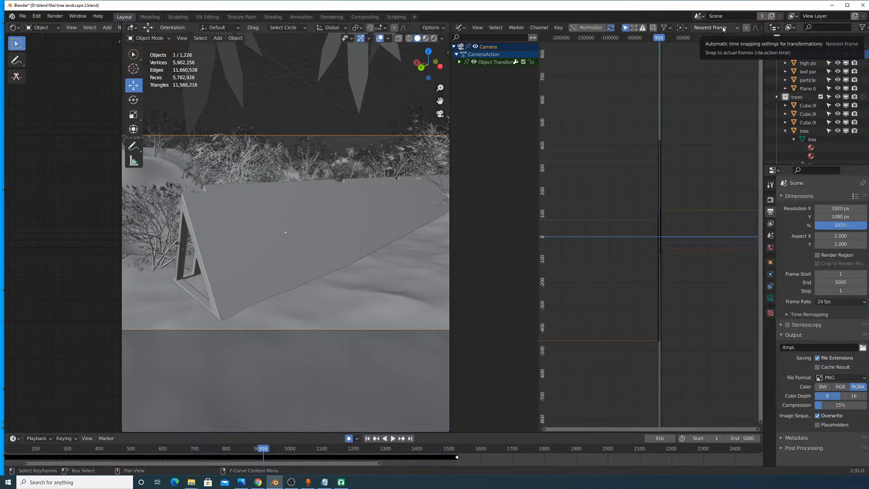
Step: Try to scale all of the camera's keyframes along the X axis in the Graph Editor
{"action": "scroll", "coordinate": [725, 224], "scroll_direction": "up", "scroll_amount": 7}
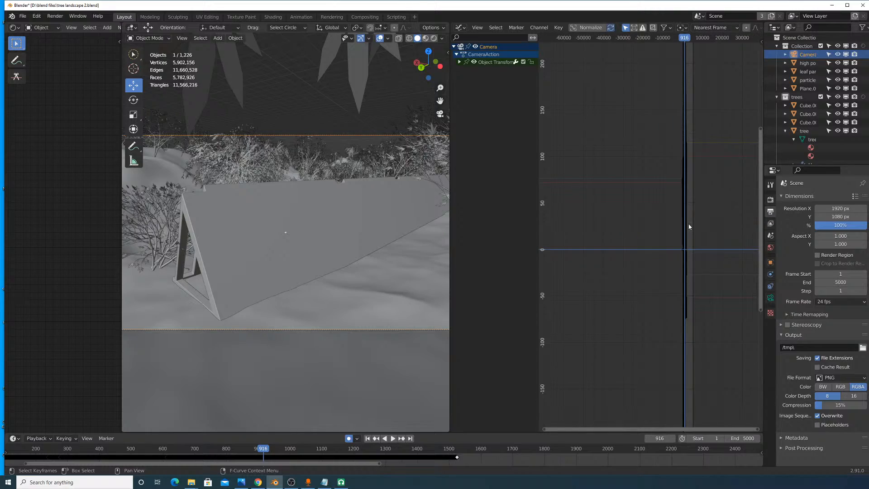
{"action": "key", "text": "a"}
{"action": "key", "text": "s"}
{"action": "key", "text": "x"}
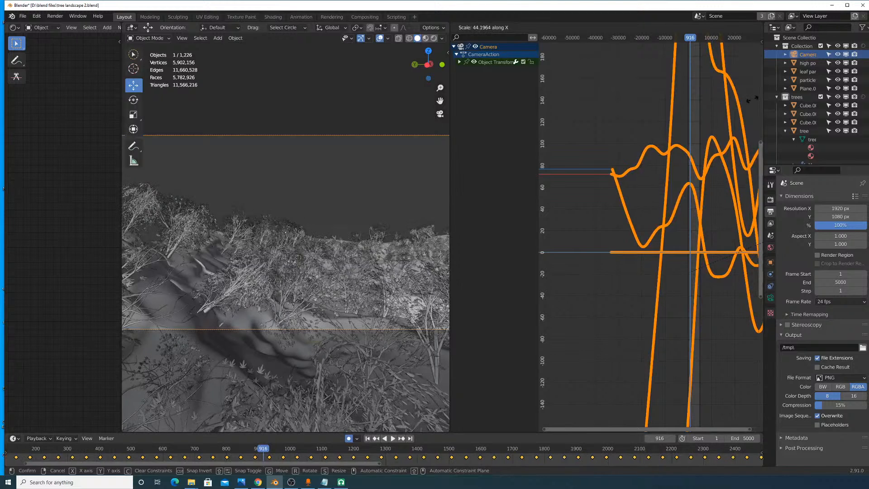
{"action": "left_click", "coordinate": [583, 54]}
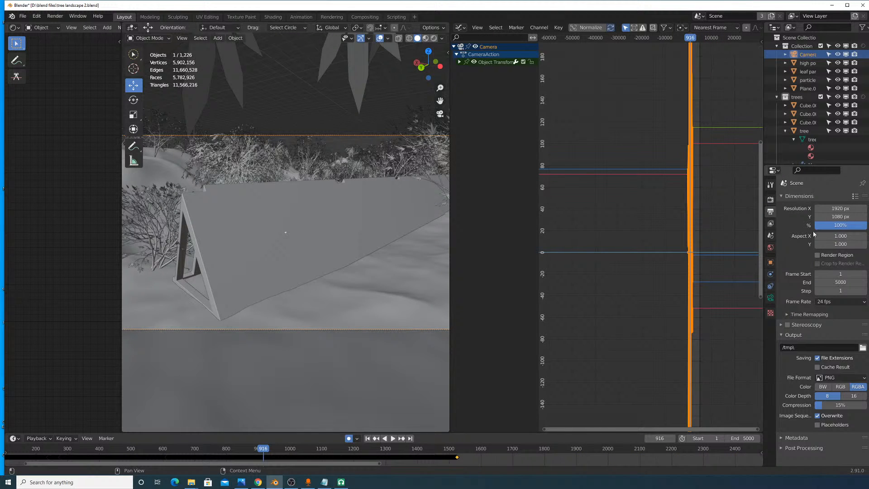
{"action": "mouse_move", "coordinate": [840, 282]}
{"action": "left_mouse_down"}
{"action": "mouse_move", "coordinate": [822, 282]}
{"action": "mouse_move", "coordinate": [851, 282]}
{"action": "left_mouse_up"}
{"action": "right_click", "coordinate": [840, 282]}
Step: Adjust the Graph Editor's visible value range so the full height of the camera's curves fits in view
{"action": "scroll", "coordinate": [735, 231], "scroll_direction": "up", "scroll_amount": 7}
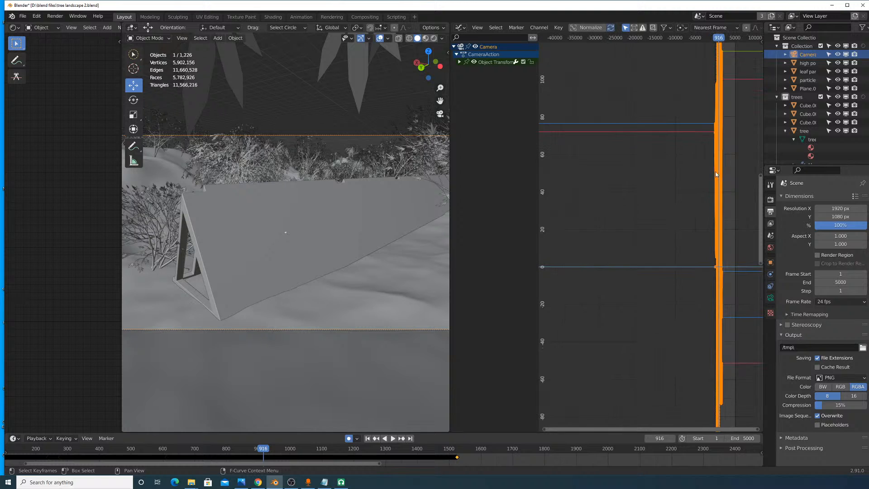
{"action": "middle_click_drag", "start_coordinate": [715, 175], "coordinate": [682, 185]}
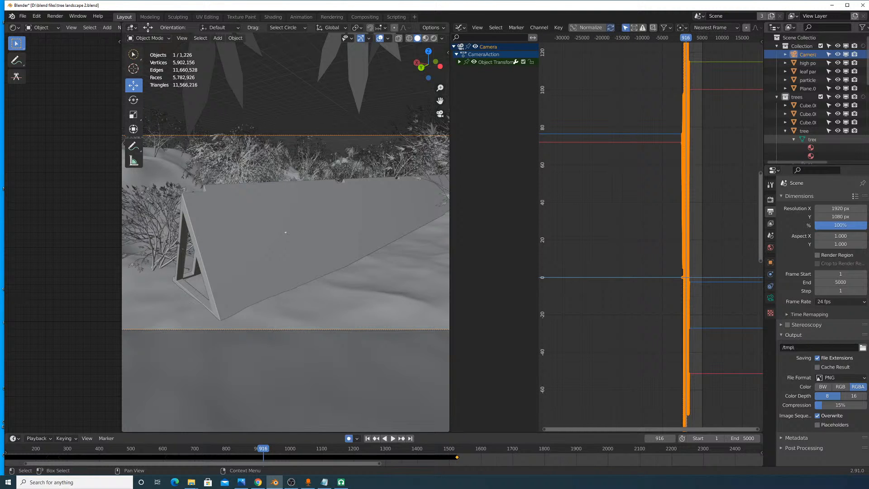
{"action": "key", "text": "alt+Tab"}
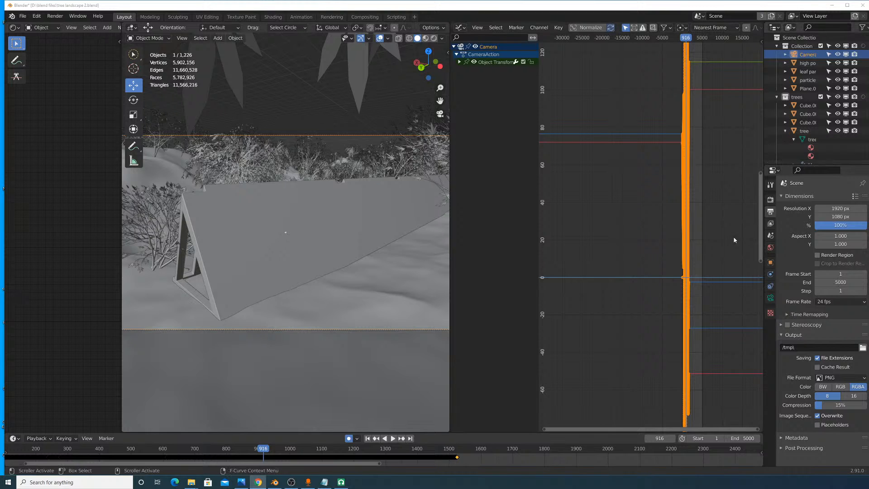
{"action": "left_click_drag", "start_coordinate": [761, 185], "coordinate": [768, 21]}
{"action": "left_click_drag", "start_coordinate": [762, 264], "coordinate": [762, 422]}
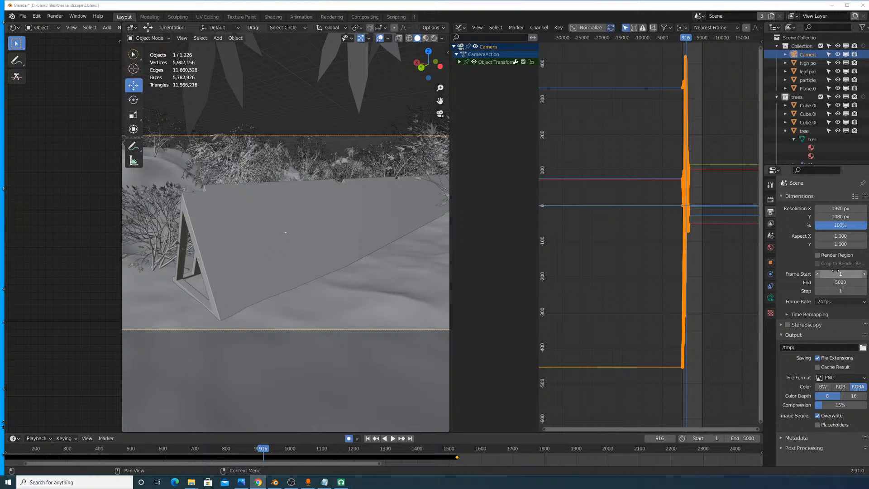
{"action": "left_click_drag", "start_coordinate": [759, 104], "coordinate": [760, 64]}
{"action": "scroll", "coordinate": [695, 221], "scroll_direction": "up", "scroll_amount": 4}
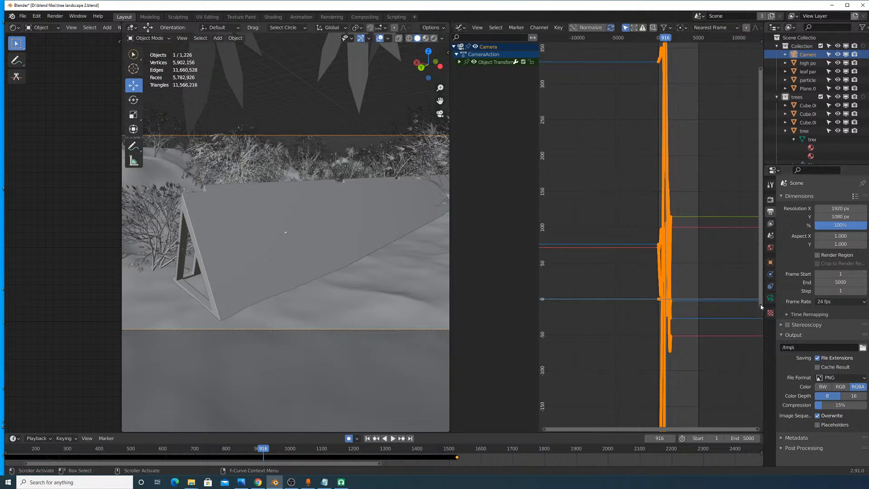
{"action": "left_click_drag", "start_coordinate": [760, 307], "coordinate": [759, 487]}
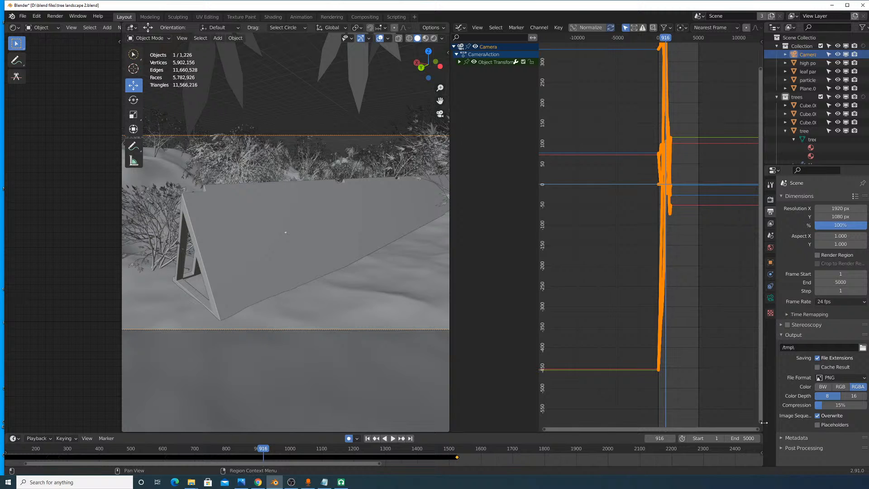
{"action": "left_click_drag", "start_coordinate": [760, 423], "coordinate": [761, 466]}
{"action": "left_click_drag", "start_coordinate": [761, 423], "coordinate": [758, 466]}
{"action": "left_click_drag", "start_coordinate": [760, 422], "coordinate": [760, 455]}
{"action": "scroll", "coordinate": [689, 161], "scroll_direction": "up", "scroll_amount": 1}
{"action": "middle_click_drag", "start_coordinate": [689, 161], "coordinate": [695, 267]}
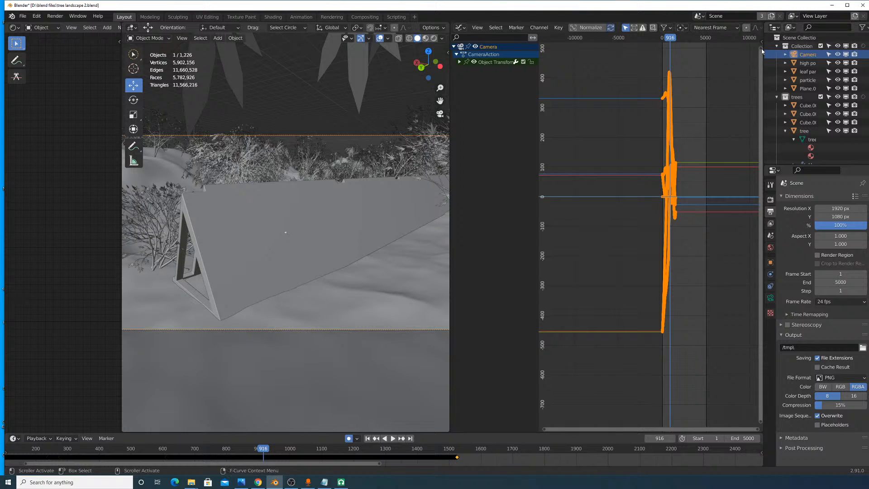
{"action": "mouse_move", "coordinate": [761, 51]}
{"action": "left_mouse_down"}
{"action": "mouse_move", "coordinate": [762, 27]}
{"action": "mouse_move", "coordinate": [761, 44]}
{"action": "left_mouse_up"}
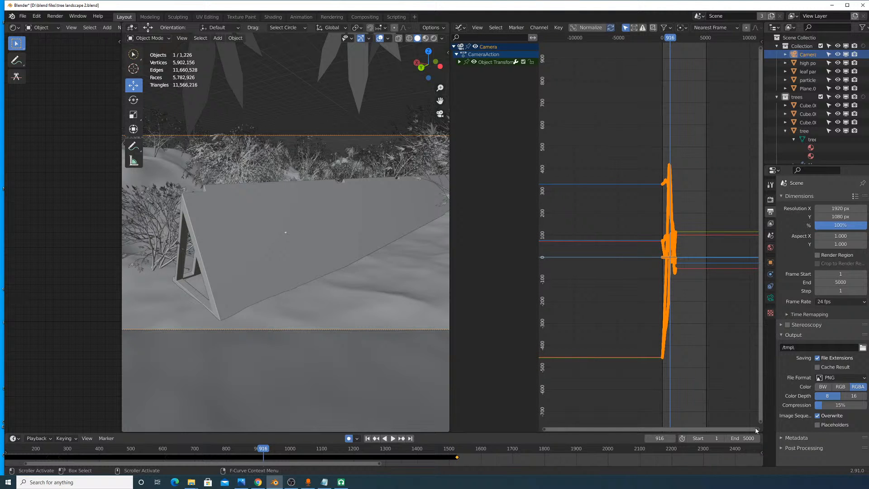
Step: Stretch the Graph Editor's time scale to spread out the camera's curves around frame 916
{"action": "left_click_drag", "start_coordinate": [756, 430], "coordinate": [648, 436]}
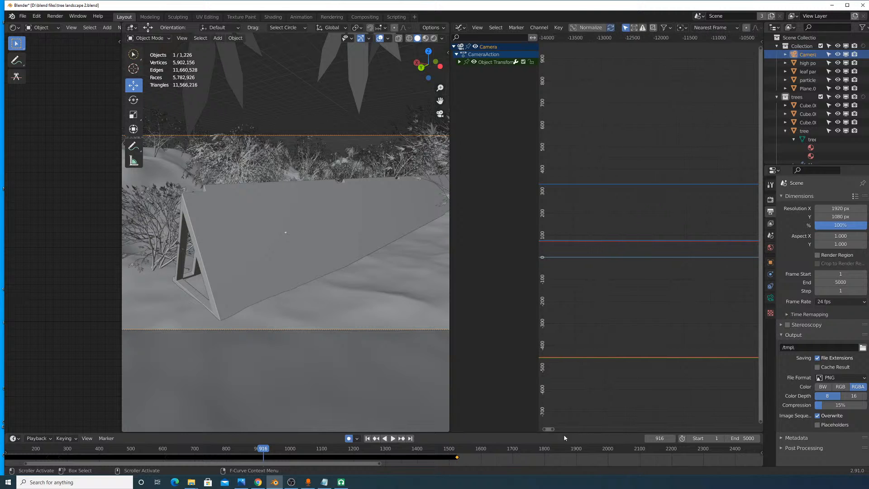
{"action": "middle_click_drag", "start_coordinate": [669, 350], "coordinate": [563, 369]}
{"action": "scroll", "coordinate": [734, 346], "scroll_direction": "down", "scroll_amount": 8}
{"action": "scroll", "coordinate": [607, 291], "scroll_direction": "up", "scroll_amount": 5}
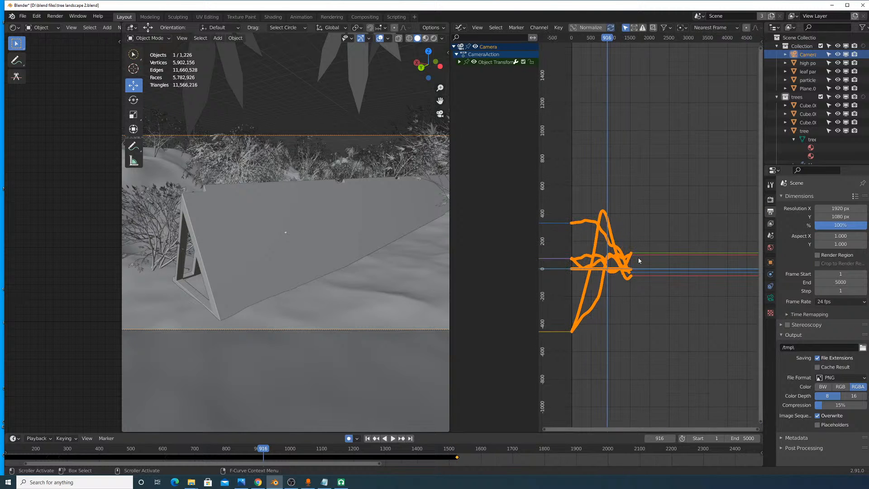
{"action": "left_click_drag", "start_coordinate": [760, 419], "coordinate": [760, 464]}
{"action": "left_click_drag", "start_coordinate": [754, 430], "coordinate": [692, 429]}
{"action": "middle_click_drag", "start_coordinate": [678, 316], "coordinate": [583, 326]}
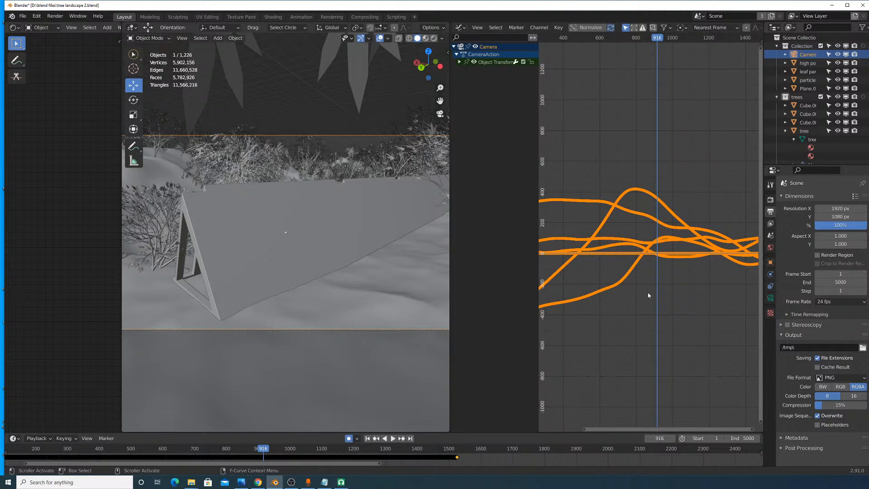
Step: Deselect the camera's keyframes and play the tunnel approach briefly from frame 914, stopping at frame 920
{"action": "left_click", "coordinate": [653, 276]}
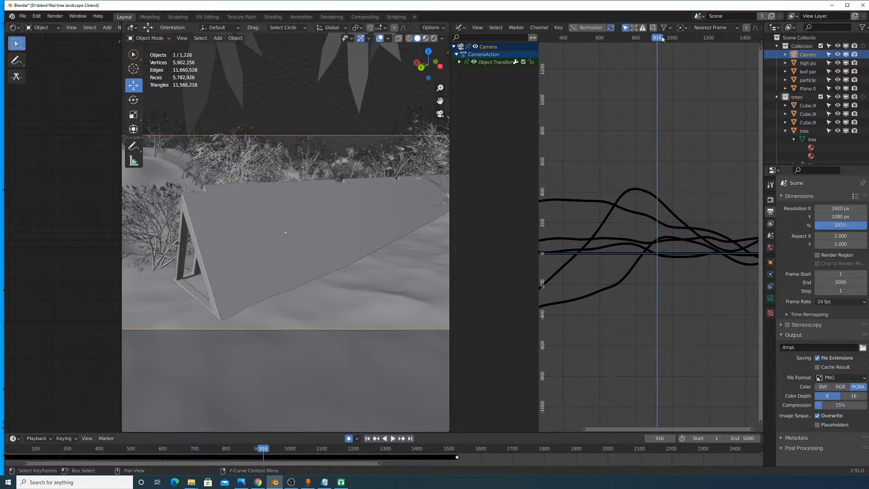
{"action": "mouse_move", "coordinate": [662, 40]}
{"action": "left_mouse_down"}
{"action": "mouse_move", "coordinate": [646, 39]}
{"action": "mouse_move", "coordinate": [657, 43]}
{"action": "left_mouse_up"}
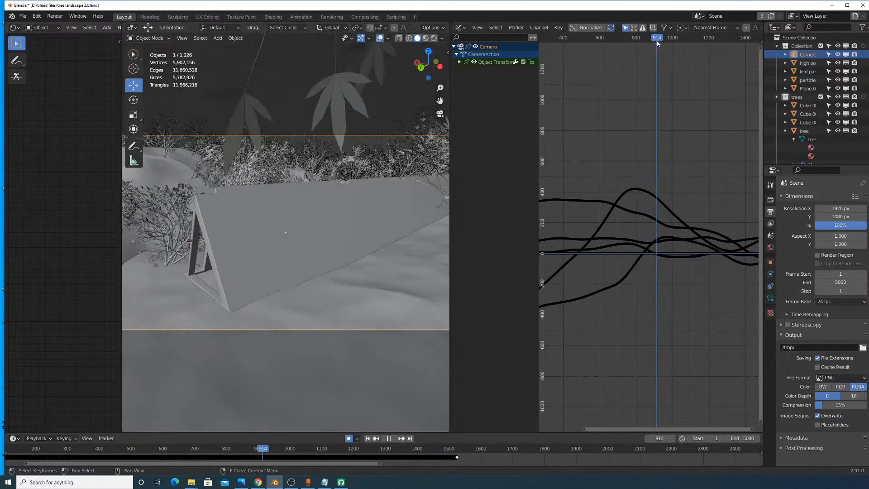
{"action": "key", "text": "space"}
Step: Try to move the camera keyframes around frame 920 with proportional editing at a small influence size
{"action": "scroll", "coordinate": [661, 223], "scroll_direction": "up", "scroll_amount": 1}
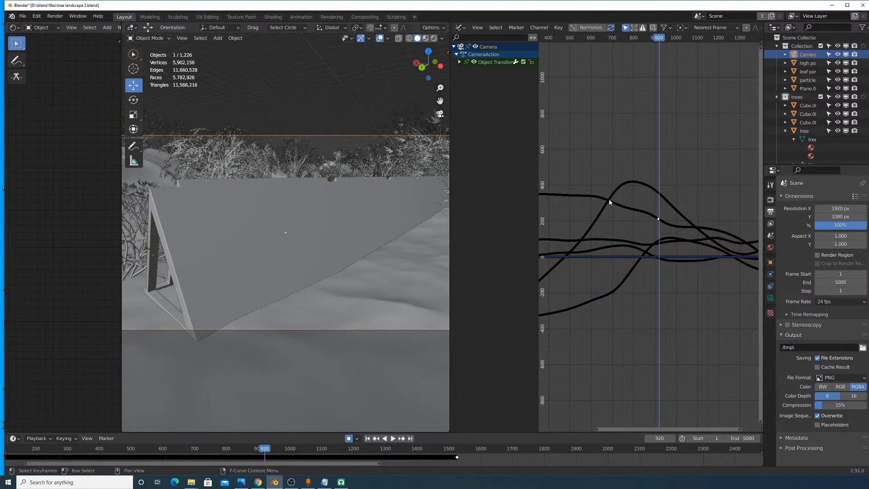
{"action": "scroll", "coordinate": [673, 221], "scroll_direction": "up", "scroll_amount": 2}
{"action": "scroll", "coordinate": [670, 217], "scroll_direction": "up", "scroll_amount": 1}
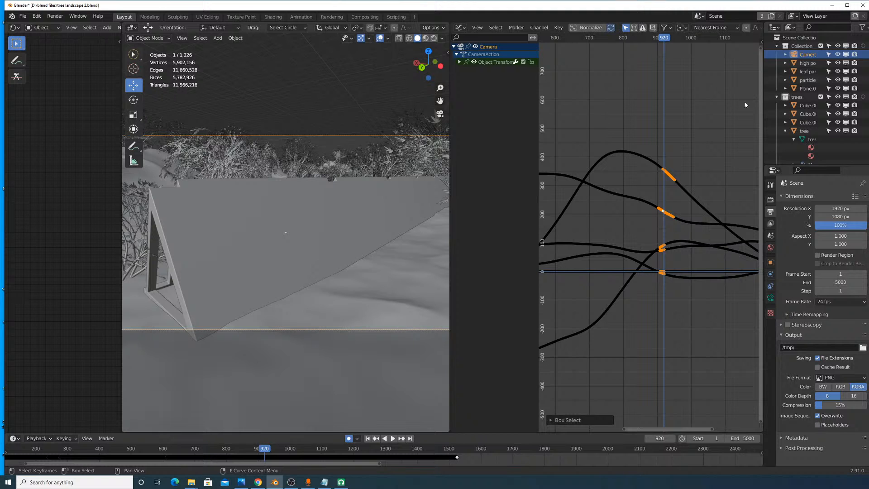
{"action": "key", "text": "g"}
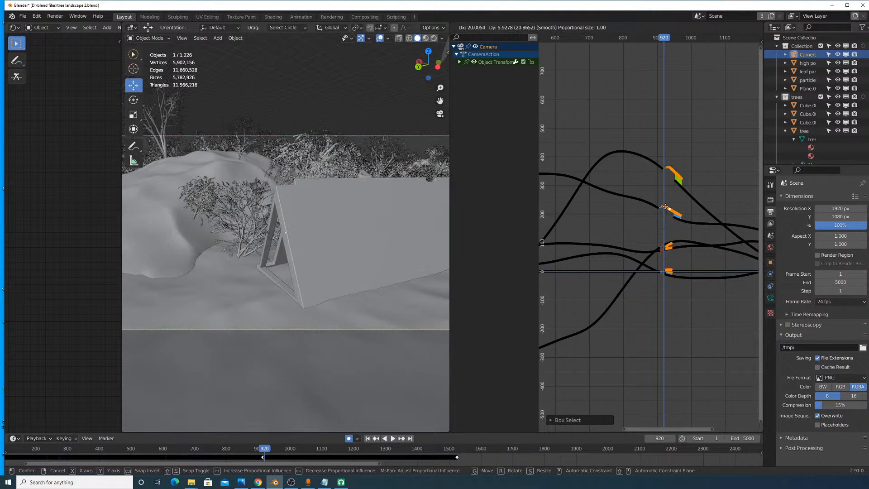
{"action": "scroll", "coordinate": [667, 205], "scroll_direction": "down", "scroll_amount": 6}
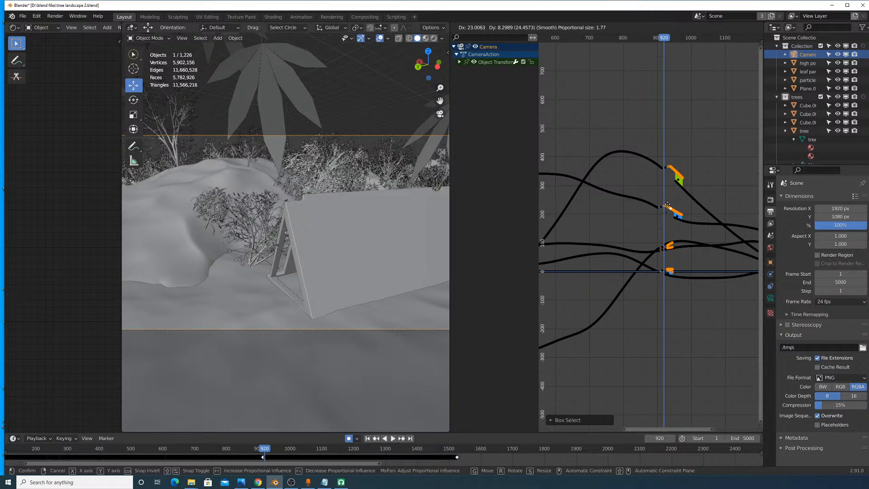
{"action": "scroll", "coordinate": [668, 204], "scroll_direction": "up", "scroll_amount": 2}
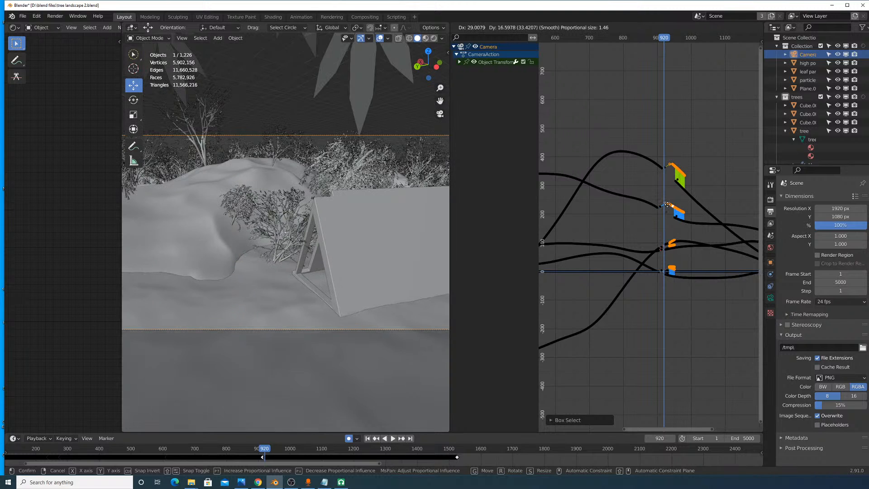
{"action": "right_click", "coordinate": [669, 207]}
Step: Try to move the keyframes around frame 920 with the proportional influence enlarged to about 405
{"action": "key", "text": "g"}
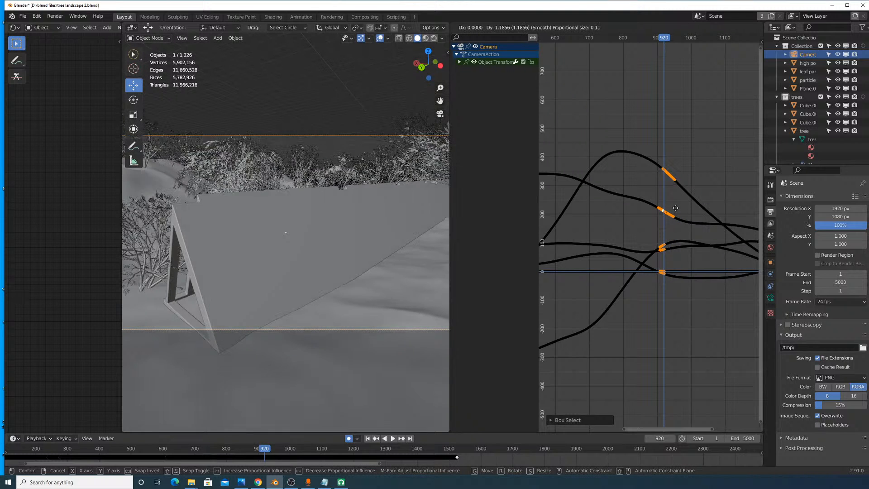
{"action": "scroll", "coordinate": [675, 208], "scroll_direction": "down", "scroll_amount": 7}
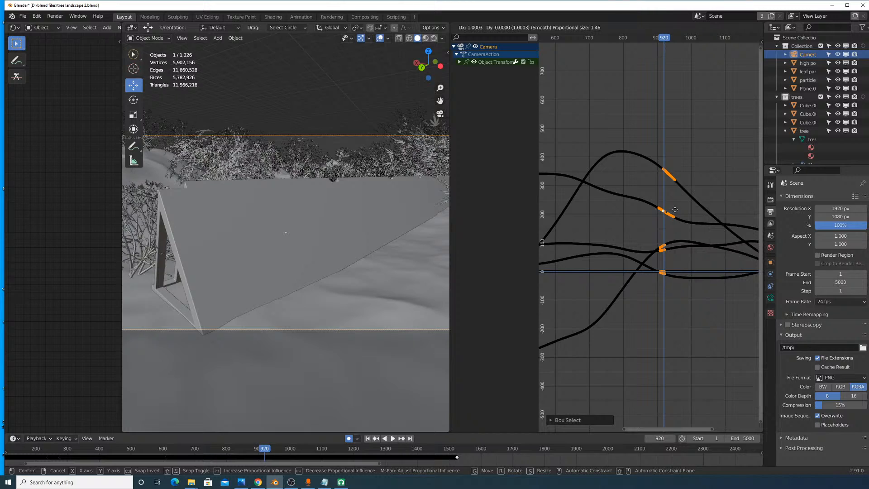
{"action": "scroll", "coordinate": [674, 207], "scroll_direction": "down", "scroll_amount": 20}
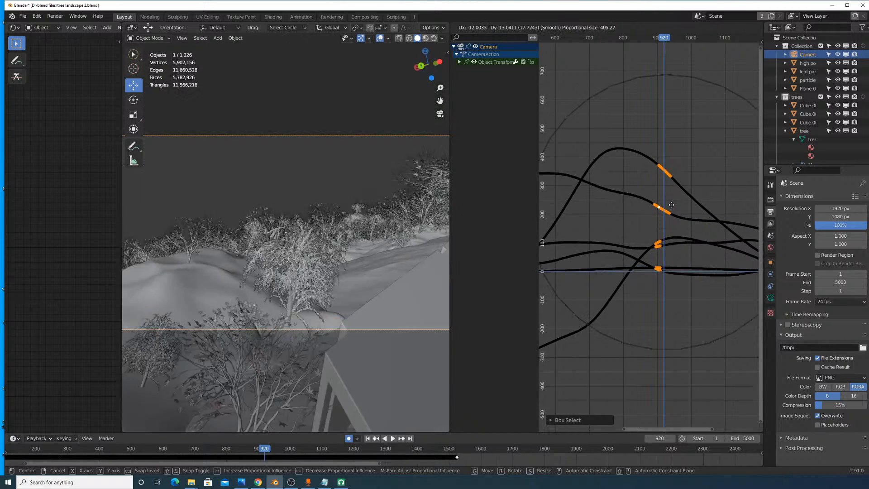
{"action": "left_click", "coordinate": [671, 213]}
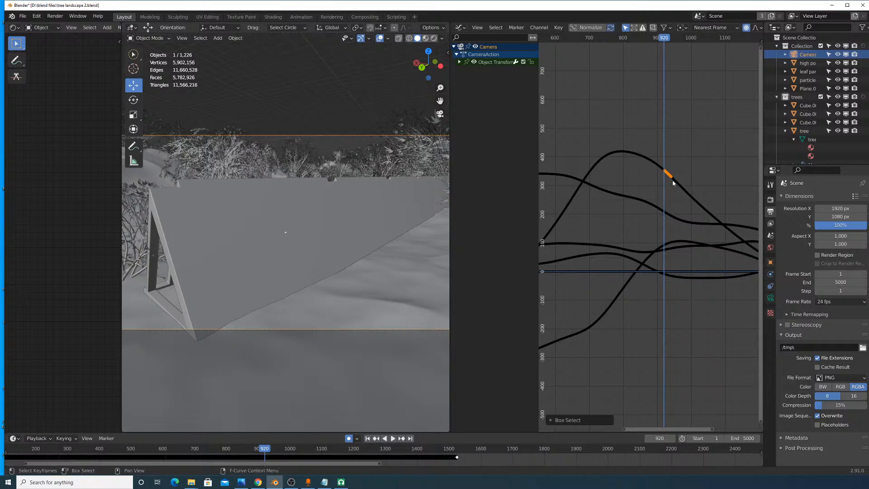
Step: Try moving the keyframes near frame 920 separately on the highest curve and on the curve below it, leaving nothing selected
{"action": "key", "text": "g"}
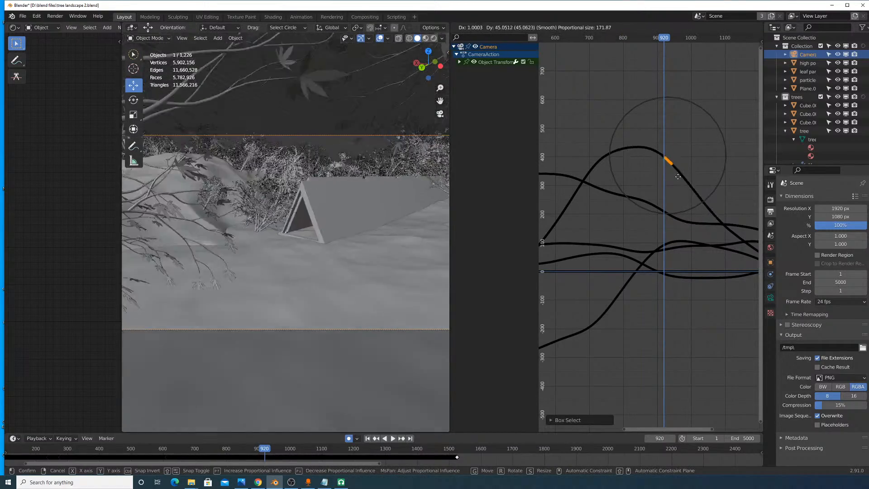
{"action": "right_click", "coordinate": [678, 177]}
{"action": "left_click", "coordinate": [667, 203]}
{"action": "key", "text": "b"}
{"action": "left_click_drag", "start_coordinate": [660, 201], "coordinate": [670, 221]}
{"action": "key", "text": "g"}
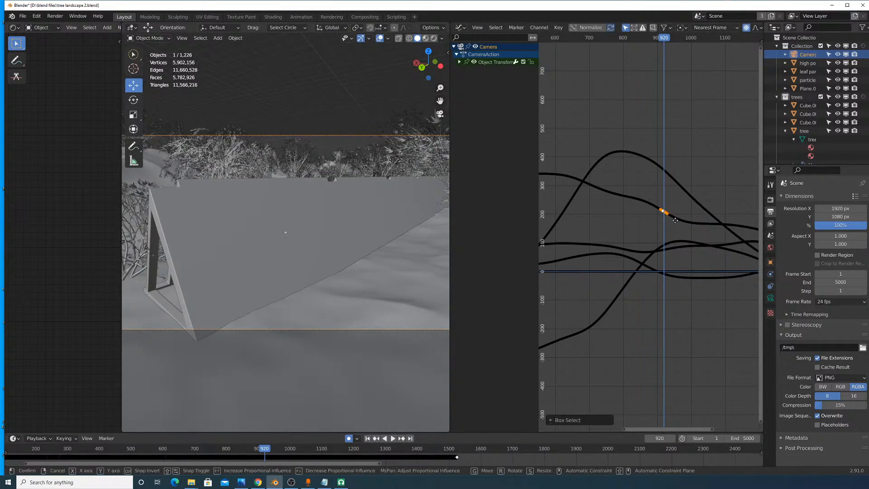
{"action": "right_click", "coordinate": [667, 232]}
{"action": "left_click", "coordinate": [667, 232]}
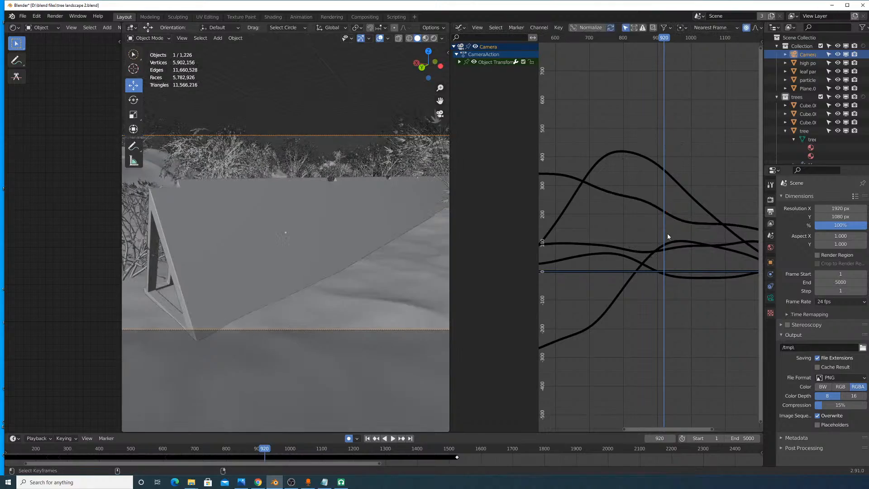
Step: Raise the keyframes near frame 920 on the steeply rising curve and lower those on the curve just beneath by about 14, using proportional editing
{"action": "key", "text": "g"}
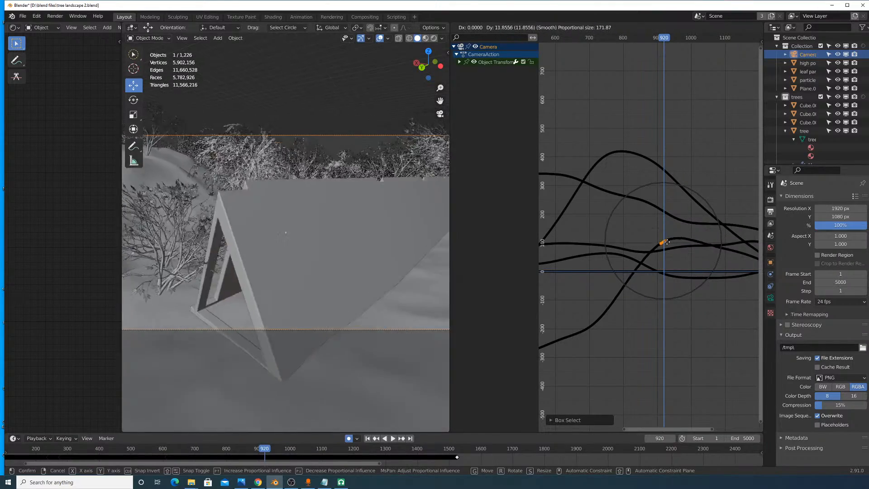
{"action": "right_click", "coordinate": [669, 240]}
{"action": "key", "text": "g"}
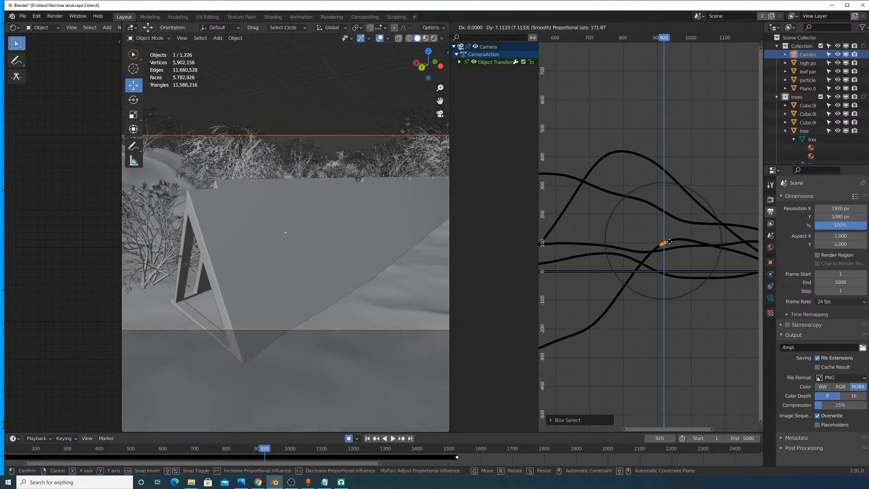
{"action": "right_click", "coordinate": [669, 242]}
{"action": "key", "text": "g"}
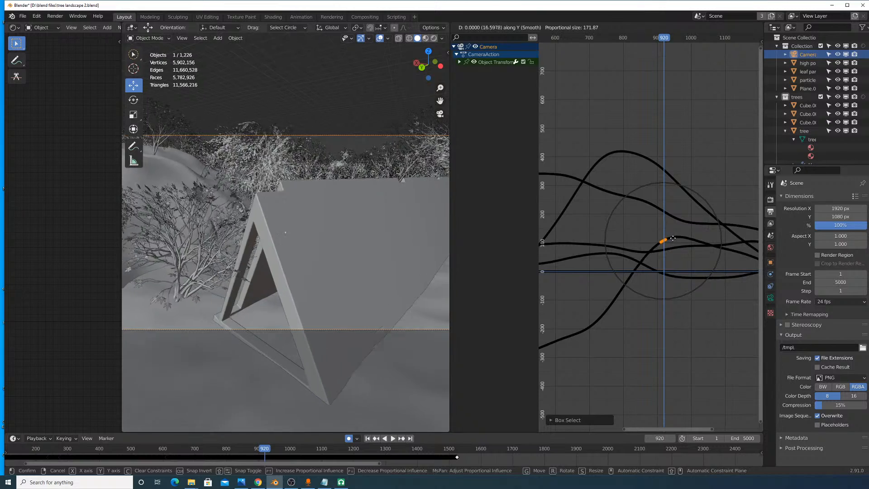
{"action": "left_click", "coordinate": [670, 240]}
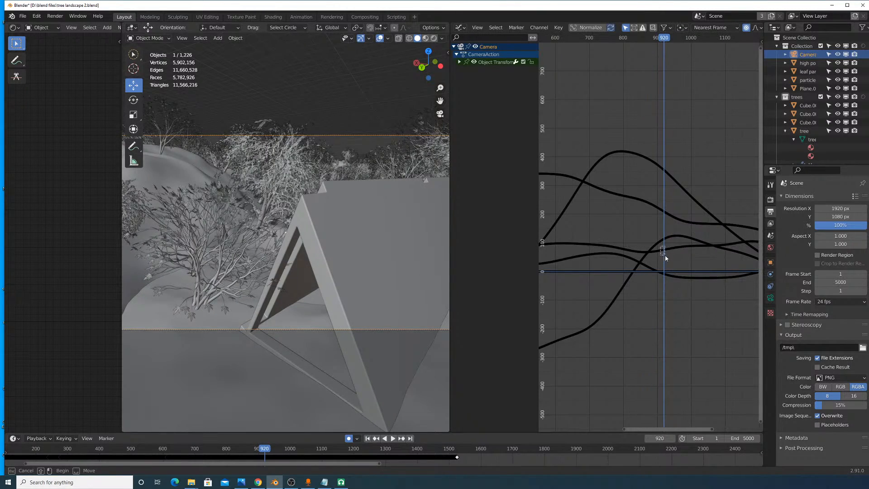
{"action": "key", "text": "g"}
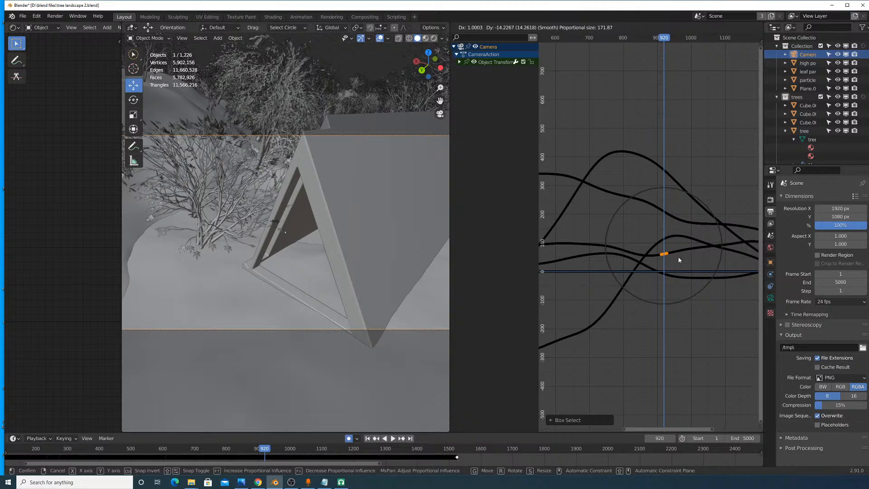
{"action": "left_click", "coordinate": [678, 260]}
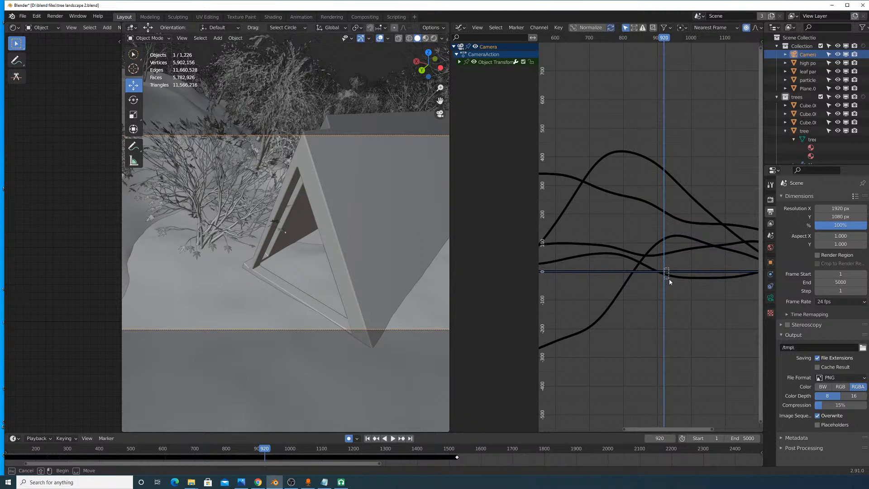
{"action": "left_click", "coordinate": [677, 278]}
{"action": "scroll", "coordinate": [681, 289], "scroll_direction": "up", "scroll_amount": 2}
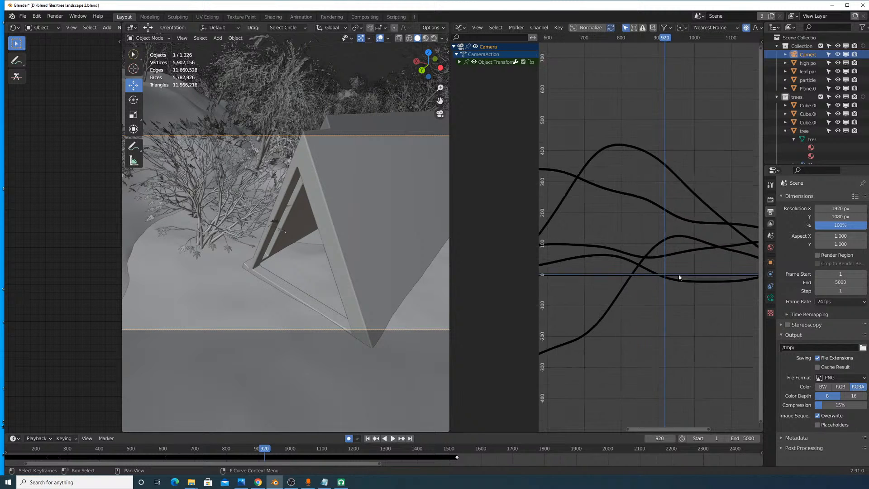
{"action": "key", "text": "g"}
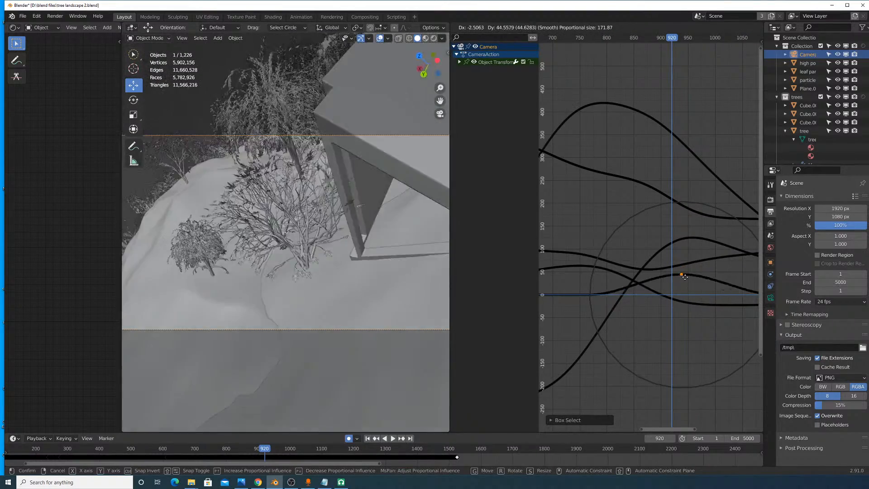
{"action": "right_click", "coordinate": [688, 294]}
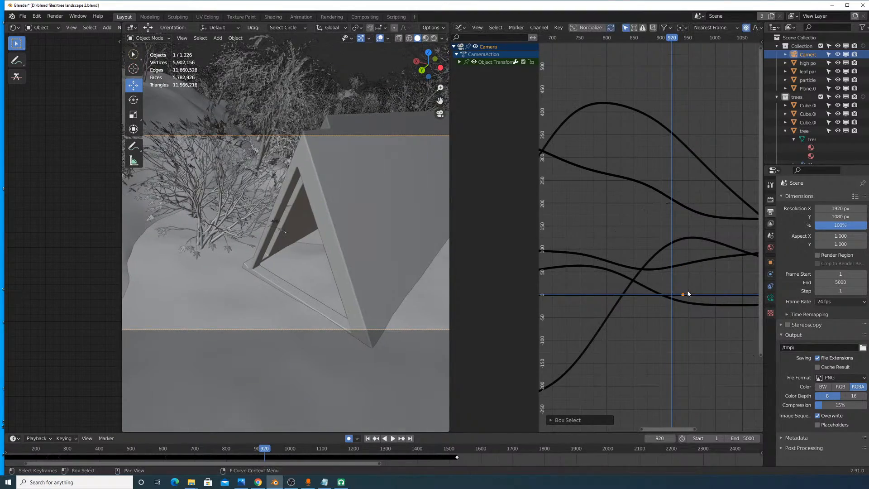
Step: Lower the keyframes just after frame 920 slightly on the curve that dips below zero, and try rotating them
{"action": "scroll", "coordinate": [688, 300], "scroll_direction": "down", "scroll_amount": 10}
{"action": "scroll", "coordinate": [689, 300], "scroll_direction": "up", "scroll_amount": 8}
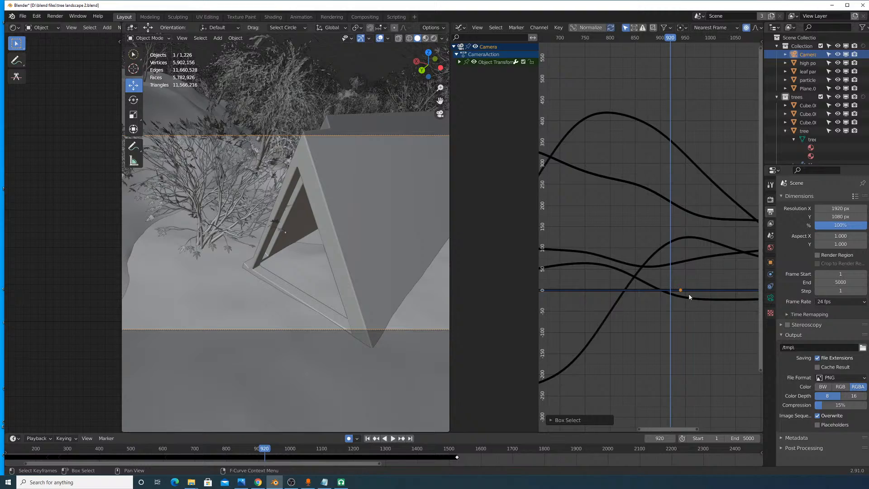
{"action": "scroll", "coordinate": [689, 296], "scroll_direction": "down", "scroll_amount": 2}
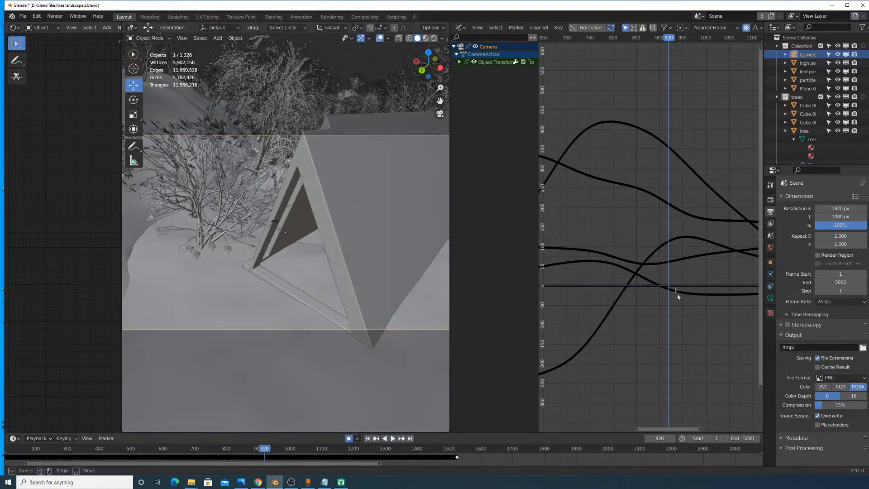
{"action": "key", "text": "g"}
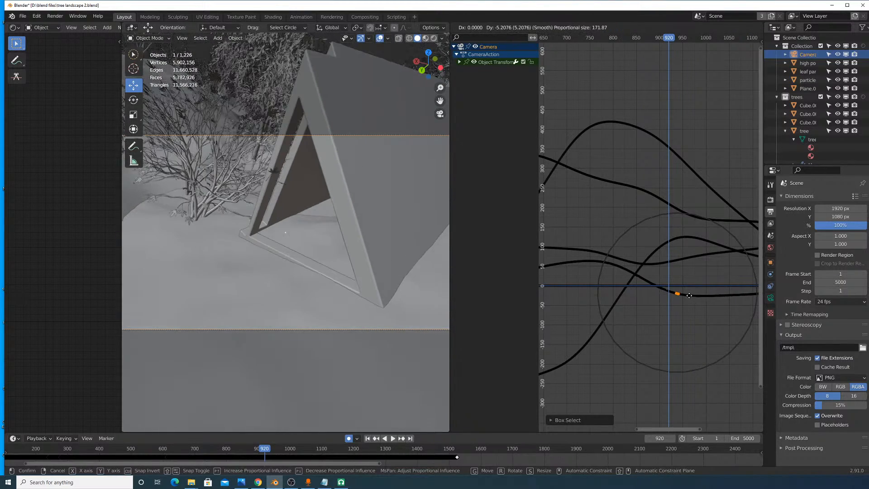
{"action": "left_click", "coordinate": [688, 294]}
{"action": "key", "text": "r"}
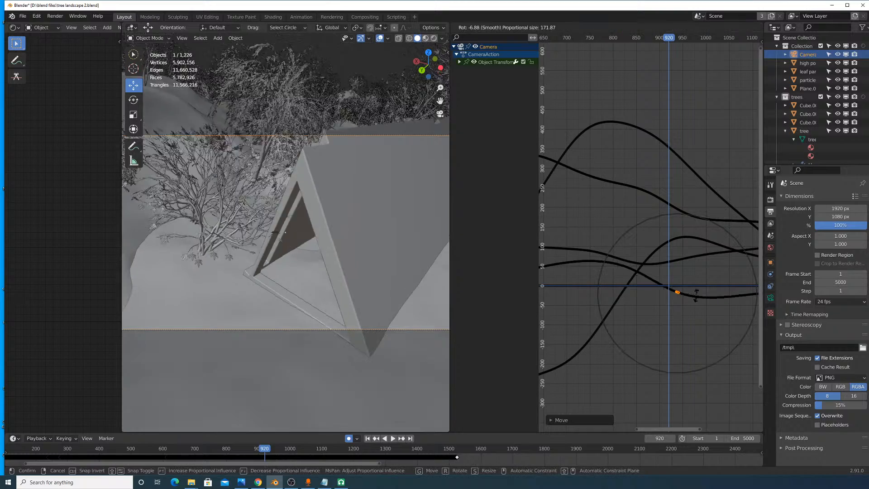
{"action": "right_click", "coordinate": [697, 291]}
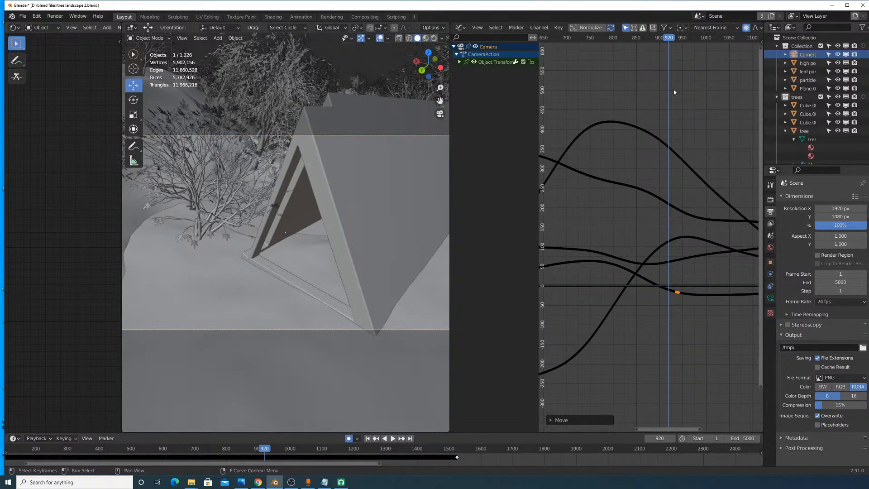
Step: Play the tunnel approach from frame 920 to frame 932 and widen the camera viewport with the whole camera frame in view
{"action": "key", "text": "space"}
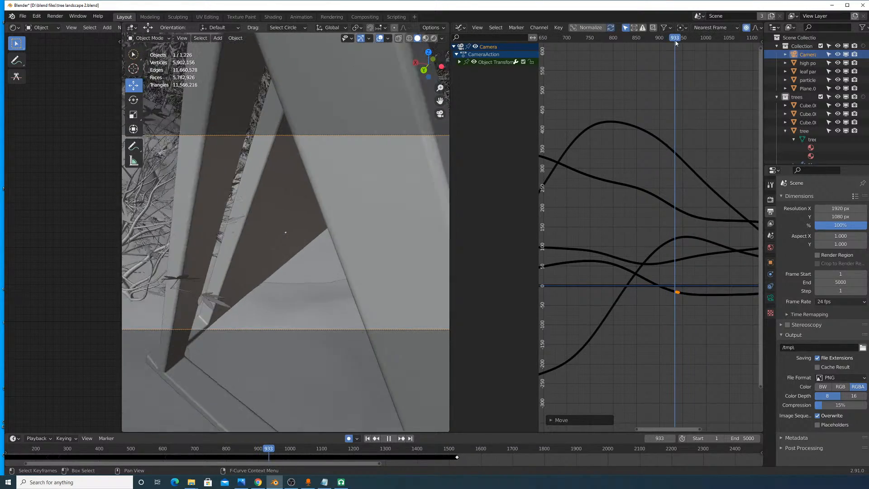
{"action": "scroll", "coordinate": [384, 189], "scroll_direction": "down", "scroll_amount": 2}
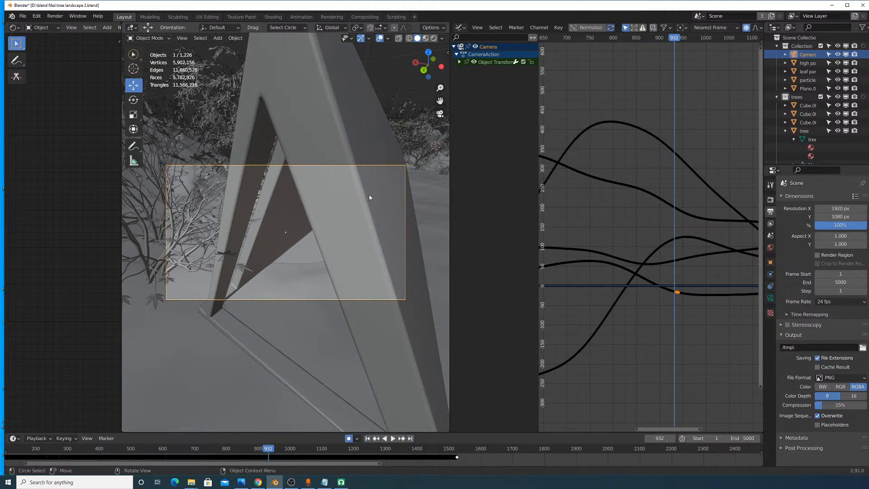
{"action": "left_click_drag", "start_coordinate": [449, 208], "coordinate": [468, 209]}
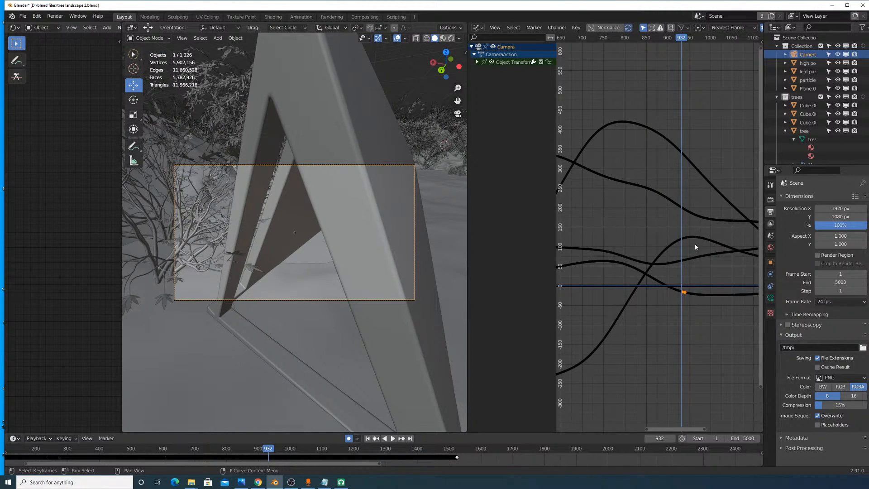
Step: Try small moves of the keyframes at frame 932 on the curve dipping below zero and on the lower curve above zero
{"action": "scroll", "coordinate": [710, 313], "scroll_direction": "up", "scroll_amount": 3}
{"action": "key", "text": "g"}
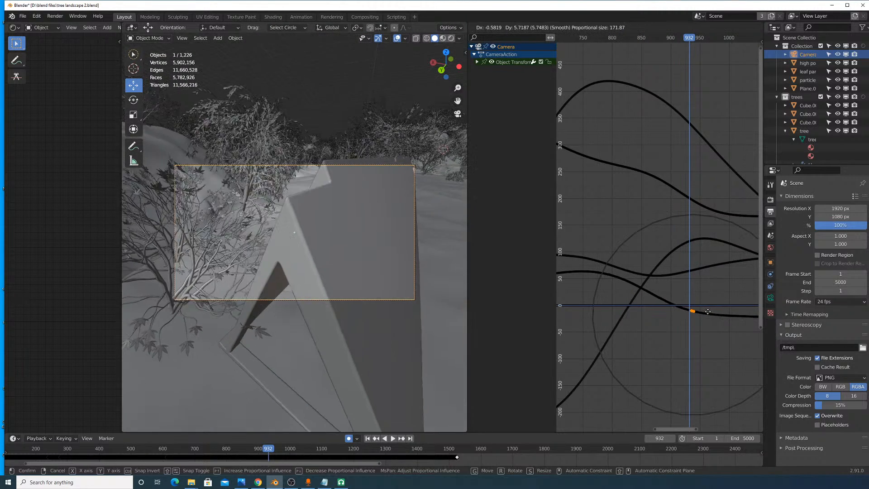
{"action": "left_click", "coordinate": [708, 314]}
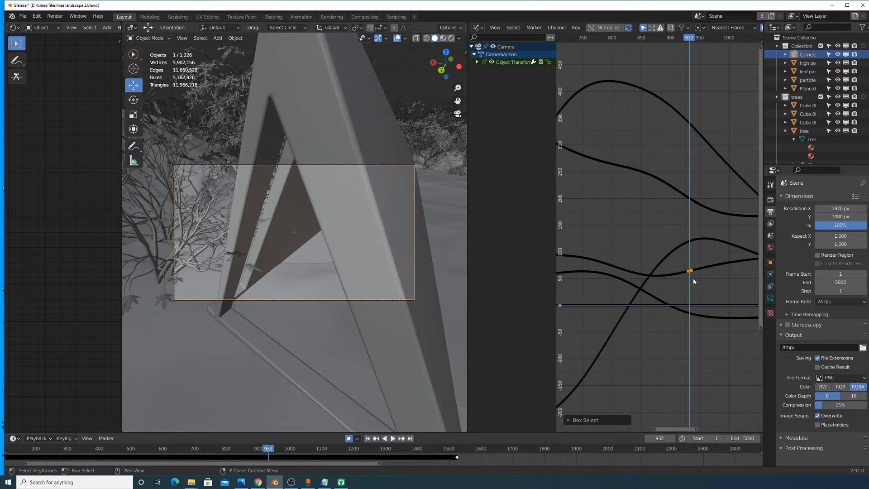
{"action": "key", "text": "g"}
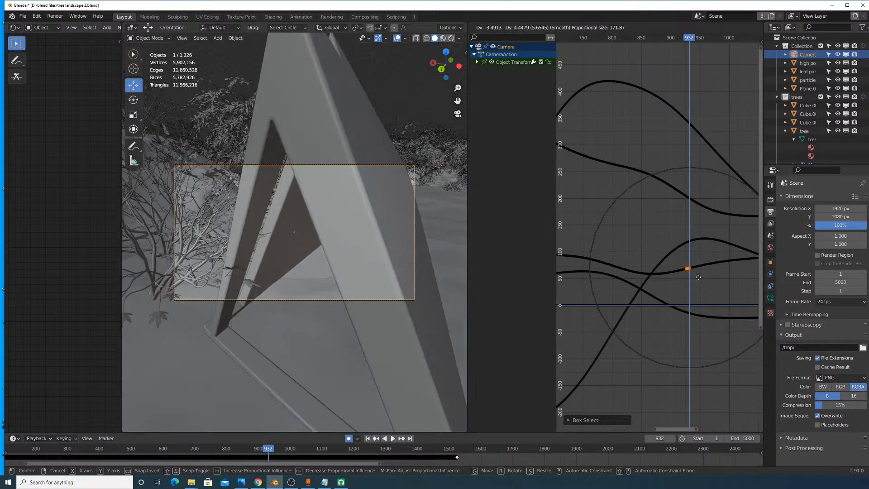
{"action": "left_click", "coordinate": [698, 277]}
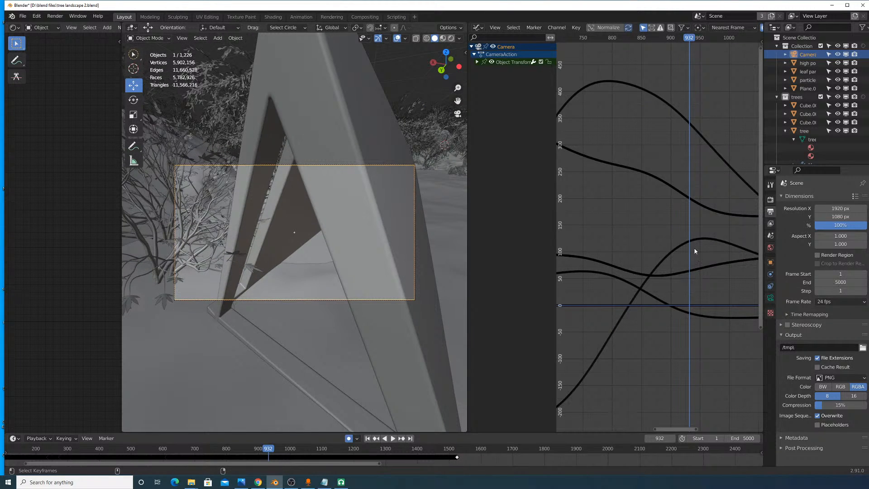
Step: Raise the keyframes around frame 932 slightly on the steeply rising curve near its crest
{"action": "key", "text": "g"}
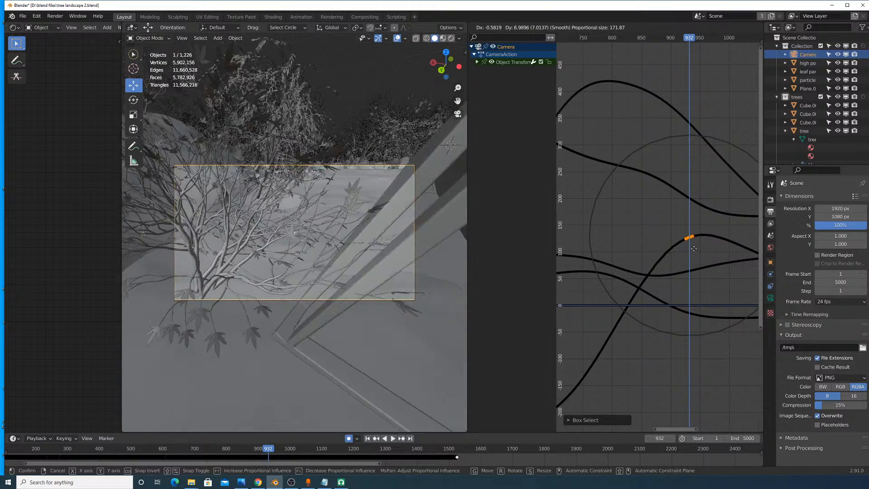
{"action": "right_click", "coordinate": [694, 256]}
{"action": "key", "text": "g"}
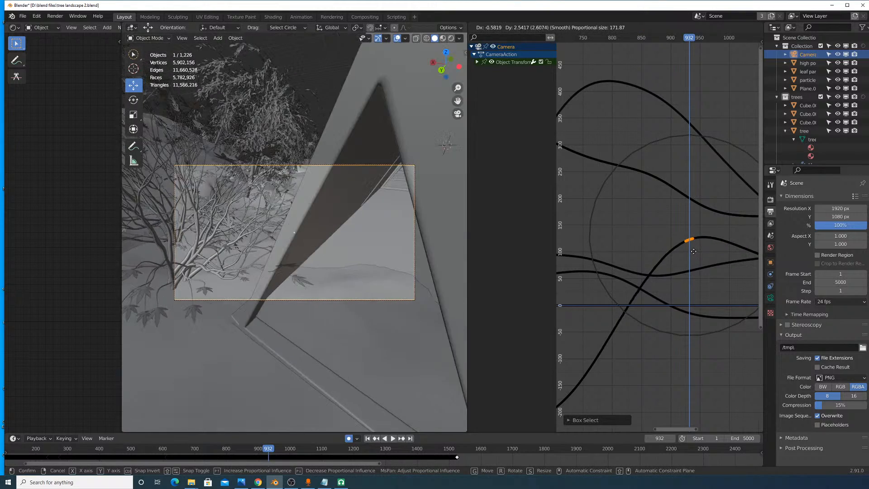
{"action": "left_click", "coordinate": [694, 252]}
Step: Try to move the keyframes around frame 932 on the second-highest curve and on the highest curve
{"action": "left_click", "coordinate": [691, 196]}
{"action": "left_click_drag", "start_coordinate": [690, 207], "coordinate": [691, 207]}
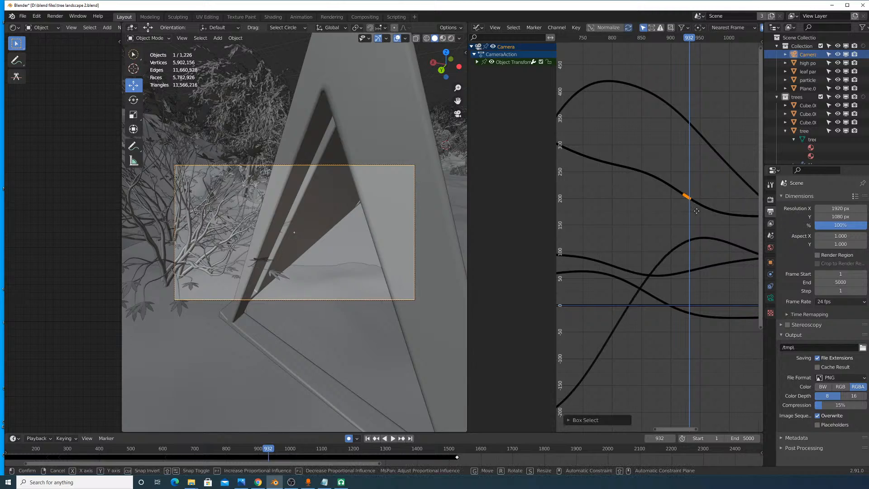
{"action": "key", "text": "g"}
{"action": "right_click", "coordinate": [709, 172]}
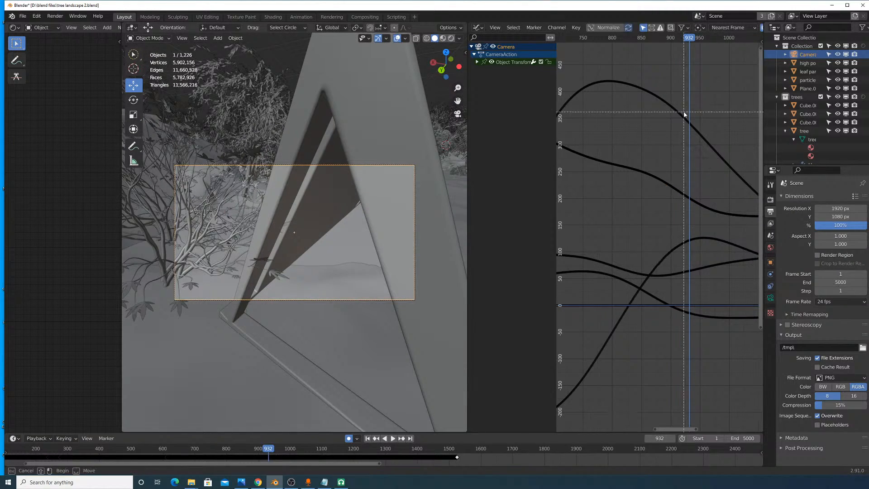
{"action": "left_click_drag", "start_coordinate": [695, 131], "coordinate": [696, 131]}
{"action": "key", "text": "g"}
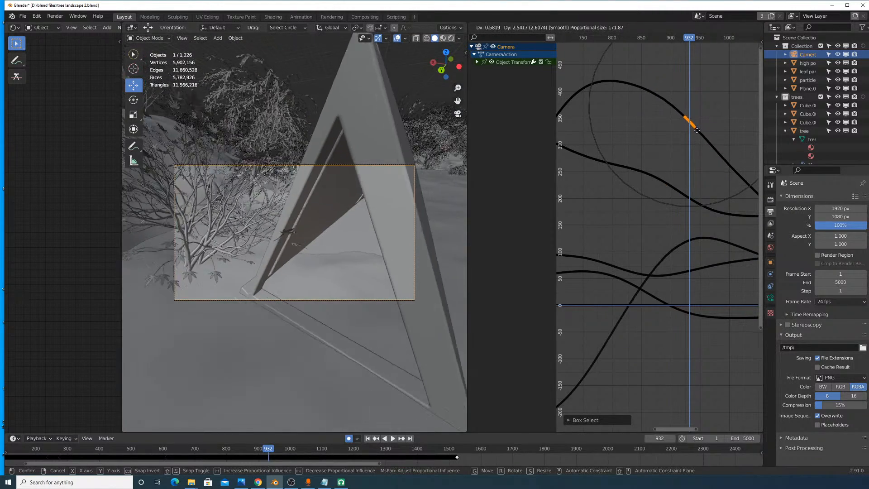
{"action": "right_click", "coordinate": [697, 134]}
{"action": "scroll", "coordinate": [696, 285], "scroll_direction": "up", "scroll_amount": 2}
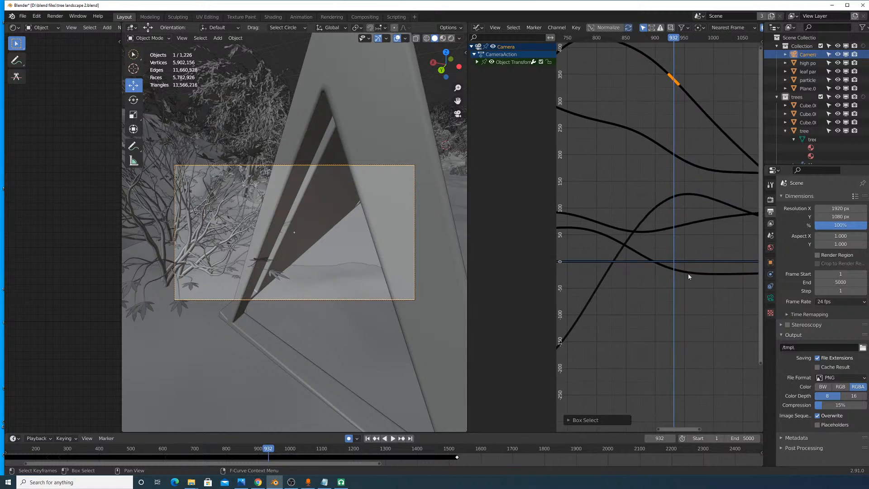
{"action": "key", "text": "g"}
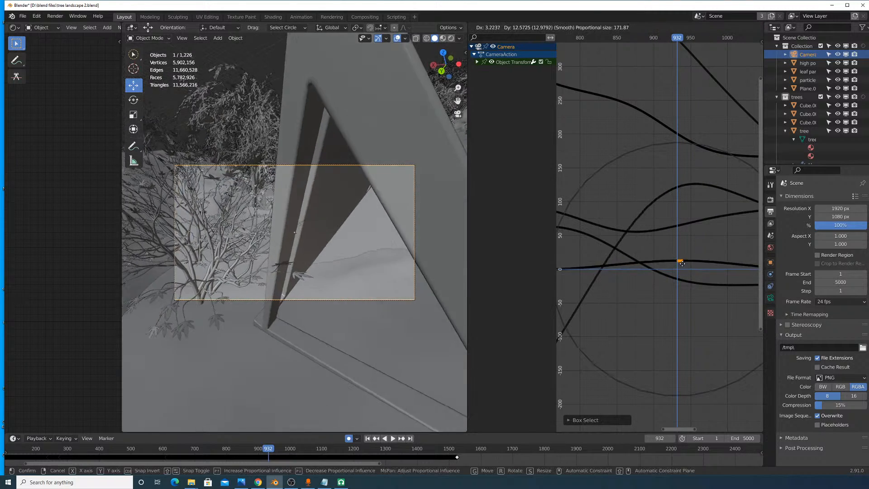
{"action": "right_click", "coordinate": [685, 286]}
Step: Lower the keyframes around frame 932 on the curve dipping below zero, and try a small move on the lower curve above zero
{"action": "key", "text": "g"}
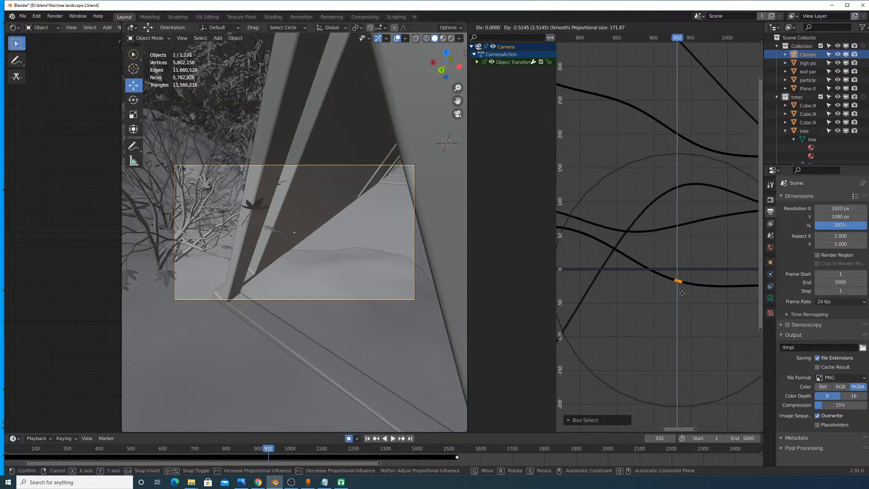
{"action": "left_click", "coordinate": [682, 294]}
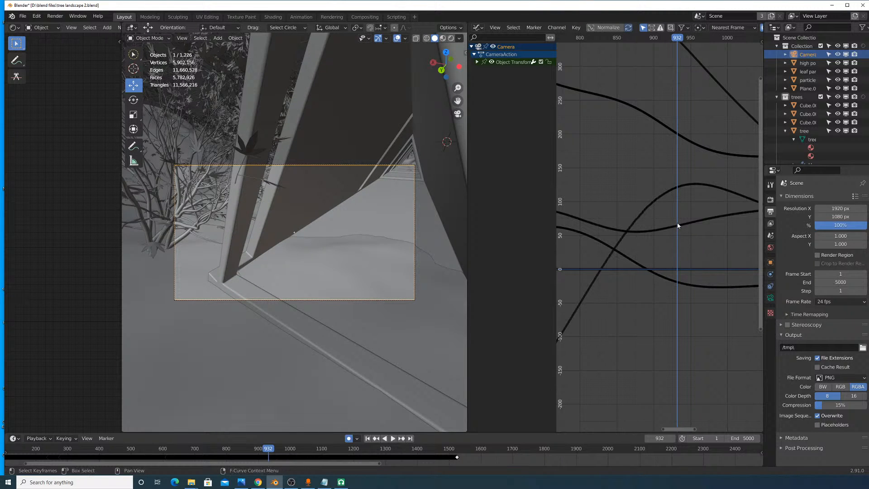
{"action": "key", "text": "g"}
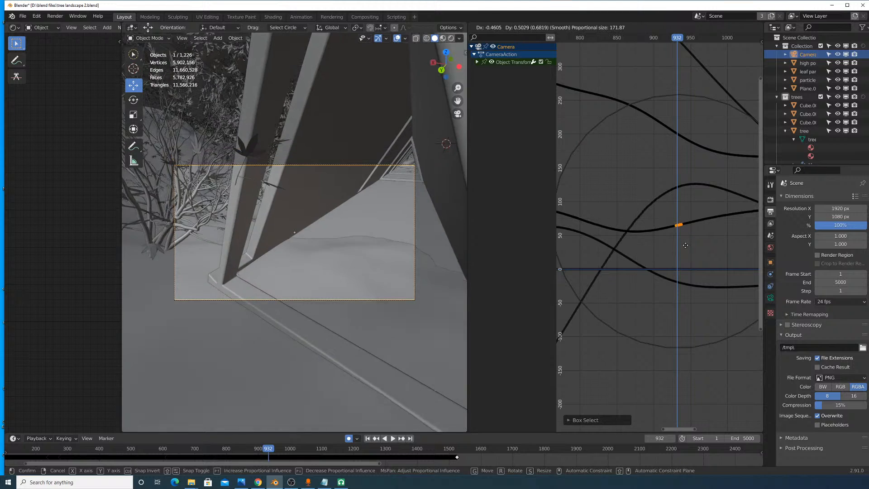
{"action": "key", "text": "Escape"}
Step: Move the keyframes near the rising curve's crest at frame 932 about 2 frames earlier and about 1.5 lower
{"action": "left_click_drag", "start_coordinate": [673, 178], "coordinate": [683, 192]}
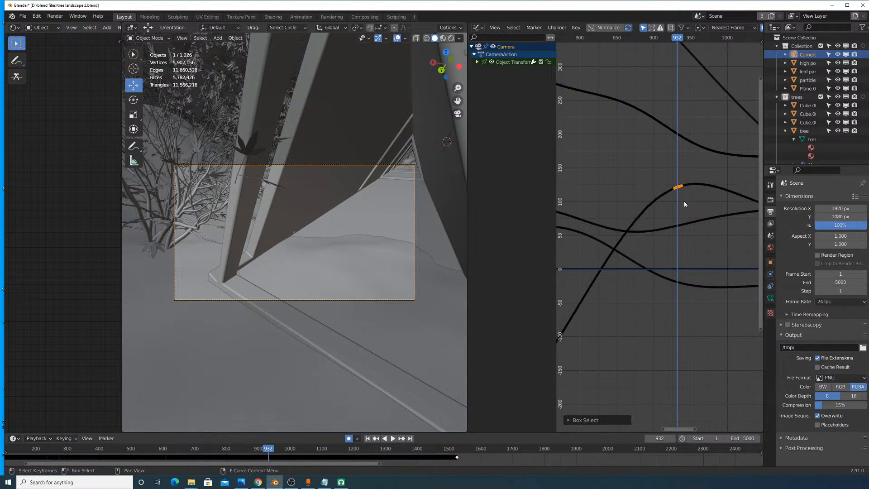
{"action": "key", "text": "g"}
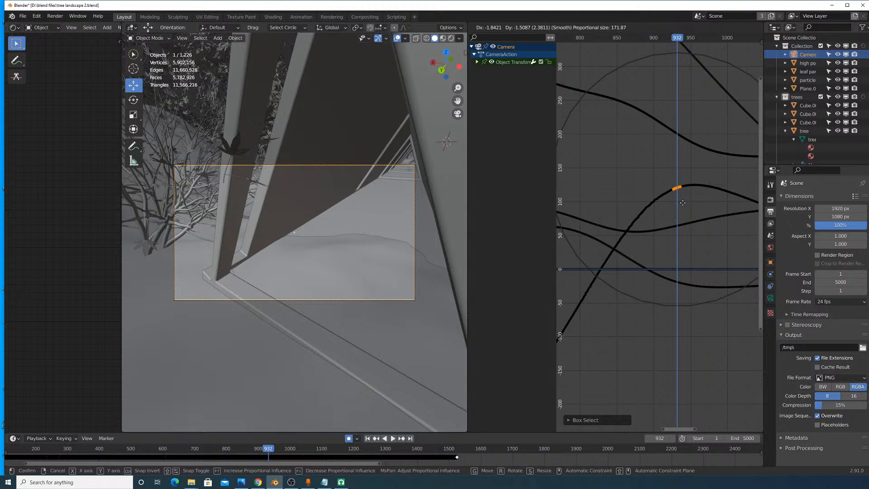
{"action": "left_click", "coordinate": [682, 203]}
Step: Play the camera move into the tunnel from frame 932, stop at frame 944, and focus on the curves there
{"action": "key", "text": "space"}
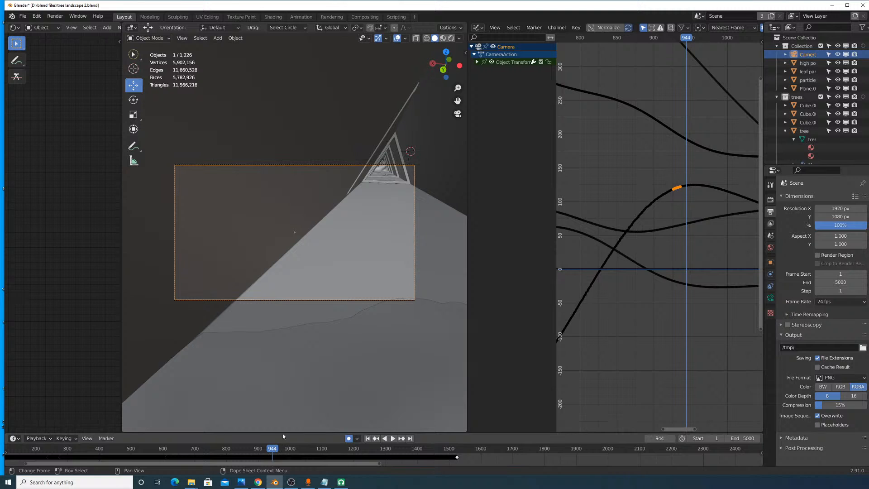
{"action": "middle_click_drag", "start_coordinate": [664, 223], "coordinate": [630, 241]}
{"action": "scroll", "coordinate": [629, 242], "scroll_direction": "up", "scroll_amount": 10}
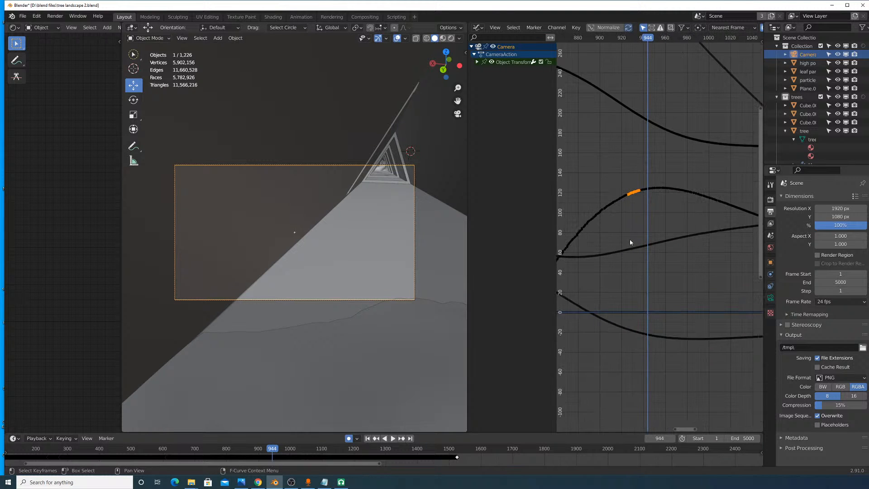
Step: Try to move the keyframes around frame 944 on the lower curve above zero
{"action": "middle_click_drag", "start_coordinate": [611, 202], "coordinate": [638, 235]}
{"action": "scroll", "coordinate": [638, 235], "scroll_direction": "up", "scroll_amount": 6}
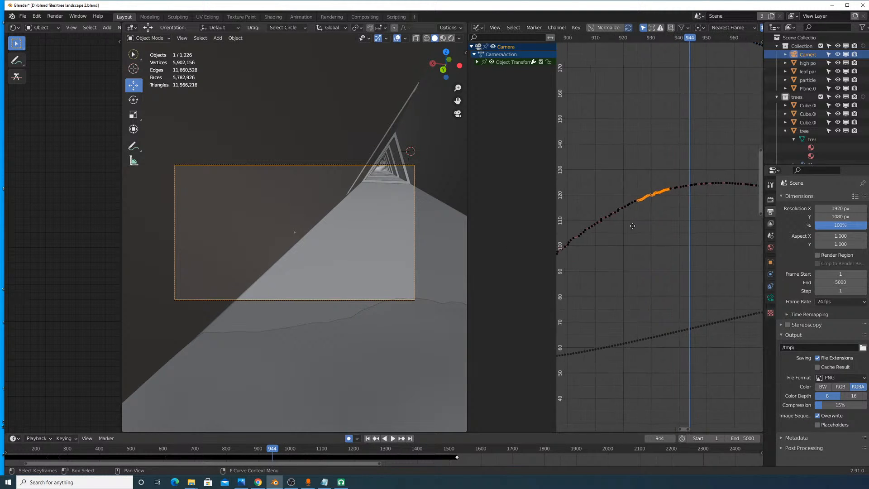
{"action": "scroll", "coordinate": [678, 226], "scroll_direction": "down", "scroll_amount": 6}
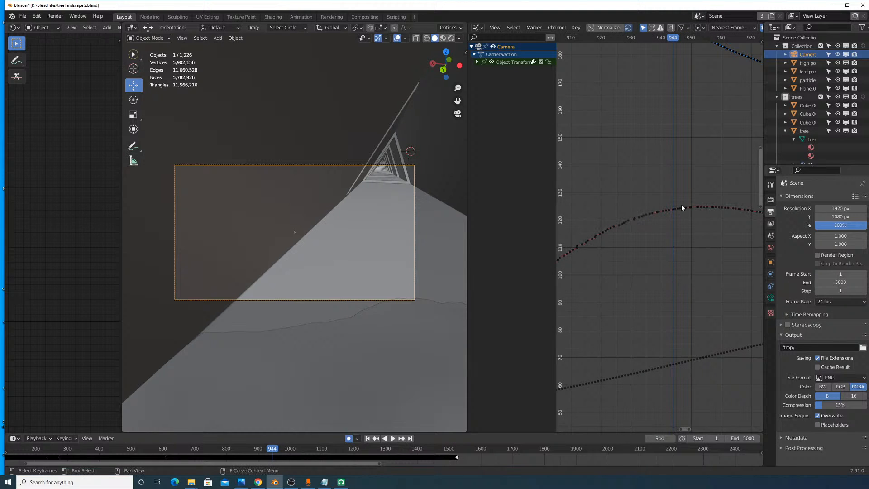
{"action": "scroll", "coordinate": [682, 253], "scroll_direction": "down", "scroll_amount": 6}
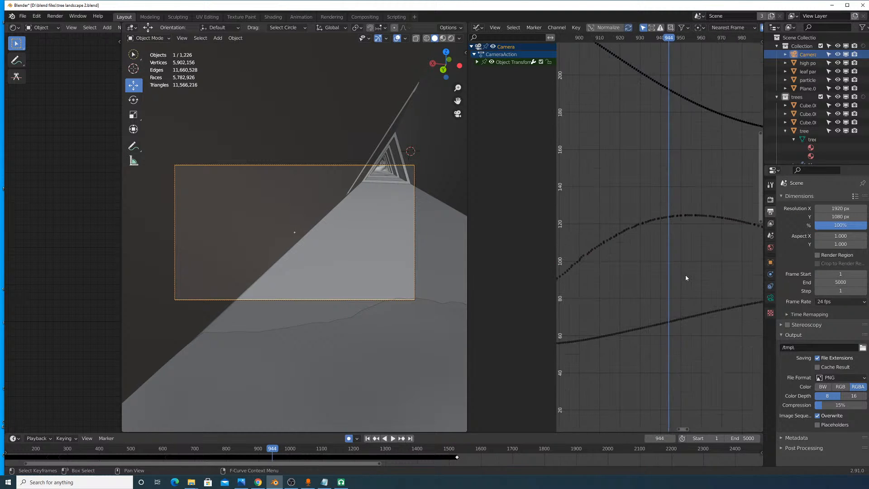
{"action": "key", "text": "b"}
{"action": "key", "text": "g"}
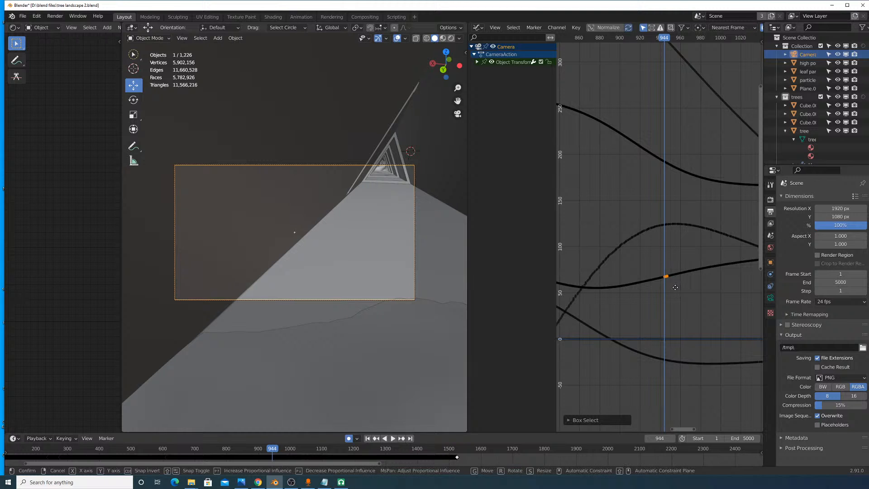
{"action": "right_click", "coordinate": [678, 297]}
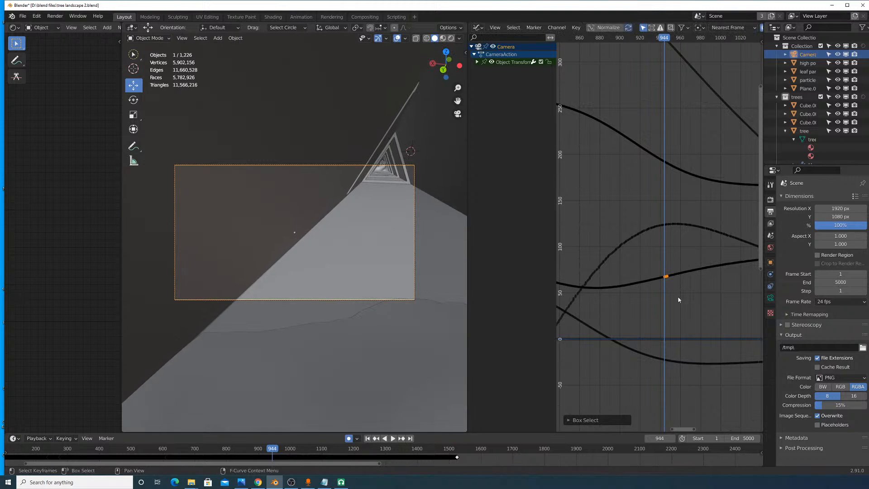
{"action": "key", "text": "g"}
{"action": "right_click", "coordinate": [670, 362]}
Step: Try to shift the keyframes around frame 944 on the second-highest curve, both lower and higher
{"action": "middle_click_drag", "start_coordinate": [668, 176], "coordinate": [666, 250]}
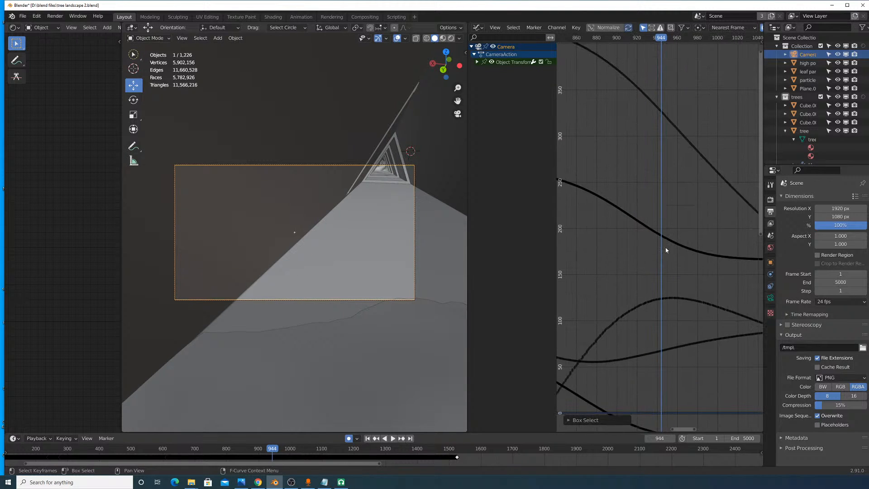
{"action": "key", "text": "g"}
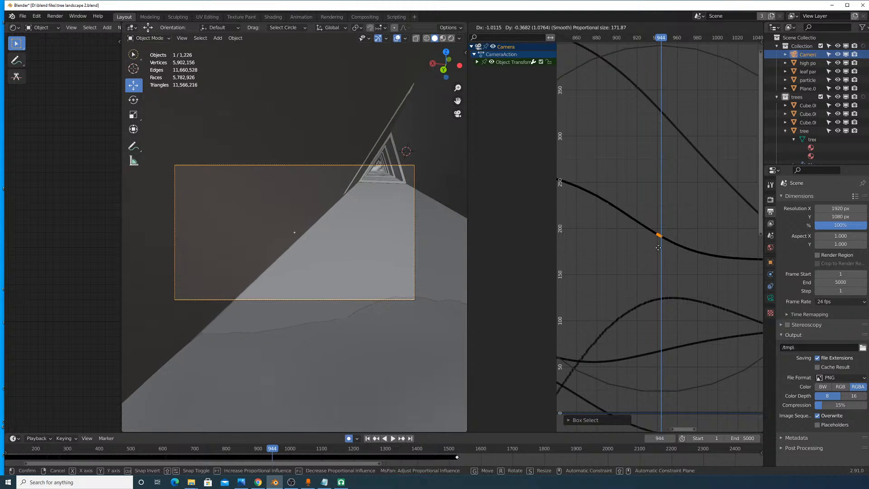
{"action": "right_click", "coordinate": [650, 253]}
{"action": "scroll", "coordinate": [670, 269], "scroll_direction": "up", "scroll_amount": 6}
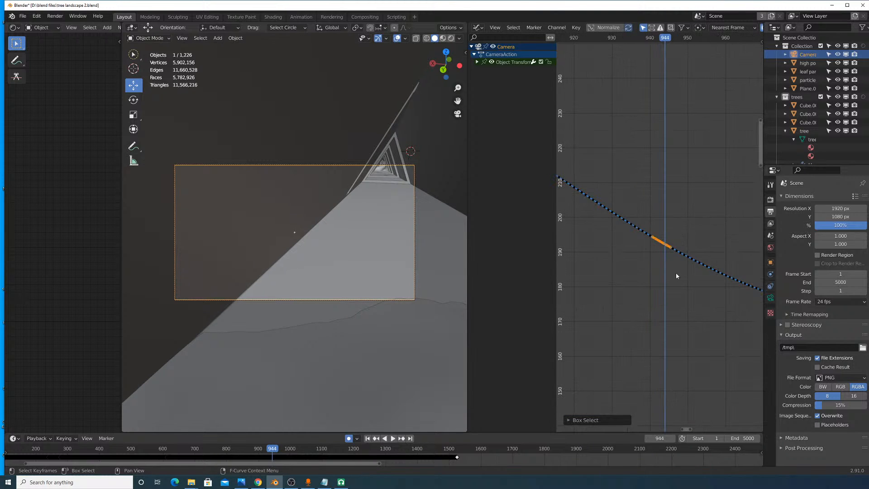
{"action": "key", "text": "g"}
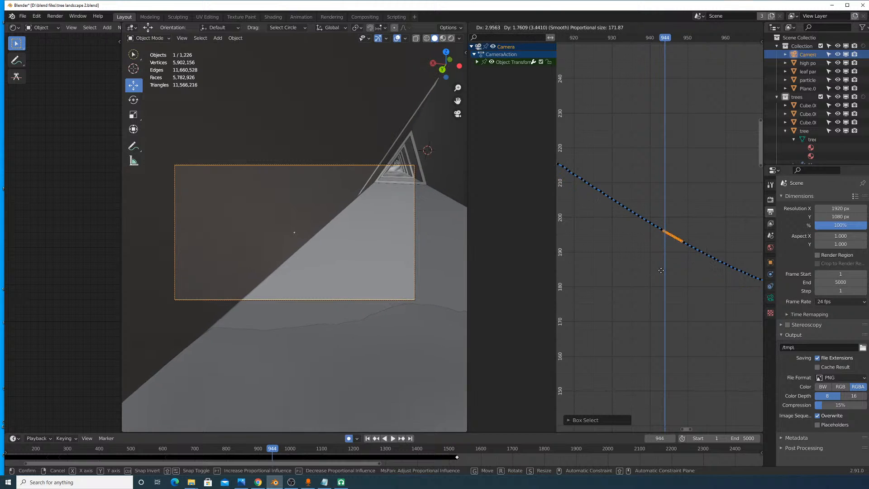
{"action": "left_click", "coordinate": [653, 278]}
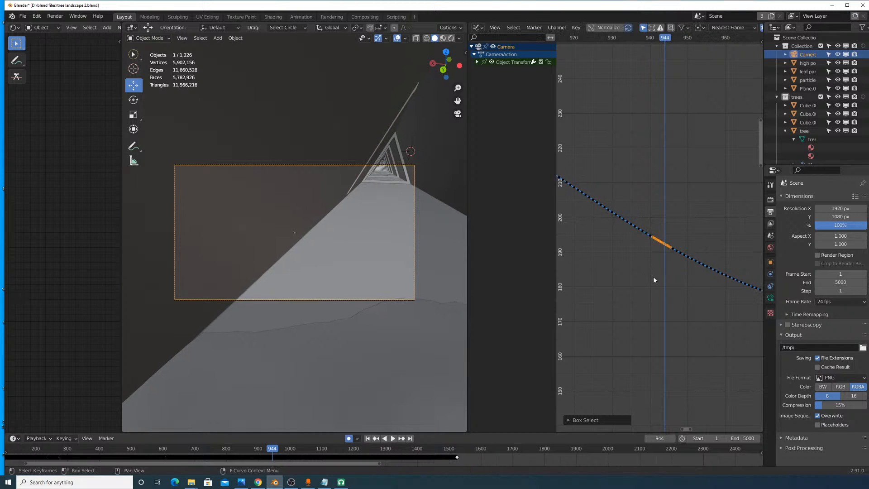
{"action": "scroll", "coordinate": [673, 282], "scroll_direction": "down", "scroll_amount": 5}
{"action": "key", "text": "g"}
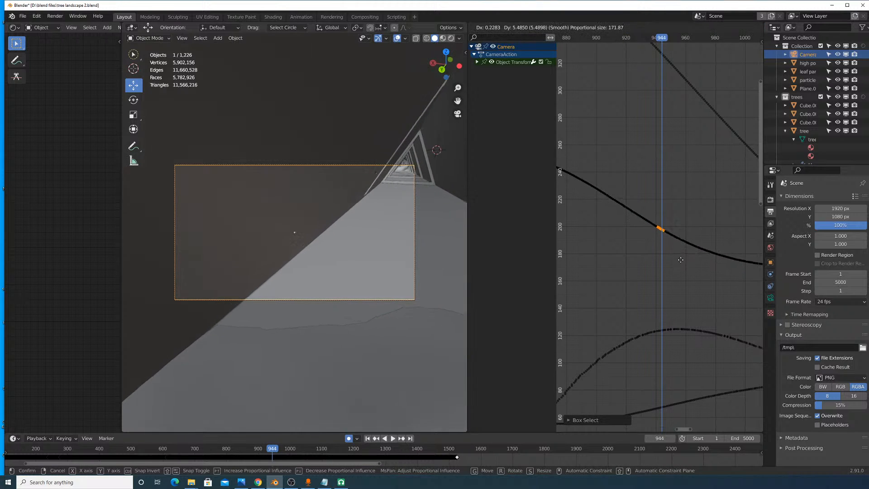
{"action": "middle_click_drag", "start_coordinate": [694, 203], "coordinate": [696, 283]}
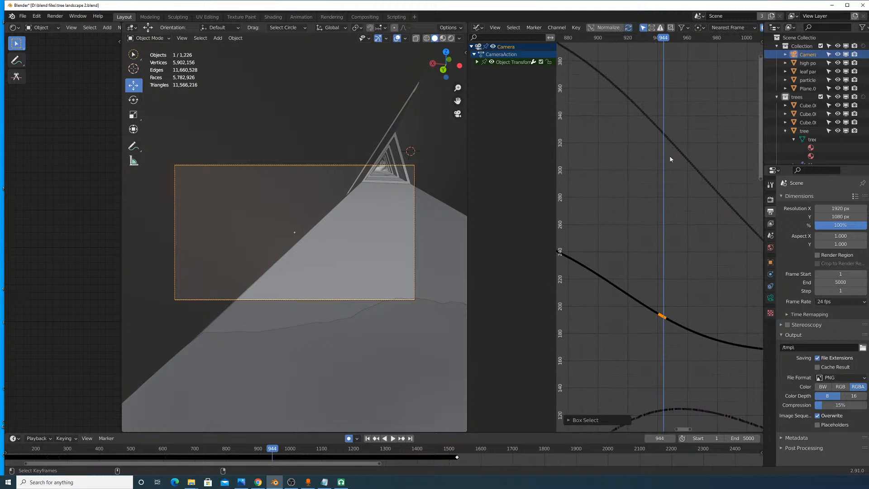
Step: Try to move the keyframes around frame 944 on the highest curve, and once more on the second-highest curve
{"action": "left_click_drag", "start_coordinate": [654, 113], "coordinate": [672, 159]}
{"action": "key", "text": "g"}
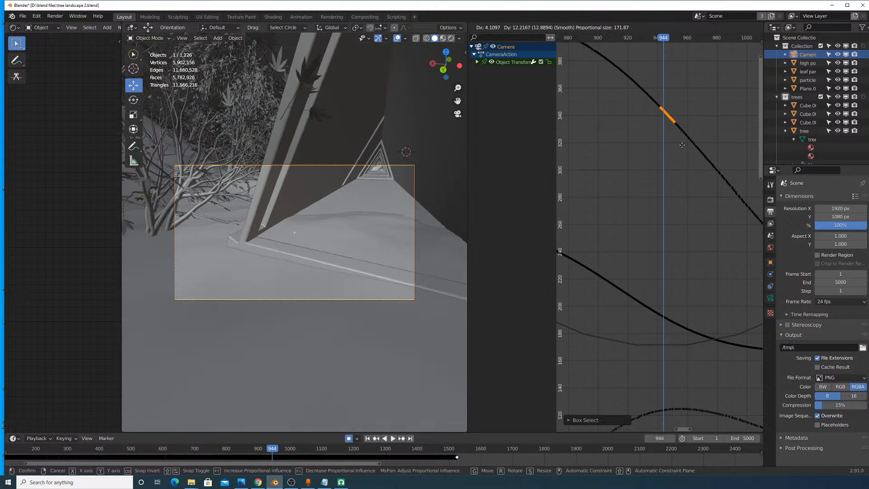
{"action": "right_click", "coordinate": [685, 172]}
{"action": "scroll", "coordinate": [688, 240], "scroll_direction": "down", "scroll_amount": 4}
{"action": "middle_click_drag", "start_coordinate": [679, 275], "coordinate": [674, 225]}
{"action": "left_click", "coordinate": [674, 225]}
{"action": "key", "text": "b"}
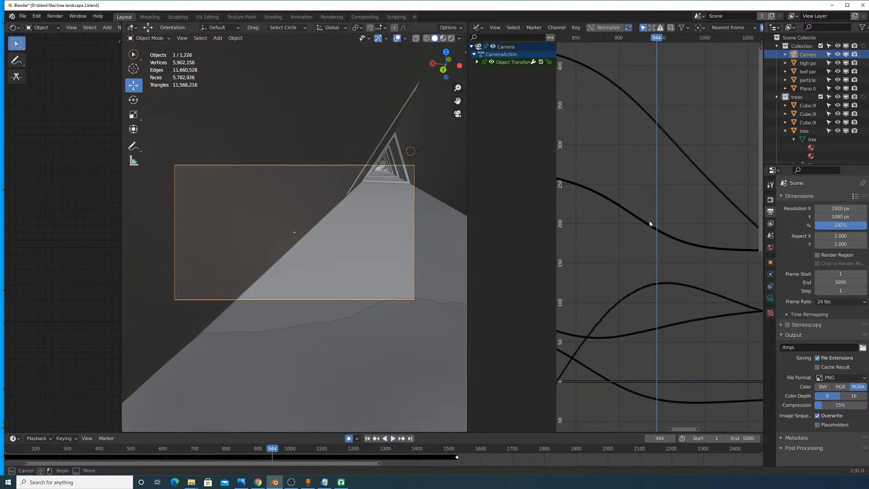
{"action": "left_click_drag", "start_coordinate": [649, 218], "coordinate": [668, 256]}
{"action": "key", "text": "g"}
{"action": "right_click", "coordinate": [660, 269]}
Step: Try to lower the rising curve's keyframes at frame 944 with the wide proportional falloff of 171.87
{"action": "middle_click_drag", "start_coordinate": [660, 270], "coordinate": [661, 237]}
{"action": "left_click", "coordinate": [657, 251]}
{"action": "key", "text": "g"}
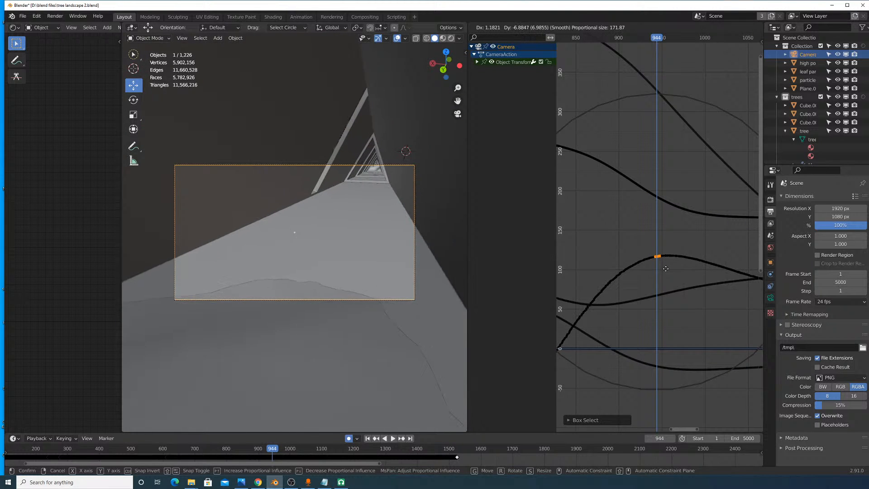
{"action": "left_click", "coordinate": [665, 266]}
{"action": "scroll", "coordinate": [665, 265], "scroll_direction": "up", "scroll_amount": 1}
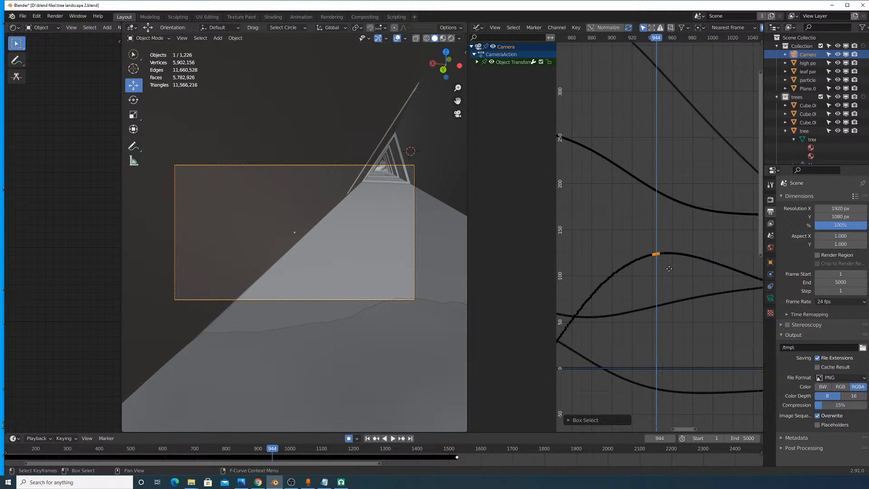
Step: Reduce the proportional size to 13.11 and lower the rising curve's crest keyframes between about frames 941 and 979 by about 3.3
{"action": "key", "text": "g"}
{"action": "scroll", "coordinate": [669, 268], "scroll_direction": "up", "scroll_amount": 15}
{"action": "left_click", "coordinate": [661, 252]}
{"action": "right_click", "coordinate": [685, 263]}
{"action": "left_click_drag", "start_coordinate": [682, 260], "coordinate": [691, 266]}
{"action": "key", "text": "b"}
{"action": "key", "text": "g"}
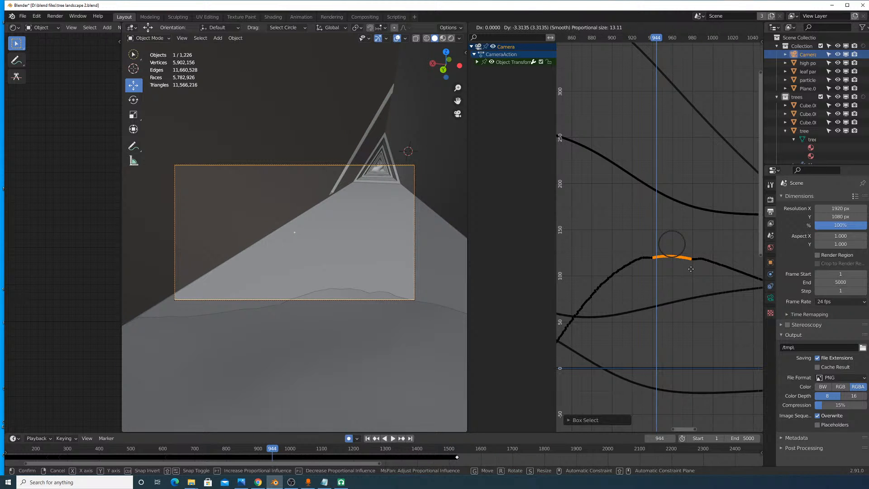
{"action": "left_click", "coordinate": [690, 268]}
Step: Play the camera move from frame 944 and stop the playhead at frame 967
{"action": "key", "text": "space"}
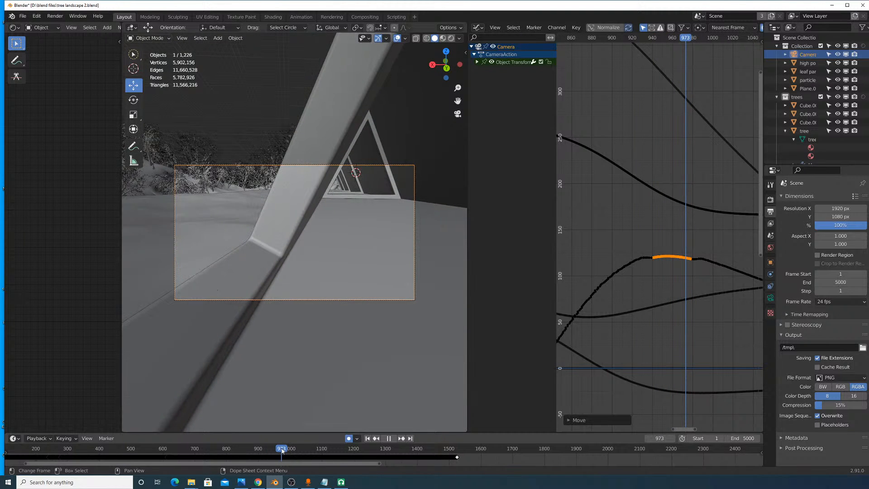
{"action": "left_click_drag", "start_coordinate": [282, 450], "coordinate": [280, 448]}
{"action": "key", "text": "space"}
Step: Lower the same curve's keyframes between about frames 978 and 995 to a value of about 109
{"action": "key", "text": "alt+a"}
{"action": "key", "text": "b"}
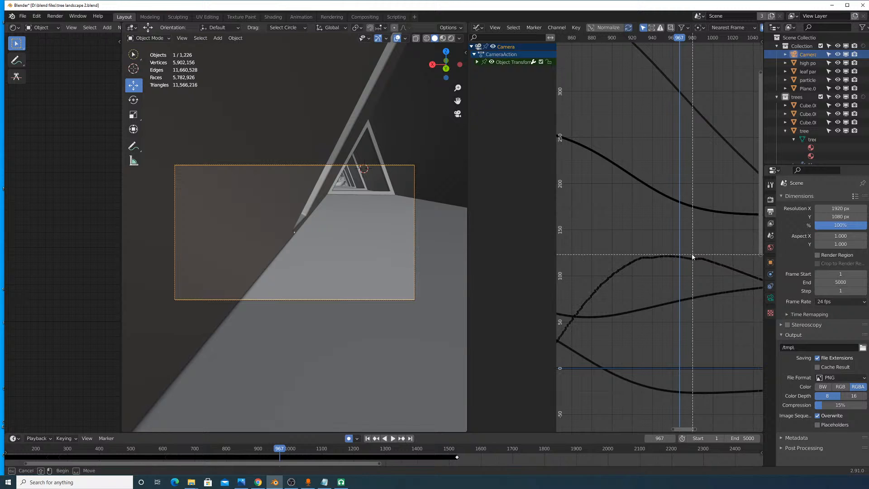
{"action": "left_click_drag", "start_coordinate": [707, 265], "coordinate": [711, 265]}
{"action": "key", "text": "g"}
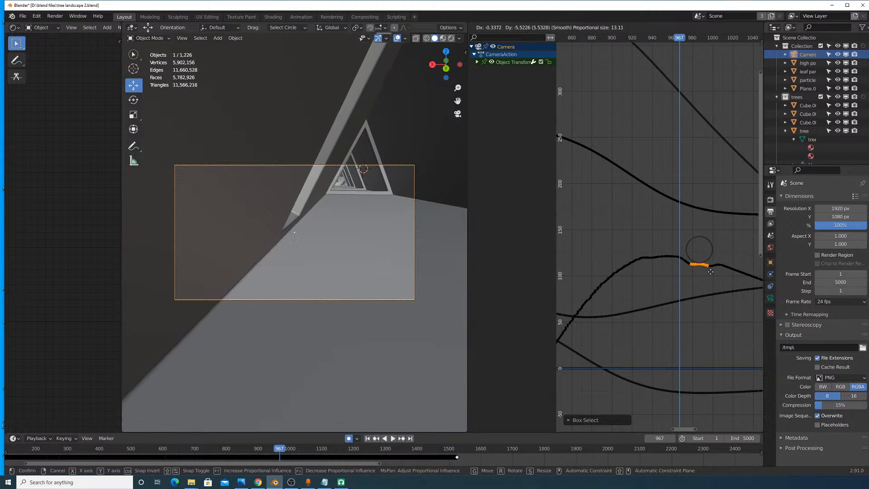
{"action": "left_click", "coordinate": [710, 274]}
Step: Lower the same curve's keyframes around frame 1006 to about 104, and play the camera move up to frame 1005
{"action": "key", "text": "b"}
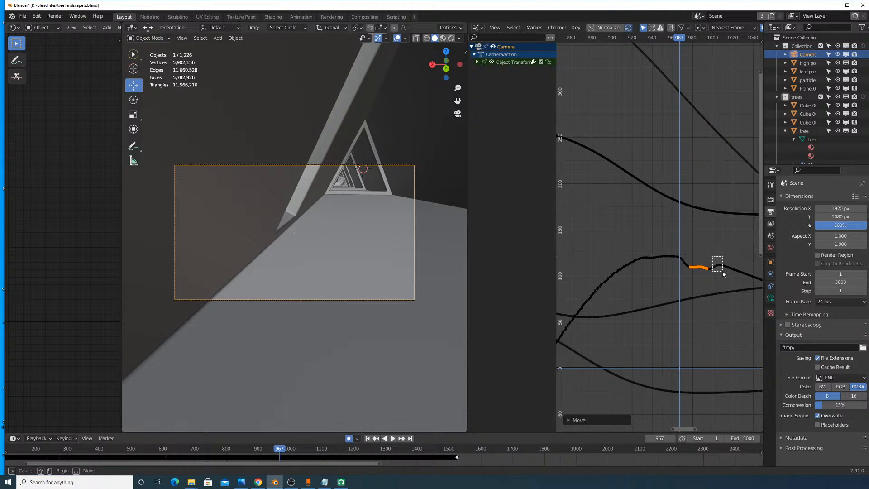
{"action": "left_click_drag", "start_coordinate": [722, 272], "coordinate": [721, 265]}
{"action": "key", "text": "g"}
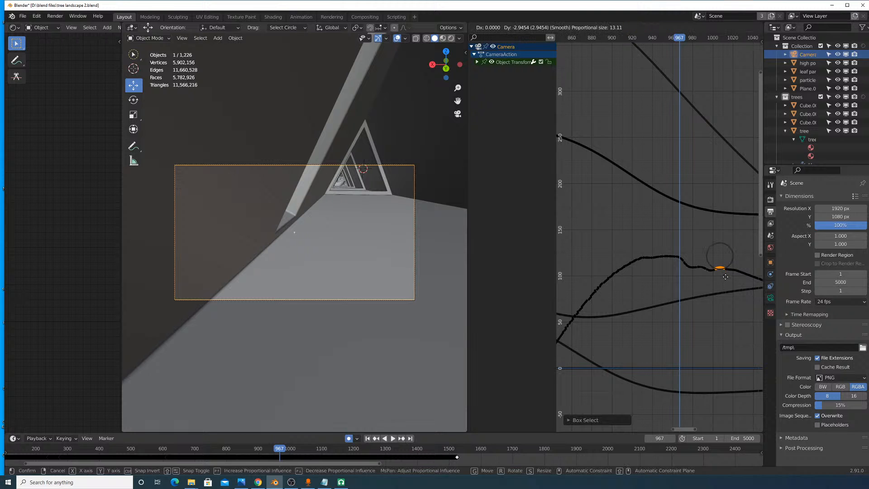
{"action": "left_click", "coordinate": [725, 279]}
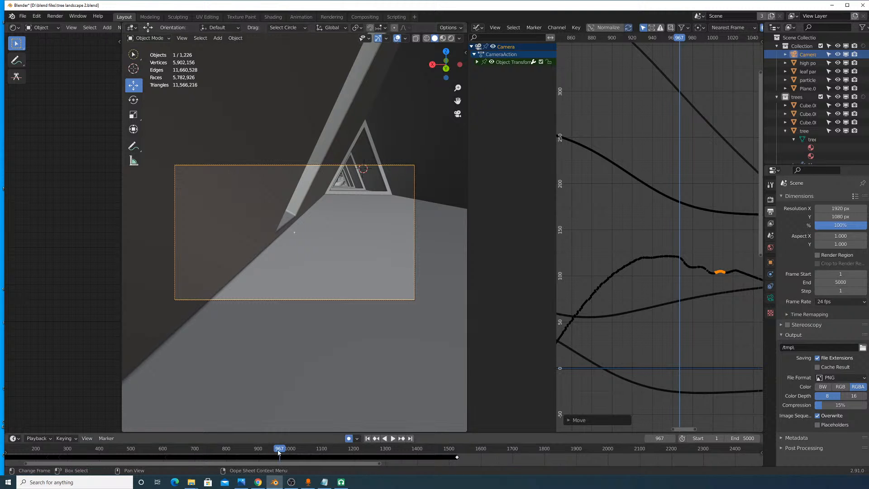
{"action": "key", "text": "space"}
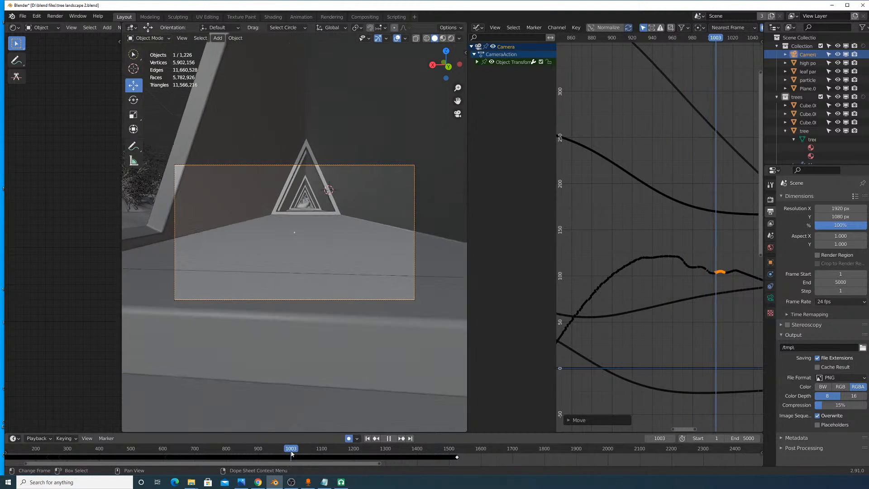
{"action": "key", "text": "space"}
Step: Select all keyframes of the camera curves and smooth them several times
{"action": "key", "text": "a"}
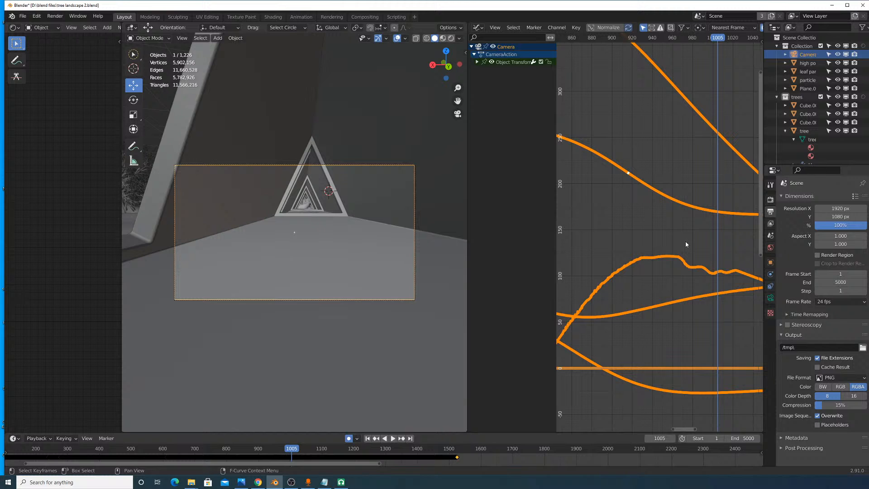
{"action": "key", "text": "alt+o"}
{"action": "key", "text": "alt+o"}
{"action": "key", "text": "alt+o"}
{"action": "key", "text": "alt+o"}
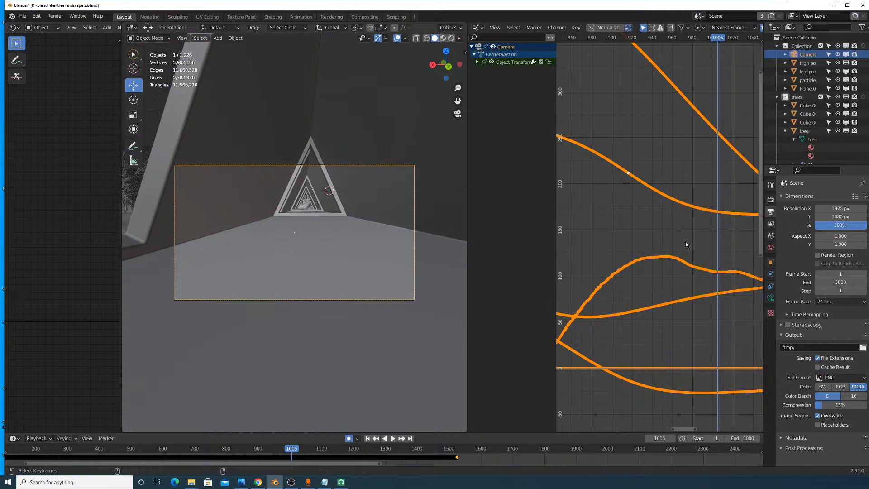
Step: Examine the stepped keyframes around frame 928 and apply Sample Keyframes to the selected curves
{"action": "scroll", "coordinate": [690, 243], "scroll_direction": "up", "scroll_amount": 10}
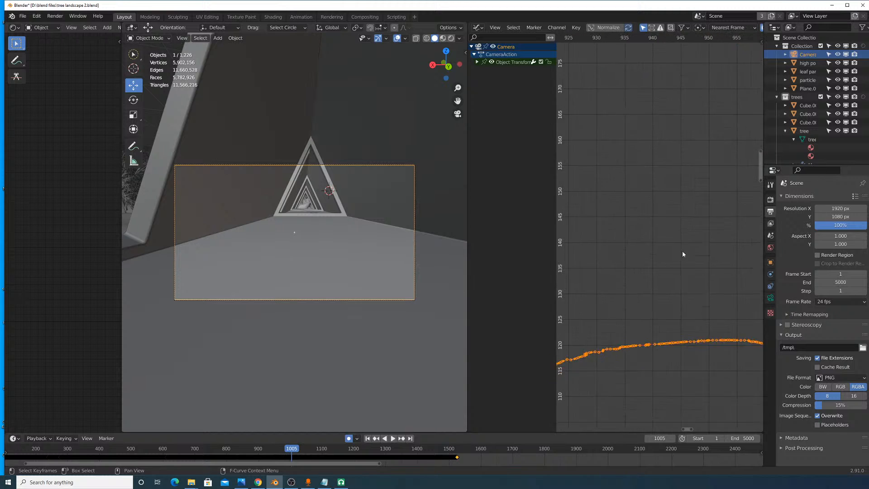
{"action": "scroll", "coordinate": [670, 286], "scroll_direction": "up", "scroll_amount": 5}
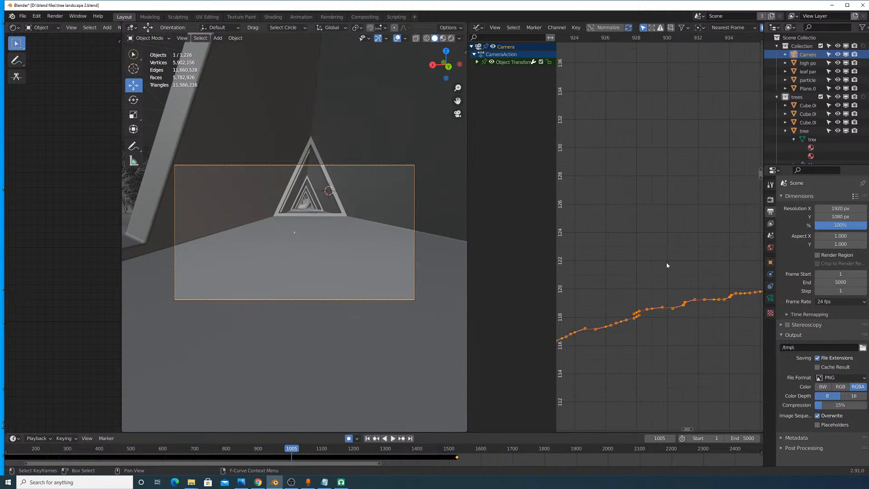
{"action": "scroll", "coordinate": [660, 286], "scroll_direction": "up", "scroll_amount": 6}
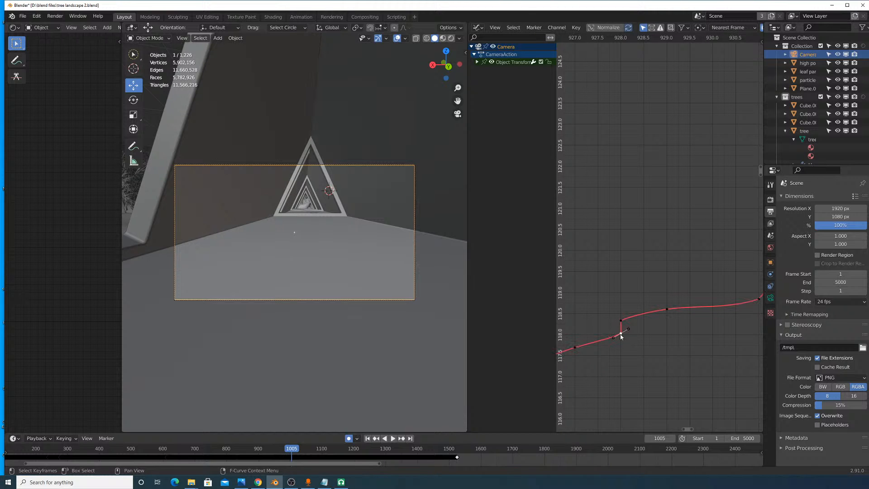
{"action": "scroll", "coordinate": [625, 246], "scroll_direction": "down", "scroll_amount": 5}
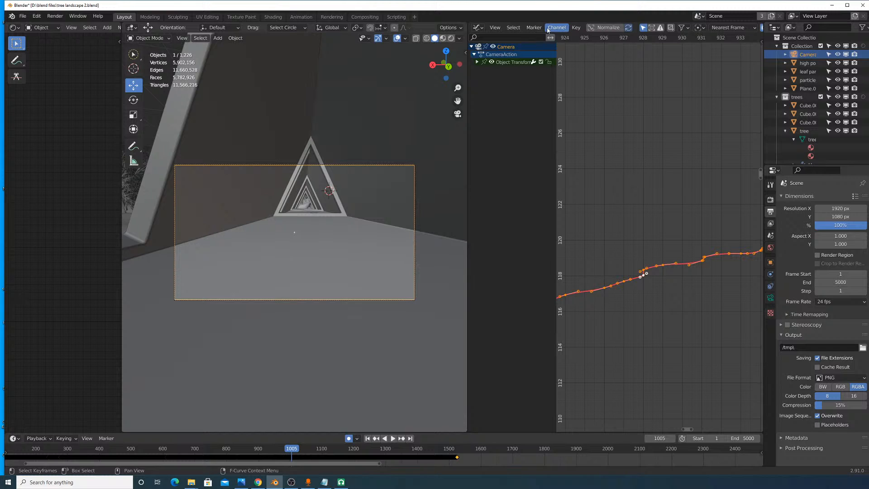
{"action": "left_click", "coordinate": [575, 28]}
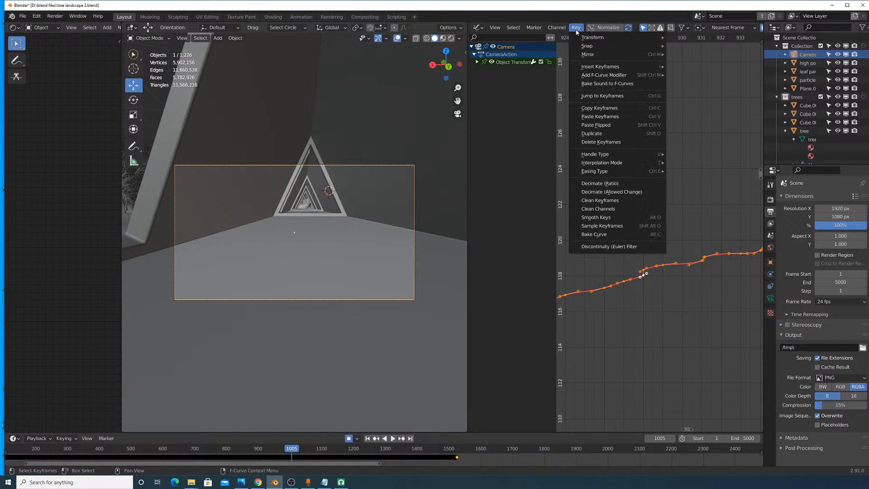
{"action": "left_click", "coordinate": [640, 226]}
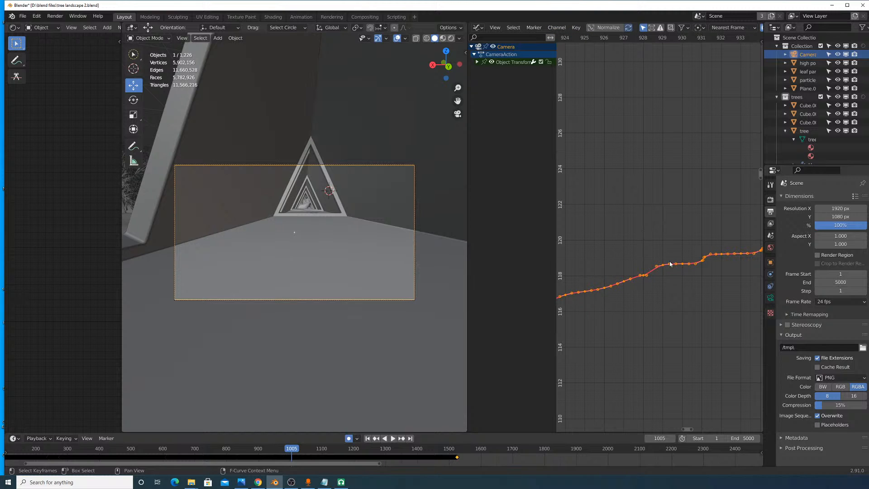
Step: Inspect the sampled curve around frame 928, and undo the keyframe sampling and the smoothing done before it
{"action": "scroll", "coordinate": [644, 305], "scroll_direction": "up", "scroll_amount": 5}
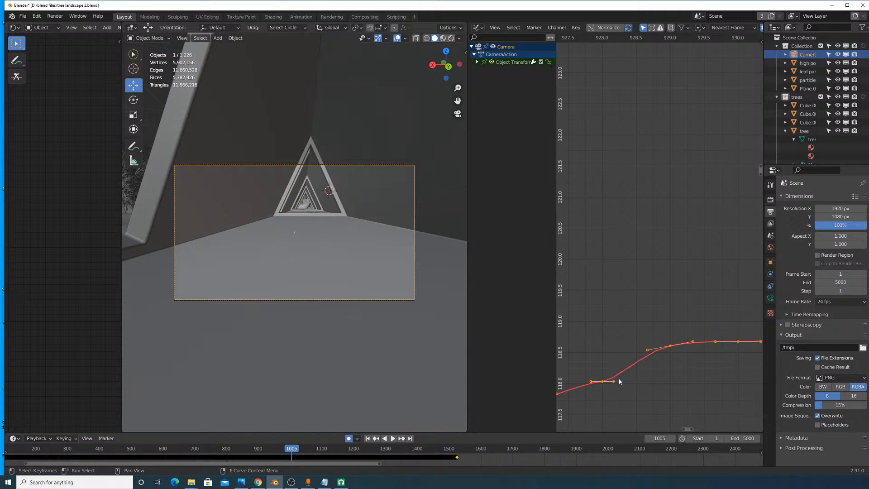
{"action": "middle_click_drag", "start_coordinate": [619, 381], "coordinate": [705, 253]}
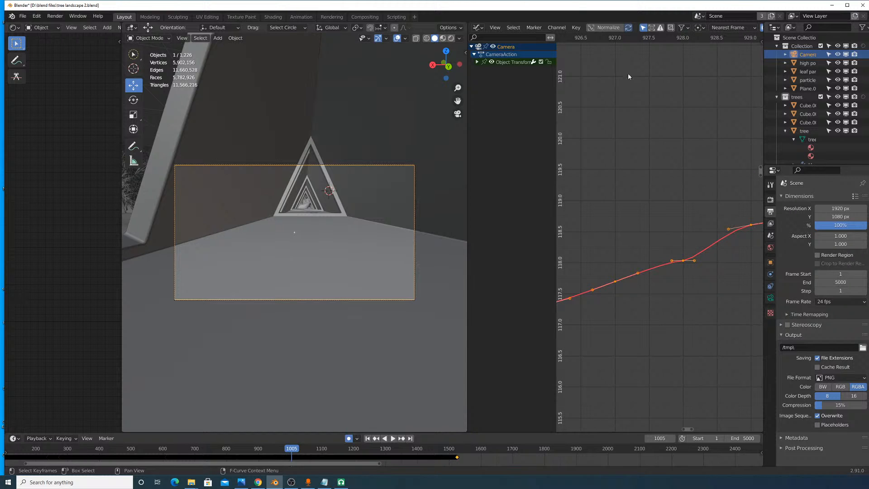
{"action": "scroll", "coordinate": [636, 118], "scroll_direction": "down", "scroll_amount": 7}
{"action": "key", "text": "alt+o"}
{"action": "key", "text": "alt+o"}
{"action": "key", "text": "alt+o"}
{"action": "key", "text": "alt+o"}
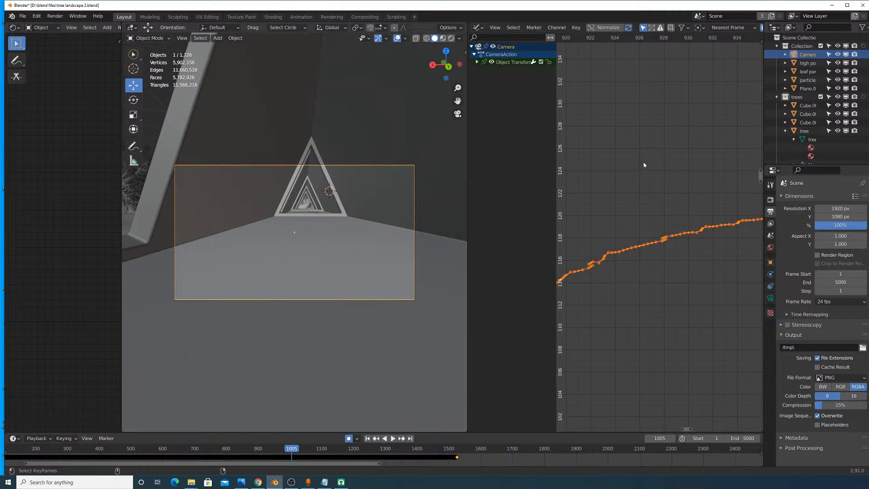
{"action": "scroll", "coordinate": [677, 255], "scroll_direction": "up", "scroll_amount": 3}
{"action": "scroll", "coordinate": [678, 256], "scroll_direction": "up", "scroll_amount": 9}
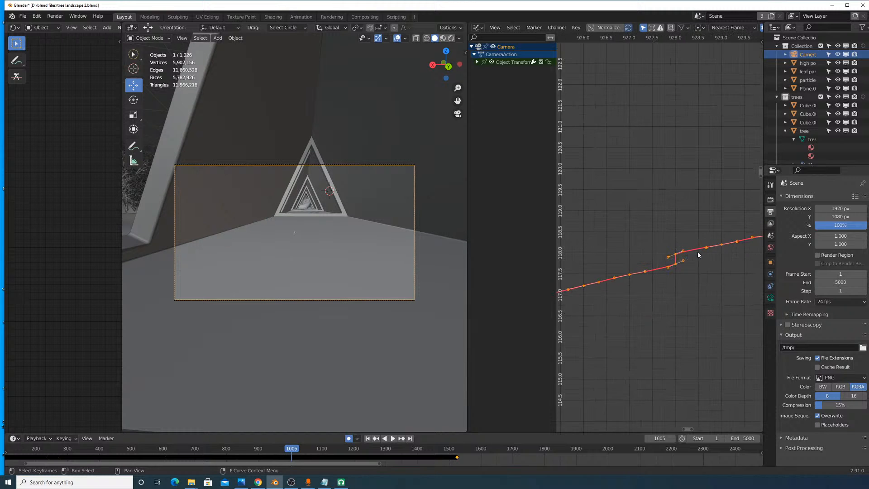
{"action": "key", "text": "g"}
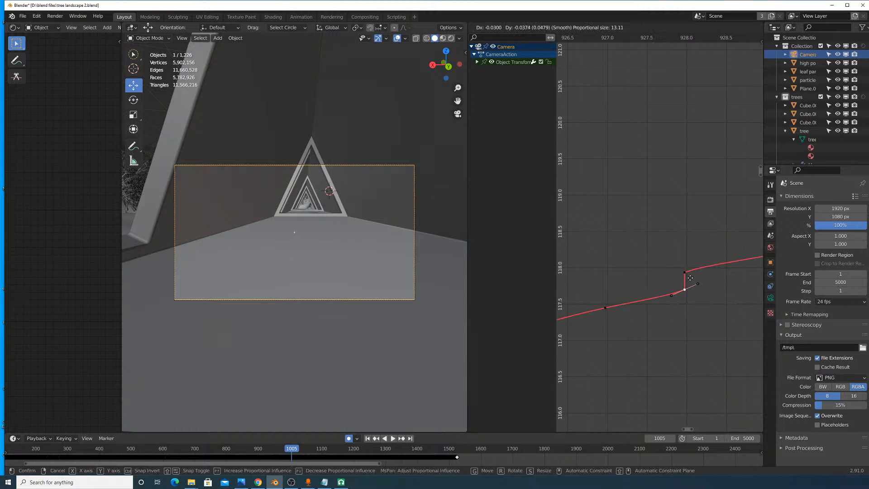
{"action": "right_click", "coordinate": [686, 274]}
{"action": "key", "text": "g"}
{"action": "right_click", "coordinate": [699, 273]}
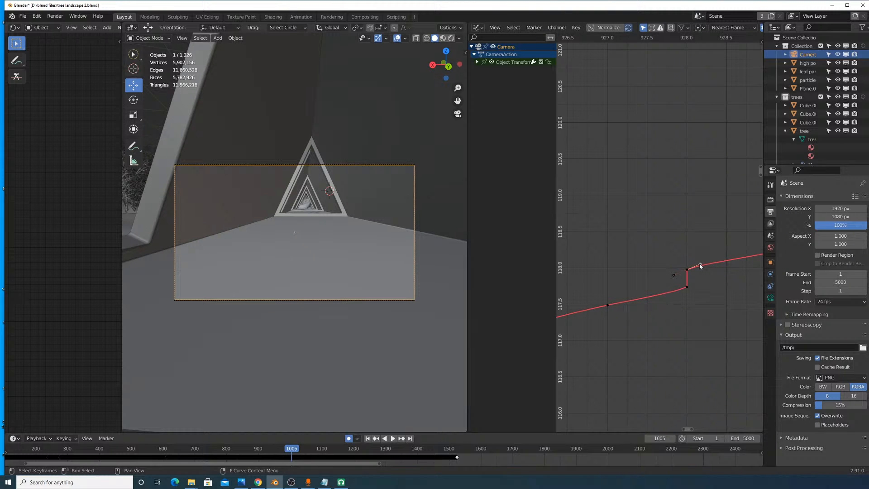
{"action": "key", "text": "g"}
{"action": "right_click", "coordinate": [698, 267]}
Step: Examine the camera's steep curve for stepped keyframes from frame 928 back to around frames 760 to 780
{"action": "scroll", "coordinate": [678, 253], "scroll_direction": "down", "scroll_amount": 12}
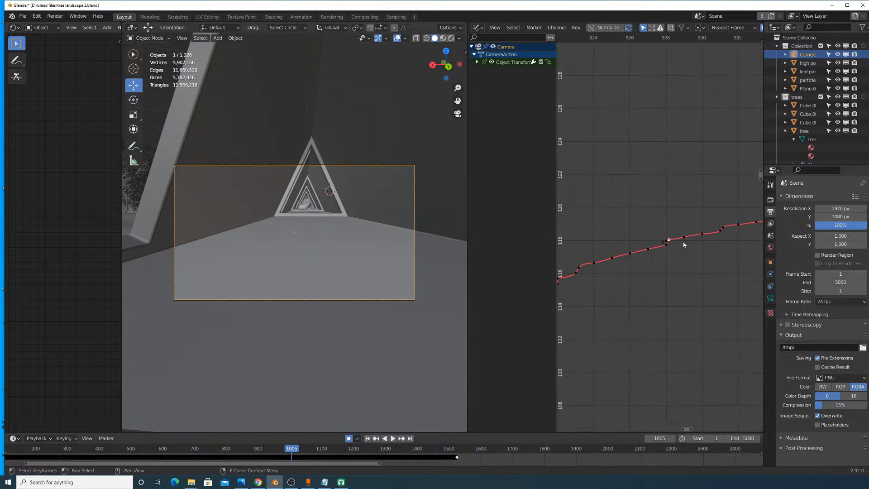
{"action": "scroll", "coordinate": [683, 245], "scroll_direction": "down", "scroll_amount": 10}
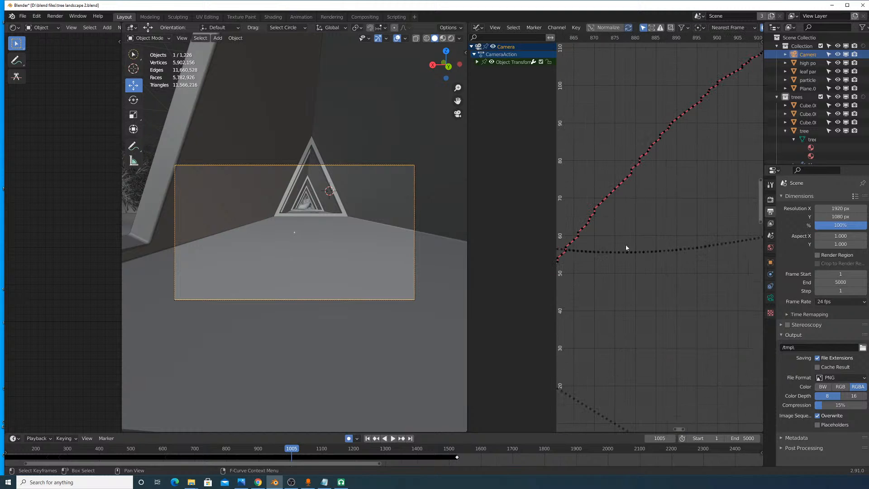
{"action": "middle_click_drag", "start_coordinate": [626, 248], "coordinate": [754, 183]}
{"action": "middle_click_drag", "start_coordinate": [715, 280], "coordinate": [594, 141]}
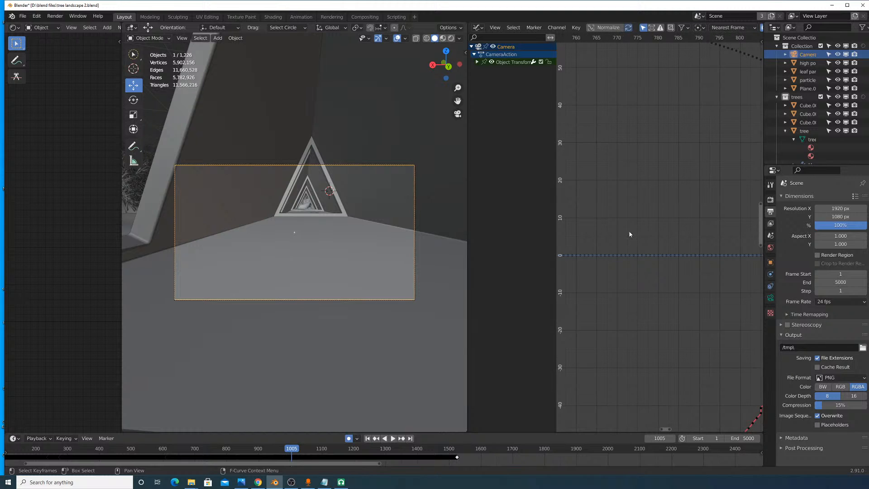
{"action": "scroll", "coordinate": [630, 235], "scroll_direction": "down", "scroll_amount": 10}
{"action": "middle_click_drag", "start_coordinate": [665, 290], "coordinate": [683, 176]}
{"action": "scroll", "coordinate": [661, 257], "scroll_direction": "up", "scroll_amount": 9}
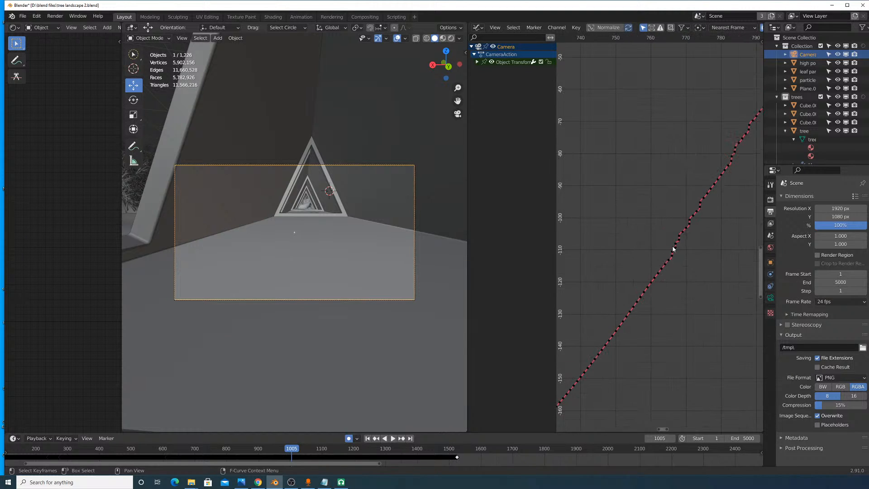
{"action": "scroll", "coordinate": [673, 250], "scroll_direction": "up", "scroll_amount": 6}
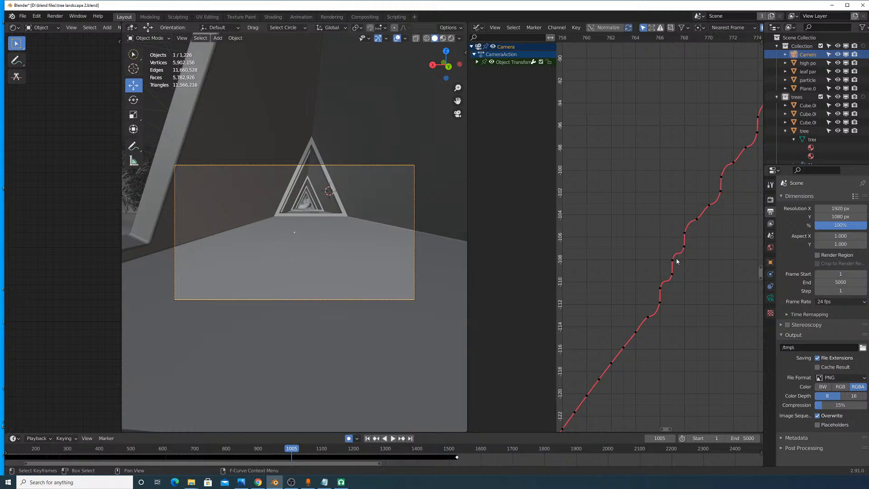
{"action": "middle_click_drag", "start_coordinate": [689, 213], "coordinate": [639, 252]}
{"action": "middle_click_drag", "start_coordinate": [667, 179], "coordinate": [643, 225]}
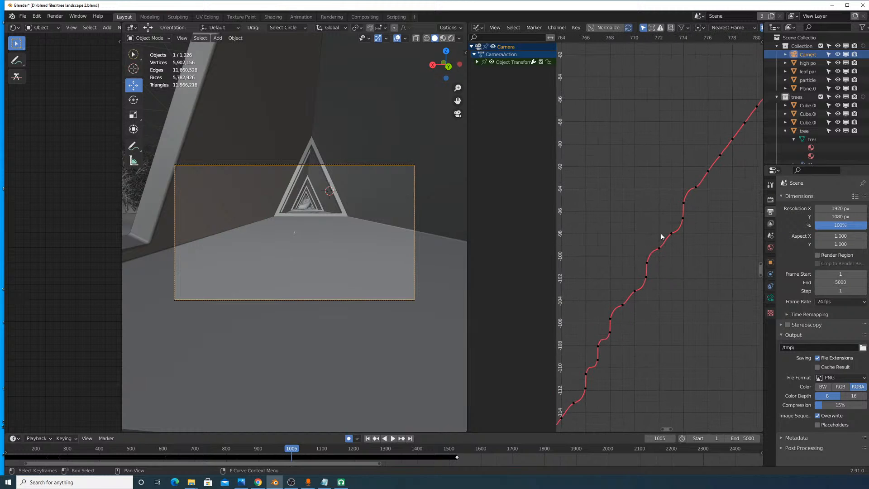
Step: Select all keyframes of the camera curves and apply Smooth Keys six times
{"action": "key", "text": "a"}
{"action": "key", "text": "alt+o"}
{"action": "key", "text": "alt+o"}
{"action": "key", "text": "alt+o"}
{"action": "key", "text": "alt+o"}
{"action": "key", "text": "alt+o"}
{"action": "key", "text": "alt+o"}
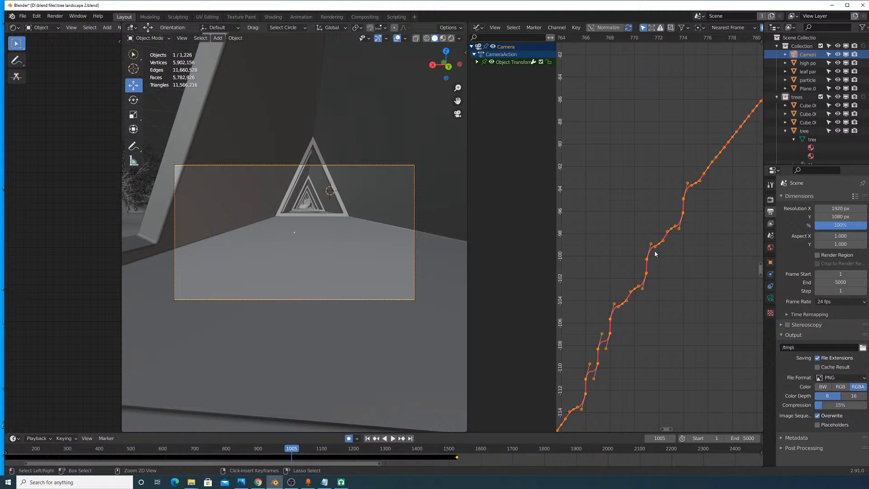
Step: Try an easing-by-strength interpolation mode on all selected camera keyframes, and undo it
{"action": "middle_click_drag", "start_coordinate": [652, 235], "coordinate": [637, 181], "text": "ctrl"}
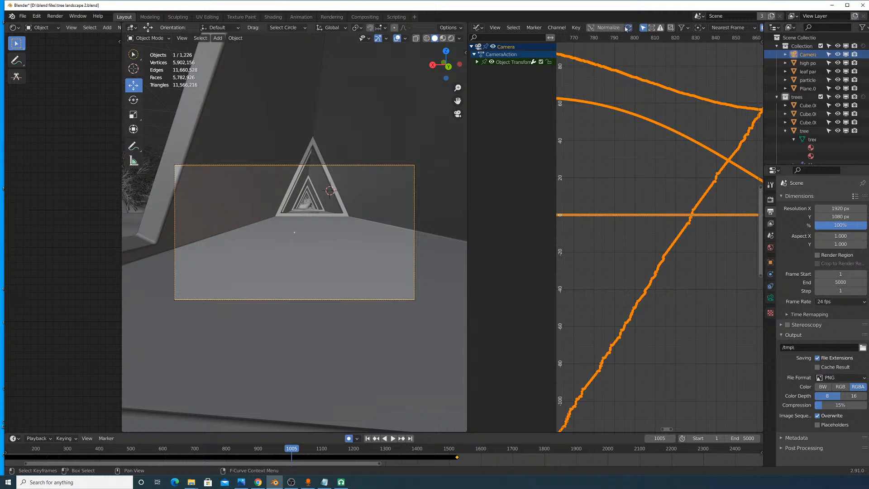
{"action": "scroll", "coordinate": [647, 94], "scroll_direction": "up", "scroll_amount": 10}
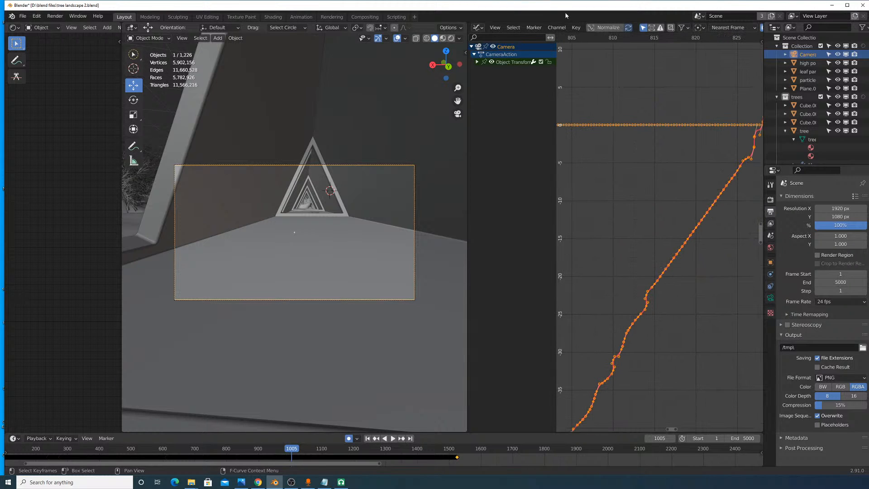
{"action": "left_click", "coordinate": [580, 29]}
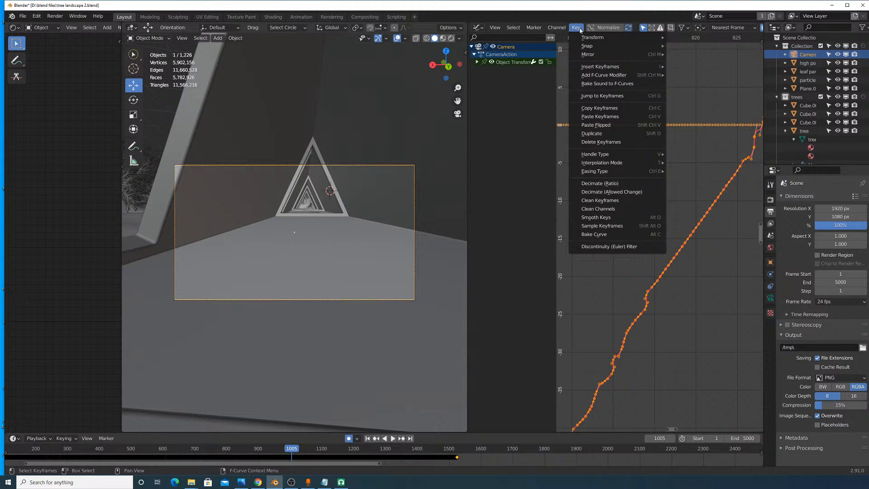
{"action": "mouse_move", "coordinate": [622, 163]}
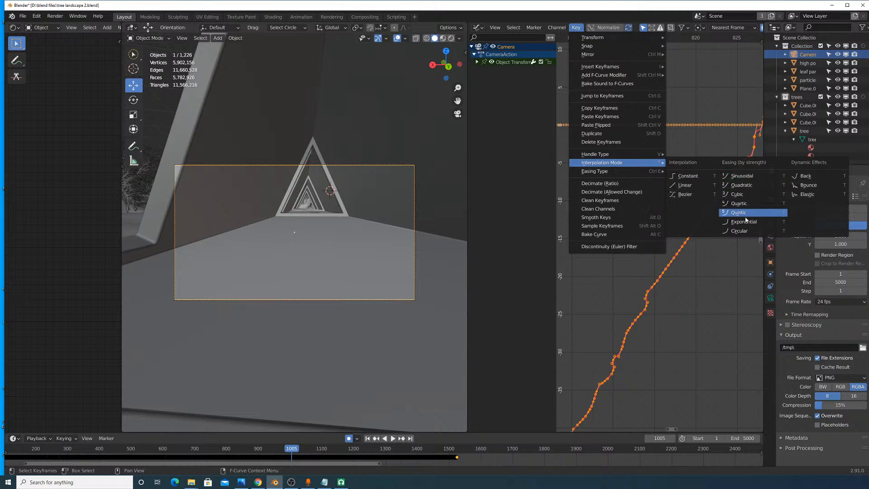
{"action": "left_click", "coordinate": [754, 181]}
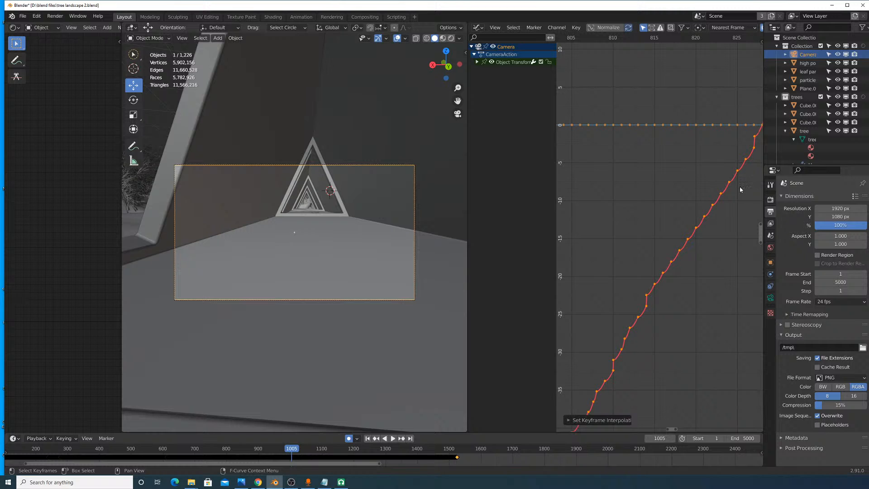
{"action": "key", "text": "ctrl+z"}
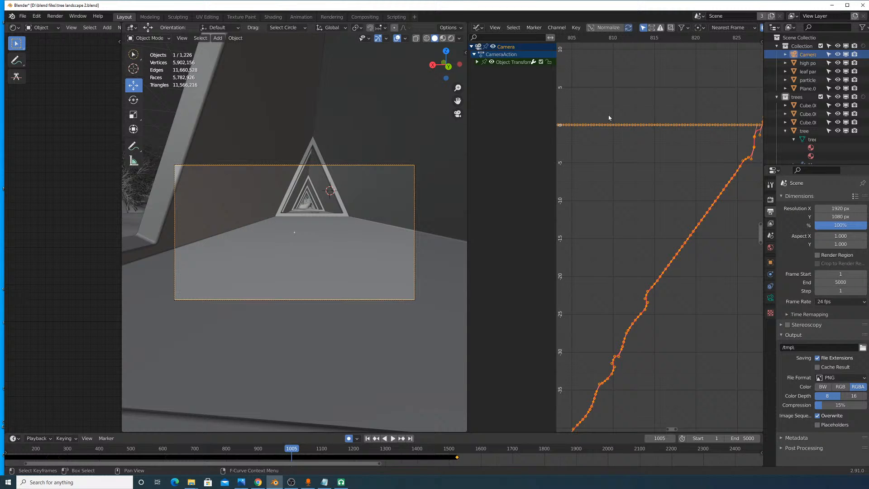
Step: Try the Constant interpolation mode on all selected camera keyframes, and undo it
{"action": "left_click", "coordinate": [570, 30]}
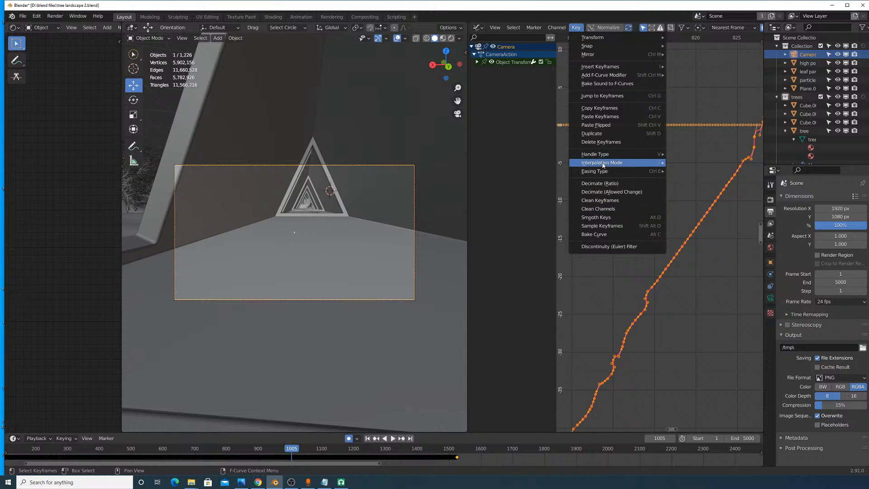
{"action": "mouse_move", "coordinate": [603, 165]}
{"action": "left_click", "coordinate": [694, 177]}
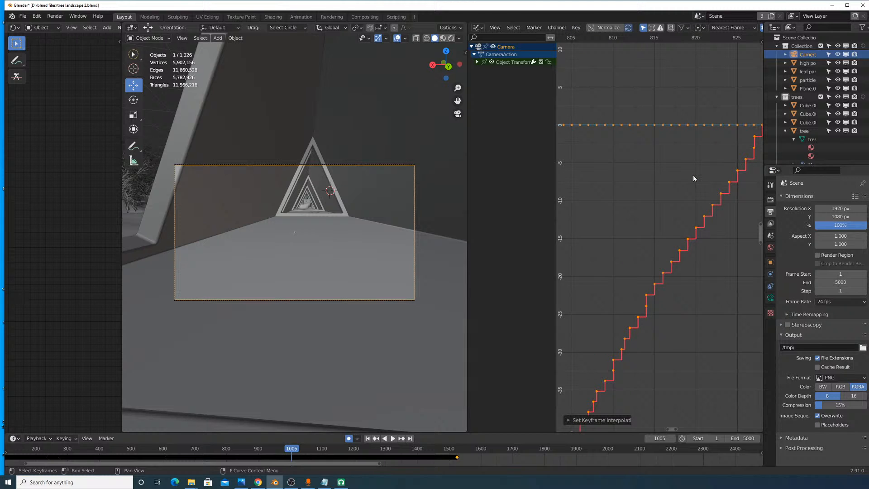
{"action": "key", "text": "ctrl+z"}
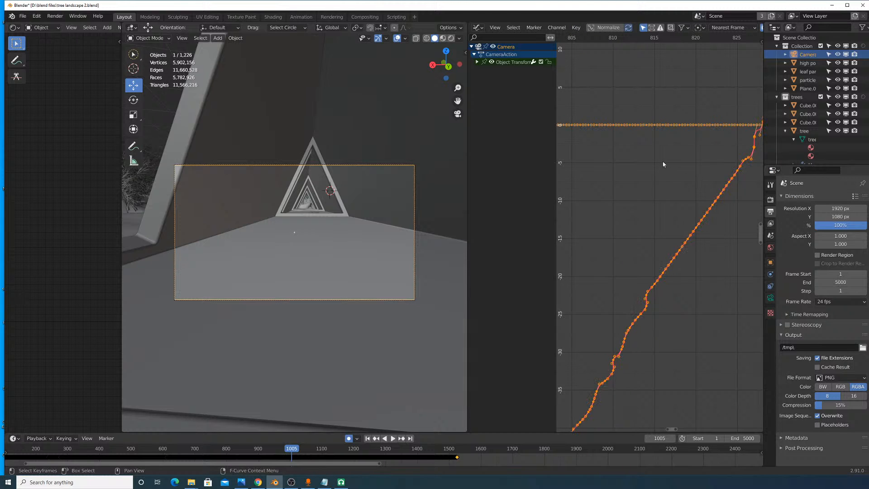
Step: Try the Linear interpolation mode on all selected camera keyframes, and return them to Bezier
{"action": "left_click", "coordinate": [576, 27]}
{"action": "mouse_move", "coordinate": [619, 166]}
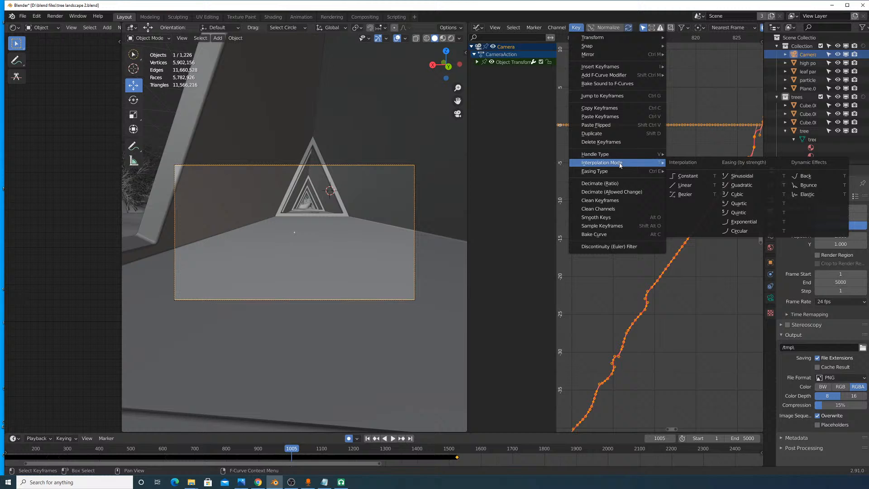
{"action": "left_click", "coordinate": [678, 185]}
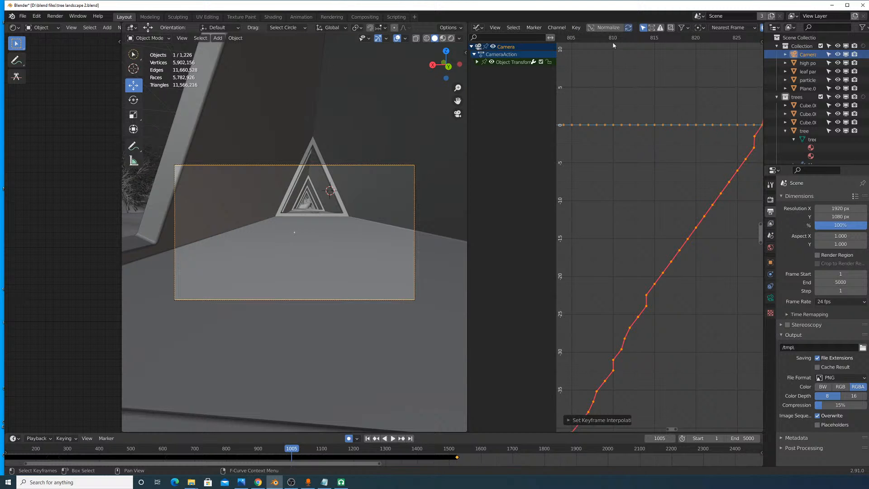
{"action": "left_click", "coordinate": [577, 28]}
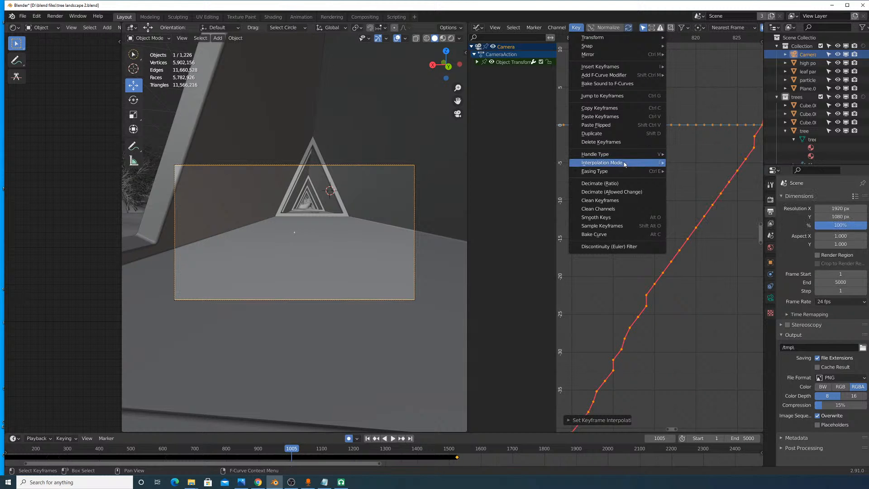
{"action": "mouse_move", "coordinate": [624, 163]}
{"action": "left_click", "coordinate": [703, 185]}
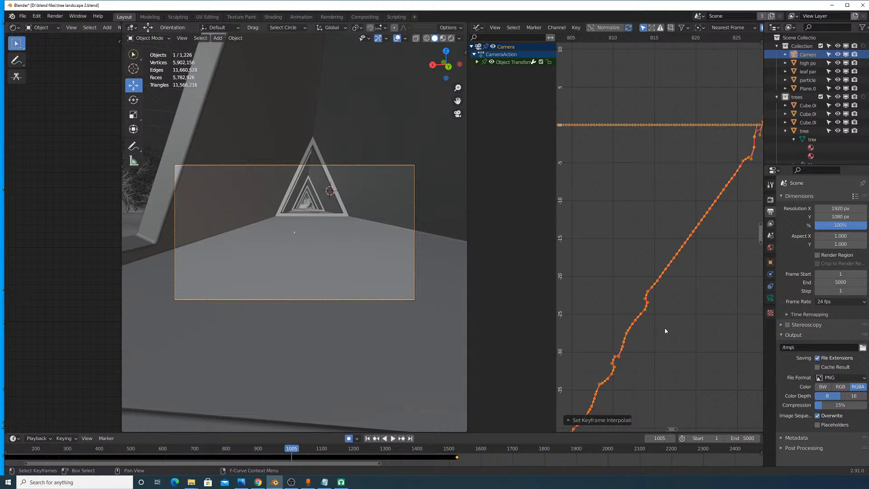
{"action": "scroll", "coordinate": [664, 328], "scroll_direction": "up", "scroll_amount": 4}
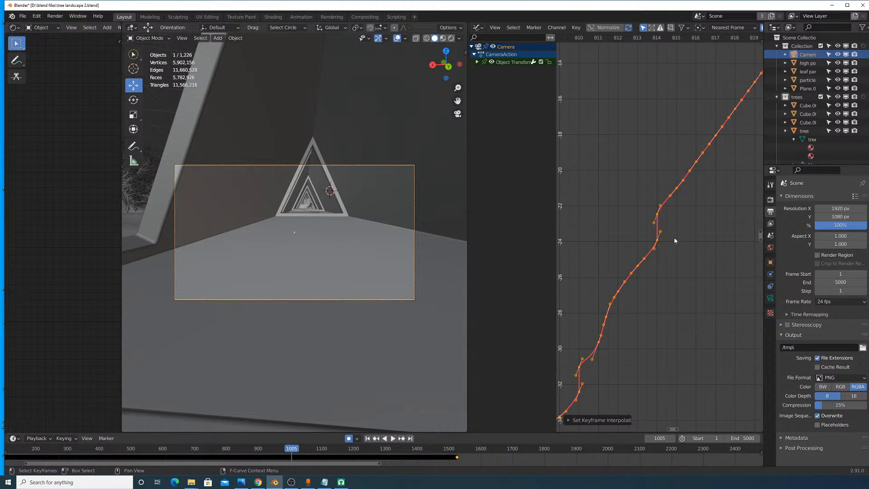
{"action": "key", "text": "ctrl+z"}
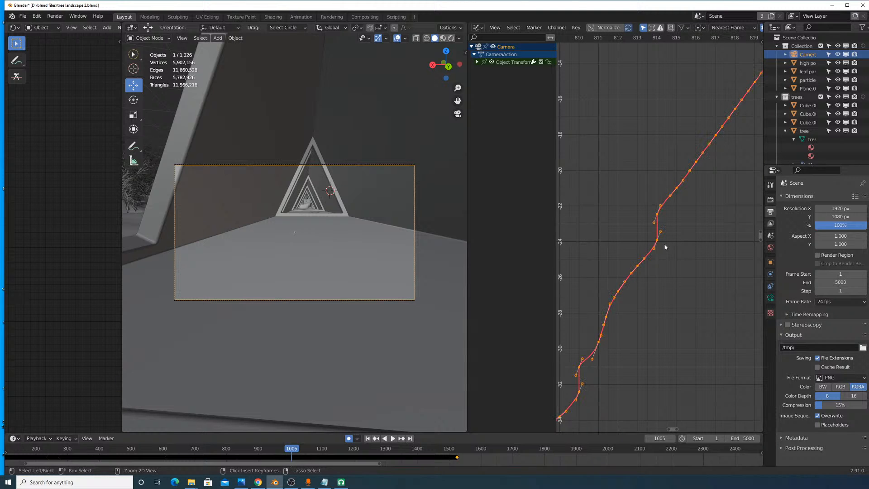
Step: Inspect the doubled keyframe at frame 814, reselect all camera keyframes and try Decimate (Ratio) on them
{"action": "scroll", "coordinate": [658, 253], "scroll_direction": "up", "scroll_amount": 6}
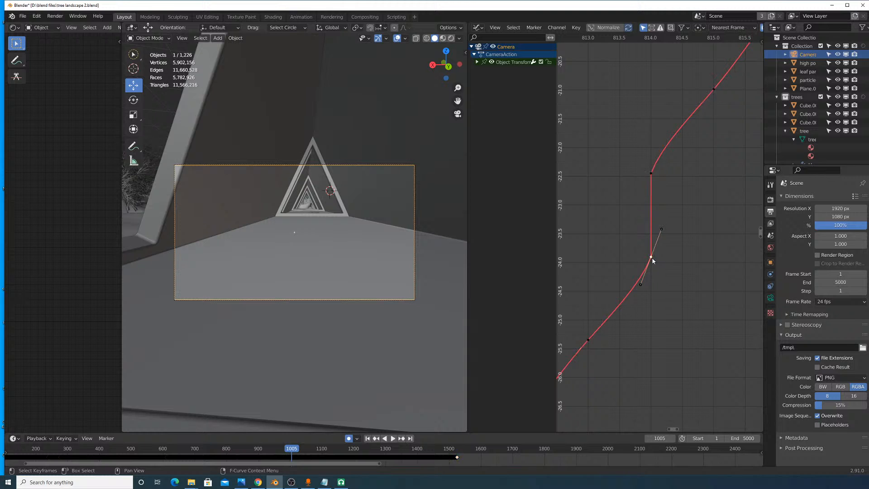
{"action": "scroll", "coordinate": [653, 254], "scroll_direction": "down", "scroll_amount": 15}
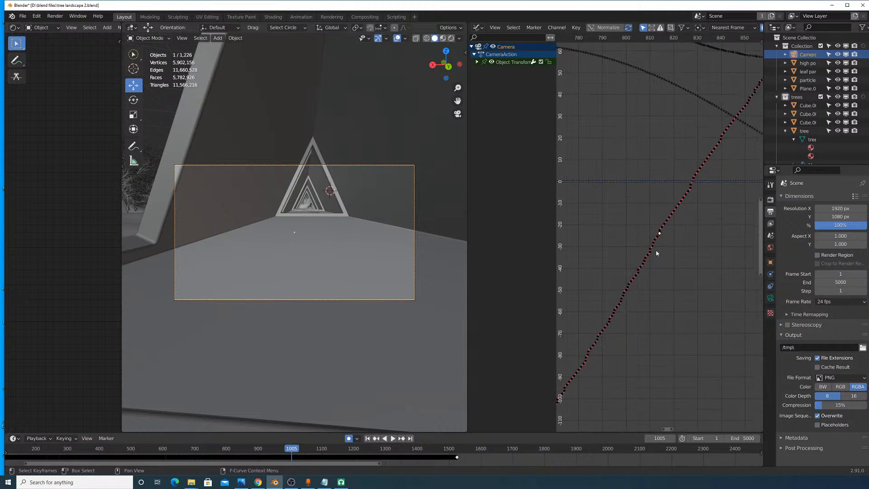
{"action": "scroll", "coordinate": [656, 254], "scroll_direction": "up", "scroll_amount": 5}
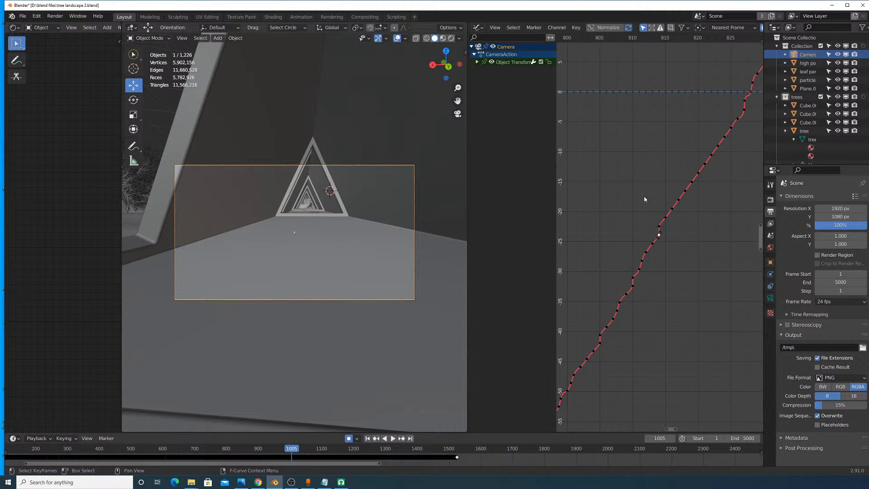
{"action": "key", "text": "a"}
{"action": "scroll", "coordinate": [659, 176], "scroll_direction": "down", "scroll_amount": 13}
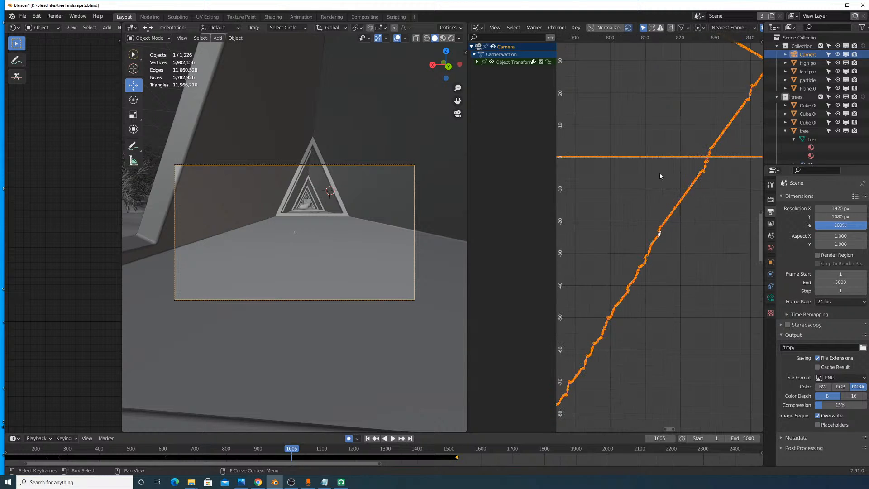
{"action": "left_click", "coordinate": [578, 28]}
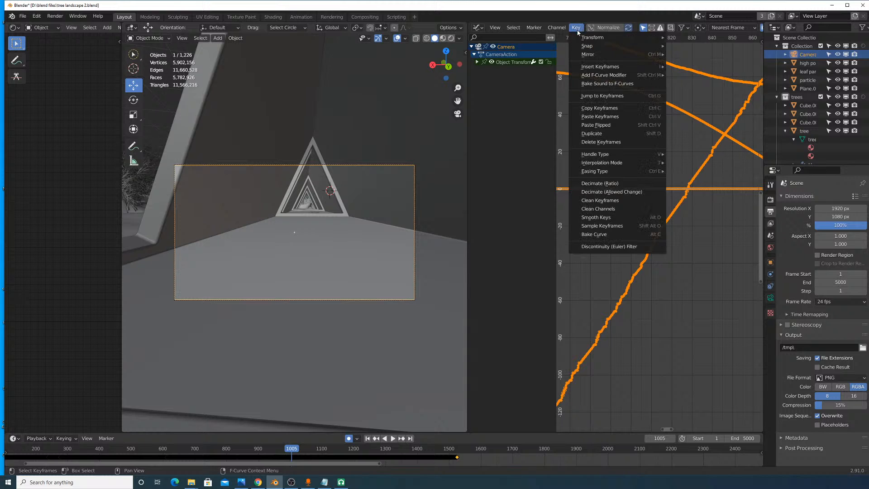
{"action": "left_click", "coordinate": [622, 185]}
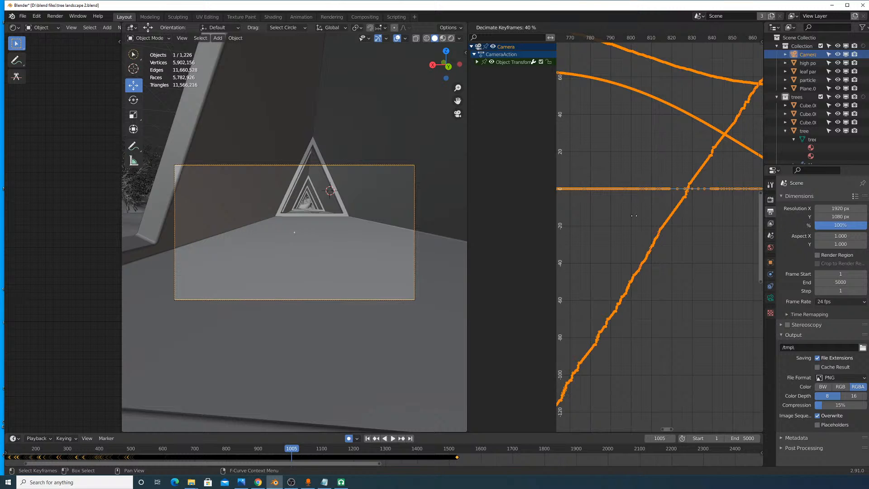
{"action": "left_click", "coordinate": [671, 229]}
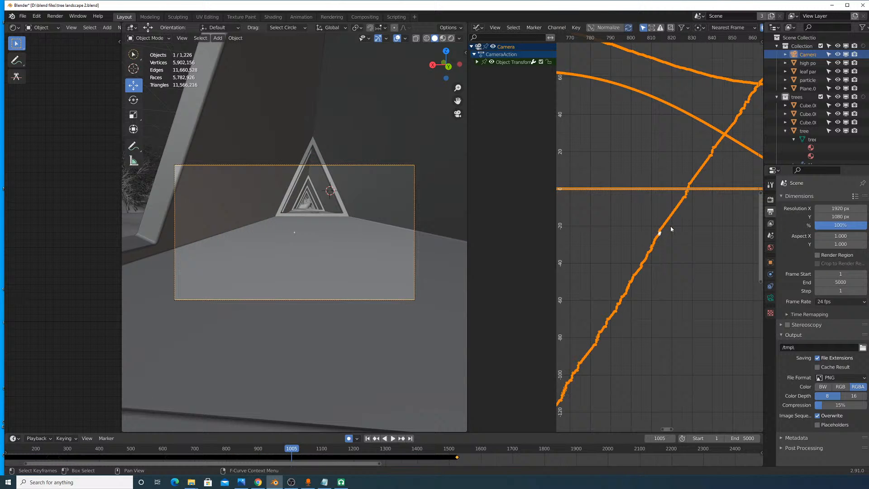
Step: Apply Decimate (Allowed Change) to all selected camera keyframes and check the curve around frame 814
{"action": "left_click", "coordinate": [575, 28]}
{"action": "left_click", "coordinate": [627, 190]}
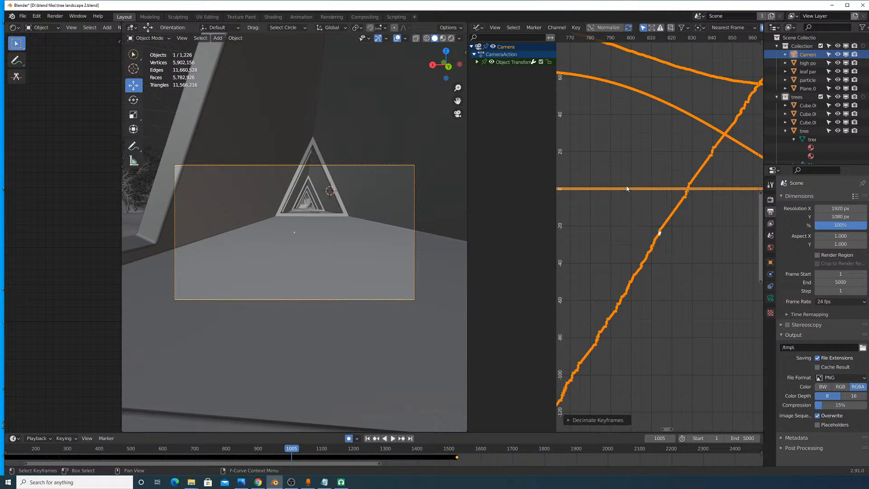
{"action": "scroll", "coordinate": [686, 140], "scroll_direction": "down", "scroll_amount": 13}
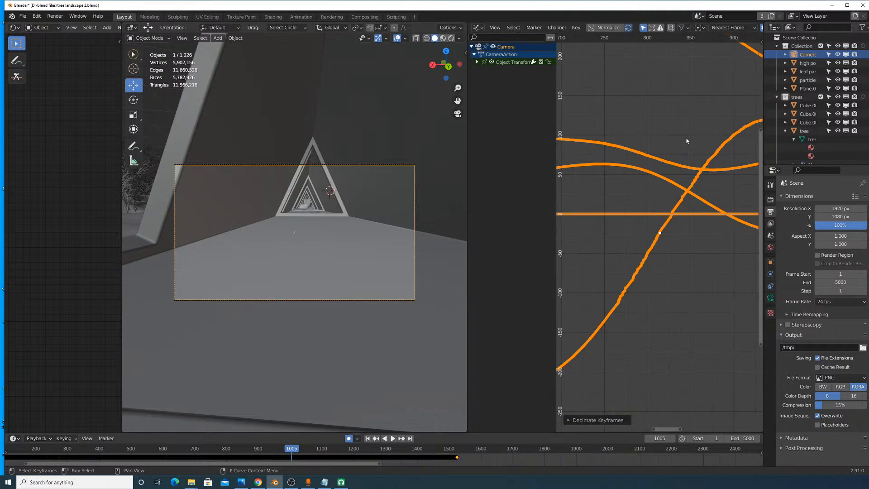
{"action": "scroll", "coordinate": [679, 165], "scroll_direction": "up", "scroll_amount": 13}
{"action": "scroll", "coordinate": [651, 208], "scroll_direction": "up", "scroll_amount": 8}
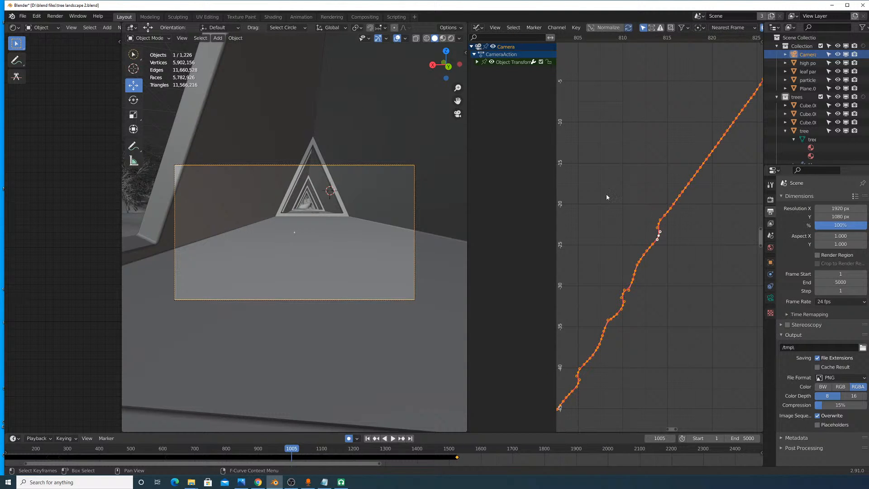
Step: Review the full span of the camera's curves in the Graph Editor and scrub the animation to frame 956
{"action": "scroll", "coordinate": [615, 227], "scroll_direction": "down", "scroll_amount": 12}
{"action": "scroll", "coordinate": [627, 222], "scroll_direction": "down", "scroll_amount": 8}
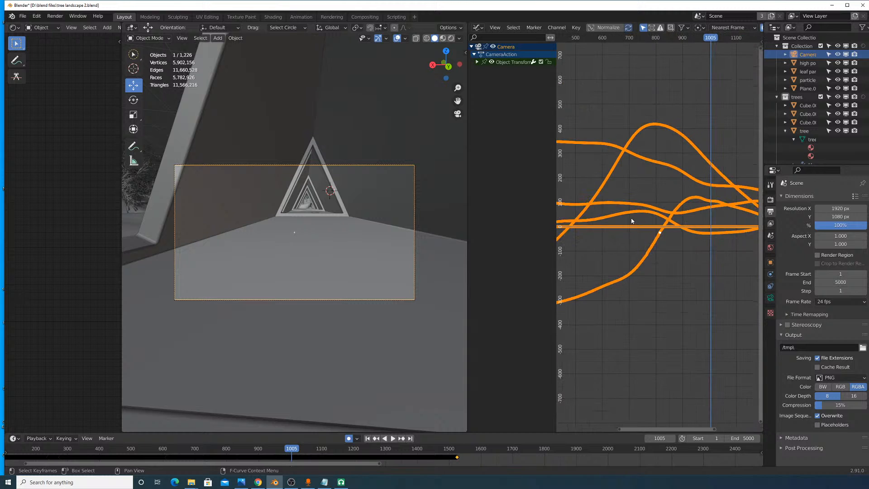
{"action": "middle_click_drag", "start_coordinate": [631, 218], "coordinate": [726, 236]}
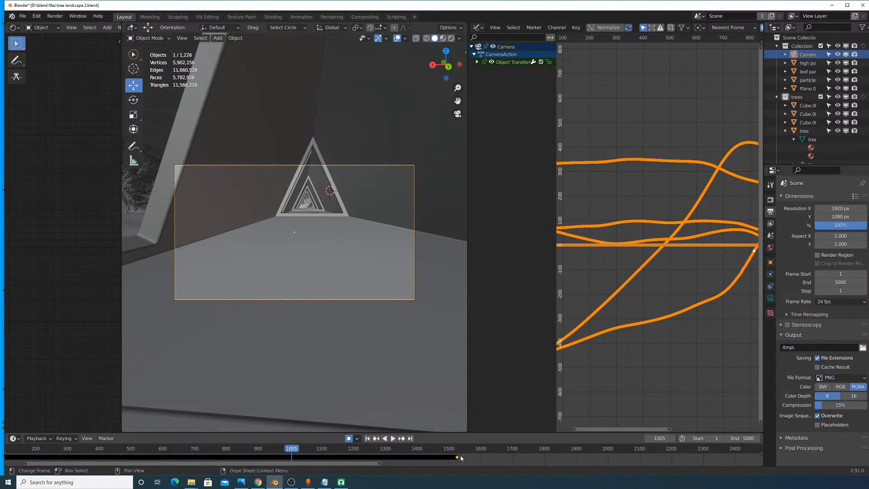
{"action": "left_click_drag", "start_coordinate": [463, 453], "coordinate": [284, 441]}
{"action": "key", "text": "Escape"}
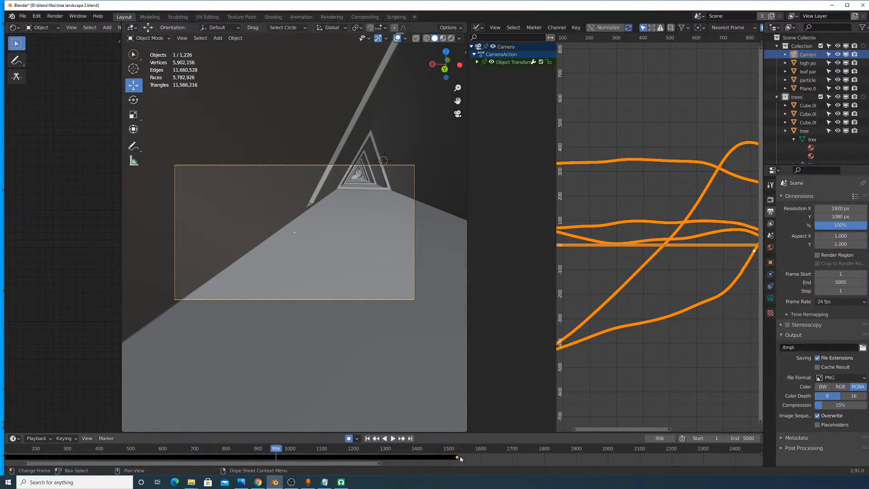
Step: Try deleting the camera with its animation, check the scene without it, and undo the deletion
{"action": "key", "text": "x"}
{"action": "left_click", "coordinate": [442, 431]}
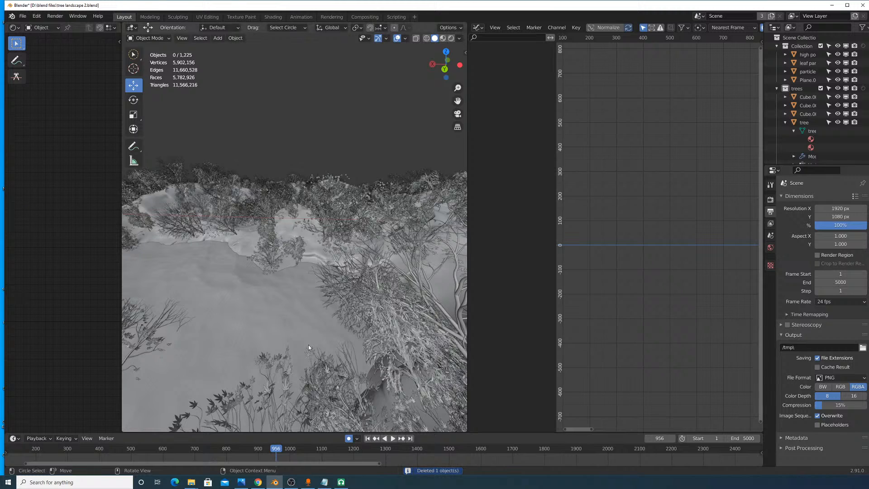
{"action": "scroll", "coordinate": [349, 335], "scroll_direction": "down", "scroll_amount": 4}
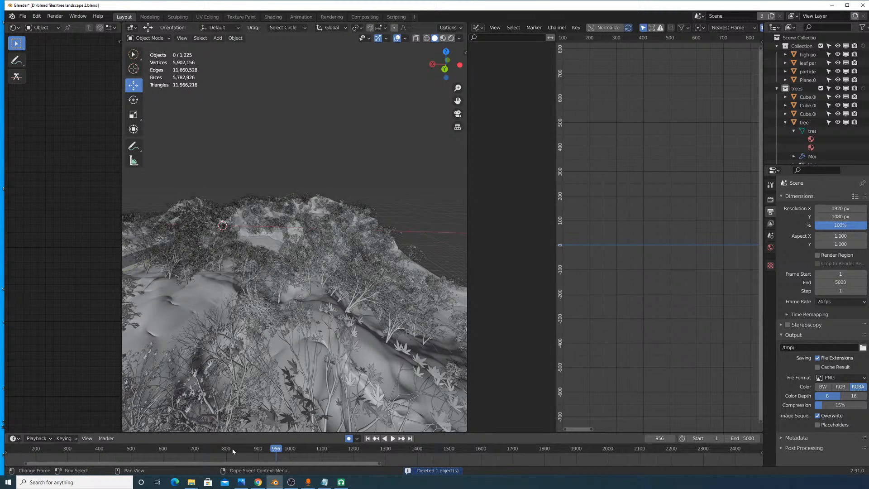
{"action": "middle_click_drag", "start_coordinate": [292, 447], "coordinate": [578, 449]}
{"action": "left_click_drag", "start_coordinate": [432, 450], "coordinate": [268, 454]}
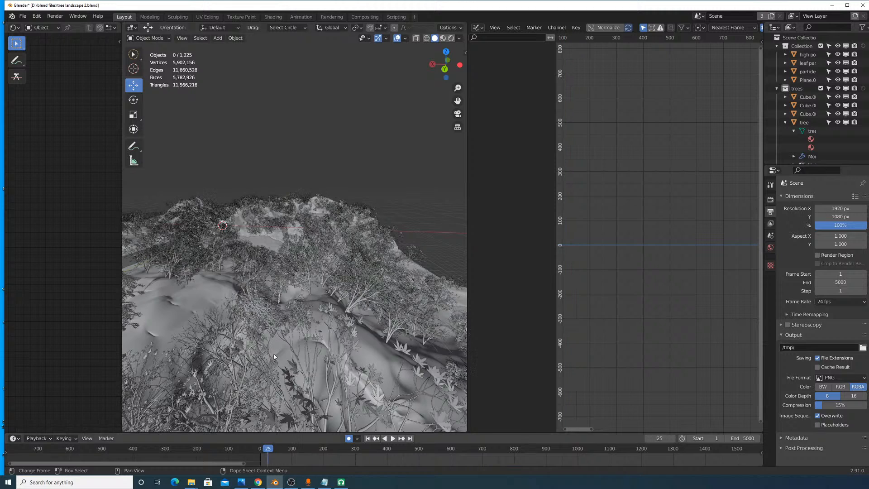
{"action": "scroll", "coordinate": [279, 297], "scroll_direction": "down", "scroll_amount": 8}
{"action": "scroll", "coordinate": [273, 204], "scroll_direction": "up", "scroll_amount": 7}
{"action": "left_click", "coordinate": [182, 38]}
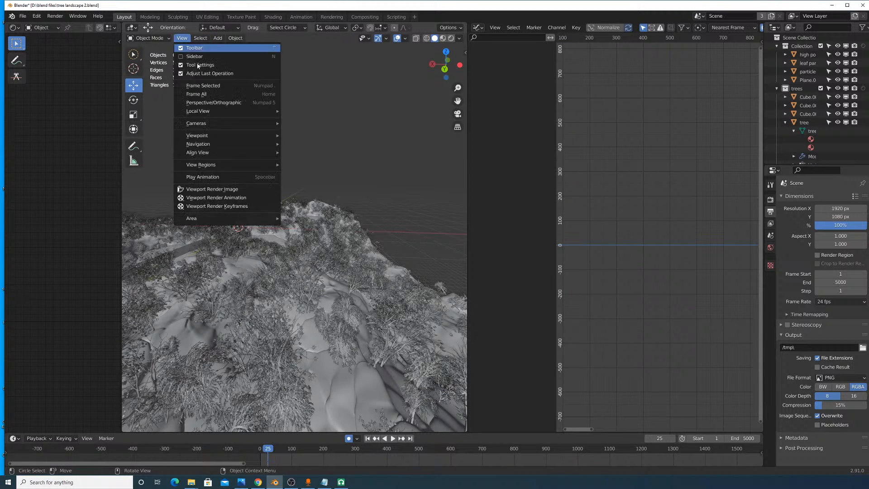
{"action": "mouse_move", "coordinate": [231, 125]}
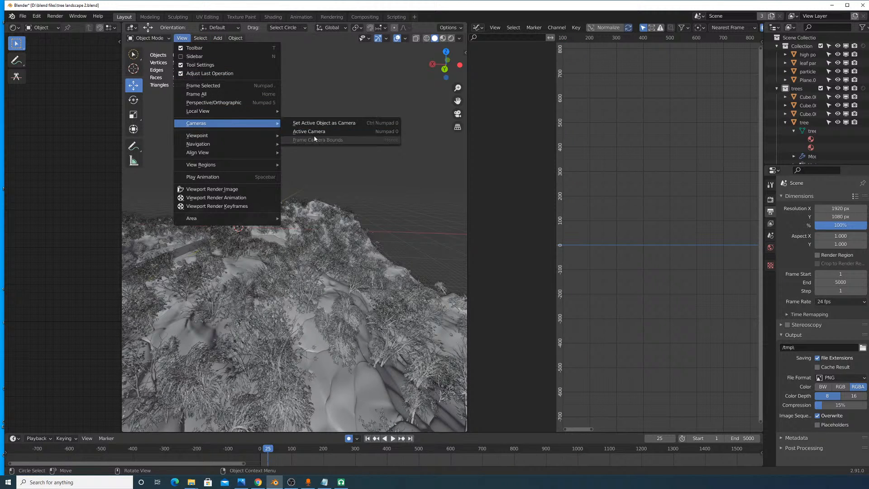
{"action": "left_click", "coordinate": [314, 140]}
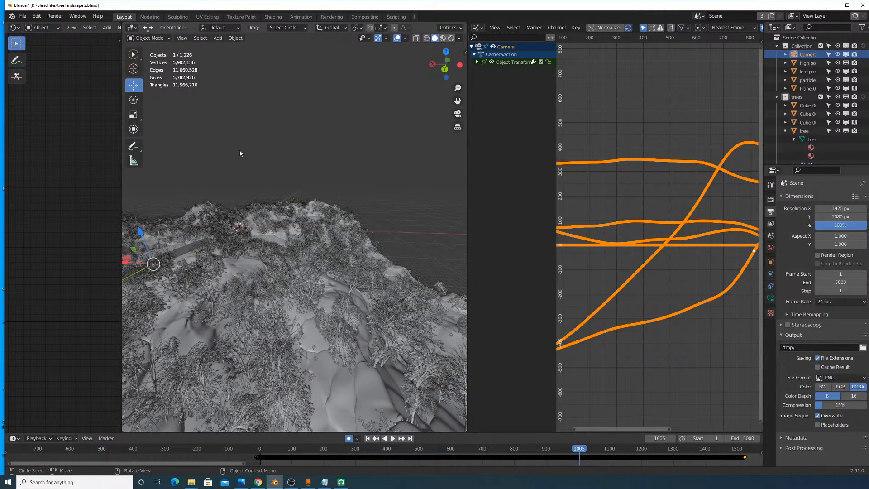
Step: Select only the earliest camera keyframes at the start of the timeline, leaving all other keyframes deselected
{"action": "scroll", "coordinate": [240, 153], "scroll_direction": "down", "scroll_amount": 5}
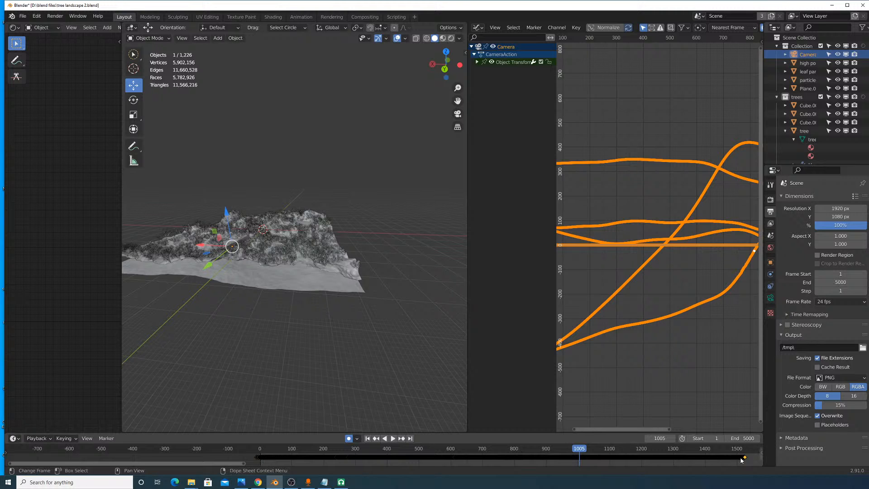
{"action": "left_click_drag", "start_coordinate": [752, 455], "coordinate": [595, 468]}
{"action": "left_click_drag", "start_coordinate": [264, 473], "coordinate": [261, 463]}
{"action": "middle_click_drag", "start_coordinate": [261, 459], "coordinate": [370, 464]}
{"action": "scroll", "coordinate": [363, 458], "scroll_direction": "up", "scroll_amount": 6}
{"action": "scroll", "coordinate": [363, 460], "scroll_direction": "down", "scroll_amount": 2}
{"action": "scroll", "coordinate": [660, 236], "scroll_direction": "down", "scroll_amount": 9}
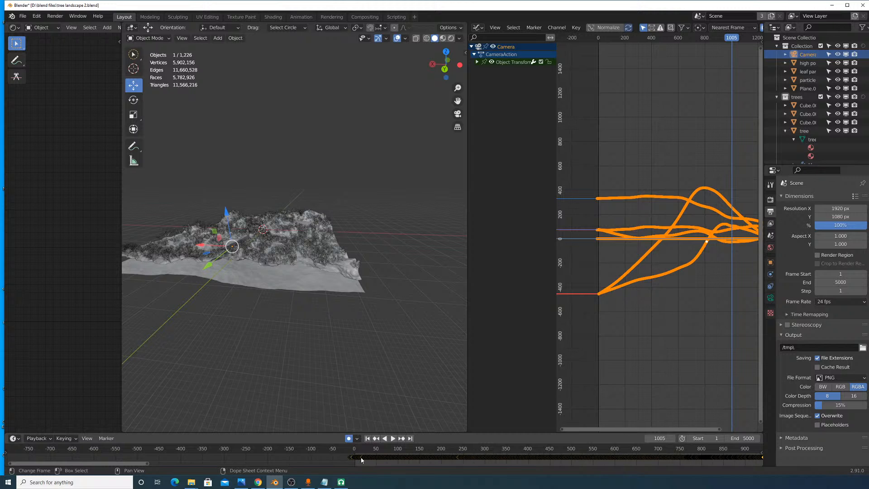
{"action": "left_click", "coordinate": [361, 457]}
Step: Examine the camera's keyframes along the timeline, from the start of the animation to beyond frame 2100
{"action": "scroll", "coordinate": [368, 459], "scroll_direction": "down", "scroll_amount": 7}
{"action": "scroll", "coordinate": [368, 459], "scroll_direction": "up", "scroll_amount": 9}
{"action": "scroll", "coordinate": [344, 461], "scroll_direction": "up", "scroll_amount": 8}
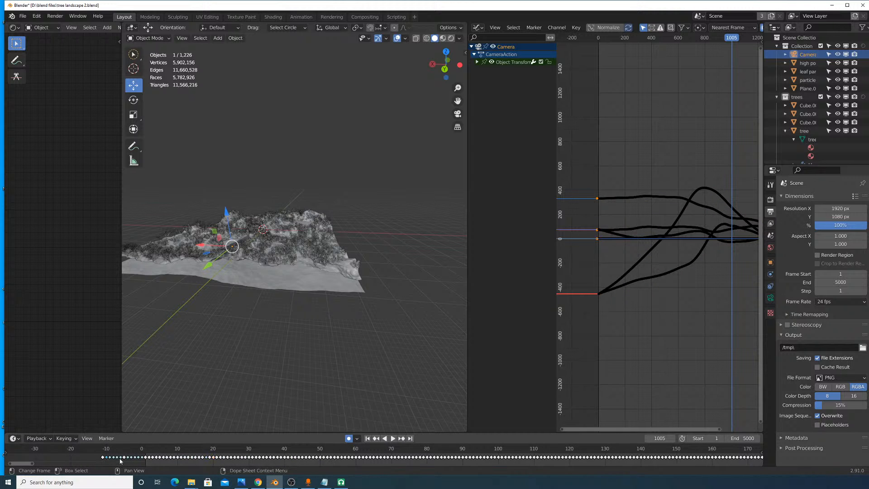
{"action": "scroll", "coordinate": [272, 458], "scroll_direction": "down", "scroll_amount": 5}
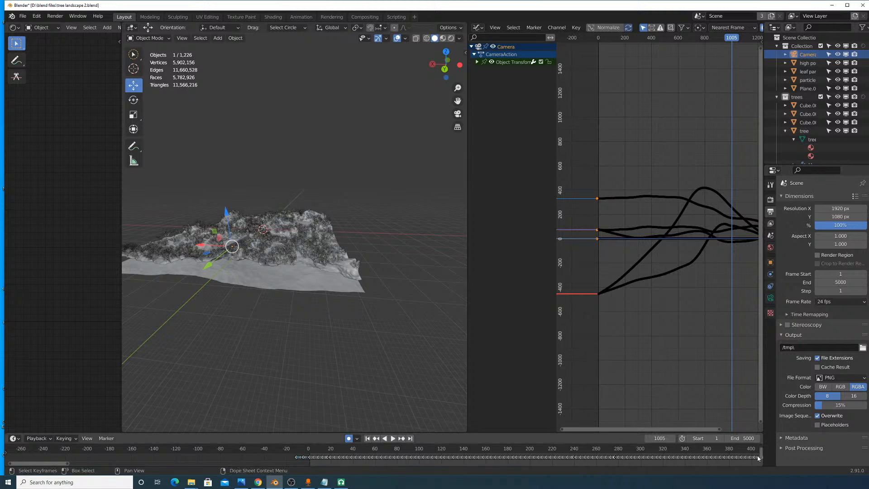
{"action": "middle_click_drag", "start_coordinate": [754, 455], "coordinate": [517, 445]}
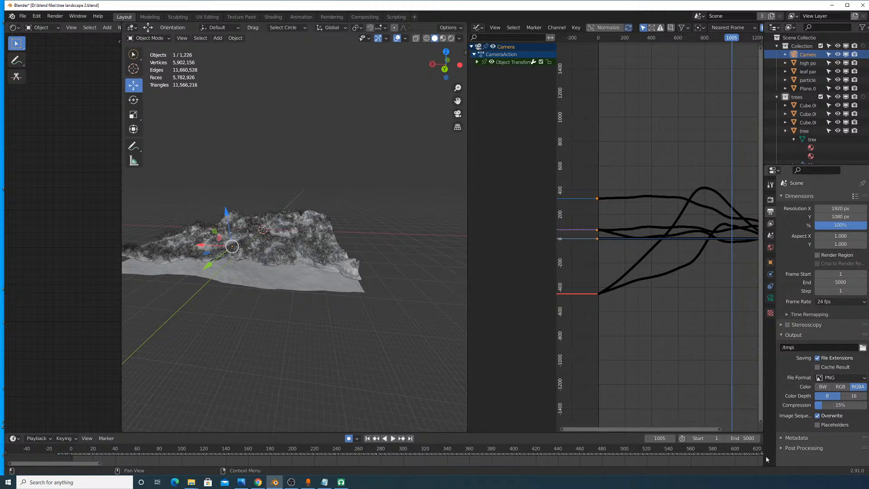
{"action": "middle_click_drag", "start_coordinate": [738, 458], "coordinate": [630, 461]}
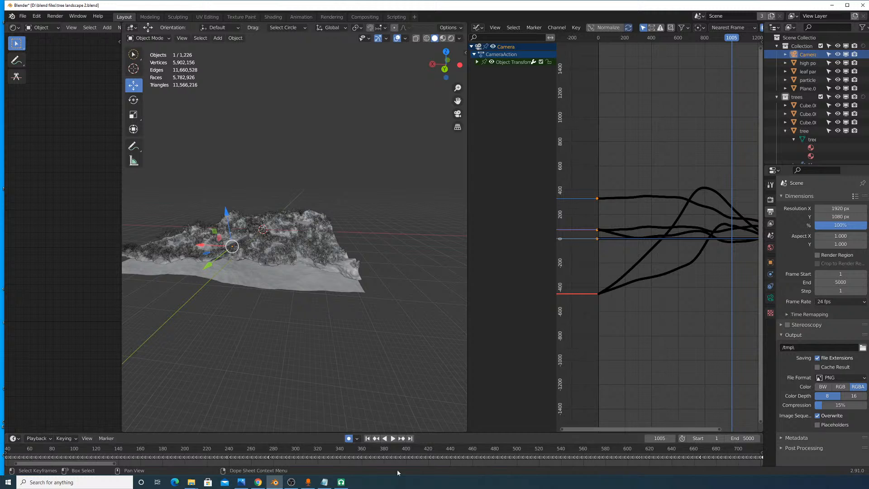
{"action": "left_click", "coordinate": [346, 463]}
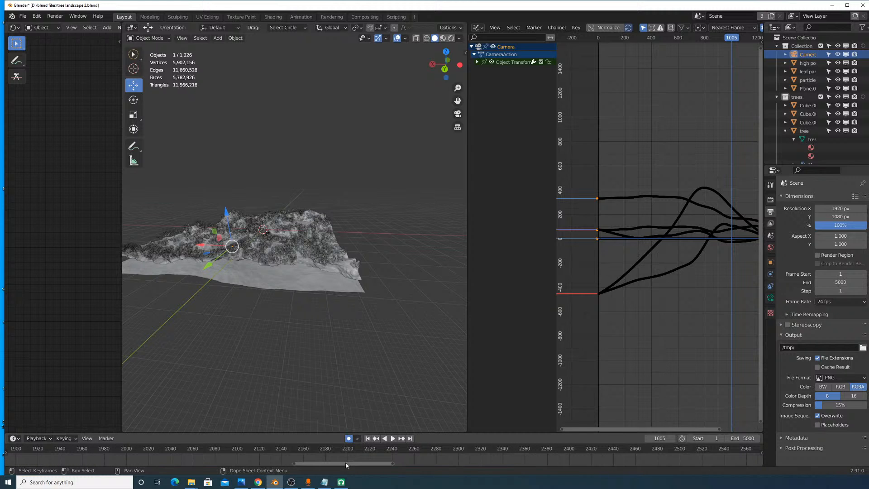
{"action": "left_click_drag", "start_coordinate": [346, 463], "coordinate": [377, 469]}
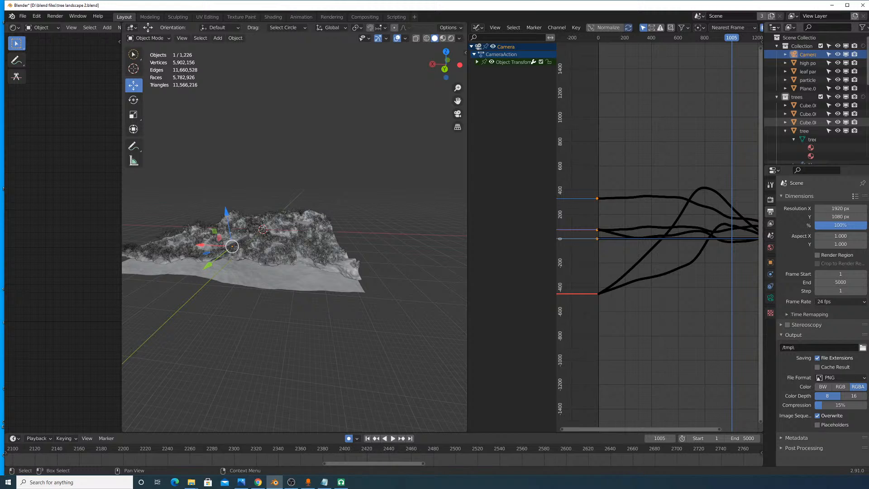
Step: Examine the camera curves in the Graph Editor between about frames 700 and 1300
{"action": "left_click", "coordinate": [258, 482]}
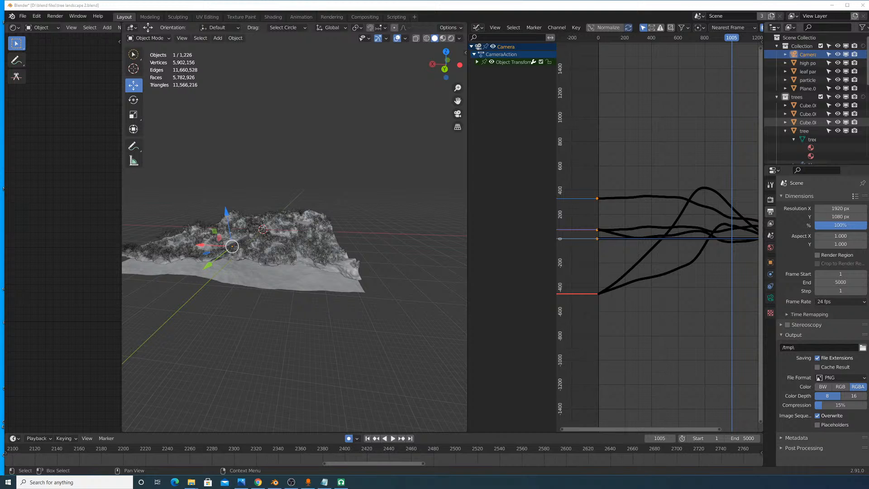
{"action": "scroll", "coordinate": [671, 266], "scroll_direction": "up", "scroll_amount": 5}
{"action": "middle_click_drag", "start_coordinate": [719, 254], "coordinate": [655, 254]}
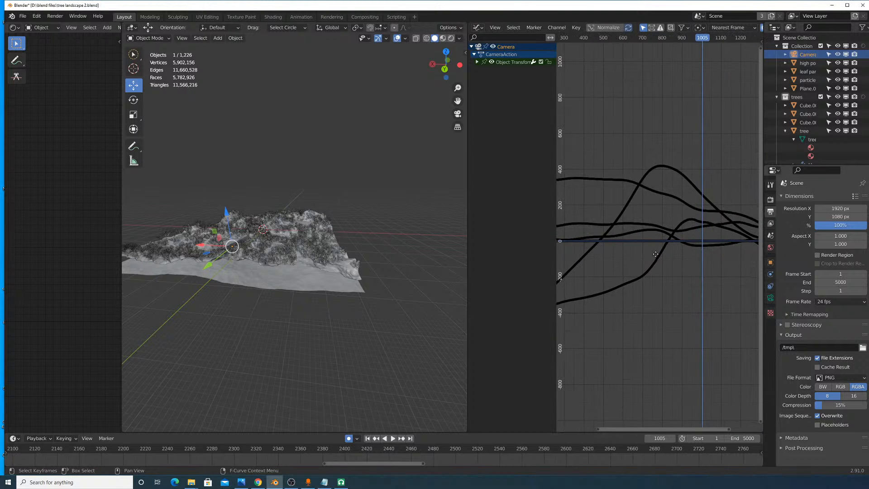
{"action": "scroll", "coordinate": [709, 260], "scroll_direction": "up", "scroll_amount": 3}
{"action": "middle_click_drag", "start_coordinate": [717, 261], "coordinate": [646, 280]}
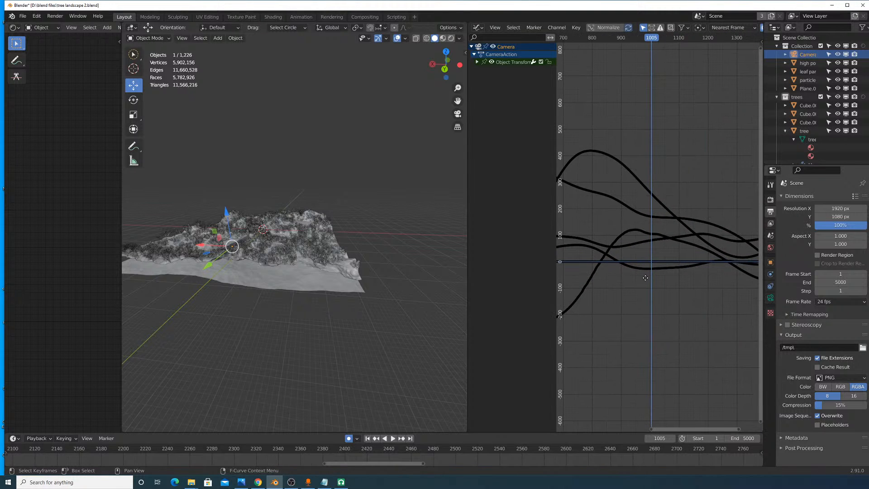
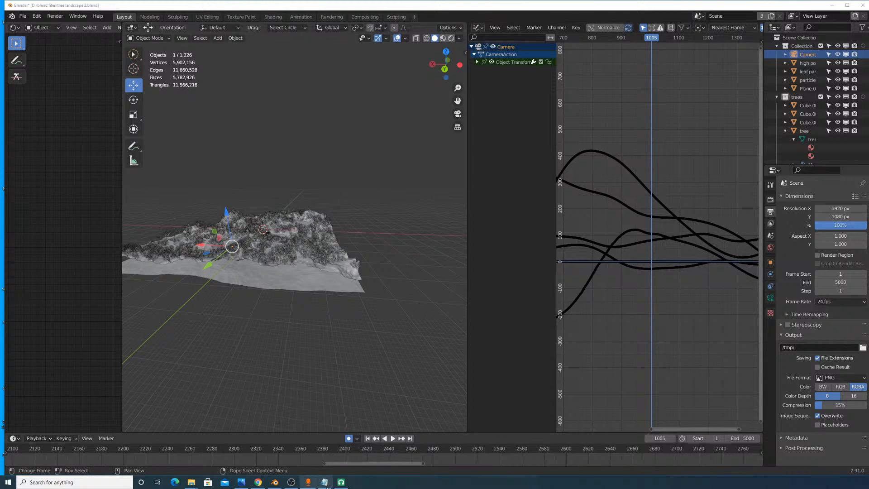
{"action": "left_click", "coordinate": [291, 482]}
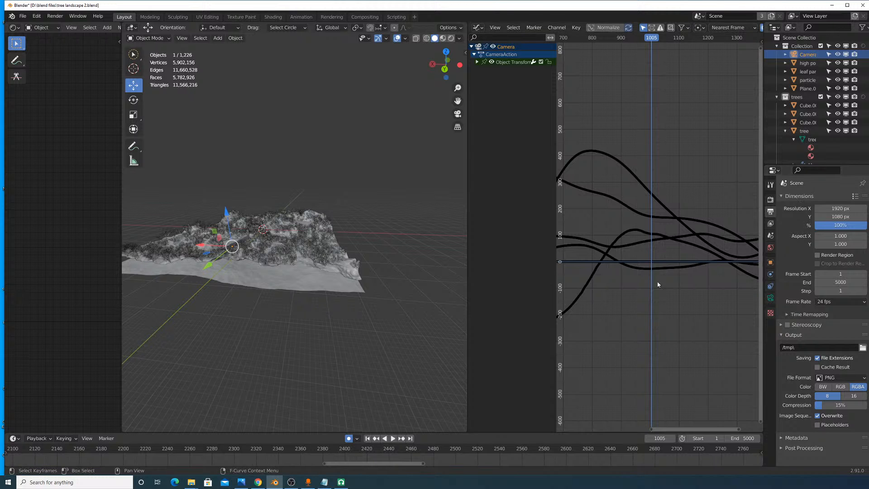
Step: Select all camera keyframes and inspect the stepped part of the curve around frame 1035 up close
{"action": "scroll", "coordinate": [657, 245], "scroll_direction": "down", "scroll_amount": 3}
{"action": "scroll", "coordinate": [674, 249], "scroll_direction": "up", "scroll_amount": 4}
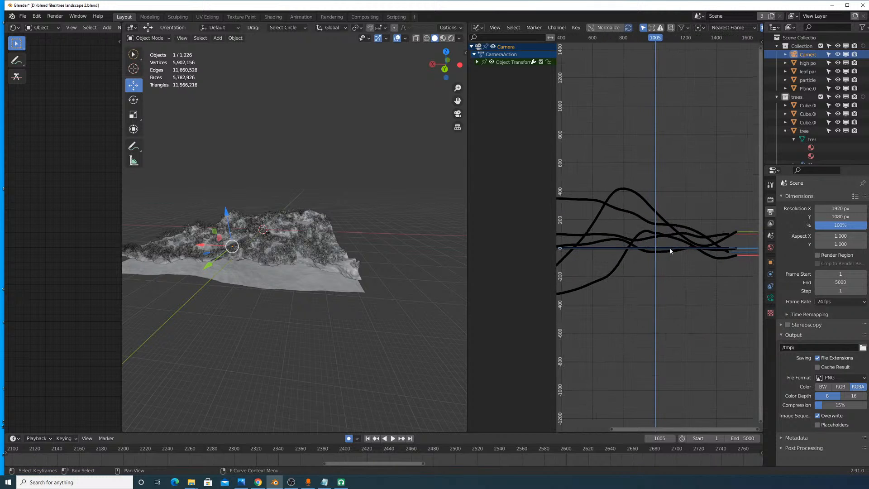
{"action": "scroll", "coordinate": [661, 244], "scroll_direction": "up", "scroll_amount": 15}
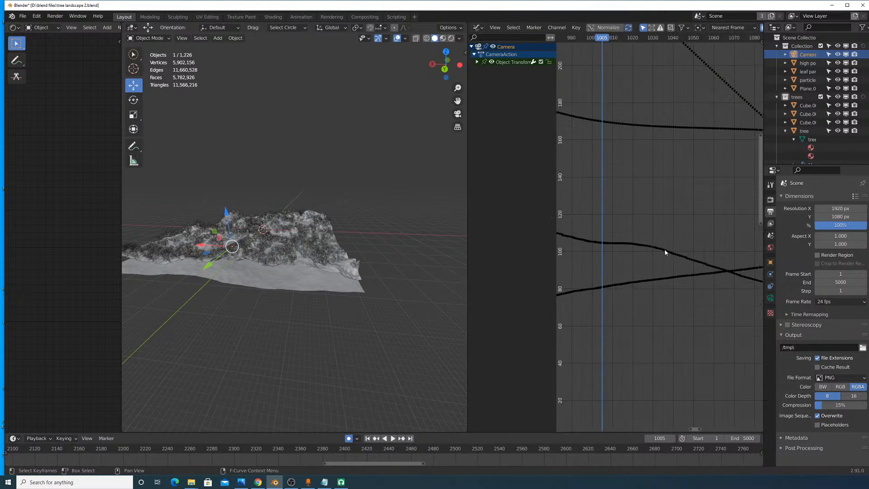
{"action": "scroll", "coordinate": [665, 252], "scroll_direction": "down", "scroll_amount": 2}
{"action": "scroll", "coordinate": [666, 255], "scroll_direction": "up", "scroll_amount": 3}
{"action": "key", "text": "a"}
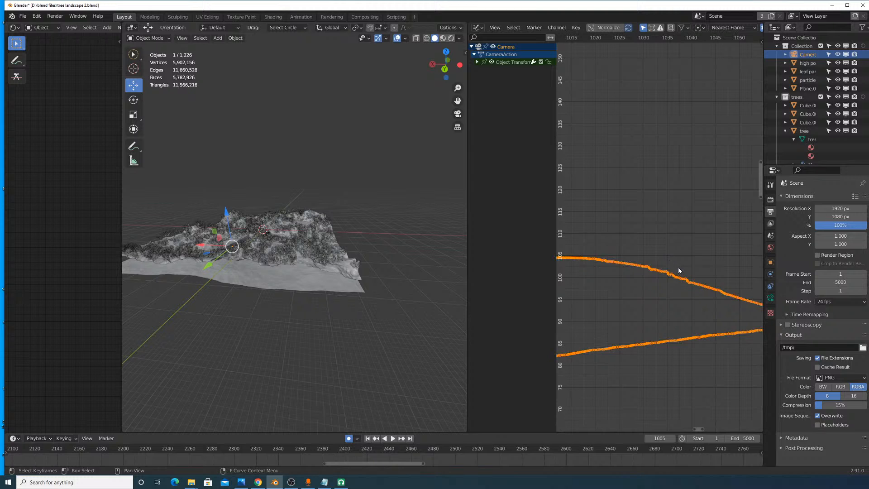
{"action": "scroll", "coordinate": [687, 293], "scroll_direction": "up", "scroll_amount": 2}
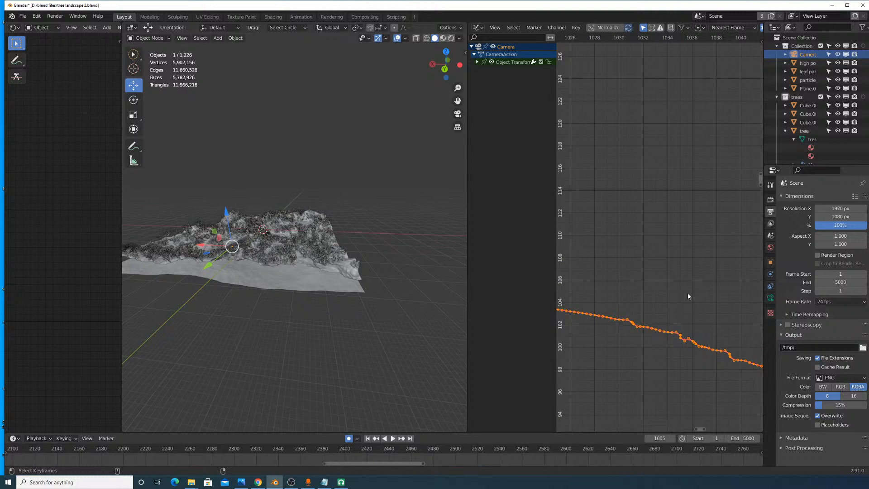
Step: Inspect the beginning of the camera curves around frame 0 and deselect all keyframes
{"action": "scroll", "coordinate": [687, 293], "scroll_direction": "down", "scroll_amount": 11}
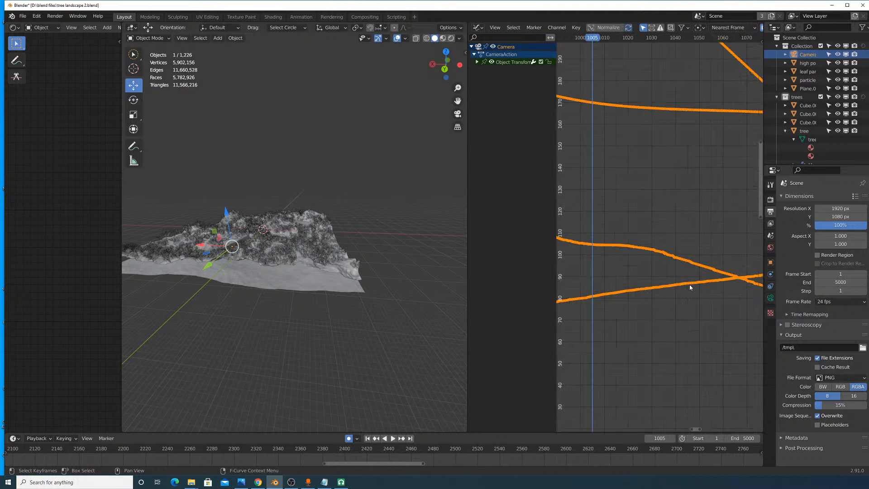
{"action": "scroll", "coordinate": [687, 280], "scroll_direction": "down", "scroll_amount": 3}
{"action": "scroll", "coordinate": [679, 267], "scroll_direction": "down", "scroll_amount": 5}
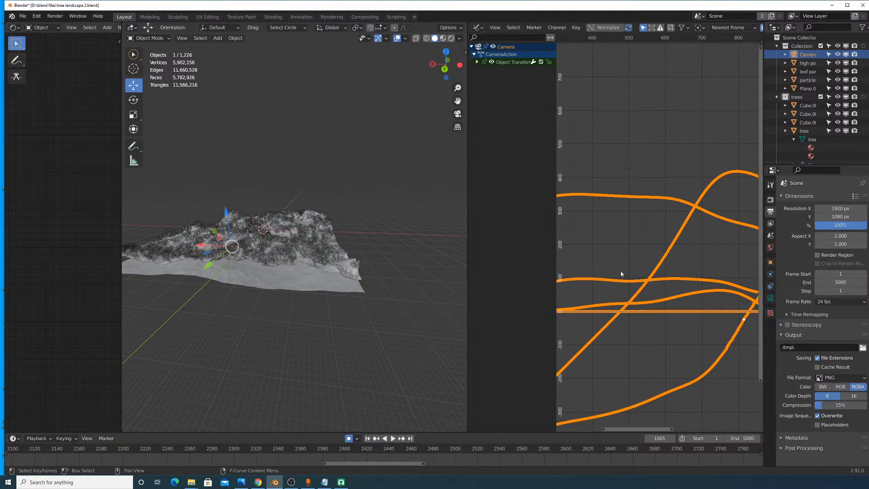
{"action": "scroll", "coordinate": [598, 323], "scroll_direction": "down", "scroll_amount": 5}
{"action": "middle_click_drag", "start_coordinate": [598, 323], "coordinate": [692, 304]}
{"action": "scroll", "coordinate": [678, 204], "scroll_direction": "up", "scroll_amount": 11}
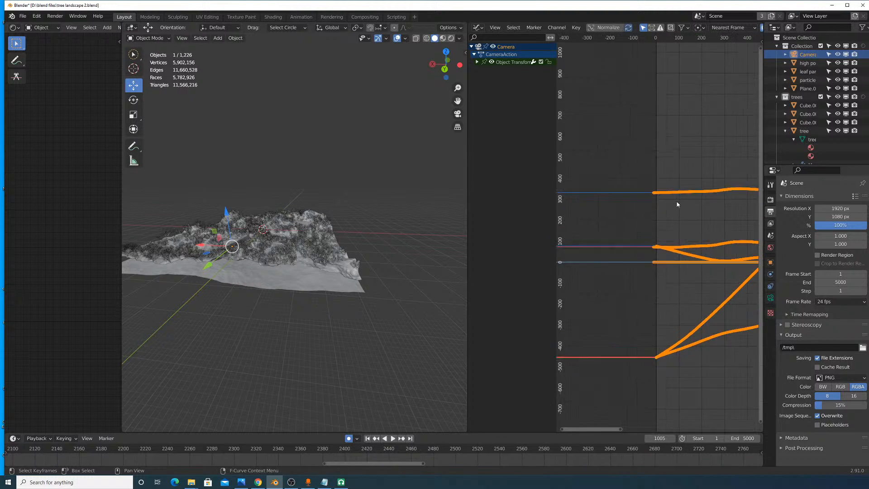
{"action": "scroll", "coordinate": [677, 204], "scroll_direction": "up", "scroll_amount": 4}
{"action": "left_click", "coordinate": [672, 186]}
{"action": "scroll", "coordinate": [643, 115], "scroll_direction": "down", "scroll_amount": 2}
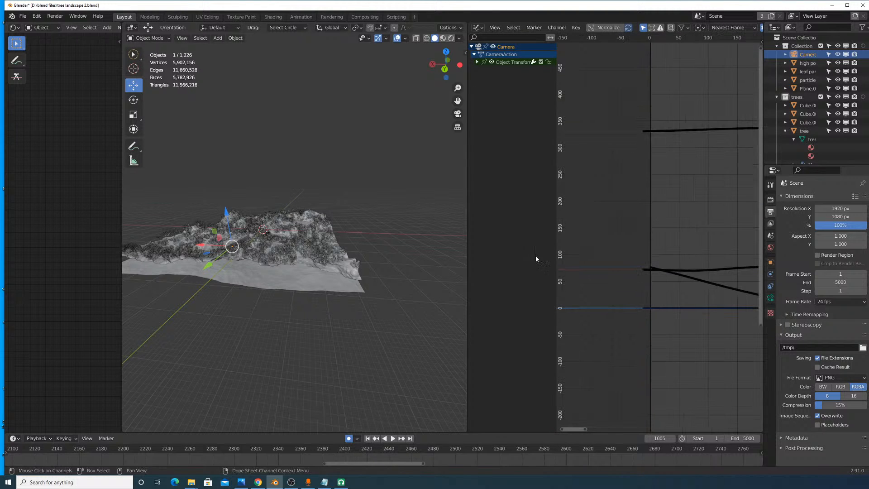
Step: Switch the viewport to the active camera and move the playhead to frame 0
{"action": "left_click", "coordinate": [182, 38]}
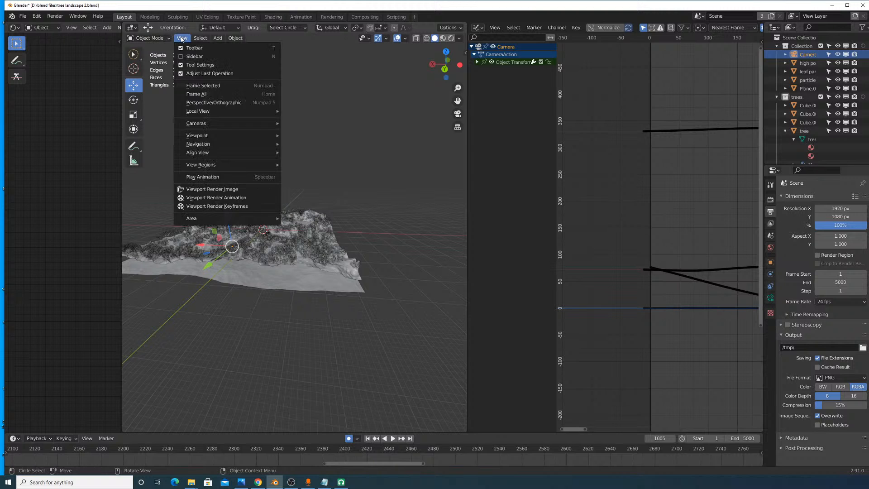
{"action": "left_click", "coordinate": [301, 131]}
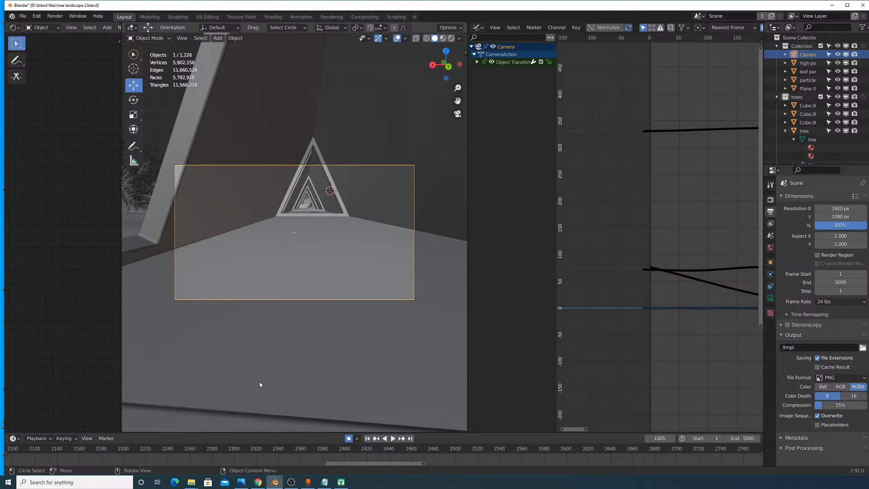
{"action": "left_click_drag", "start_coordinate": [233, 450], "coordinate": [180, 449]}
{"action": "scroll", "coordinate": [189, 448], "scroll_direction": "down", "scroll_amount": 10}
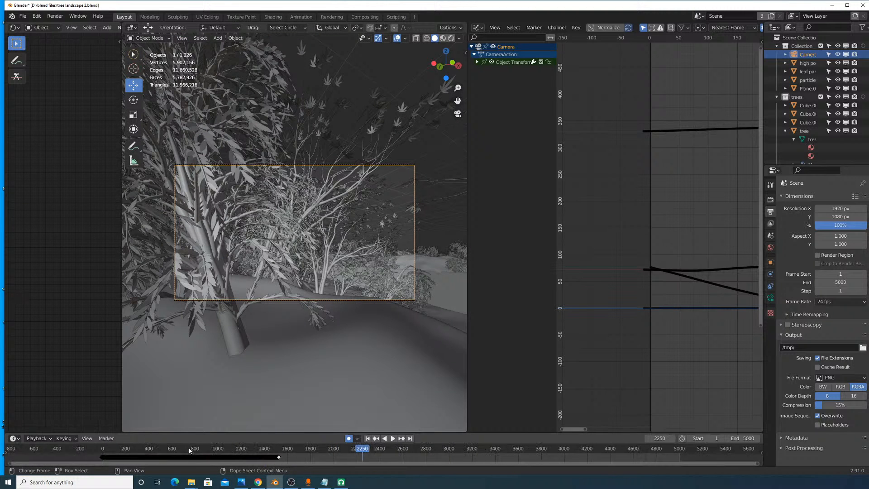
{"action": "left_click_drag", "start_coordinate": [256, 449], "coordinate": [245, 450]}
Step: Briefly play the camera animation from its start, stop it, and set the current frame to 1
{"action": "key", "text": "space"}
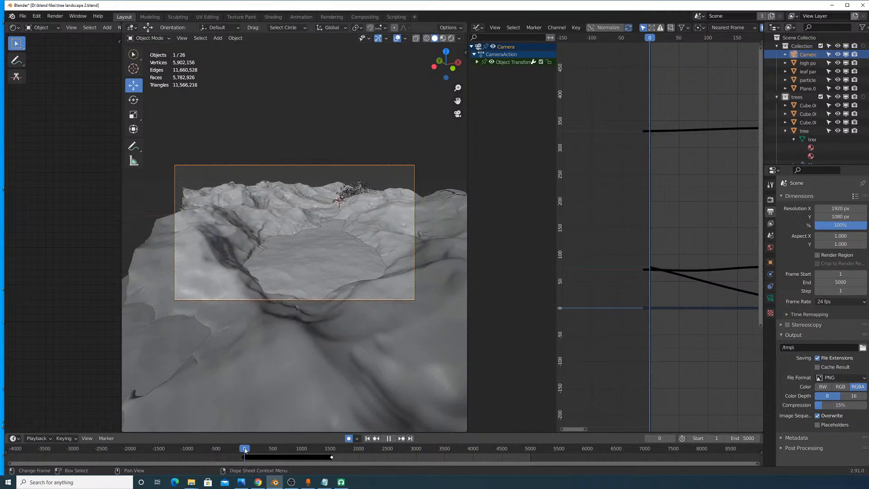
{"action": "key", "text": "space"}
{"action": "left_click", "coordinate": [244, 448]}
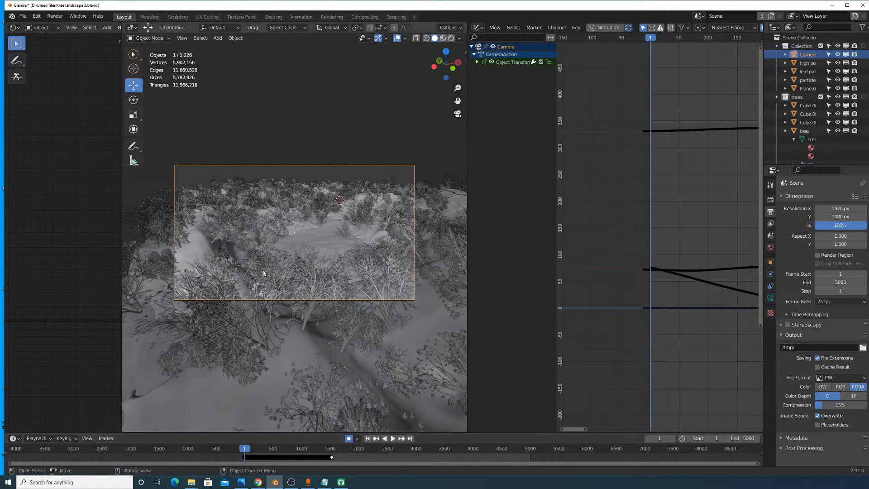
Step: Insert a Location & Rotation keyframe for the camera at frame 1 and check the timeline keyframes around it
{"action": "key", "text": "i"}
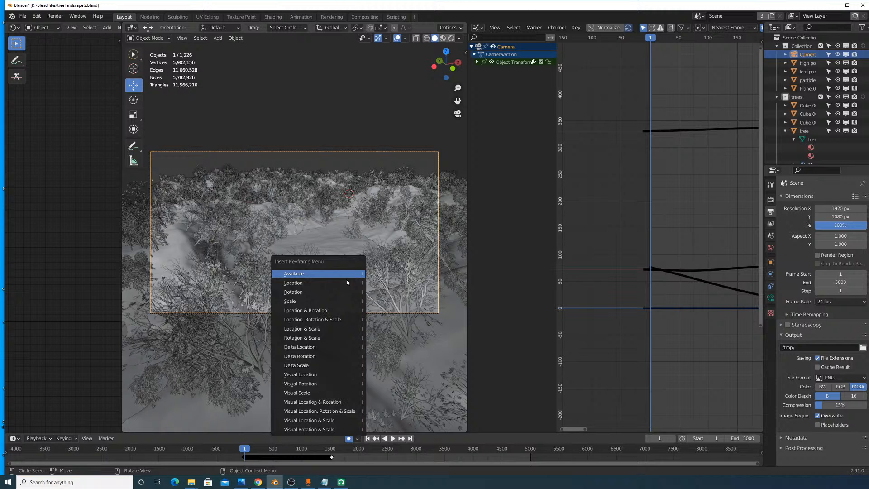
{"action": "left_click", "coordinate": [335, 310]}
{"action": "scroll", "coordinate": [259, 452], "scroll_direction": "up", "scroll_amount": 5}
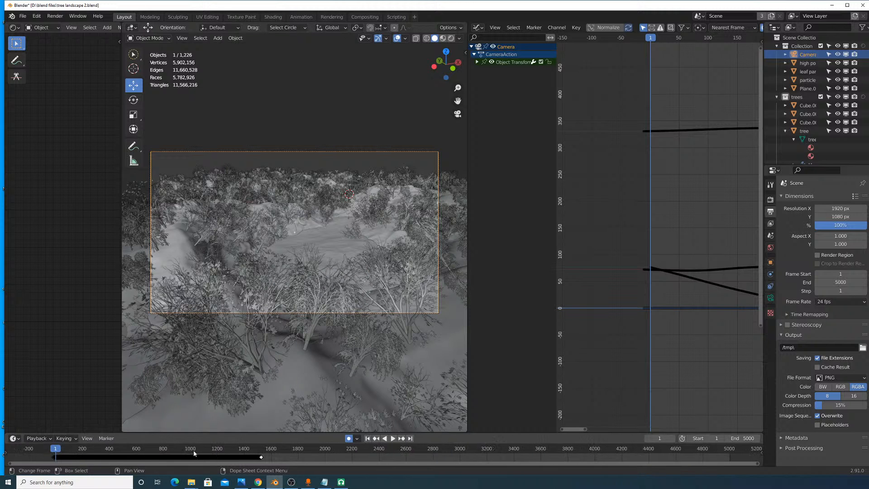
{"action": "scroll", "coordinate": [194, 451], "scroll_direction": "up", "scroll_amount": 1}
{"action": "middle_click", "coordinate": [62, 462]}
{"action": "scroll", "coordinate": [352, 459], "scroll_direction": "up", "scroll_amount": 10}
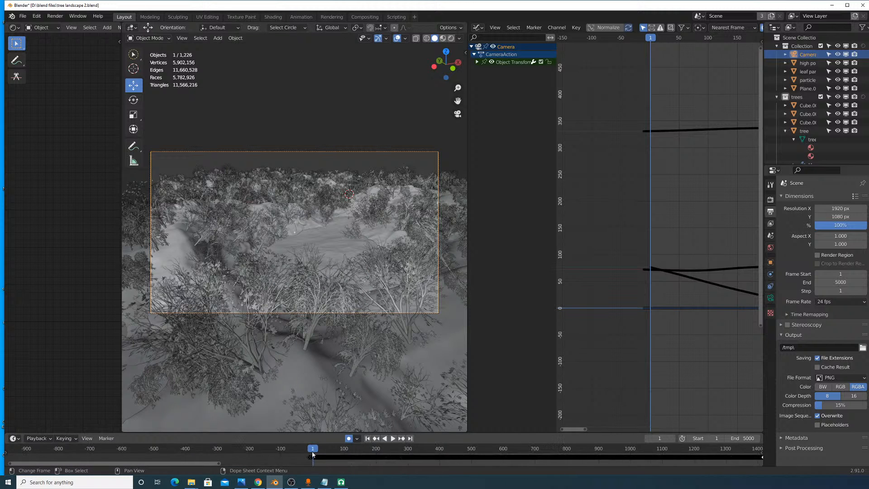
{"action": "scroll", "coordinate": [394, 450], "scroll_direction": "up", "scroll_amount": 4}
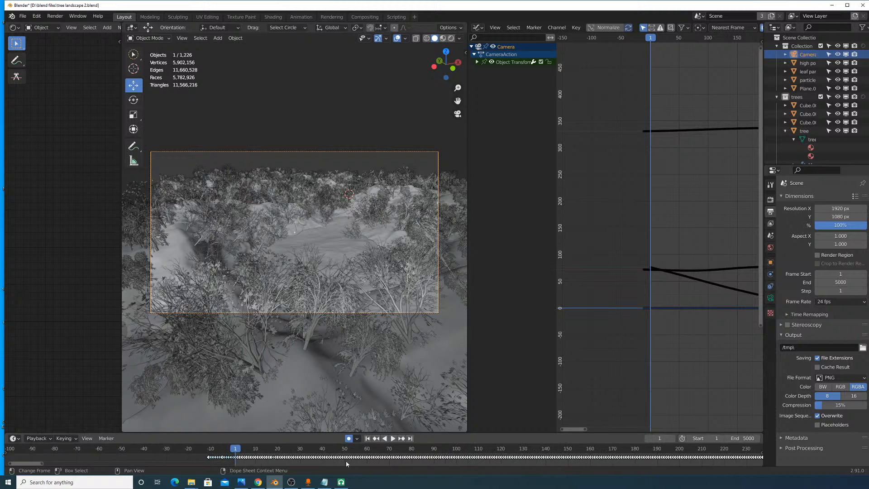
Step: Scan the timeline from frame 1 towards the end of the range to see how far the camera keyframes extend
{"action": "scroll", "coordinate": [277, 462], "scroll_direction": "down", "scroll_amount": 8}
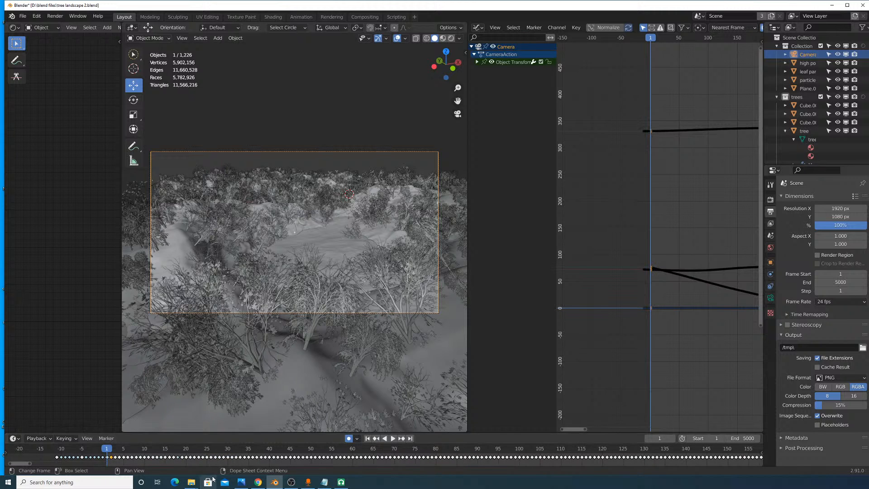
{"action": "scroll", "coordinate": [277, 461], "scroll_direction": "down", "scroll_amount": 10}
{"action": "middle_click_drag", "start_coordinate": [606, 451], "coordinate": [241, 447]}
{"action": "scroll", "coordinate": [553, 465], "scroll_direction": "up", "scroll_amount": 8}
{"action": "left_click_drag", "start_coordinate": [731, 464], "coordinate": [639, 476]}
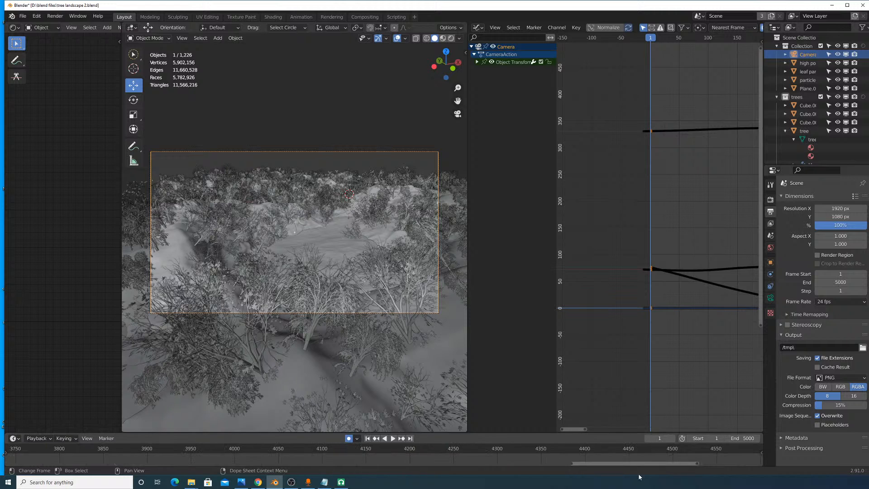
{"action": "scroll", "coordinate": [534, 451], "scroll_direction": "up", "scroll_amount": 4}
{"action": "scroll", "coordinate": [533, 448], "scroll_direction": "down", "scroll_amount": 14}
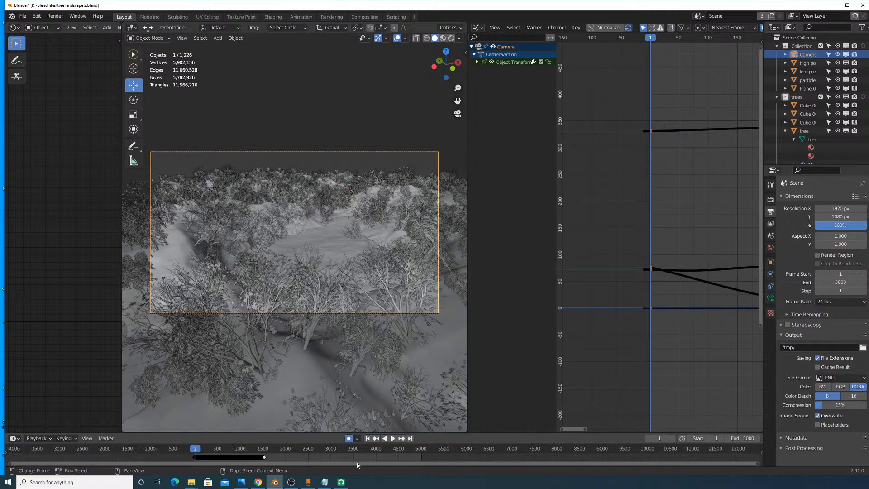
Step: Box-select the camera keyframes in the timeline from the last one near frame 1525 back to about frame 953
{"action": "middle_click_drag", "start_coordinate": [348, 455], "coordinate": [469, 457]}
{"action": "scroll", "coordinate": [466, 458], "scroll_direction": "up", "scroll_amount": 18}
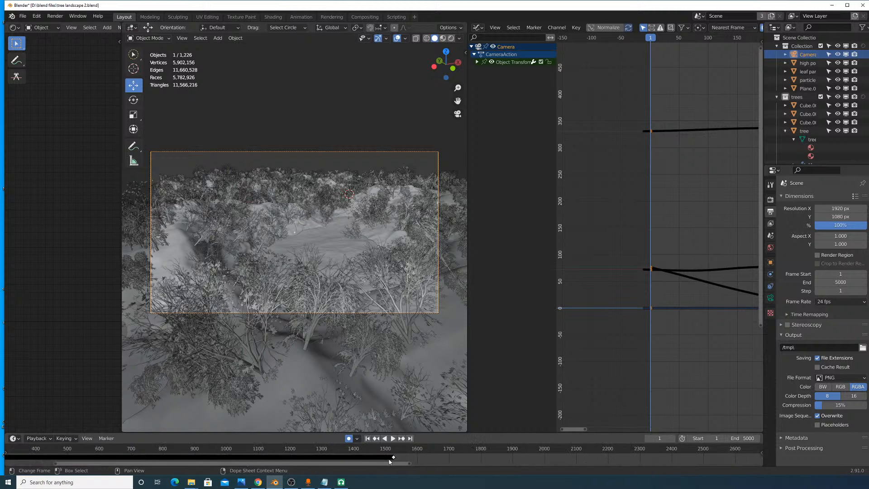
{"action": "scroll", "coordinate": [432, 457], "scroll_direction": "up", "scroll_amount": 13}
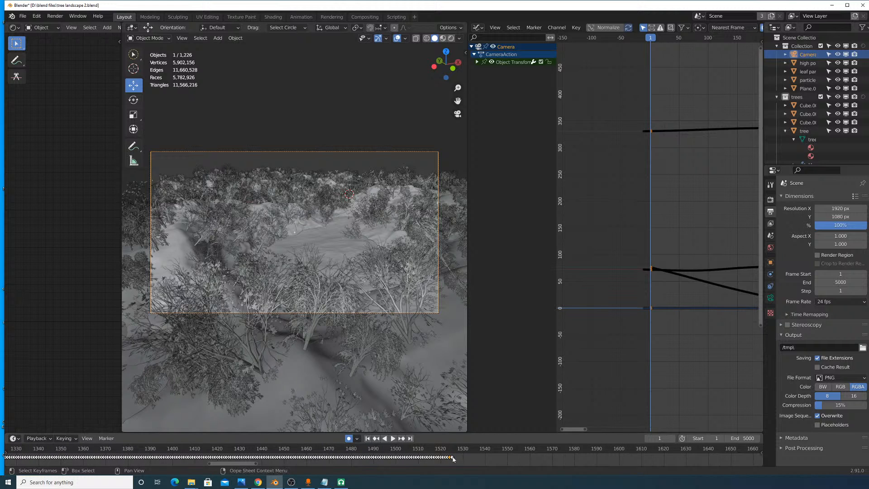
{"action": "scroll", "coordinate": [425, 458], "scroll_direction": "down", "scroll_amount": 2}
{"action": "key", "text": "b"}
{"action": "left_click_drag", "start_coordinate": [432, 455], "coordinate": [57, 462]}
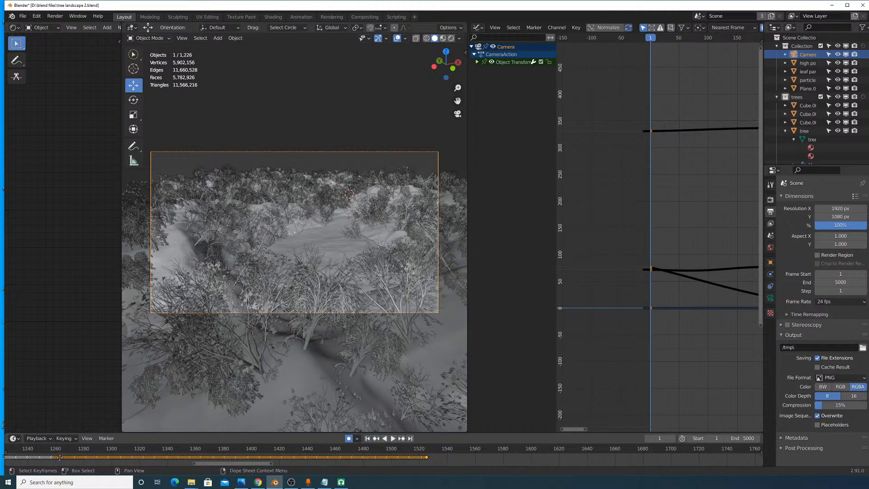
{"action": "middle_click_drag", "start_coordinate": [59, 457], "coordinate": [475, 462]}
{"action": "key", "text": "b"}
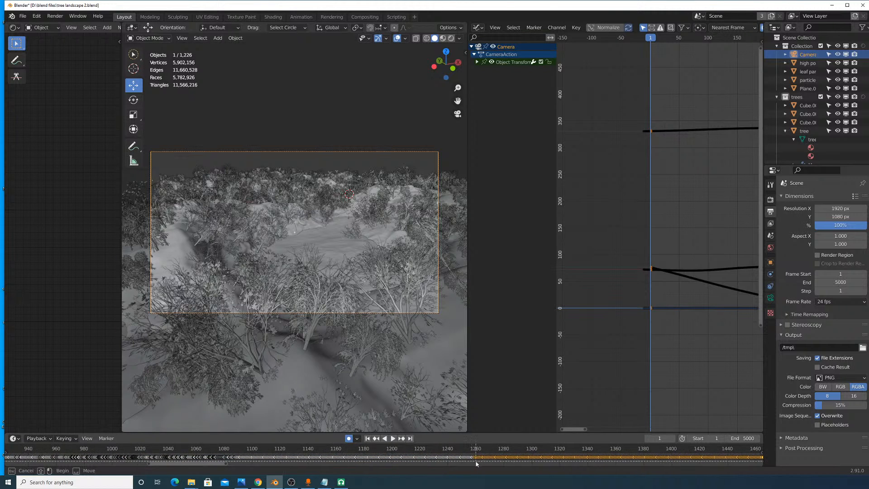
{"action": "left_click_drag", "start_coordinate": [476, 463], "coordinate": [47, 460]}
{"action": "middle_click_drag", "start_coordinate": [117, 456], "coordinate": [351, 444]}
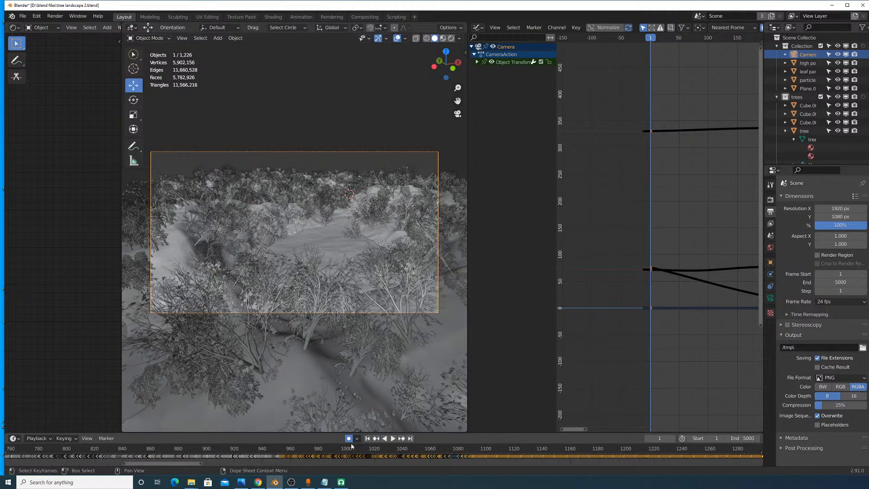
Step: Inspect the dense keyframes around frame 1027 up close, keeping the box selection of the later keyframes
{"action": "scroll", "coordinate": [351, 448], "scroll_direction": "up", "scroll_amount": 15}
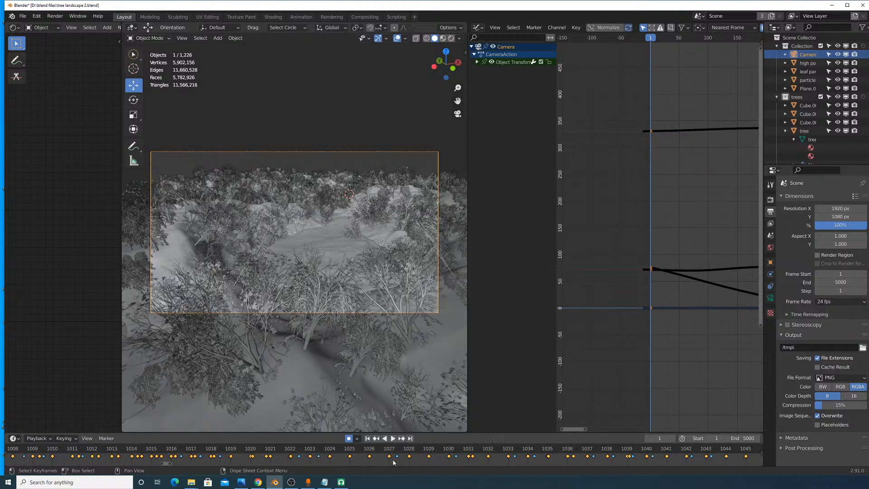
{"action": "scroll", "coordinate": [393, 462], "scroll_direction": "down", "scroll_amount": 3}
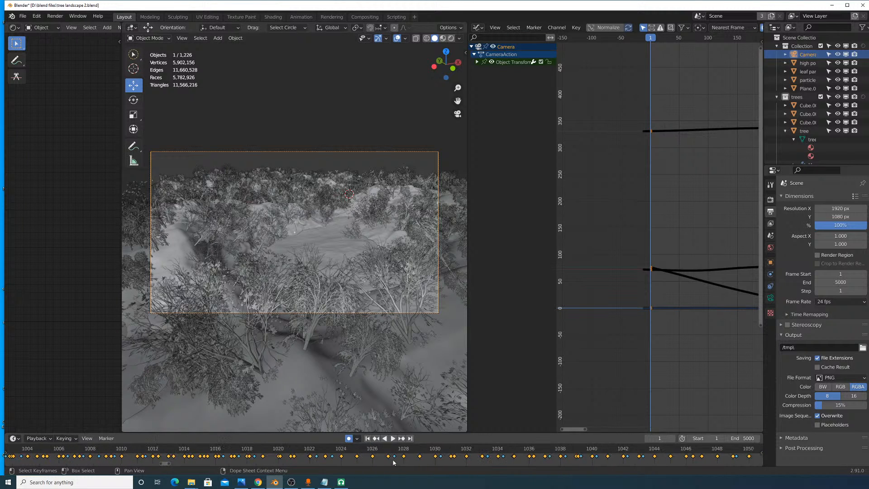
{"action": "scroll", "coordinate": [393, 461], "scroll_direction": "up", "scroll_amount": 3}
{"action": "left_click", "coordinate": [393, 462]}
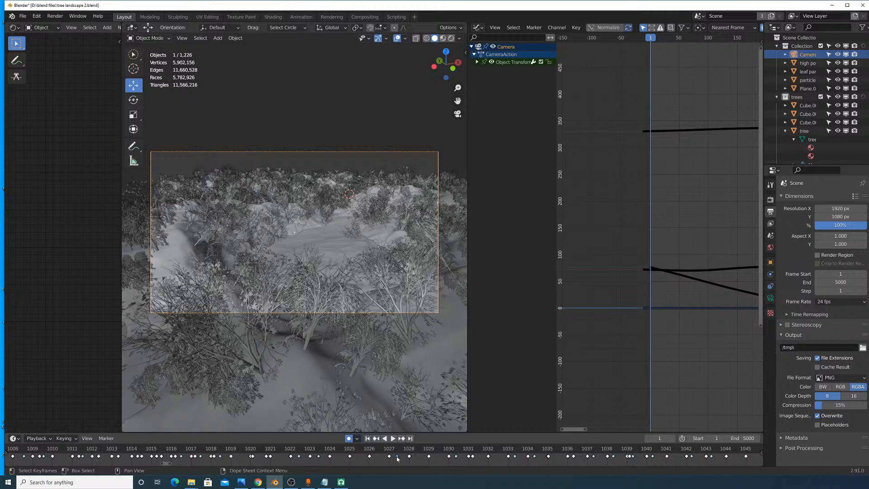
{"action": "scroll", "coordinate": [673, 270], "scroll_direction": "up", "scroll_amount": 18}
{"action": "scroll", "coordinate": [674, 319], "scroll_direction": "down", "scroll_amount": 20}
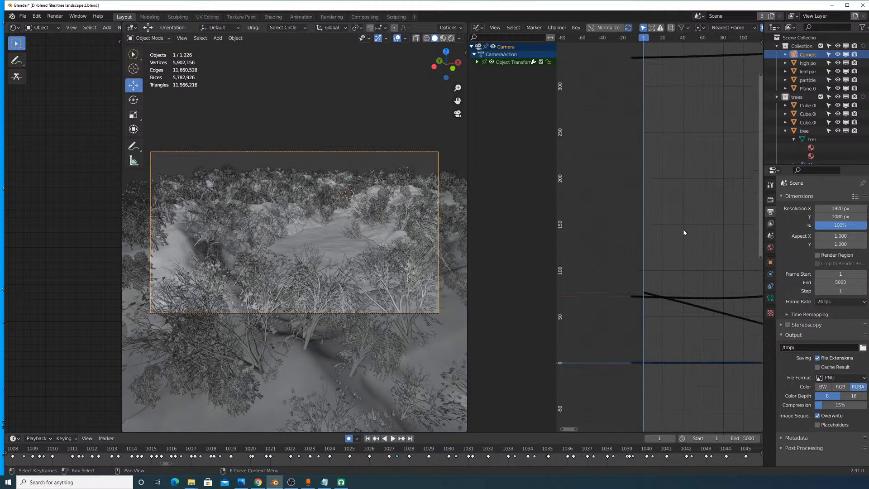
{"action": "middle_click_drag", "start_coordinate": [730, 217], "coordinate": [551, 157]}
{"action": "scroll", "coordinate": [712, 240], "scroll_direction": "up", "scroll_amount": 14}
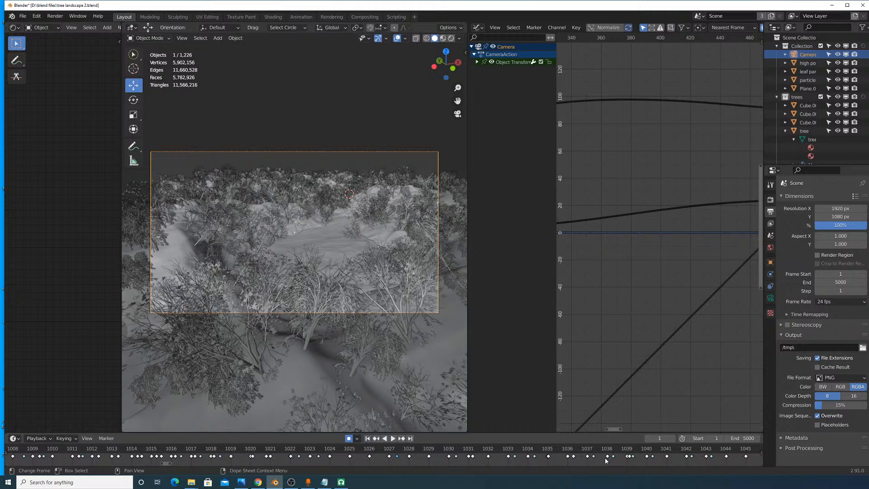
{"action": "left_click", "coordinate": [589, 460], "text": "ctrl"}
Step: Extend the keyframe selection from about frame 953 back to just after frame 1 and delete all selected camera keyframes
{"action": "scroll", "coordinate": [583, 459], "scroll_direction": "down", "scroll_amount": 7}
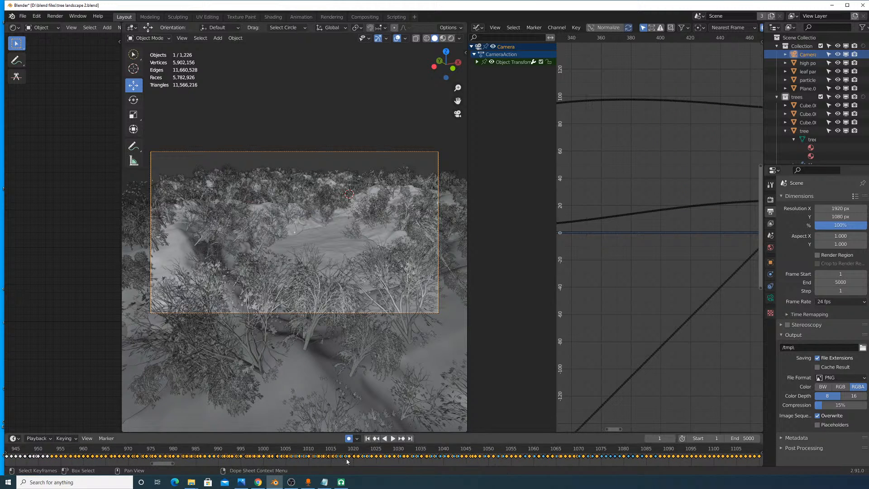
{"action": "scroll", "coordinate": [347, 458], "scroll_direction": "down", "scroll_amount": 3}
{"action": "middle_click_drag", "start_coordinate": [347, 458], "coordinate": [780, 446]}
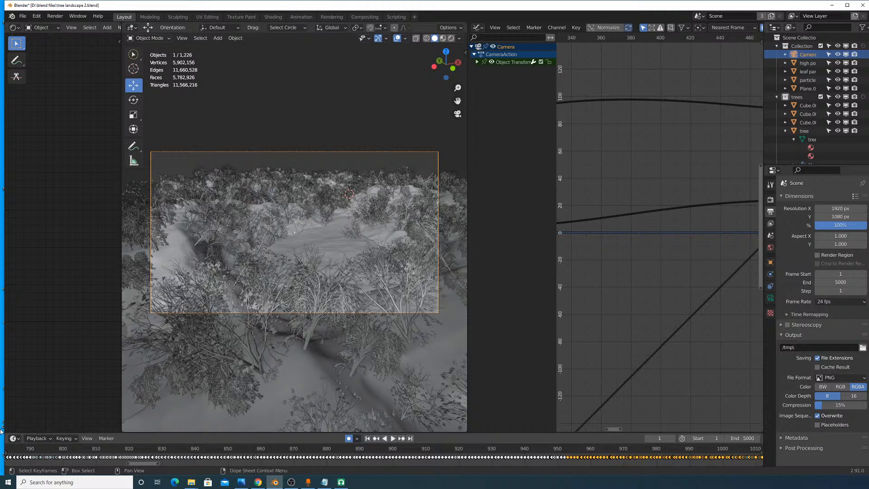
{"action": "key", "text": "b"}
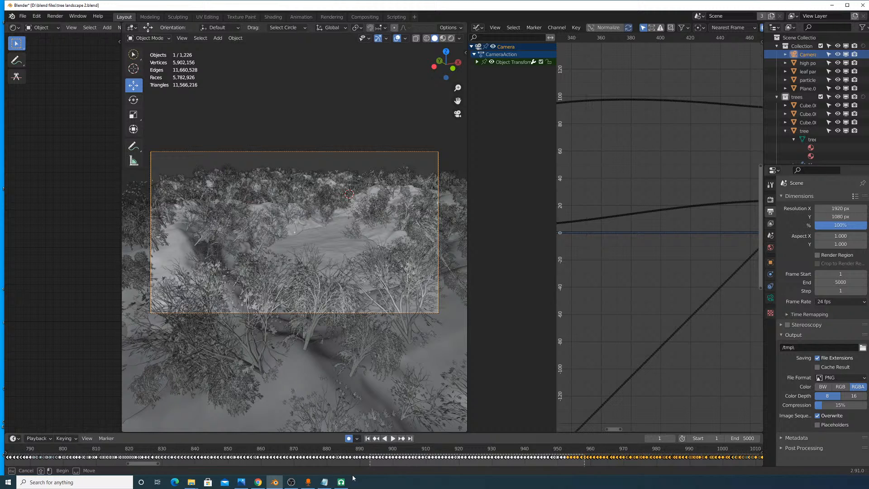
{"action": "middle_click_drag", "start_coordinate": [131, 457], "coordinate": [674, 461]}
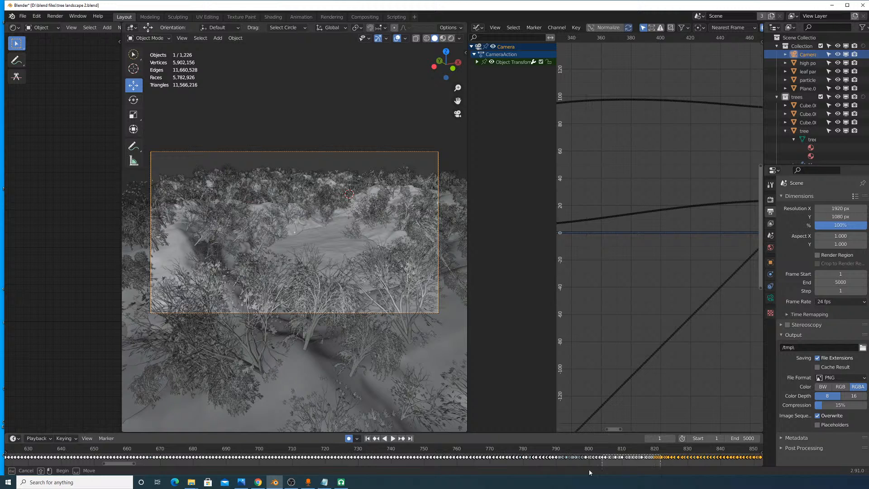
{"action": "left_click_drag", "start_coordinate": [138, 460], "coordinate": [138, 460]}
{"action": "middle_click_drag", "start_coordinate": [139, 460], "coordinate": [630, 448]}
{"action": "left_click_drag", "start_coordinate": [650, 453], "coordinate": [597, 467]}
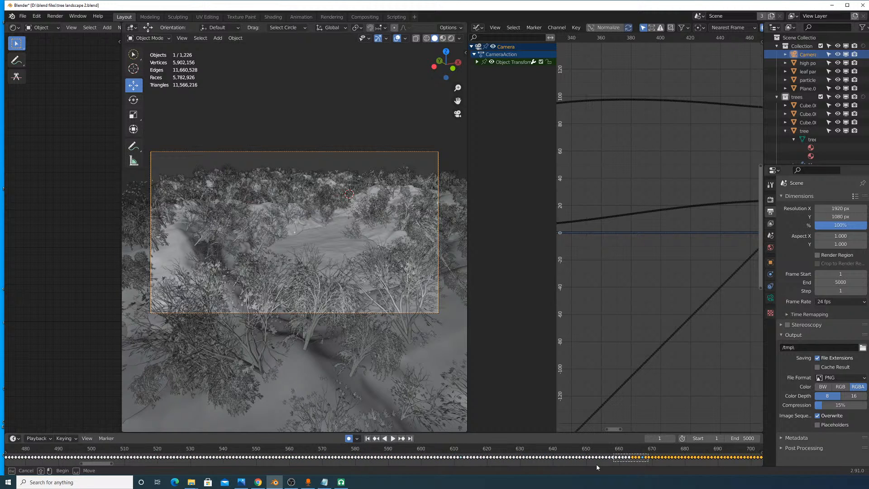
{"action": "left_click_drag", "start_coordinate": [146, 463], "coordinate": [145, 464]}
{"action": "middle_click_drag", "start_coordinate": [145, 461], "coordinate": [658, 458]}
{"action": "left_click_drag", "start_coordinate": [662, 456], "coordinate": [124, 460]}
{"action": "middle_click_drag", "start_coordinate": [126, 460], "coordinate": [476, 458]}
{"action": "left_click_drag", "start_coordinate": [476, 457], "coordinate": [28, 459]}
{"action": "middle_click_drag", "start_coordinate": [28, 459], "coordinate": [525, 449]}
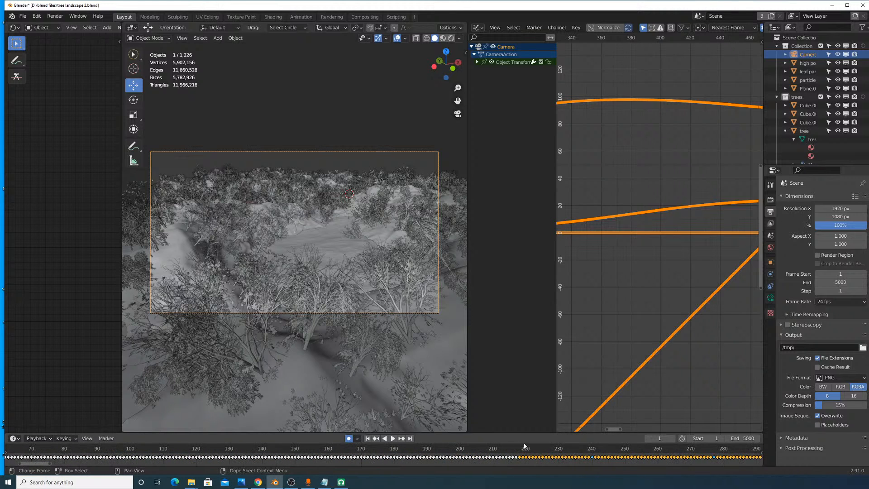
{"action": "left_click_drag", "start_coordinate": [527, 451], "coordinate": [56, 462]}
{"action": "middle_click_drag", "start_coordinate": [56, 462], "coordinate": [429, 460]}
{"action": "left_click_drag", "start_coordinate": [434, 458], "coordinate": [180, 465]}
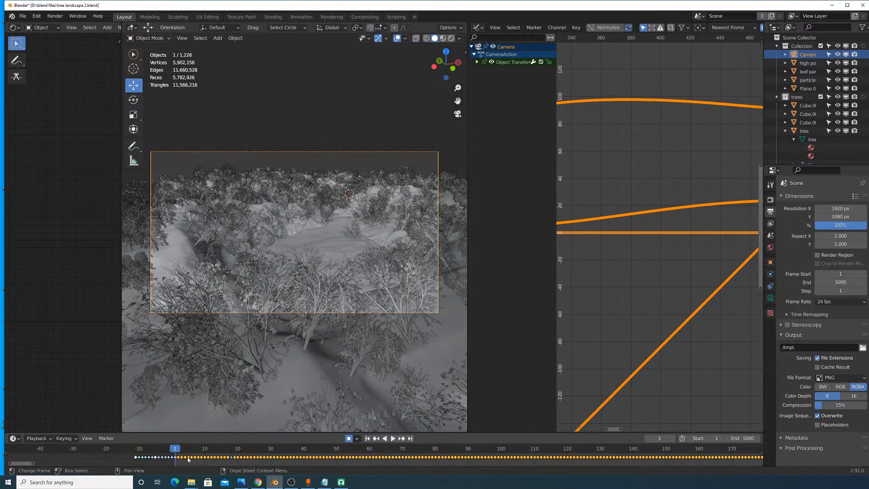
{"action": "key", "text": "x"}
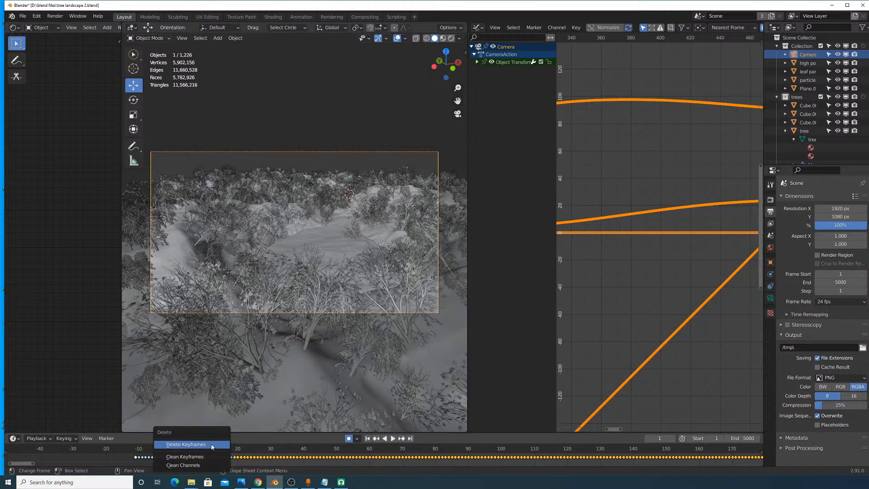
{"action": "left_click", "coordinate": [213, 445]}
Step: Box-select the remaining camera keyframes before frame 1 and delete them
{"action": "key", "text": "b"}
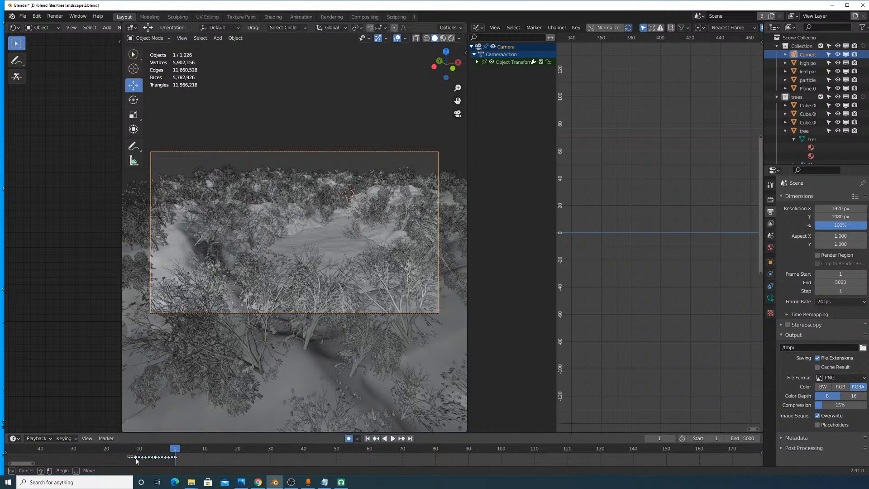
{"action": "left_click_drag", "start_coordinate": [170, 464], "coordinate": [173, 462]}
{"action": "key", "text": "x"}
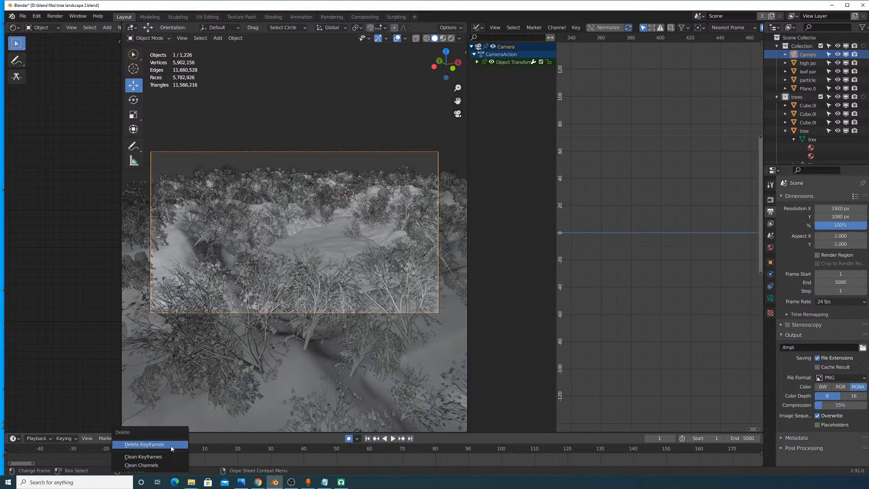
{"action": "left_click", "coordinate": [171, 445]}
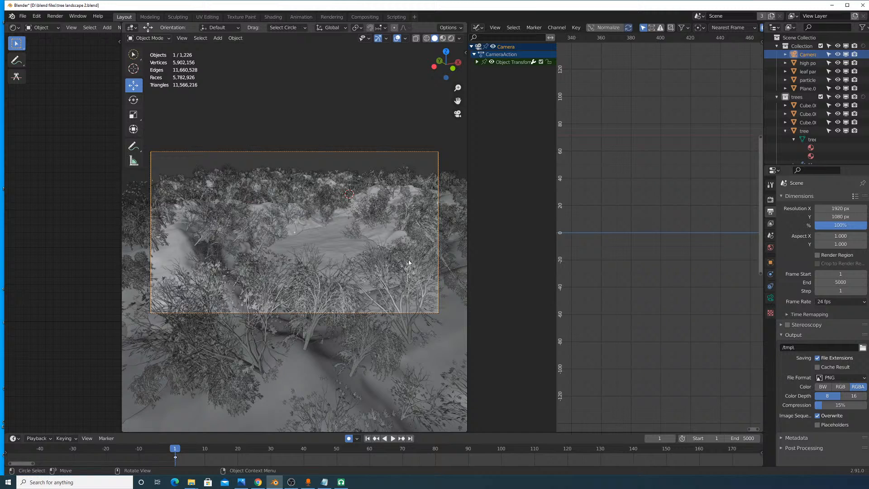
Step: Leave the camera view and add a Bezier curve above the landscape scene
{"action": "middle_click_drag", "start_coordinate": [376, 217], "coordinate": [405, 267]}
{"action": "key", "text": "shift+a"}
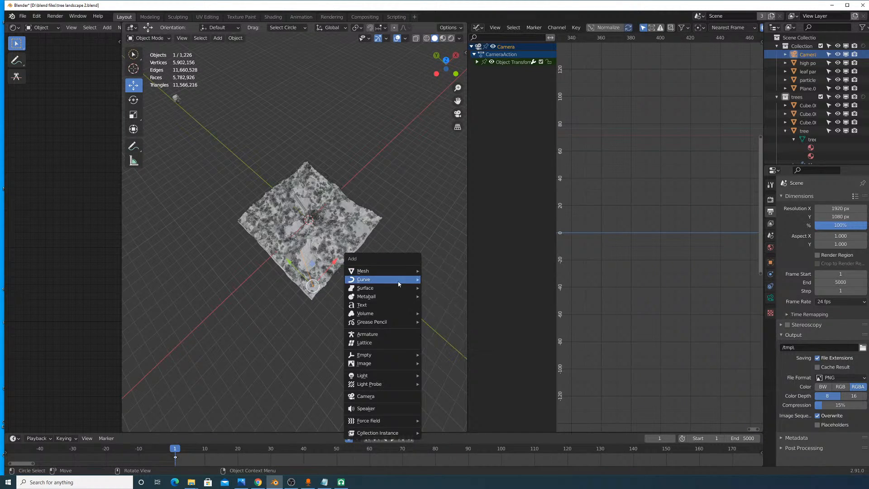
{"action": "mouse_move", "coordinate": [398, 279]}
{"action": "left_click", "coordinate": [450, 279]}
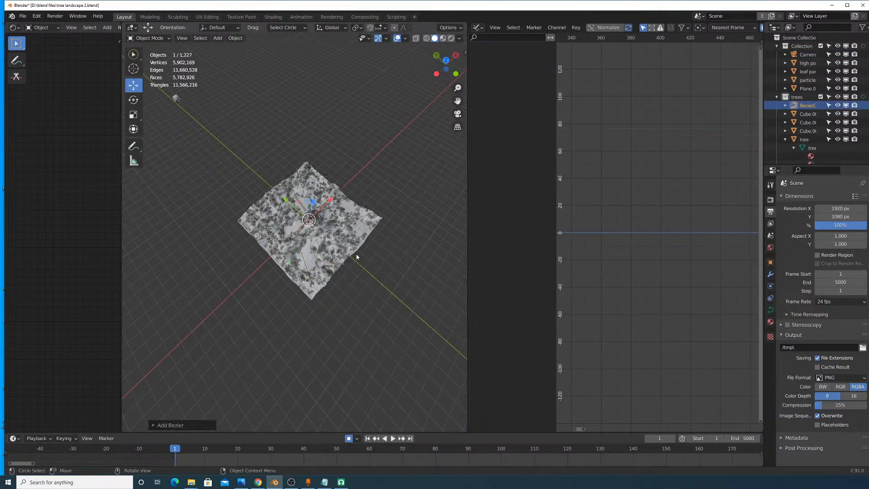
Step: Raise the Bezier curve along the Z axis to a height of about 41 m above the terrain
{"action": "middle_click_drag", "start_coordinate": [357, 256], "coordinate": [401, 258]}
{"action": "scroll", "coordinate": [399, 257], "scroll_direction": "down", "scroll_amount": 4}
{"action": "scroll", "coordinate": [310, 222], "scroll_direction": "up", "scroll_amount": 8}
{"action": "scroll", "coordinate": [317, 223], "scroll_direction": "up", "scroll_amount": 8}
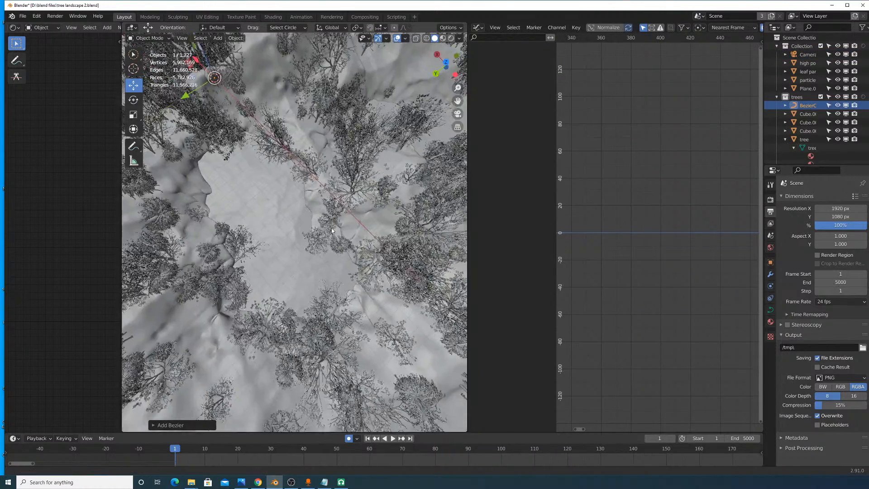
{"action": "middle_click_drag", "start_coordinate": [332, 227], "coordinate": [367, 237], "text": "shift"}
{"action": "scroll", "coordinate": [342, 275], "scroll_direction": "down", "scroll_amount": 5}
{"action": "key", "text": "g"}
{"action": "right_click", "coordinate": [386, 291]}
{"action": "key", "text": "g"}
{"action": "key", "text": "z"}
{"action": "left_click", "coordinate": [358, 248]}
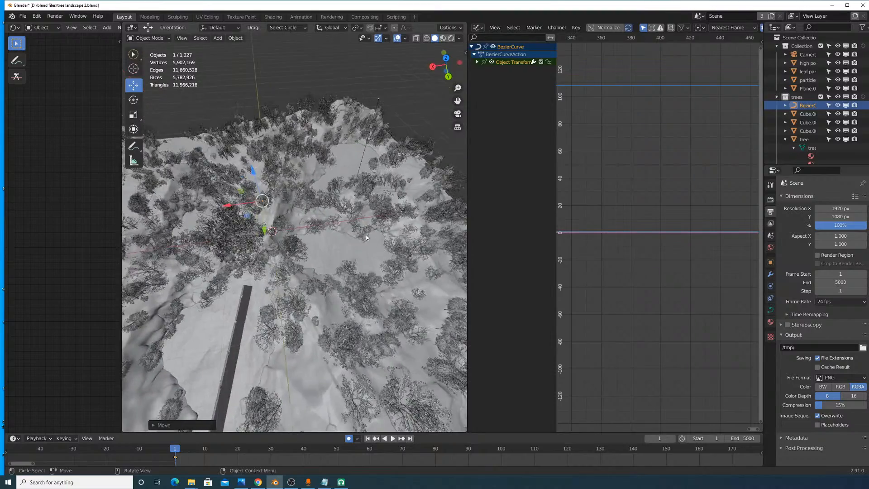
{"action": "key", "text": "g"}
{"action": "key", "text": "z"}
{"action": "left_click", "coordinate": [325, 228]}
Step: Shift the Bezier curve along the X axis and scale it up about 10 times
{"action": "key", "text": "g"}
{"action": "key", "text": "y"}
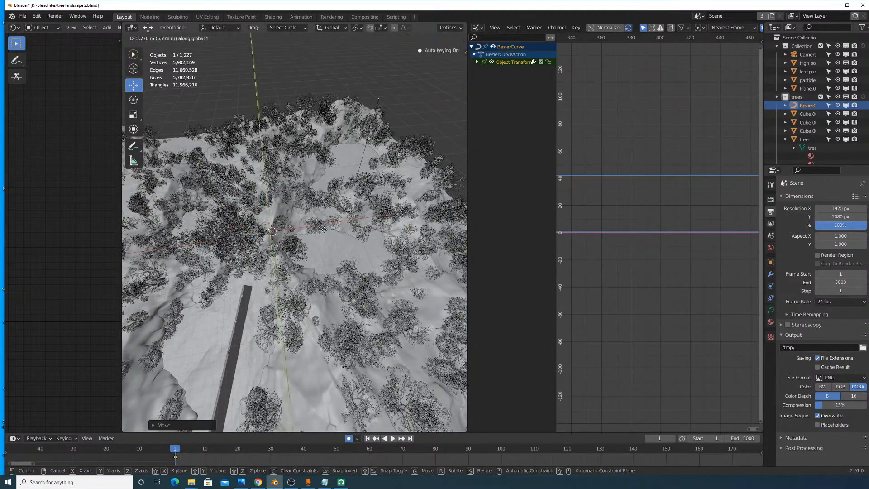
{"action": "key", "text": "x"}
{"action": "left_click", "coordinate": [414, 240]}
{"action": "middle_click_drag", "start_coordinate": [409, 241], "coordinate": [271, 208]}
{"action": "scroll", "coordinate": [330, 204], "scroll_direction": "up", "scroll_amount": 4}
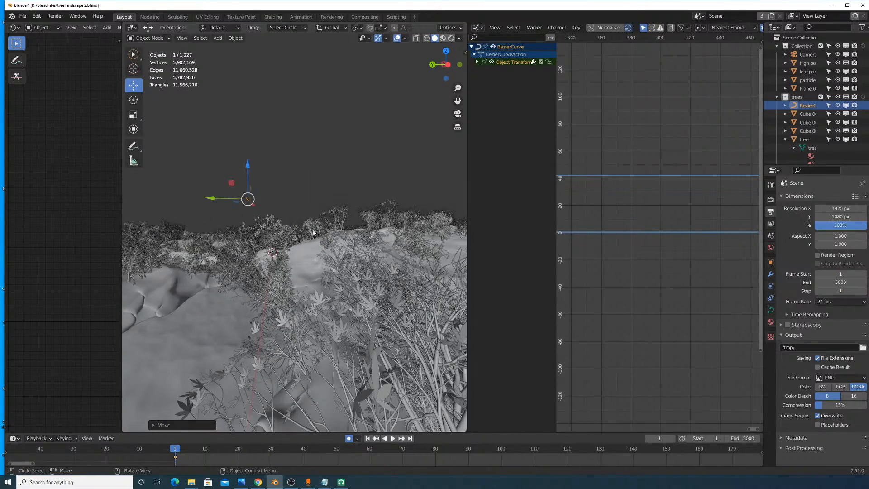
{"action": "key", "text": "s"}
{"action": "left_click", "coordinate": [301, 278]}
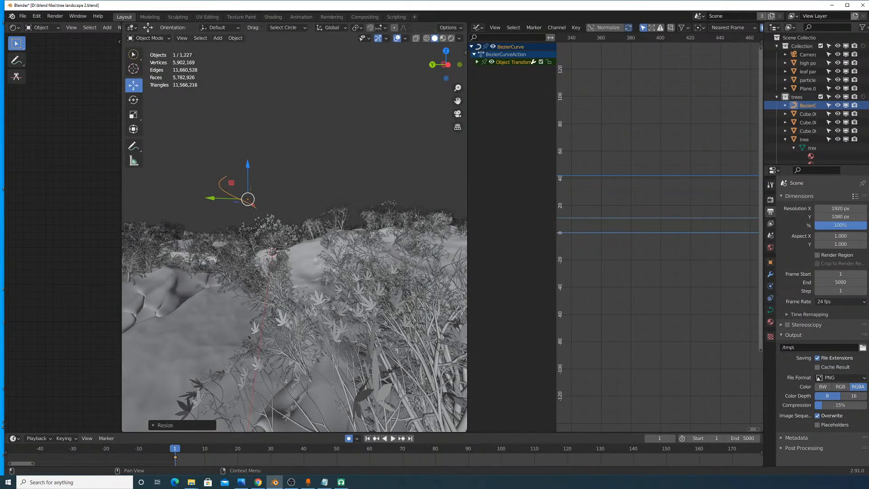
Step: Set both the preview and render U resolution of the Bezier curve to 528
{"action": "left_click", "coordinate": [770, 310]}
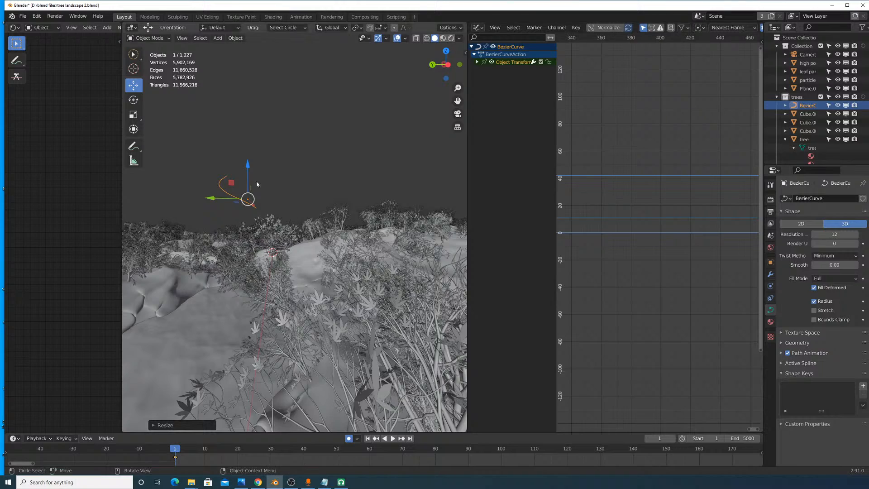
{"action": "middle_click_drag", "start_coordinate": [230, 178], "coordinate": [235, 178]}
{"action": "scroll", "coordinate": [248, 179], "scroll_direction": "up", "scroll_amount": 4}
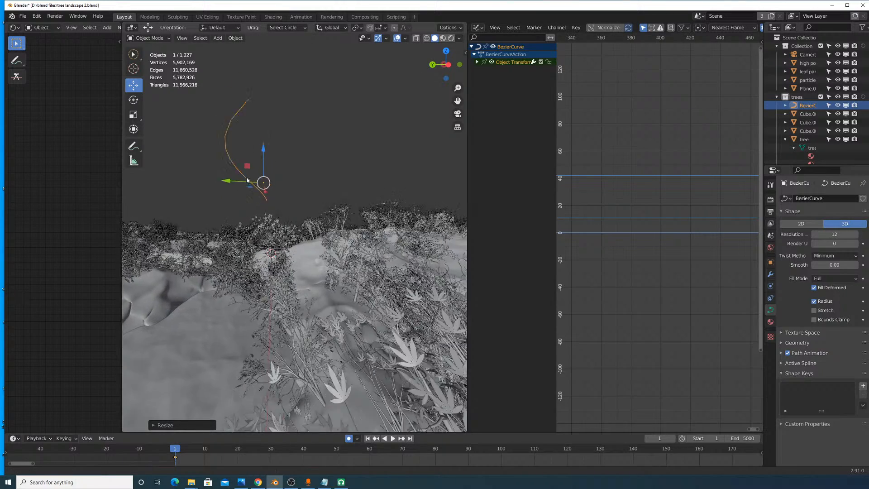
{"action": "scroll", "coordinate": [249, 164], "scroll_direction": "down", "scroll_amount": 3}
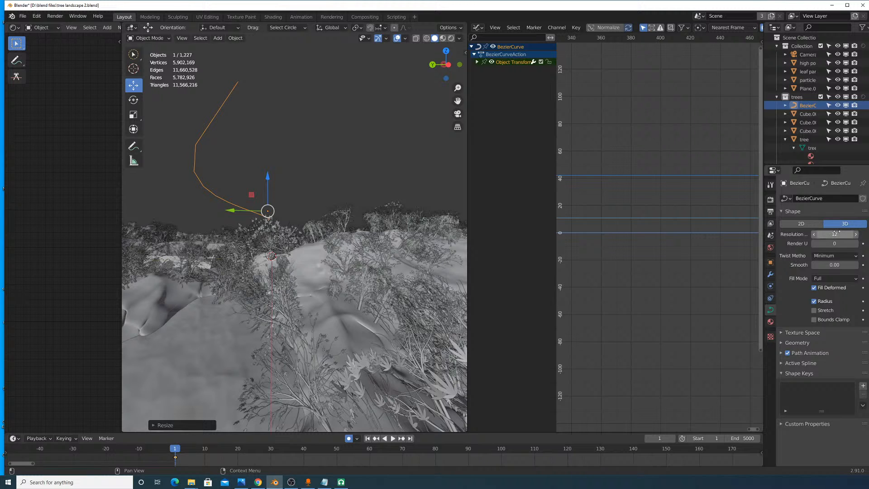
{"action": "type", "text": "64"}
{"action": "key", "text": "Return"}
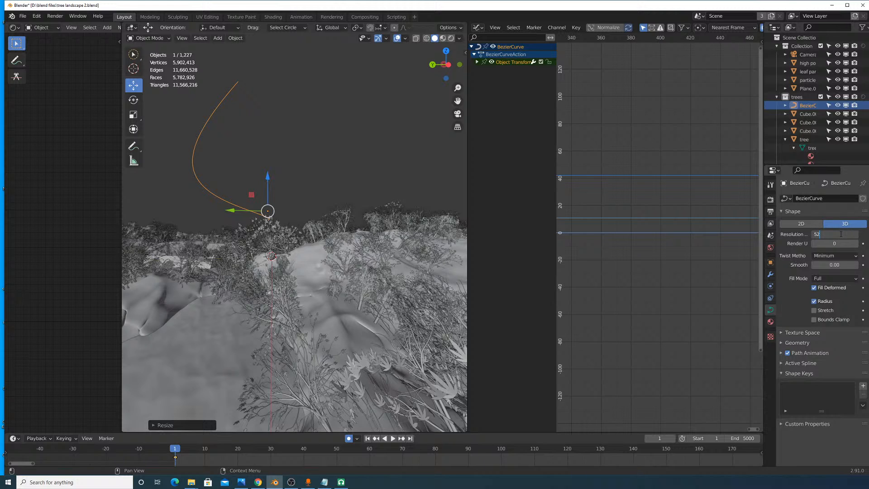
{"action": "key", "text": "Return"}
{"action": "left_click", "coordinate": [837, 234]}
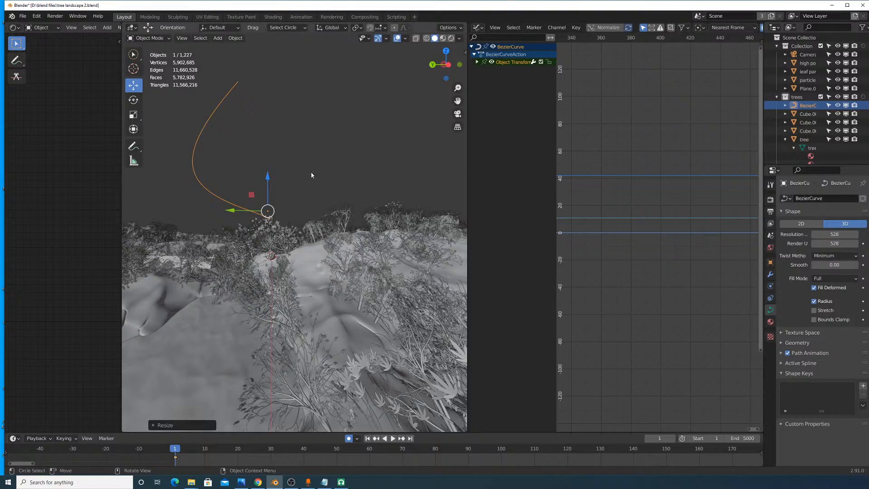
Step: Scale the Bezier curve up about 10 times and move it along the Z axis above the landscape
{"action": "scroll", "coordinate": [311, 174], "scroll_direction": "down", "scroll_amount": 6}
{"action": "middle_click_drag", "start_coordinate": [311, 175], "coordinate": [400, 202]}
{"action": "key", "text": "s"}
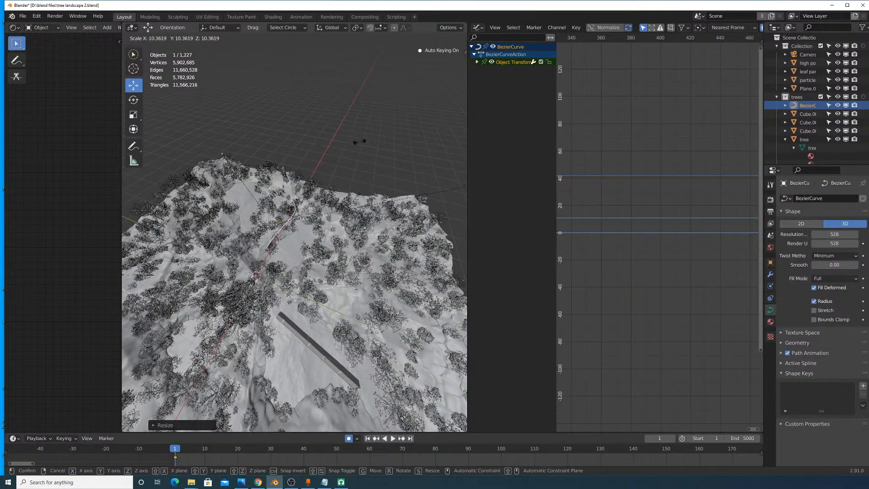
{"action": "left_click", "coordinate": [359, 141]}
{"action": "middle_click_drag", "start_coordinate": [373, 171], "coordinate": [385, 254]}
{"action": "key", "text": "z"}
{"action": "left_click", "coordinate": [397, 230]}
Step: Reposition the scaled Bezier curve over the snowy clearing by moving it freely
{"action": "key", "text": "g"}
{"action": "left_click", "coordinate": [309, 251]}
{"action": "middle_click_drag", "start_coordinate": [305, 252], "coordinate": [337, 230]}
{"action": "key", "text": "g"}
{"action": "left_click", "coordinate": [337, 231]}
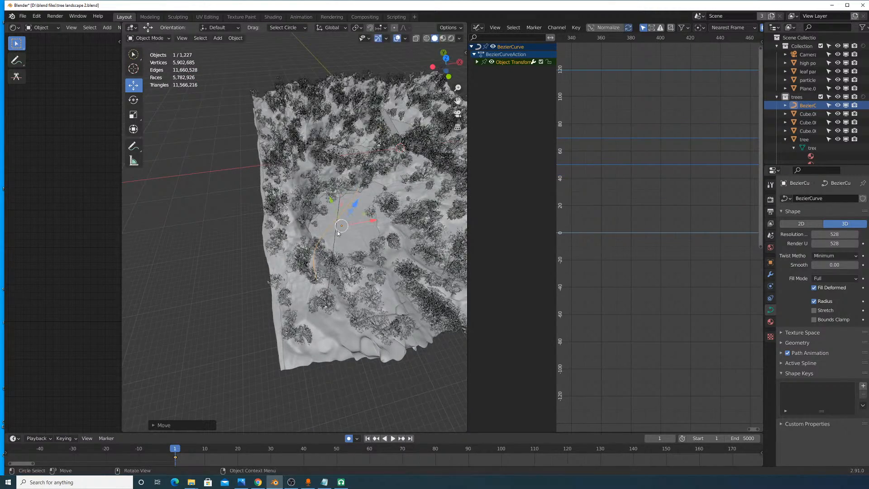
Step: Shift the Bezier curve horizontally toward the camera, with its Z position locked
{"action": "key", "text": "g"}
{"action": "key", "text": "shift+z"}
{"action": "left_click", "coordinate": [343, 258]}
{"action": "middle_click_drag", "start_coordinate": [343, 260], "coordinate": [199, 224]}
{"action": "key", "text": "g"}
{"action": "key", "text": "shift+z"}
{"action": "left_click", "coordinate": [328, 245]}
{"action": "left_click", "coordinate": [198, 221]}
{"action": "key", "text": "s"}
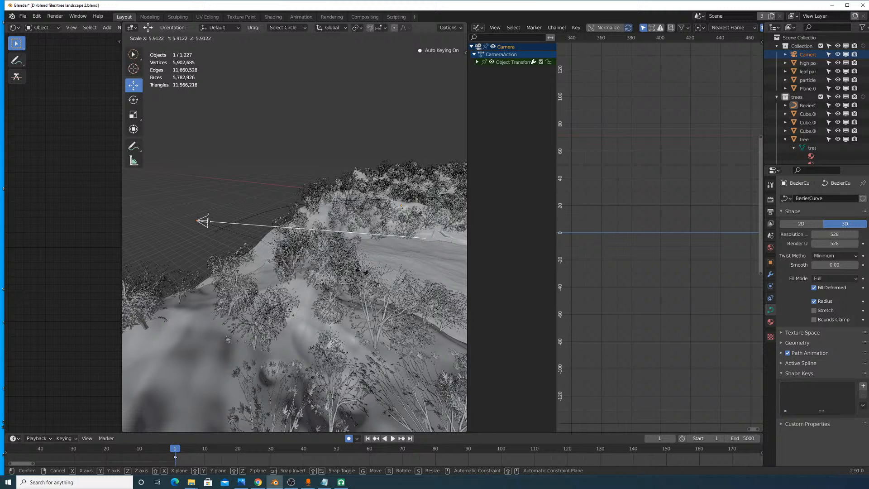
{"action": "left_click", "coordinate": [312, 257]}
{"action": "left_click", "coordinate": [201, 221]}
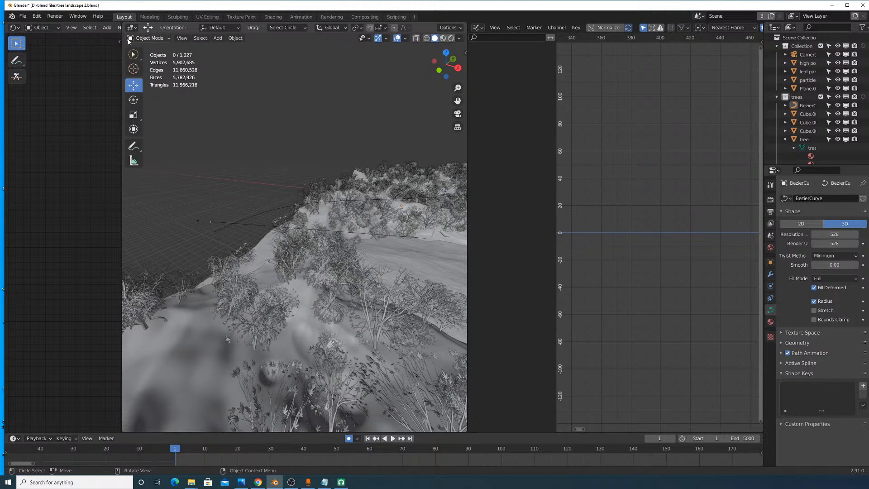
Step: Switch to the Tweak selection tool and scale up the camera object so it is easier to see
{"action": "left_click", "coordinate": [135, 57]}
{"action": "left_click", "coordinate": [135, 57]}
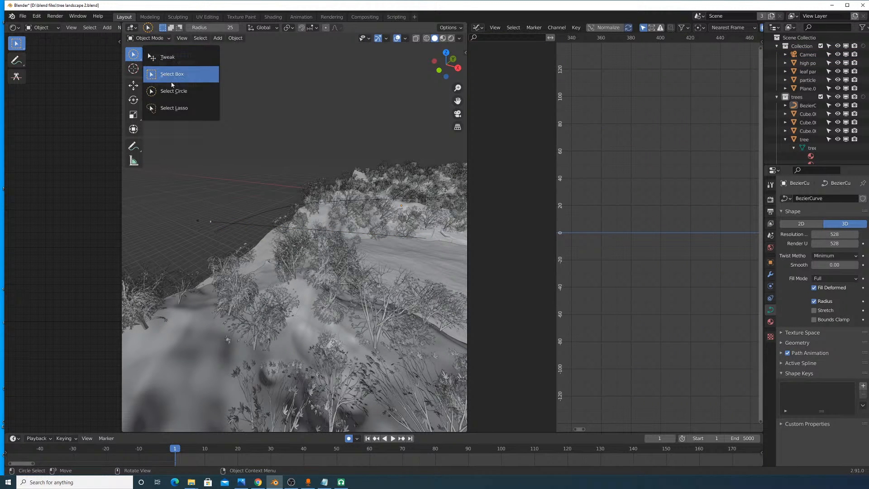
{"action": "left_click", "coordinate": [168, 58]}
{"action": "left_click", "coordinate": [197, 221]}
{"action": "key", "text": "s"}
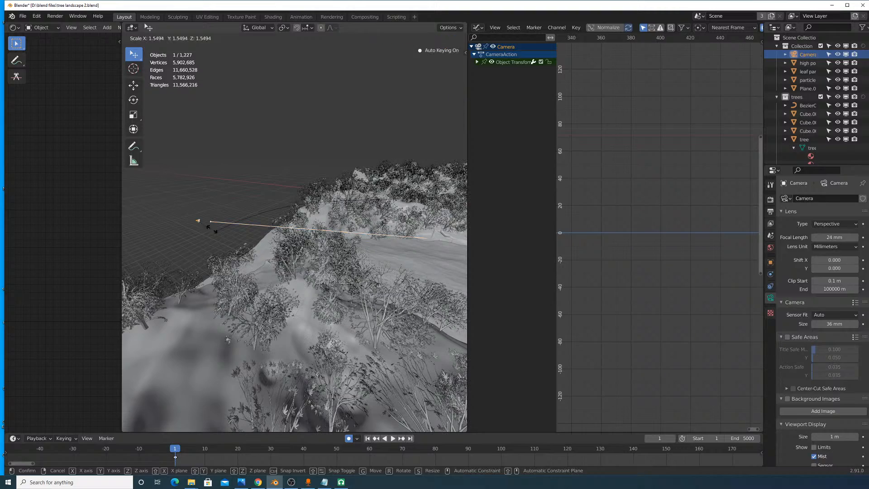
{"action": "key", "text": "Escape"}
Step: Select the Bezier curve and adjust its height along the Z axis to match the camera
{"action": "left_click", "coordinate": [254, 217]}
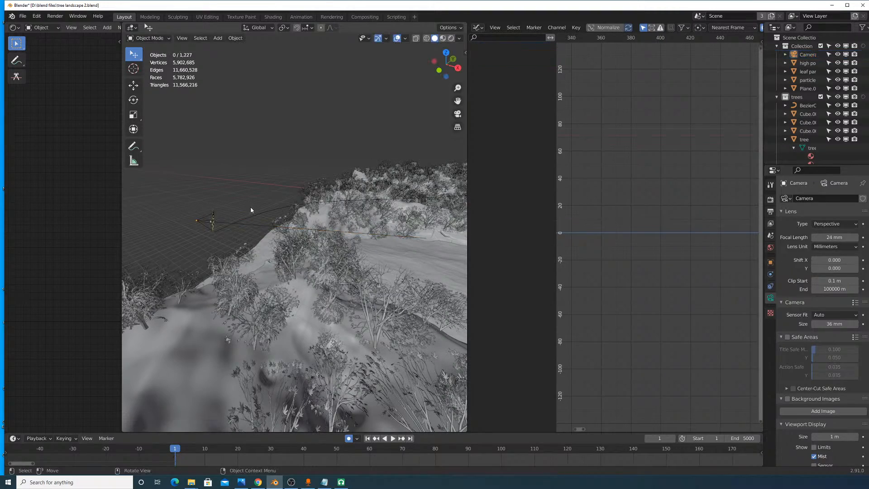
{"action": "key", "text": "g"}
{"action": "key", "text": "z"}
{"action": "left_click", "coordinate": [254, 208]}
{"action": "middle_click_drag", "start_coordinate": [254, 208], "coordinate": [359, 269]}
{"action": "scroll", "coordinate": [295, 216], "scroll_direction": "up", "scroll_amount": 5}
{"action": "scroll", "coordinate": [296, 216], "scroll_direction": "down", "scroll_amount": 2}
{"action": "key", "text": "g"}
{"action": "key", "text": "z"}
{"action": "left_click", "coordinate": [304, 214]}
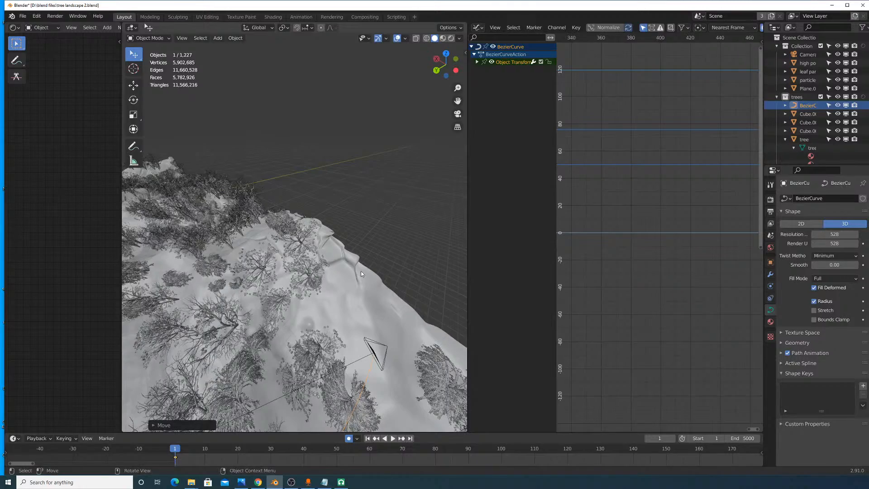
Step: Align the start of the Bezier curve with the camera by moving it horizontally, Z locked
{"action": "key", "text": "g"}
{"action": "key", "text": "shift+z"}
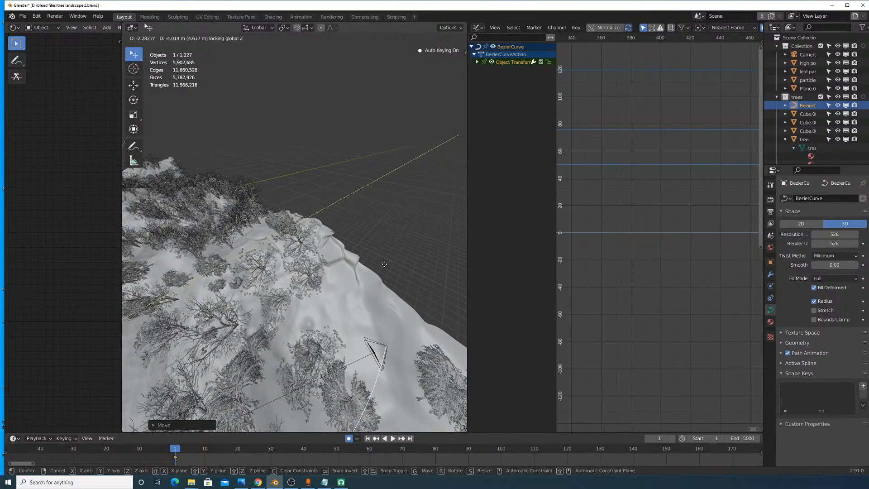
{"action": "left_click", "coordinate": [386, 271]}
Step: Put the Bezier curve into Edit Mode and widen the 3D viewport over the graph editor
{"action": "middle_click_drag", "start_coordinate": [394, 315], "coordinate": [457, 242]}
{"action": "key", "text": "Tab"}
{"action": "left_click_drag", "start_coordinate": [468, 241], "coordinate": [664, 264]}
{"action": "scroll", "coordinate": [534, 279], "scroll_direction": "up", "scroll_amount": 3}
Step: Adjust the height of the curve's far end control point along the Z axis
{"action": "middle_click_drag", "start_coordinate": [535, 280], "coordinate": [451, 240]}
{"action": "key", "text": "g"}
{"action": "key", "text": "z"}
{"action": "left_click", "coordinate": [457, 261]}
Step: Extrude a new control point from the curve's end across the clearing and rotate it about the Z axis
{"action": "key", "text": "e"}
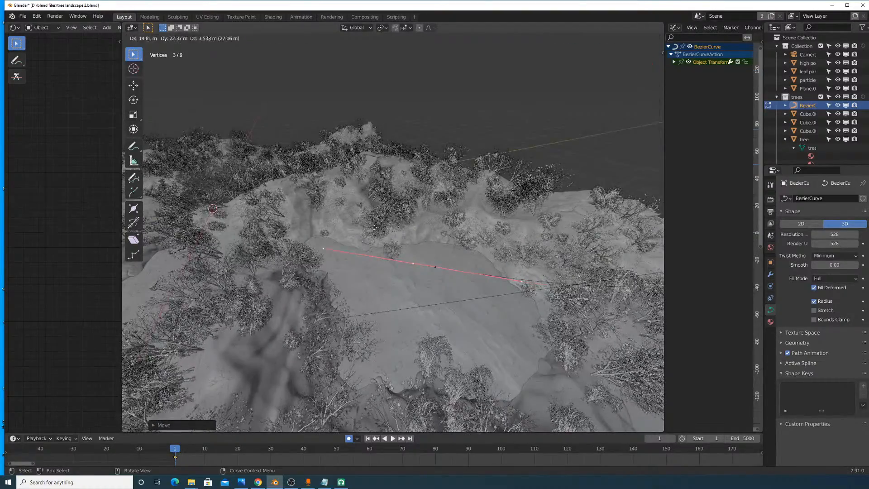
{"action": "left_click", "coordinate": [382, 243]}
{"action": "key", "text": "r"}
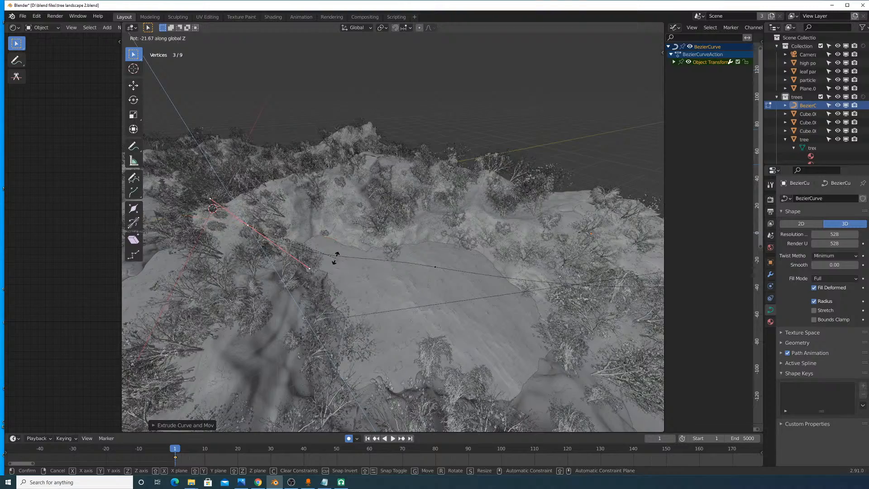
{"action": "left_click", "coordinate": [340, 242]}
Step: Move the curve's middle control point horizontally over the clearing and scale down its handles
{"action": "middle_click_drag", "start_coordinate": [340, 242], "coordinate": [440, 242]}
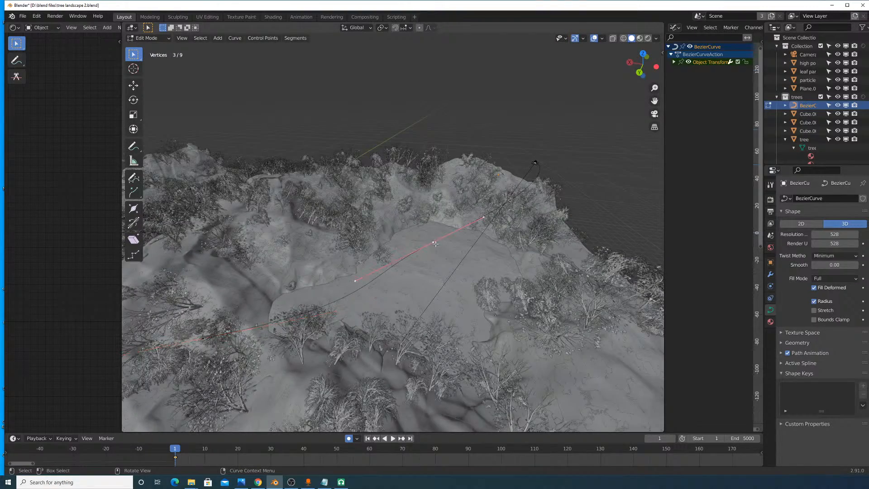
{"action": "key", "text": "g"}
{"action": "key", "text": "shift+z"}
{"action": "left_click", "coordinate": [479, 279]}
{"action": "key", "text": "s"}
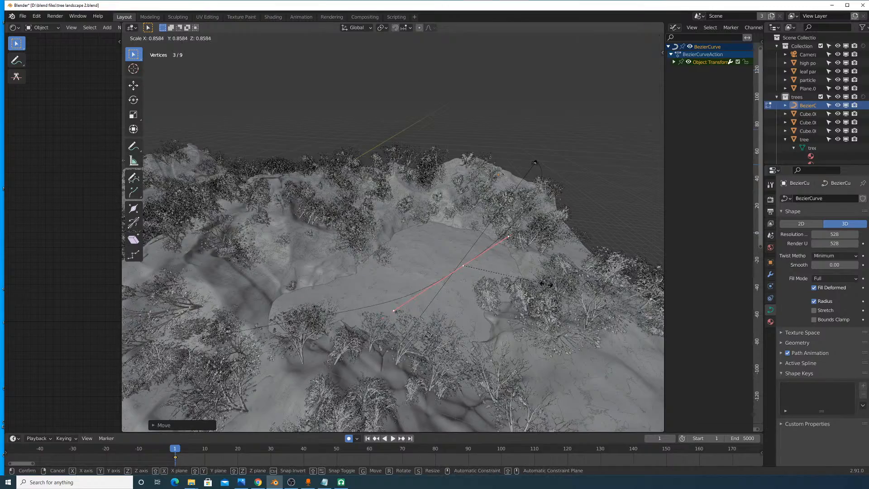
{"action": "left_click", "coordinate": [498, 273]}
{"action": "middle_click_drag", "start_coordinate": [443, 263], "coordinate": [449, 297]}
{"action": "key", "text": "g"}
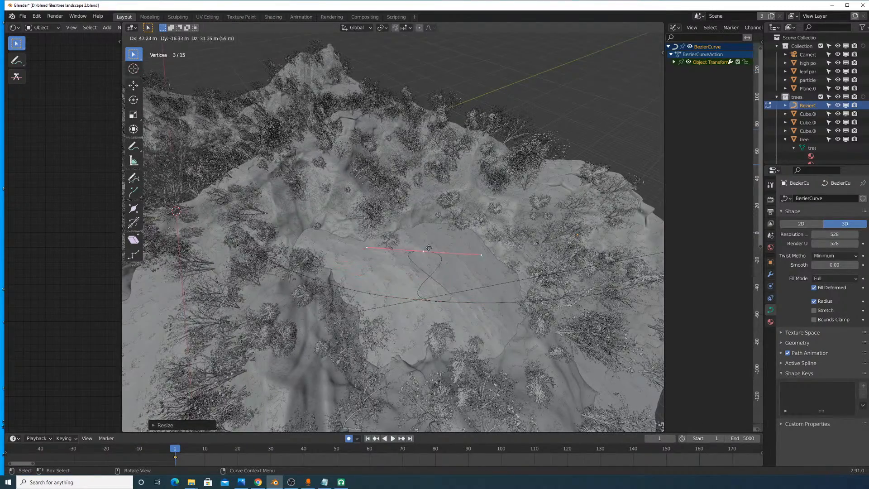
{"action": "left_click", "coordinate": [437, 260]}
{"action": "key", "text": "ctrl+z"}
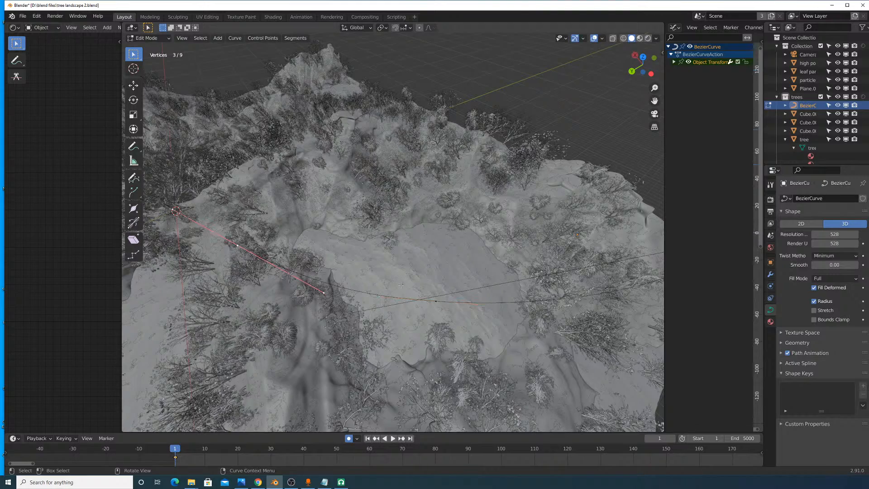
Step: Subdivide the segment between the middle and end control points, then reposition the new point and adjust its height
{"action": "right_click", "coordinate": [435, 299]}
{"action": "left_click", "coordinate": [412, 242]}
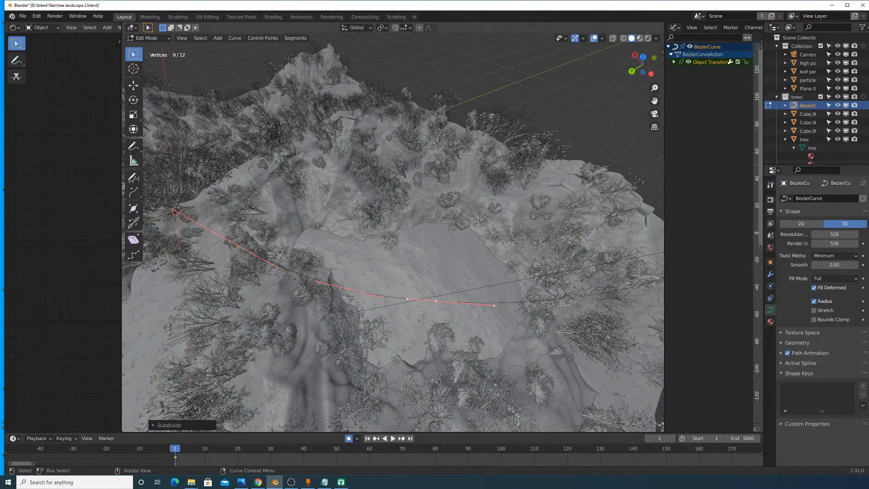
{"action": "key", "text": "g"}
{"action": "left_click", "coordinate": [369, 264]}
{"action": "middle_click_drag", "start_coordinate": [368, 264], "coordinate": [382, 243]}
{"action": "key", "text": "g"}
{"action": "key", "text": "z"}
{"action": "left_click", "coordinate": [346, 238]}
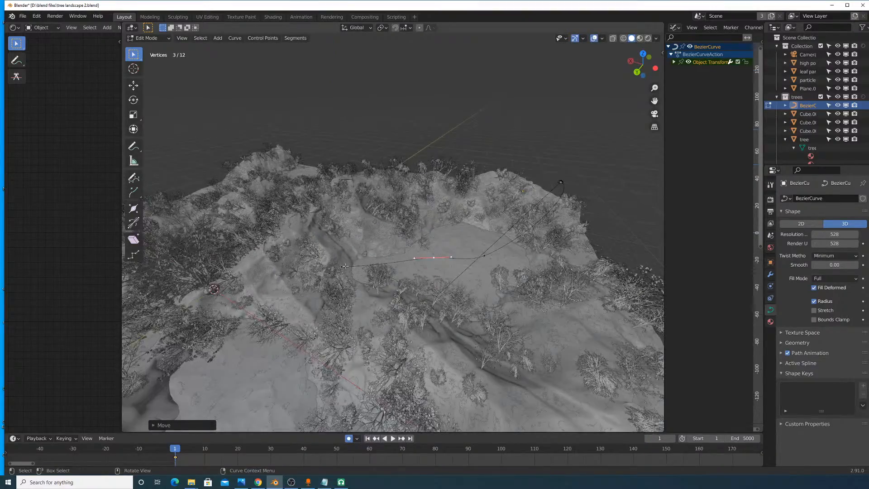
Step: Rotate the curve's end control point about the Z axis and move it along the valley
{"action": "key", "text": "r"}
{"action": "key", "text": "z"}
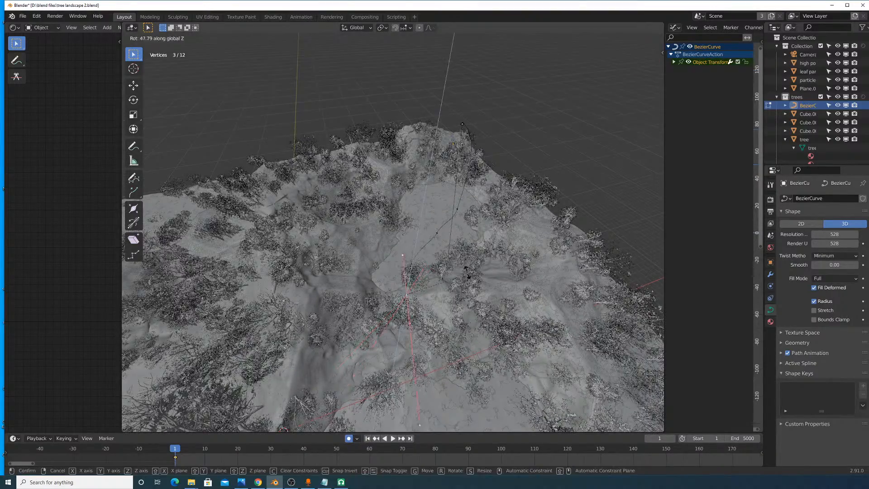
{"action": "left_click", "coordinate": [452, 284]}
{"action": "middle_click_drag", "start_coordinate": [452, 285], "coordinate": [431, 269]}
{"action": "key", "text": "g"}
{"action": "left_click", "coordinate": [360, 282]}
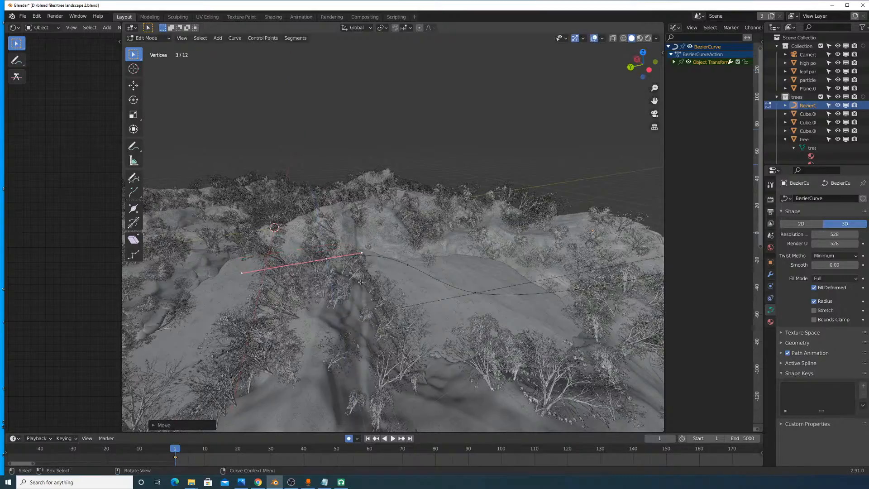
Step: Shift the curve's end control point along the Y axis and about 27 m in negative X
{"action": "middle_click_drag", "start_coordinate": [375, 230], "coordinate": [443, 270]}
{"action": "key", "text": "g"}
{"action": "key", "text": "y"}
{"action": "left_click", "coordinate": [469, 278]}
{"action": "key", "text": "g"}
{"action": "key", "text": "x"}
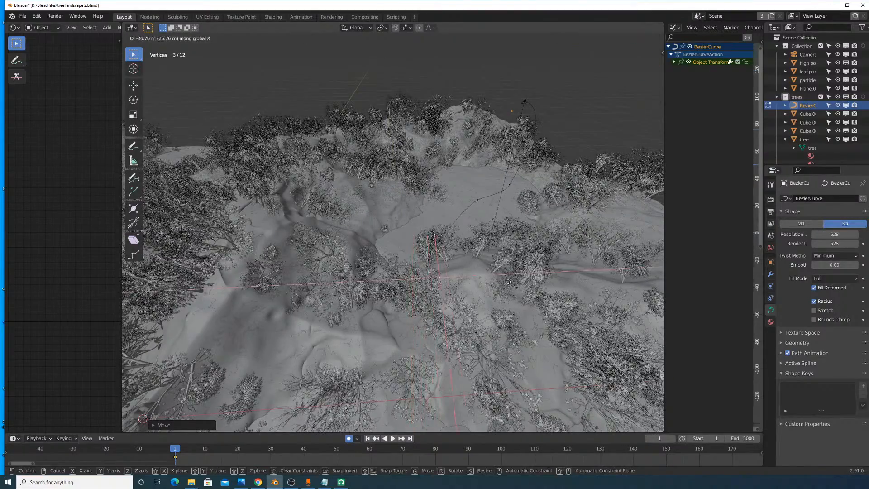
{"action": "left_click", "coordinate": [506, 285]}
Step: Extrude another control point toward the next clearing, rotate it and scale down its handles
{"action": "middle_click_drag", "start_coordinate": [506, 286], "coordinate": [476, 279]}
{"action": "key", "text": "e"}
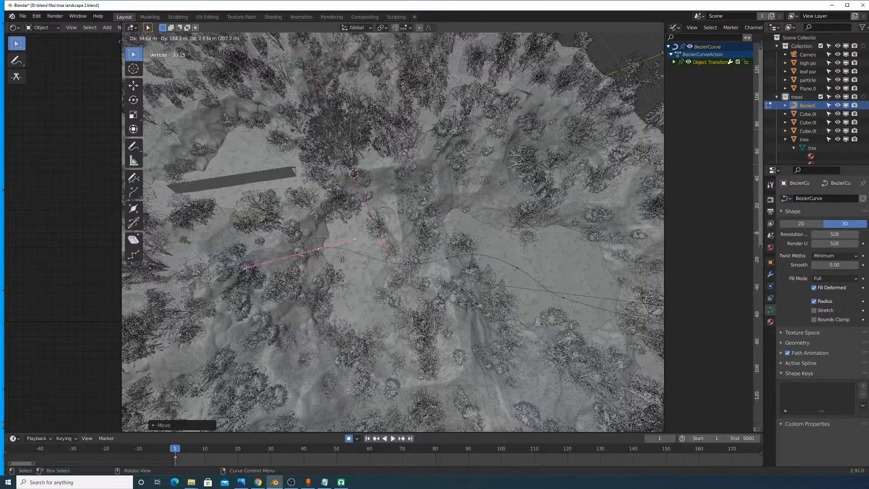
{"action": "left_click", "coordinate": [337, 238]}
{"action": "key", "text": "r"}
{"action": "left_click", "coordinate": [384, 287]}
{"action": "key", "text": "s"}
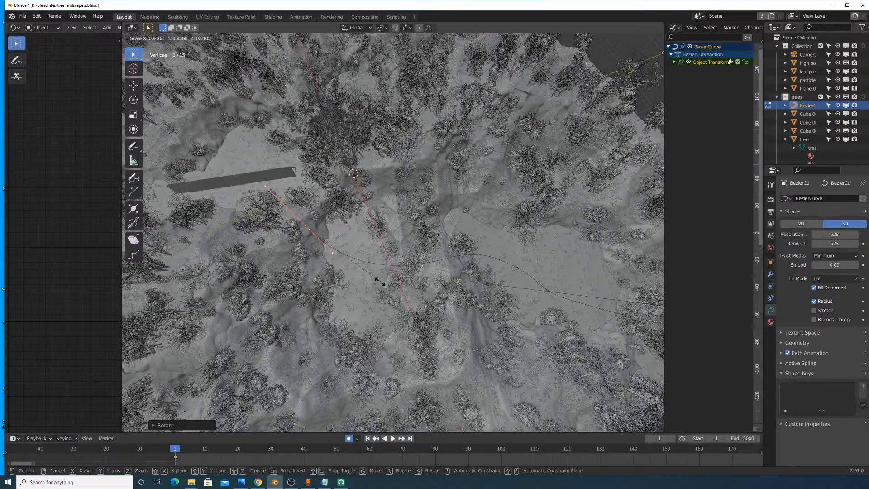
{"action": "left_click", "coordinate": [350, 267]}
Step: Adjust the height of the newly extruded control point along the Z axis to follow the terrain
{"action": "middle_click_drag", "start_coordinate": [350, 267], "coordinate": [360, 282]}
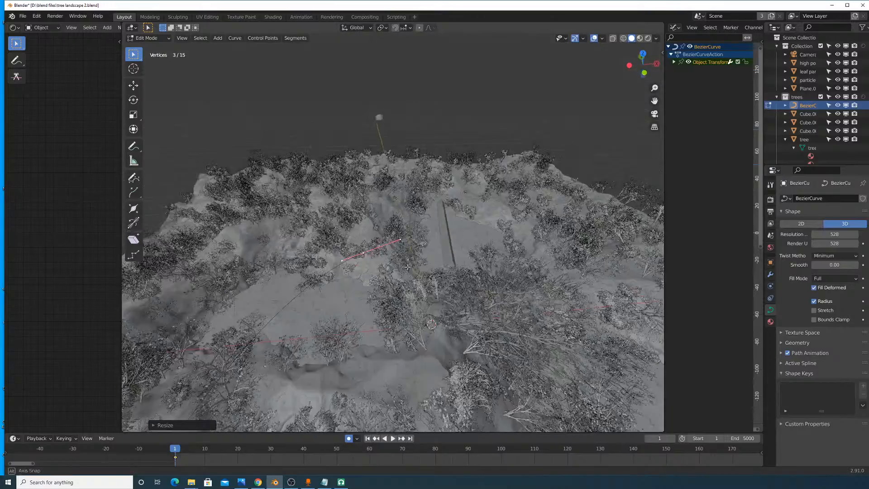
{"action": "key", "text": "g"}
{"action": "key", "text": "z"}
{"action": "left_click", "coordinate": [409, 229]}
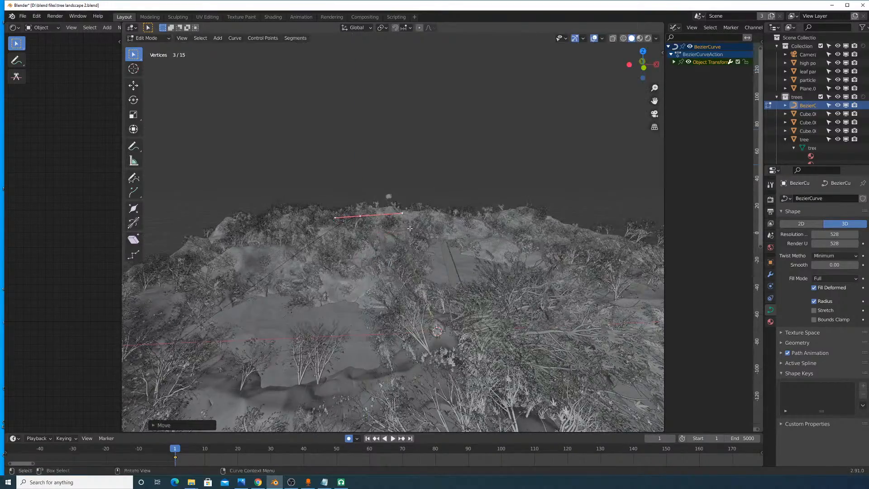
{"action": "middle_click_drag", "start_coordinate": [461, 255], "coordinate": [474, 266]}
{"action": "key", "text": "g"}
{"action": "key", "text": "z"}
{"action": "left_click", "coordinate": [396, 271]}
Step: Extrude a further control point near the long flat box and raise it along the Z axis
{"action": "middle_click_drag", "start_coordinate": [396, 271], "coordinate": [445, 297]}
{"action": "key", "text": "e"}
{"action": "left_click", "coordinate": [439, 222]}
{"action": "middle_click_drag", "start_coordinate": [439, 222], "coordinate": [490, 242]}
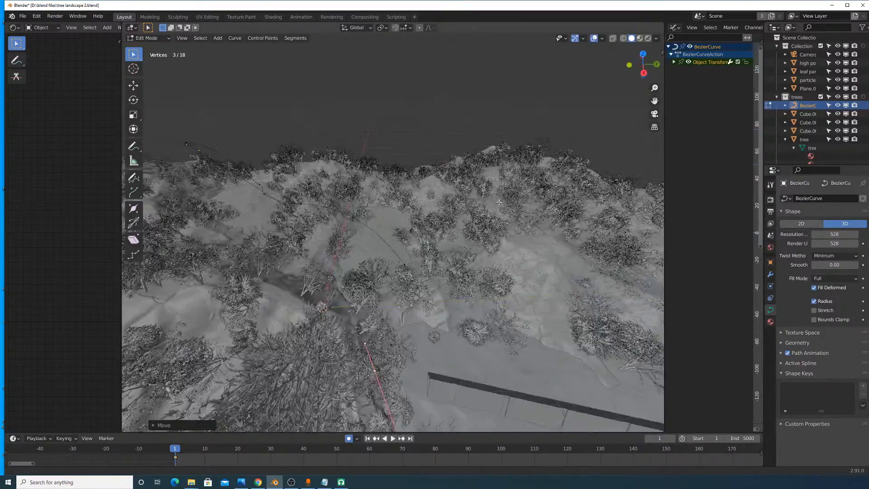
{"action": "middle_click_drag", "start_coordinate": [499, 202], "coordinate": [425, 267]}
{"action": "scroll", "coordinate": [421, 269], "scroll_direction": "up", "scroll_amount": 4}
{"action": "key", "text": "g"}
{"action": "key", "text": "z"}
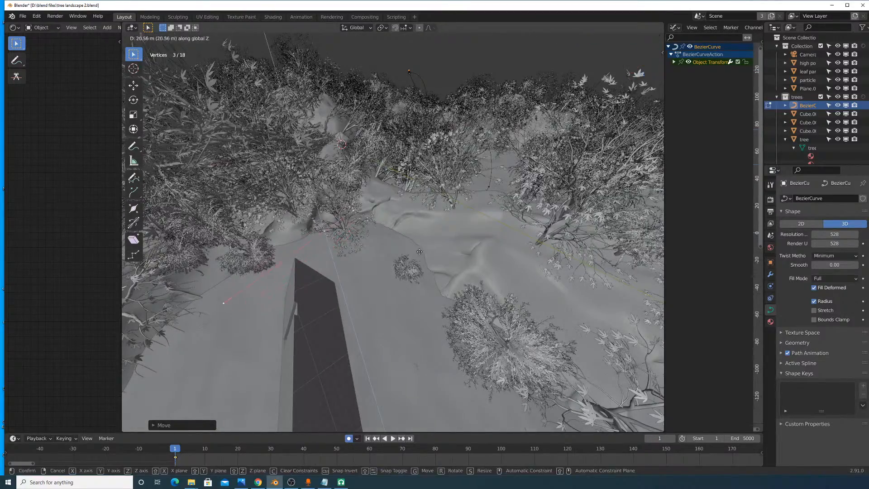
{"action": "left_click", "coordinate": [414, 238]}
Step: Fine-tune the last control point's height along the Z axis and rotate its handles
{"action": "middle_click_drag", "start_coordinate": [361, 240], "coordinate": [544, 213]}
{"action": "middle_click_drag", "start_coordinate": [534, 254], "coordinate": [493, 184]}
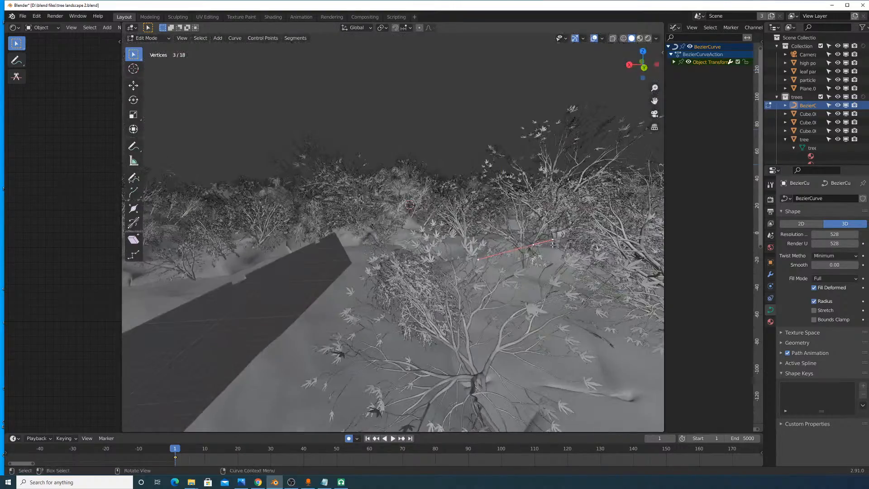
{"action": "key", "text": "g"}
{"action": "key", "text": "z"}
{"action": "left_click", "coordinate": [312, 136]}
{"action": "middle_click_drag", "start_coordinate": [312, 135], "coordinate": [357, 276]}
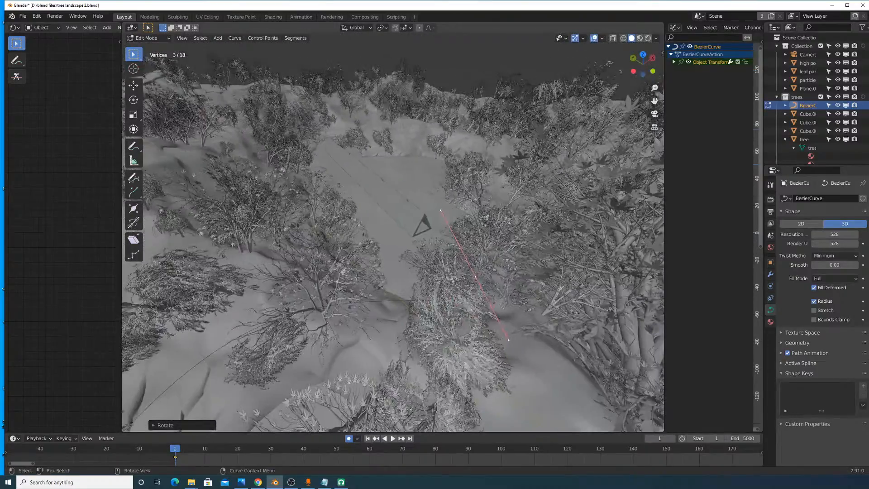
Step: Adjust the height of the last control point along the Z axis so the path clears the terrain
{"action": "middle_click_drag", "start_coordinate": [321, 306], "coordinate": [474, 236]}
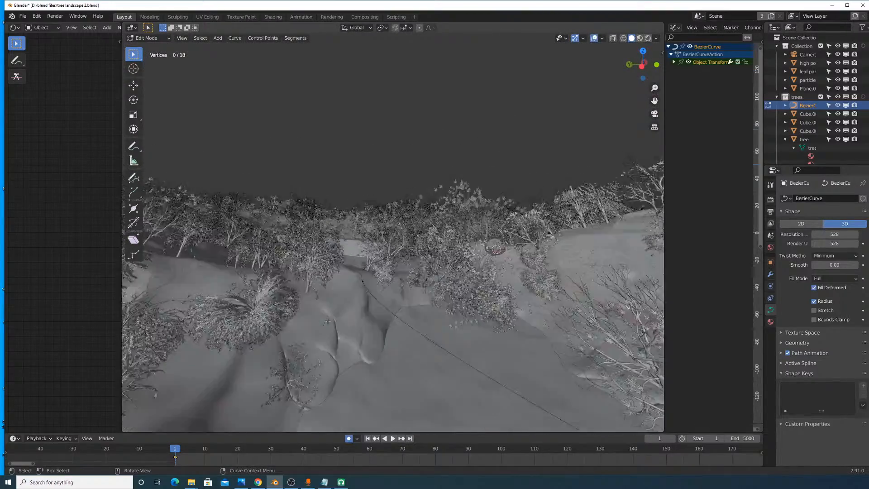
{"action": "key", "text": "g"}
{"action": "key", "text": "z"}
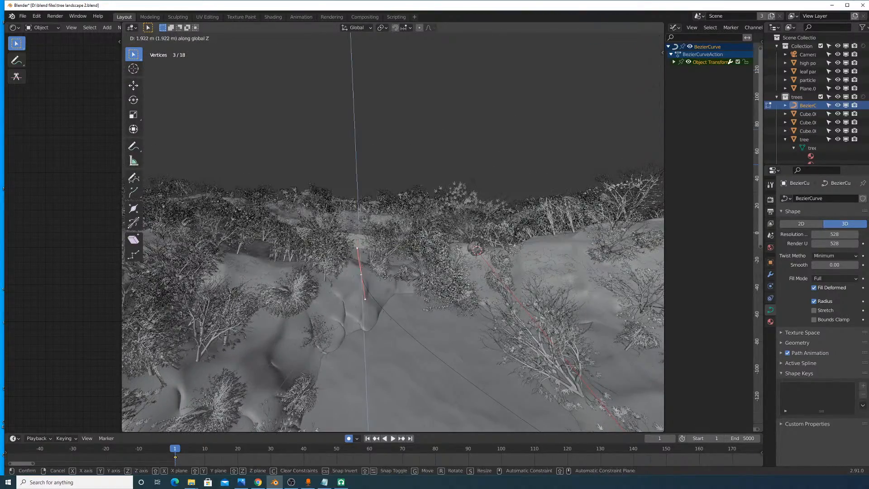
{"action": "left_click", "coordinate": [400, 230]}
{"action": "middle_click_drag", "start_coordinate": [407, 268], "coordinate": [463, 236]}
{"action": "scroll", "coordinate": [463, 236], "scroll_direction": "up", "scroll_amount": 4}
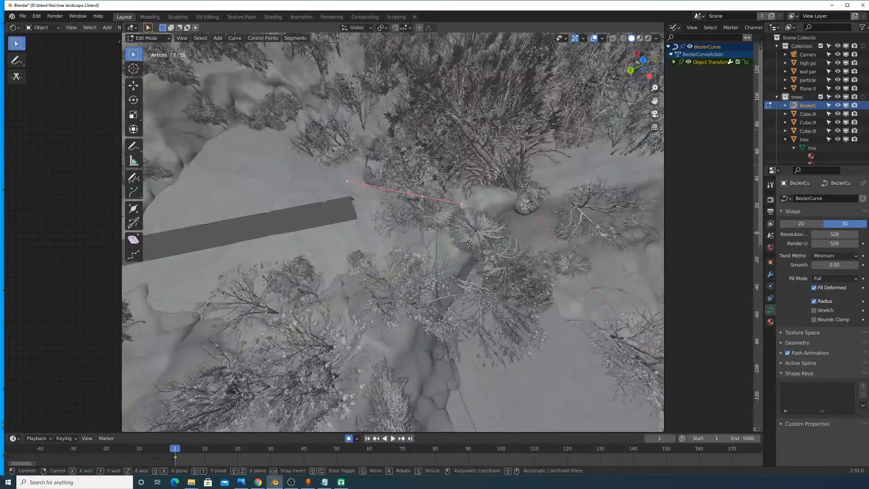
{"action": "key", "text": "g"}
{"action": "key", "text": "z"}
{"action": "left_click", "coordinate": [468, 216]}
Step: Extrude a new control point to the near end of the long flat box and adjust the height along the Z axis
{"action": "key", "text": "e"}
{"action": "left_click", "coordinate": [473, 212]}
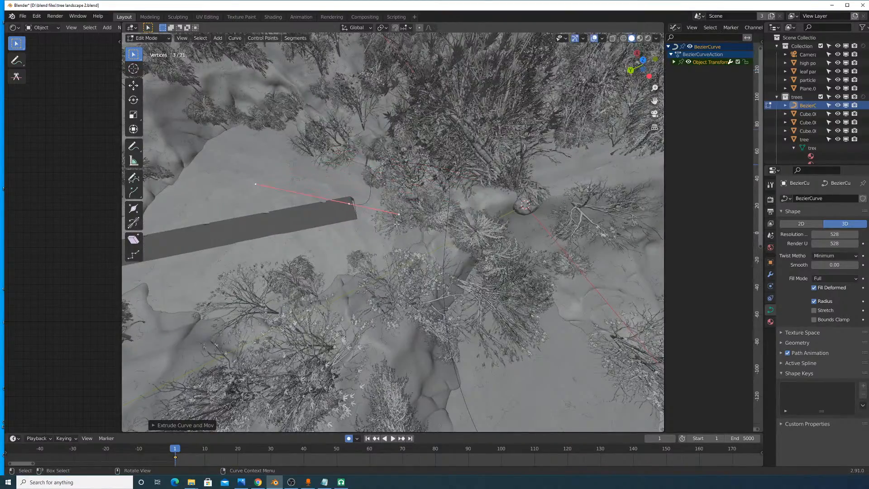
{"action": "middle_click_drag", "start_coordinate": [473, 212], "coordinate": [568, 155]}
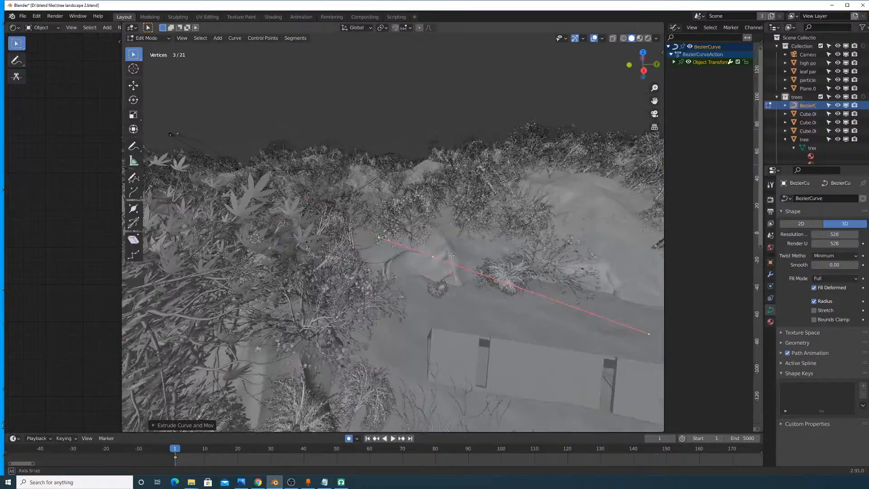
{"action": "middle_click_drag", "start_coordinate": [451, 255], "coordinate": [473, 272]}
{"action": "key", "text": "g"}
{"action": "key", "text": "z"}
{"action": "left_click", "coordinate": [472, 336]}
{"action": "middle_click_drag", "start_coordinate": [472, 335], "coordinate": [448, 335]}
{"action": "key", "text": "g"}
{"action": "key", "text": "z"}
{"action": "left_click", "coordinate": [450, 300]}
Step: Rotate the control point before the box around the Z axis and shift it along the Y axis
{"action": "middle_click_drag", "start_coordinate": [450, 301], "coordinate": [382, 250]}
{"action": "key", "text": "r"}
{"action": "key", "text": "z"}
{"action": "left_click", "coordinate": [474, 352]}
{"action": "key", "text": "g"}
{"action": "key", "text": "y"}
{"action": "left_click", "coordinate": [506, 326]}
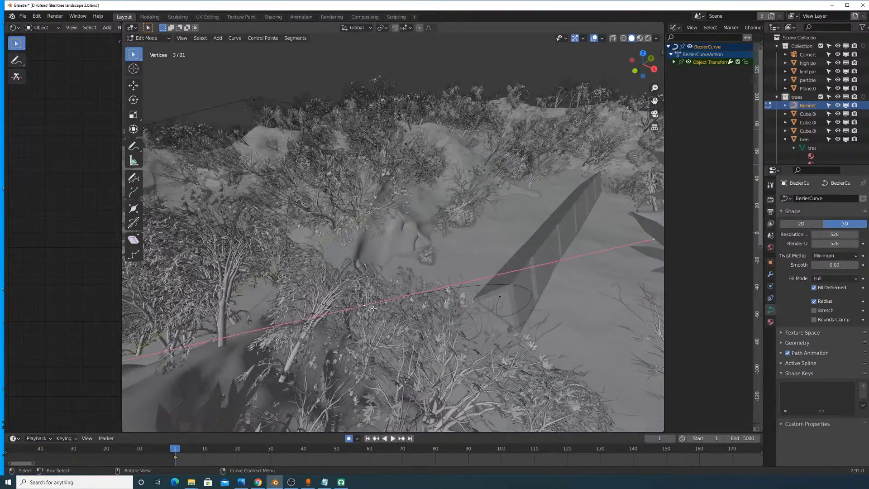
{"action": "middle_click_drag", "start_coordinate": [373, 309], "coordinate": [471, 309]}
{"action": "key", "text": "r"}
{"action": "key", "text": "z"}
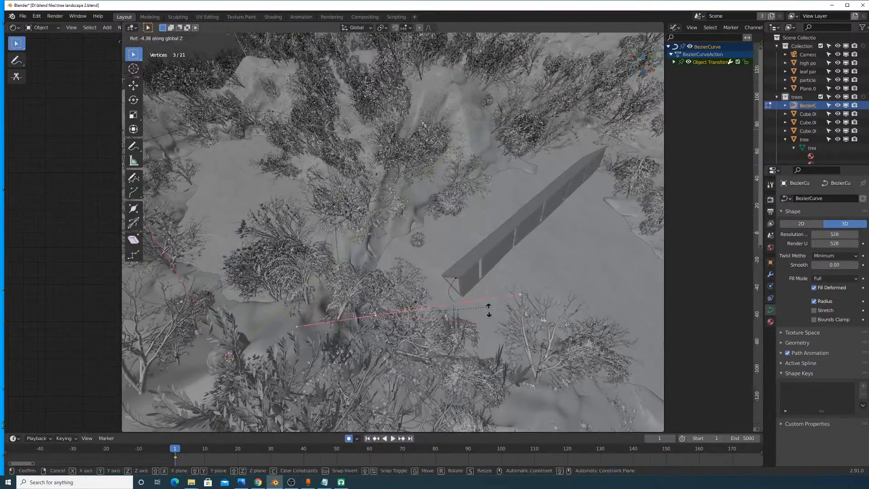
{"action": "left_click", "coordinate": [490, 350]}
Step: Adjust the height of the control point before the box along the Z axis and scale down its handles
{"action": "key", "text": "g"}
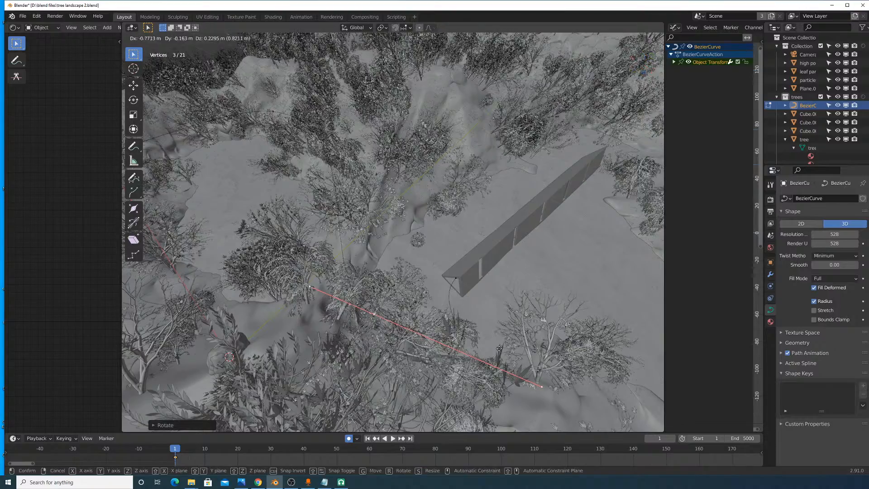
{"action": "key", "text": "z"}
{"action": "right_click", "coordinate": [492, 340]}
{"action": "middle_click_drag", "start_coordinate": [491, 340], "coordinate": [426, 304]}
{"action": "key", "text": "g"}
{"action": "key", "text": "z"}
{"action": "left_click", "coordinate": [427, 300]}
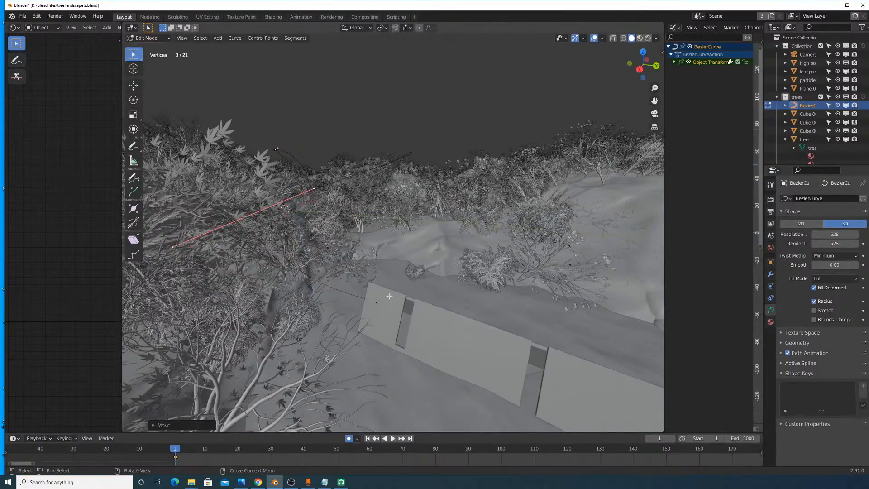
{"action": "middle_click_drag", "start_coordinate": [350, 291], "coordinate": [376, 295]}
{"action": "key", "text": "s"}
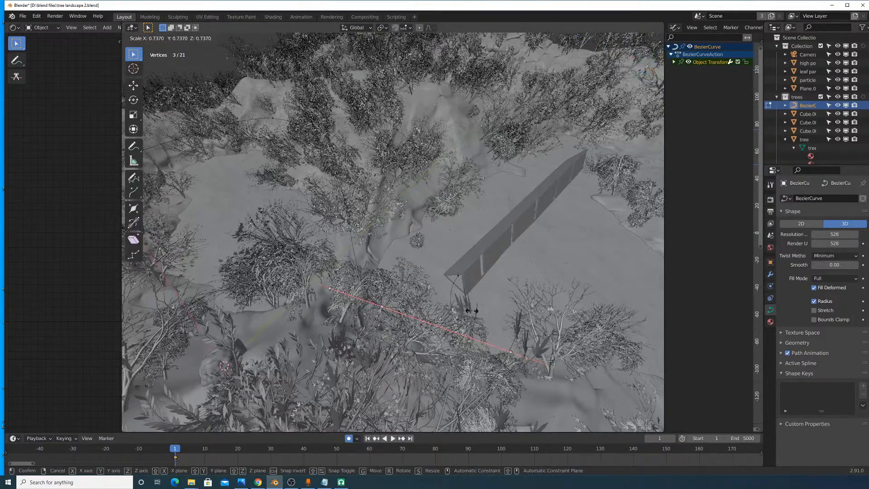
{"action": "left_click", "coordinate": [459, 308]}
Step: Lower the selected control point along the Z axis toward the treetops
{"action": "middle_click_drag", "start_coordinate": [348, 220], "coordinate": [346, 253]}
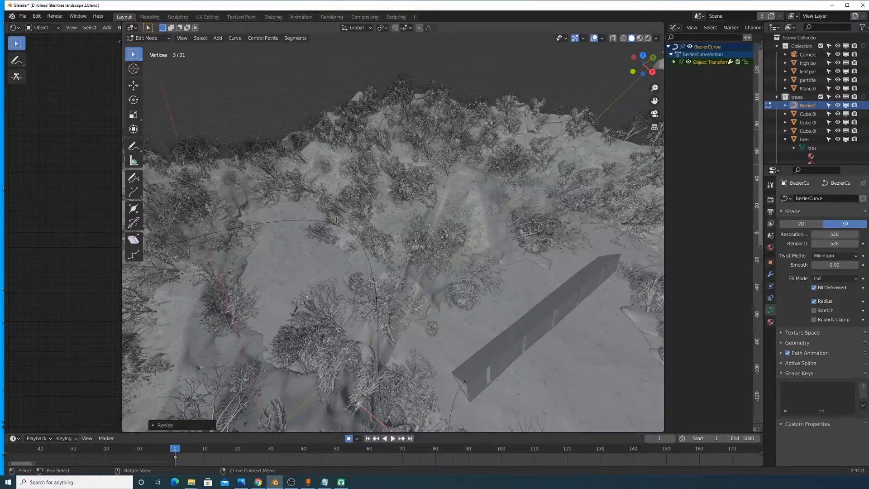
{"action": "middle_click_drag", "start_coordinate": [350, 220], "coordinate": [428, 190]}
{"action": "key", "text": "g"}
{"action": "key", "text": "z"}
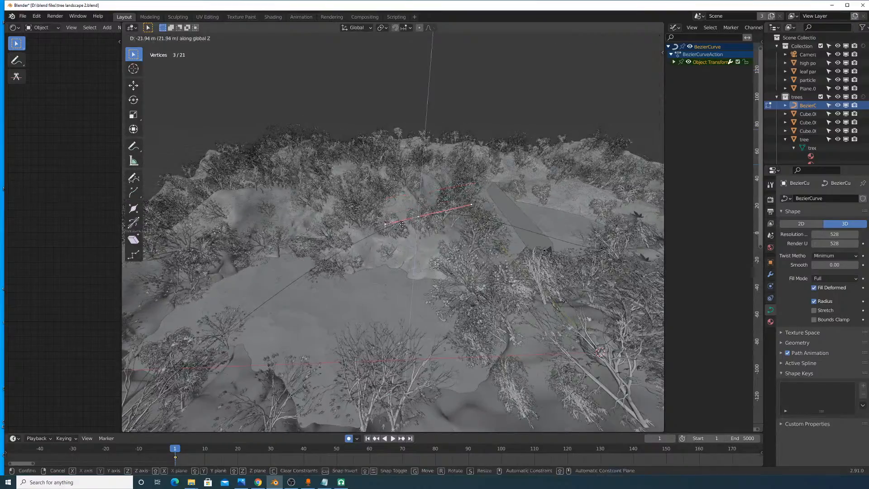
{"action": "left_click", "coordinate": [475, 215]}
Step: Extrude a control point from the box's near end and move it in the XY plane to the far end
{"action": "middle_click_drag", "start_coordinate": [475, 215], "coordinate": [385, 266]}
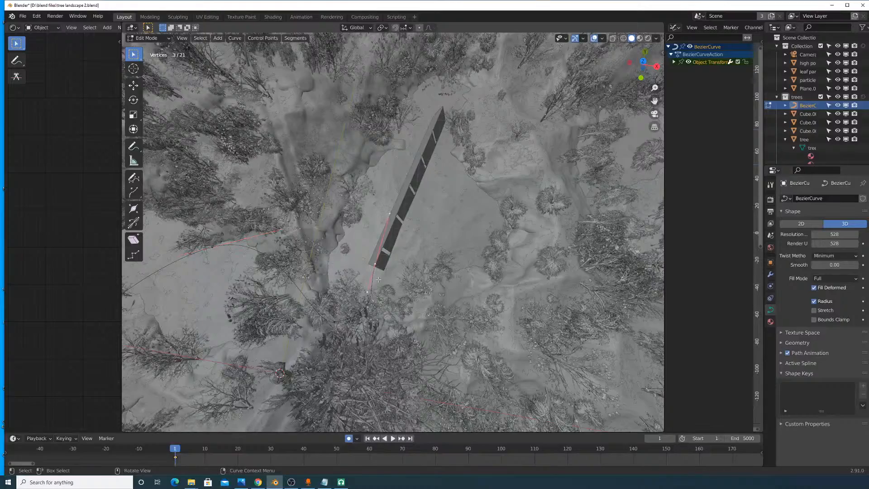
{"action": "key", "text": "e"}
{"action": "right_click", "coordinate": [400, 237]}
{"action": "key", "text": "g"}
{"action": "key", "text": "z"}
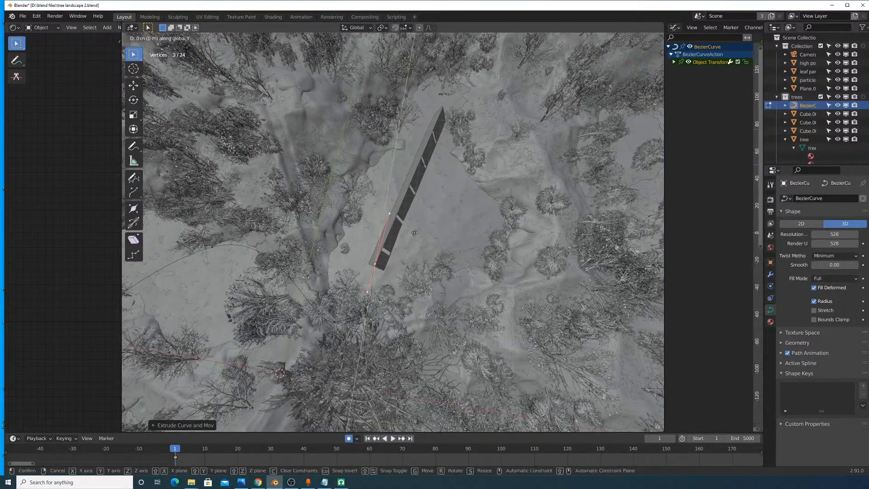
{"action": "right_click", "coordinate": [459, 132]}
{"action": "key", "text": "g"}
{"action": "left_click", "coordinate": [430, 153]}
{"action": "middle_click_drag", "start_coordinate": [465, 171], "coordinate": [367, 226]}
{"action": "key", "text": "g"}
{"action": "key", "text": "x"}
{"action": "key", "text": "shift+z"}
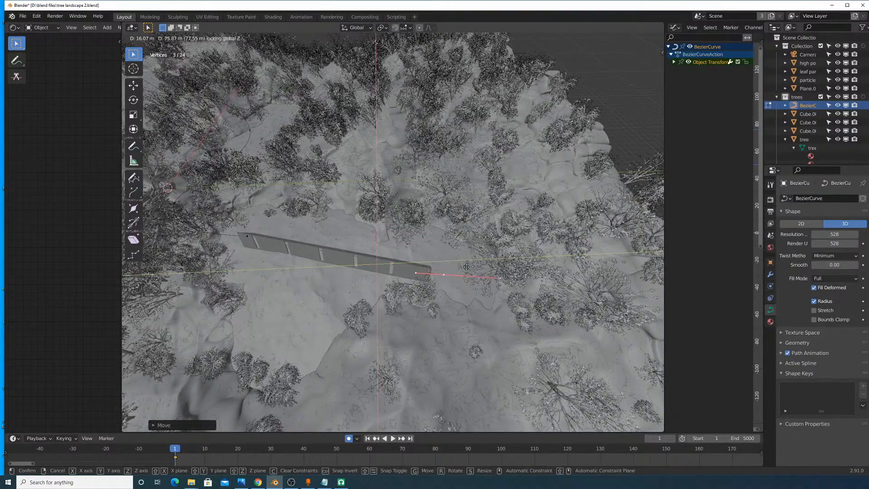
{"action": "left_click", "coordinate": [460, 274]}
Step: Adjust the height of the control point at the box's far end along the Z axis
{"action": "mouse_move", "coordinate": [460, 289]}
{"action": "middle_mouse_down"}
{"action": "mouse_move", "coordinate": [410, 265]}
{"action": "mouse_move", "coordinate": [415, 283]}
{"action": "mouse_move", "coordinate": [408, 268]}
{"action": "mouse_move", "coordinate": [475, 287]}
{"action": "middle_mouse_up"}
{"action": "scroll", "coordinate": [414, 285], "scroll_direction": "up", "scroll_amount": 3}
{"action": "key", "text": "g"}
{"action": "key", "text": "z"}
{"action": "left_click", "coordinate": [417, 288]}
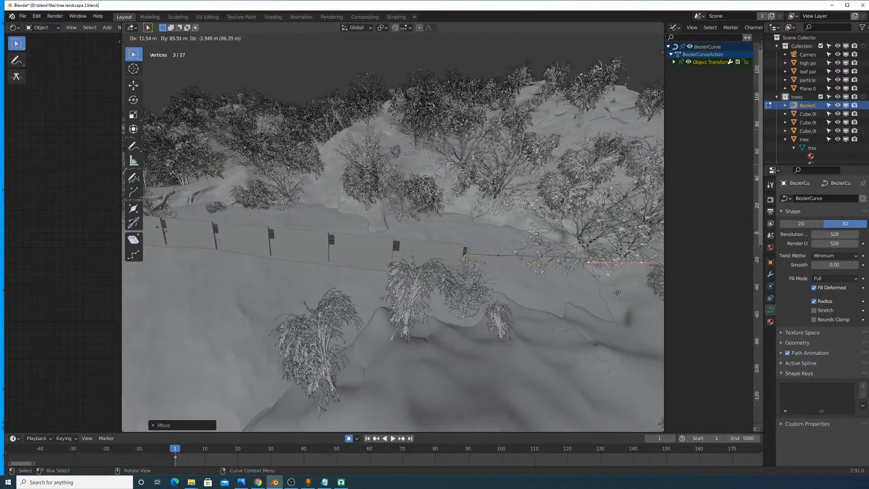
Step: Place a new control point beyond the box's far end, rotate it around the Z axis and adjust its height
{"action": "middle_click_drag", "start_coordinate": [581, 276], "coordinate": [511, 247]}
{"action": "key", "text": "g"}
{"action": "left_click", "coordinate": [547, 210]}
{"action": "key", "text": "r"}
{"action": "key", "text": "z"}
{"action": "left_click", "coordinate": [576, 221]}
{"action": "key", "text": "g"}
{"action": "key", "text": "z"}
{"action": "left_click", "coordinate": [539, 194]}
Step: Extrude one more control point up the slope past the trees and rotate it around the Z axis
{"action": "key", "text": "e"}
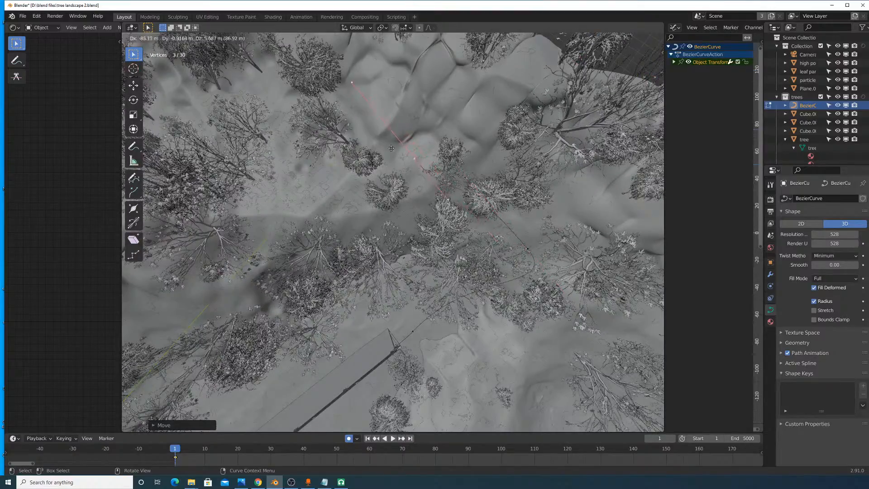
{"action": "left_click", "coordinate": [390, 148]}
{"action": "key", "text": "r"}
{"action": "key", "text": "z"}
{"action": "left_click", "coordinate": [470, 199]}
{"action": "middle_click_drag", "start_coordinate": [471, 201], "coordinate": [499, 258]}
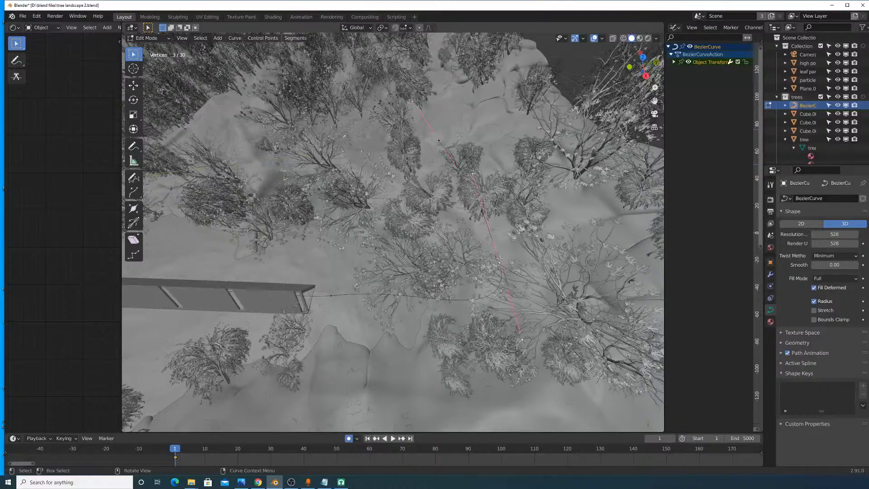
{"action": "left_click", "coordinate": [447, 306]}
Step: Return the curve to Object Mode and add a Track To constraint to the camera
{"action": "scroll", "coordinate": [395, 298], "scroll_direction": "down", "scroll_amount": 5}
{"action": "middle_click_drag", "start_coordinate": [343, 266], "coordinate": [208, 50]}
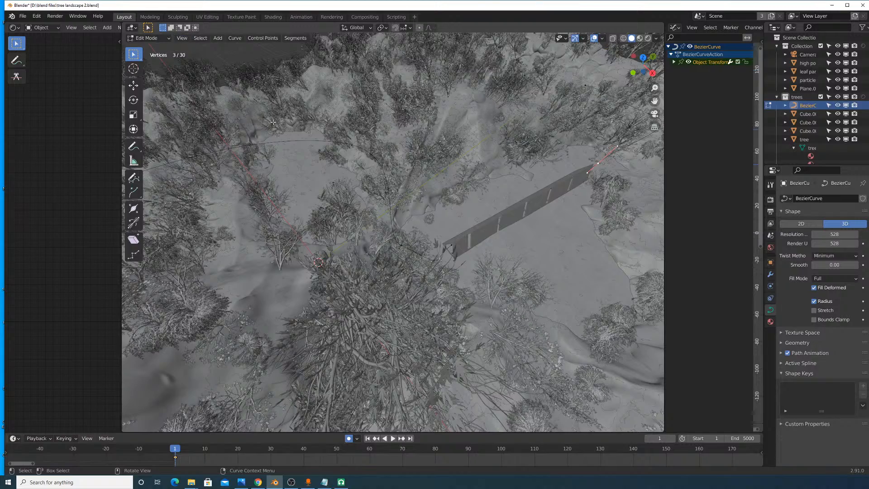
{"action": "middle_click_drag", "start_coordinate": [272, 122], "coordinate": [476, 252]}
{"action": "scroll", "coordinate": [477, 252], "scroll_direction": "up", "scroll_amount": 10}
{"action": "scroll", "coordinate": [476, 252], "scroll_direction": "down", "scroll_amount": 4}
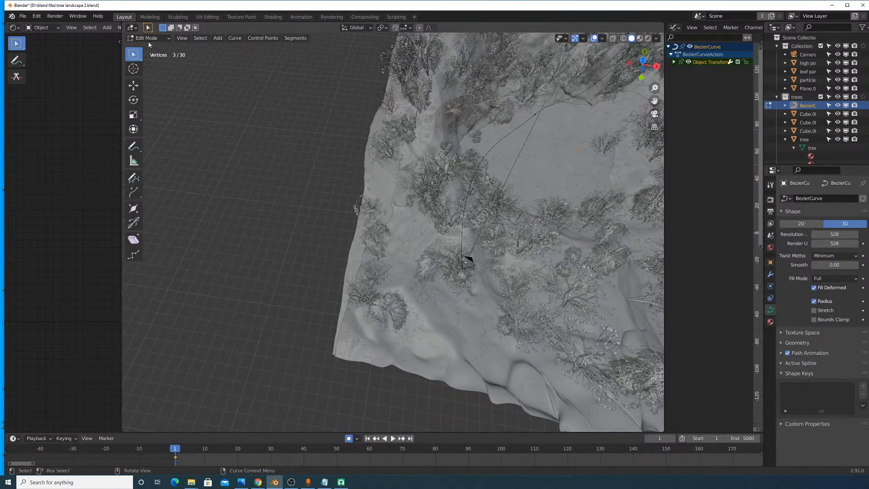
{"action": "left_click", "coordinate": [150, 39]}
{"action": "left_click", "coordinate": [145, 36]}
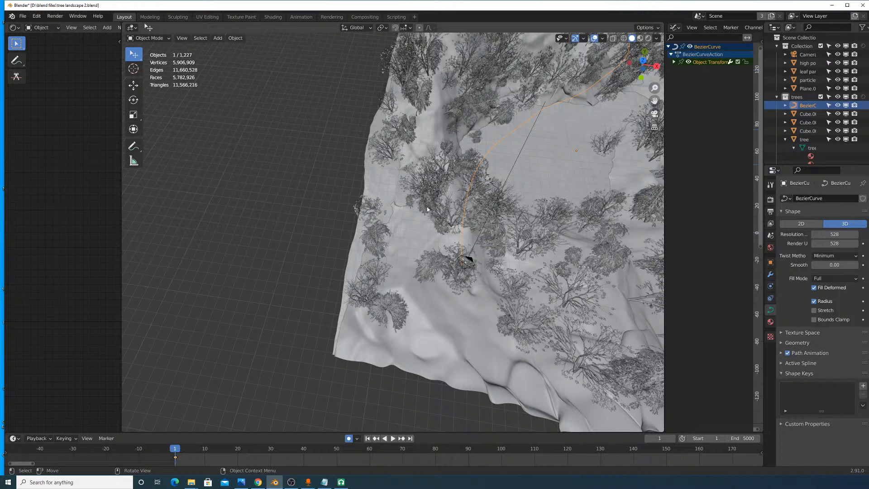
{"action": "left_click", "coordinate": [466, 261]}
{"action": "left_click", "coordinate": [770, 274]}
{"action": "left_click", "coordinate": [809, 200]}
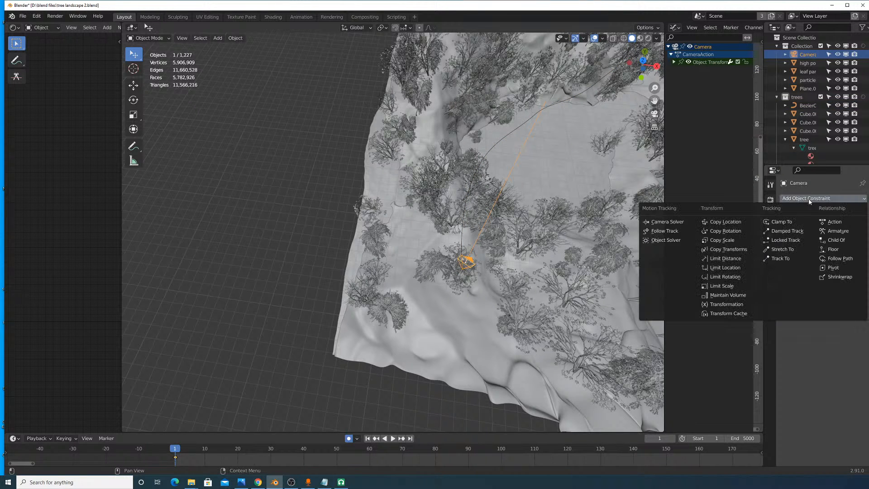
{"action": "left_click", "coordinate": [786, 258]}
{"action": "left_click", "coordinate": [839, 226]}
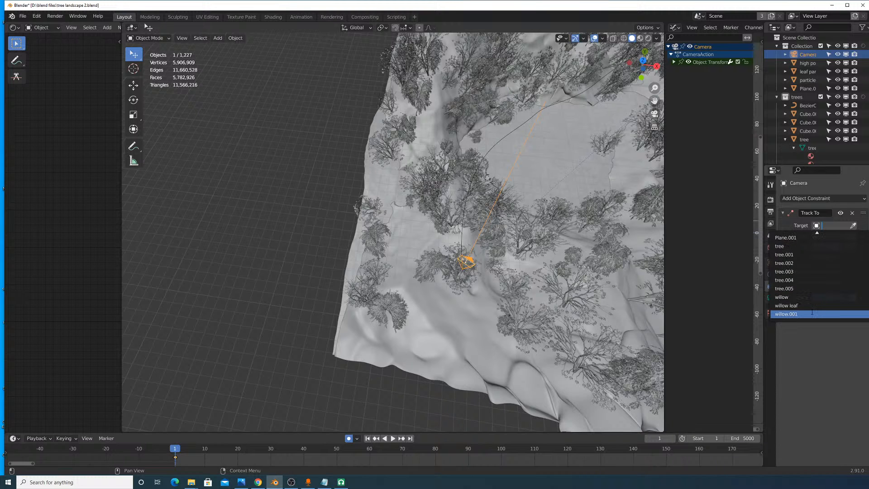
{"action": "type", "text": "cur"}
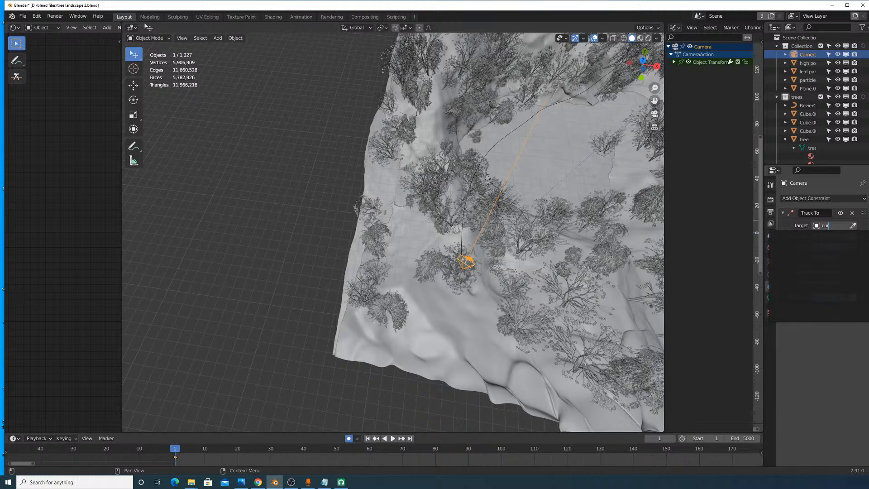
{"action": "left_click", "coordinate": [615, 219]}
Step: Rename the Bezier curve object as "camera curve"
{"action": "left_click", "coordinate": [508, 129]}
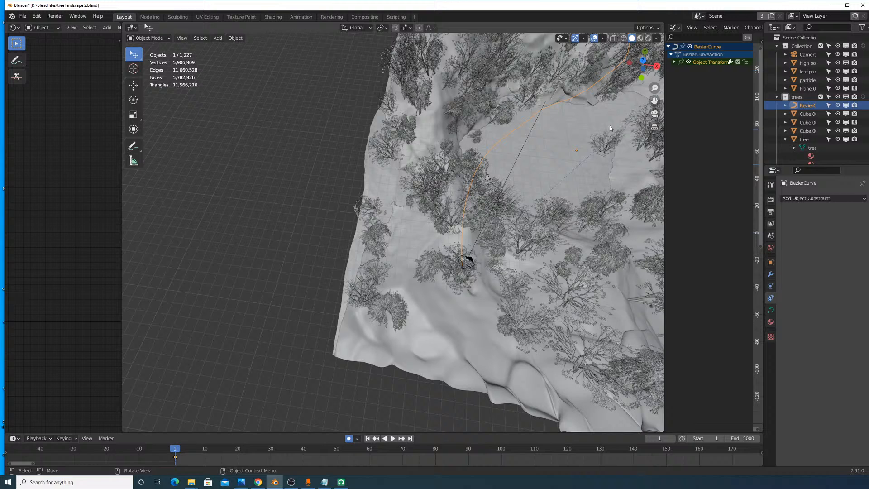
{"action": "double_click", "coordinate": [807, 106]}
{"action": "scroll", "coordinate": [812, 109], "scroll_direction": "down", "scroll_amount": 1}
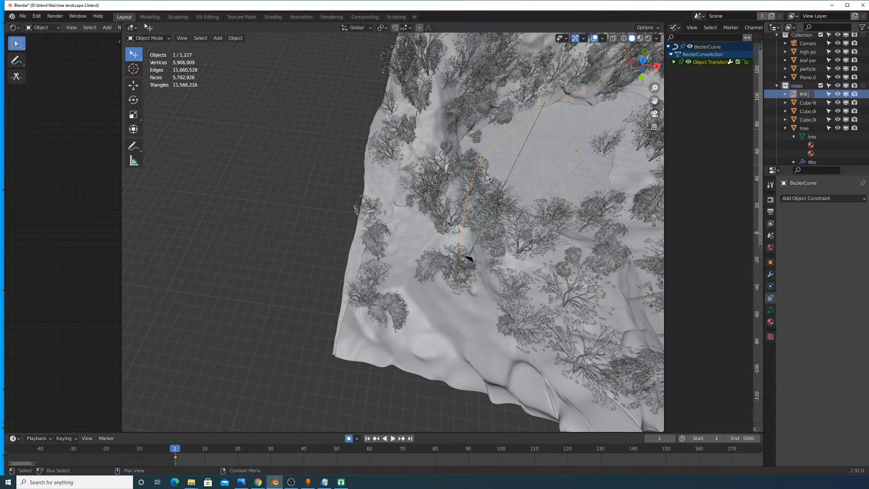
{"action": "type", "text": "camera curve"}
{"action": "key", "text": "Return"}
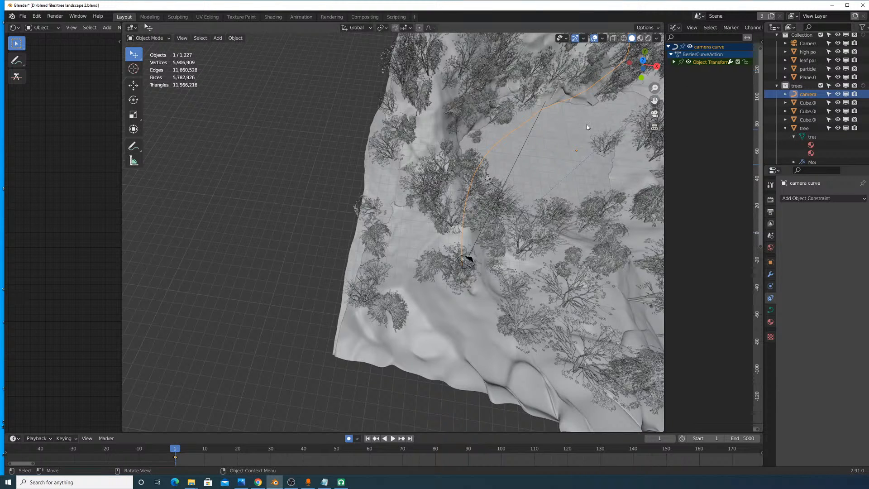
Step: Set camera curve as the target of the camera's Track To constraint
{"action": "left_click", "coordinate": [514, 167]}
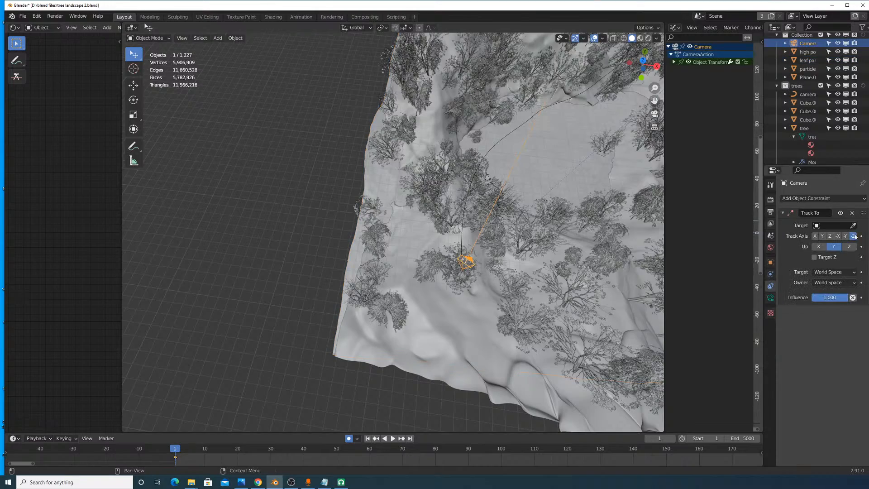
{"action": "left_click", "coordinate": [829, 226]}
{"action": "left_click", "coordinate": [824, 256]}
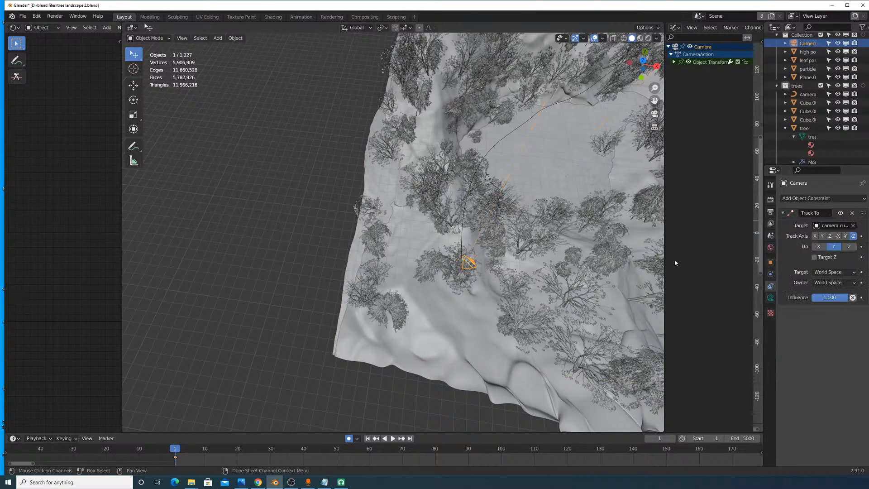
Step: Try X as the track axis and up axis of the camera's Track To constraint
{"action": "scroll", "coordinate": [576, 256], "scroll_direction": "up", "scroll_amount": 6}
{"action": "scroll", "coordinate": [575, 253], "scroll_direction": "down", "scroll_amount": 2}
{"action": "middle_click_drag", "start_coordinate": [574, 253], "coordinate": [538, 276], "text": "shift"}
{"action": "scroll", "coordinate": [483, 221], "scroll_direction": "down", "scroll_amount": 4}
{"action": "scroll", "coordinate": [490, 219], "scroll_direction": "up", "scroll_amount": 3}
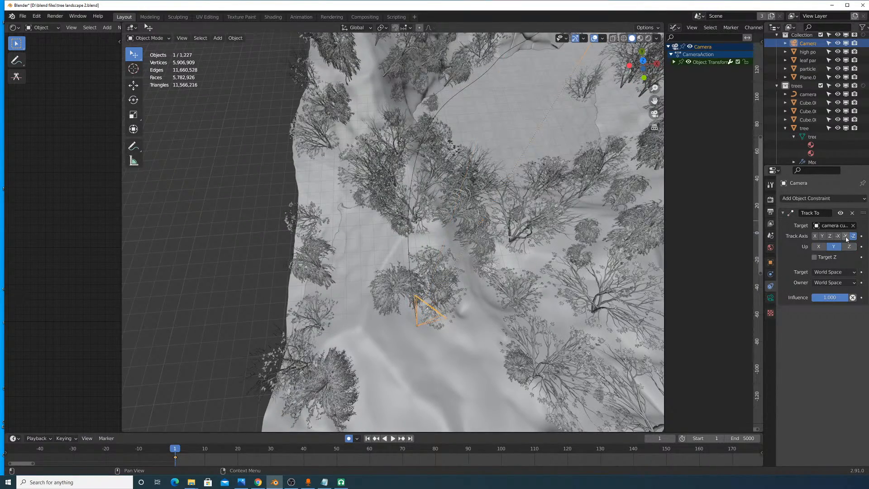
{"action": "left_click", "coordinate": [815, 236]}
{"action": "left_click", "coordinate": [818, 246]}
{"action": "middle_click_drag", "start_coordinate": [606, 317], "coordinate": [478, 247]}
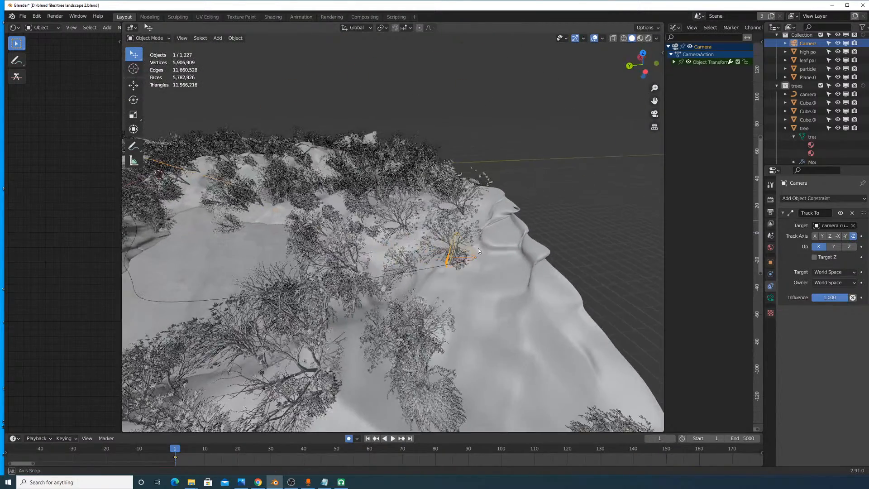
Step: Set the Track To constraint's target space to Local Space and its up axis to Y
{"action": "left_click", "coordinate": [814, 257]}
{"action": "left_click", "coordinate": [834, 272]}
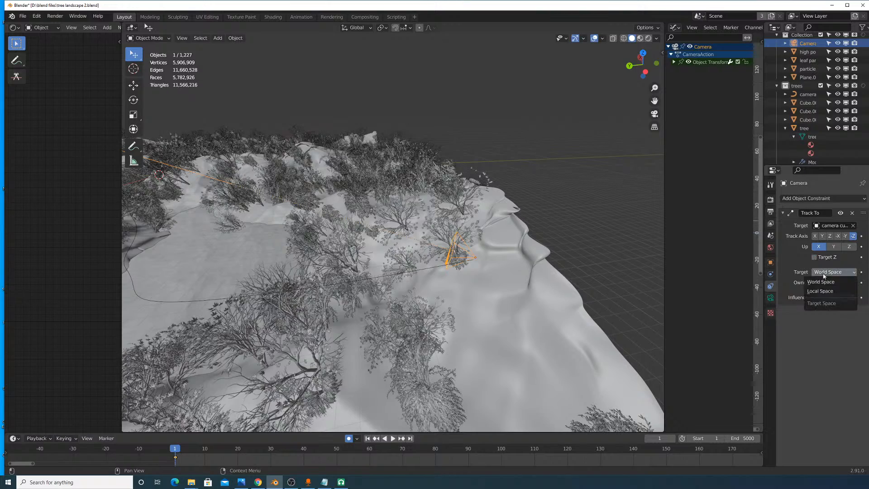
{"action": "left_click", "coordinate": [828, 285]}
{"action": "middle_click_drag", "start_coordinate": [539, 236], "coordinate": [522, 238]}
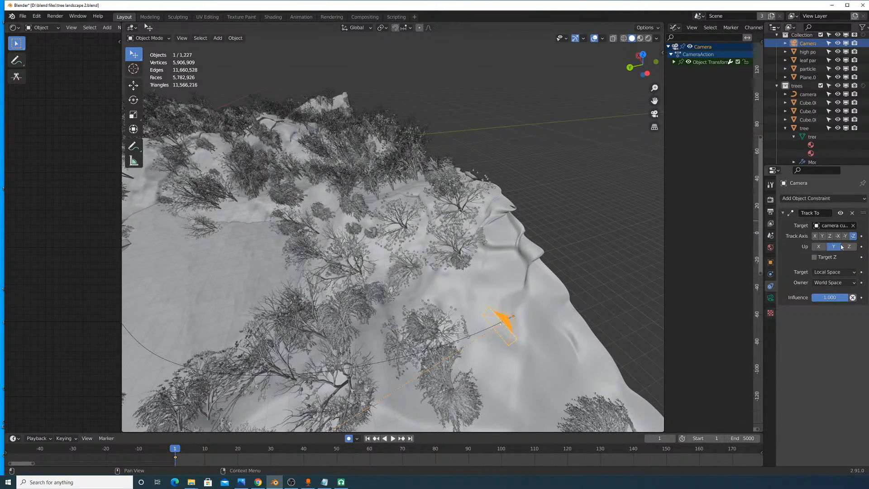
Step: Show the scene through the active camera to check its framing
{"action": "middle_click_drag", "start_coordinate": [584, 250], "coordinate": [254, 104]}
{"action": "left_click", "coordinate": [182, 38]}
{"action": "mouse_move", "coordinate": [196, 123]}
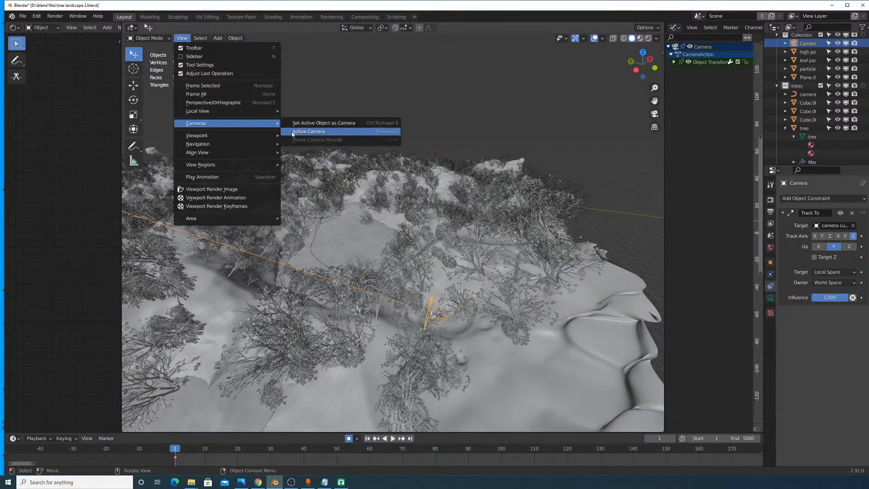
{"action": "left_click", "coordinate": [293, 132]}
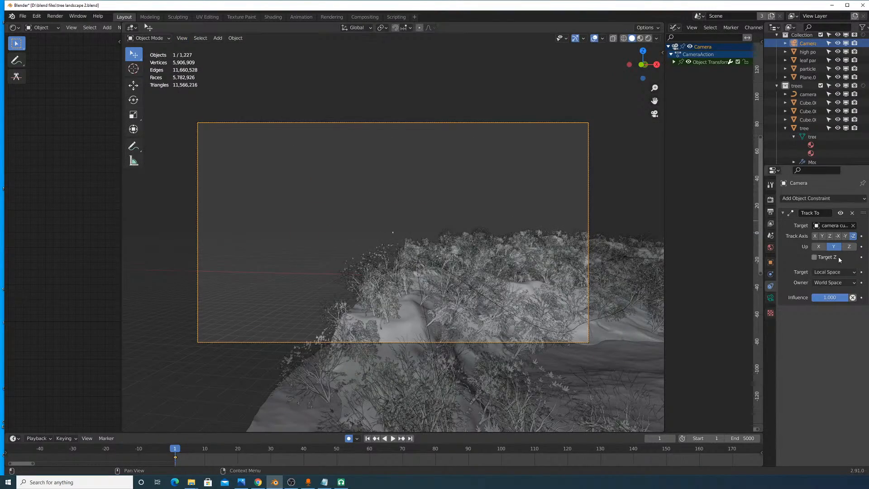
Step: Test the Track To constraint's influence and briefly play the animation to check the camera's motion
{"action": "mouse_move", "coordinate": [831, 300]}
{"action": "left_mouse_down"}
{"action": "mouse_move", "coordinate": [823, 300]}
{"action": "mouse_move", "coordinate": [832, 300]}
{"action": "left_mouse_up"}
{"action": "key", "text": "space"}
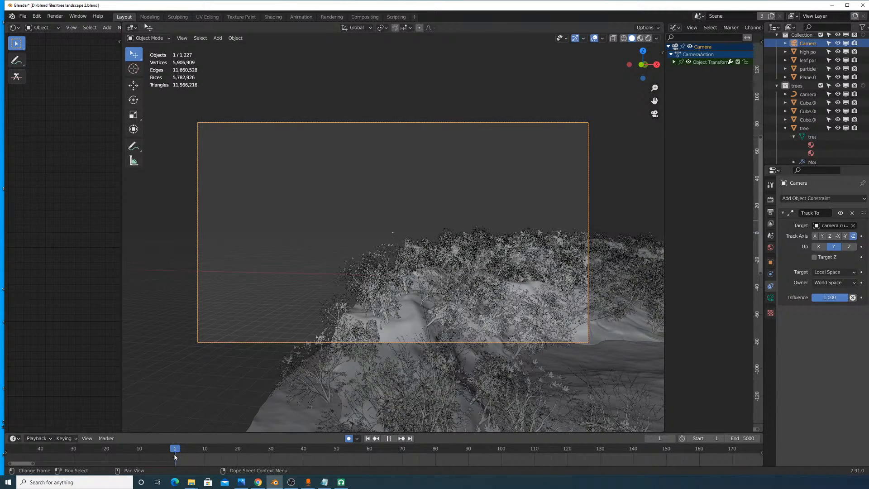
{"action": "key", "text": "space"}
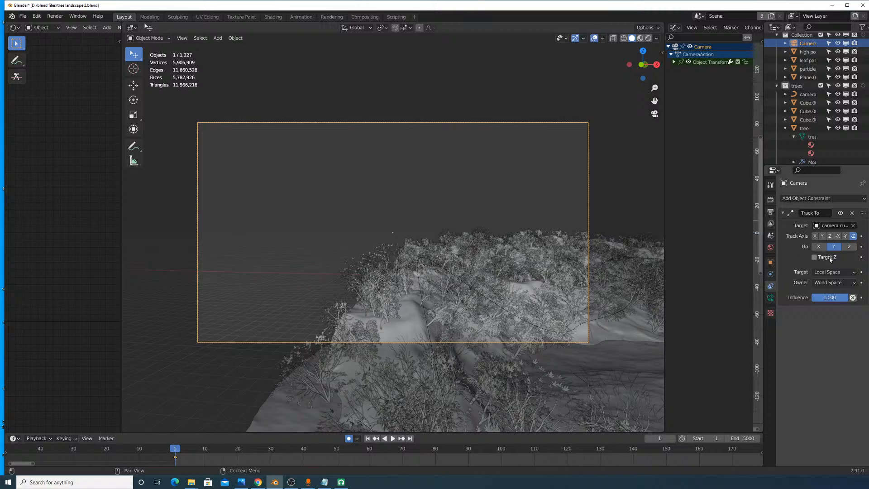
{"action": "mouse_move", "coordinate": [844, 298]}
{"action": "left_mouse_down"}
{"action": "mouse_move", "coordinate": [814, 297]}
{"action": "mouse_move", "coordinate": [844, 296]}
{"action": "left_mouse_up"}
Step: Replace the camera's Track To constraint with a Follow Path constraint that targets camera curve
{"action": "left_click", "coordinate": [824, 199]}
{"action": "left_click", "coordinate": [850, 213]}
{"action": "left_click", "coordinate": [824, 198]}
{"action": "left_click", "coordinate": [789, 257]}
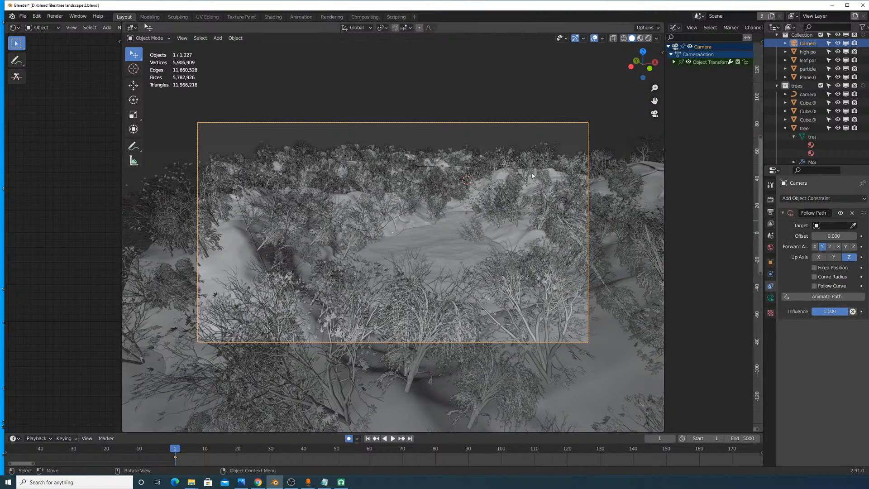
{"action": "middle_click_drag", "start_coordinate": [533, 175], "coordinate": [544, 188]}
{"action": "scroll", "coordinate": [539, 182], "scroll_direction": "down", "scroll_amount": 4}
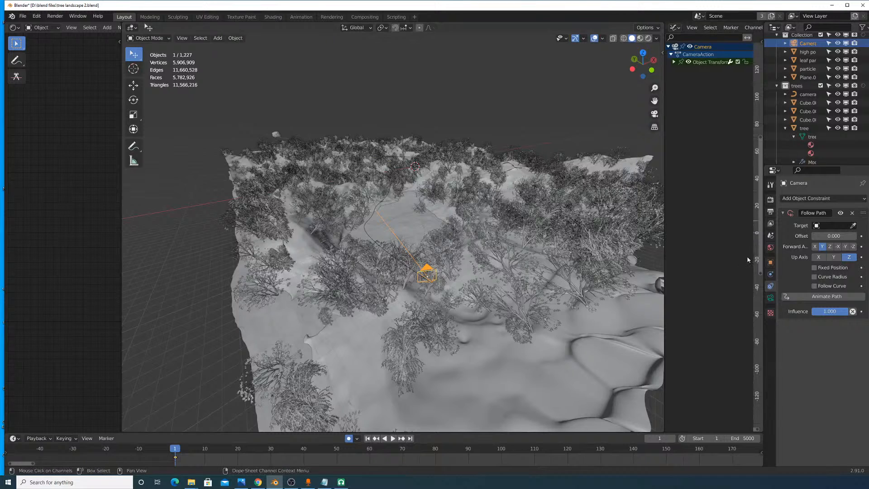
{"action": "scroll", "coordinate": [646, 256], "scroll_direction": "up", "scroll_amount": 4}
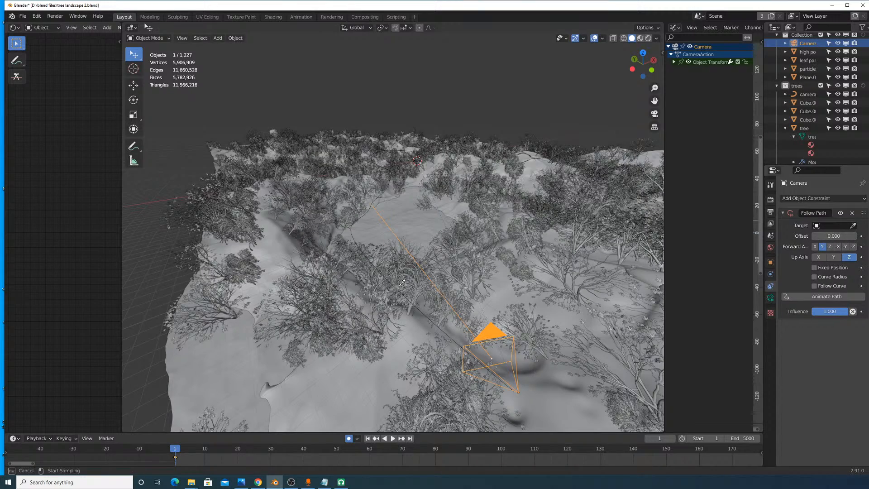
{"action": "left_click", "coordinate": [433, 316]}
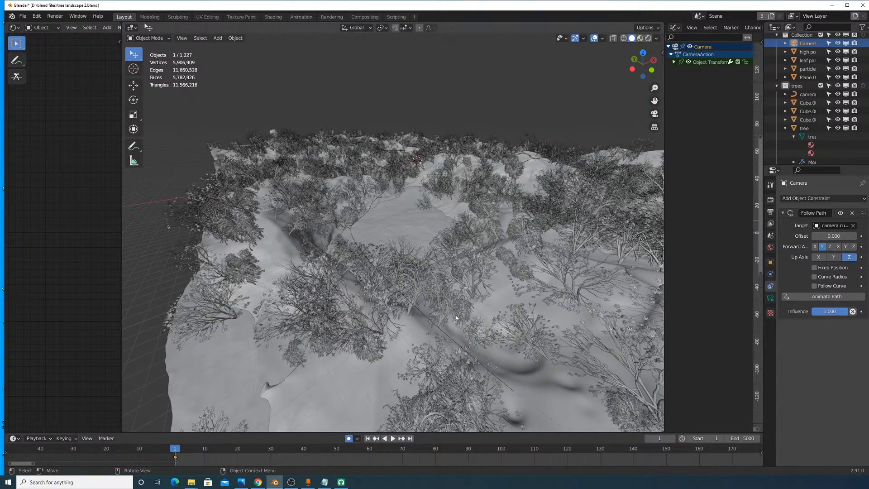
Step: Try a negative offset in the camera's Follow Path constraint while viewing the curve from above
{"action": "scroll", "coordinate": [455, 317], "scroll_direction": "down", "scroll_amount": 5}
{"action": "middle_click_drag", "start_coordinate": [456, 317], "coordinate": [466, 389]}
{"action": "scroll", "coordinate": [403, 200], "scroll_direction": "up", "scroll_amount": 4}
{"action": "middle_click_drag", "start_coordinate": [403, 199], "coordinate": [440, 313], "text": "shift"}
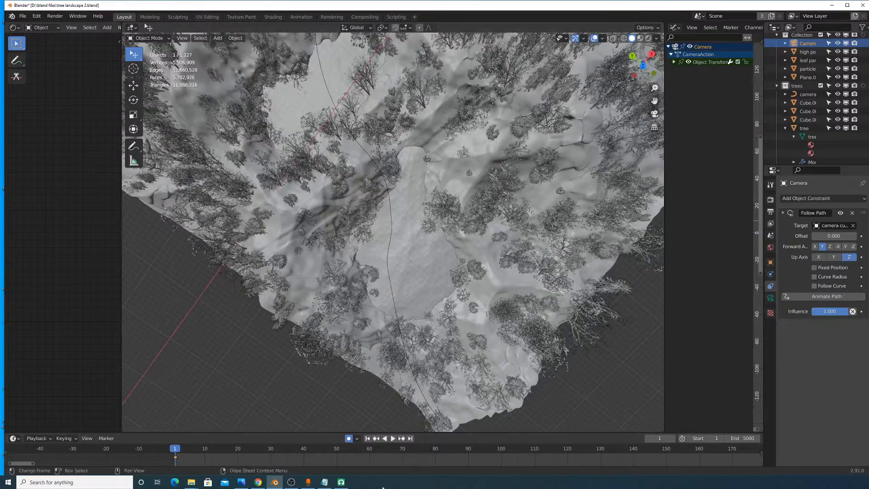
{"action": "left_click_drag", "start_coordinate": [837, 236], "coordinate": [815, 236]}
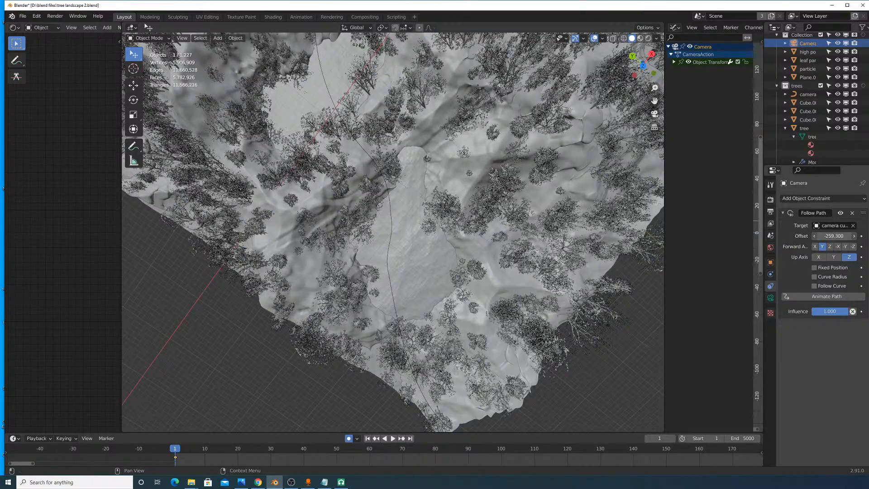
{"action": "right_click", "coordinate": [833, 236]}
Step: Search the landscape and its surroundings for the camera, trying a free move of the camera
{"action": "scroll", "coordinate": [380, 109], "scroll_direction": "up", "scroll_amount": 2}
{"action": "middle_click_drag", "start_coordinate": [380, 109], "coordinate": [445, 296], "text": "shift"}
{"action": "middle_click_drag", "start_coordinate": [376, 132], "coordinate": [439, 297], "text": "shift"}
{"action": "scroll", "coordinate": [433, 289], "scroll_direction": "up", "scroll_amount": 7}
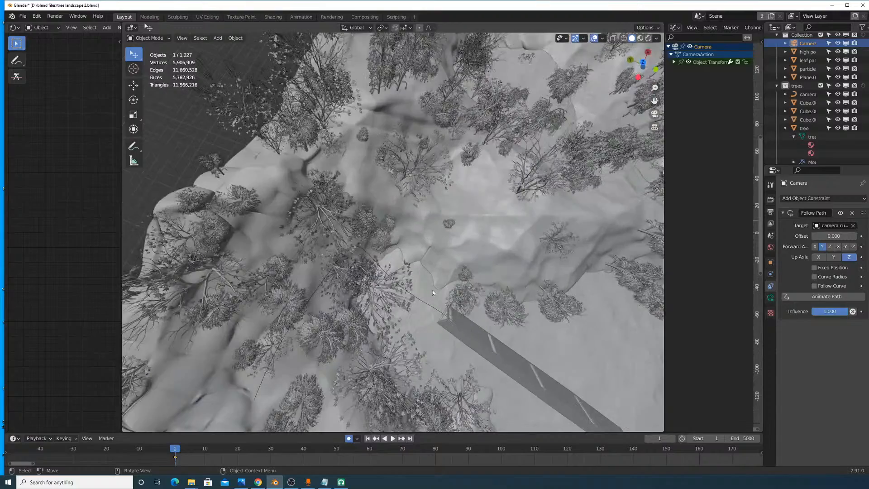
{"action": "scroll", "coordinate": [337, 309], "scroll_direction": "down", "scroll_amount": 4}
{"action": "scroll", "coordinate": [409, 235], "scroll_direction": "down", "scroll_amount": 15}
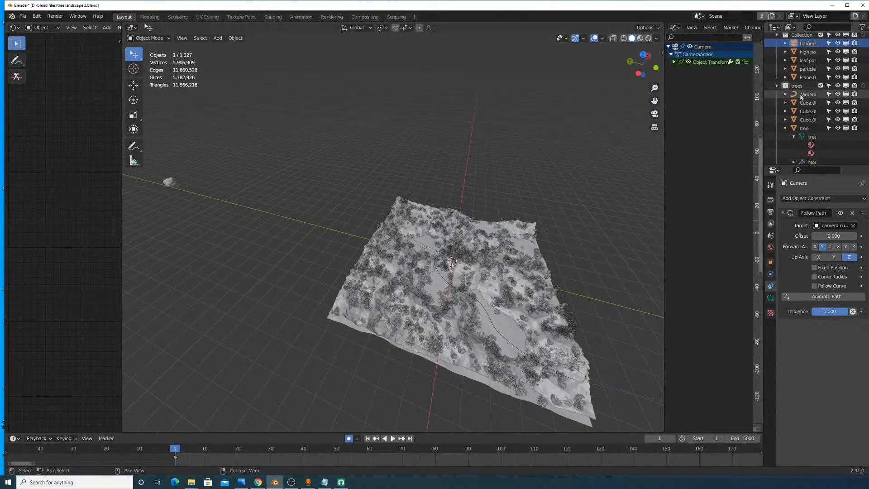
{"action": "scroll", "coordinate": [800, 96], "scroll_direction": "up", "scroll_amount": 1}
{"action": "key", "text": "g"}
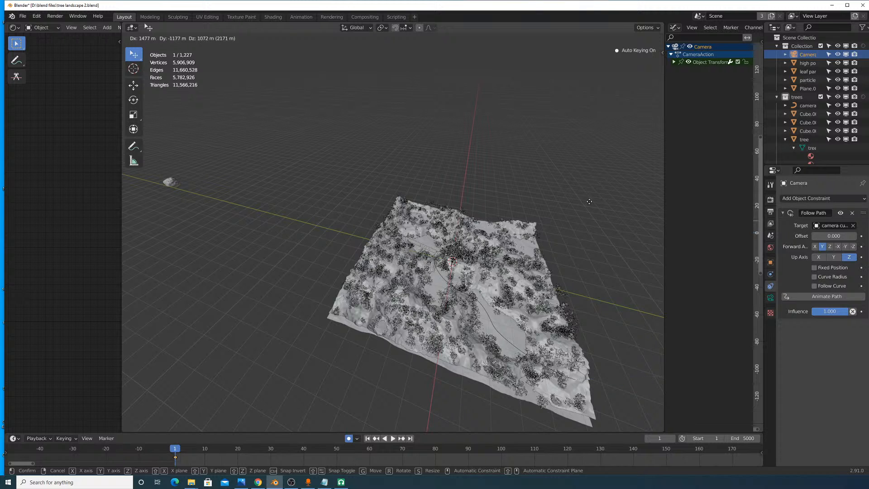
{"action": "left_click", "coordinate": [592, 202]}
{"action": "scroll", "coordinate": [592, 205], "scroll_direction": "down", "scroll_amount": 15}
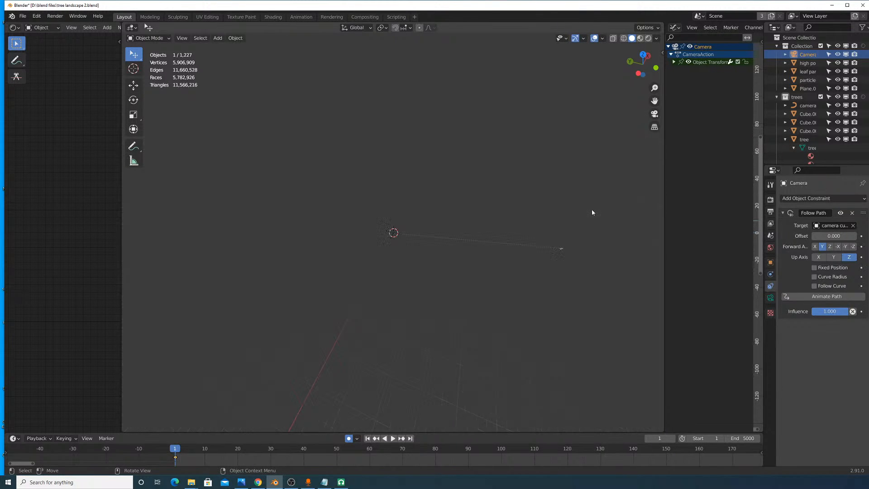
{"action": "scroll", "coordinate": [592, 211], "scroll_direction": "up", "scroll_amount": 5}
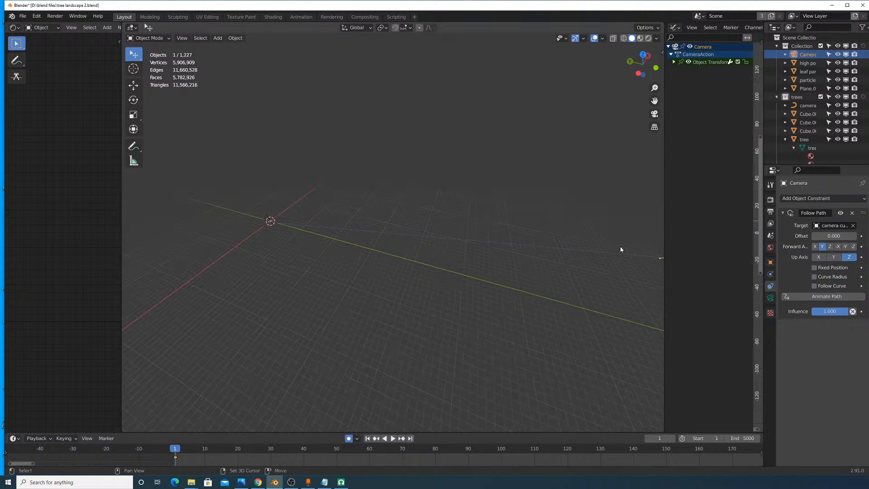
{"action": "middle_click_drag", "start_coordinate": [621, 249], "coordinate": [497, 265], "text": "shift"}
Step: Set the Follow Path constraint's forward axis to Z and inspect the camera at the start of the curve
{"action": "left_click", "coordinate": [829, 247]}
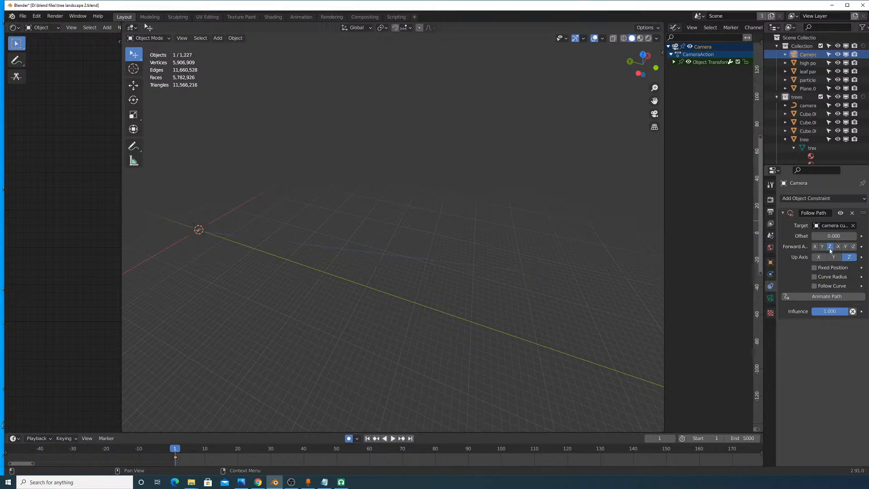
{"action": "scroll", "coordinate": [337, 200], "scroll_direction": "up", "scroll_amount": 5}
{"action": "scroll", "coordinate": [586, 276], "scroll_direction": "up", "scroll_amount": 10}
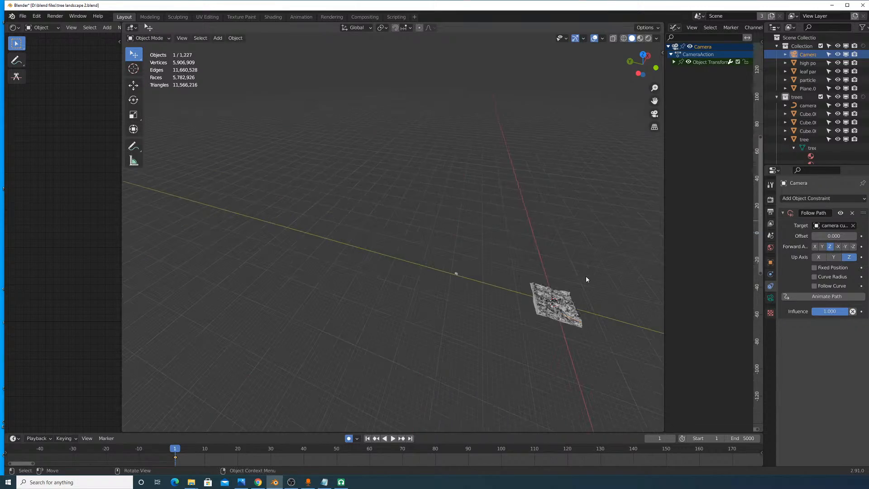
{"action": "middle_click_drag", "start_coordinate": [509, 223], "coordinate": [375, 248], "text": "shift"}
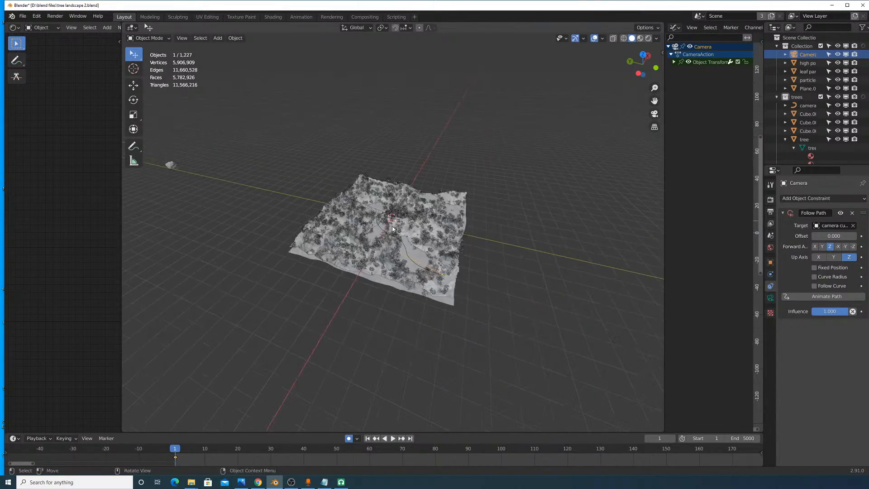
{"action": "scroll", "coordinate": [414, 240], "scroll_direction": "up", "scroll_amount": 8}
{"action": "scroll", "coordinate": [410, 246], "scroll_direction": "up", "scroll_amount": 5}
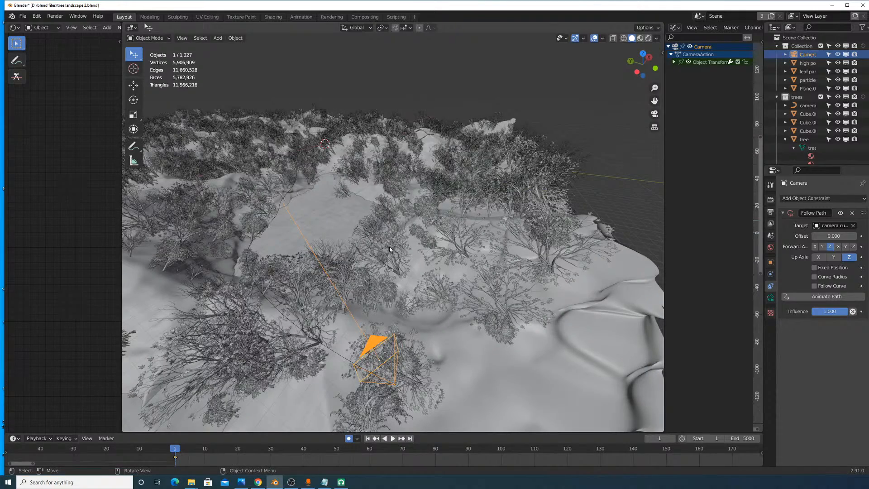
Step: Try -X as the Follow Path constraint's forward axis, then return it to Z
{"action": "left_click", "coordinate": [841, 257]}
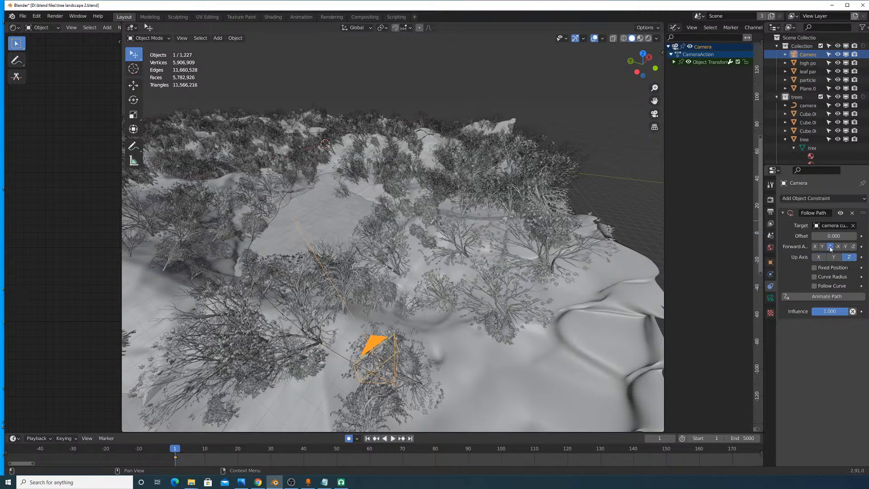
{"action": "left_click", "coordinate": [839, 247]}
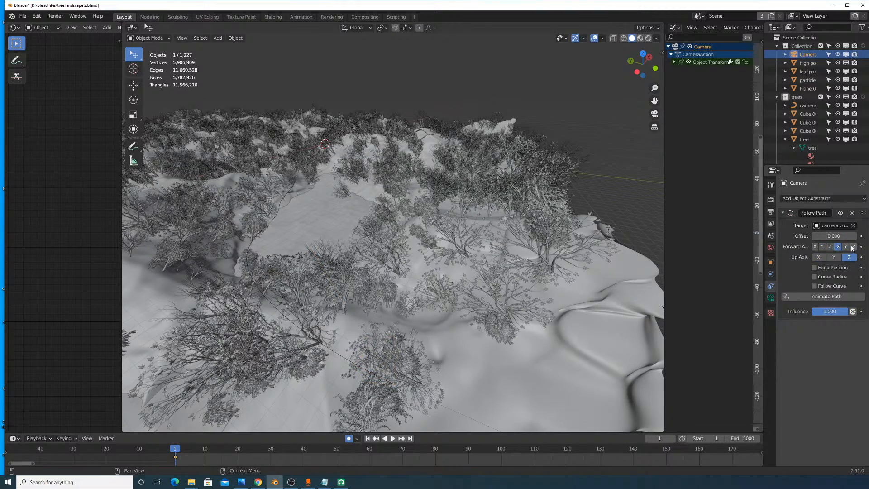
{"action": "left_click", "coordinate": [829, 246]}
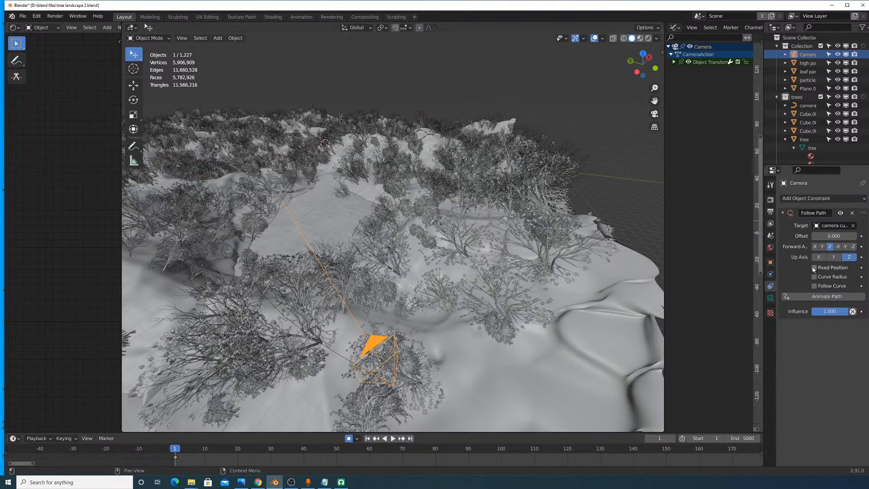
Step: Enable Follow Curve on the camera's Follow Path constraint and test its offset
{"action": "mouse_move", "coordinate": [835, 236]}
{"action": "left_mouse_down"}
{"action": "mouse_move", "coordinate": [846, 236]}
{"action": "mouse_move", "coordinate": [815, 236]}
{"action": "mouse_move", "coordinate": [855, 236]}
{"action": "mouse_move", "coordinate": [836, 236]}
{"action": "left_mouse_up"}
{"action": "key", "text": "Escape"}
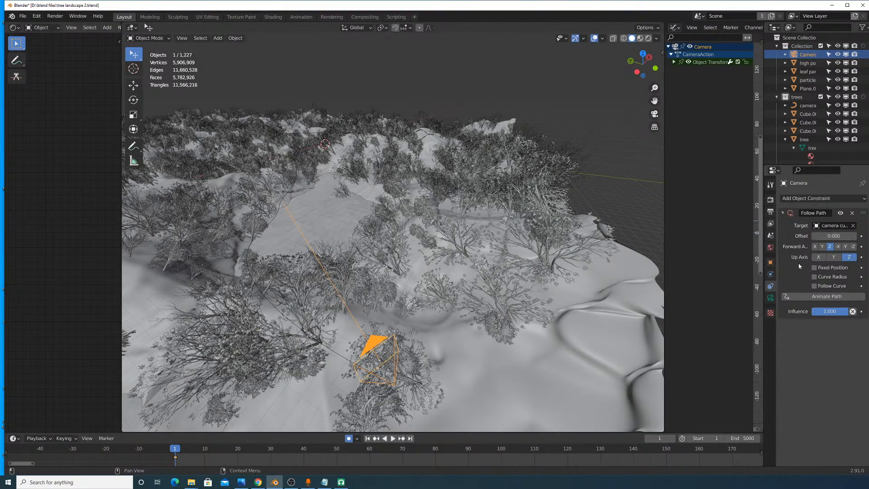
{"action": "left_click", "coordinate": [832, 286]}
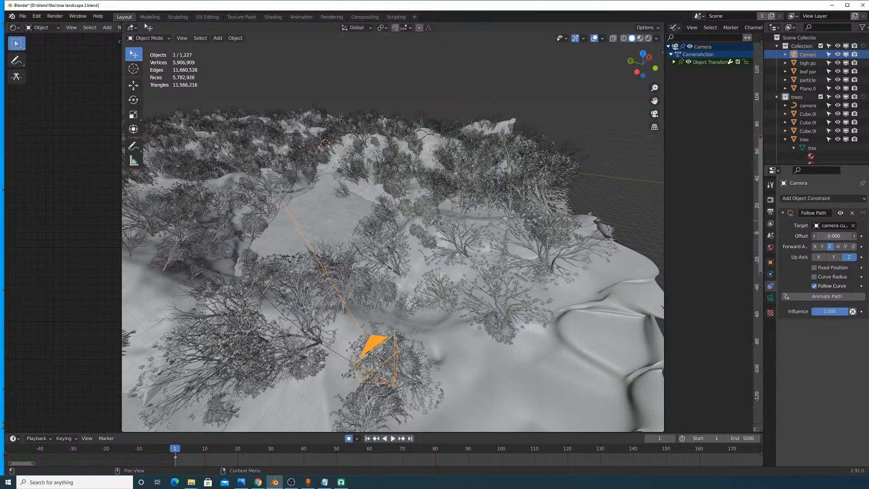
{"action": "mouse_move", "coordinate": [833, 236]}
{"action": "left_mouse_down"}
{"action": "mouse_move", "coordinate": [842, 235]}
{"action": "mouse_move", "coordinate": [825, 236]}
{"action": "mouse_move", "coordinate": [842, 236]}
{"action": "mouse_move", "coordinate": [833, 236]}
{"action": "left_mouse_up"}
Step: Try to apply all transforms to the camera, and apply the object transforms of camera curve
{"action": "right_click", "coordinate": [496, 311]}
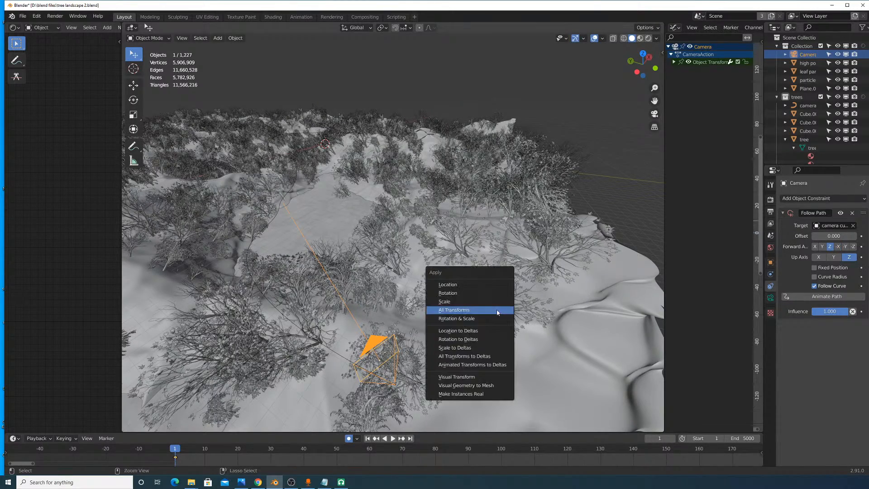
{"action": "key", "text": "Escape"}
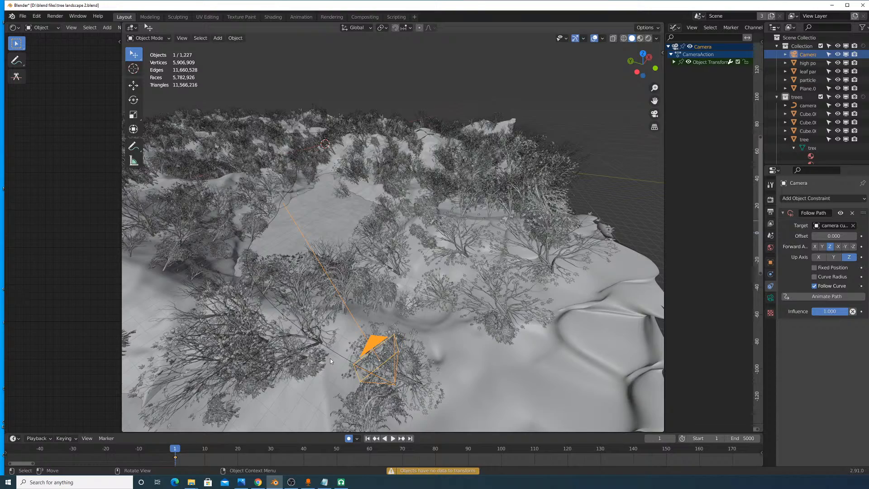
{"action": "left_click", "coordinate": [335, 352]}
{"action": "key", "text": "ctrl+a"}
{"action": "left_click", "coordinate": [369, 358]}
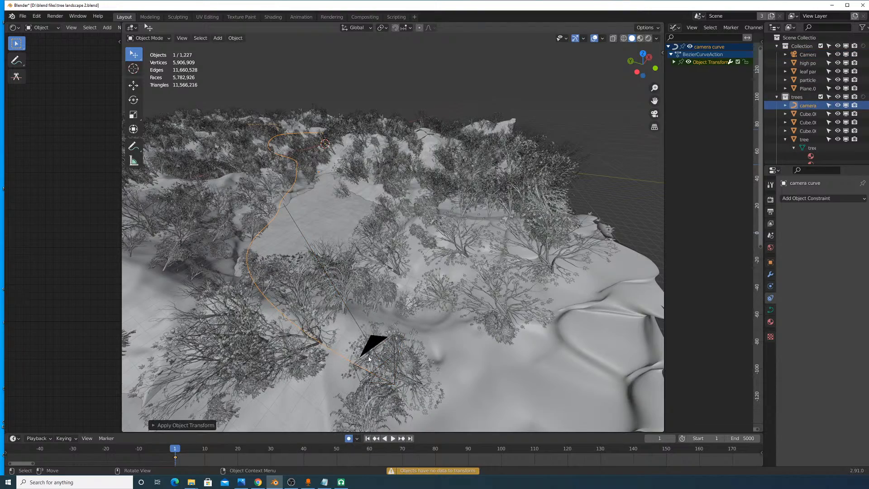
Step: Select the camera at the start of the path curve and rotate it about the global Z axis
{"action": "left_click", "coordinate": [369, 357]}
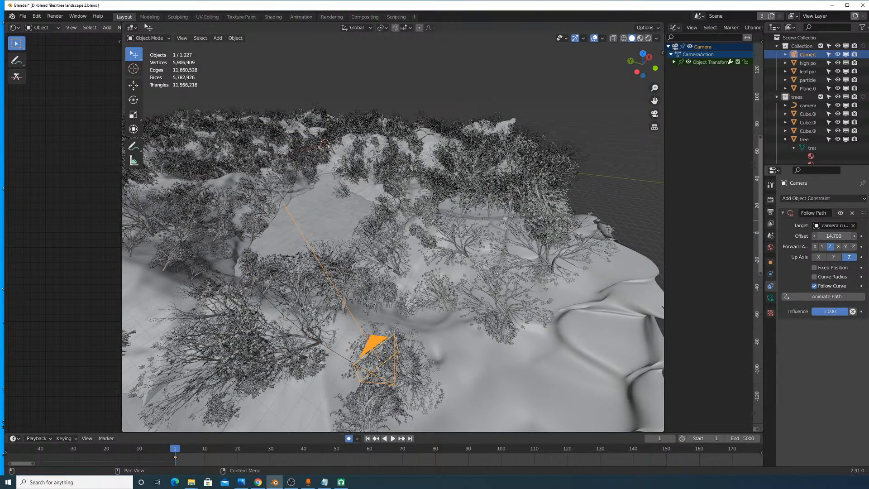
{"action": "key", "text": "r"}
{"action": "key", "text": "z"}
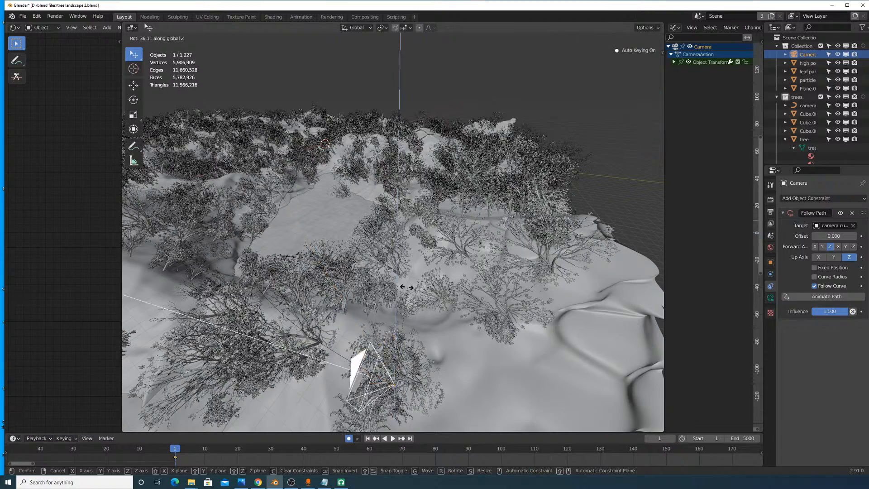
{"action": "left_click", "coordinate": [471, 291]}
Step: Set the camera's Follow Path up axis to Y, with Fixed Position and Curve Radius turned off
{"action": "mouse_move", "coordinate": [471, 290]}
{"action": "middle_mouse_down"}
{"action": "mouse_move", "coordinate": [438, 270]}
{"action": "mouse_move", "coordinate": [509, 308]}
{"action": "mouse_move", "coordinate": [480, 279]}
{"action": "middle_mouse_up"}
{"action": "scroll", "coordinate": [509, 308], "scroll_direction": "down", "scroll_amount": 5}
{"action": "scroll", "coordinate": [480, 278], "scroll_direction": "up", "scroll_amount": 6}
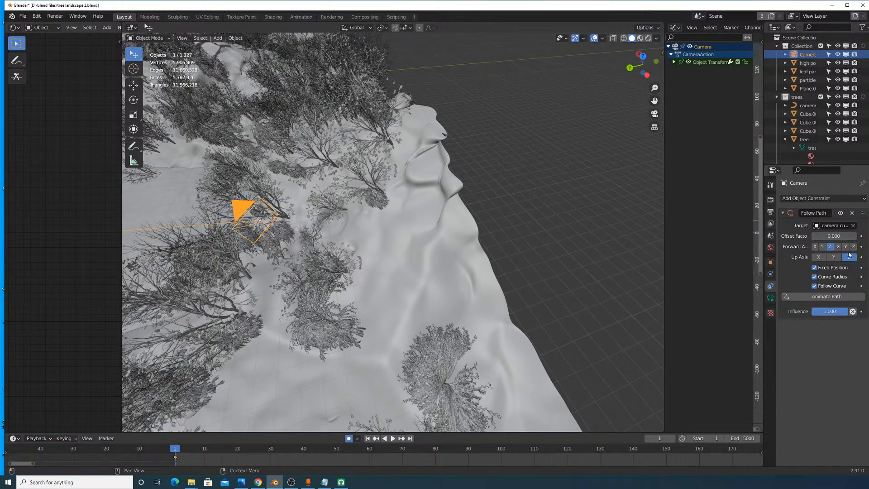
{"action": "mouse_move", "coordinate": [834, 236]}
{"action": "left_mouse_down"}
{"action": "mouse_move", "coordinate": [861, 236]}
{"action": "mouse_move", "coordinate": [835, 240]}
{"action": "left_mouse_up"}
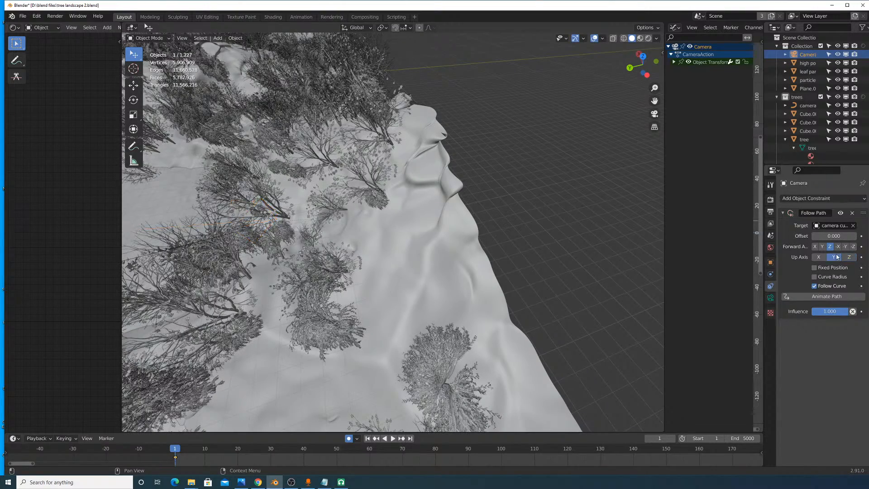
Step: Try sliding the Follow Path offset to test the camera's travel, and return it to 0
{"action": "scroll", "coordinate": [589, 261], "scroll_direction": "down", "scroll_amount": 15}
{"action": "middle_click_drag", "start_coordinate": [427, 197], "coordinate": [394, 153]}
{"action": "scroll", "coordinate": [453, 211], "scroll_direction": "down", "scroll_amount": 8}
{"action": "scroll", "coordinate": [452, 209], "scroll_direction": "up", "scroll_amount": 15}
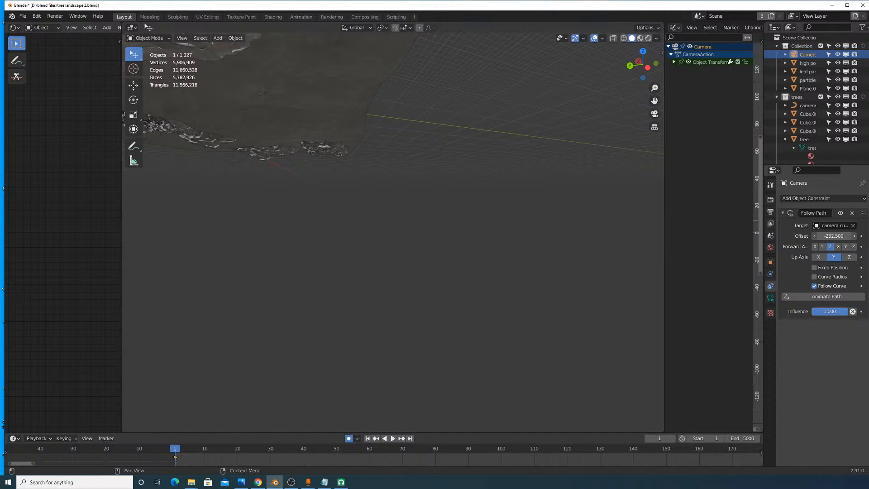
{"action": "middle_click_drag", "start_coordinate": [403, 152], "coordinate": [572, 226]}
{"action": "mouse_move", "coordinate": [834, 235]}
{"action": "left_mouse_down"}
{"action": "mouse_move", "coordinate": [810, 236]}
{"action": "mouse_move", "coordinate": [833, 236]}
{"action": "left_mouse_up"}
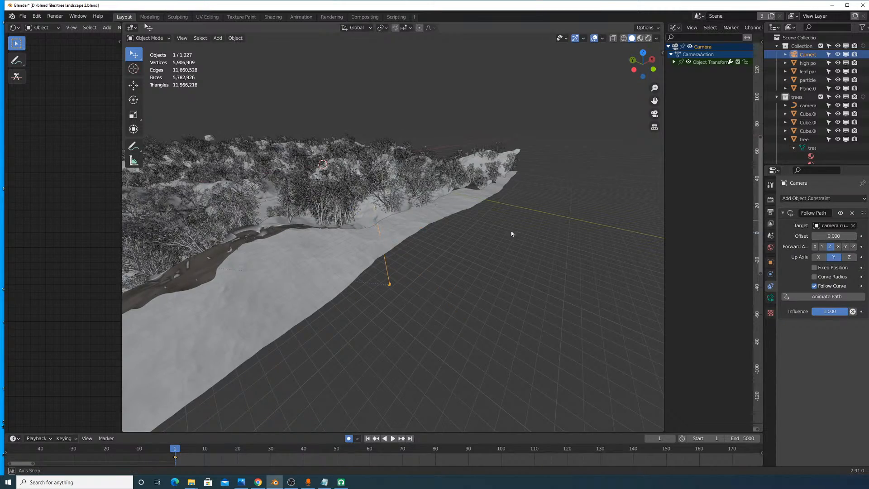
{"action": "middle_click_drag", "start_coordinate": [512, 234], "coordinate": [487, 192]}
{"action": "key", "text": "g"}
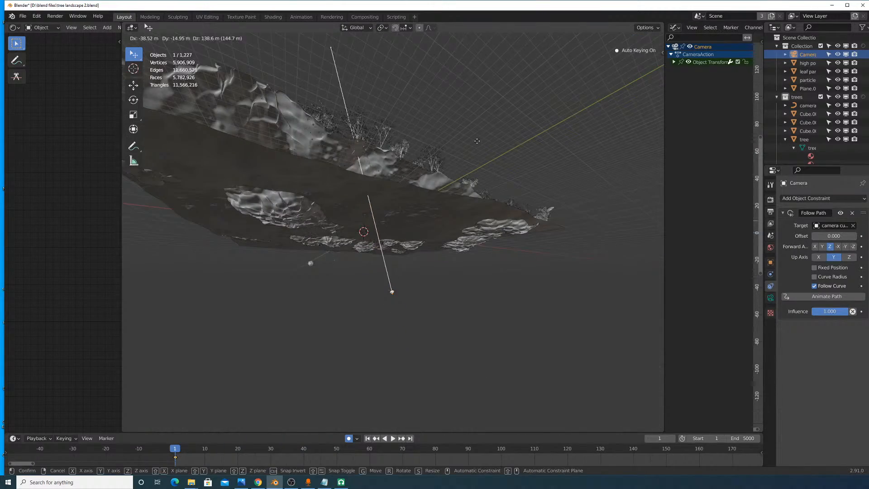
{"action": "right_click", "coordinate": [476, 141]}
Step: Move the camera freely over to the landscape's corner near the start of the path curve
{"action": "middle_click_drag", "start_coordinate": [475, 149], "coordinate": [385, 233]}
{"action": "key", "text": "g"}
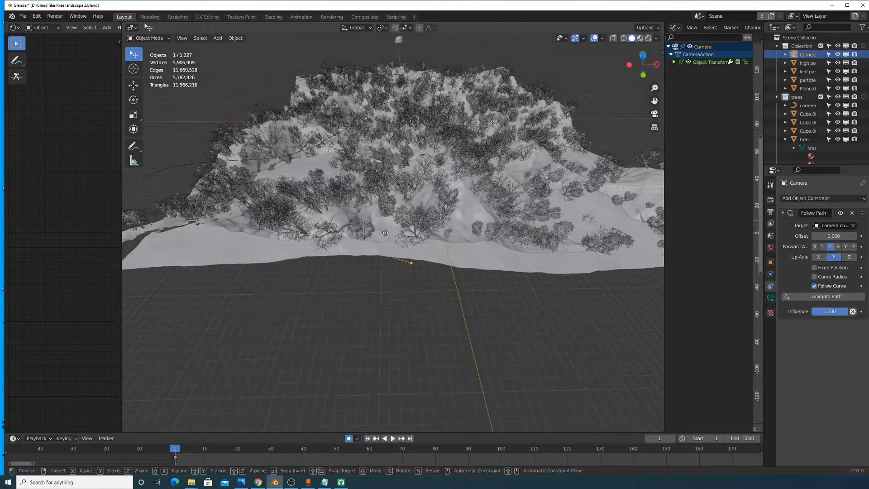
{"action": "left_click", "coordinate": [158, 145]}
{"action": "middle_click_drag", "start_coordinate": [156, 149], "coordinate": [166, 101]}
{"action": "scroll", "coordinate": [317, 181], "scroll_direction": "down", "scroll_amount": 1}
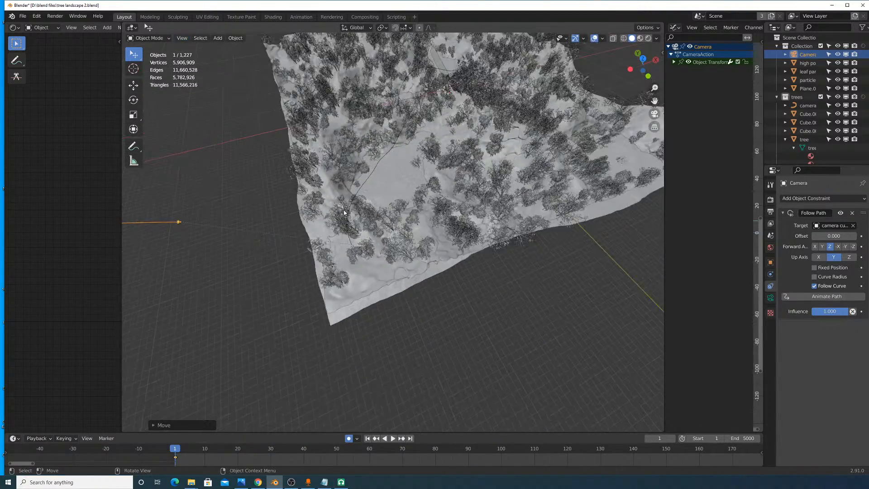
{"action": "middle_click_drag", "start_coordinate": [341, 204], "coordinate": [372, 232]}
{"action": "key", "text": "g"}
{"action": "left_click", "coordinate": [551, 256]}
Step: Move the camera up along the global Z axis so it sits above the terrain
{"action": "middle_click_drag", "start_coordinate": [490, 284], "coordinate": [503, 205]}
{"action": "key", "text": "g"}
{"action": "key", "text": "z"}
{"action": "left_click", "coordinate": [525, 124]}
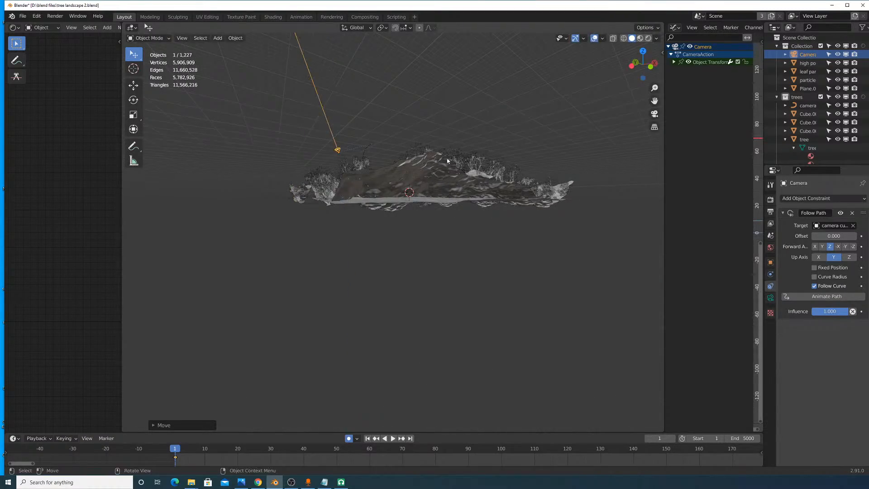
Step: Look through the active camera and turn it with trackball and view-axis rotations to face the tree-covered hill
{"action": "middle_click_drag", "start_coordinate": [525, 123], "coordinate": [416, 131]}
{"action": "left_click", "coordinate": [181, 38]}
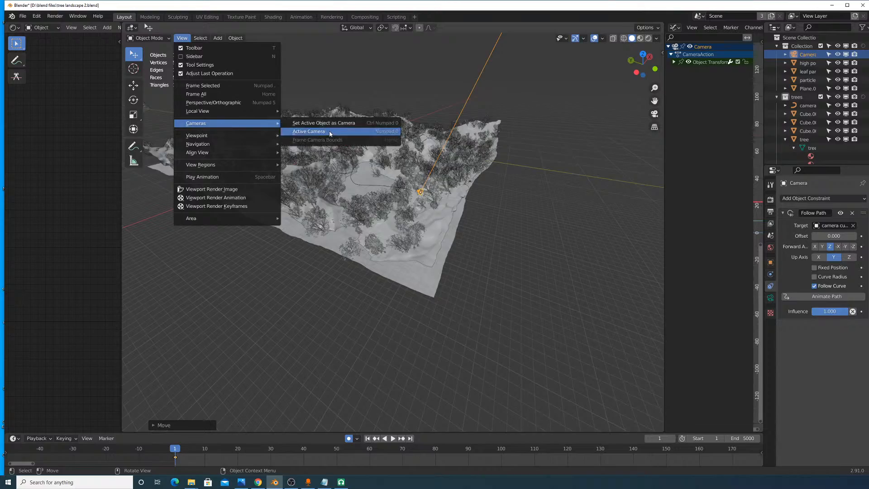
{"action": "left_click", "coordinate": [330, 132]}
{"action": "key", "text": "r"}
{"action": "key", "text": "r"}
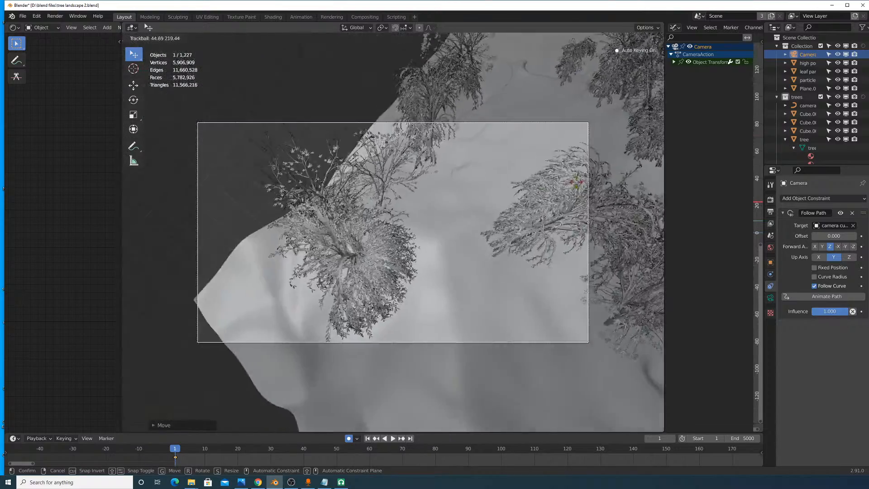
{"action": "left_click", "coordinate": [553, 200]}
{"action": "key", "text": "r"}
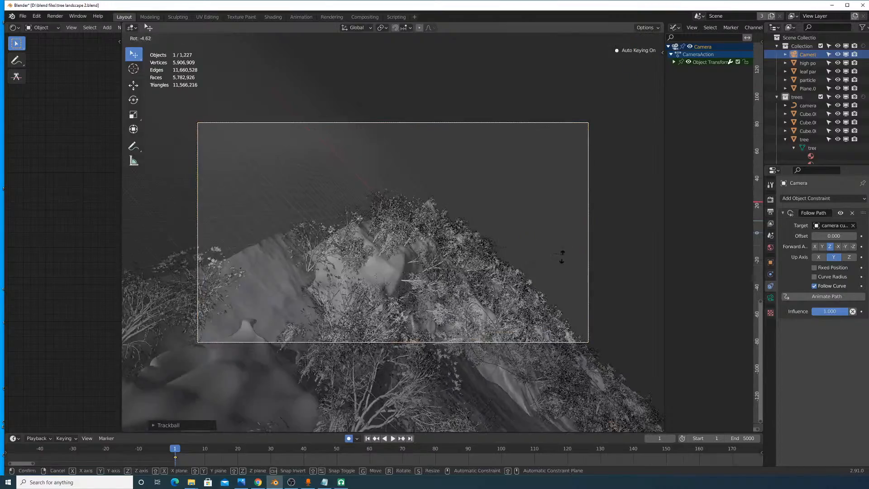
{"action": "left_click", "coordinate": [514, 289]}
Step: Rotate the camera about global Z toward the hillside and roll it in the view to adjust the horizon
{"action": "key", "text": "r"}
{"action": "key", "text": "z"}
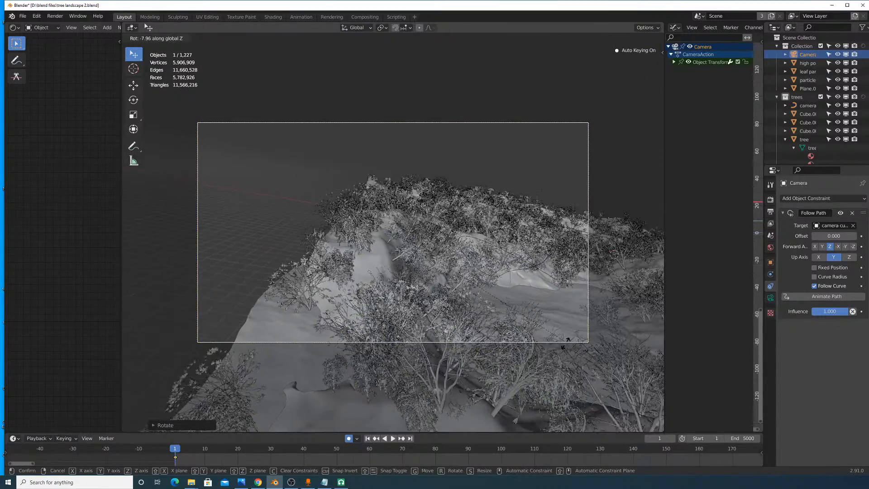
{"action": "left_click", "coordinate": [409, 381]}
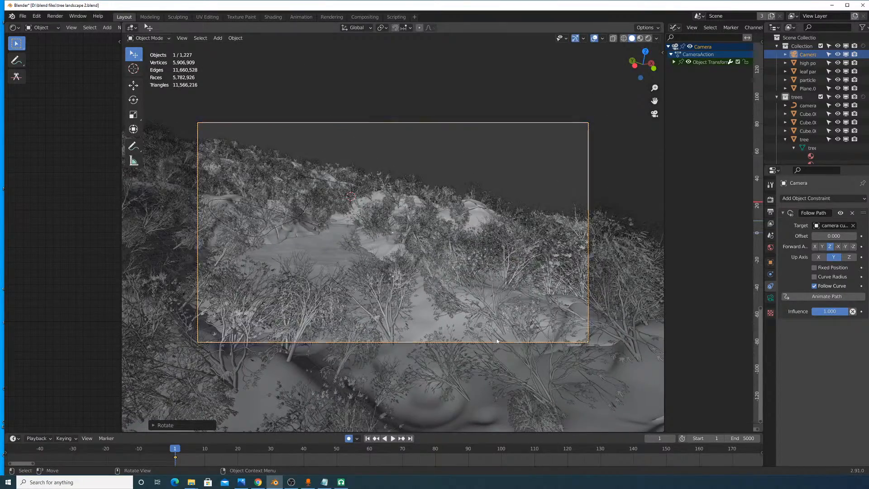
{"action": "scroll", "coordinate": [463, 303], "scroll_direction": "down", "scroll_amount": 2}
{"action": "key", "text": "r"}
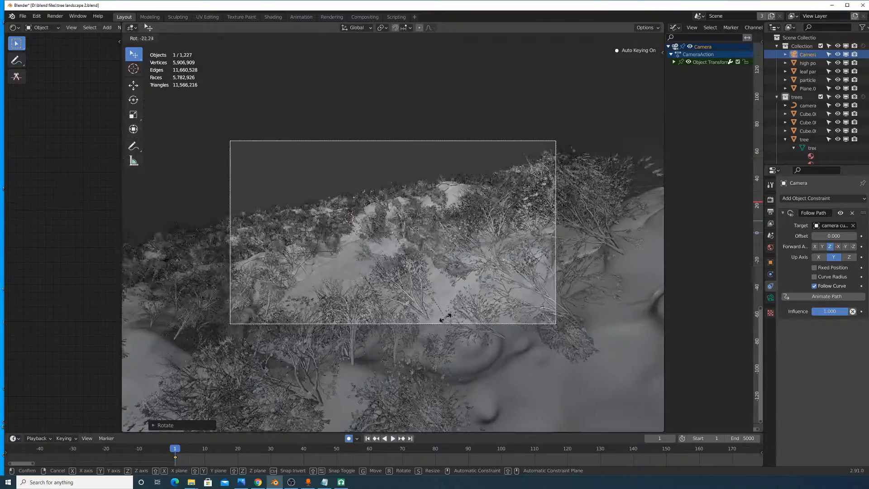
{"action": "left_click", "coordinate": [445, 314]}
Step: Leave the camera view and reposition the camera freely near the trees at the landscape's edge
{"action": "middle_click_drag", "start_coordinate": [445, 314], "coordinate": [436, 261]}
{"action": "scroll", "coordinate": [444, 289], "scroll_direction": "down", "scroll_amount": 7}
{"action": "scroll", "coordinate": [444, 272], "scroll_direction": "up", "scroll_amount": 6}
{"action": "scroll", "coordinate": [488, 303], "scroll_direction": "up", "scroll_amount": 2}
{"action": "key", "text": "g"}
{"action": "left_click", "coordinate": [447, 297]}
Step: Lower the camera along the global Z axis toward the treetops
{"action": "scroll", "coordinate": [442, 223], "scroll_direction": "up", "scroll_amount": 4}
{"action": "middle_click_drag", "start_coordinate": [442, 221], "coordinate": [441, 215]}
{"action": "key", "text": "g"}
{"action": "key", "text": "z"}
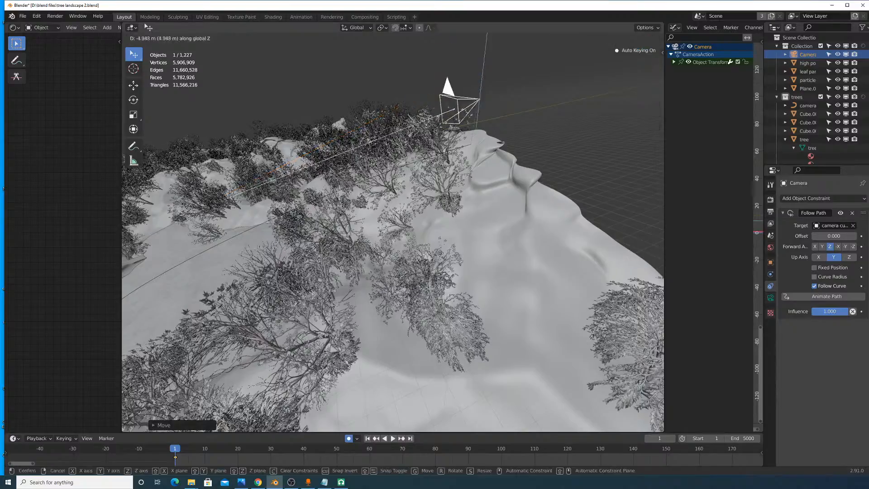
{"action": "left_click", "coordinate": [435, 297]}
Step: Fine-tune the camera's position with small moves along the global Z and X axes
{"action": "middle_click_drag", "start_coordinate": [435, 296], "coordinate": [365, 242]}
{"action": "scroll", "coordinate": [431, 274], "scroll_direction": "up", "scroll_amount": 2}
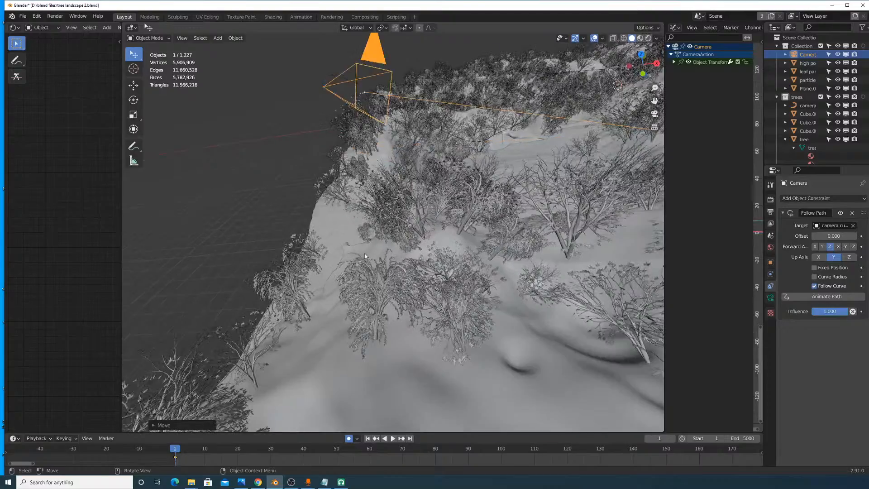
{"action": "key", "text": "g"}
{"action": "key", "text": "z"}
{"action": "left_click", "coordinate": [371, 241]}
{"action": "key", "text": "g"}
{"action": "key", "text": "z"}
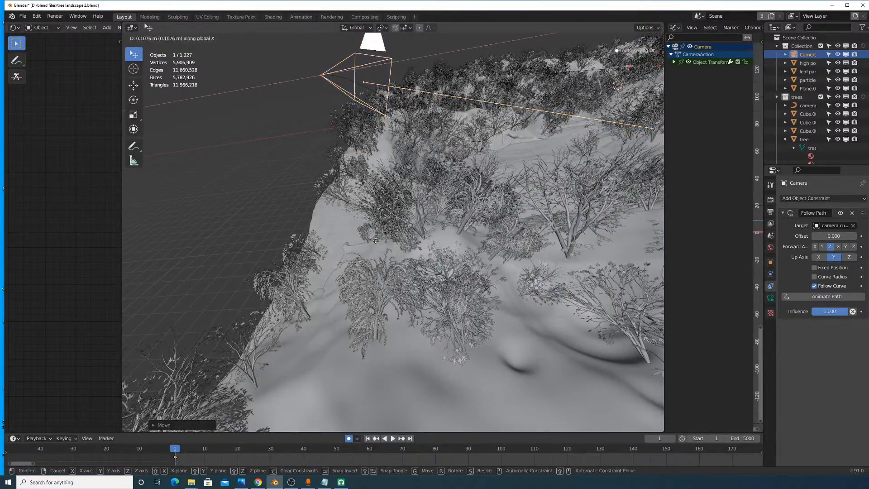
{"action": "left_click", "coordinate": [379, 237]}
{"action": "middle_click_drag", "start_coordinate": [379, 238], "coordinate": [545, 161]}
{"action": "key", "text": "r"}
{"action": "key", "text": "r"}
{"action": "left_click", "coordinate": [504, 226]}
{"action": "key", "text": "r"}
{"action": "key", "text": "x"}
{"action": "right_click", "coordinate": [557, 150]}
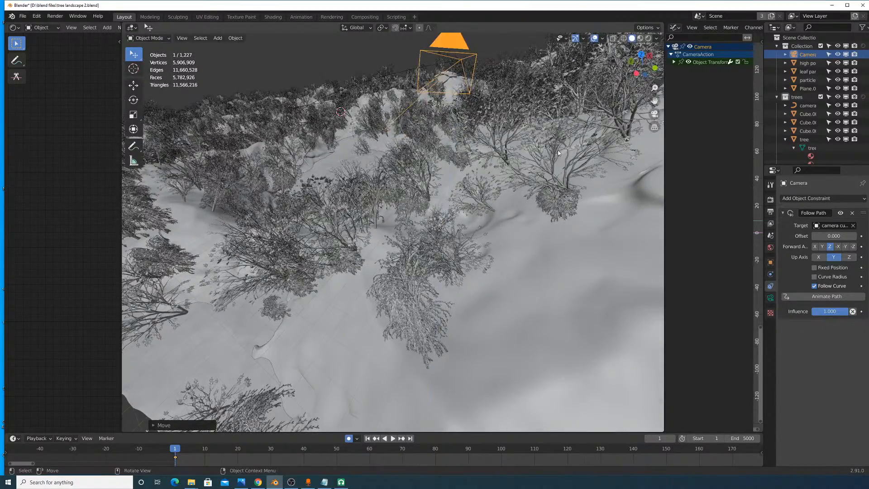
Step: Rotate the camera about the global Z axis toward the forested slope and look through the active camera
{"action": "key", "text": "r"}
{"action": "key", "text": "z"}
{"action": "left_click", "coordinate": [519, 55]}
{"action": "middle_click_drag", "start_coordinate": [519, 55], "coordinate": [448, 190]}
{"action": "key", "text": "r"}
{"action": "key", "text": "z"}
{"action": "left_click", "coordinate": [562, 232]}
{"action": "left_click", "coordinate": [182, 38]}
{"action": "mouse_move", "coordinate": [253, 125]}
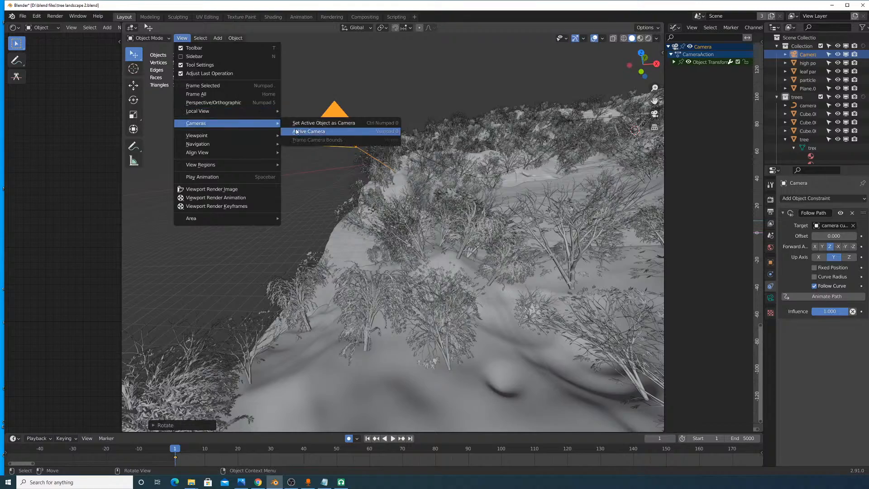
{"action": "left_click", "coordinate": [299, 135]}
{"action": "key", "text": "r"}
{"action": "key", "text": "r"}
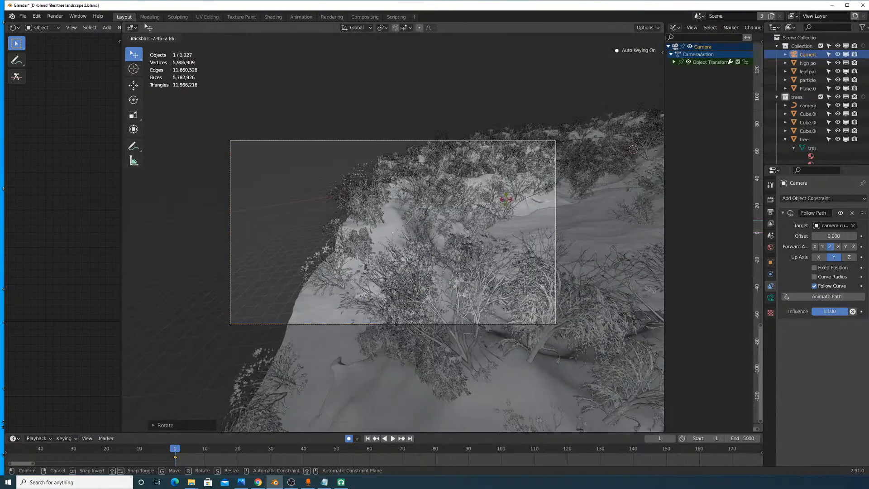
{"action": "right_click", "coordinate": [518, 228]}
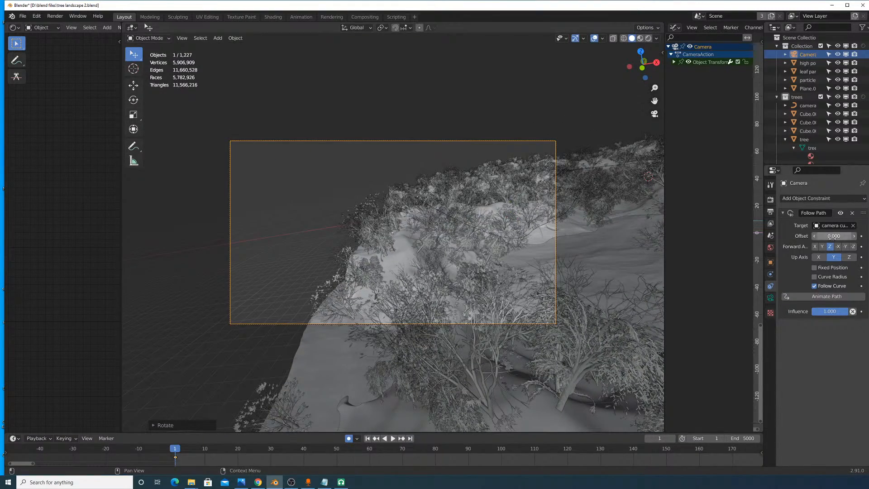
Step: Check the camera's travel along the path by sliding the Follow Path offset and playing the animation around frame 1200
{"action": "left_click_drag", "start_coordinate": [832, 238], "coordinate": [808, 237]}
{"action": "scroll", "coordinate": [503, 447], "scroll_direction": "down", "scroll_amount": 15}
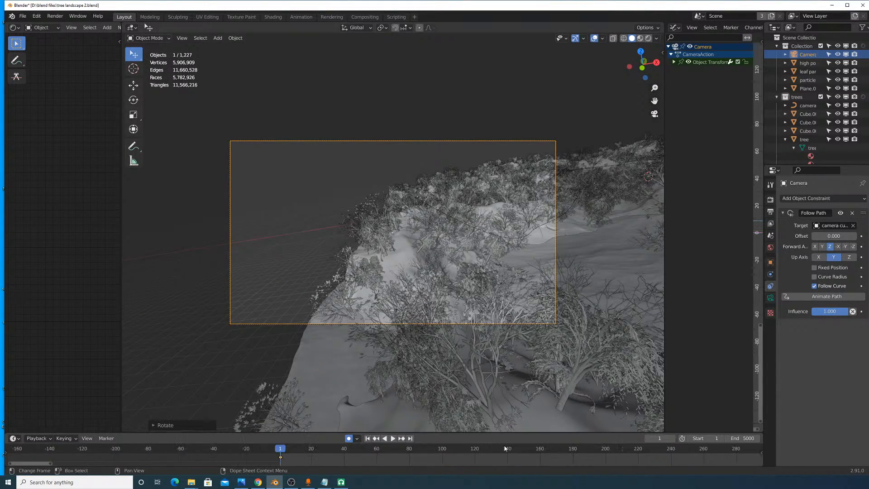
{"action": "middle_click_drag", "start_coordinate": [559, 449], "coordinate": [169, 453]}
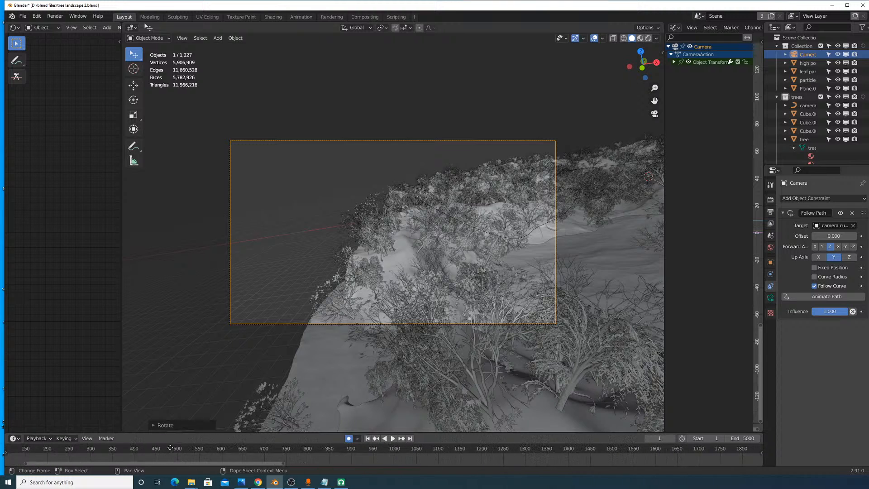
{"action": "left_click", "coordinate": [483, 449]}
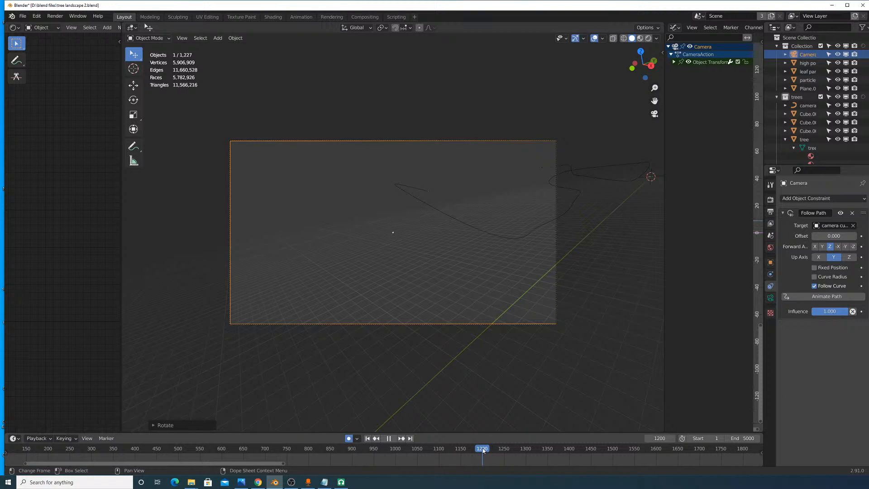
{"action": "key", "text": "space"}
{"action": "left_click_drag", "start_coordinate": [833, 235], "coordinate": [808, 236]}
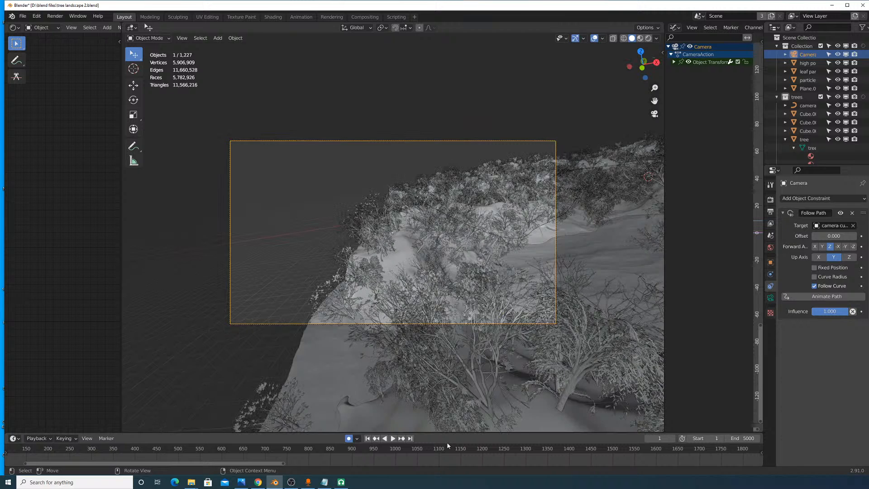
Step: Review the render sampling and light path settings, and the output resolution and frame range
{"action": "left_click", "coordinate": [770, 200]}
{"action": "scroll", "coordinate": [845, 312], "scroll_direction": "down", "scroll_amount": 5}
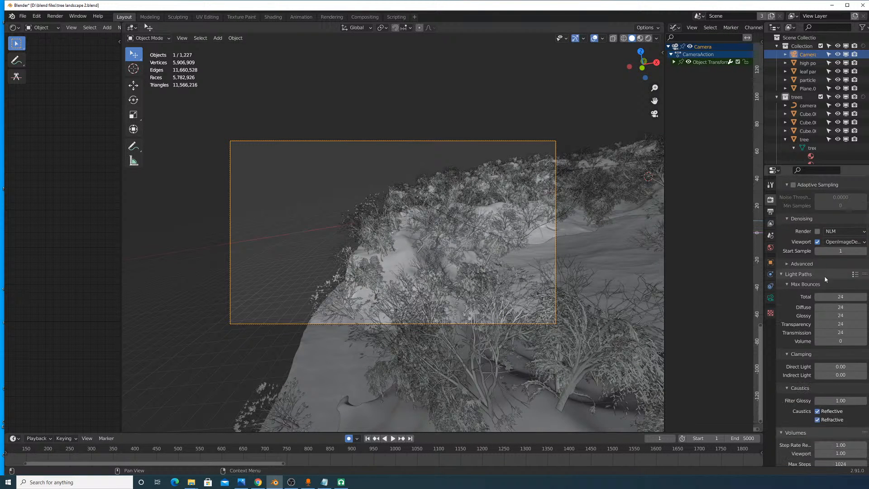
{"action": "left_click", "coordinate": [771, 212]}
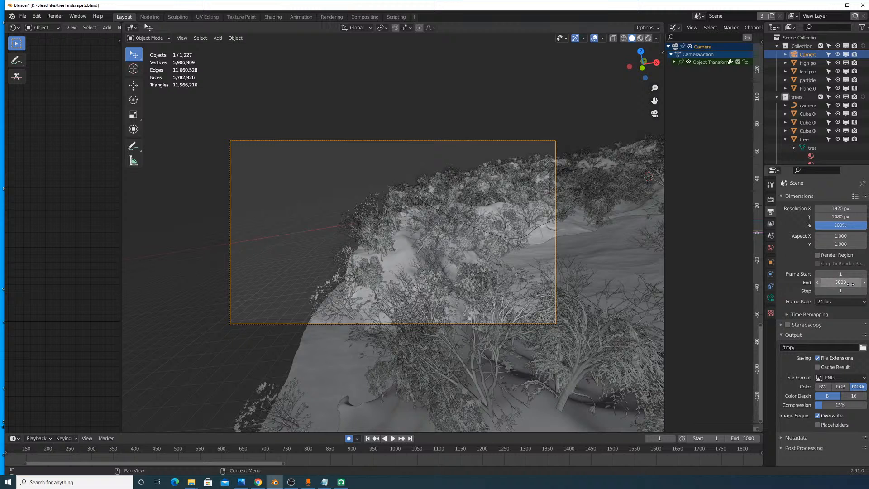
Step: Compare frame 798 with frames 1 and 0 from outside the camera to examine the landscape and path curve
{"action": "scroll", "coordinate": [355, 452], "scroll_direction": "down", "scroll_amount": 6}
{"action": "left_click", "coordinate": [390, 448]}
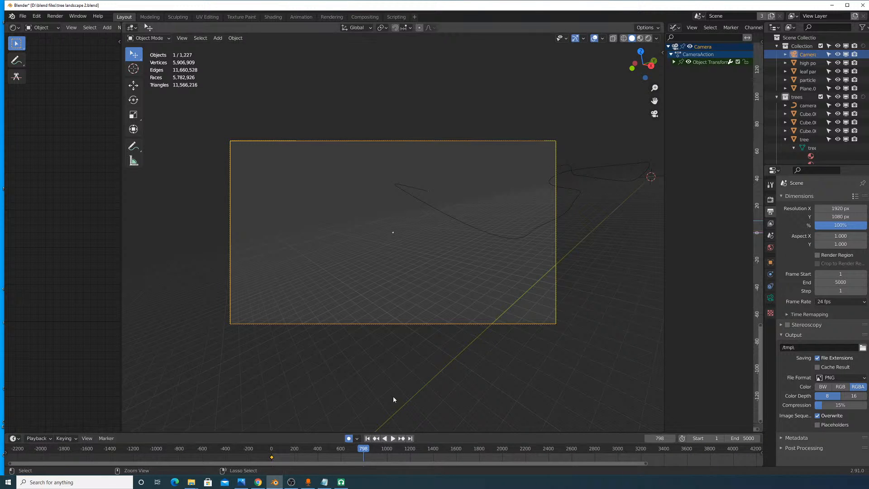
{"action": "middle_click_drag", "start_coordinate": [392, 307], "coordinate": [405, 341]}
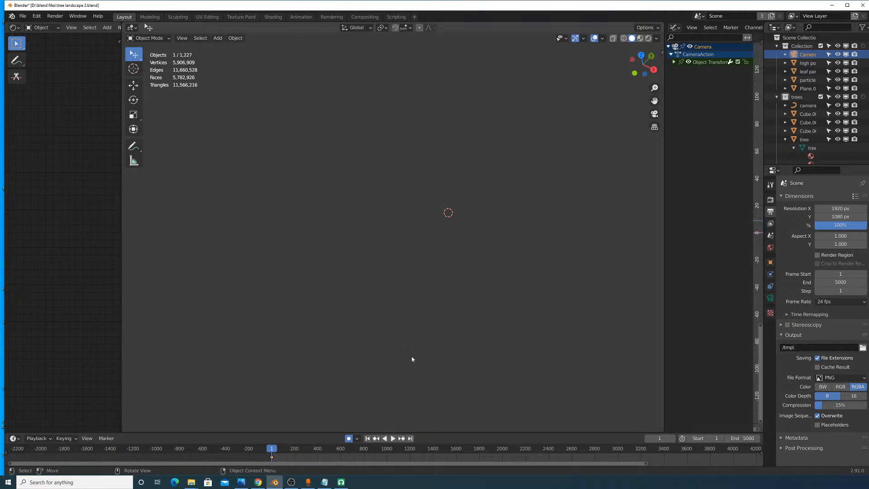
{"action": "middle_click_drag", "start_coordinate": [466, 379], "coordinate": [486, 346]}
{"action": "left_click_drag", "start_coordinate": [266, 448], "coordinate": [268, 448]}
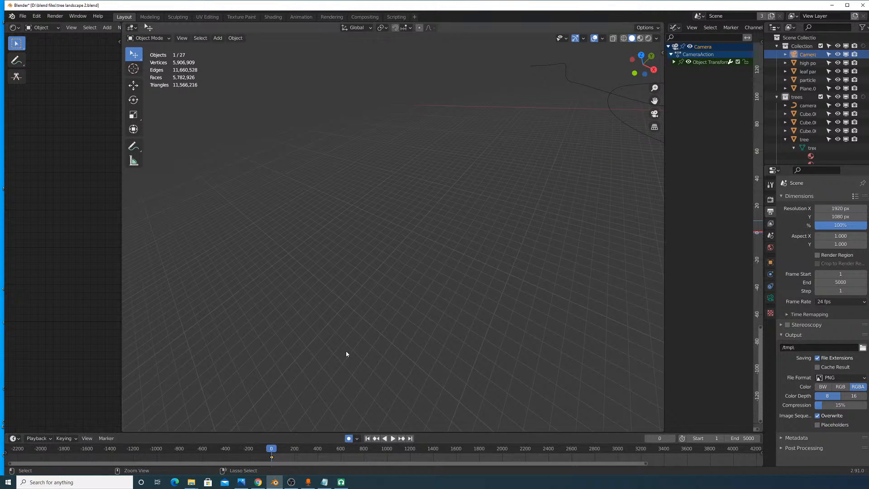
{"action": "scroll", "coordinate": [425, 266], "scroll_direction": "down", "scroll_amount": 5}
{"action": "middle_click_drag", "start_coordinate": [460, 289], "coordinate": [266, 149]}
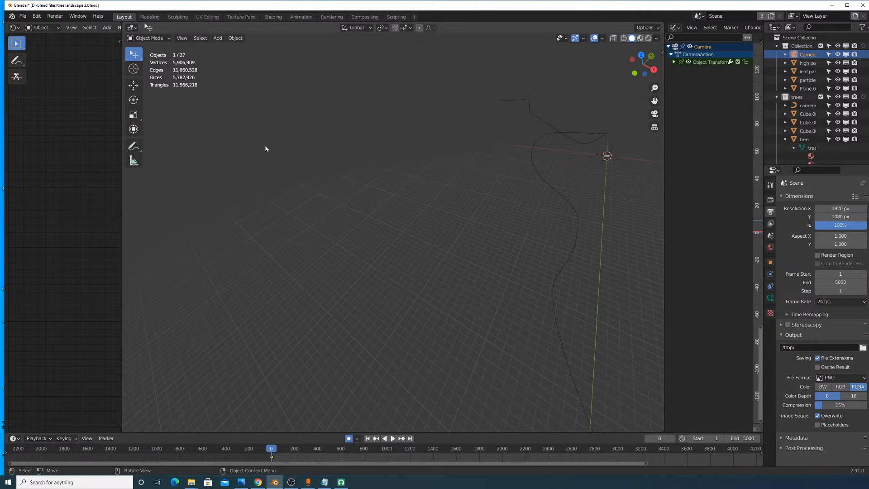
Step: Look through the active camera at frame 0 and turn automatic keyframing off
{"action": "left_click", "coordinate": [182, 38]}
{"action": "mouse_move", "coordinate": [213, 122]}
{"action": "left_click", "coordinate": [326, 132]}
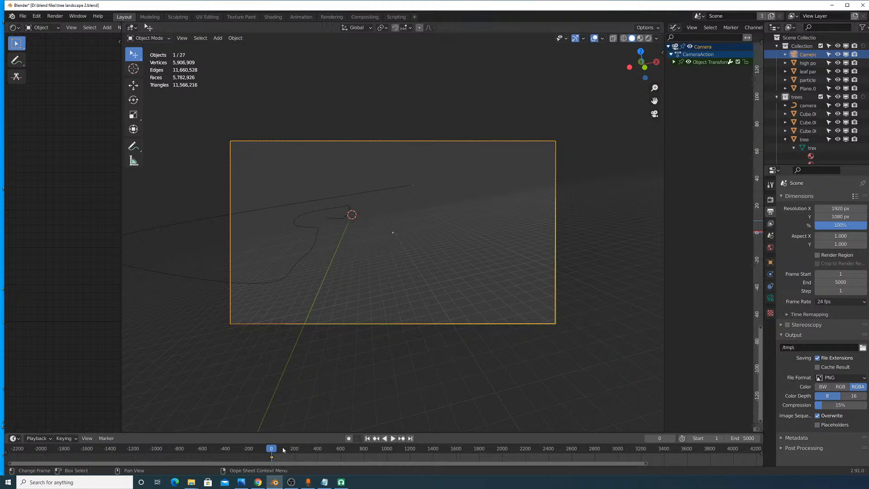
{"action": "scroll", "coordinate": [838, 100], "scroll_direction": "down", "scroll_amount": 5}
{"action": "scroll", "coordinate": [838, 100], "scroll_direction": "down", "scroll_amount": 1}
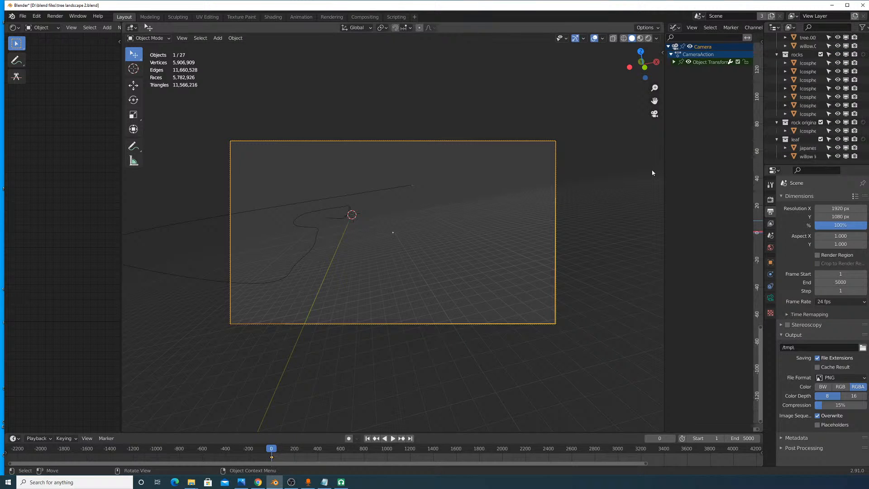
Step: Examine the camera's placement on the path curve from outside the camera at frame 0
{"action": "middle_click_drag", "start_coordinate": [460, 156], "coordinate": [421, 142]}
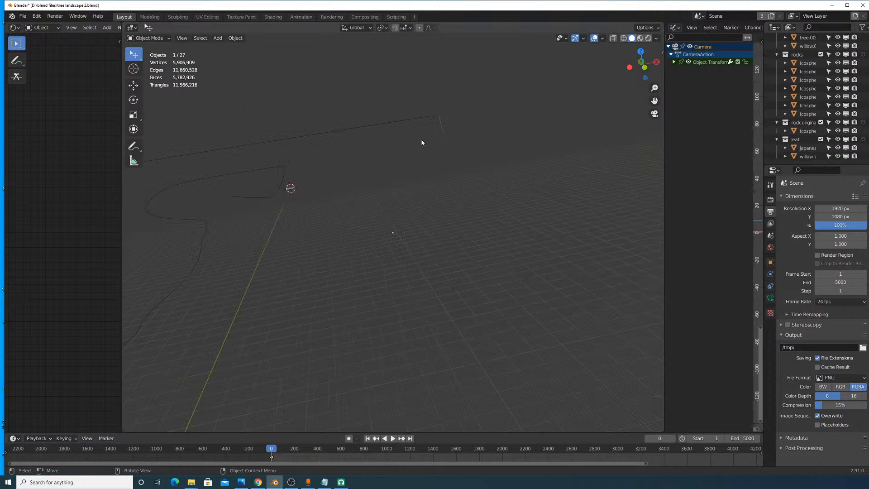
{"action": "left_click", "coordinate": [647, 38]}
{"action": "left_click", "coordinate": [622, 38]}
{"action": "middle_click_drag", "start_coordinate": [368, 193], "coordinate": [409, 210]}
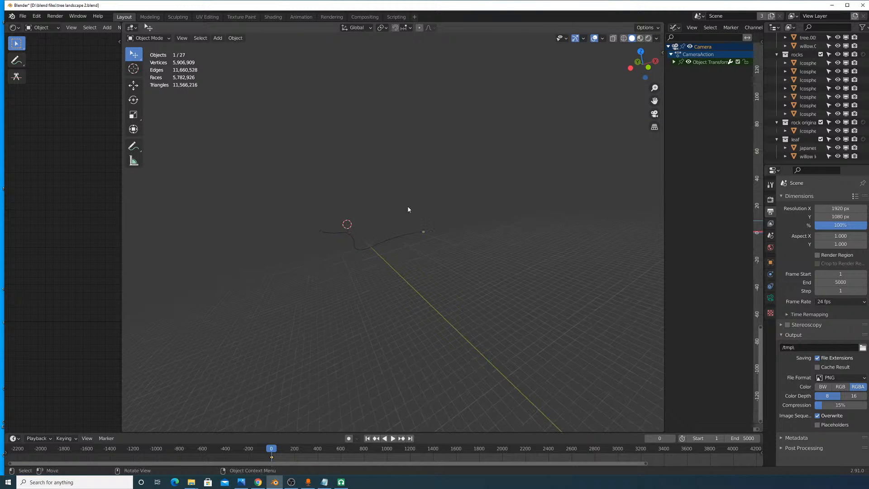
{"action": "scroll", "coordinate": [459, 225], "scroll_direction": "up", "scroll_amount": 5}
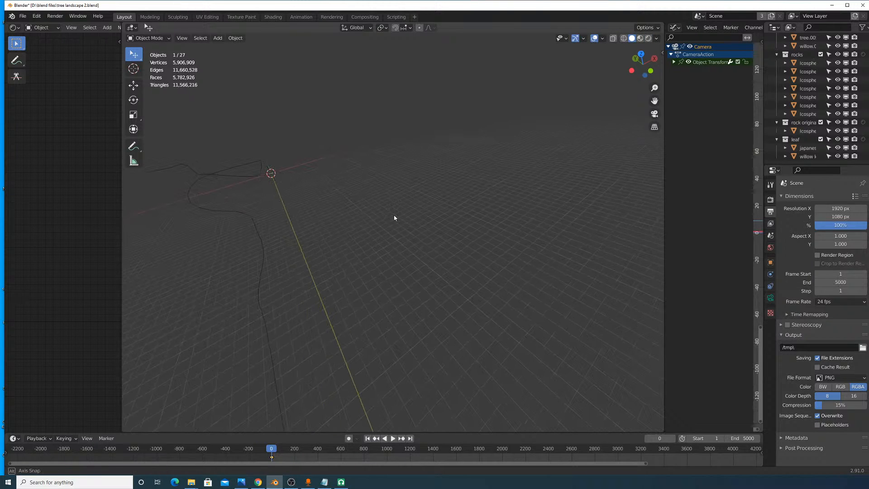
{"action": "scroll", "coordinate": [838, 92], "scroll_direction": "up", "scroll_amount": 10}
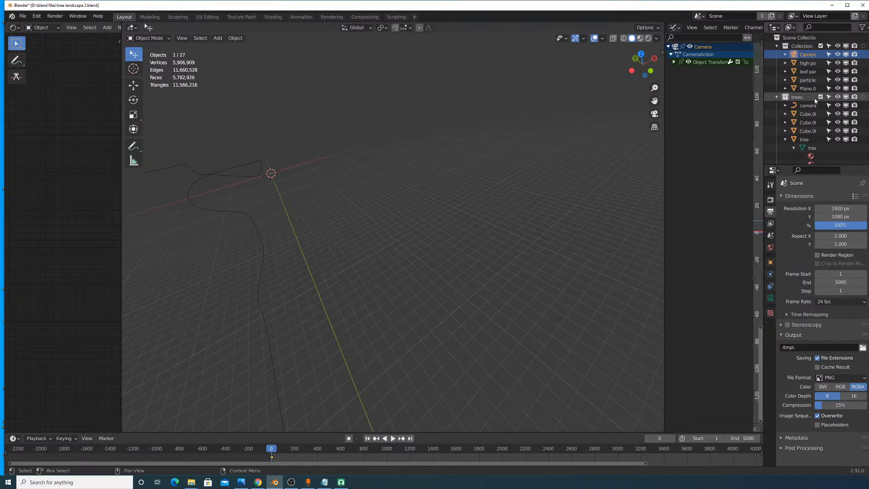
{"action": "middle_click_drag", "start_coordinate": [393, 244], "coordinate": [455, 226]}
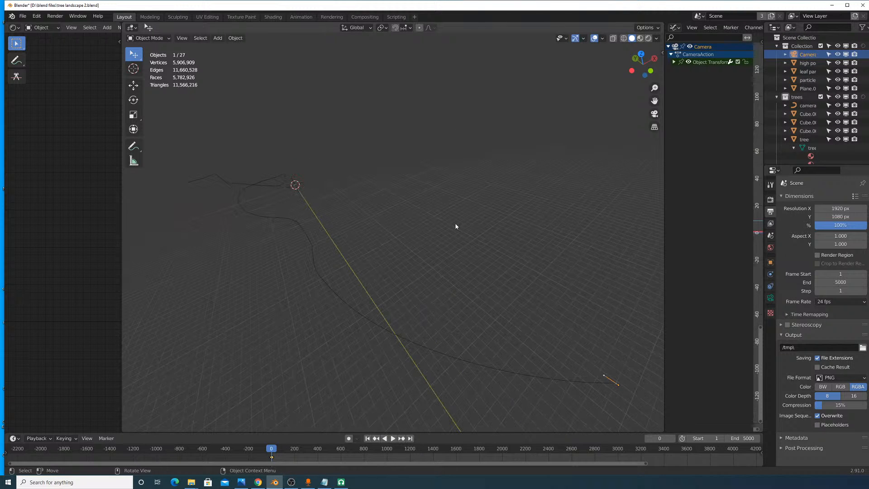
Step: Review the viewport's focal length and clipping distances, and view the path curve from above
{"action": "left_click", "coordinate": [659, 55]}
{"action": "left_click", "coordinate": [662, 53]}
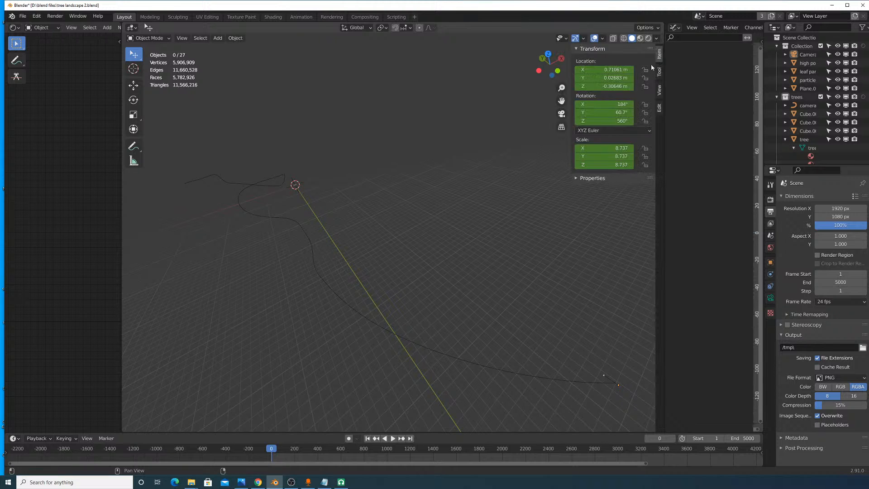
{"action": "left_click", "coordinate": [659, 71]}
{"action": "left_click", "coordinate": [659, 89]}
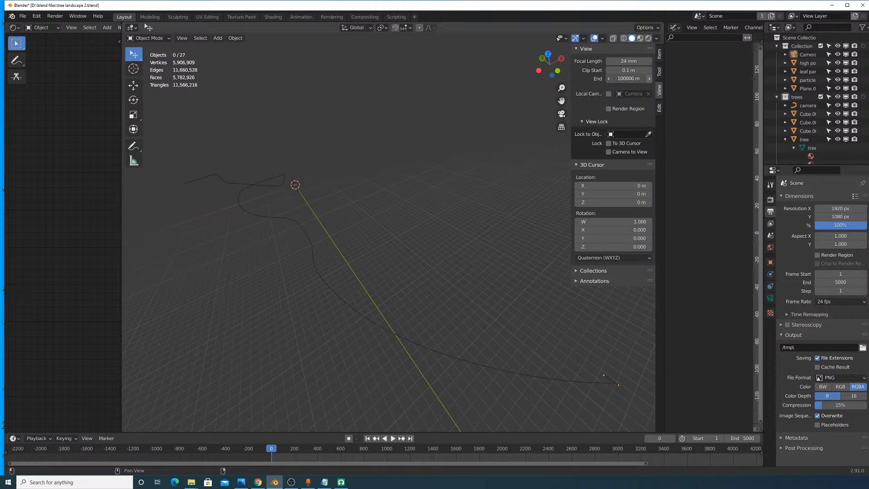
{"action": "middle_click_drag", "start_coordinate": [451, 213], "coordinate": [476, 339]}
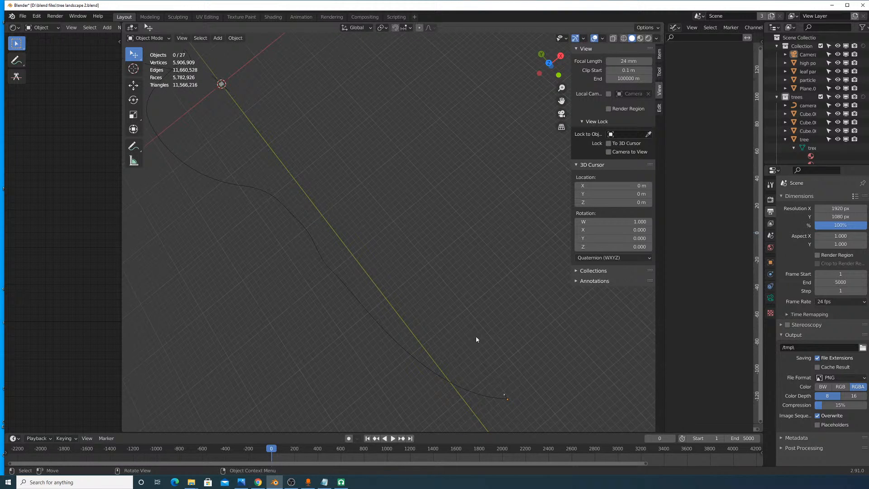
Step: Select the camera curve and try stepping through the edit history to frame 1
{"action": "left_click", "coordinate": [507, 397]}
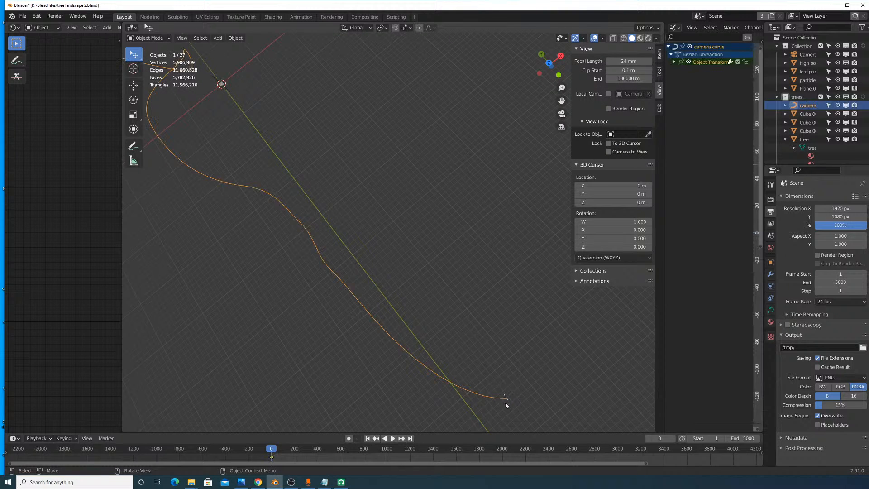
{"action": "left_click", "coordinate": [552, 261]}
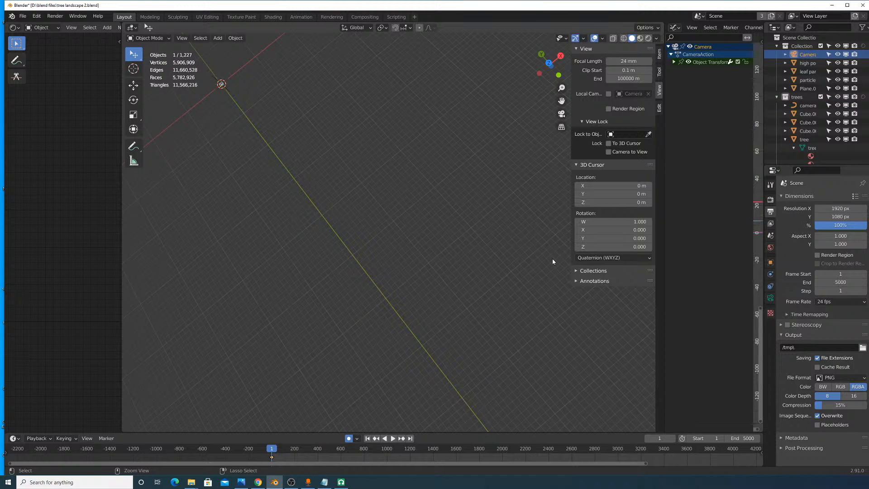
{"action": "key", "text": "ctrl+z"}
{"action": "key", "text": "ctrl+z"}
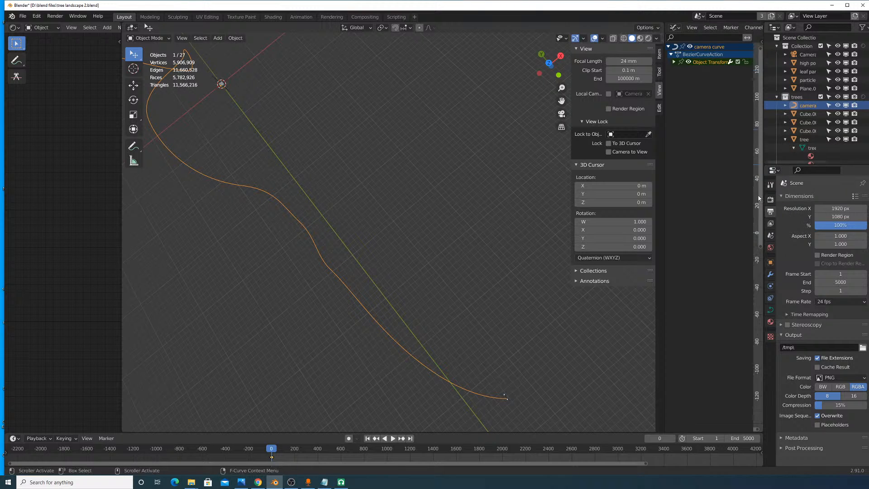
Step: Hide the viewport sidebar and display the Cycles render settings
{"action": "key", "text": "n"}
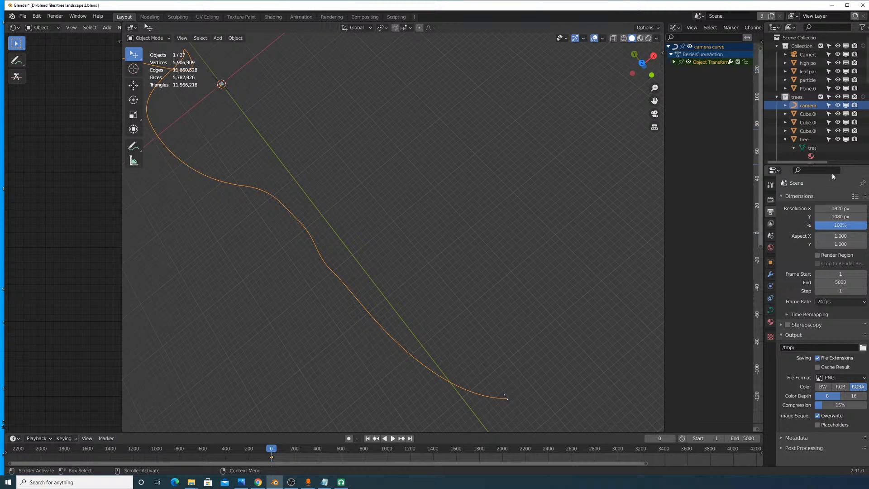
{"action": "left_click", "coordinate": [770, 199]}
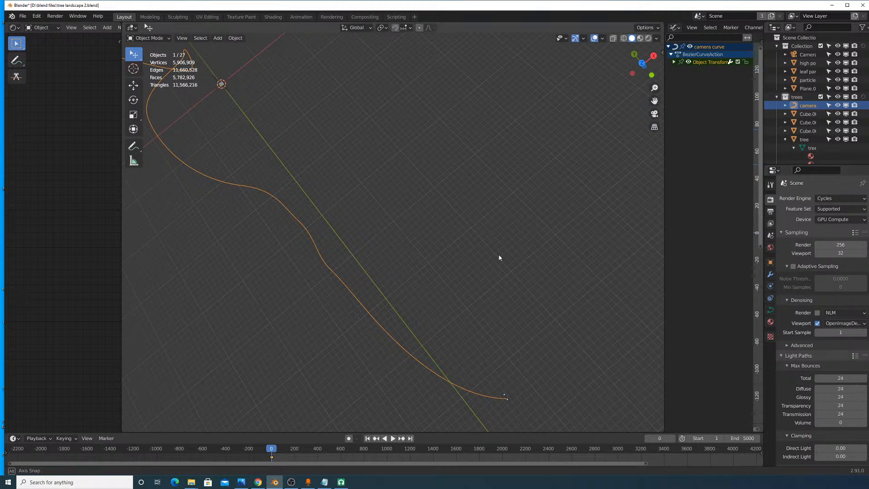
{"action": "middle_click_drag", "start_coordinate": [501, 256], "coordinate": [463, 237]}
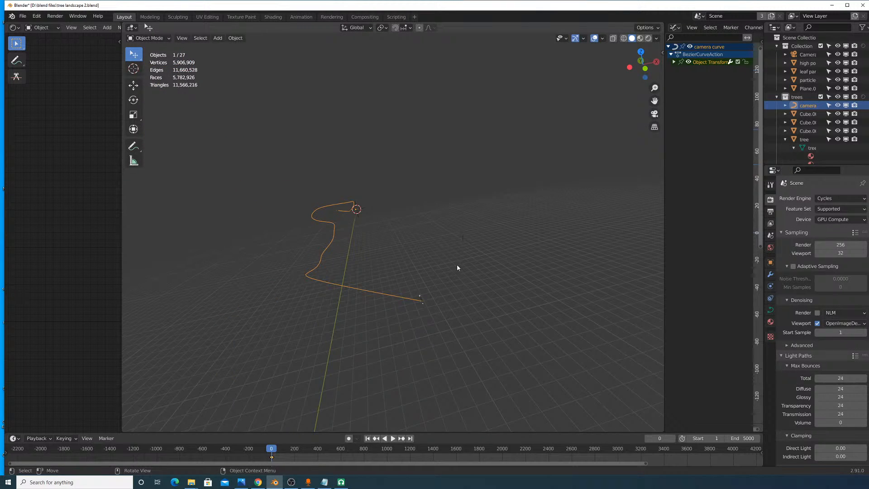
Step: Select the camera at the end of the path curve and try to move it freely
{"action": "left_click", "coordinate": [418, 299]}
{"action": "key", "text": "g"}
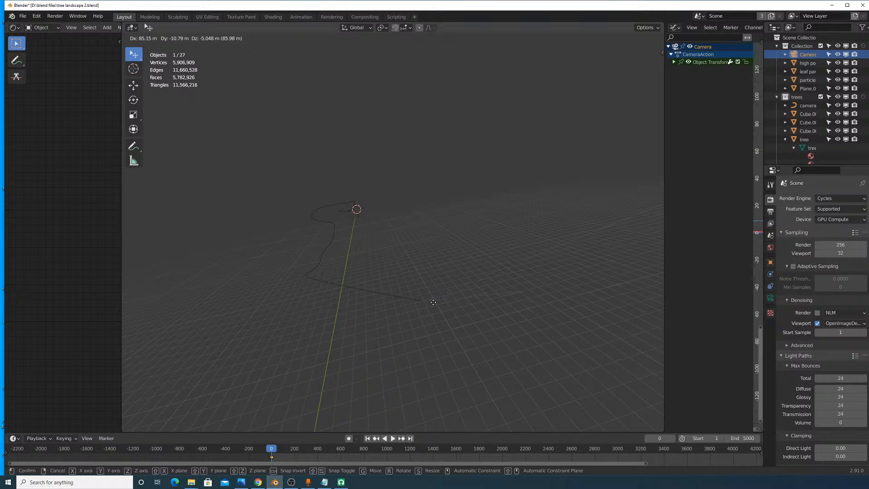
{"action": "right_click", "coordinate": [430, 303]}
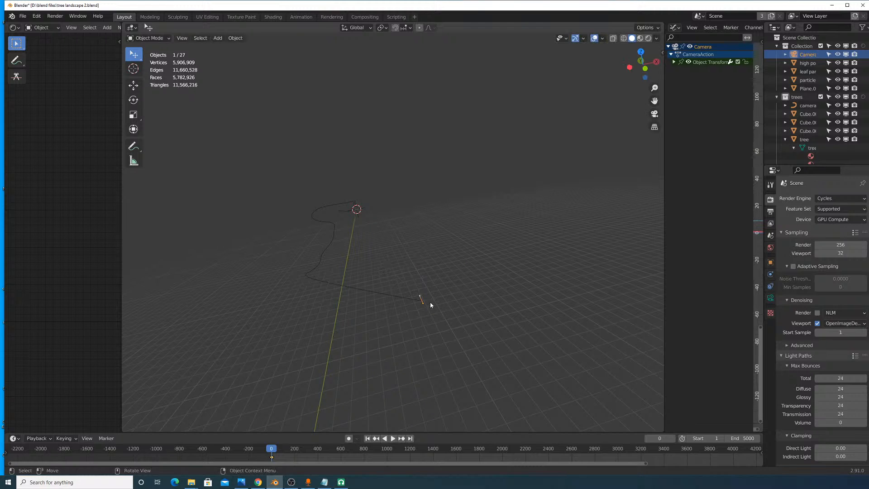
{"action": "key", "text": "g"}
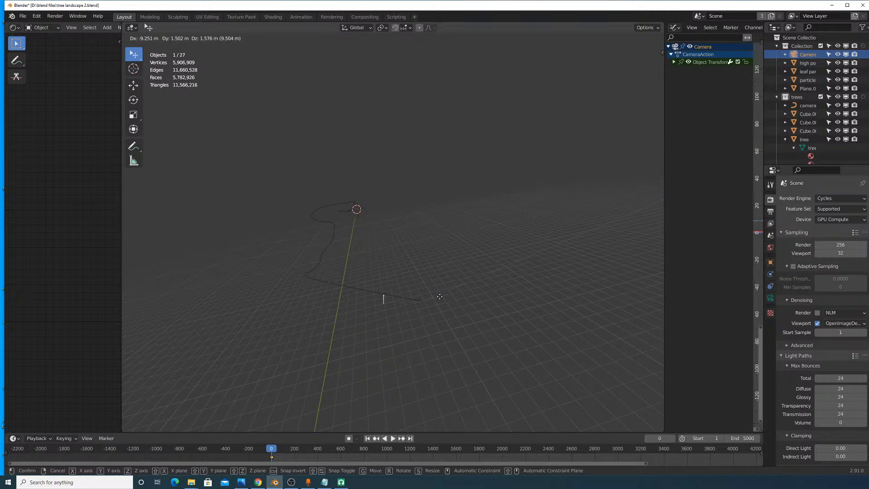
{"action": "right_click", "coordinate": [441, 297]}
Step: Look through the active camera, try to move it, and return to a view from outside
{"action": "left_click", "coordinate": [181, 38]}
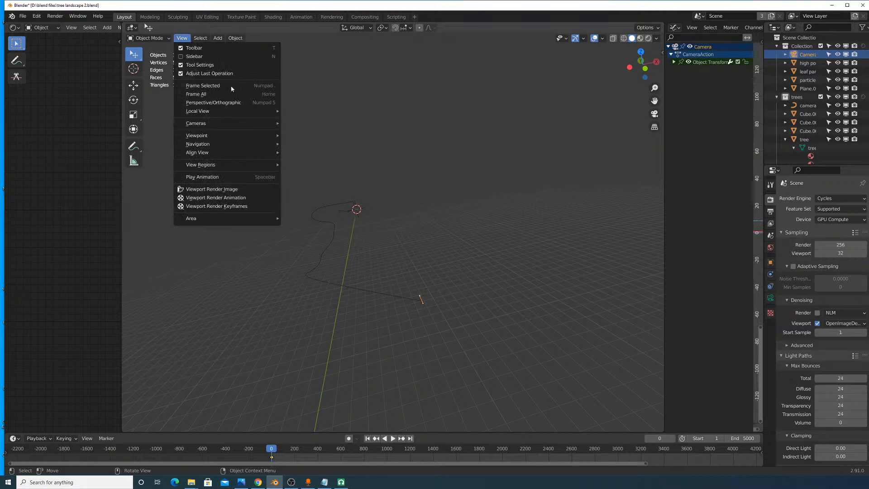
{"action": "mouse_move", "coordinate": [213, 124]}
{"action": "left_click", "coordinate": [319, 130]}
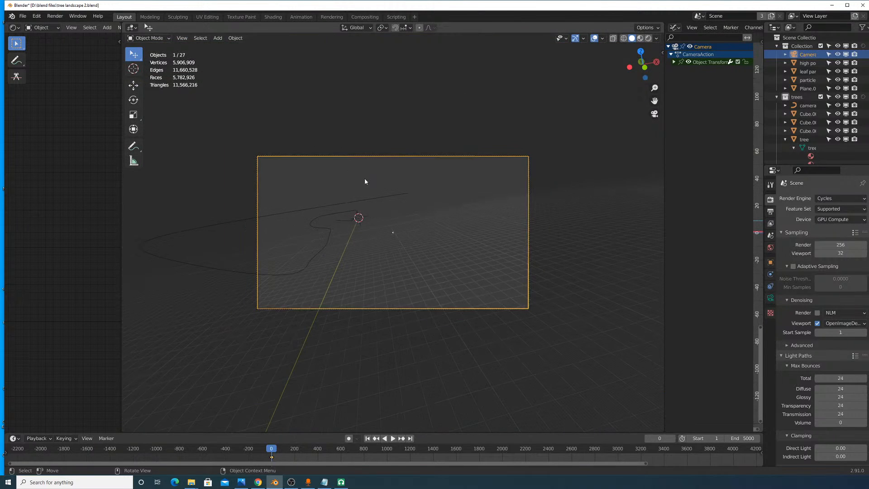
{"action": "key", "text": "g"}
{"action": "right_click", "coordinate": [375, 170]}
{"action": "middle_click_drag", "start_coordinate": [377, 170], "coordinate": [385, 187]}
{"action": "scroll", "coordinate": [387, 189], "scroll_direction": "down", "scroll_amount": 2}
{"action": "scroll", "coordinate": [387, 191], "scroll_direction": "up", "scroll_amount": 1}
{"action": "mouse_move", "coordinate": [422, 220]}
{"action": "middle_mouse_down"}
{"action": "mouse_move", "coordinate": [429, 195]}
{"action": "mouse_move", "coordinate": [407, 204]}
{"action": "mouse_move", "coordinate": [414, 191]}
{"action": "mouse_move", "coordinate": [390, 212]}
{"action": "mouse_move", "coordinate": [407, 230]}
{"action": "mouse_move", "coordinate": [414, 212]}
{"action": "middle_mouse_up"}
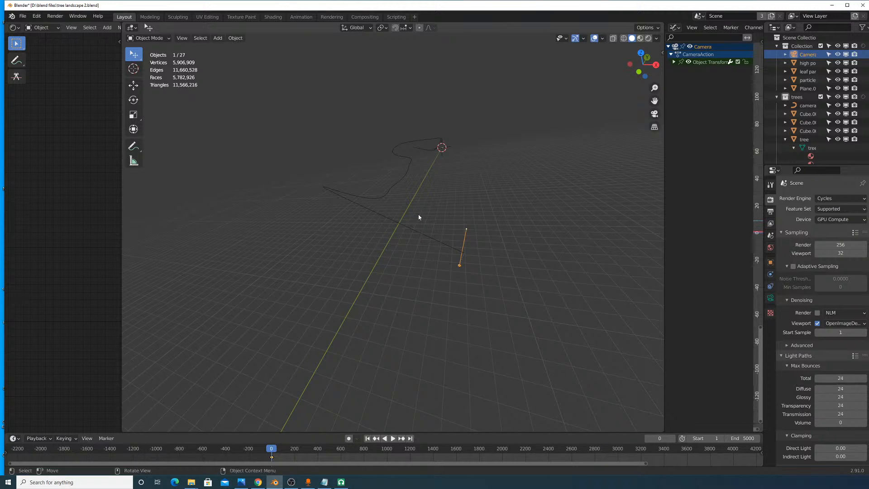
Step: Undo the latest changes and scale up the camera at the end of the path curve
{"action": "key", "text": "ctrl+z"}
{"action": "key", "text": "ctrl+z"}
{"action": "key", "text": "ctrl+z"}
{"action": "key", "text": "ctrl+z"}
{"action": "middle_click_drag", "start_coordinate": [392, 263], "coordinate": [386, 271]}
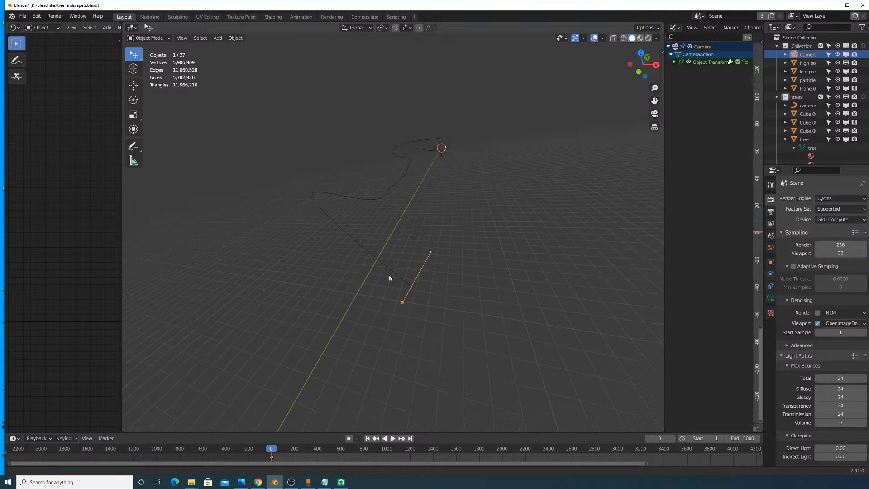
{"action": "key", "text": "s"}
{"action": "left_click", "coordinate": [171, 131]}
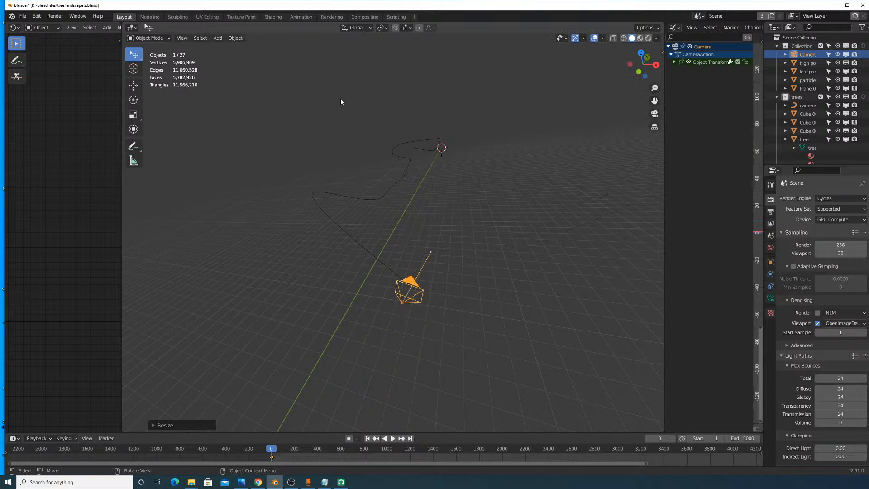
Step: Inspect the landscape's size and position relative to the path curve and camera from several sides
{"action": "middle_click_drag", "start_coordinate": [515, 143], "coordinate": [500, 185]}
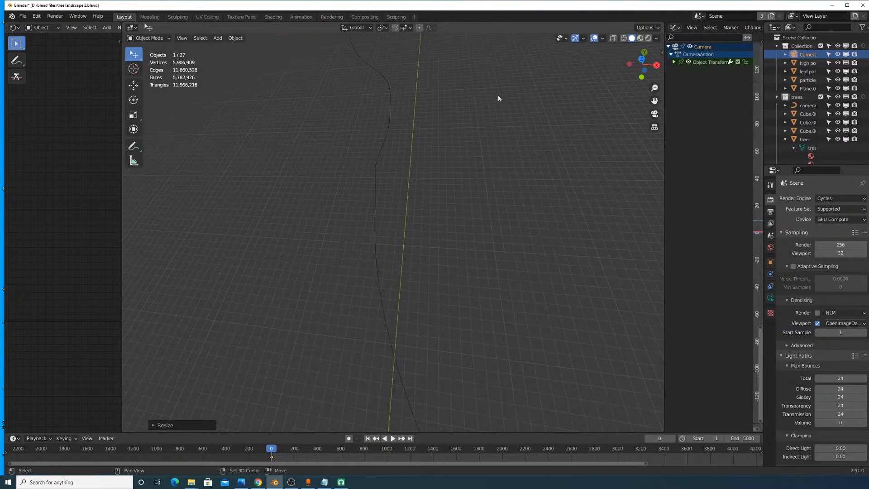
{"action": "middle_click_drag", "start_coordinate": [498, 96], "coordinate": [529, 419], "text": "shift"}
{"action": "scroll", "coordinate": [506, 264], "scroll_direction": "up", "scroll_amount": 2}
{"action": "middle_click_drag", "start_coordinate": [505, 266], "coordinate": [485, 298]}
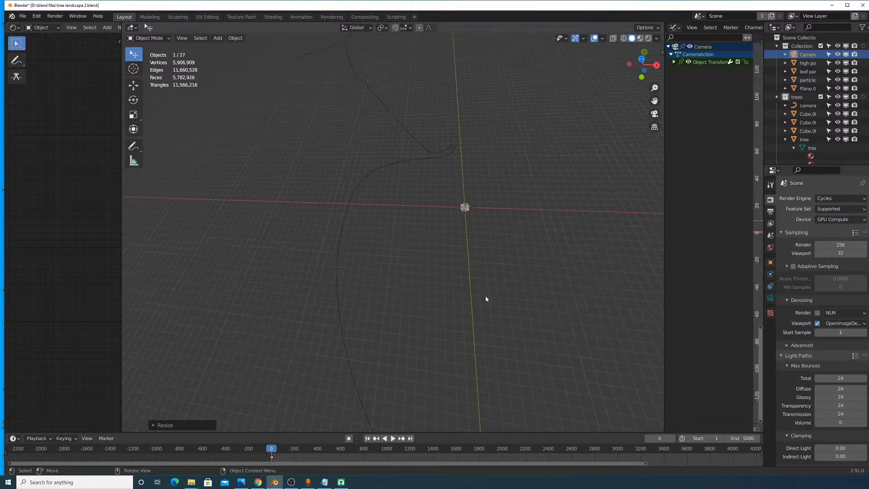
{"action": "middle_click_drag", "start_coordinate": [492, 208], "coordinate": [225, 69]}
{"action": "middle_click_drag", "start_coordinate": [318, 200], "coordinate": [435, 435]}
{"action": "scroll", "coordinate": [490, 335], "scroll_direction": "up", "scroll_amount": 11}
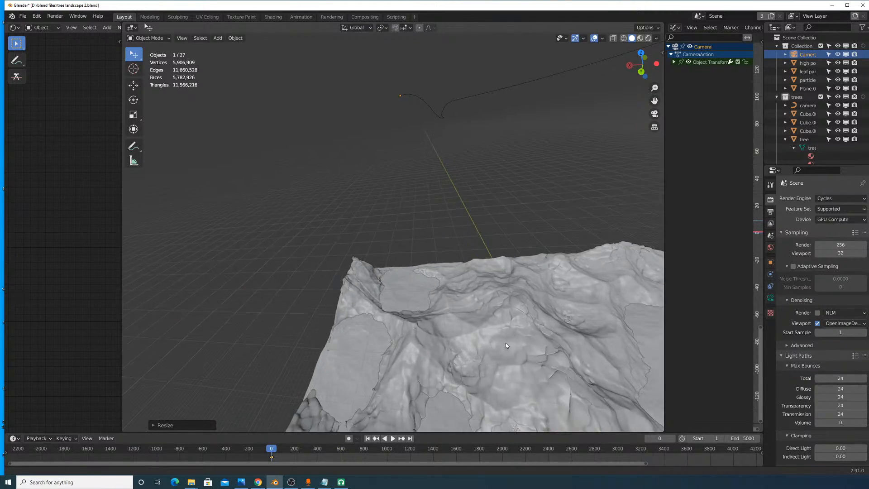
{"action": "middle_click_drag", "start_coordinate": [506, 345], "coordinate": [431, 121], "text": "shift"}
{"action": "scroll", "coordinate": [475, 177], "scroll_direction": "down", "scroll_amount": 10}
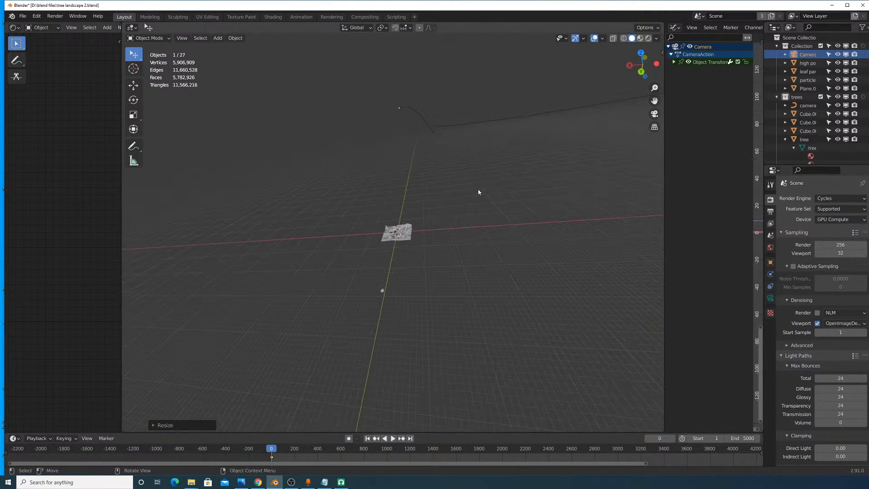
{"action": "middle_click_drag", "start_coordinate": [479, 190], "coordinate": [495, 183]}
Step: Add the path curve to the camera selection and try to scale both together
{"action": "left_click", "coordinate": [403, 64]}
{"action": "key", "text": "s"}
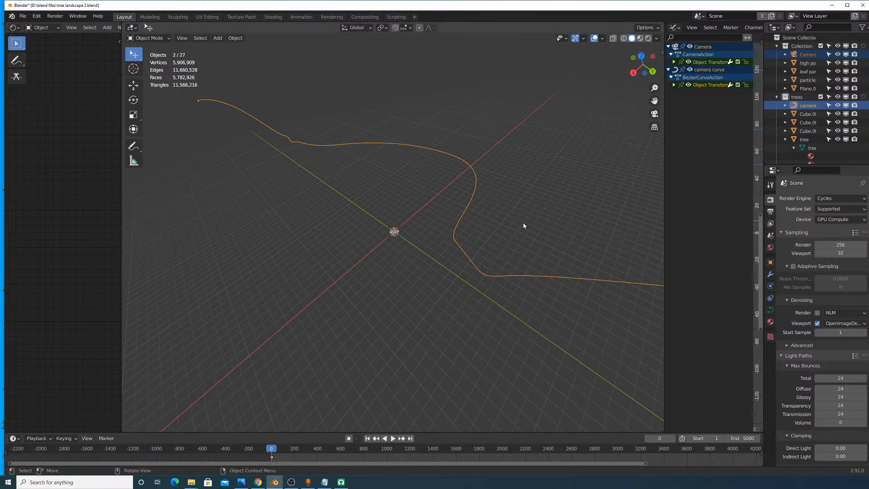
{"action": "right_click", "coordinate": [393, 194]}
{"action": "middle_click_drag", "start_coordinate": [392, 194], "coordinate": [401, 198]}
Step: Undo the recent edits, including the camera's scaling, back to the tree-covered landscape at frame 1
{"action": "key", "text": "ctrl+z"}
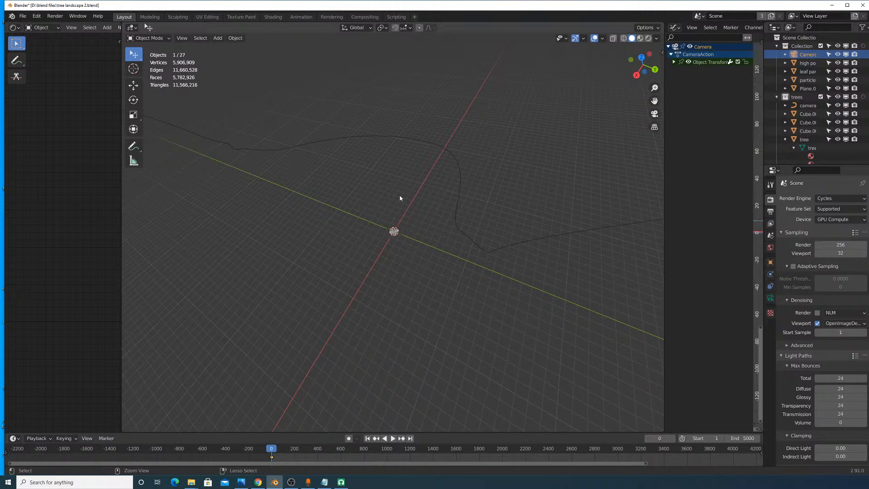
{"action": "key", "text": "ctrl+z"}
{"action": "key", "text": "ctrl+z"}
{"action": "key", "text": "ctrl+z"}
{"action": "scroll", "coordinate": [409, 220], "scroll_direction": "up", "scroll_amount": 11}
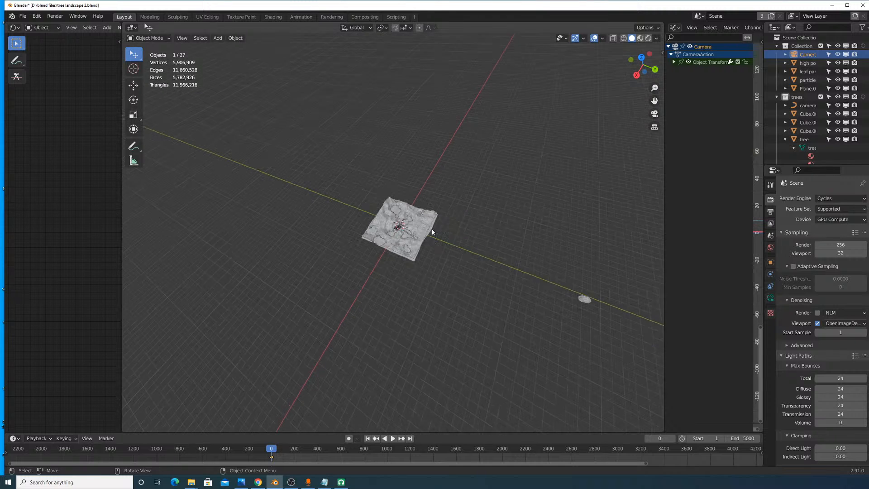
{"action": "scroll", "coordinate": [432, 229], "scroll_direction": "down", "scroll_amount": 1}
{"action": "key", "text": "ctrl+z"}
{"action": "key", "text": "ctrl+z"}
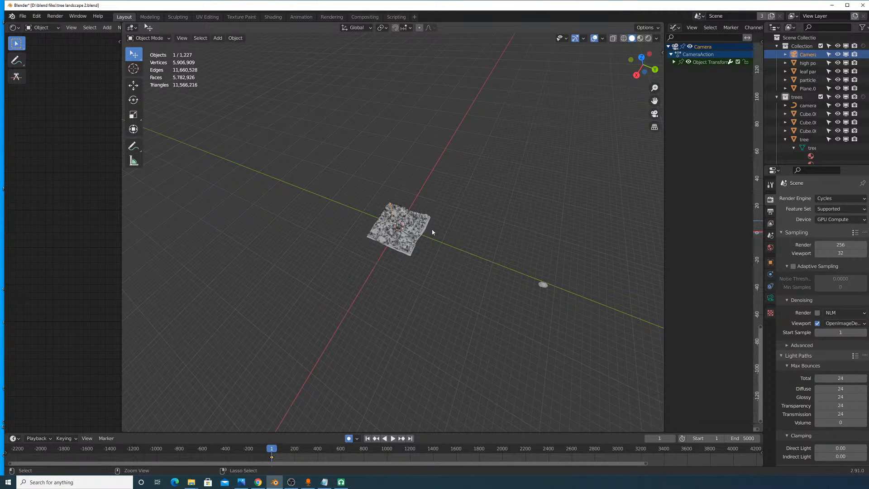
Step: Redo the change to frame 0 for comparison and undo it again
{"action": "middle_click_drag", "start_coordinate": [431, 229], "coordinate": [451, 226]}
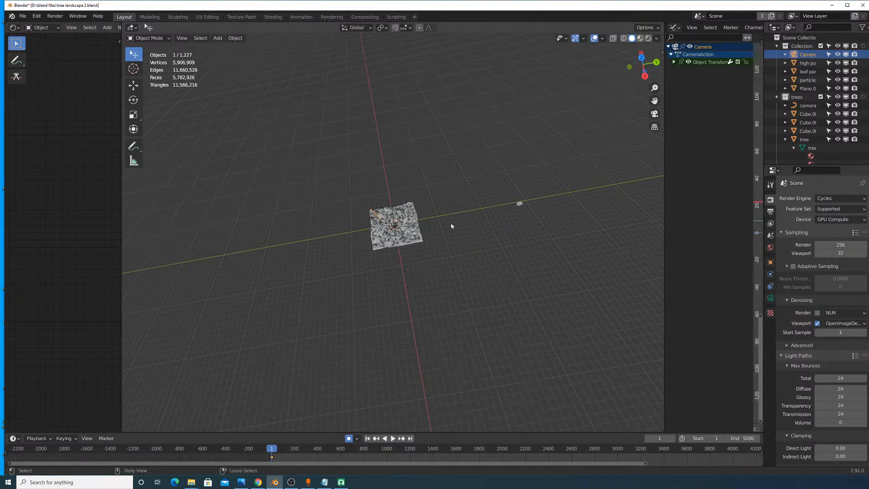
{"action": "key", "text": "ctrl+shift+z"}
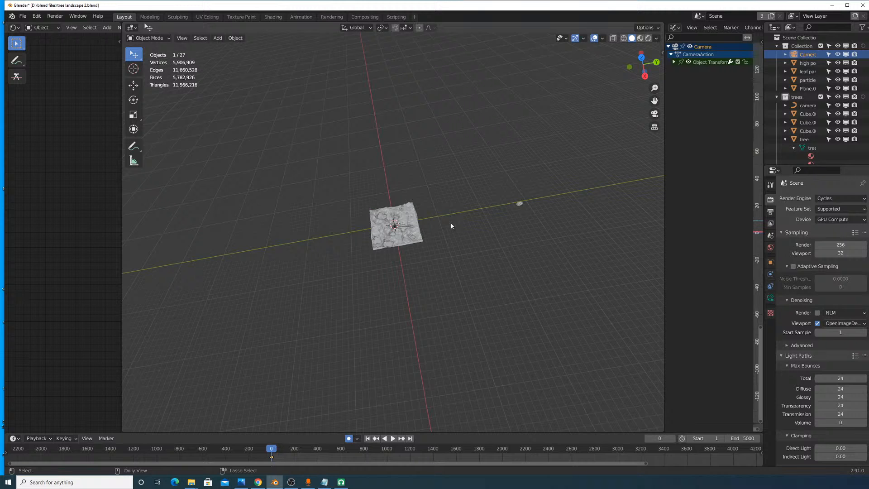
{"action": "key", "text": "ctrl+z"}
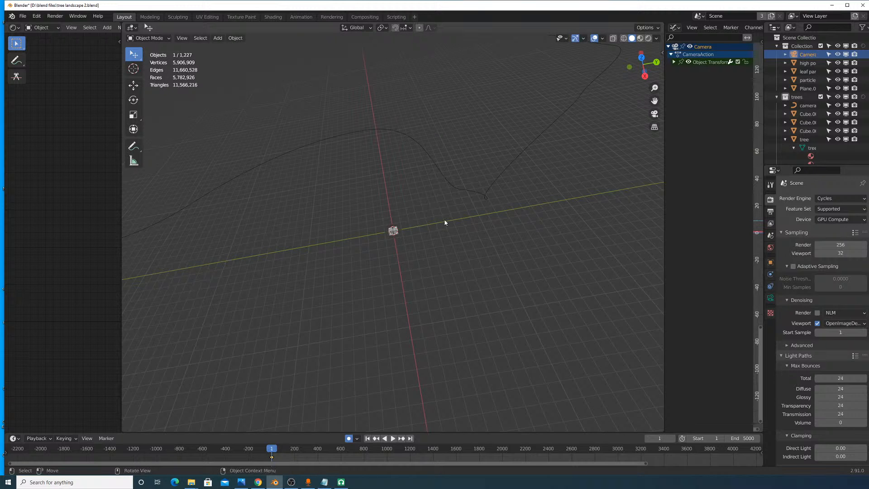
Step: Make the selected camera the active scene camera and view the landscape through it
{"action": "middle_click_drag", "start_coordinate": [407, 215], "coordinate": [514, 200]}
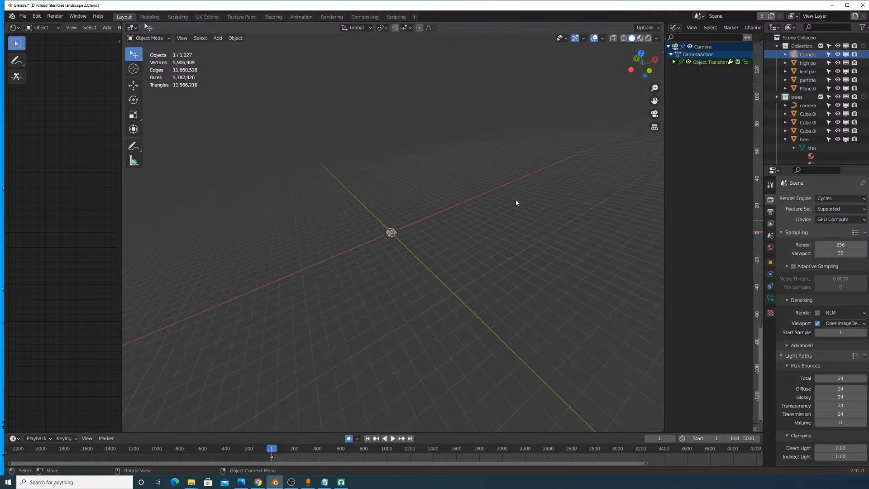
{"action": "scroll", "coordinate": [479, 206], "scroll_direction": "up", "scroll_amount": 14}
{"action": "left_click", "coordinate": [182, 38]}
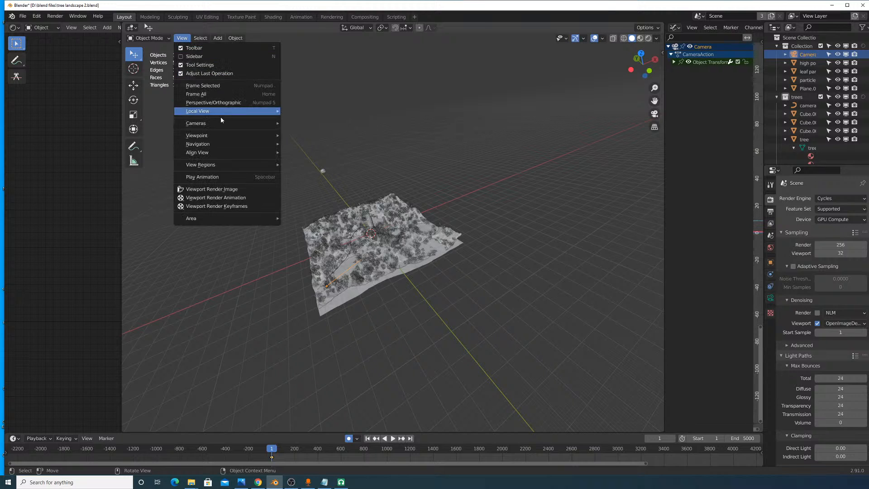
{"action": "mouse_move", "coordinate": [261, 123]}
{"action": "left_click", "coordinate": [289, 133]}
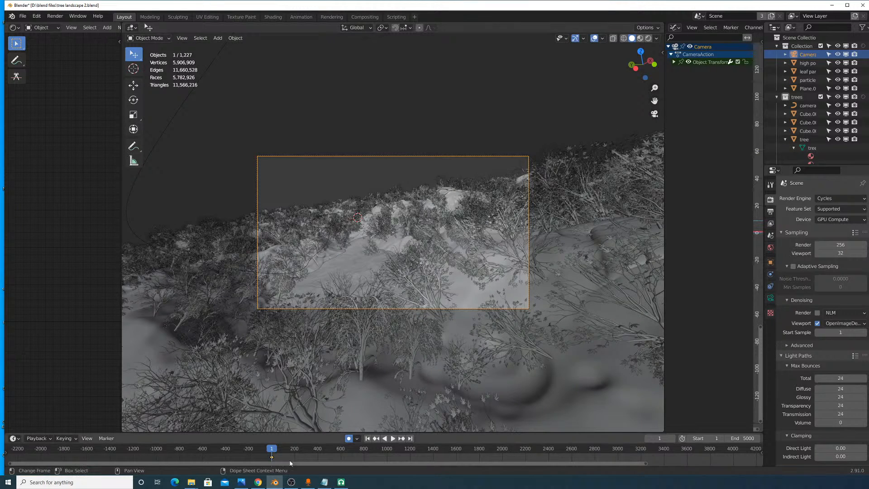
Step: Test the animation playback through the camera from frame 230, then return to frame 1
{"action": "left_click", "coordinate": [298, 449]}
{"action": "key", "text": "space"}
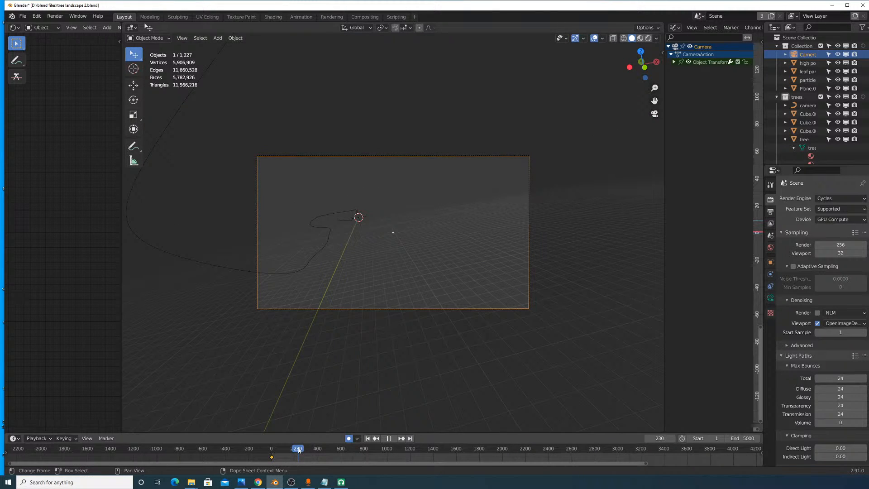
{"action": "key", "text": "ctrl+z"}
{"action": "key", "text": "ctrl+z"}
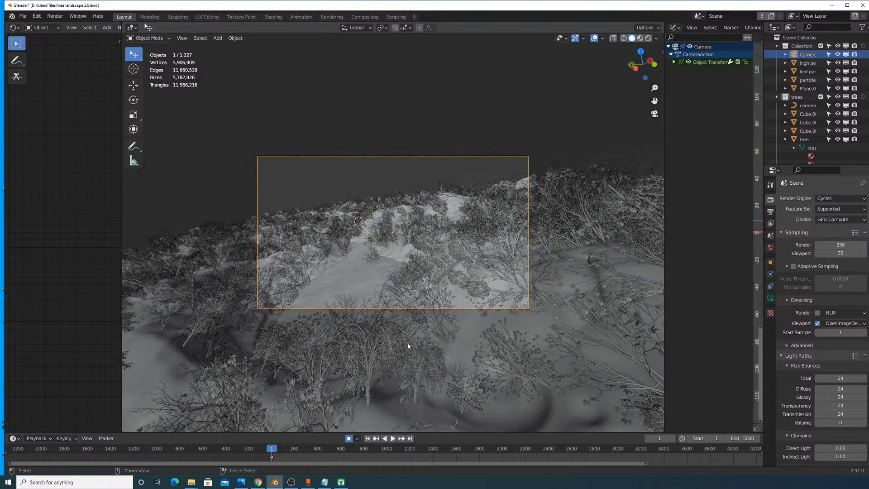
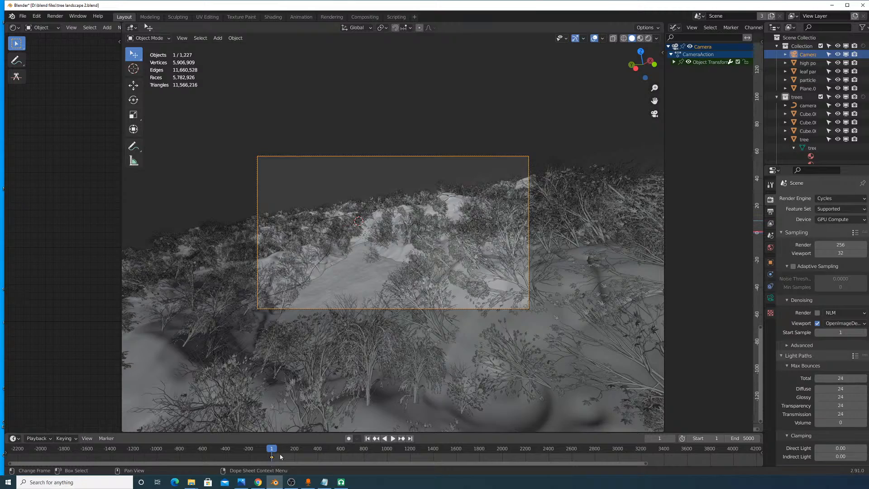
{"action": "key", "text": "space"}
{"action": "key", "text": "Escape"}
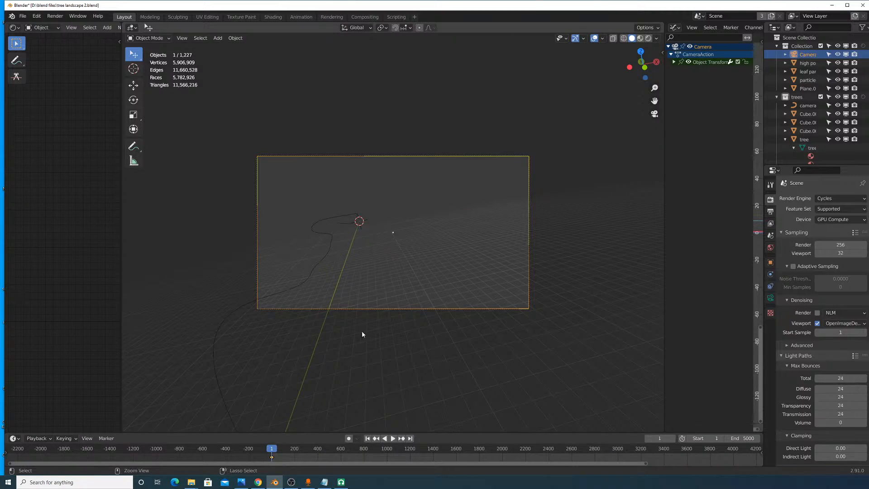
Step: Select the camera path curve on the landscape and examine its modifiers and curve shape settings
{"action": "middle_click_drag", "start_coordinate": [360, 332], "coordinate": [384, 259]}
{"action": "left_click", "coordinate": [385, 259]}
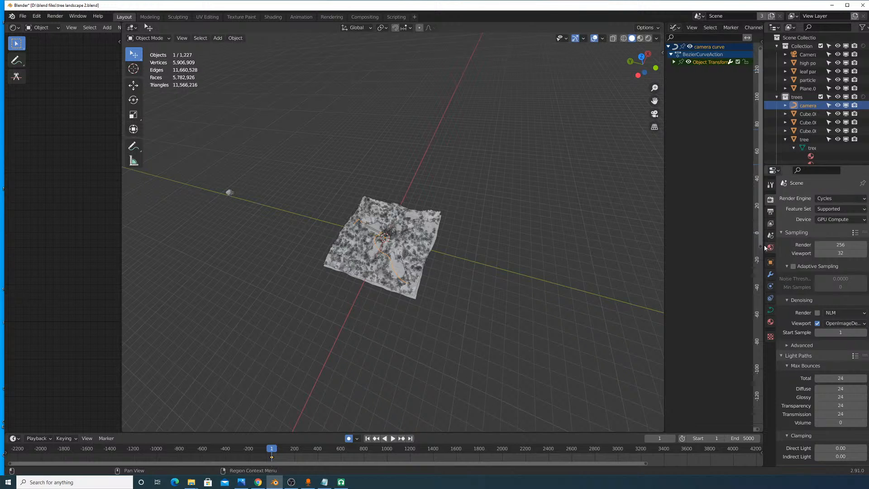
{"action": "left_click", "coordinate": [770, 274]}
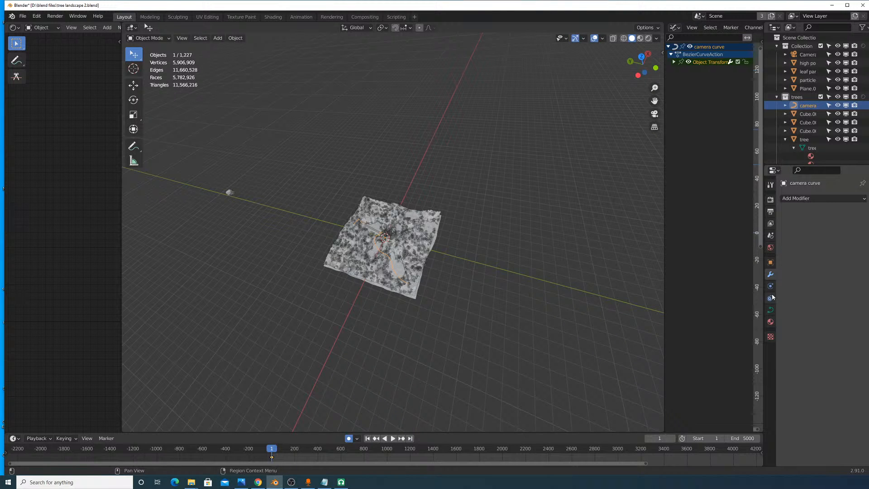
{"action": "left_click", "coordinate": [770, 310]}
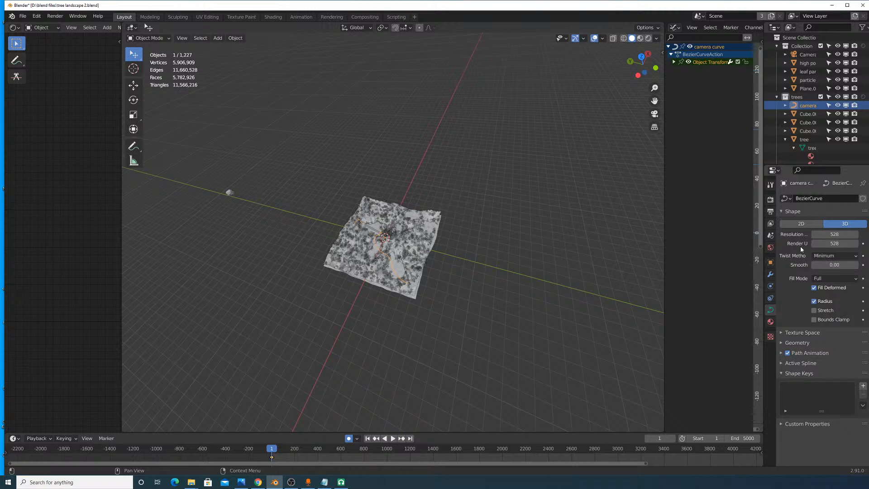
{"action": "scroll", "coordinate": [440, 254], "scroll_direction": "up", "scroll_amount": 8}
{"action": "scroll", "coordinate": [439, 254], "scroll_direction": "down", "scroll_amount": 2}
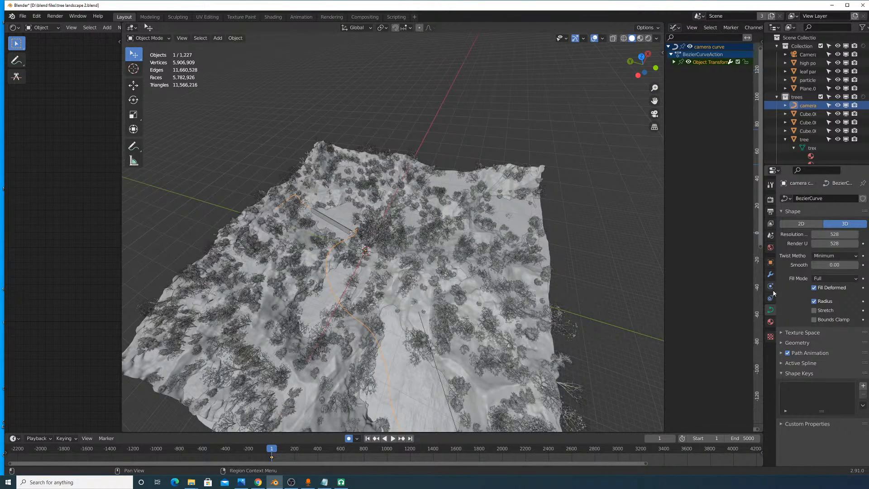
{"action": "scroll", "coordinate": [453, 339], "scroll_direction": "down", "scroll_amount": 3}
Step: Select the camera at the path's start and check its Follow Path constraint, testing the Offset value
{"action": "left_click", "coordinate": [432, 346]}
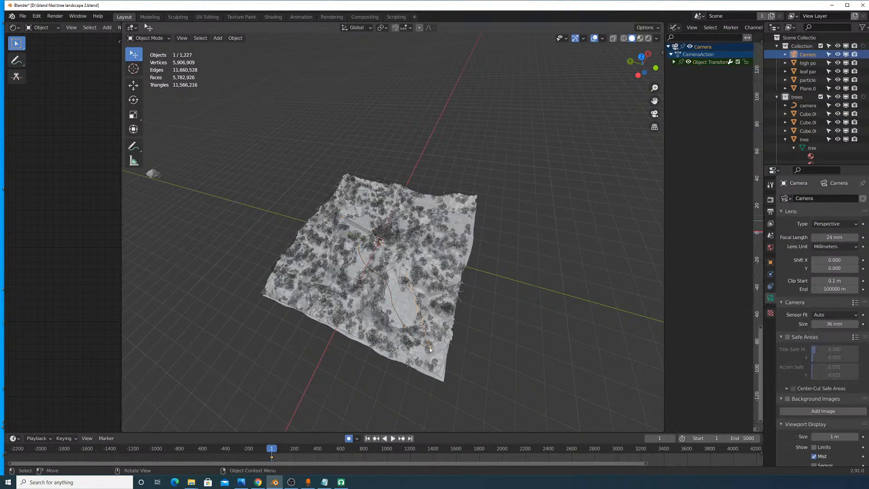
{"action": "left_click", "coordinate": [770, 286]}
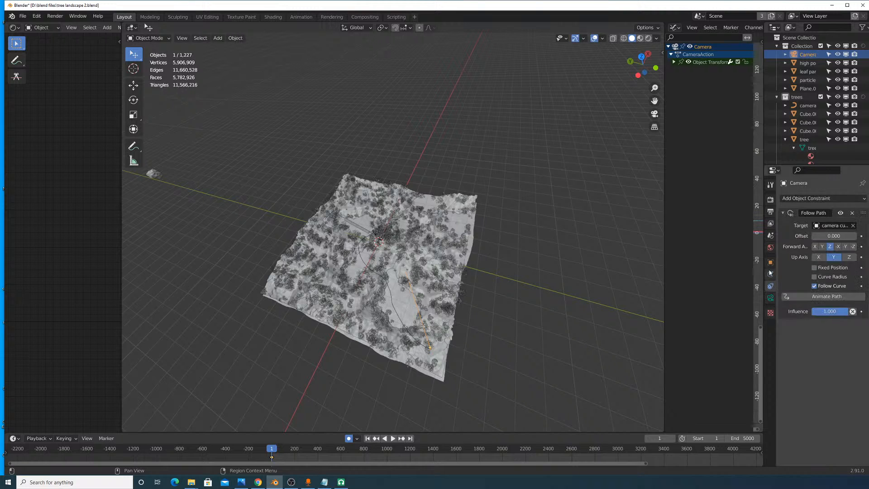
{"action": "left_click", "coordinate": [769, 275]}
{"action": "left_click", "coordinate": [768, 288]}
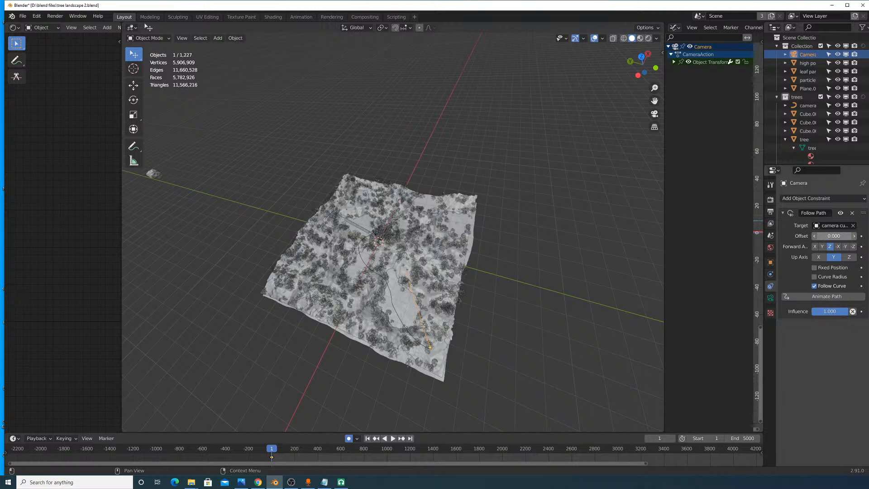
{"action": "mouse_move", "coordinate": [833, 235]}
{"action": "left_mouse_down"}
{"action": "mouse_move", "coordinate": [851, 236]}
{"action": "mouse_move", "coordinate": [825, 236]}
{"action": "left_mouse_up"}
{"action": "middle_click_drag", "start_coordinate": [504, 301], "coordinate": [518, 287]}
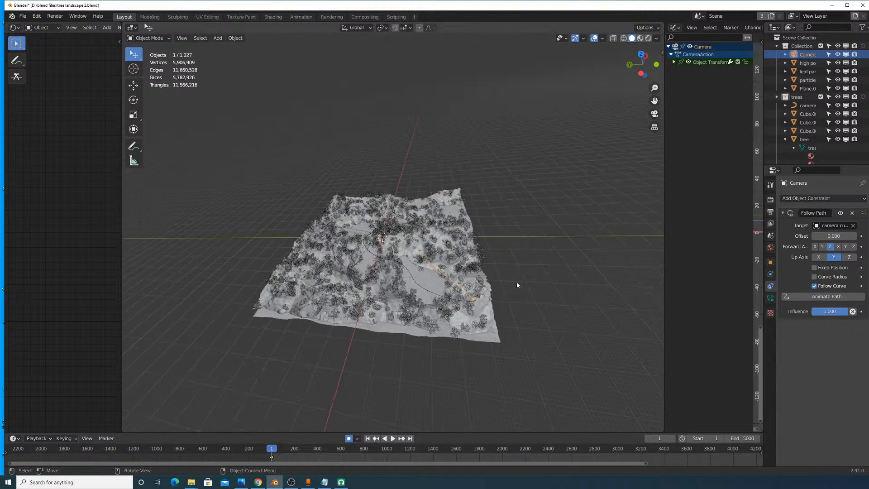
Step: Apply the object transform to the camera path curve
{"action": "scroll", "coordinate": [418, 281], "scroll_direction": "up", "scroll_amount": 3}
{"action": "left_click", "coordinate": [417, 296]}
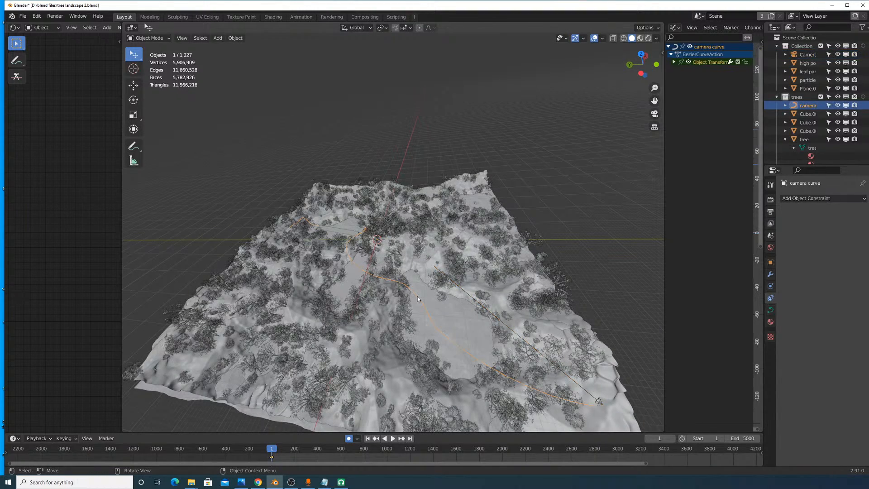
{"action": "key", "text": "ctrl+a"}
{"action": "left_click", "coordinate": [512, 280]}
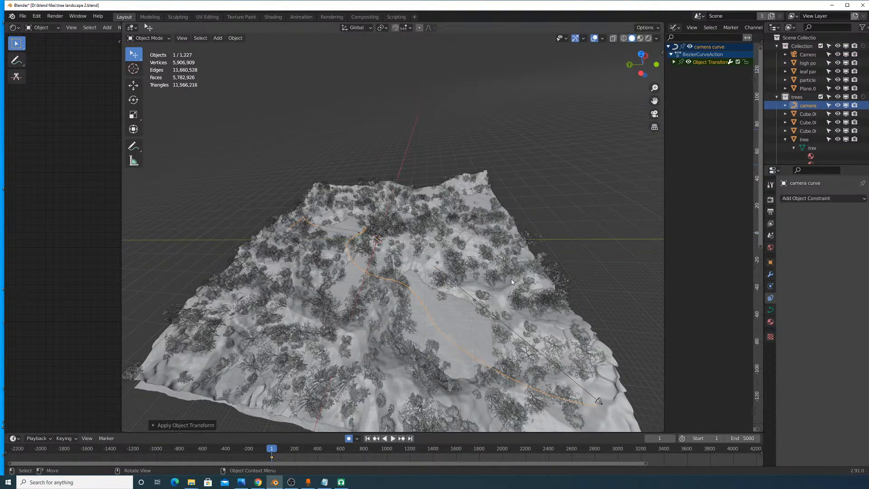
Step: Try resetting the camera's Follow Path offset and changing the frame, then undo back to the selected path curve
{"action": "left_click", "coordinate": [493, 314]}
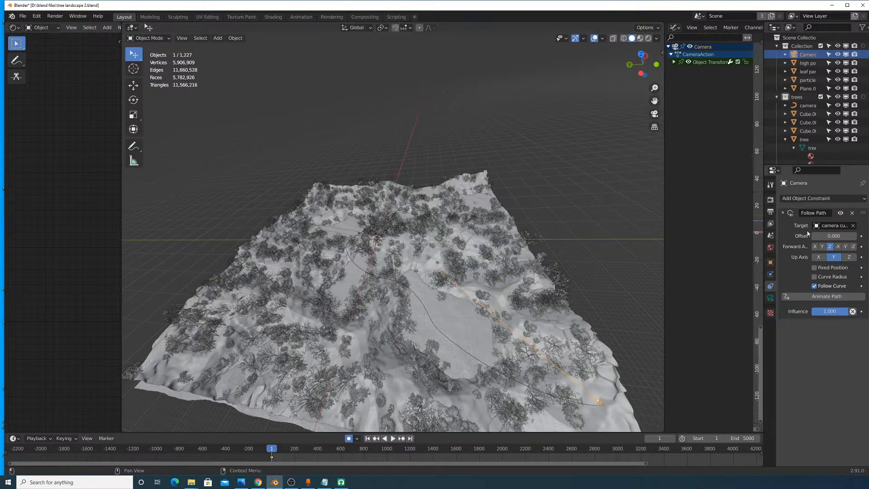
{"action": "key", "text": "BackSpace"}
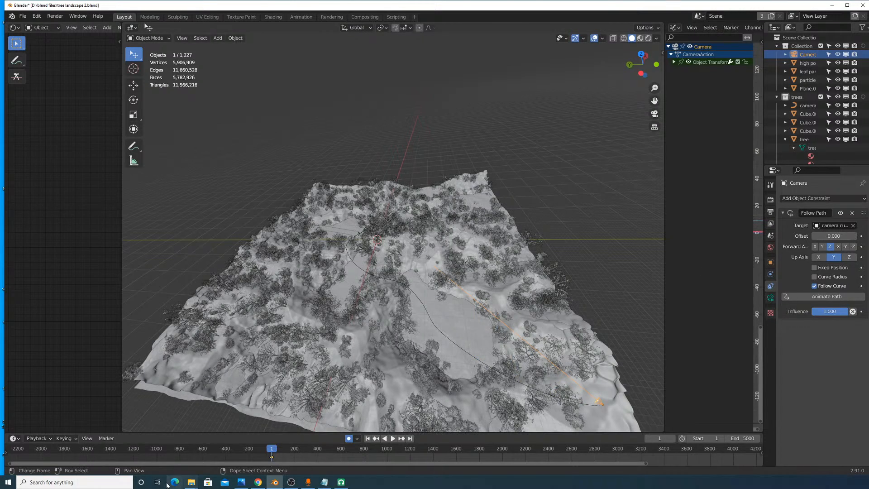
{"action": "left_click", "coordinate": [281, 448]}
{"action": "key", "text": "ctrl+z"}
{"action": "key", "text": "ctrl+z"}
{"action": "key", "text": "ctrl+z"}
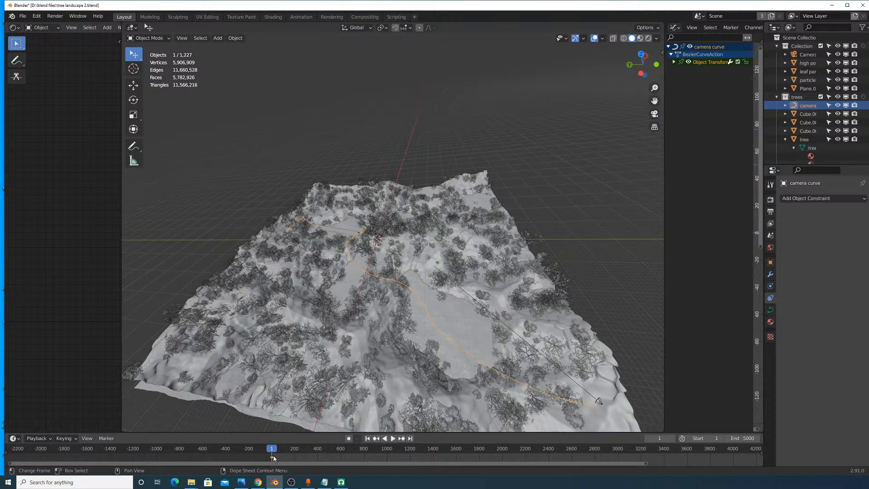
Step: Delete the path curve's keyframes and scrub the timeline to check the scene around frame 1
{"action": "key", "text": "x"}
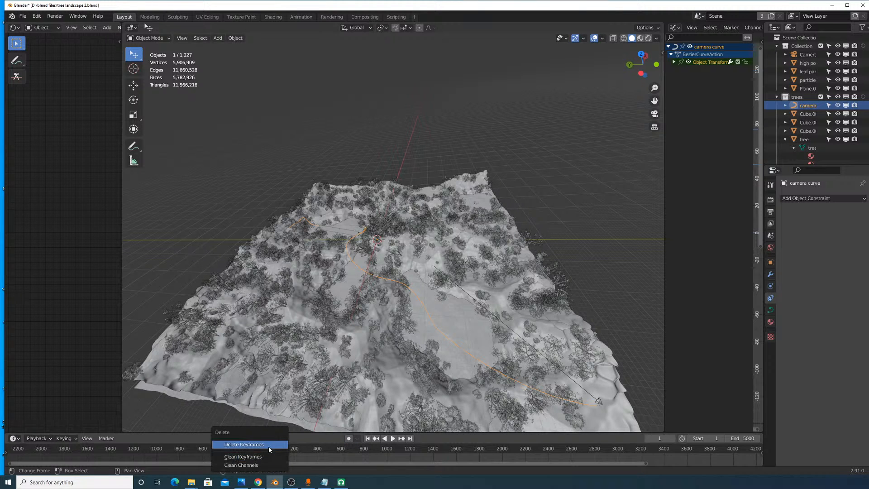
{"action": "left_click", "coordinate": [270, 451]}
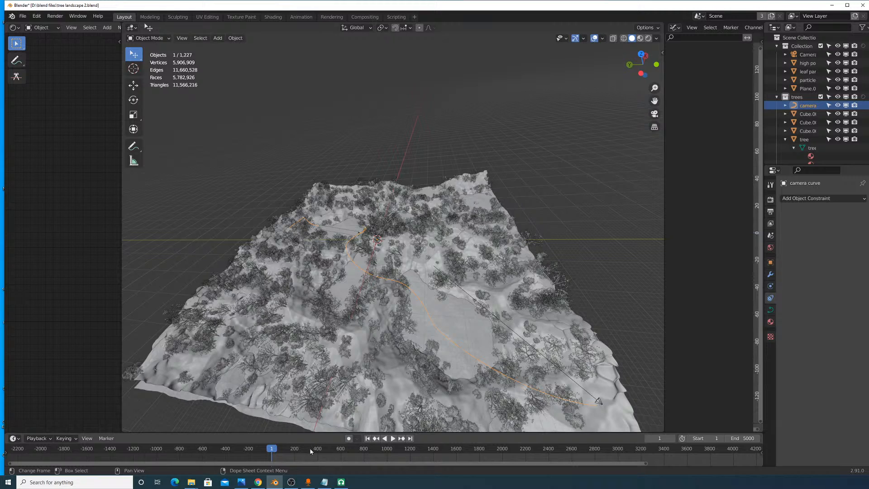
{"action": "left_click_drag", "start_coordinate": [312, 451], "coordinate": [269, 450]}
{"action": "left_click", "coordinate": [270, 442]}
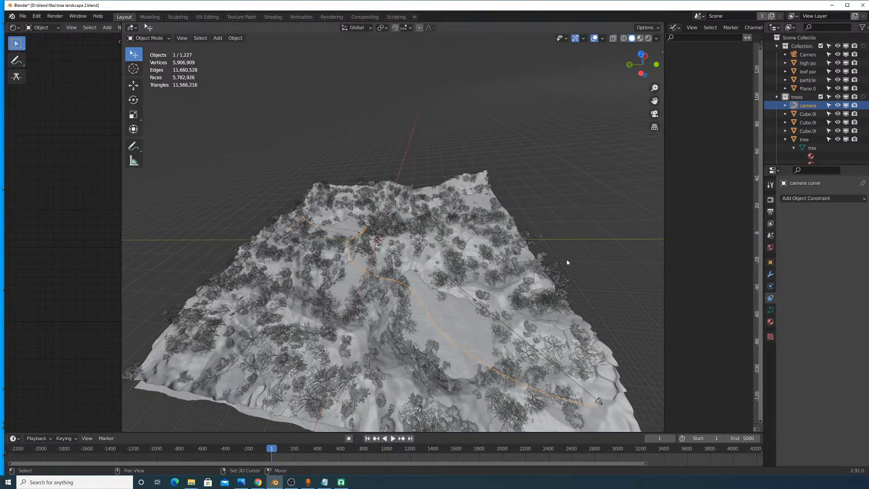
Step: Move the camera vertically along the global Z axis at the start of the path curve
{"action": "middle_click_drag", "start_coordinate": [566, 258], "coordinate": [482, 280]}
{"action": "scroll", "coordinate": [466, 142], "scroll_direction": "up", "scroll_amount": 4}
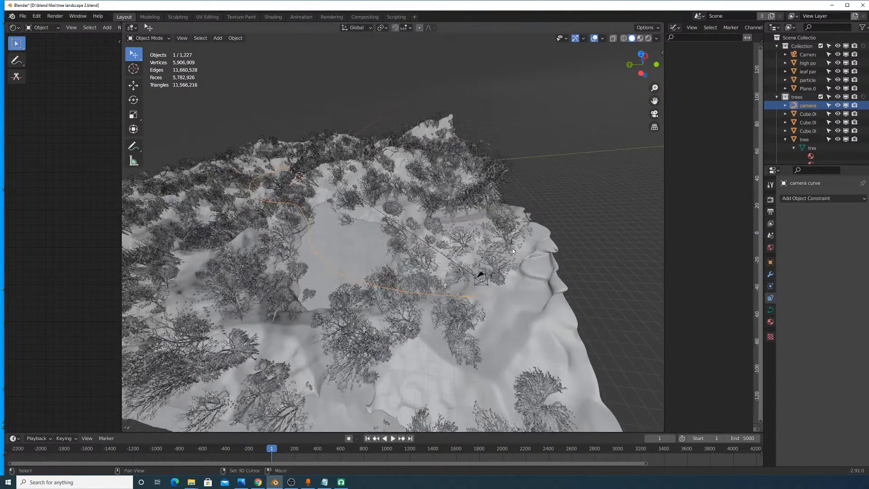
{"action": "left_click", "coordinate": [481, 280]}
{"action": "key", "text": "g"}
{"action": "key", "text": "z"}
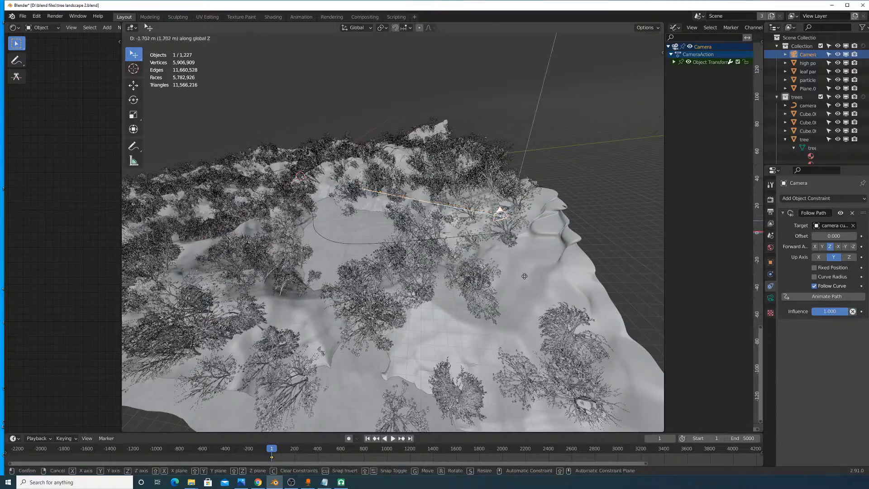
{"action": "left_click", "coordinate": [521, 288]}
{"action": "middle_click_drag", "start_coordinate": [521, 289], "coordinate": [538, 316]}
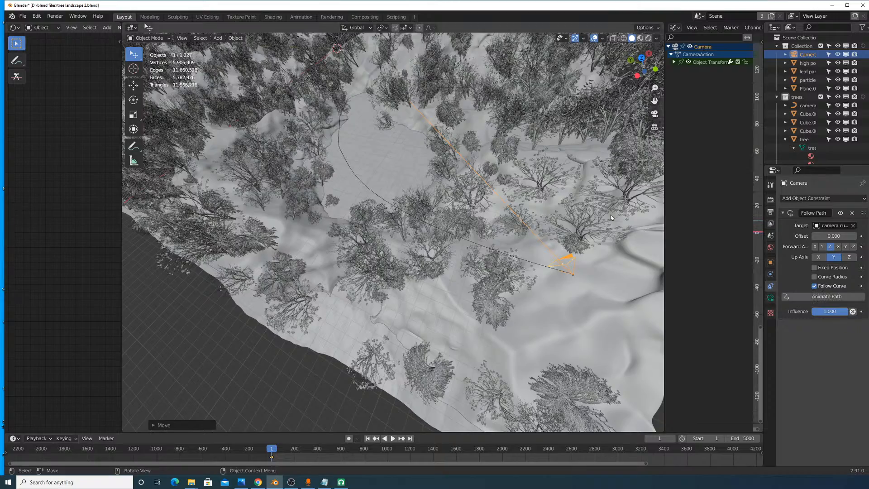
Step: View the scene through the camera and rotate it about the global Z axis
{"action": "middle_click_drag", "start_coordinate": [507, 149], "coordinate": [459, 93]}
{"action": "left_click", "coordinate": [182, 38]}
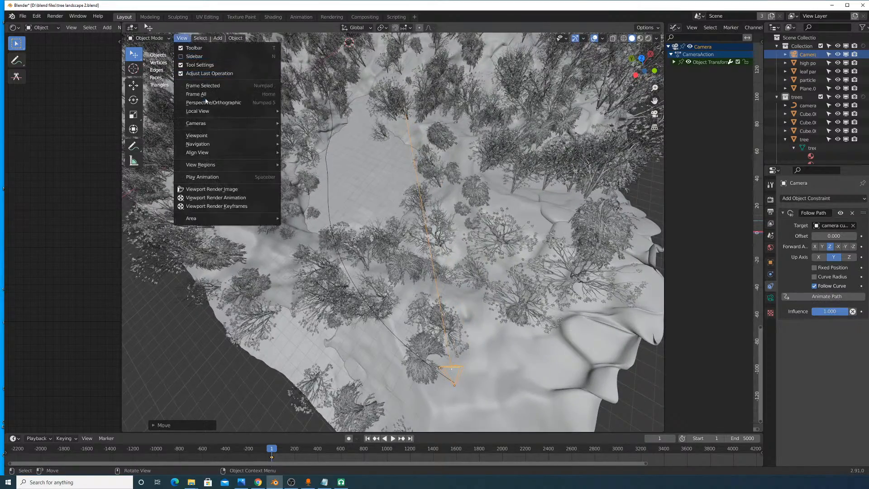
{"action": "left_click", "coordinate": [317, 131]}
{"action": "key", "text": "r"}
{"action": "key", "text": "z"}
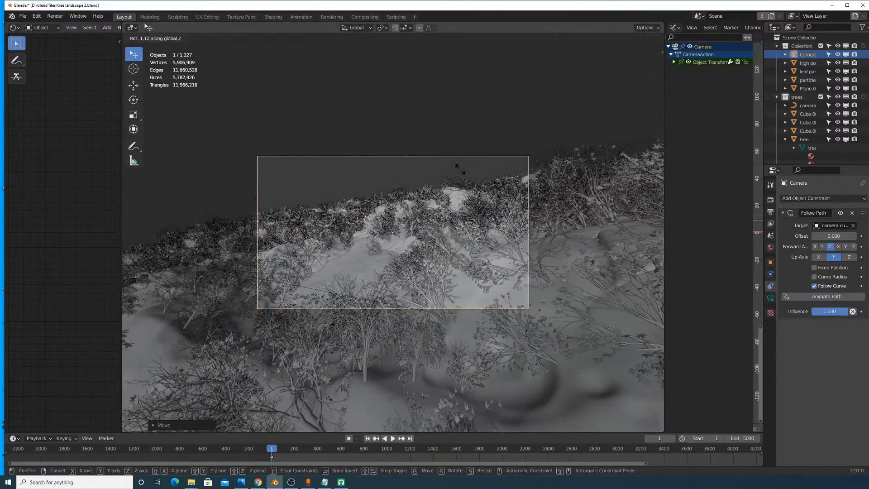
{"action": "left_click", "coordinate": [406, 149]}
Step: Rotate the camera further about the global Z axis from an overhead view of the path's start
{"action": "middle_click_drag", "start_coordinate": [406, 149], "coordinate": [430, 181]}
{"action": "scroll", "coordinate": [428, 200], "scroll_direction": "up", "scroll_amount": 5}
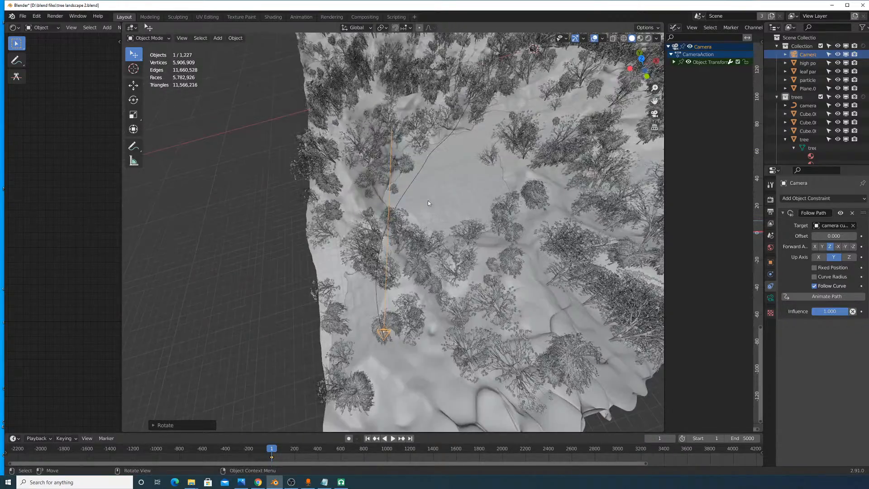
{"action": "scroll", "coordinate": [430, 194], "scroll_direction": "up", "scroll_amount": 3}
{"action": "key", "text": "r"}
{"action": "key", "text": "z"}
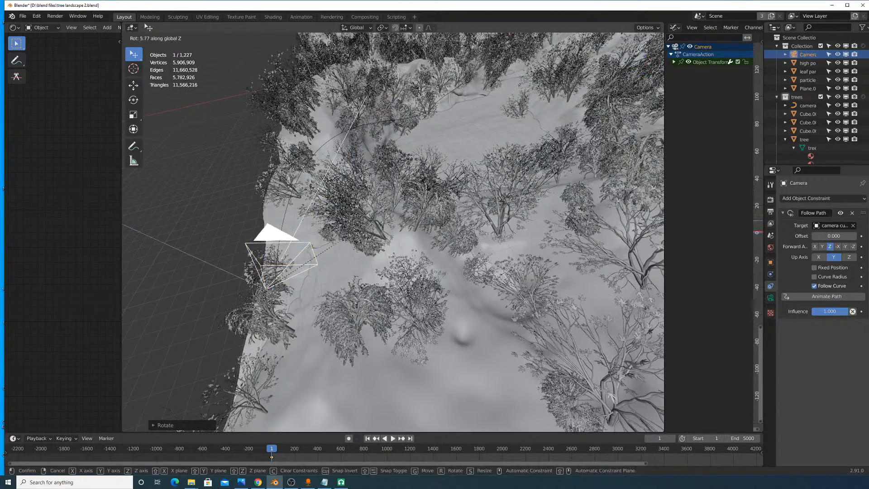
{"action": "left_click", "coordinate": [409, 173]}
Step: Shift the camera near the start of the path and turn it about global Z along the curve
{"action": "middle_click_drag", "start_coordinate": [390, 199], "coordinate": [391, 199]}
{"action": "left_click", "coordinate": [397, 196]}
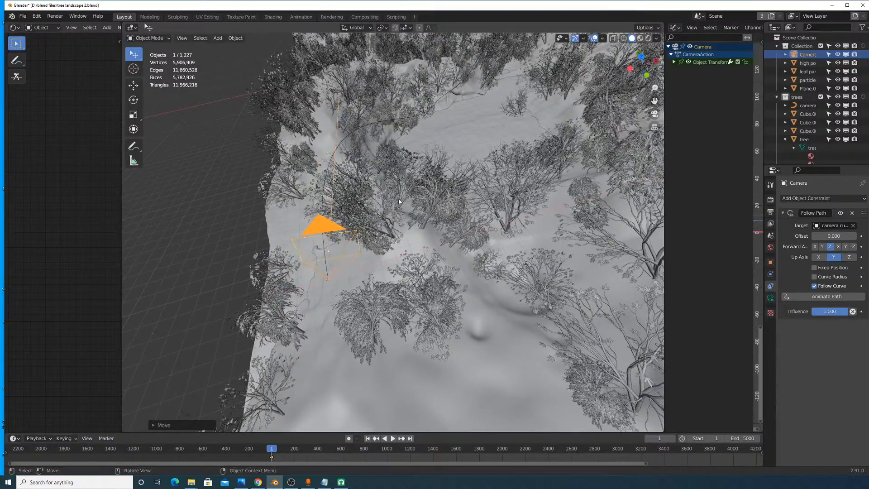
{"action": "key", "text": "r"}
{"action": "key", "text": "z"}
{"action": "left_click", "coordinate": [390, 189]}
Step: Try tilting the camera about the global X axis and turning it about Z
{"action": "middle_click_drag", "start_coordinate": [390, 188], "coordinate": [501, 160]}
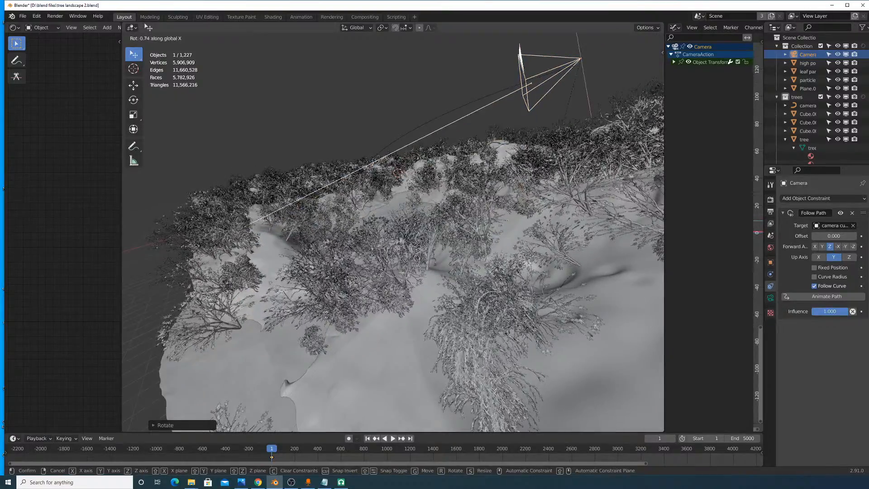
{"action": "middle_click_drag", "start_coordinate": [551, 144], "coordinate": [479, 181]}
{"action": "key", "text": "r"}
{"action": "key", "text": "z"}
{"action": "right_click", "coordinate": [561, 147]}
Step: Play the animation to check the camera's motion along the path and stop at frame 1200
{"action": "key", "text": "space"}
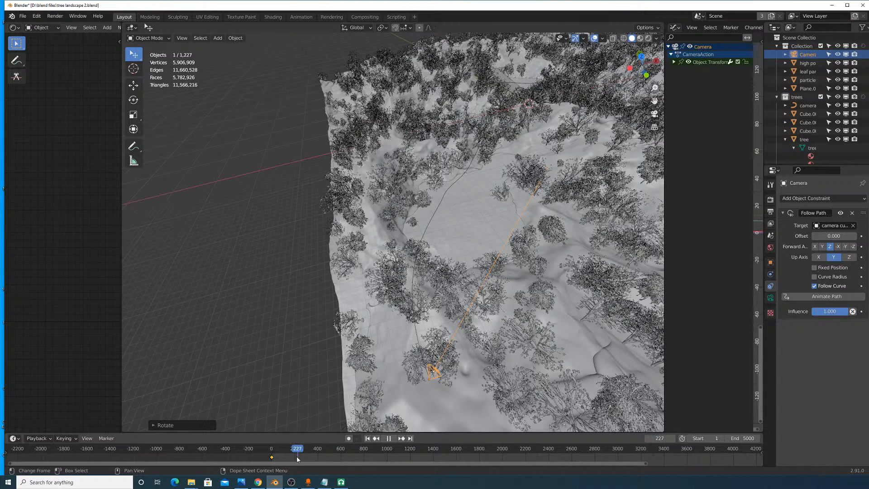
{"action": "left_click", "coordinate": [272, 458]}
{"action": "key", "text": "space"}
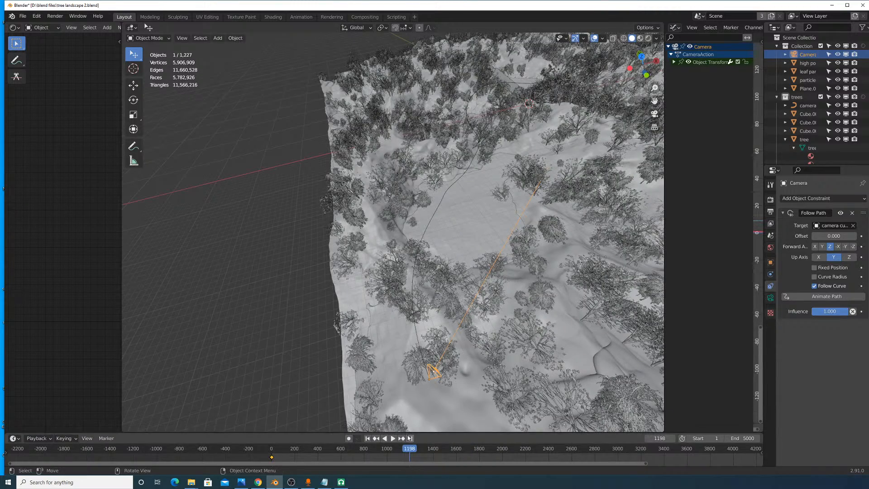
{"action": "key", "text": "Right"}
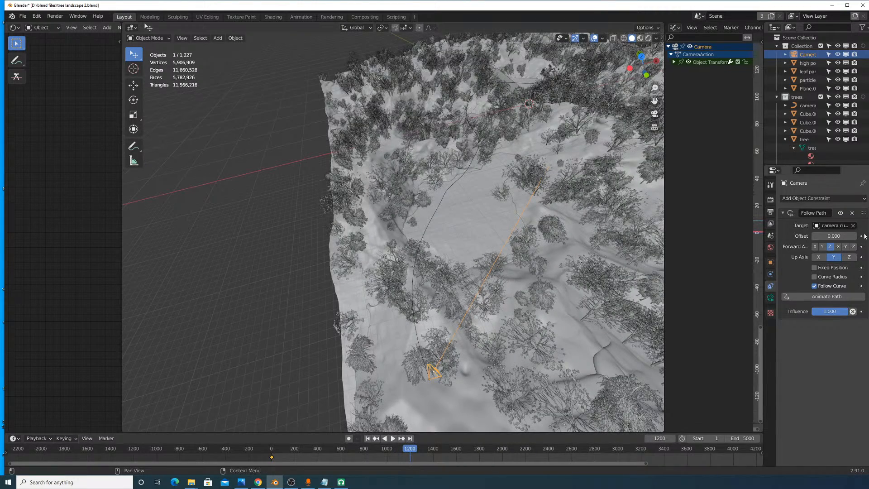
Step: Set the camera's Follow Path offset to -100 at frame 1200 and keyframe the offset
{"action": "left_click_drag", "start_coordinate": [833, 236], "coordinate": [820, 235]}
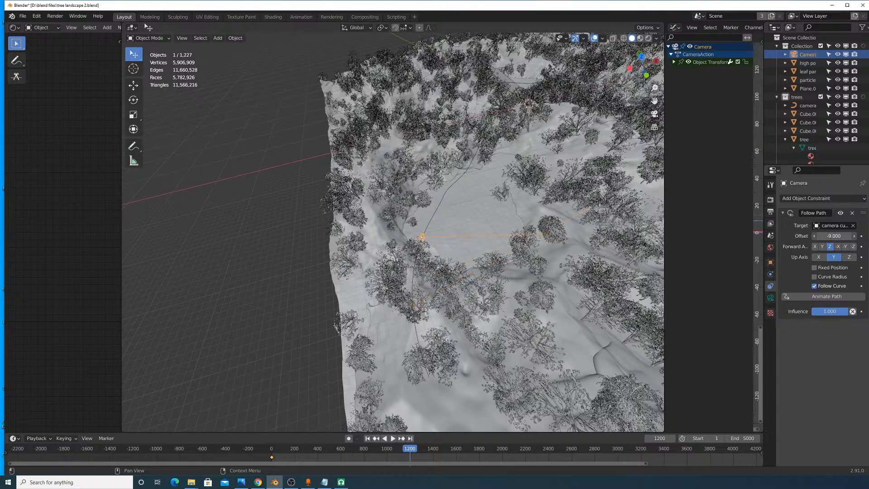
{"action": "left_click_drag", "start_coordinate": [754, 236], "coordinate": [658, 236]}
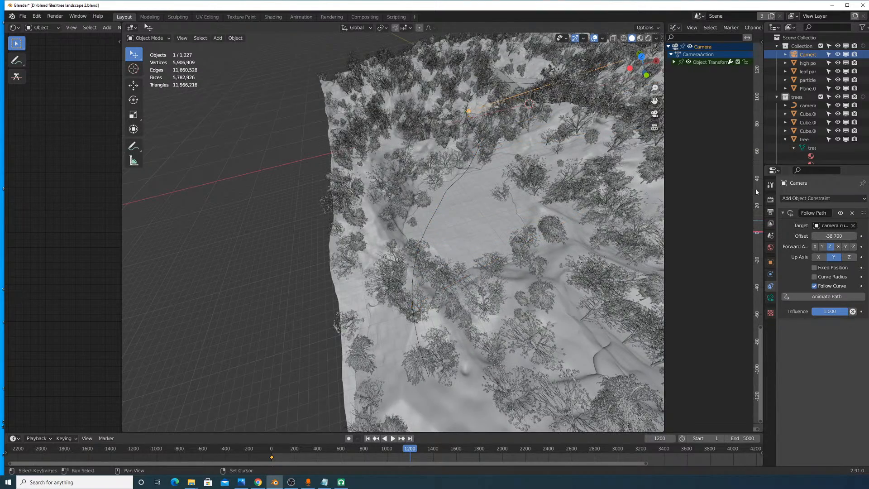
{"action": "middle_click_drag", "start_coordinate": [568, 210], "coordinate": [684, 256], "text": "shift"}
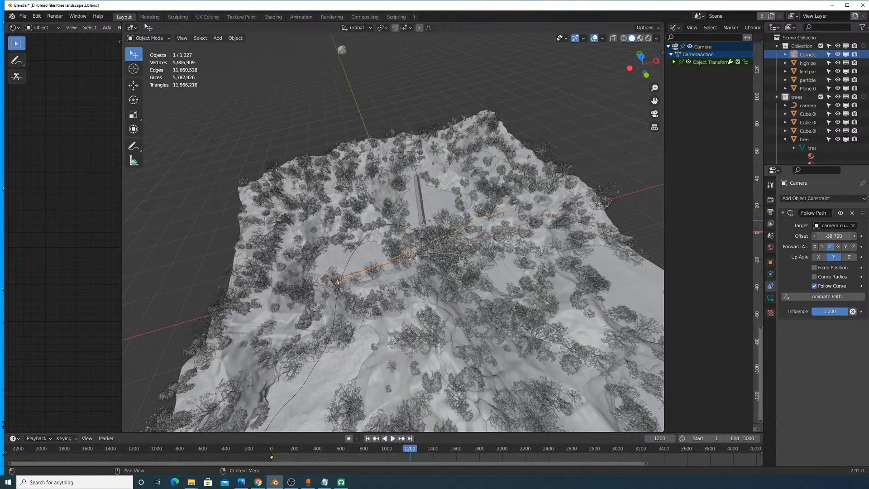
{"action": "left_click_drag", "start_coordinate": [833, 236], "coordinate": [772, 236]}
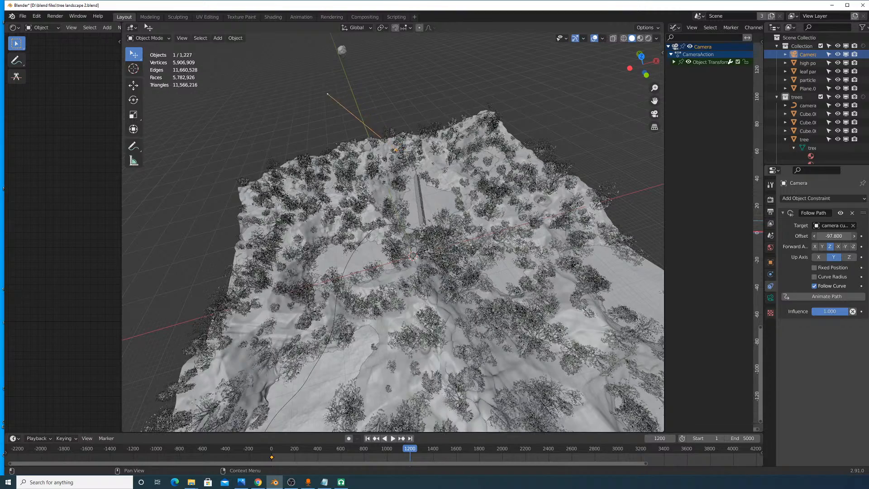
{"action": "left_click_drag", "start_coordinate": [833, 236], "coordinate": [832, 236]}
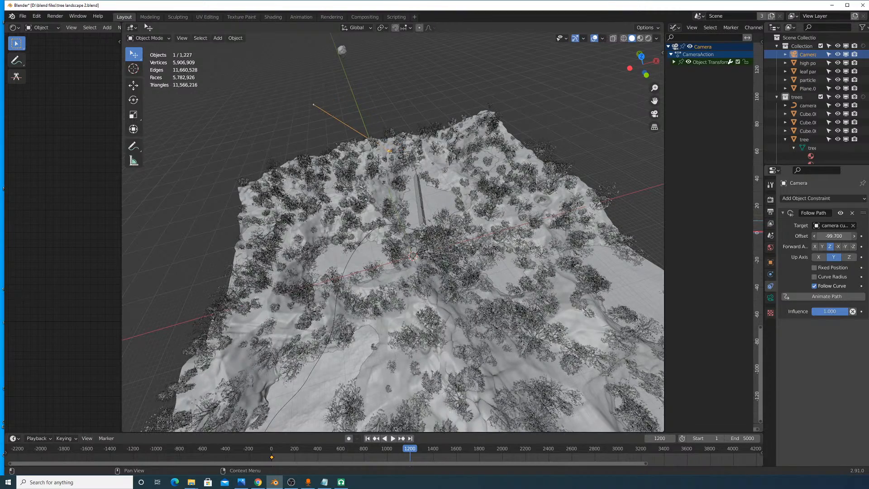
{"action": "left_click", "coordinate": [839, 236]}
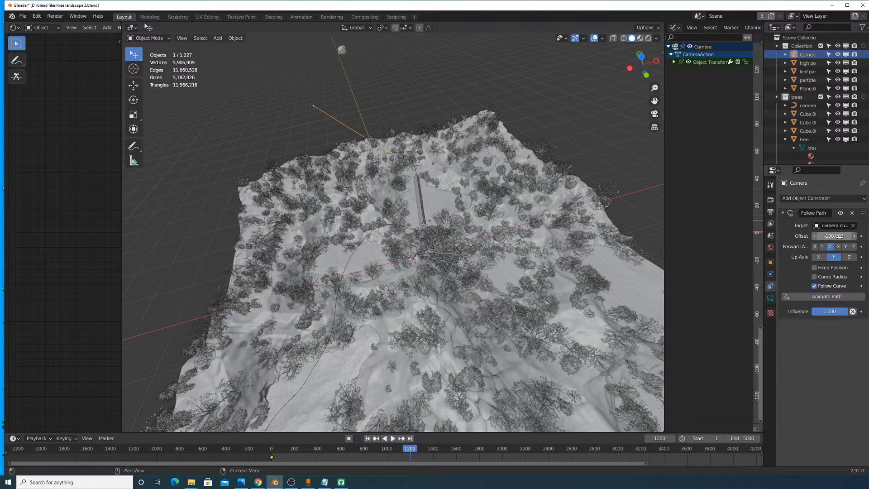
{"action": "key", "text": "i"}
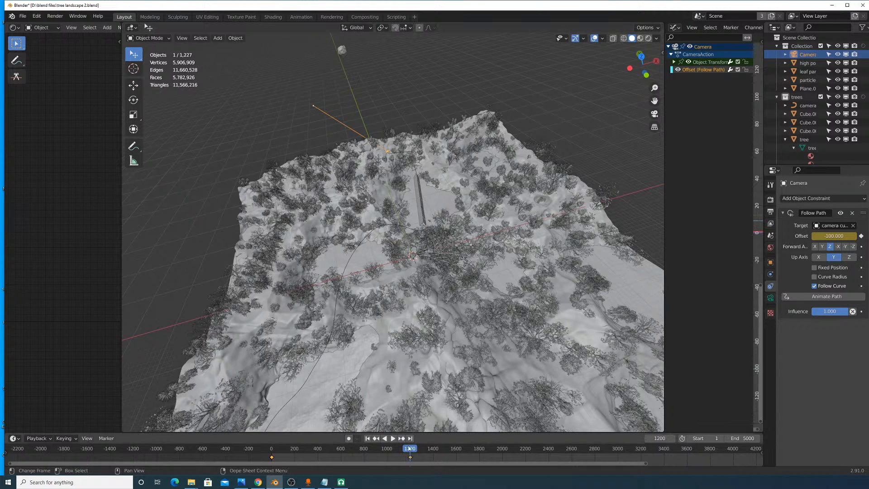
Step: Go back to frame 1, set the Follow Path offset to 0 and keyframe it
{"action": "left_click_drag", "start_coordinate": [409, 450], "coordinate": [391, 454]}
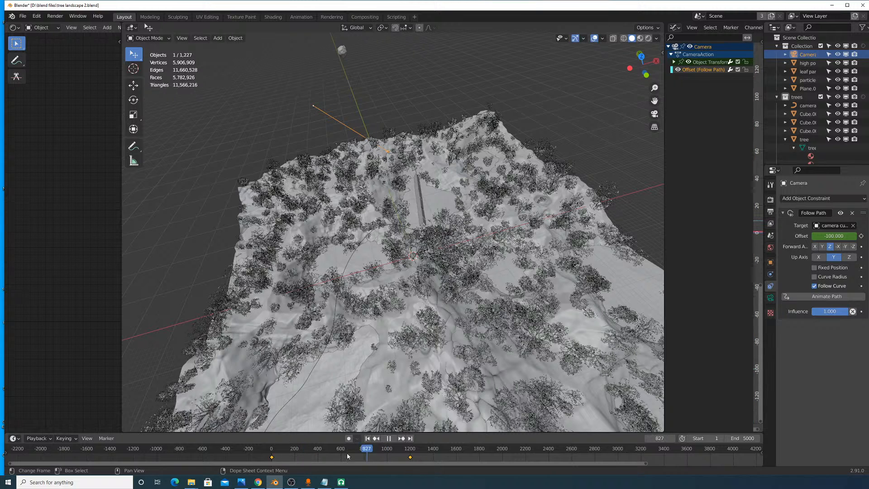
{"action": "left_click_drag", "start_coordinate": [273, 457], "coordinate": [272, 456]}
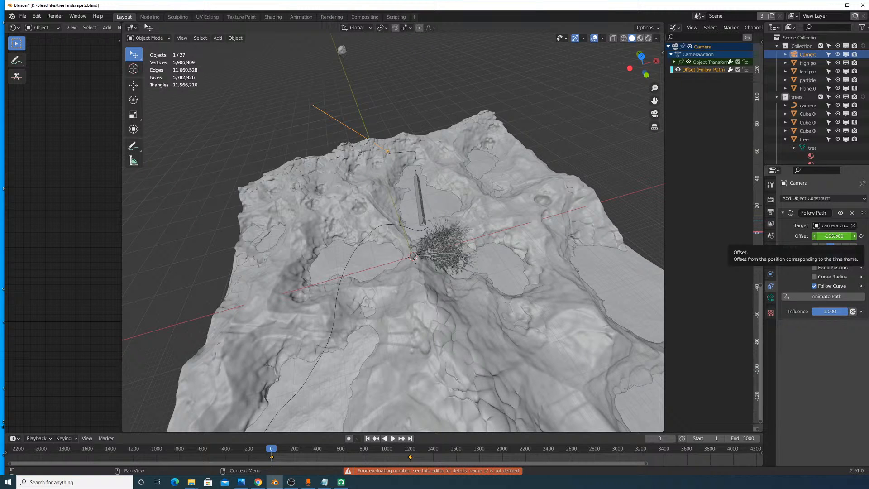
{"action": "key", "text": "Right"}
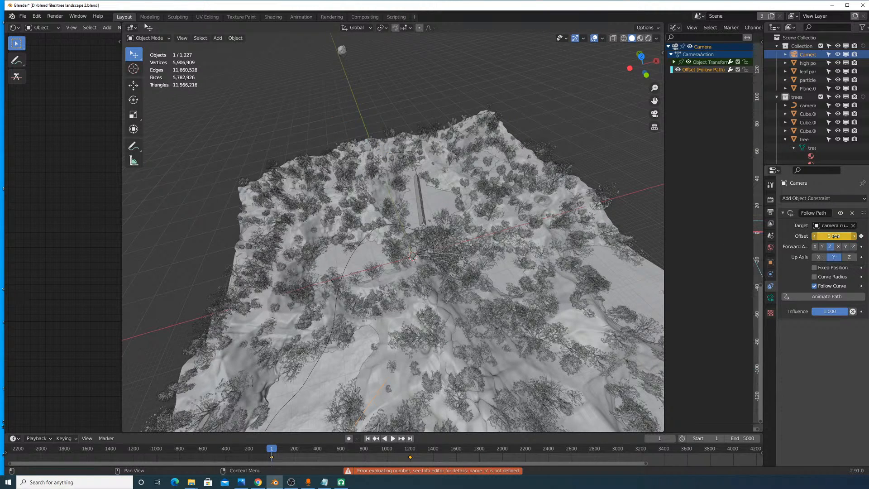
Step: Check the camera's travel along the path up to frame 530 and look through the active camera
{"action": "key", "text": "space"}
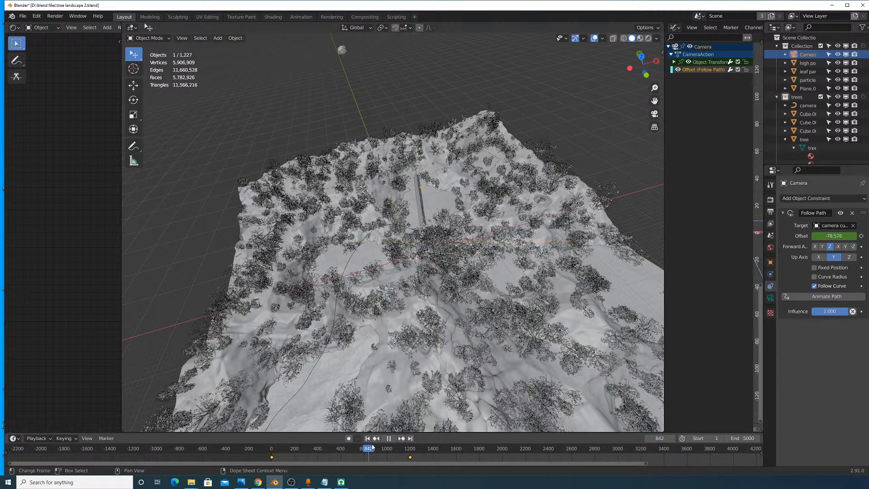
{"action": "left_click_drag", "start_coordinate": [351, 447], "coordinate": [333, 448]}
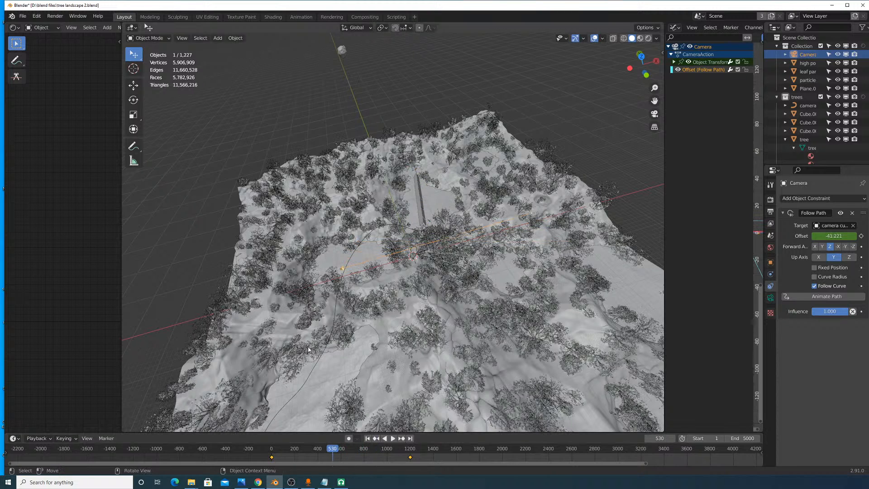
{"action": "left_click", "coordinate": [183, 39]}
{"action": "mouse_move", "coordinate": [216, 127]}
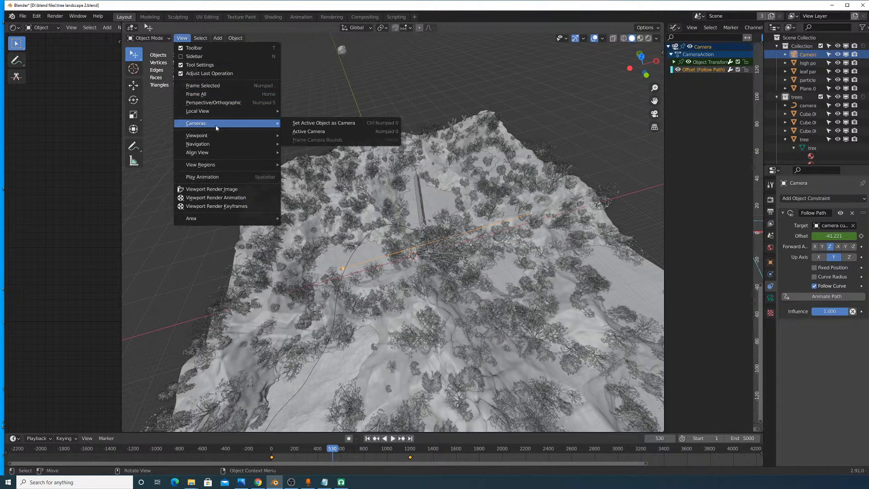
{"action": "left_click", "coordinate": [329, 132]}
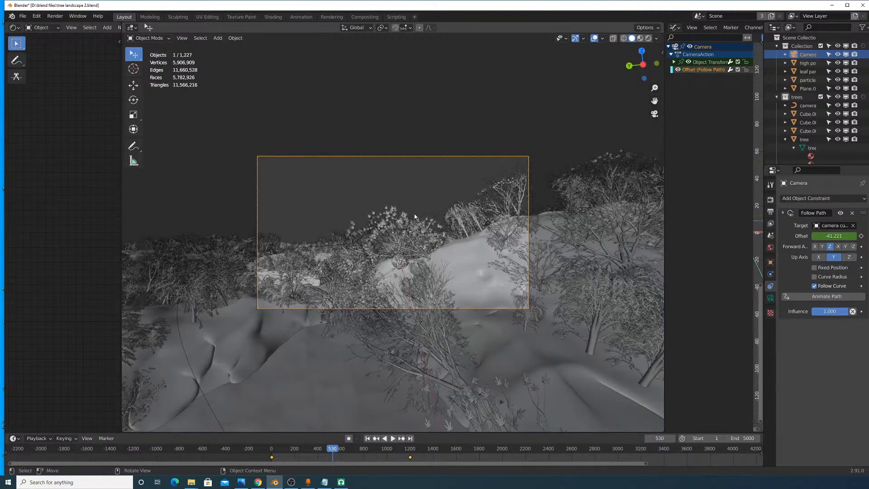
Step: Try turning the camera about the global Z axis at frame 530
{"action": "key", "text": "r"}
{"action": "key", "text": "z"}
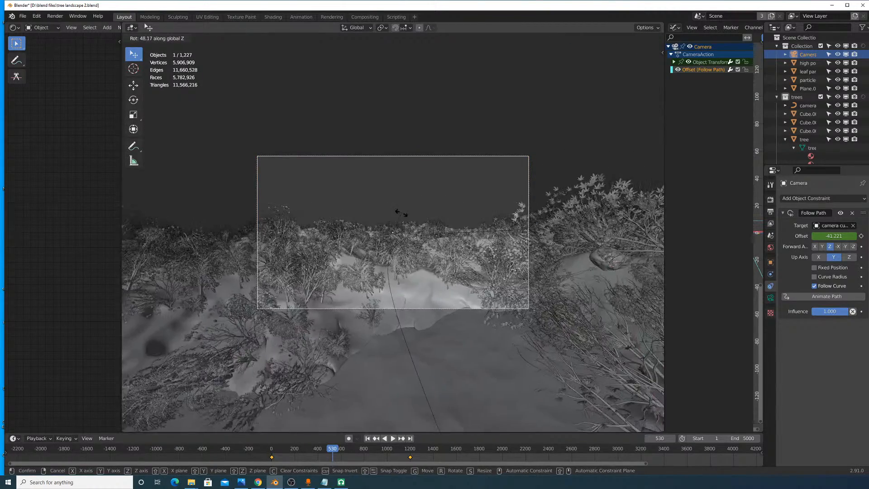
{"action": "left_click", "coordinate": [416, 233]}
Step: Turn the camera about global Z at frame 1 to frame the snowy clearing and keyframe its rotation
{"action": "mouse_move", "coordinate": [273, 450]}
{"action": "left_mouse_down"}
{"action": "mouse_move", "coordinate": [283, 450]}
{"action": "mouse_move", "coordinate": [263, 451]}
{"action": "mouse_move", "coordinate": [379, 438]}
{"action": "mouse_move", "coordinate": [275, 435]}
{"action": "mouse_move", "coordinate": [271, 450]}
{"action": "mouse_move", "coordinate": [297, 449]}
{"action": "mouse_move", "coordinate": [262, 453]}
{"action": "left_mouse_up"}
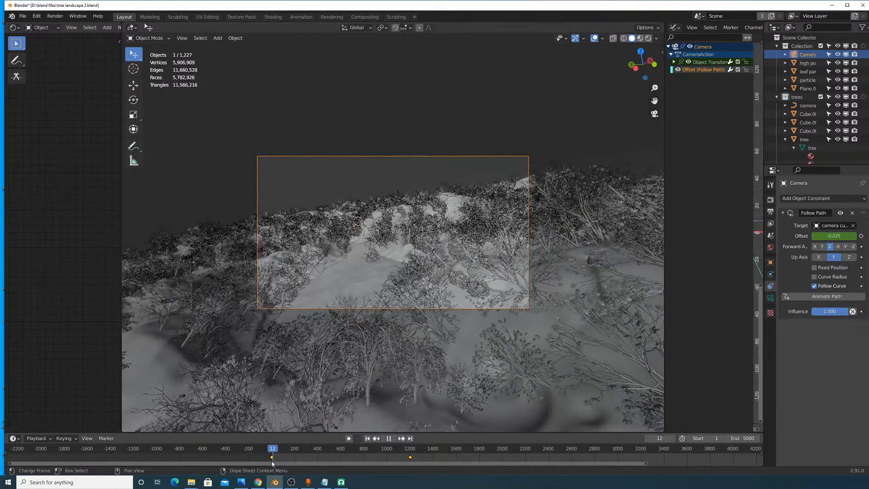
{"action": "left_click", "coordinate": [272, 463]}
{"action": "left_click", "coordinate": [273, 462]}
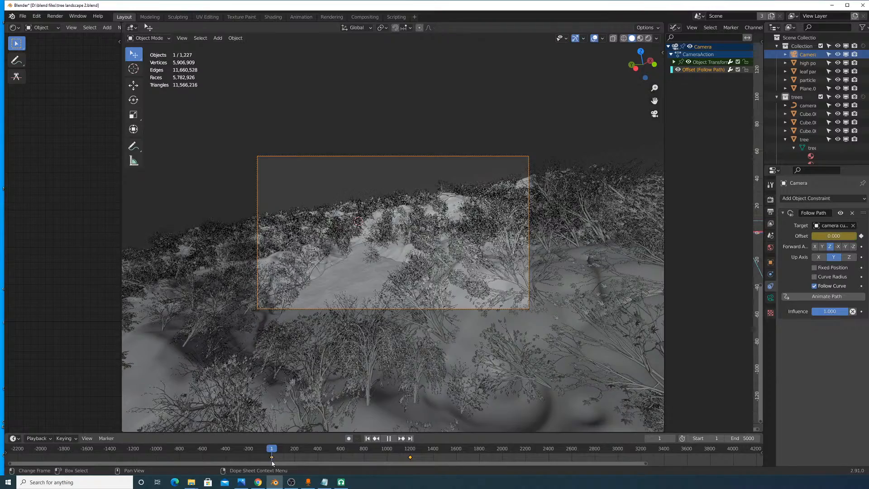
{"action": "key", "text": "r"}
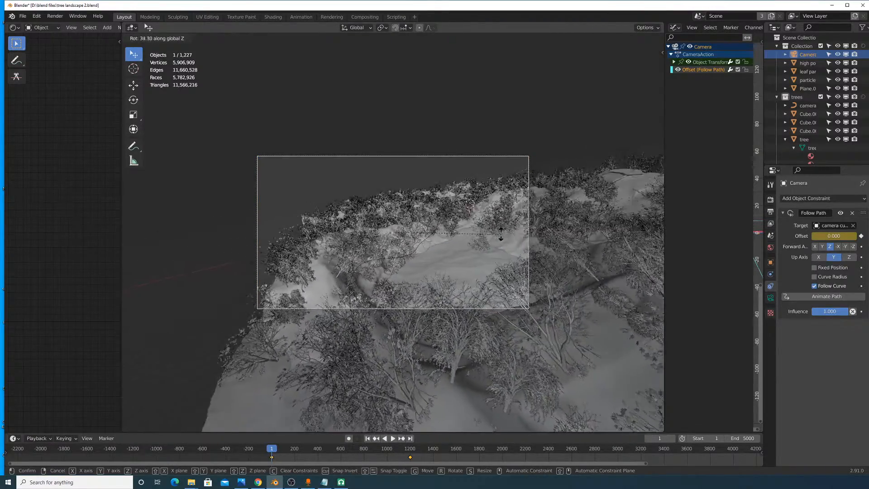
{"action": "left_click", "coordinate": [499, 217]}
{"action": "key", "text": "i"}
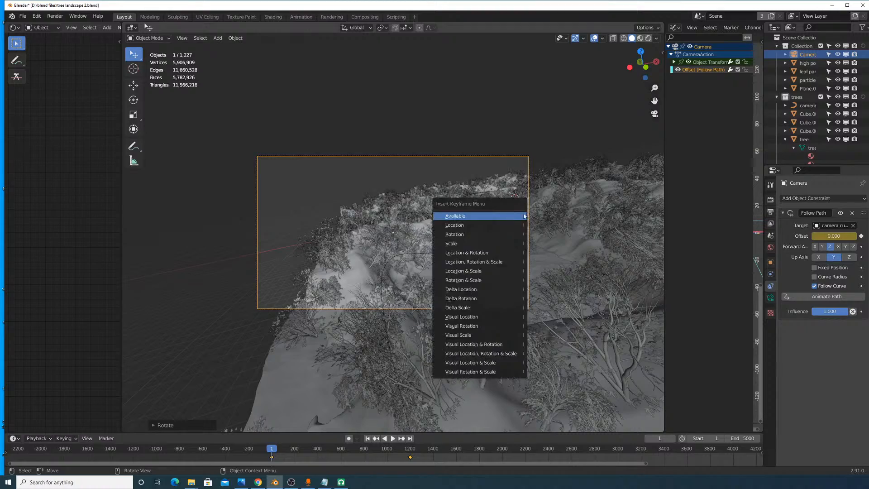
{"action": "left_click", "coordinate": [526, 235]}
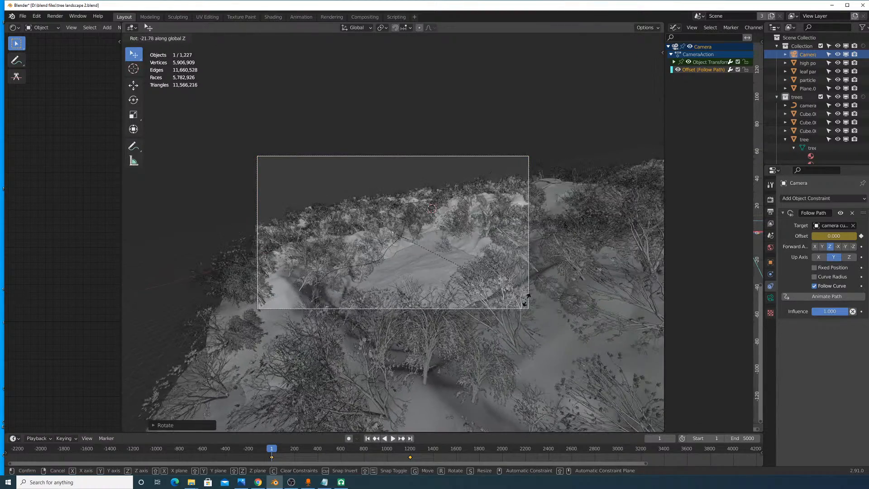
{"action": "left_click", "coordinate": [516, 293]}
{"action": "scroll", "coordinate": [297, 250], "scroll_direction": "up", "scroll_amount": 2}
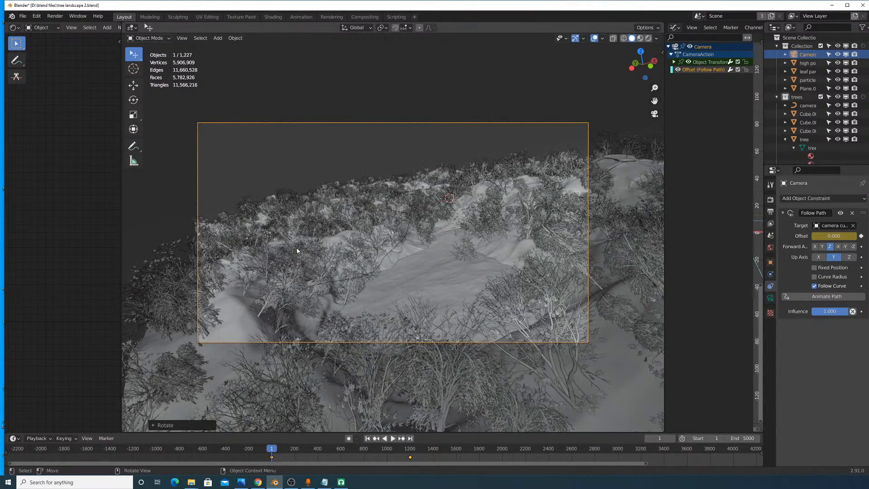
{"action": "key", "text": "i"}
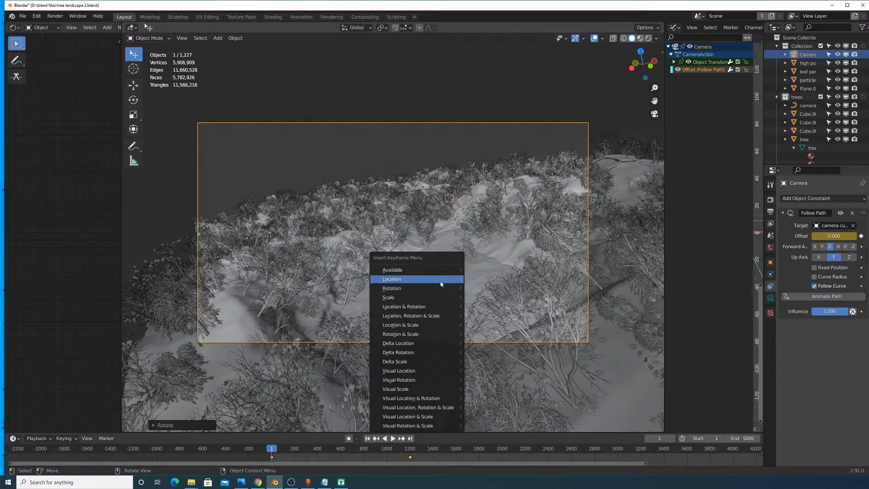
{"action": "left_click", "coordinate": [439, 288]}
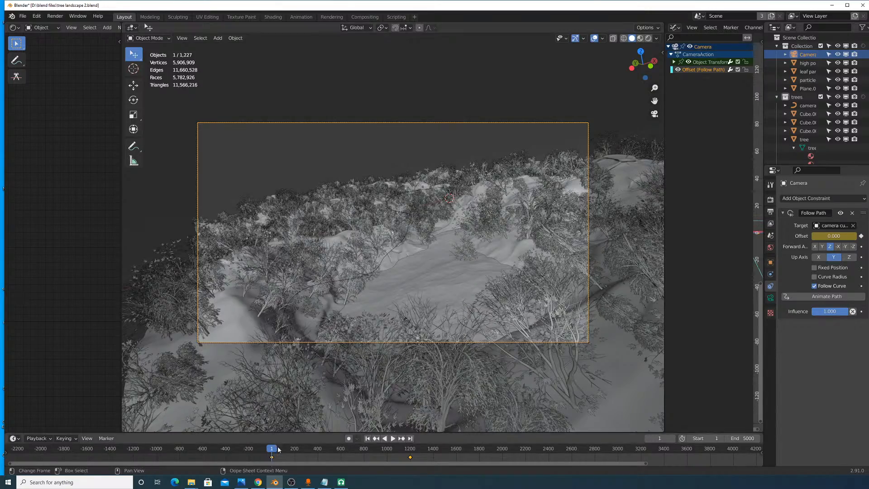
Step: Run through the camera view over the first part of the path and keyframe the camera's rotation near frame 290
{"action": "key", "text": "space"}
{"action": "left_click_drag", "start_coordinate": [280, 448], "coordinate": [314, 456]}
{"action": "key", "text": "space"}
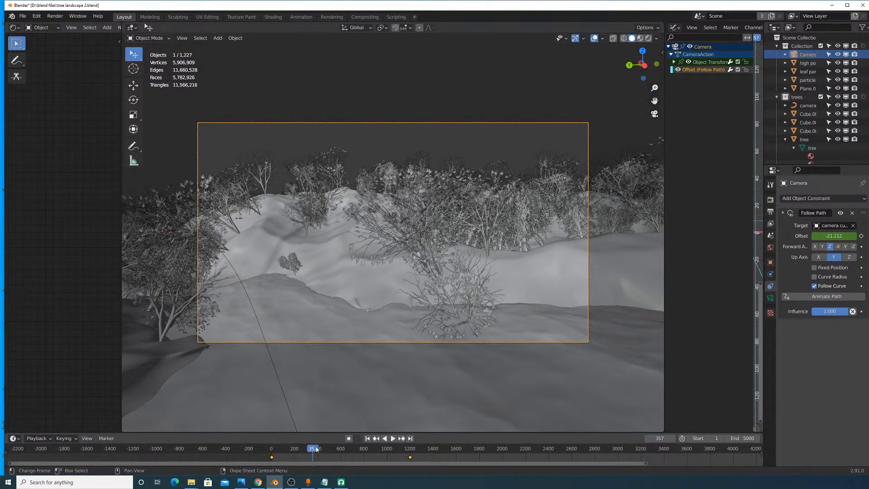
{"action": "mouse_move", "coordinate": [316, 449]}
{"action": "left_mouse_down"}
{"action": "mouse_move", "coordinate": [302, 451]}
{"action": "mouse_move", "coordinate": [319, 449]}
{"action": "left_mouse_up"}
{"action": "key", "text": "i"}
{"action": "left_click", "coordinate": [468, 339]}
Step: Turn the camera about 39° around global Z at frame 416 and keyframe its rotation
{"action": "key", "text": "s"}
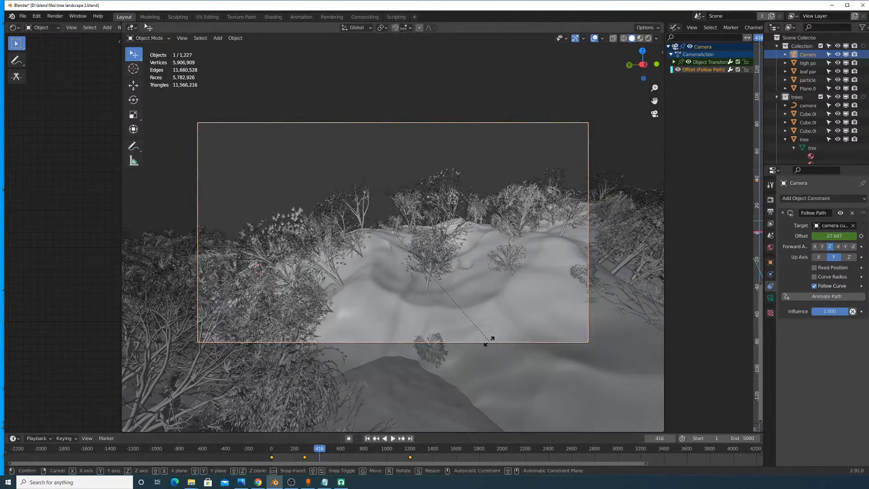
{"action": "key", "text": "r"}
{"action": "key", "text": "z"}
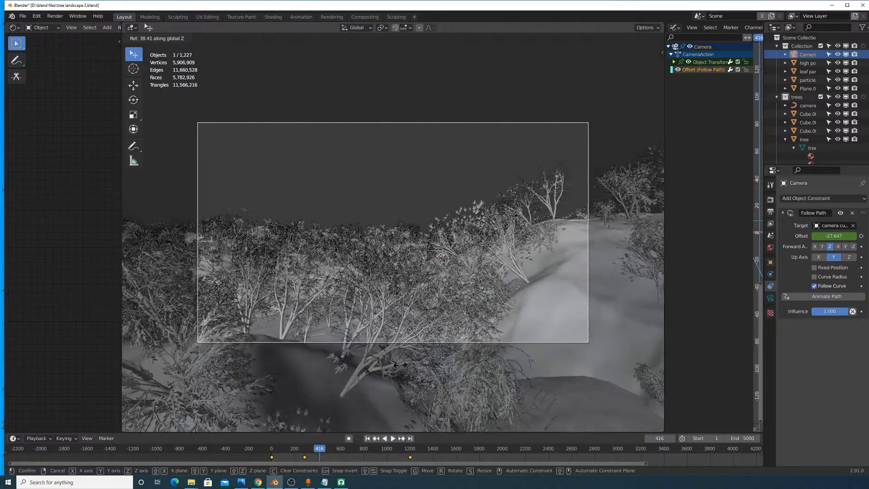
{"action": "left_click", "coordinate": [404, 368]}
{"action": "key", "text": "i"}
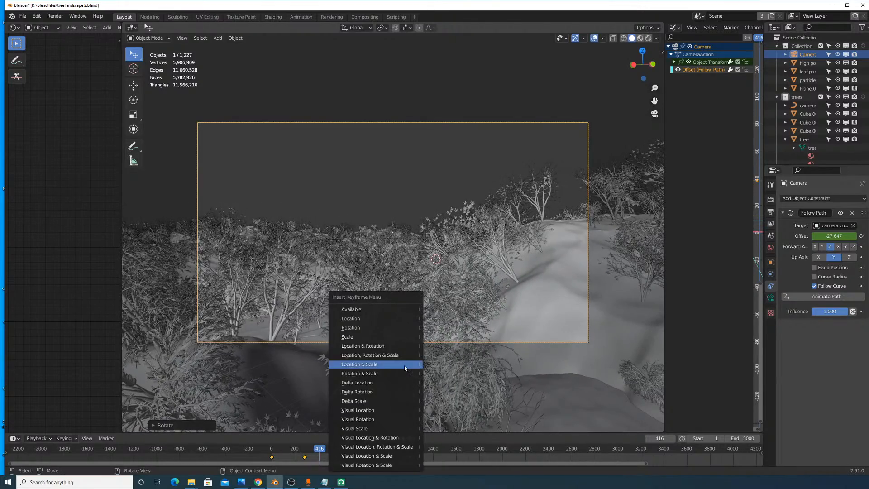
{"action": "left_click", "coordinate": [395, 332]}
Step: Advance to frame 577, rotate the camera to face along the path and keyframe its rotation
{"action": "key", "text": "space"}
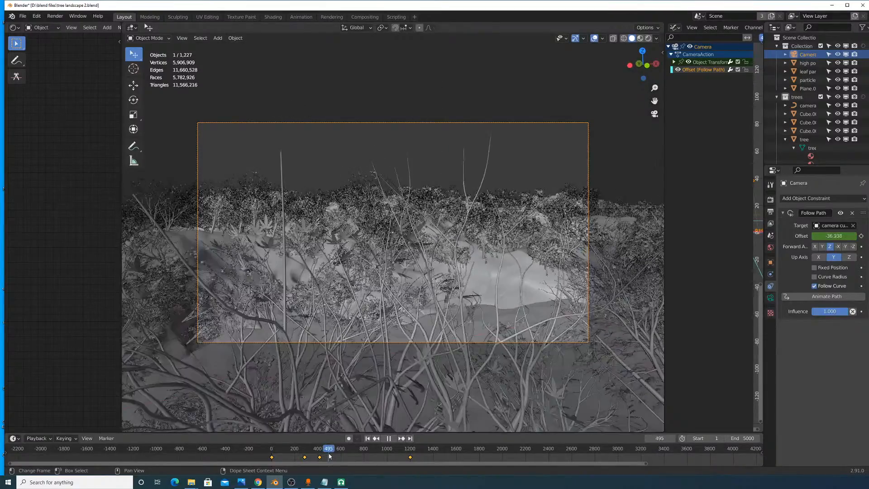
{"action": "left_click", "coordinate": [331, 454]}
{"action": "left_click_drag", "start_coordinate": [331, 455], "coordinate": [338, 457]}
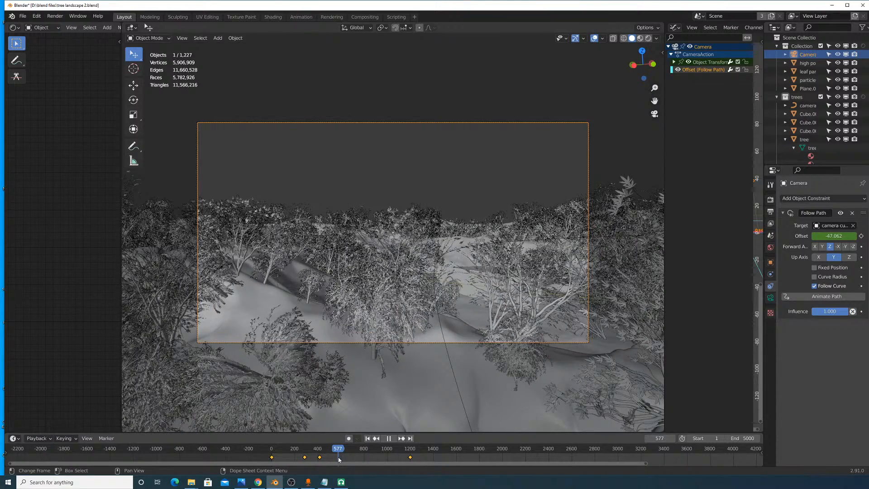
{"action": "key", "text": "r"}
{"action": "left_click", "coordinate": [509, 344]}
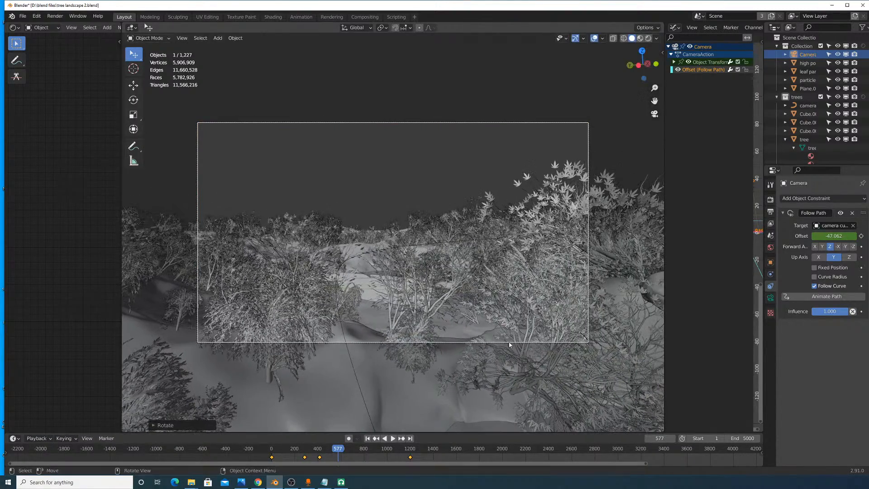
{"action": "key", "text": "i"}
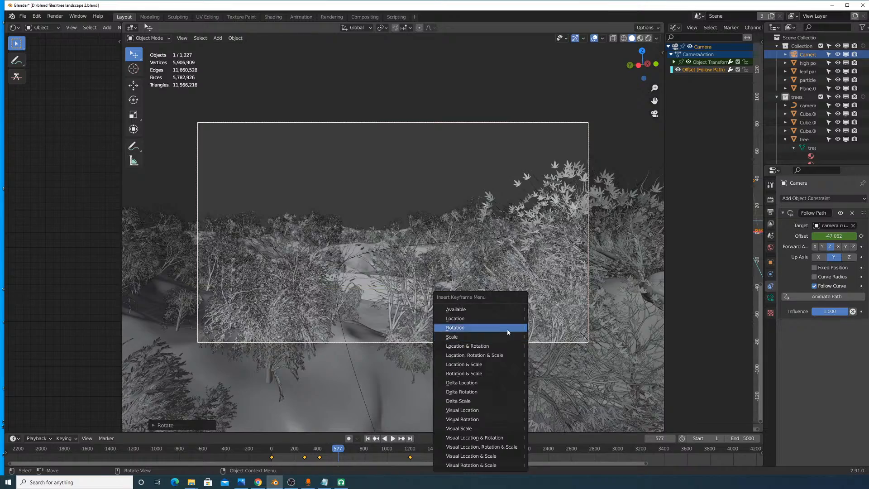
{"action": "left_click", "coordinate": [508, 329]}
Step: Try tilting the camera about the global X axis at frame 577
{"action": "key", "text": "r"}
{"action": "key", "text": "x"}
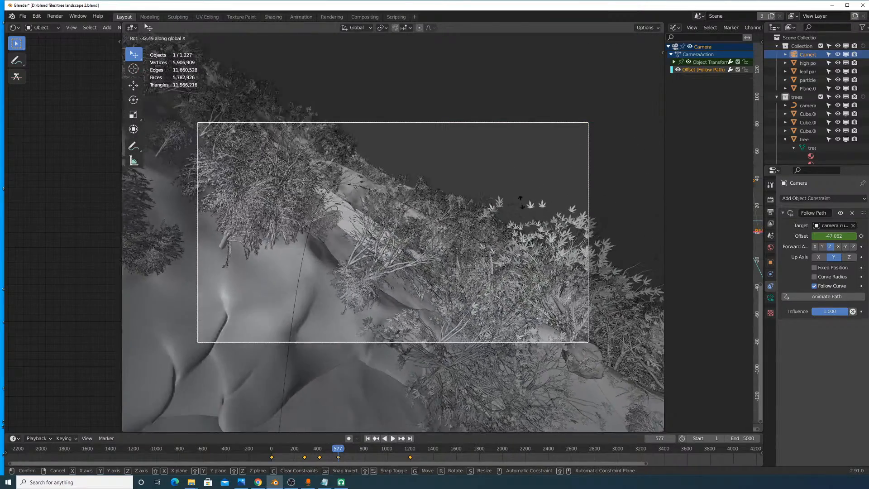
{"action": "left_click", "coordinate": [526, 228]}
Step: Play the camera view from frame 642 to 674 and examine the tree branches in front of the camera up close
{"action": "mouse_move", "coordinate": [338, 449]}
{"action": "left_mouse_down"}
{"action": "mouse_move", "coordinate": [356, 457]}
{"action": "mouse_move", "coordinate": [346, 457]}
{"action": "left_mouse_up"}
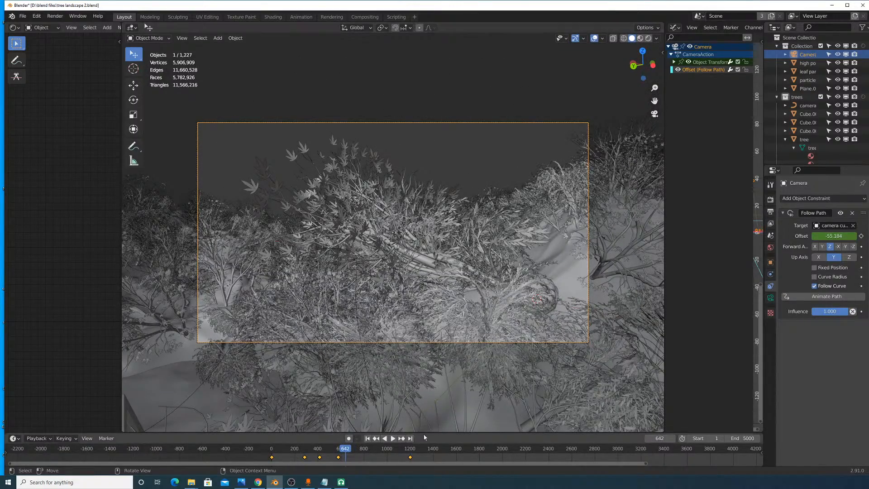
{"action": "left_click", "coordinate": [393, 438]}
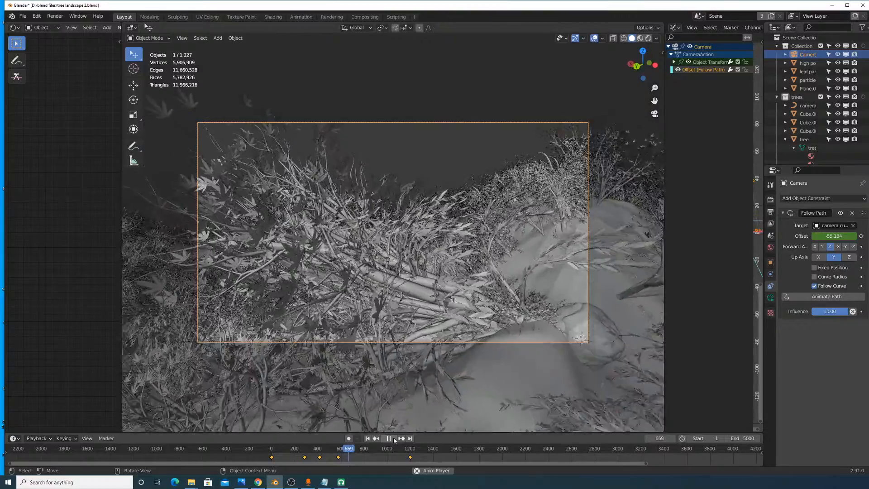
{"action": "scroll", "coordinate": [372, 368], "scroll_direction": "up", "scroll_amount": 3}
{"action": "middle_click_drag", "start_coordinate": [366, 357], "coordinate": [473, 266], "text": "shift"}
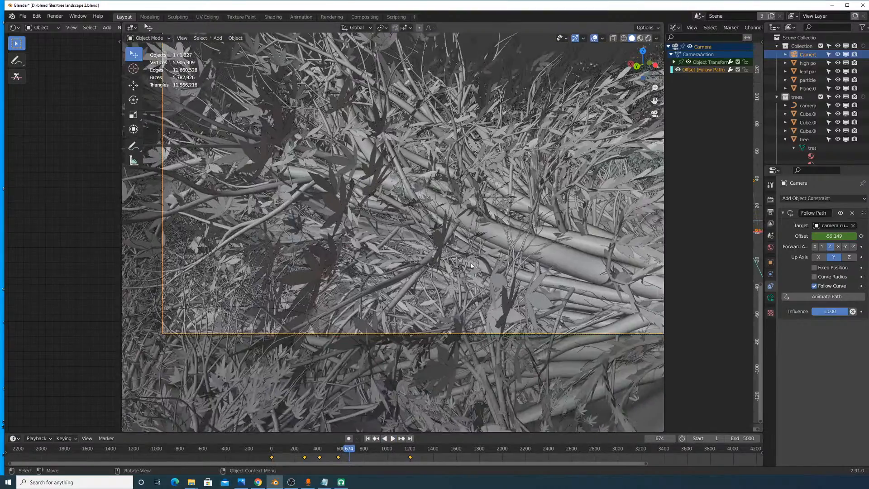
Step: Rotate the camera about 21° around global Z at frame 674 and keyframe its rotation
{"action": "scroll", "coordinate": [474, 265], "scroll_direction": "down", "scroll_amount": 1}
{"action": "key", "text": "r"}
{"action": "key", "text": "z"}
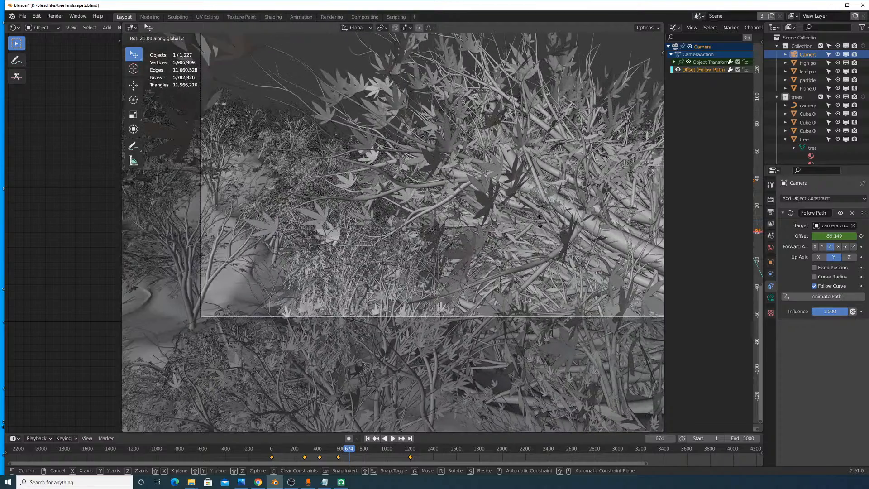
{"action": "left_click", "coordinate": [539, 221]}
{"action": "key", "text": "i"}
{"action": "left_click", "coordinate": [540, 222]}
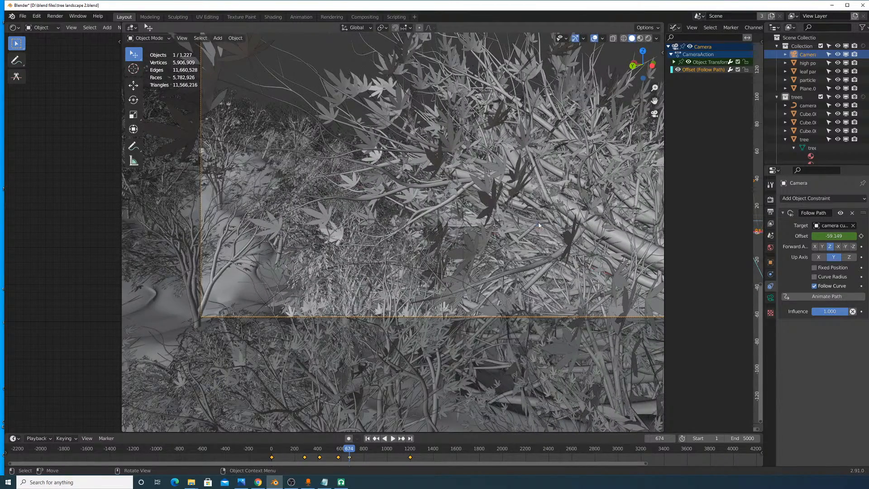
Step: Advance to frame 684, rotate the camera about 46° around global Z to clear the branches and keyframe its rotation
{"action": "key", "text": "Right"}
{"action": "key", "text": "Right"}
{"action": "key", "text": "Right"}
{"action": "key", "text": "Right"}
{"action": "key", "text": "Right"}
{"action": "key", "text": "Right"}
{"action": "key", "text": "Right"}
{"action": "key", "text": "Right"}
{"action": "key", "text": "Right"}
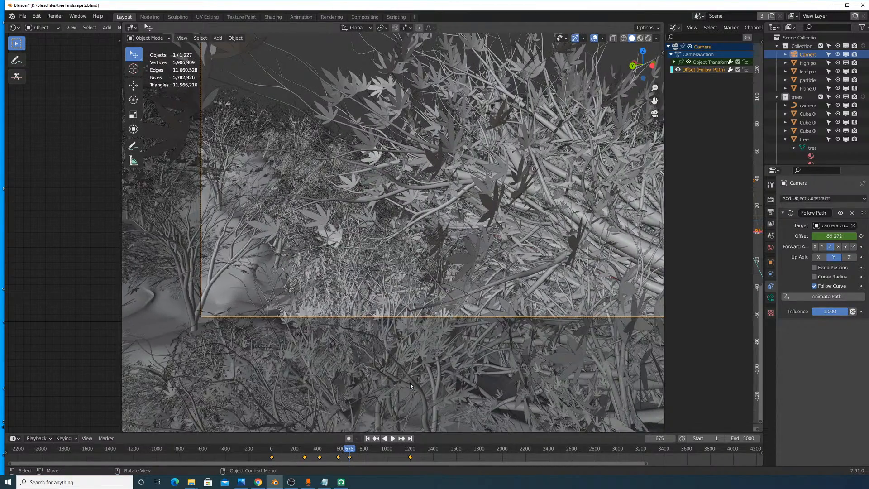
{"action": "key", "text": "Right"}
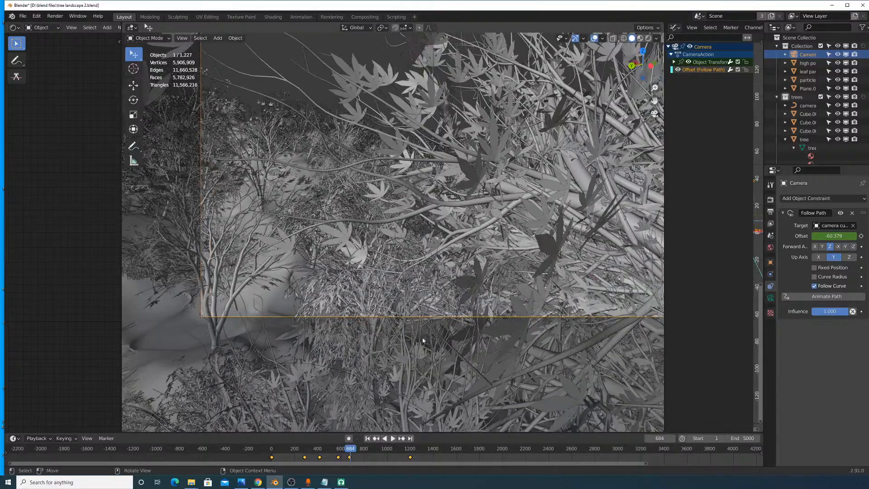
{"action": "key", "text": "r"}
{"action": "key", "text": "z"}
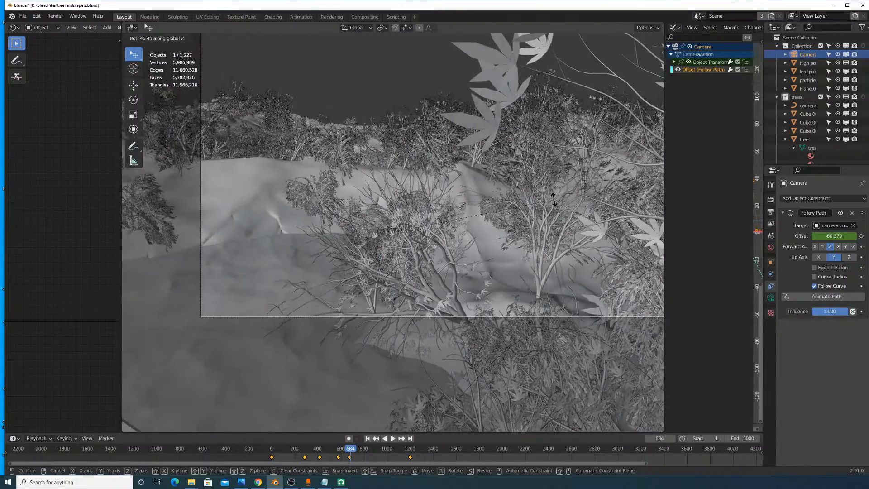
{"action": "left_click", "coordinate": [554, 197]}
{"action": "key", "text": "i"}
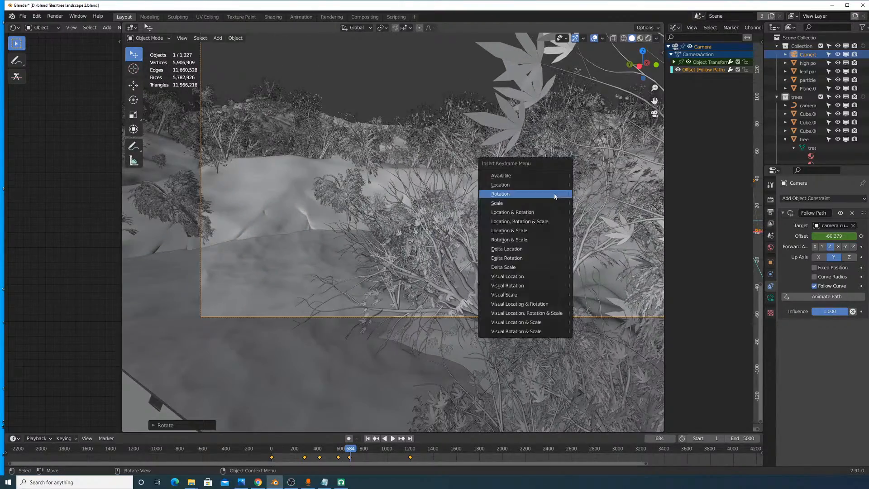
{"action": "left_click", "coordinate": [554, 194]}
Step: Play the camera animation from about frame 583 to 708 and examine the turn past the trees
{"action": "left_click", "coordinate": [339, 450]}
{"action": "key", "text": "space"}
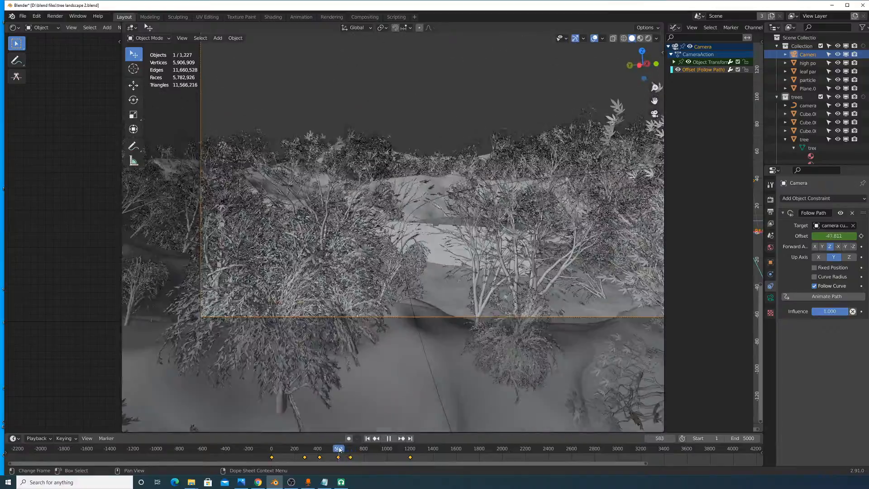
{"action": "left_click", "coordinate": [392, 440]}
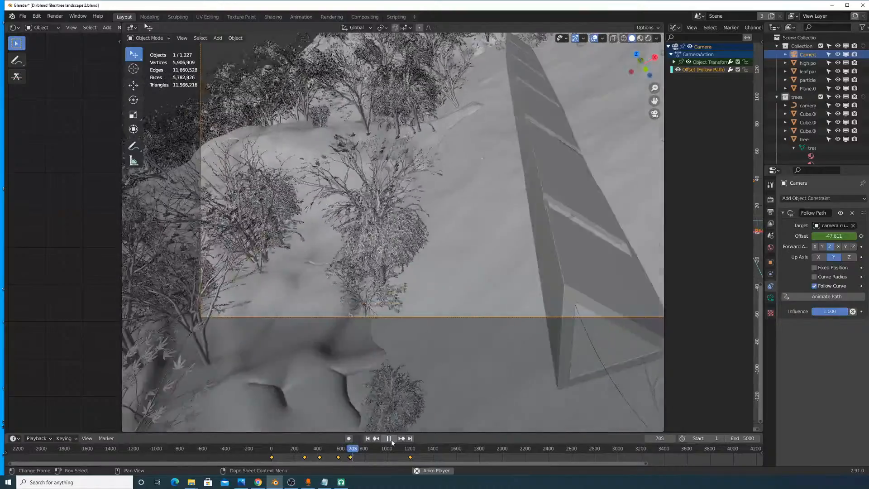
{"action": "left_click", "coordinate": [389, 439]}
Step: Shift the rotation keyframe at frame 684 to about frame 703 and replay the camera move
{"action": "scroll", "coordinate": [325, 457], "scroll_direction": "up", "scroll_amount": 5}
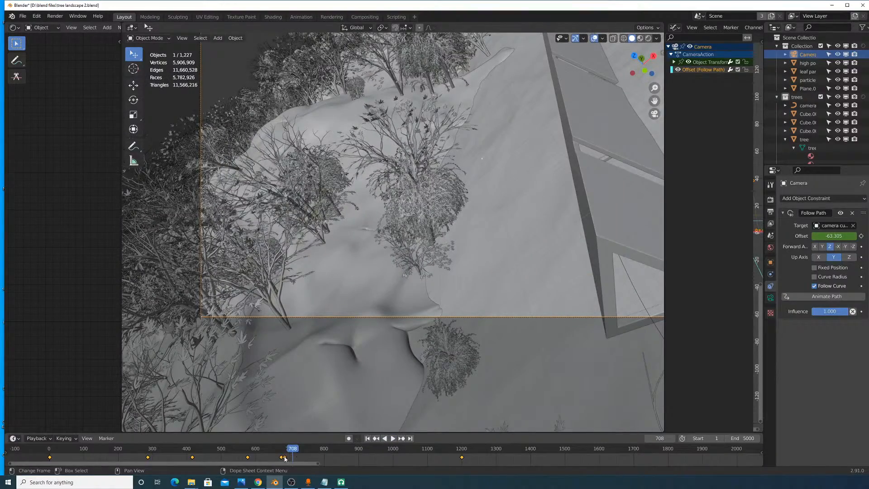
{"action": "left_click_drag", "start_coordinate": [284, 458], "coordinate": [292, 456]}
{"action": "left_click_drag", "start_coordinate": [295, 450], "coordinate": [273, 452]}
{"action": "left_click", "coordinate": [392, 438]}
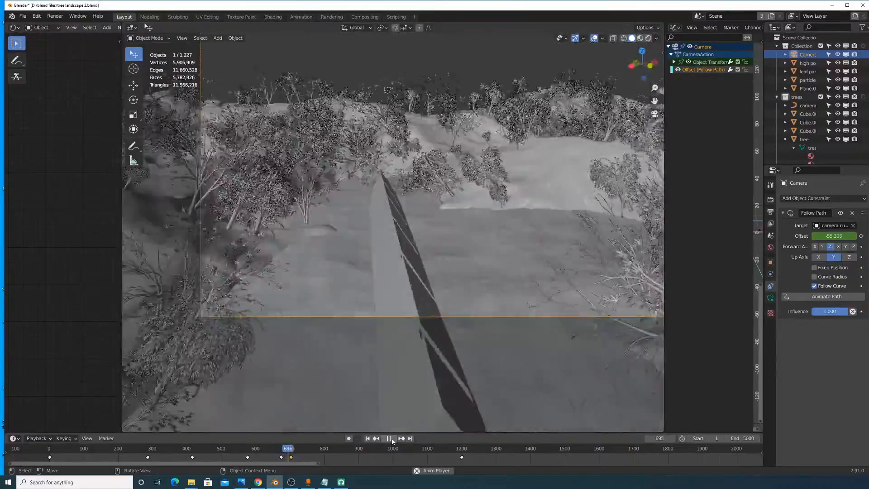
{"action": "left_click", "coordinate": [392, 438]}
{"action": "left_click", "coordinate": [392, 440]}
{"action": "left_click_drag", "start_coordinate": [292, 453], "coordinate": [271, 454]}
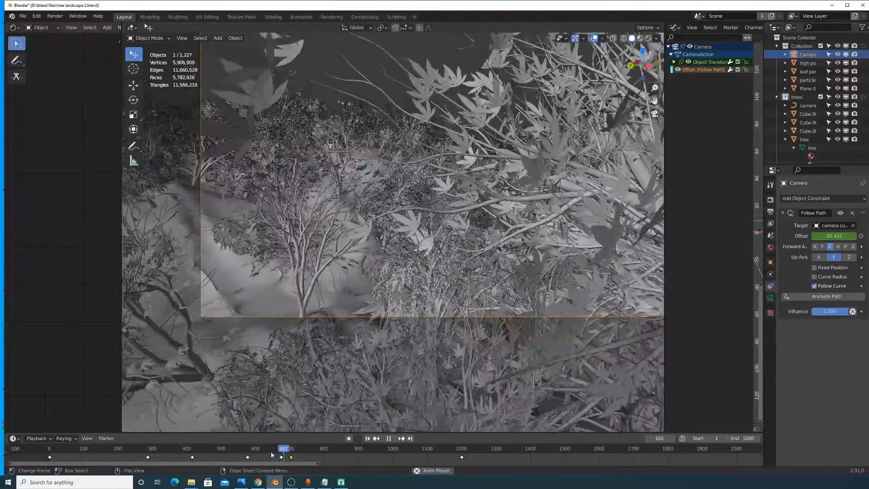
{"action": "key", "text": "space"}
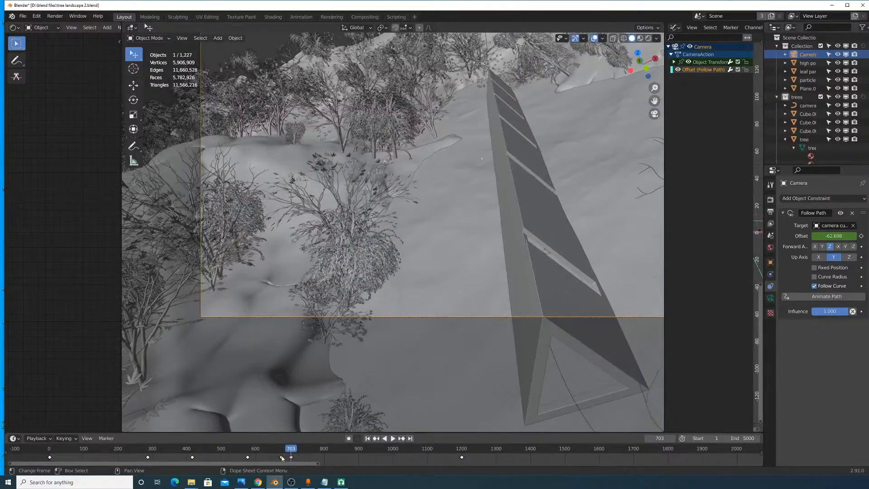
Step: Shift the rotation keyframe at frame 674 back to about frame 650 and play the animation from frame 609
{"action": "left_click_drag", "start_coordinate": [281, 457], "coordinate": [258, 448]}
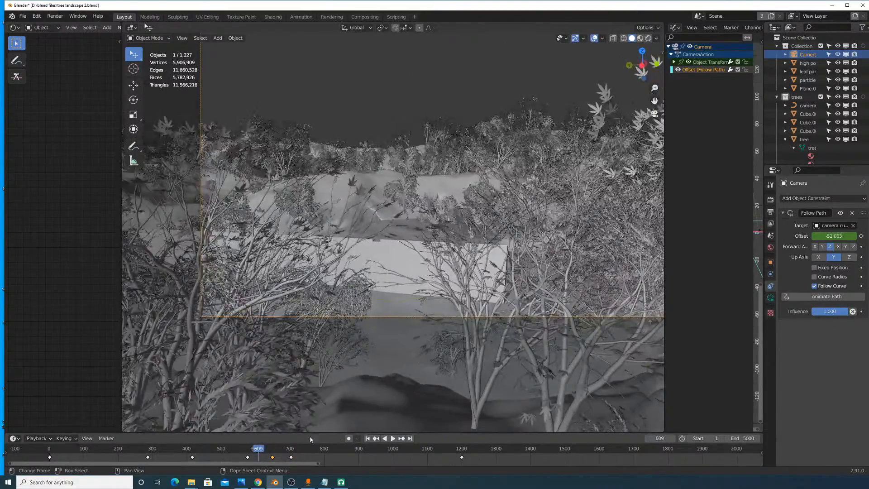
{"action": "left_click", "coordinate": [392, 439]}
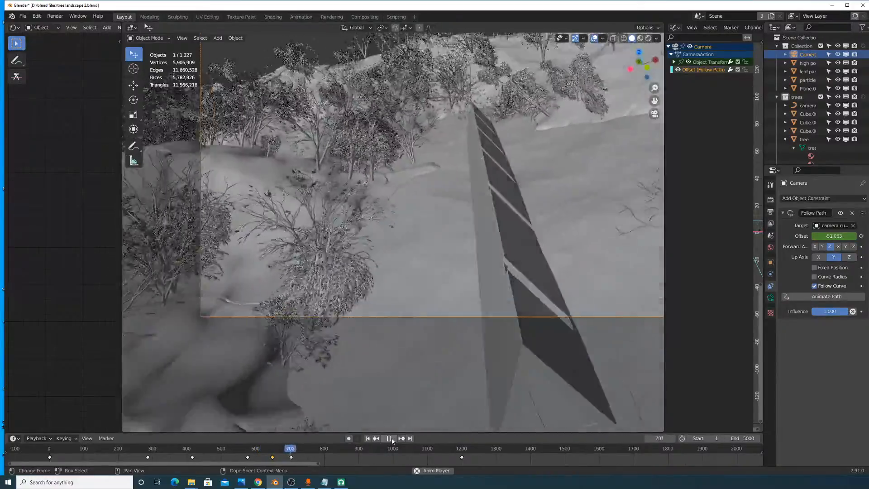
{"action": "left_click", "coordinate": [390, 439]}
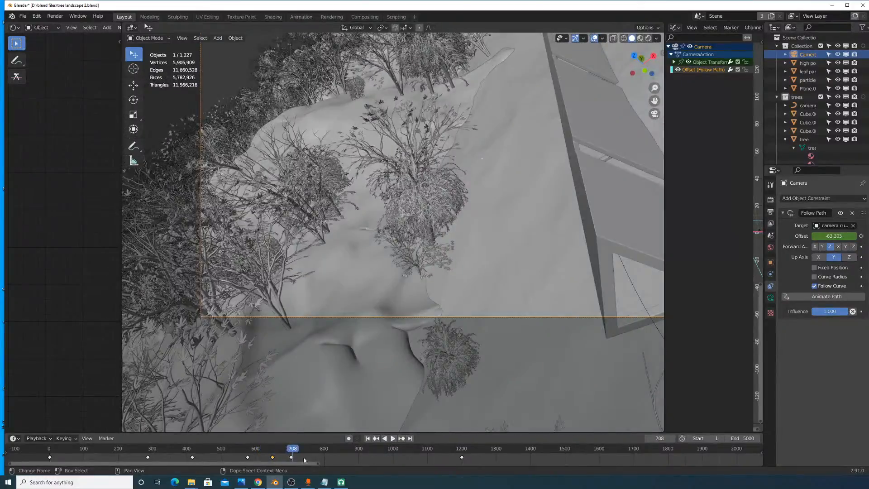
Step: Try the rotation keyframe near frame 703 at about frame 770, then delete that keyframe
{"action": "left_click_drag", "start_coordinate": [293, 461], "coordinate": [324, 457]}
{"action": "key", "text": "x"}
{"action": "left_click", "coordinate": [324, 457]}
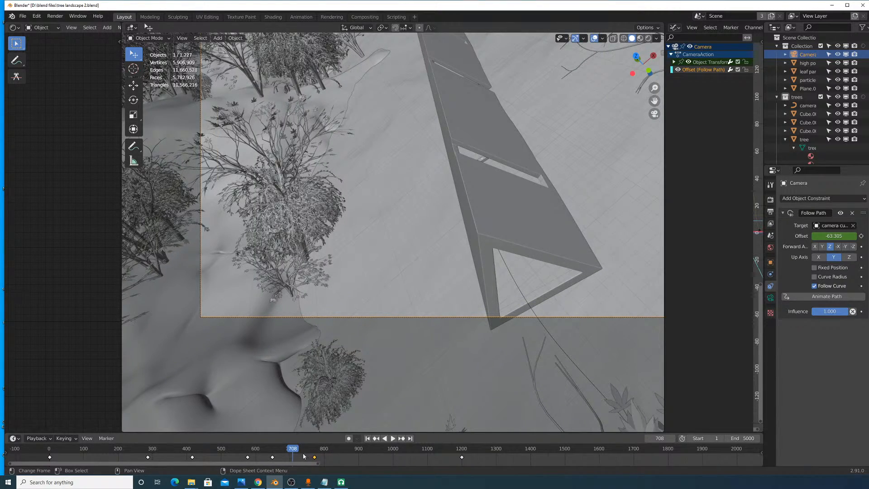
{"action": "key", "text": "x"}
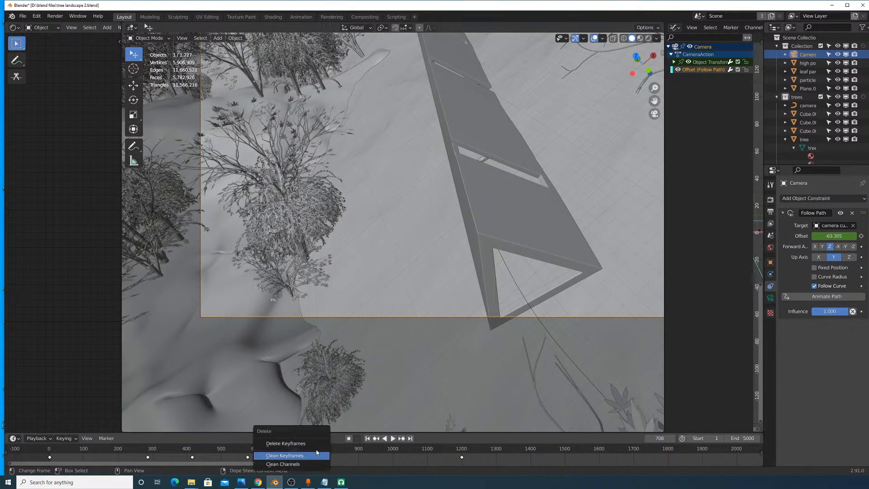
{"action": "left_click", "coordinate": [318, 444]}
Step: Edit the camera curve and move its control point over the open clearing along global Y toward the trees
{"action": "middle_click_drag", "start_coordinate": [389, 326], "coordinate": [417, 306]}
{"action": "scroll", "coordinate": [414, 292], "scroll_direction": "down", "scroll_amount": 4}
{"action": "scroll", "coordinate": [453, 208], "scroll_direction": "down", "scroll_amount": 3}
{"action": "left_click", "coordinate": [433, 240]}
{"action": "left_click", "coordinate": [433, 240]}
{"action": "key", "text": "Tab"}
{"action": "scroll", "coordinate": [417, 306], "scroll_direction": "up", "scroll_amount": 2}
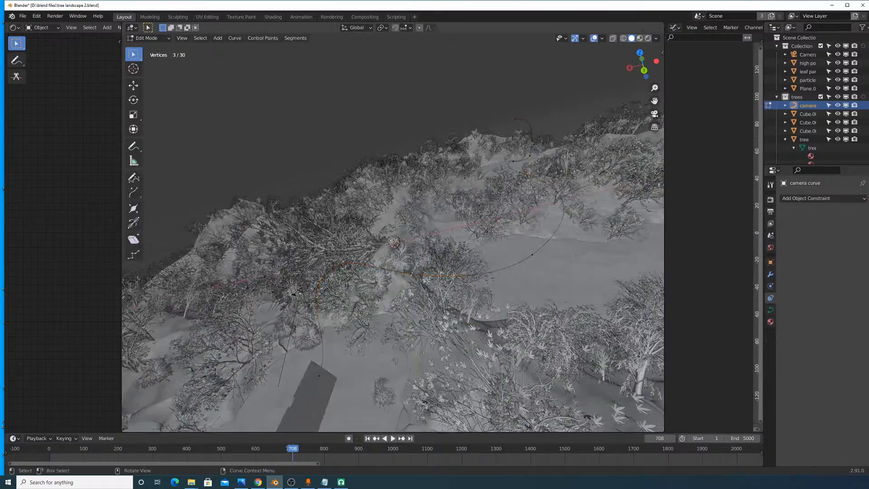
{"action": "key", "text": "g"}
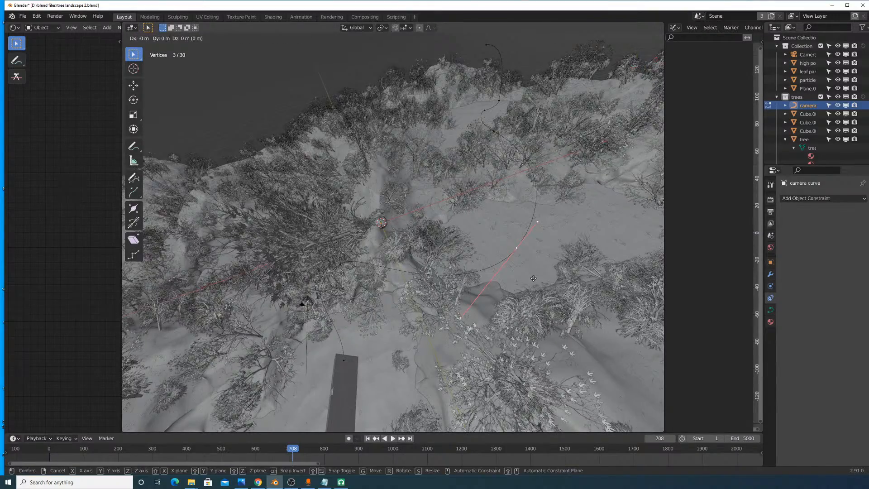
{"action": "key", "text": "y"}
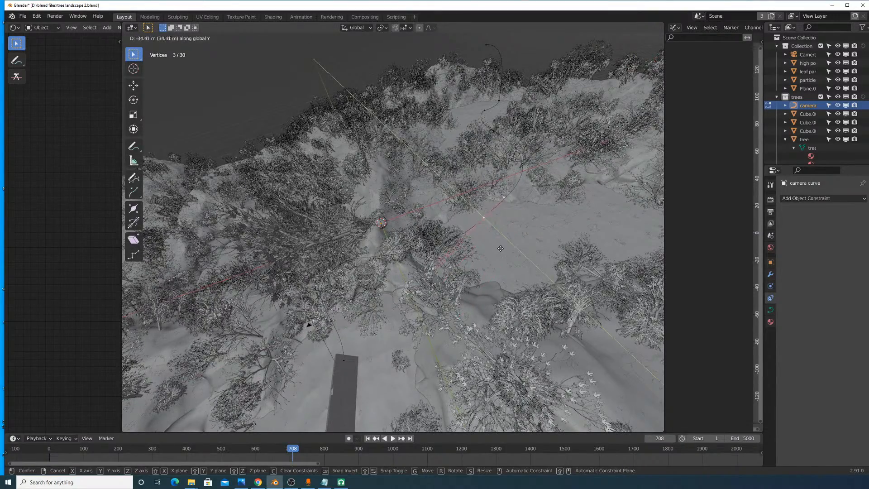
{"action": "left_click", "coordinate": [486, 221]}
Step: Rotate the curve's control point nearest the long block, shift it along global X and leave curve editing
{"action": "key", "text": "r"}
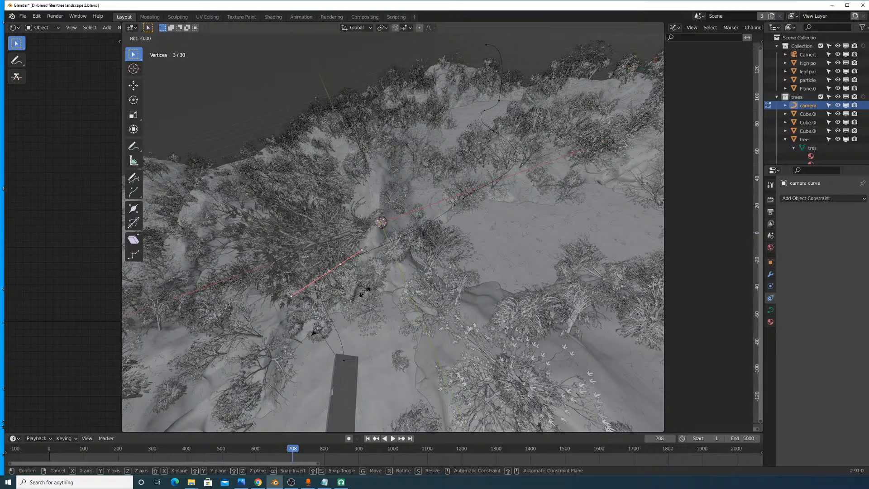
{"action": "left_click", "coordinate": [377, 276]}
{"action": "key", "text": "g"}
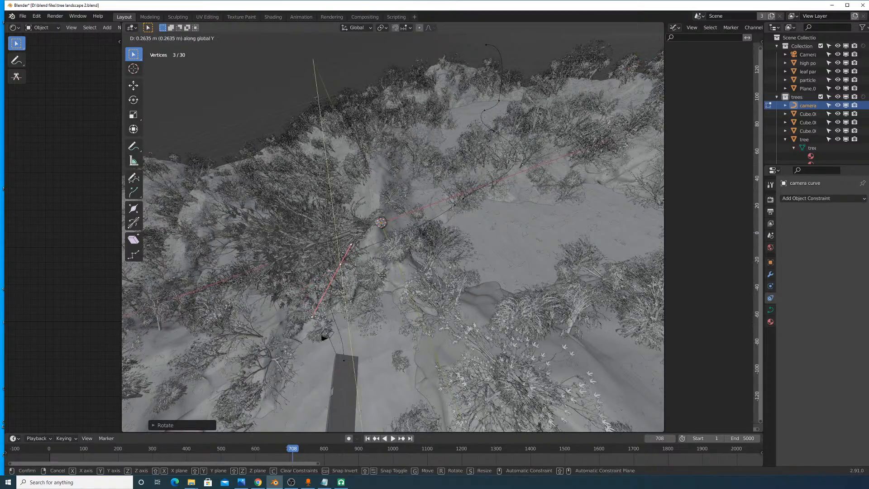
{"action": "key", "text": "x"}
{"action": "left_click", "coordinate": [404, 279]}
{"action": "middle_click_drag", "start_coordinate": [404, 278], "coordinate": [352, 286]}
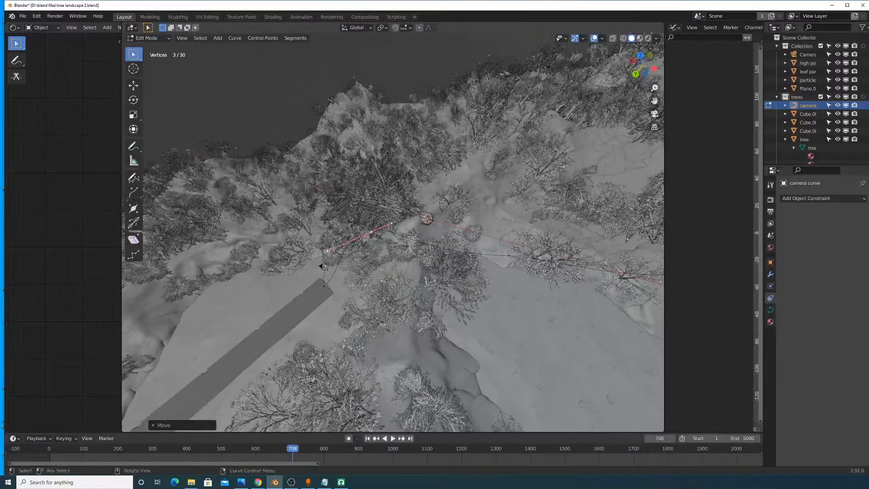
{"action": "left_click", "coordinate": [183, 38]}
{"action": "key", "text": "Tab"}
{"action": "middle_click_drag", "start_coordinate": [373, 241], "coordinate": [408, 237]}
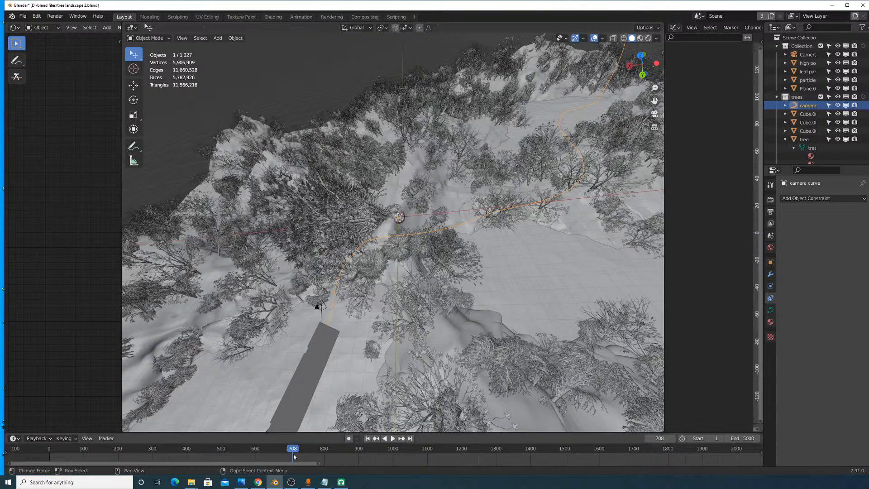
Step: Go to frame 289, select the camera and move it along global Z toward the path curve
{"action": "left_click_drag", "start_coordinate": [294, 451], "coordinate": [275, 449]}
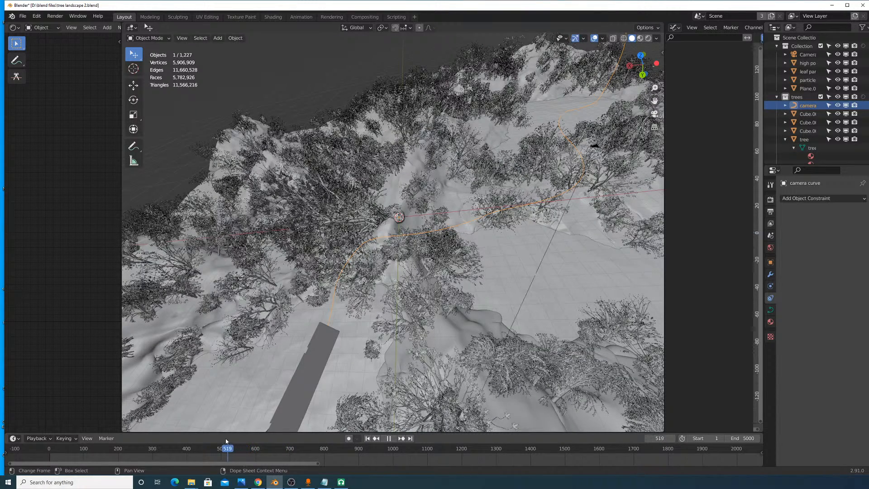
{"action": "key", "text": "Escape"}
{"action": "middle_click_drag", "start_coordinate": [473, 97], "coordinate": [469, 51]}
{"action": "middle_click_drag", "start_coordinate": [506, 136], "coordinate": [480, 150]}
{"action": "scroll", "coordinate": [347, 145], "scroll_direction": "down", "scroll_amount": 3}
{"action": "scroll", "coordinate": [415, 141], "scroll_direction": "down", "scroll_amount": 3}
{"action": "scroll", "coordinate": [480, 149], "scroll_direction": "up", "scroll_amount": 7}
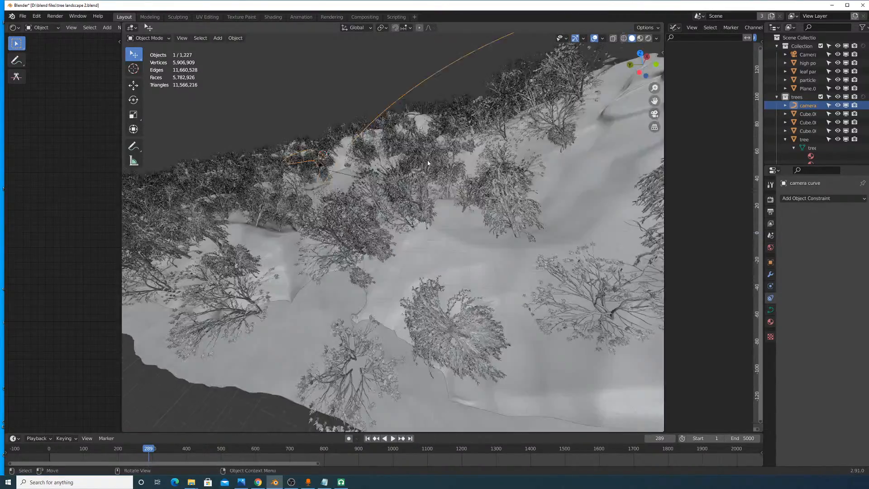
{"action": "middle_click_drag", "start_coordinate": [398, 150], "coordinate": [466, 186], "text": "shift"}
{"action": "left_click", "coordinate": [383, 203]}
{"action": "scroll", "coordinate": [466, 186], "scroll_direction": "up", "scroll_amount": 5}
{"action": "middle_click_drag", "start_coordinate": [520, 162], "coordinate": [482, 168], "text": "shift"}
{"action": "key", "text": "g"}
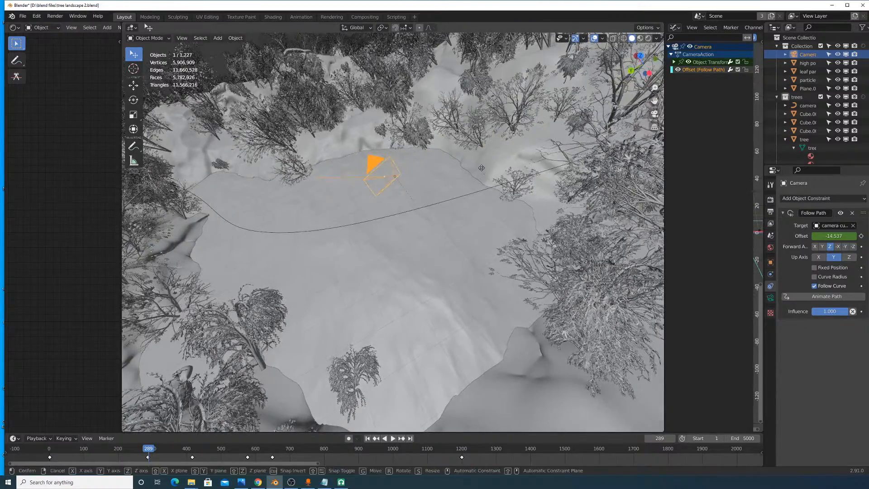
{"action": "key", "text": "z"}
{"action": "left_click", "coordinate": [517, 195]}
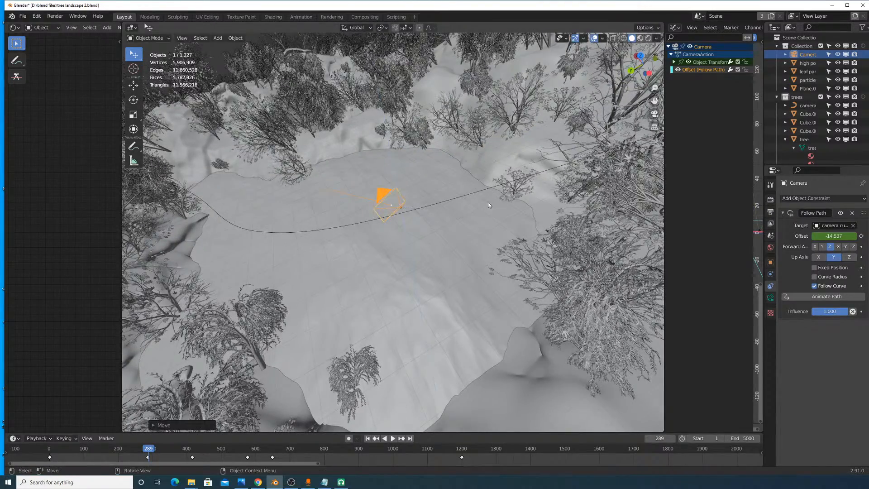
Step: Move the camera closer to the path curve with free moves and a shift along global Z
{"action": "key", "text": "g"}
{"action": "left_click", "coordinate": [505, 204]}
{"action": "middle_click_drag", "start_coordinate": [505, 204], "coordinate": [455, 209]}
{"action": "left_click", "coordinate": [513, 226]}
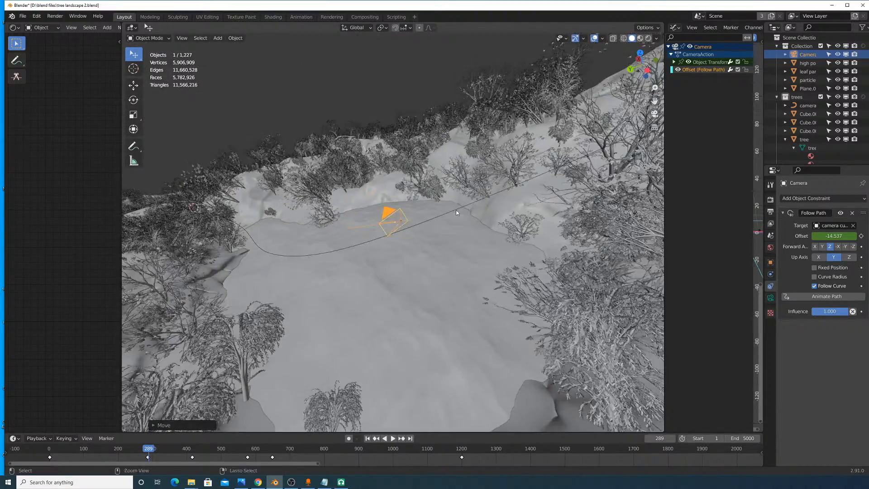
{"action": "scroll", "coordinate": [452, 201], "scroll_direction": "up", "scroll_amount": 3}
{"action": "key", "text": "g"}
{"action": "left_click", "coordinate": [455, 199]}
{"action": "key", "text": "g"}
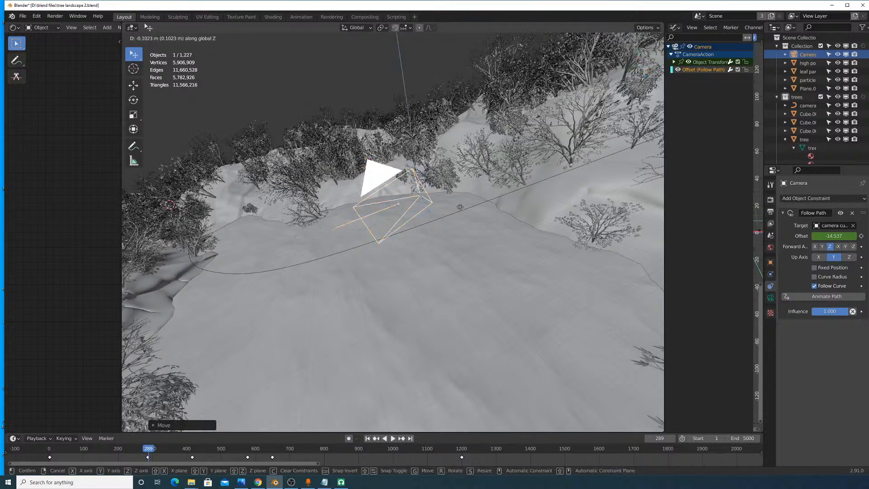
{"action": "left_click", "coordinate": [469, 229]}
Step: Nudge the camera along global Y and X, then freely by about 1.1 m, to center it on the curve
{"action": "middle_click_drag", "start_coordinate": [469, 230], "coordinate": [493, 235]}
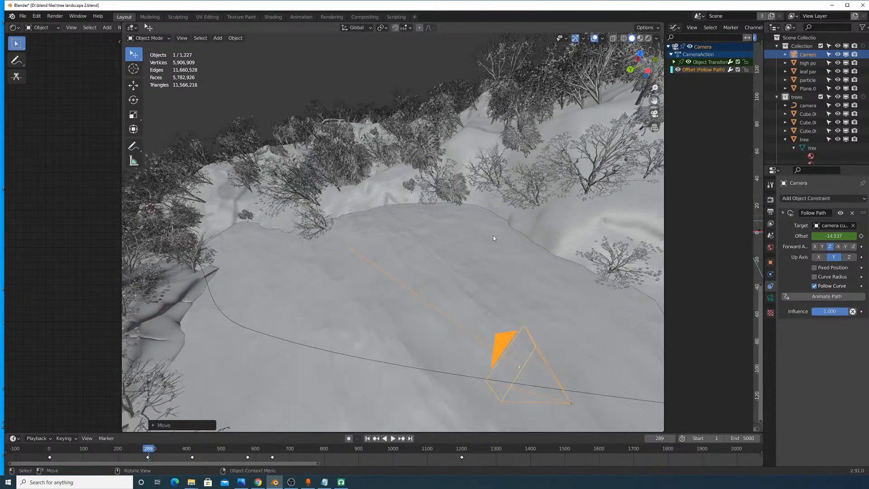
{"action": "key", "text": "g"}
{"action": "key", "text": "y"}
{"action": "left_click", "coordinate": [496, 230]}
{"action": "key", "text": "g"}
{"action": "key", "text": "x"}
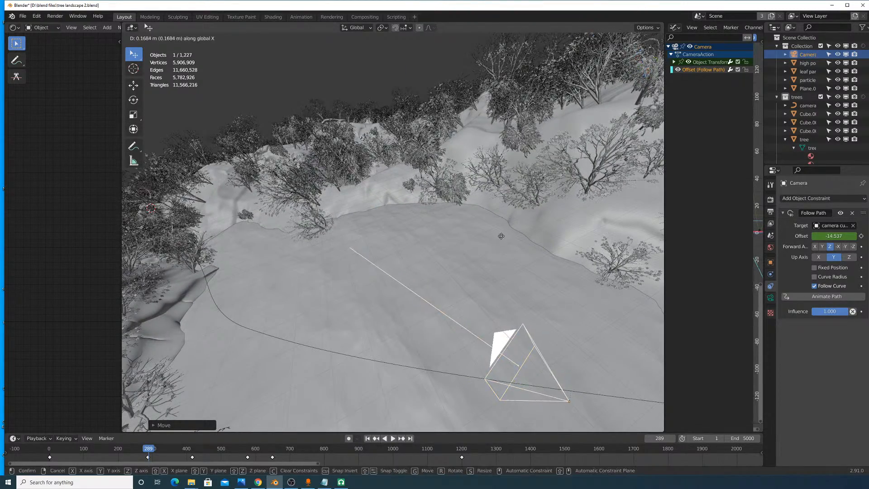
{"action": "left_click", "coordinate": [504, 236]}
{"action": "key", "text": "g"}
{"action": "left_click", "coordinate": [502, 225]}
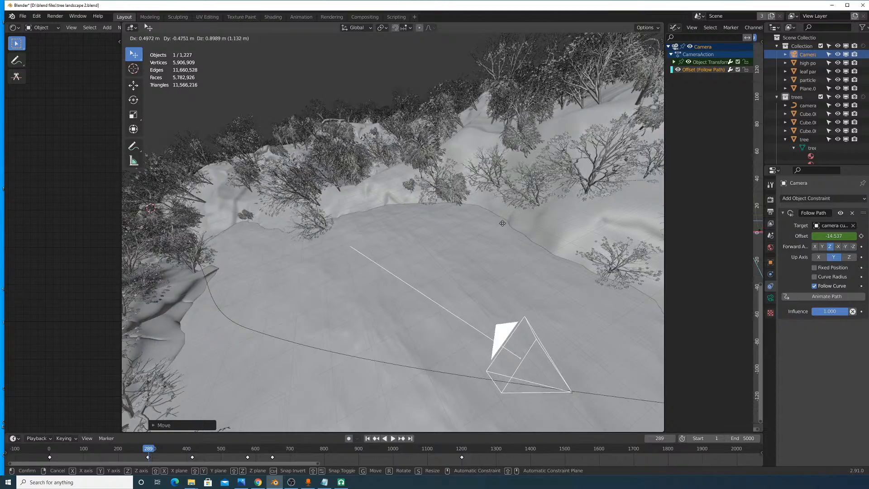
{"action": "middle_click_drag", "start_coordinate": [502, 226], "coordinate": [493, 224]}
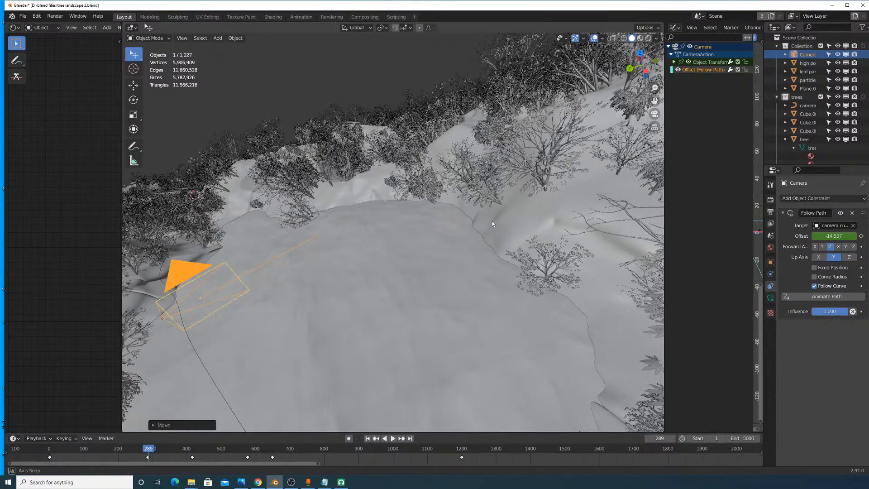
{"action": "scroll", "coordinate": [492, 224], "scroll_direction": "down", "scroll_amount": 10}
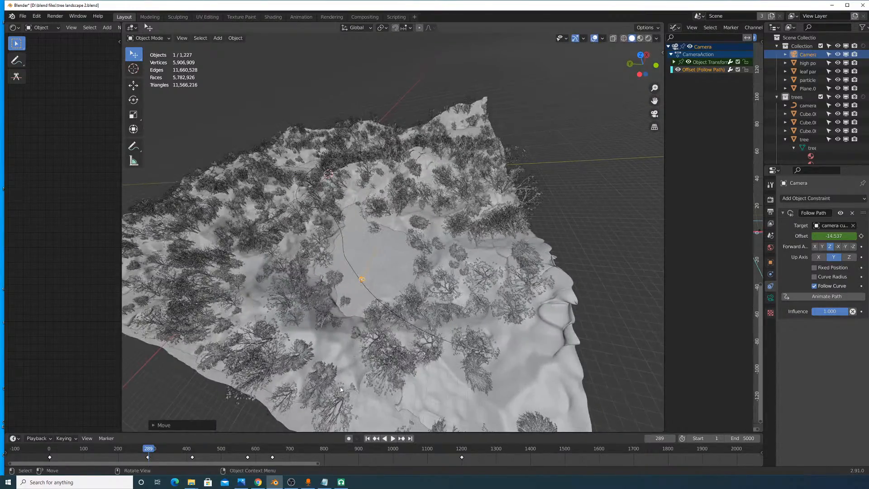
Step: Go to frame 4 and move the camera along global Z toward the path curve
{"action": "scroll", "coordinate": [156, 452], "scroll_direction": "down", "scroll_amount": 5}
{"action": "left_click_drag", "start_coordinate": [163, 451], "coordinate": [160, 452]}
{"action": "middle_click_drag", "start_coordinate": [474, 259], "coordinate": [454, 256]}
{"action": "middle_click_drag", "start_coordinate": [457, 286], "coordinate": [459, 280]}
{"action": "key", "text": "g"}
{"action": "key", "text": "z"}
{"action": "left_click", "coordinate": [469, 334]}
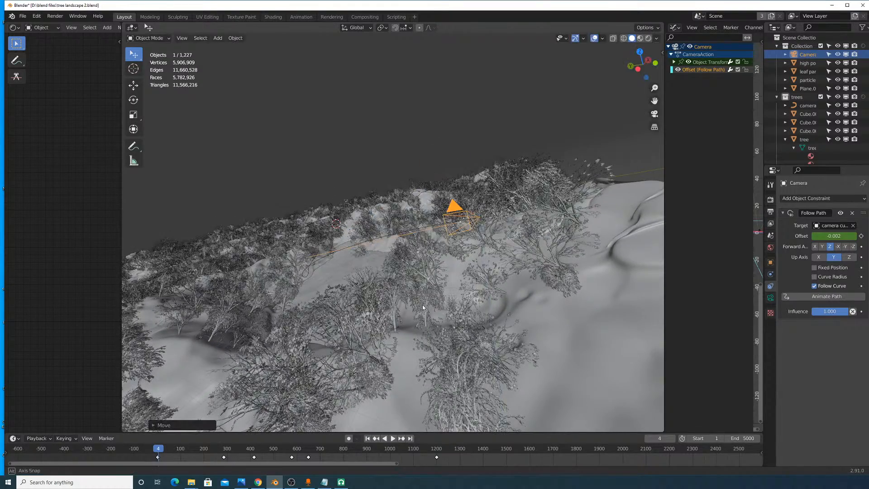
Step: Scrub to frame 68 and delete the camera keyframes lying between frames 1 and 1200
{"action": "middle_click_drag", "start_coordinate": [425, 310], "coordinate": [431, 335]}
{"action": "left_click_drag", "start_coordinate": [210, 453], "coordinate": [222, 453]}
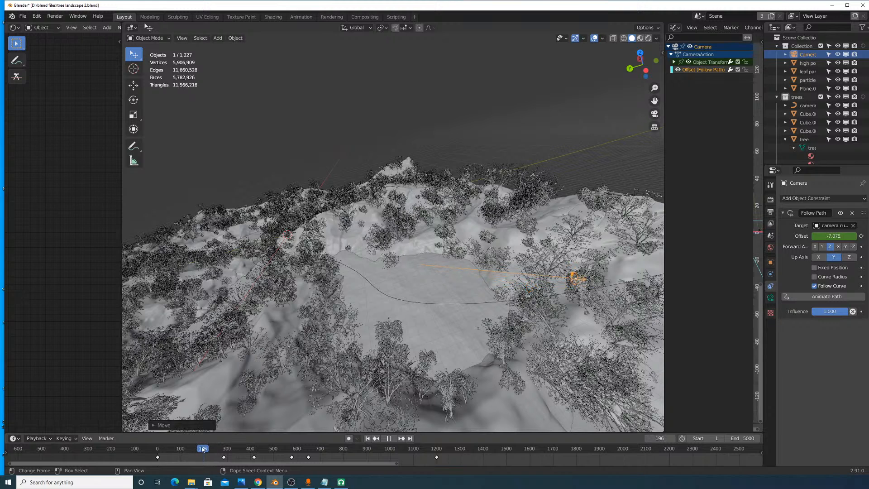
{"action": "key", "text": "Escape"}
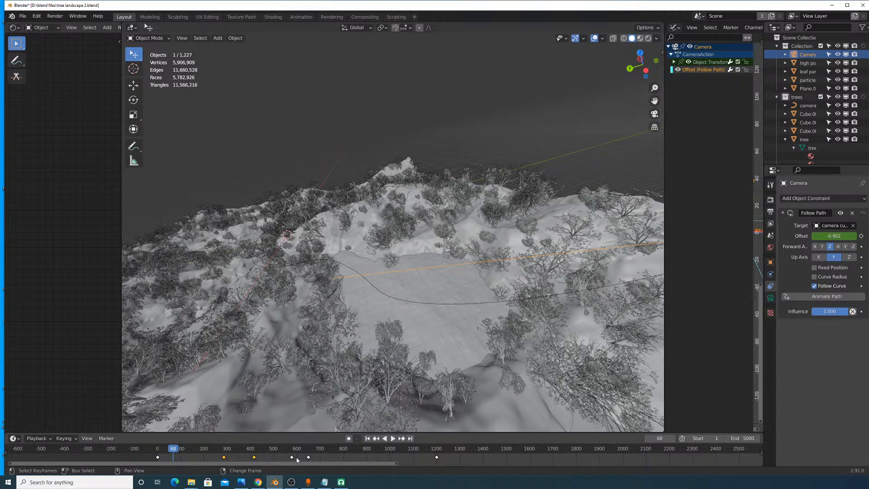
{"action": "key", "text": "x"}
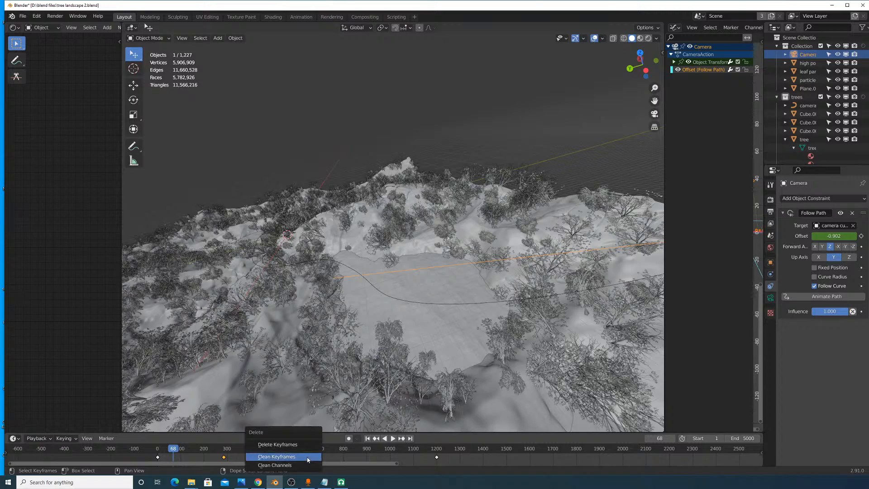
{"action": "left_click", "coordinate": [307, 459]}
{"action": "key", "text": "x"}
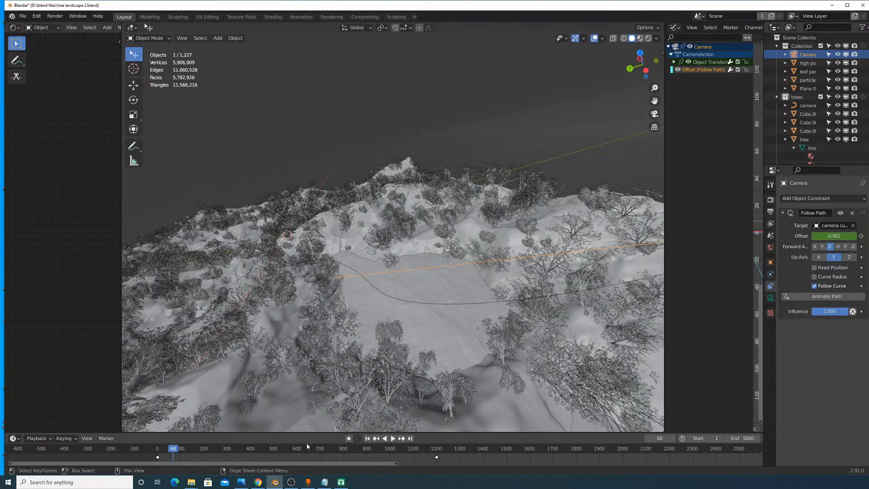
Step: Advance the animation to frame 135 and move the camera down along global Z by about 11 m
{"action": "left_click_drag", "start_coordinate": [172, 450], "coordinate": [163, 450]}
{"action": "key", "text": "space"}
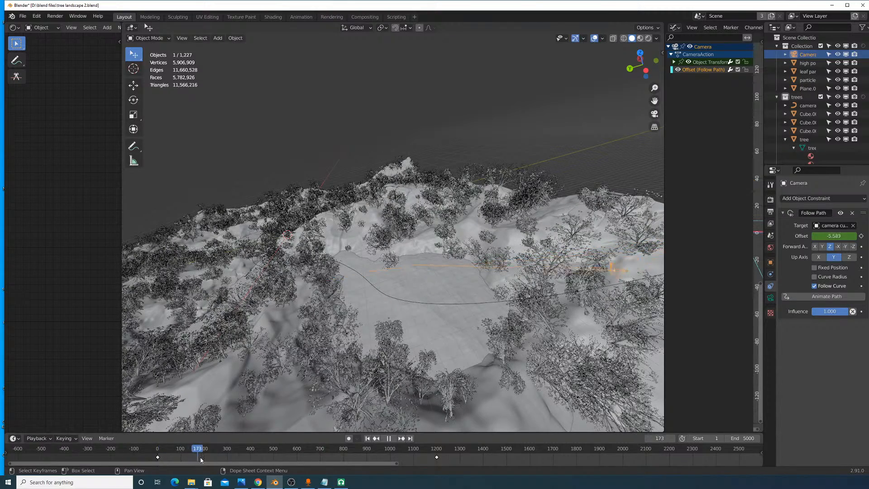
{"action": "key", "text": "Escape"}
{"action": "middle_click_drag", "start_coordinate": [377, 333], "coordinate": [306, 321], "text": "shift"}
{"action": "scroll", "coordinate": [312, 317], "scroll_direction": "up", "scroll_amount": 3}
{"action": "middle_click_drag", "start_coordinate": [416, 298], "coordinate": [342, 278], "text": "shift"}
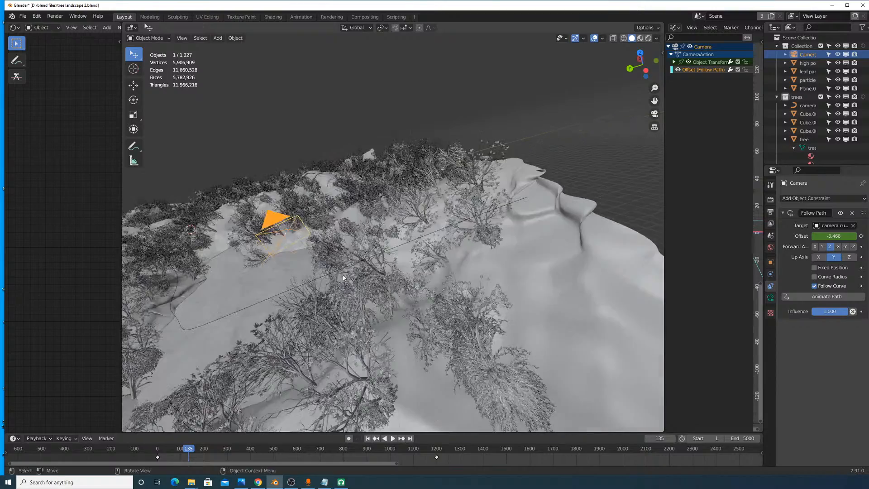
{"action": "key", "text": "g"}
{"action": "key", "text": "z"}
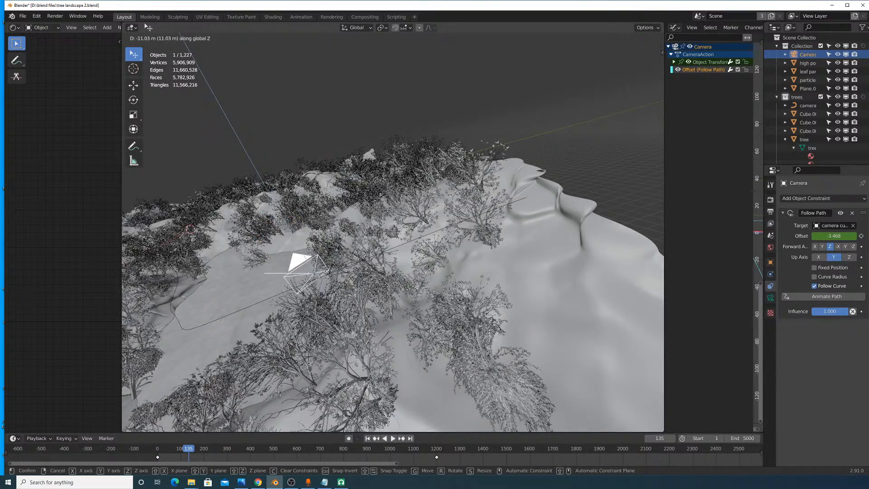
{"action": "left_click", "coordinate": [387, 289]}
Step: Rotate the camera about global Z to line it up with the path curve at frame 135
{"action": "middle_click_drag", "start_coordinate": [387, 289], "coordinate": [400, 276]}
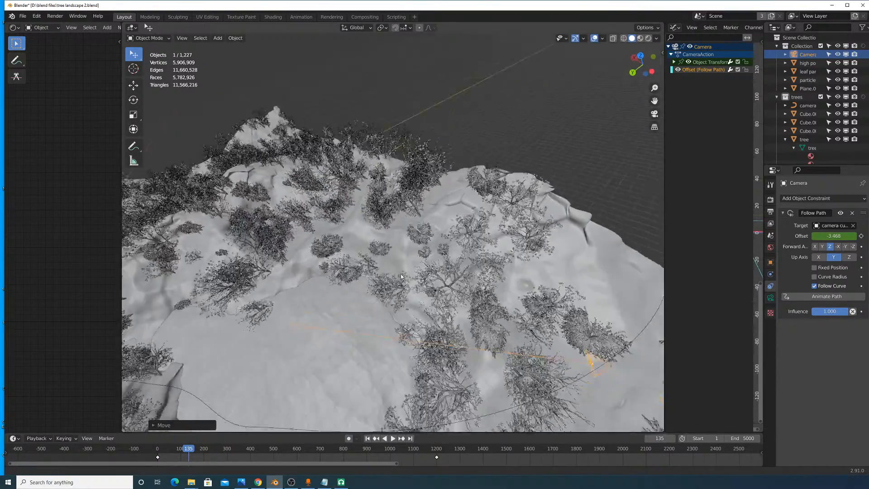
{"action": "middle_click_drag", "start_coordinate": [566, 364], "coordinate": [381, 261], "text": "shift"}
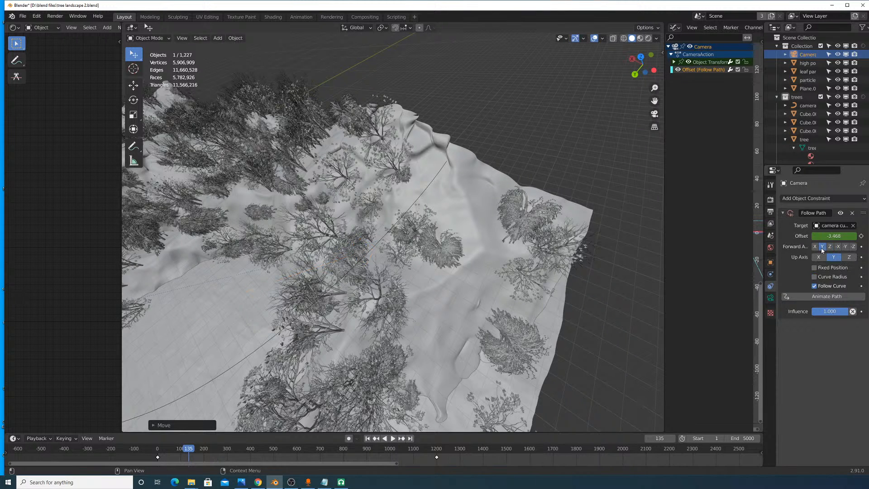
{"action": "middle_click_drag", "start_coordinate": [588, 263], "coordinate": [606, 303]}
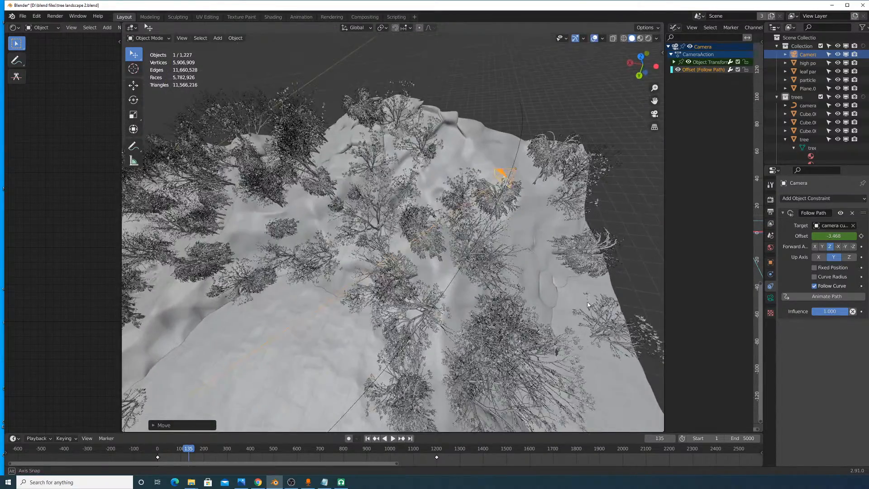
{"action": "key", "text": "r"}
{"action": "key", "text": "z"}
{"action": "left_click", "coordinate": [634, 264]}
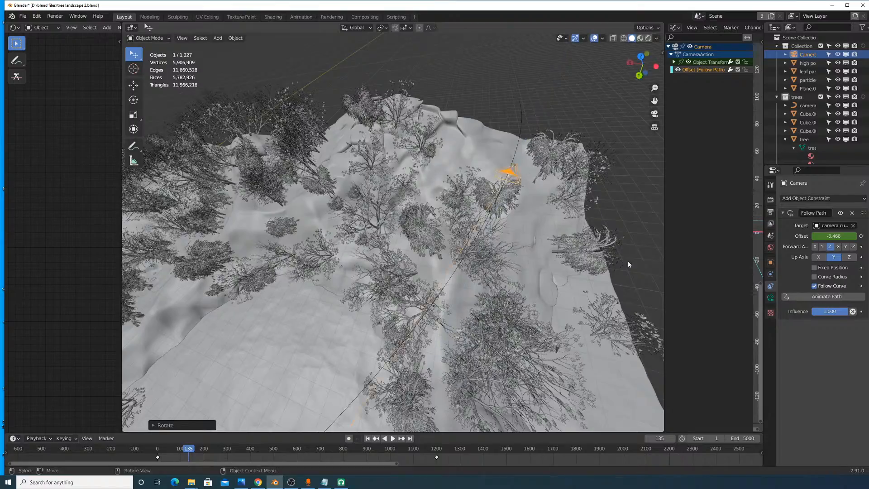
Step: Scrub through the animation to check the camera's travel along the curve, ending on frame 1
{"action": "middle_click_drag", "start_coordinate": [628, 261], "coordinate": [435, 338]}
{"action": "scroll", "coordinate": [436, 338], "scroll_direction": "up", "scroll_amount": 3}
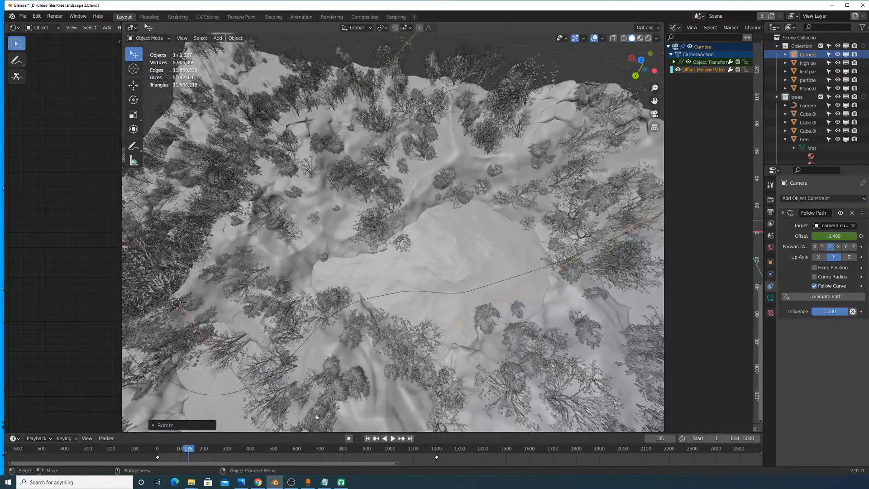
{"action": "left_click", "coordinate": [210, 455]}
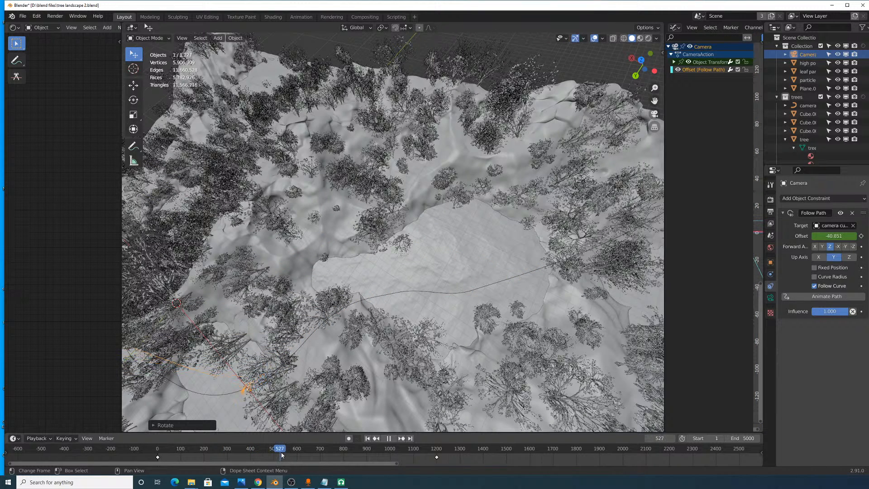
{"action": "left_click", "coordinate": [157, 457]}
{"action": "key", "text": "Escape"}
Step: Rotate the camera about global Z at frame 1 and move it freely toward the curve's starting end
{"action": "scroll", "coordinate": [391, 266], "scroll_direction": "down", "scroll_amount": 2}
{"action": "middle_click_drag", "start_coordinate": [392, 267], "coordinate": [283, 307], "text": "shift"}
{"action": "scroll", "coordinate": [545, 265], "scroll_direction": "up", "scroll_amount": 2}
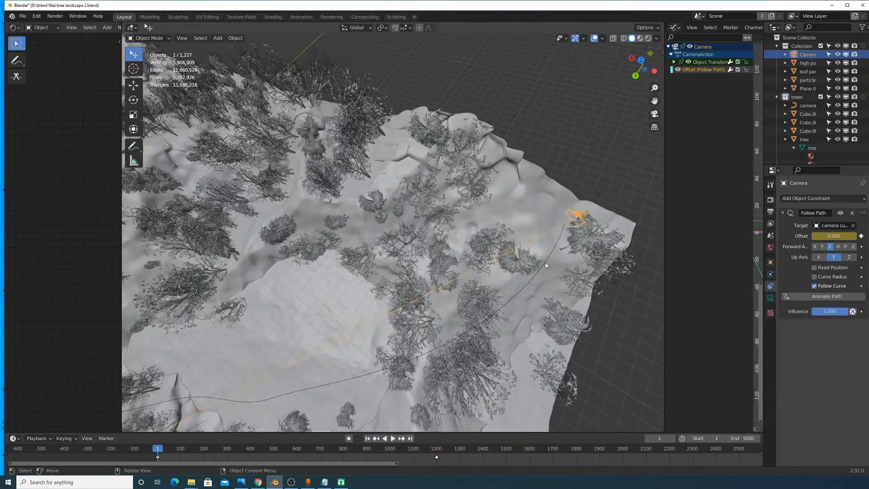
{"action": "middle_click_drag", "start_coordinate": [545, 265], "coordinate": [533, 277]}
{"action": "key", "text": "r"}
{"action": "key", "text": "z"}
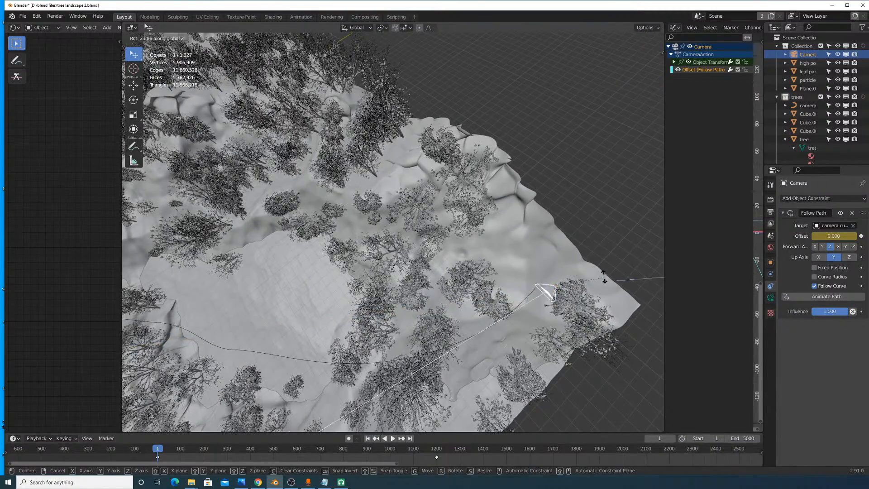
{"action": "left_click", "coordinate": [598, 265]}
{"action": "key", "text": "g"}
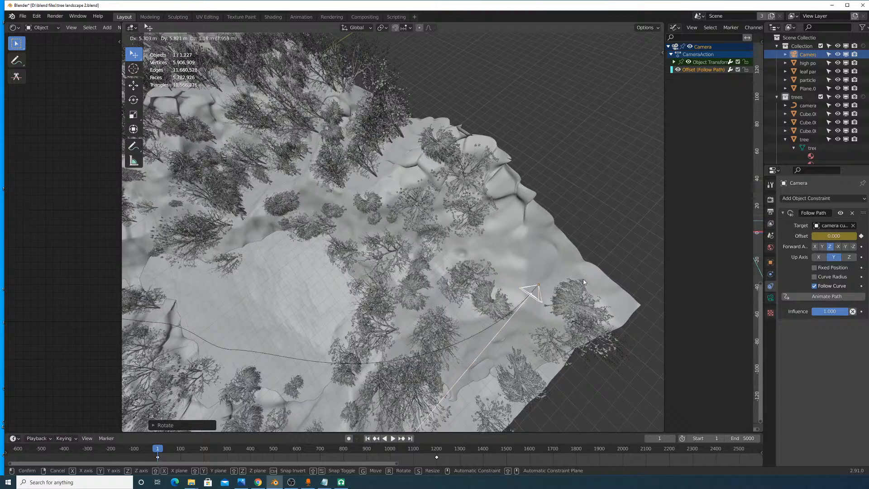
{"action": "left_click", "coordinate": [570, 288]}
Step: Snap the 3D cursor to the starting control point of the camera curve and leave curve editing
{"action": "middle_click_drag", "start_coordinate": [570, 289], "coordinate": [549, 271]}
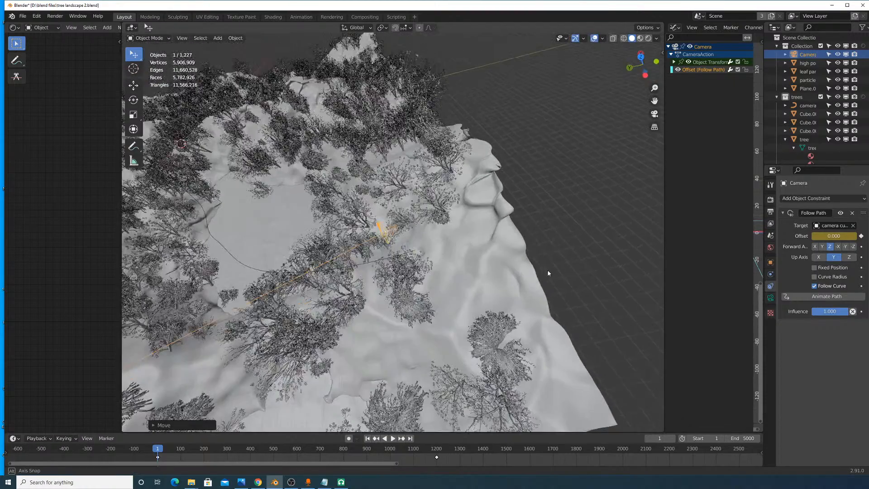
{"action": "left_click", "coordinate": [413, 252]}
{"action": "key", "text": "Tab"}
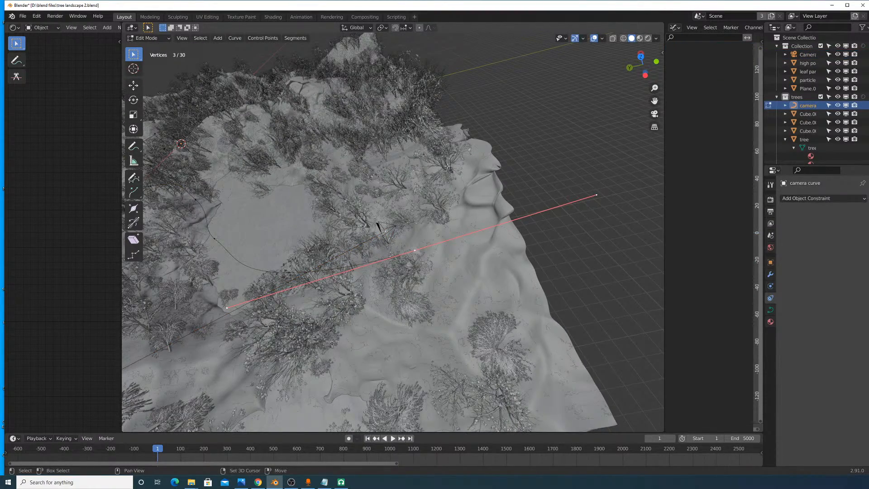
{"action": "key", "text": "shift+s"}
{"action": "left_click", "coordinate": [435, 213]}
{"action": "key", "text": "Tab"}
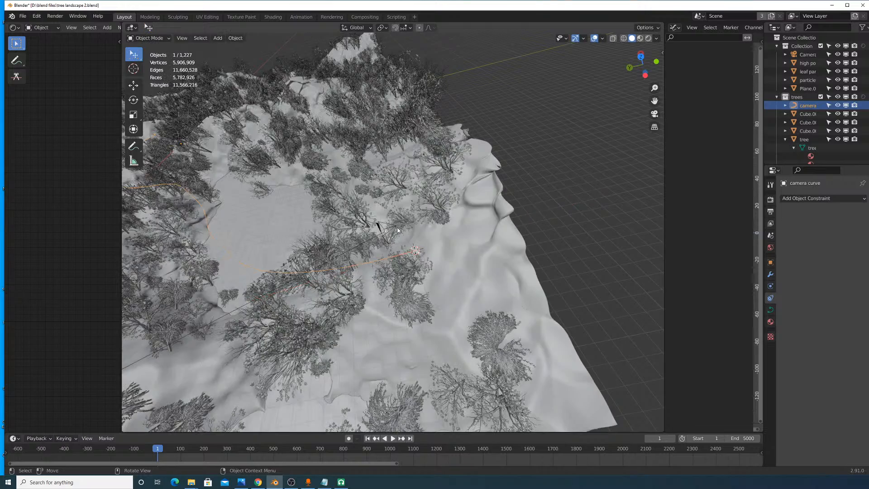
Step: Try to snap the camera to the 3D cursor, first with Keep Offset and again without it
{"action": "left_click", "coordinate": [395, 230]}
{"action": "key", "text": "shift+s"}
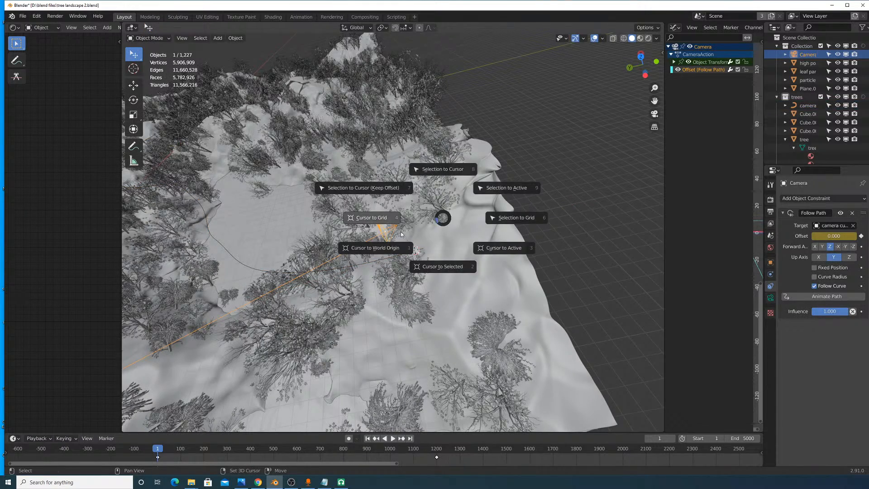
{"action": "left_click", "coordinate": [383, 187]}
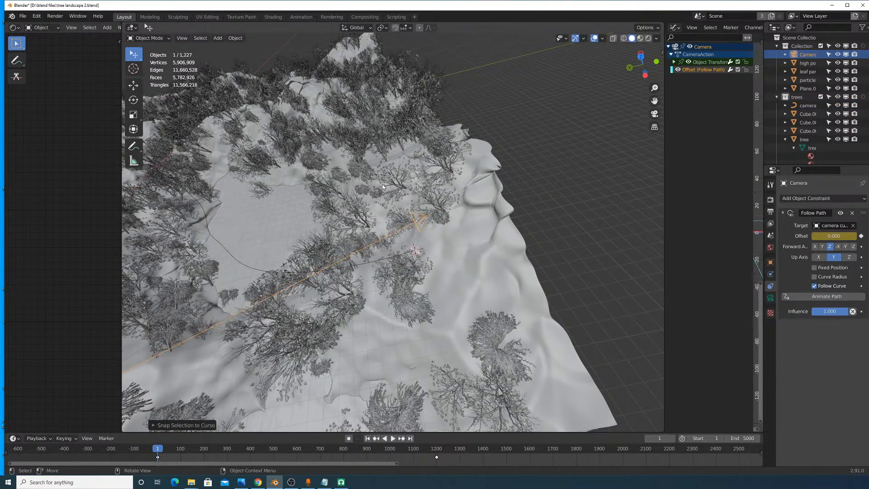
{"action": "middle_click_drag", "start_coordinate": [441, 213], "coordinate": [443, 203]}
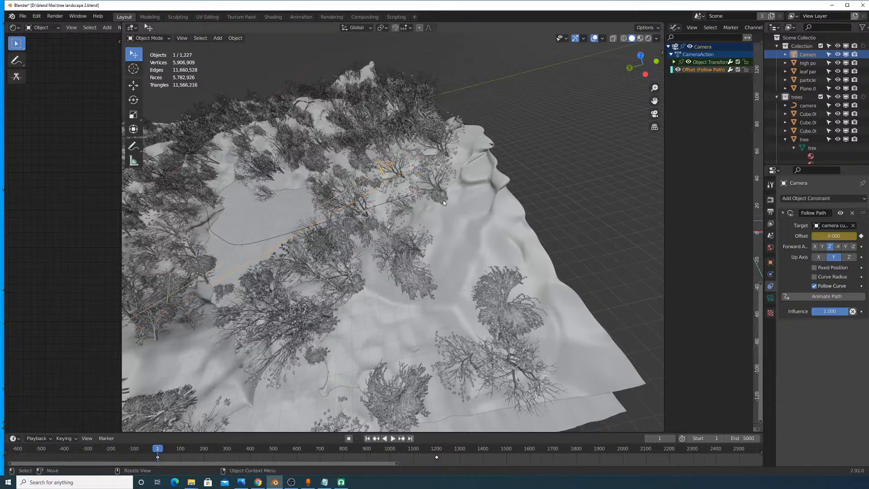
{"action": "key", "text": "shift+s"}
{"action": "left_click", "coordinate": [461, 144]}
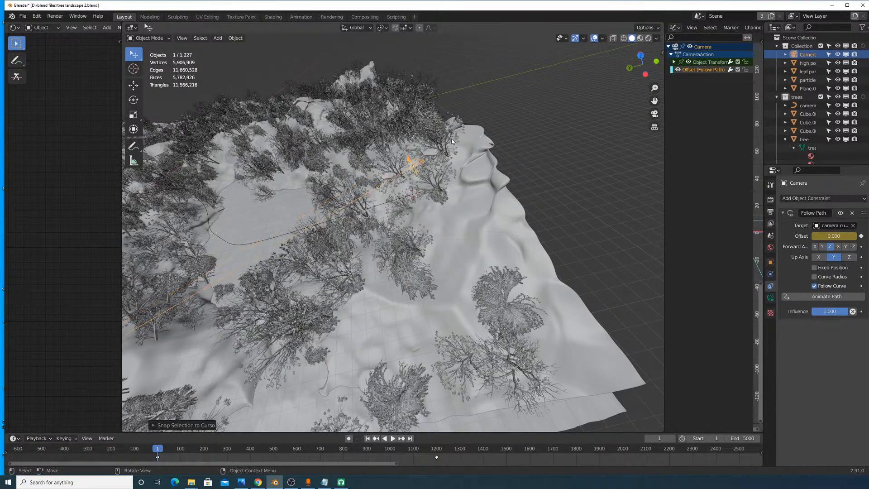
Step: Apply Set Origin to the camera and retry snapping it to the 3D cursor
{"action": "middle_click_drag", "start_coordinate": [439, 168], "coordinate": [458, 167]}
{"action": "scroll", "coordinate": [460, 167], "scroll_direction": "up", "scroll_amount": 4}
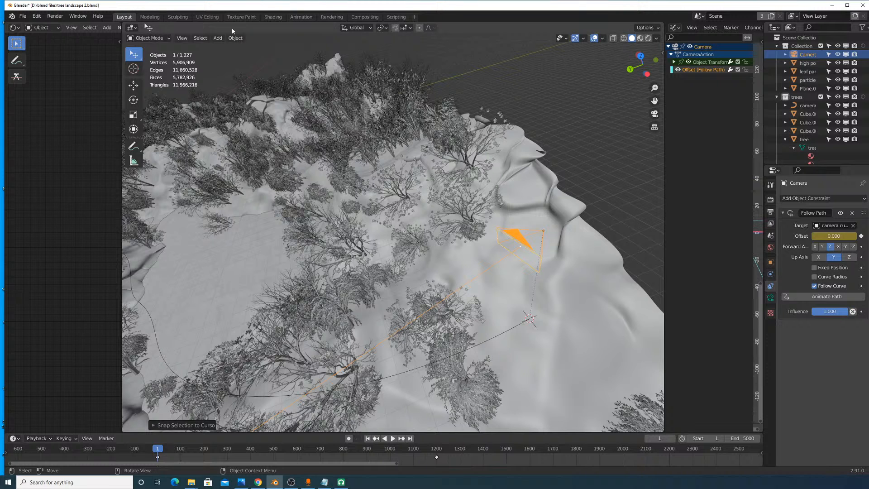
{"action": "left_click", "coordinate": [235, 38]}
{"action": "mouse_move", "coordinate": [271, 56]}
{"action": "left_click", "coordinate": [356, 66]}
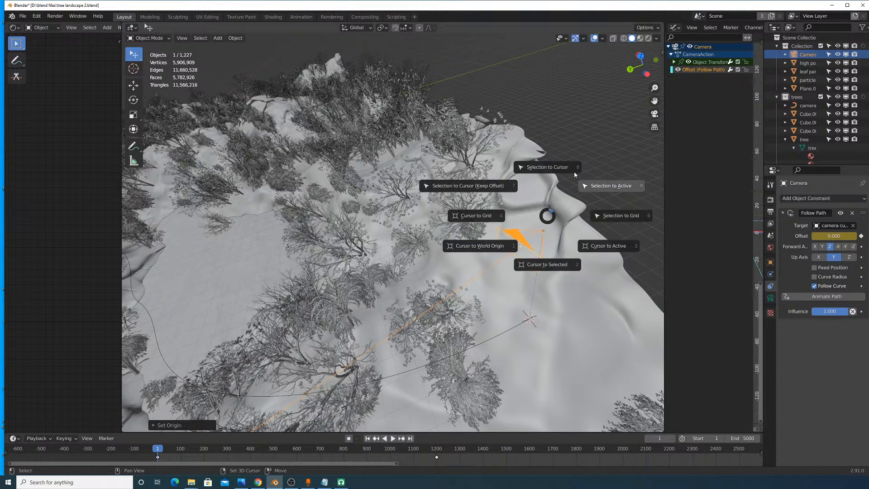
{"action": "left_click", "coordinate": [558, 167]}
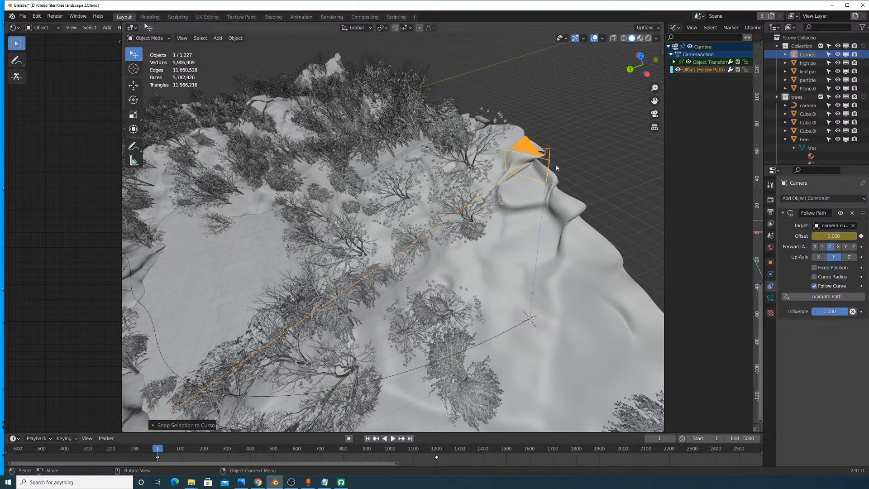
Step: Move the camera freely from several viewing angles until its tip sits on the 3D cursor at the curve's start
{"action": "left_click", "coordinate": [546, 154]}
{"action": "left_click", "coordinate": [549, 152]}
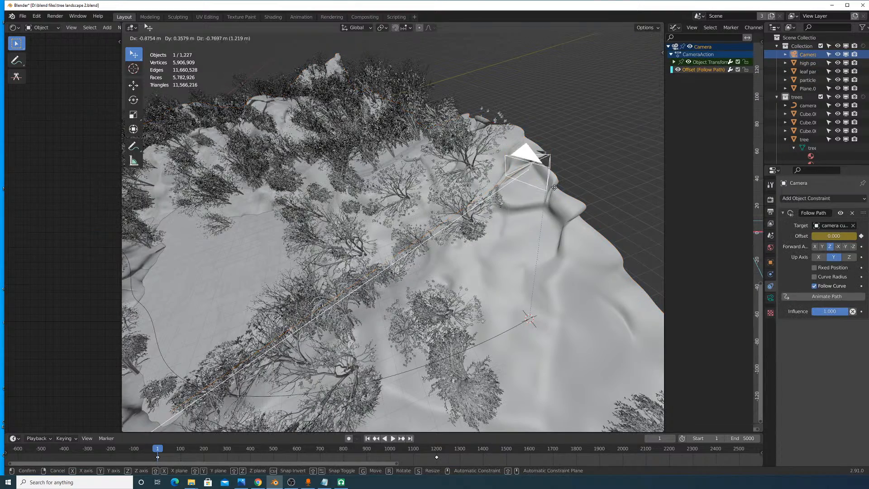
{"action": "key", "text": "g"}
{"action": "left_click", "coordinate": [536, 335]}
{"action": "middle_click_drag", "start_coordinate": [537, 334], "coordinate": [497, 252]}
{"action": "key", "text": "g"}
{"action": "left_click", "coordinate": [478, 213]}
{"action": "key", "text": "g"}
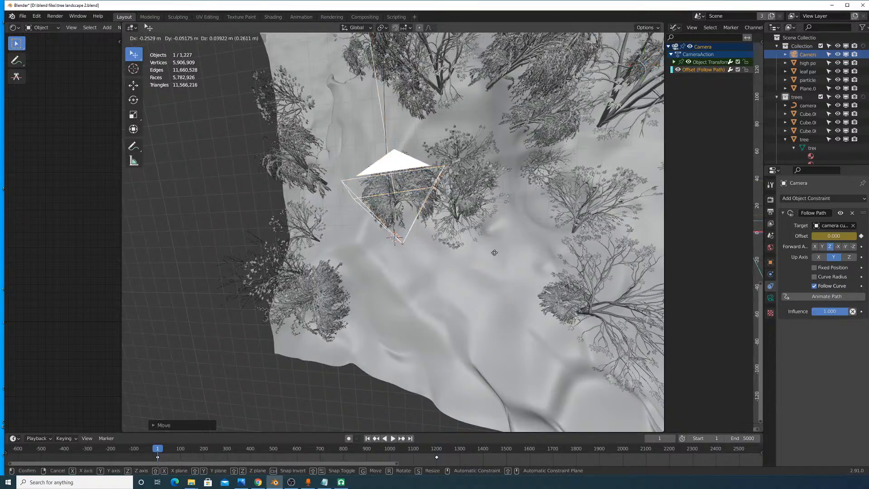
{"action": "left_click", "coordinate": [486, 245]}
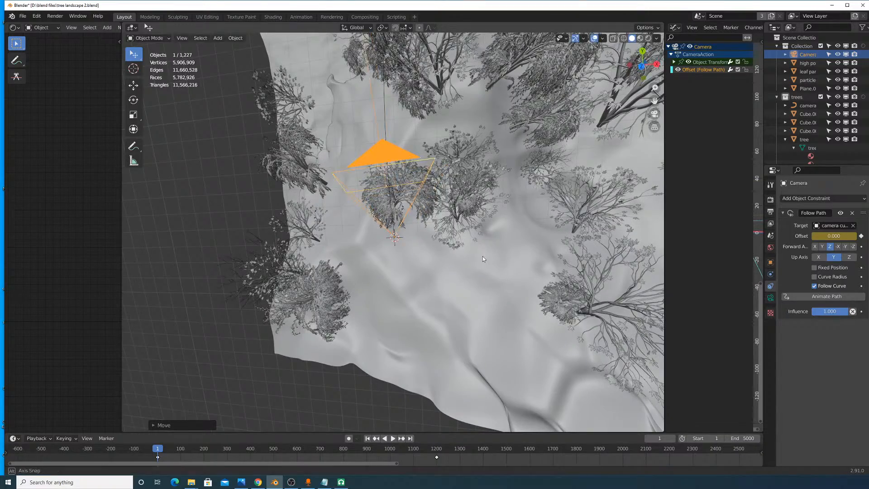
Step: Rotate the camera at the curve's start so it points along the path
{"action": "middle_click_drag", "start_coordinate": [482, 256], "coordinate": [507, 199]}
{"action": "middle_click_drag", "start_coordinate": [463, 157], "coordinate": [513, 282]}
{"action": "scroll", "coordinate": [501, 185], "scroll_direction": "up", "scroll_amount": 4}
{"action": "middle_click_drag", "start_coordinate": [502, 181], "coordinate": [444, 253]}
{"action": "key", "text": "r"}
{"action": "left_click", "coordinate": [523, 226]}
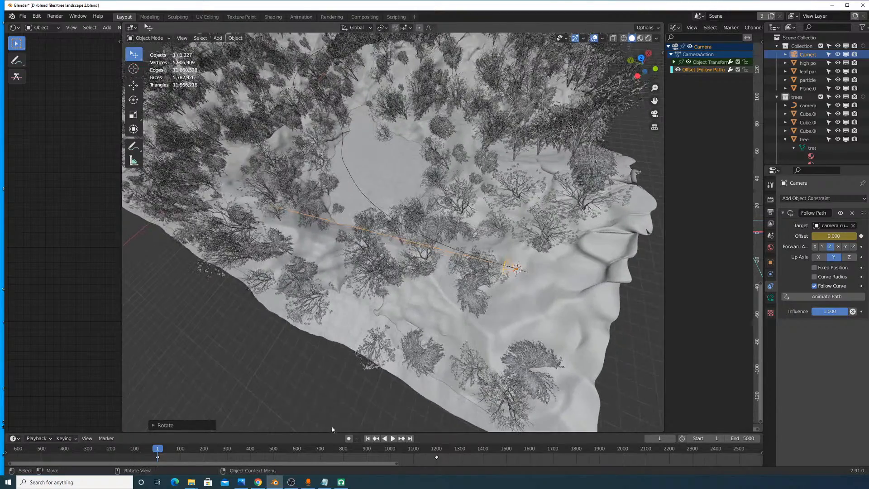
Step: Go to frame 218 and set the Follow Path constraint's up axis to Z
{"action": "left_click", "coordinate": [193, 451]}
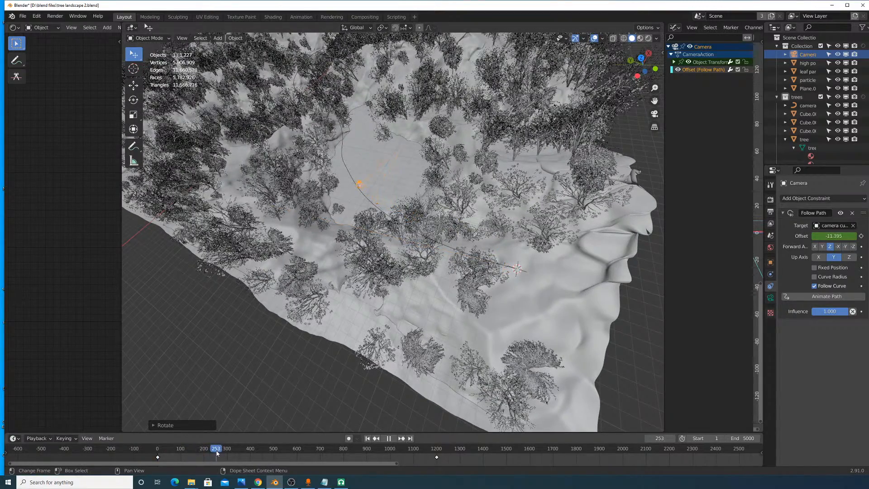
{"action": "left_click_drag", "start_coordinate": [209, 452], "coordinate": [208, 451]}
{"action": "middle_click_drag", "start_coordinate": [396, 339], "coordinate": [532, 264]}
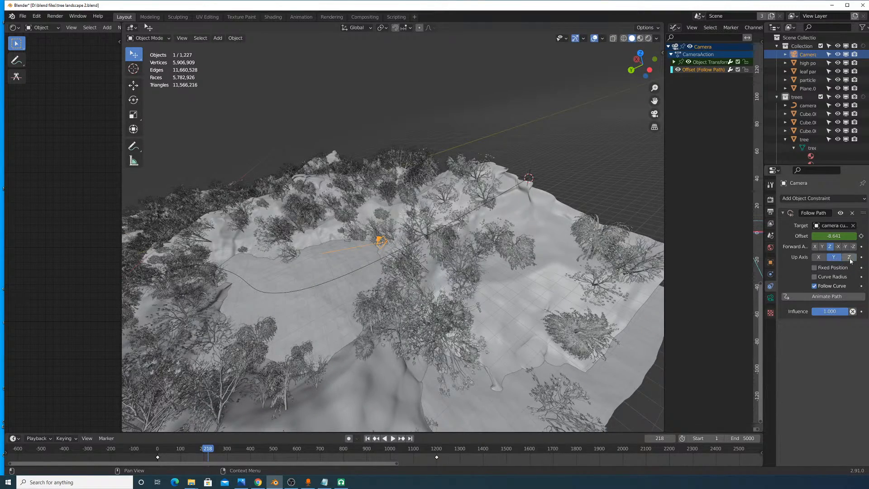
Step: Move the camera freely from two viewing angles to bring it back towards the path curve
{"action": "scroll", "coordinate": [344, 240], "scroll_direction": "down", "scroll_amount": 3}
{"action": "middle_click_drag", "start_coordinate": [331, 236], "coordinate": [374, 257]}
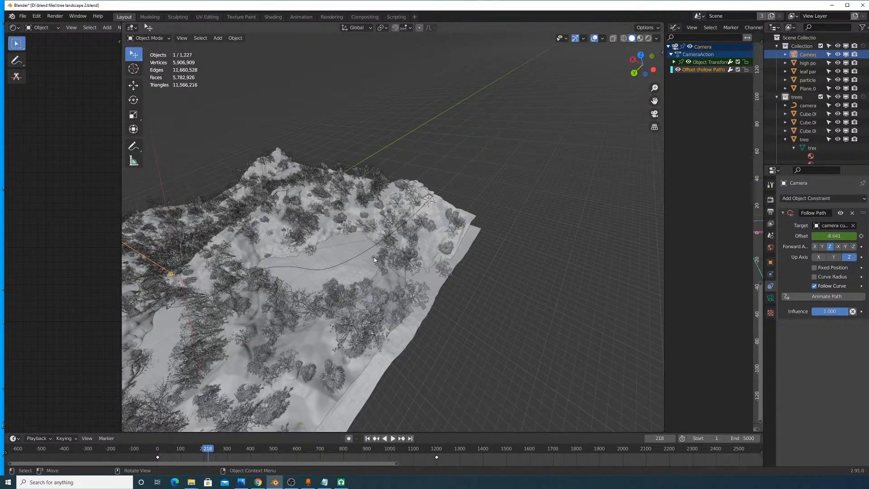
{"action": "key", "text": "g"}
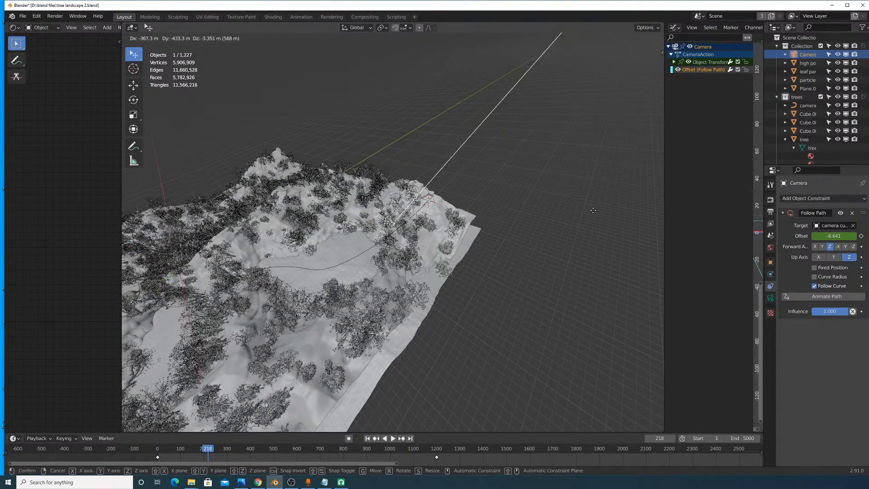
{"action": "left_click", "coordinate": [510, 224]}
{"action": "middle_click_drag", "start_coordinate": [510, 224], "coordinate": [452, 226]}
{"action": "key", "text": "g"}
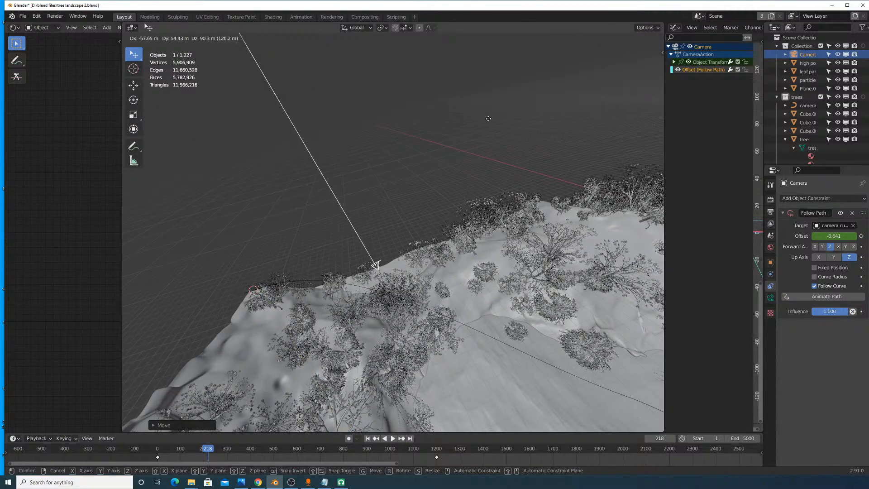
{"action": "left_click", "coordinate": [501, 136]}
Step: Rotate the camera freely with trackball rotation and about the global X axis
{"action": "middle_click_drag", "start_coordinate": [470, 167], "coordinate": [508, 185]}
{"action": "key", "text": "r"}
{"action": "key", "text": "r"}
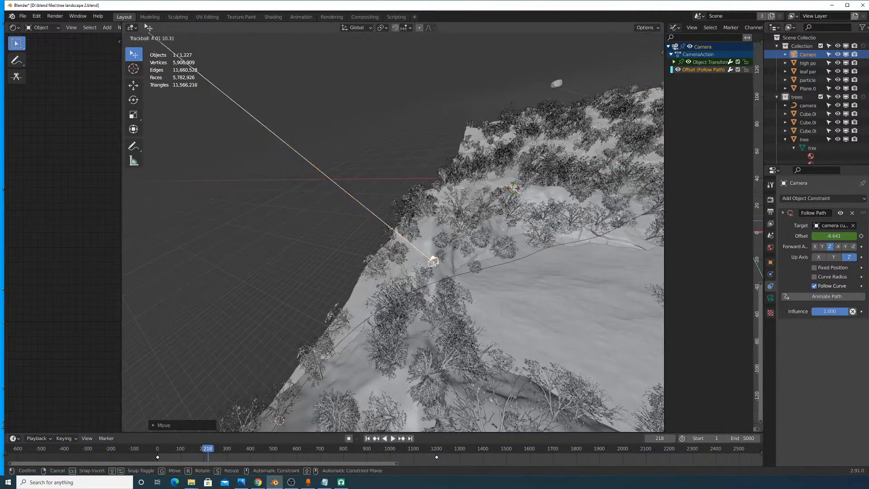
{"action": "left_click", "coordinate": [585, 208]}
{"action": "middle_click_drag", "start_coordinate": [581, 253], "coordinate": [556, 235]}
{"action": "key", "text": "r"}
{"action": "right_click", "coordinate": [560, 241]}
{"action": "key", "text": "r"}
{"action": "key", "text": "x"}
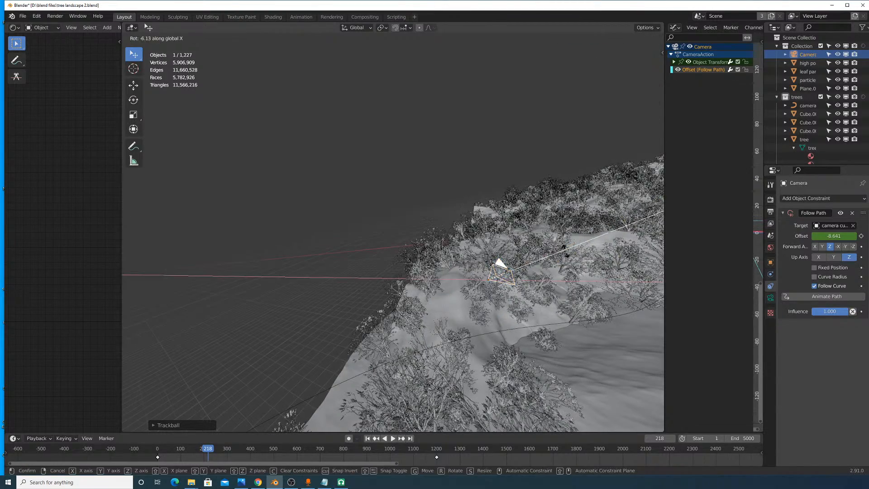
{"action": "left_click", "coordinate": [554, 275]}
Step: Move the camera along global Z, and reposition it freely near the curve's edge by the flat clearing
{"action": "mouse_move", "coordinate": [553, 273]}
{"action": "middle_mouse_down"}
{"action": "mouse_move", "coordinate": [583, 305]}
{"action": "mouse_move", "coordinate": [555, 270]}
{"action": "middle_mouse_up"}
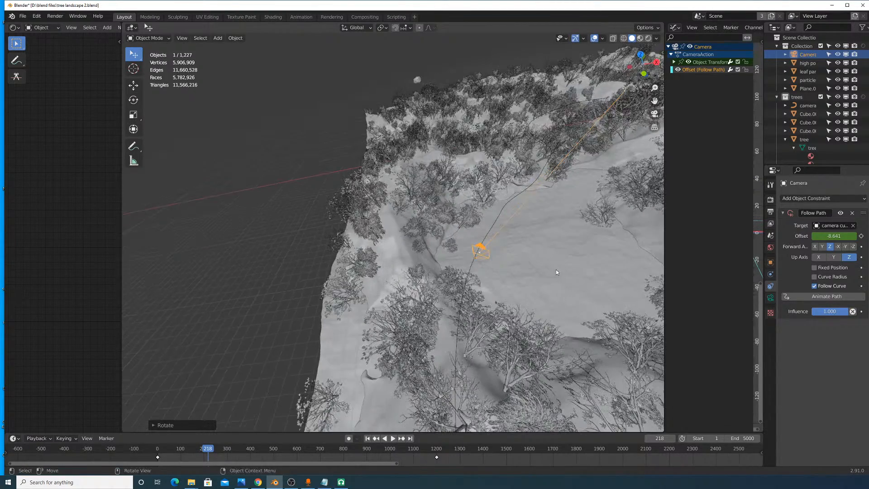
{"action": "key", "text": "g"}
{"action": "key", "text": "z"}
{"action": "left_click", "coordinate": [541, 298]}
{"action": "middle_click_drag", "start_coordinate": [541, 298], "coordinate": [675, 256]}
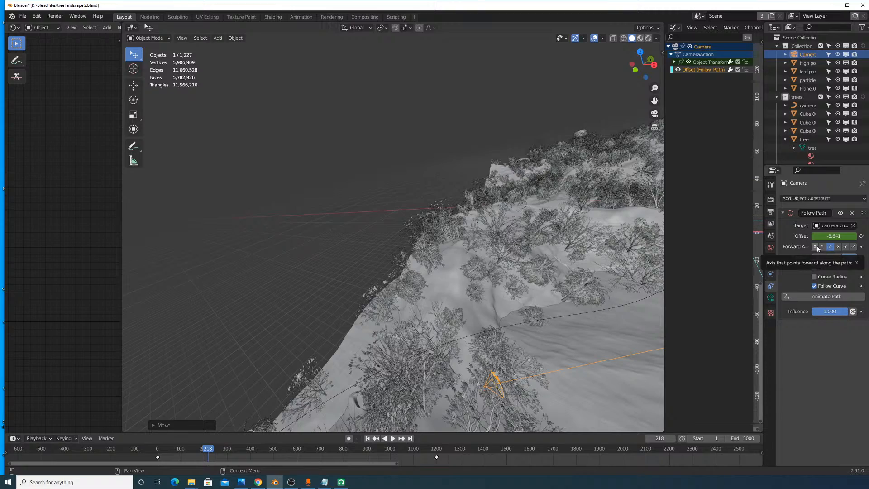
{"action": "middle_click_drag", "start_coordinate": [516, 226], "coordinate": [520, 247]}
{"action": "key", "text": "g"}
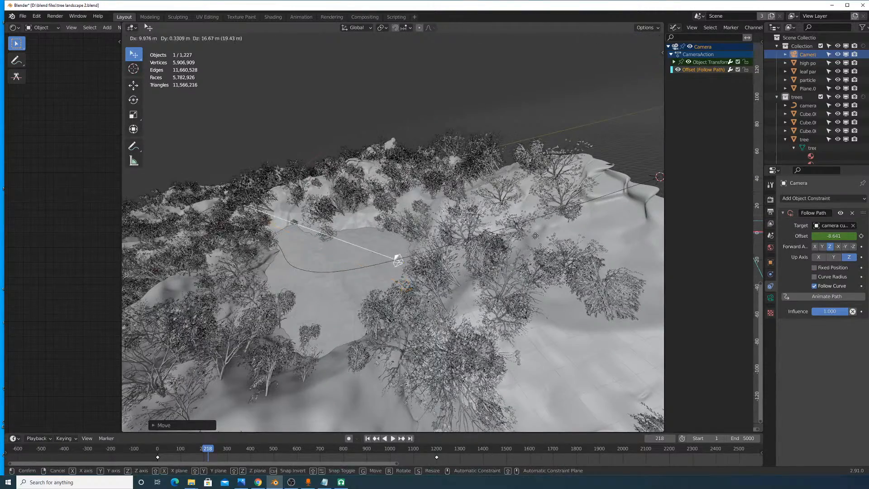
{"action": "left_click", "coordinate": [533, 234]}
Step: Scrub the timeline to frame 312 and set the Follow Path forward axis to Y
{"action": "left_click_drag", "start_coordinate": [206, 450], "coordinate": [165, 459]}
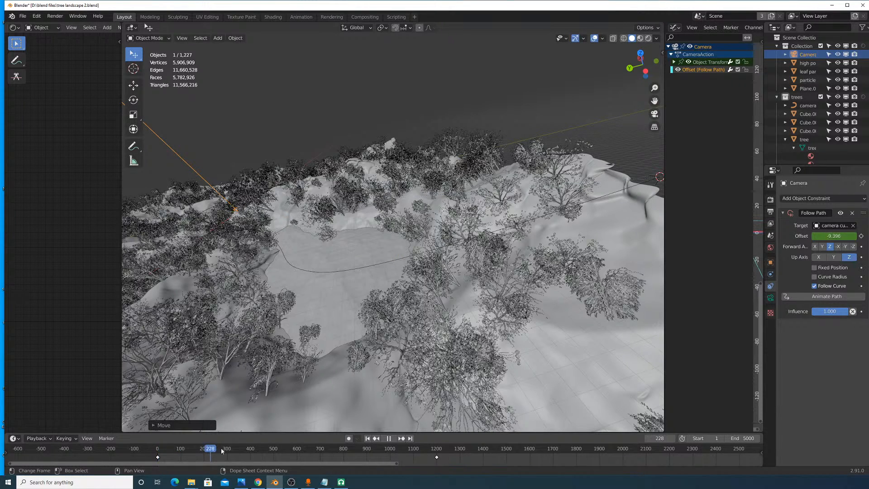
{"action": "left_click_drag", "start_coordinate": [233, 462], "coordinate": [230, 461]}
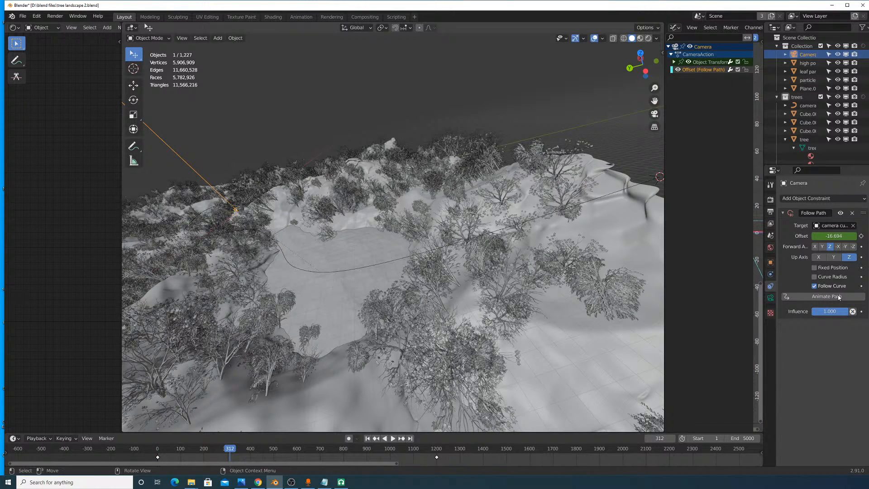
{"action": "left_click", "coordinate": [822, 246]}
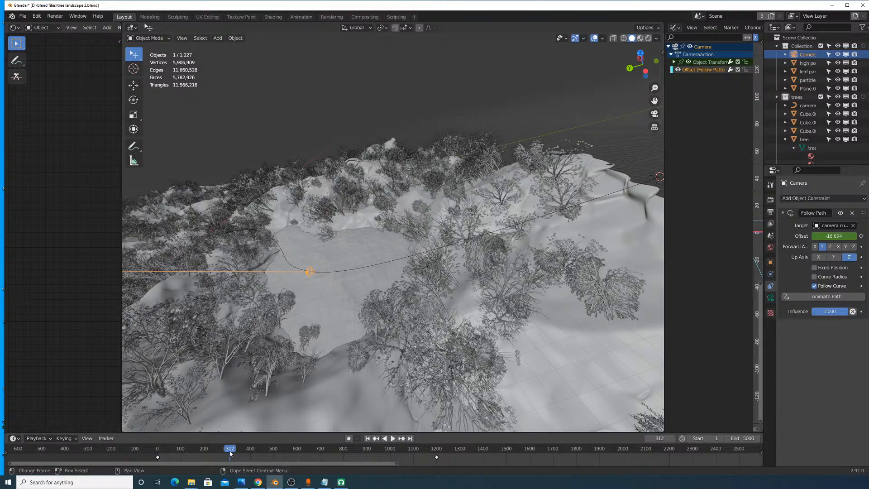
Step: Go to frame 107 and turn the camera with a free trackball rotation
{"action": "mouse_move", "coordinate": [230, 454]}
{"action": "left_mouse_down"}
{"action": "mouse_move", "coordinate": [272, 456]}
{"action": "mouse_move", "coordinate": [227, 457]}
{"action": "left_mouse_up"}
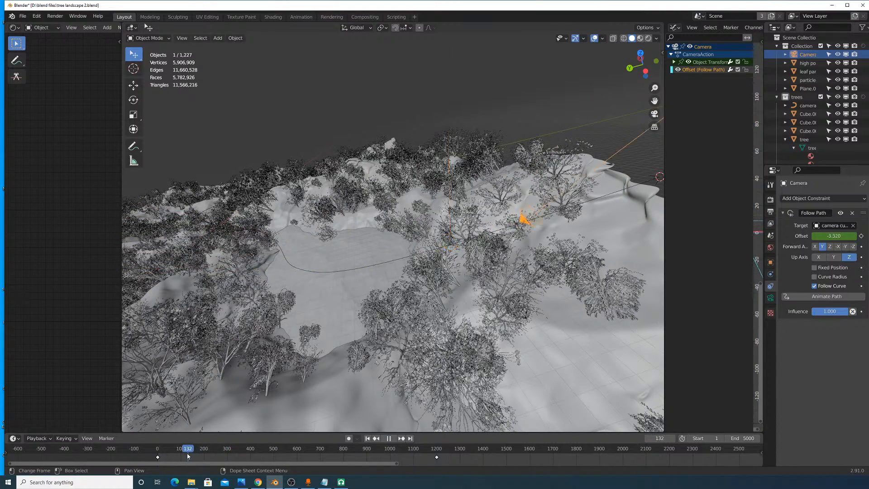
{"action": "middle_click_drag", "start_coordinate": [540, 281], "coordinate": [468, 250]}
{"action": "scroll", "coordinate": [511, 247], "scroll_direction": "down", "scroll_amount": 3}
{"action": "key", "text": "r"}
{"action": "key", "text": "r"}
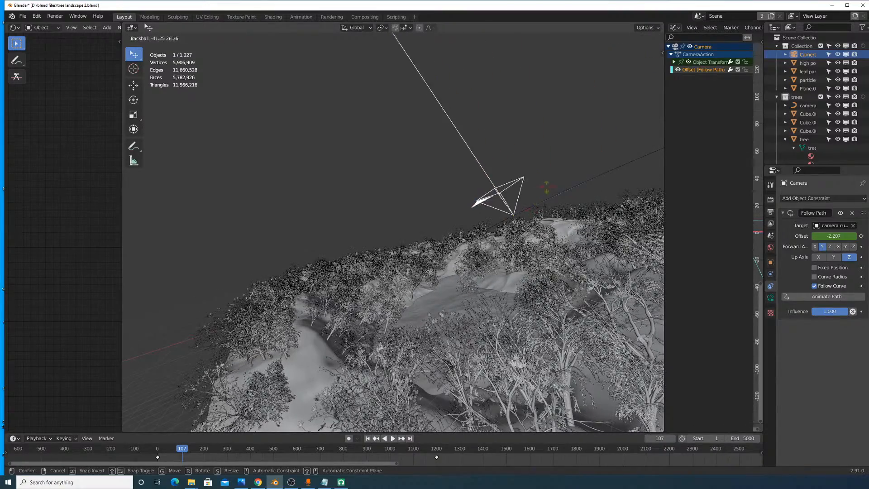
{"action": "right_click", "coordinate": [576, 178]}
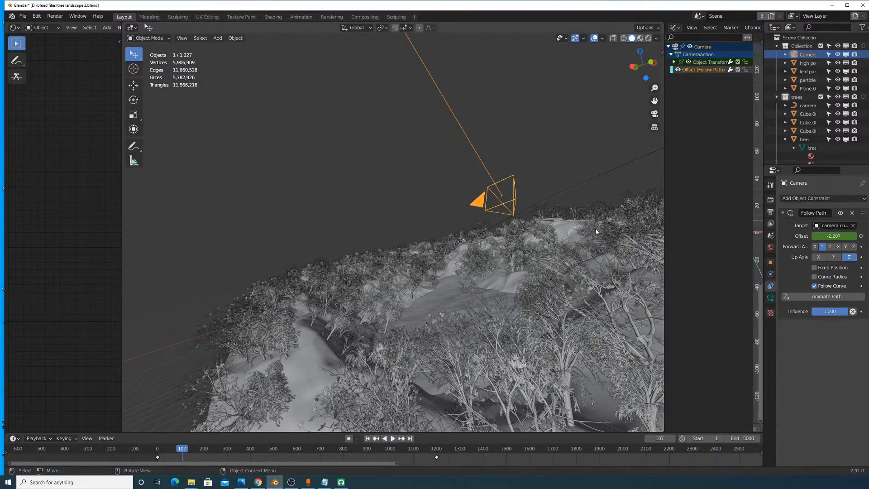
{"action": "middle_click_drag", "start_coordinate": [595, 232], "coordinate": [551, 211]}
{"action": "key", "text": "r"}
{"action": "key", "text": "r"}
{"action": "left_click", "coordinate": [597, 195]}
Step: Rotate the camera about the global Z axis and about the global X axis
{"action": "key", "text": "r"}
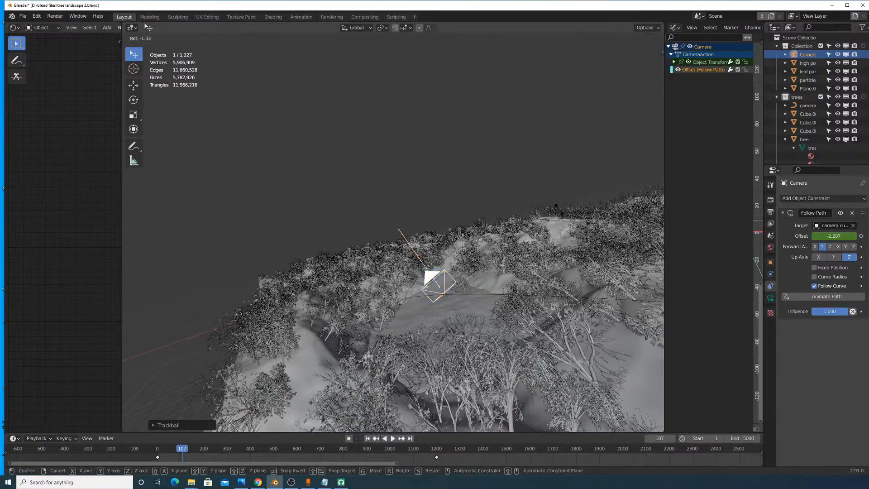
{"action": "key", "text": "z"}
{"action": "left_click", "coordinate": [577, 296]}
{"action": "middle_click_drag", "start_coordinate": [550, 286], "coordinate": [521, 260]}
{"action": "key", "text": "r"}
{"action": "key", "text": "x"}
{"action": "left_click", "coordinate": [579, 276]}
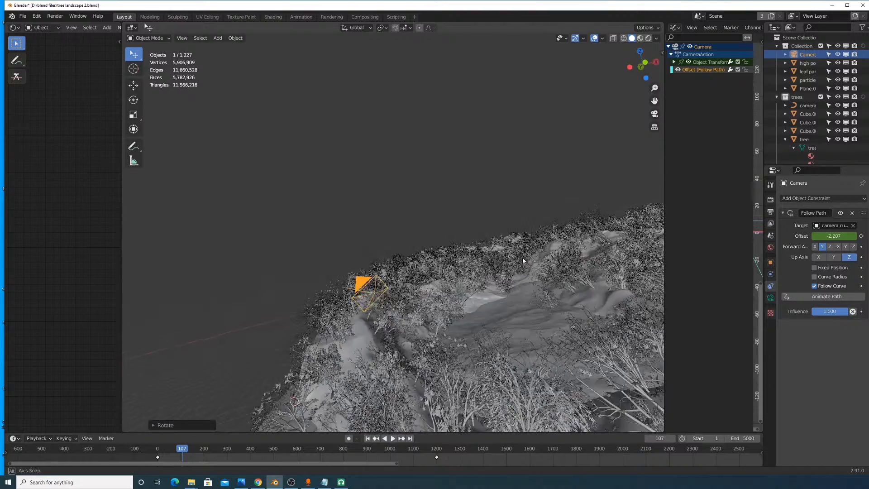
Step: Rotate the camera about the global Y axis to correct its tilt
{"action": "key", "text": "r"}
{"action": "key", "text": "x"}
{"action": "right_click", "coordinate": [537, 300]}
{"action": "key", "text": "r"}
{"action": "key", "text": "y"}
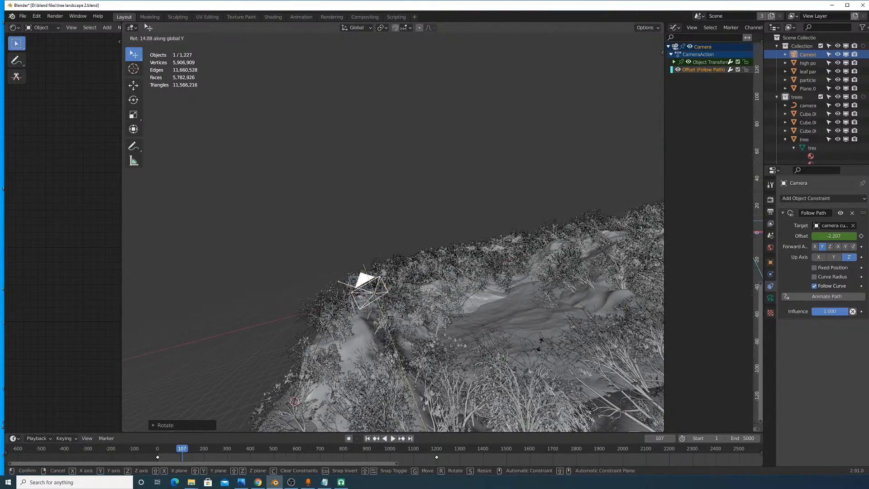
{"action": "left_click", "coordinate": [500, 380]}
Step: Rotate the camera in the view plane and about global Z so it points more along the curve
{"action": "middle_click_drag", "start_coordinate": [452, 274], "coordinate": [475, 309]}
{"action": "key", "text": "r"}
{"action": "left_click", "coordinate": [472, 286]}
{"action": "key", "text": "r"}
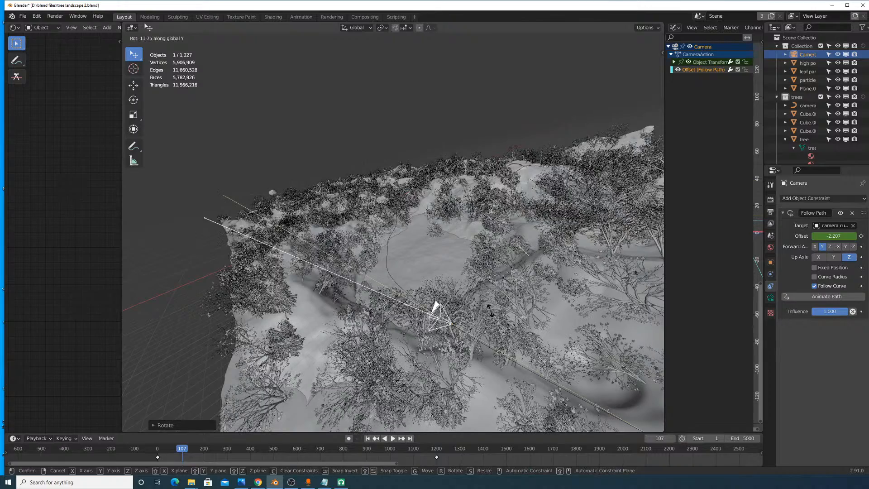
{"action": "key", "text": "z"}
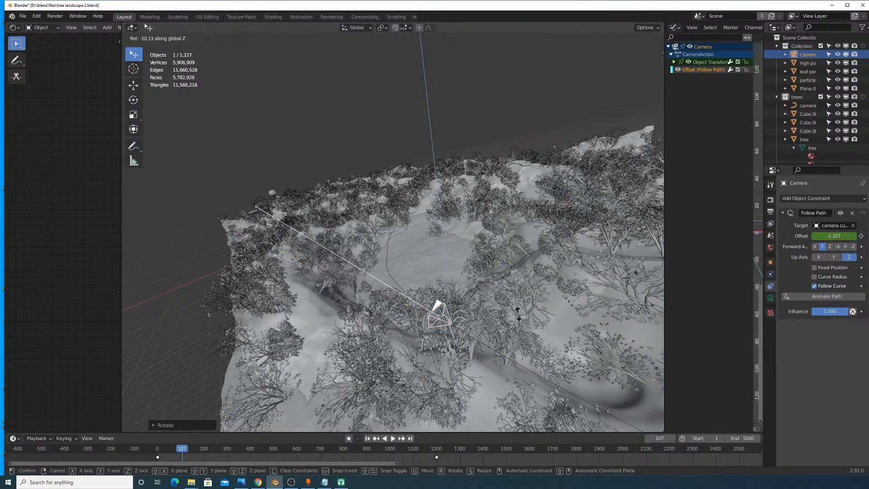
{"action": "left_click", "coordinate": [520, 315]}
Step: Refine the camera's direction from a low side view with a free rotation and a global Z rotation
{"action": "middle_click_drag", "start_coordinate": [522, 317], "coordinate": [589, 266]}
{"action": "key", "text": "r"}
{"action": "left_click", "coordinate": [519, 233]}
{"action": "key", "text": "r"}
{"action": "key", "text": "z"}
{"action": "left_click", "coordinate": [546, 302]}
{"action": "key", "text": "x"}
{"action": "right_click", "coordinate": [576, 291]}
{"action": "key", "text": "r"}
{"action": "key", "text": "y"}
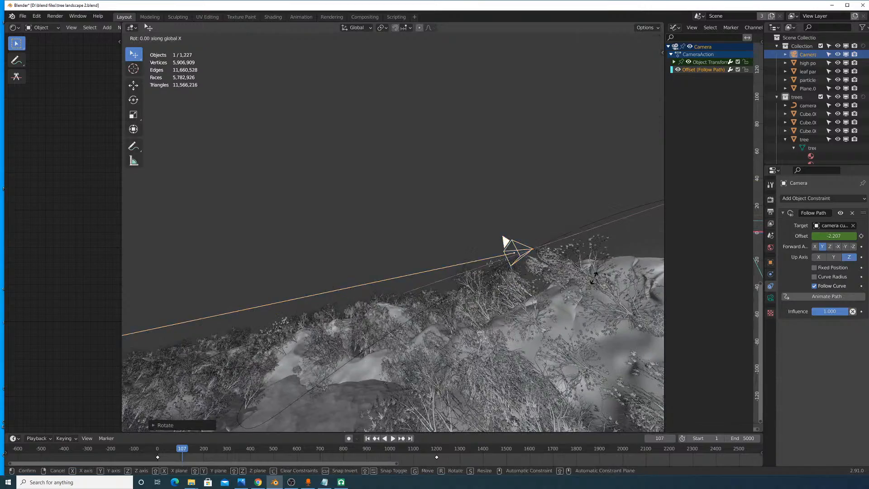
{"action": "key", "text": "y"}
{"action": "right_click", "coordinate": [589, 266]}
Step: Switch the transform orientation to Local and rotate the camera about 10 degrees around its local X axis
{"action": "left_click", "coordinate": [356, 27]}
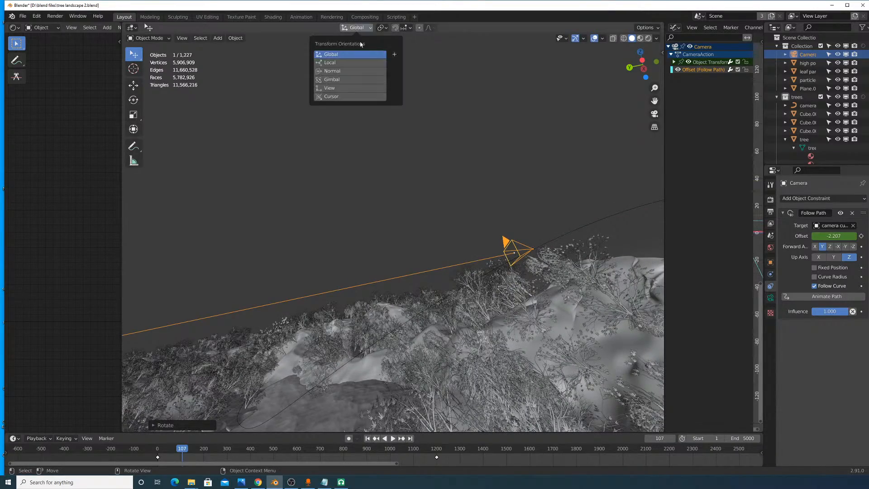
{"action": "middle_click_drag", "start_coordinate": [493, 195], "coordinate": [445, 217]}
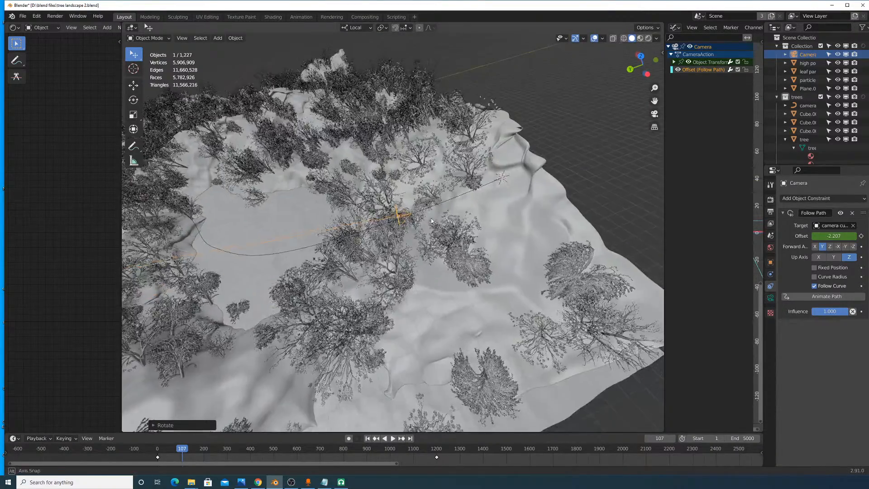
{"action": "scroll", "coordinate": [445, 210], "scroll_direction": "up", "scroll_amount": 2}
{"action": "scroll", "coordinate": [445, 209], "scroll_direction": "up", "scroll_amount": 2}
{"action": "key", "text": "r"}
{"action": "key", "text": "y"}
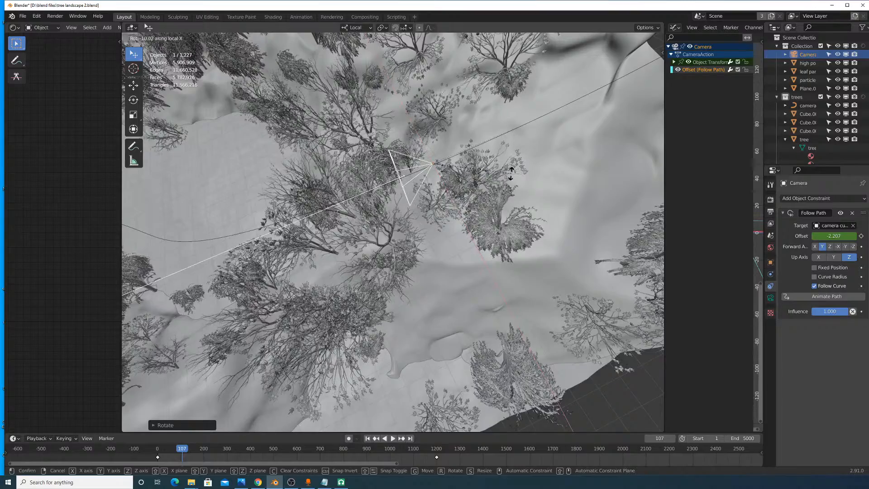
{"action": "left_click", "coordinate": [510, 174]}
Step: Rotate the camera about its local Z axis and fine-tune its roll with small free rotations
{"action": "middle_click_drag", "start_coordinate": [508, 177], "coordinate": [565, 250]}
{"action": "key", "text": "r"}
{"action": "key", "text": "x"}
{"action": "left_click", "coordinate": [576, 217]}
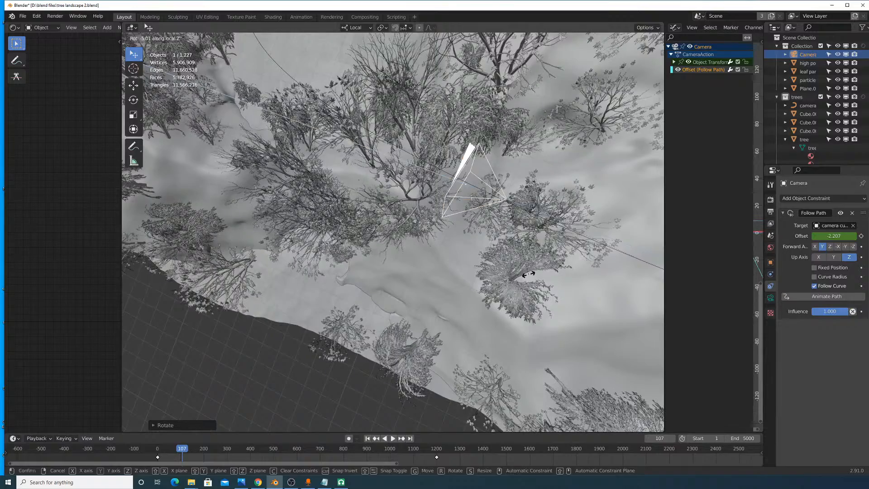
{"action": "key", "text": "r"}
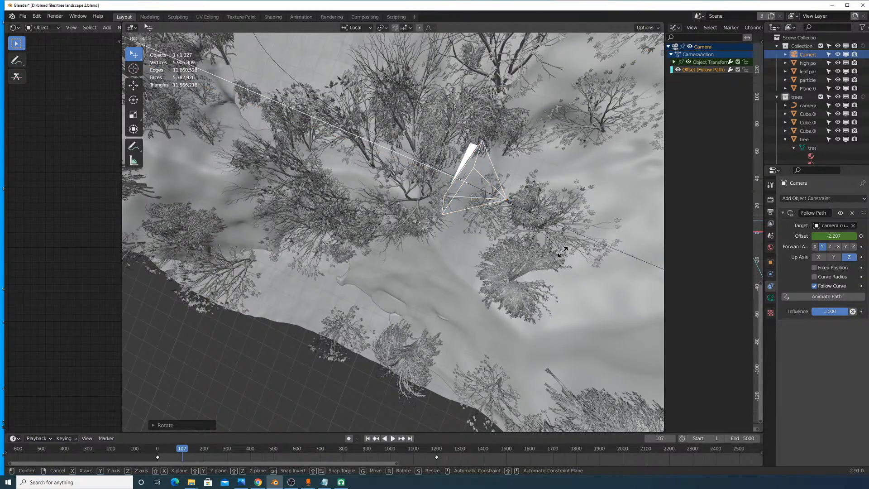
{"action": "left_click", "coordinate": [563, 251]}
{"action": "key", "text": "r"}
{"action": "left_click", "coordinate": [565, 252]}
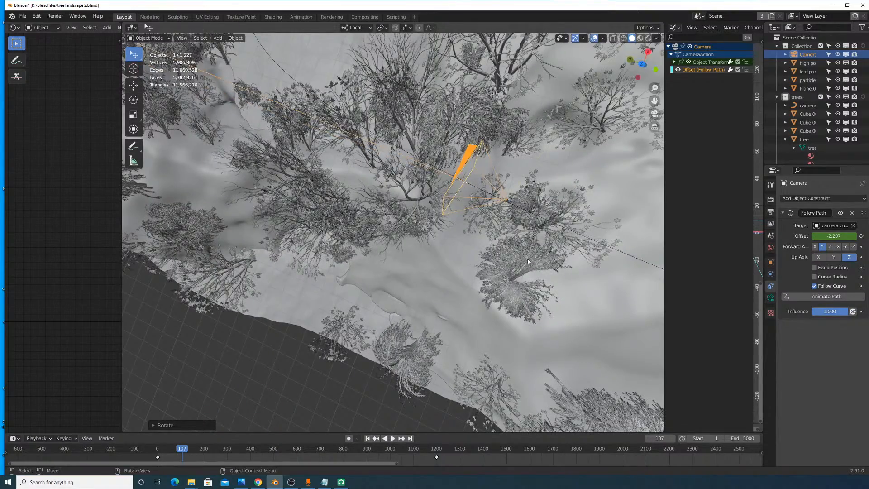
Step: Scrub the timeline to frame 53 to check how the camera turns along the curve
{"action": "middle_click_drag", "start_coordinate": [528, 262], "coordinate": [457, 234]}
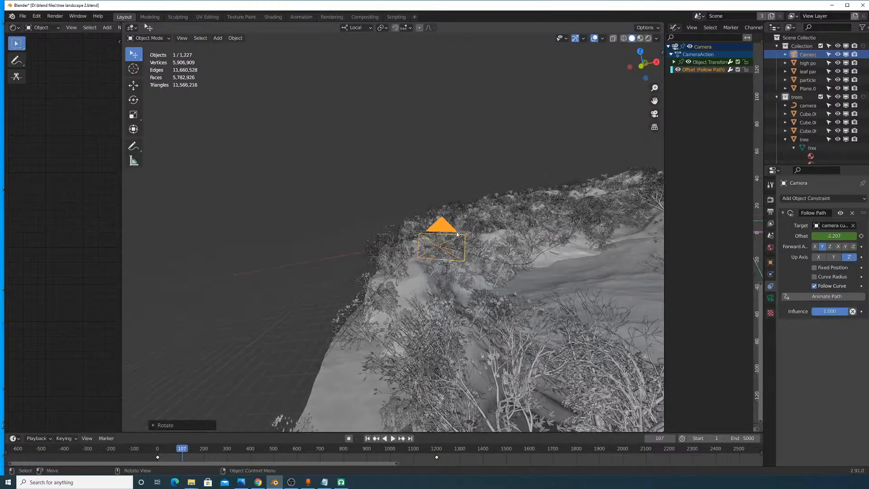
{"action": "key", "text": "space"}
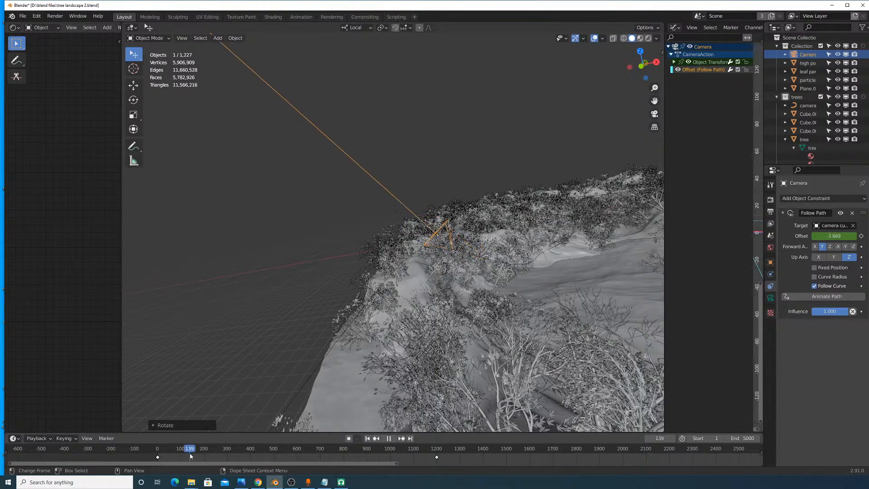
{"action": "left_click_drag", "start_coordinate": [190, 456], "coordinate": [169, 451]}
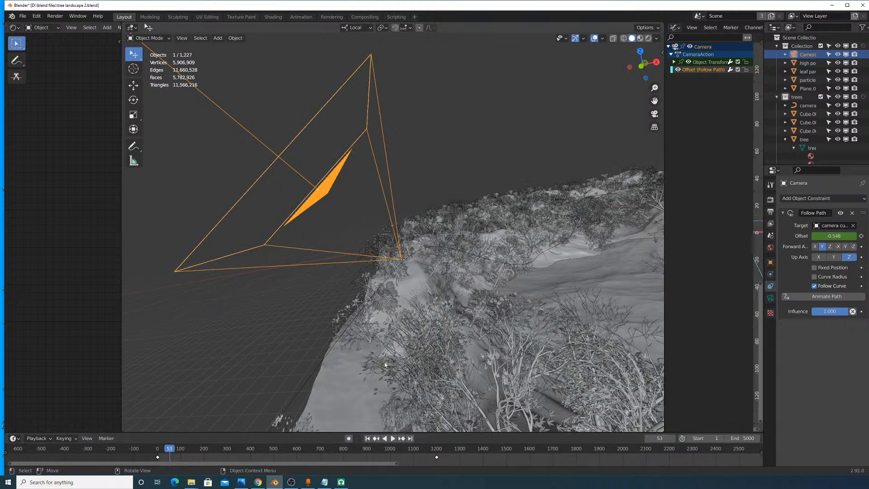
Step: Try -Z, -X and X as the Follow Path forward axis around frame 21, and return to Y
{"action": "left_click", "coordinate": [830, 247]}
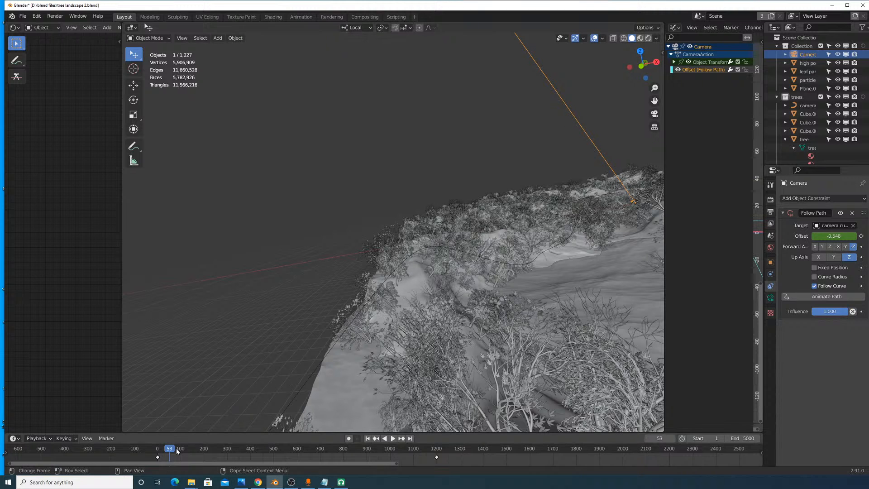
{"action": "left_click_drag", "start_coordinate": [175, 448], "coordinate": [162, 448]}
{"action": "left_click", "coordinate": [838, 246]}
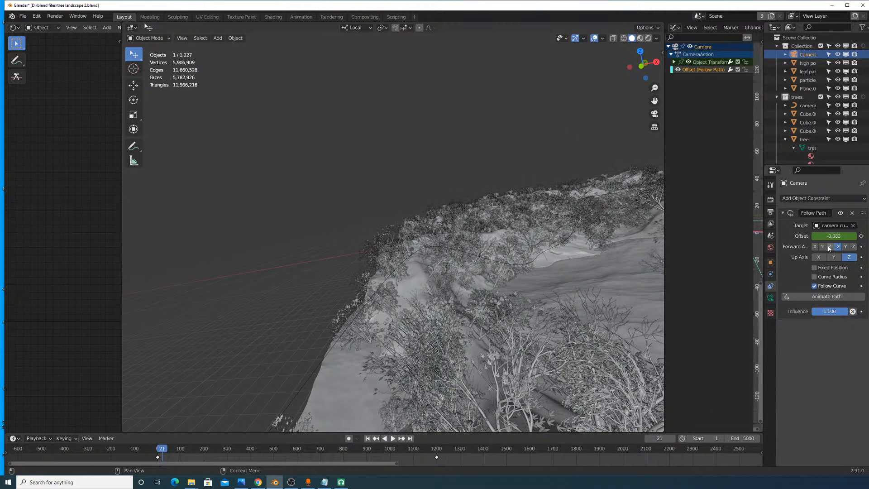
{"action": "left_click", "coordinate": [822, 246]}
{"action": "left_click", "coordinate": [817, 248]}
{"action": "left_click", "coordinate": [820, 248]}
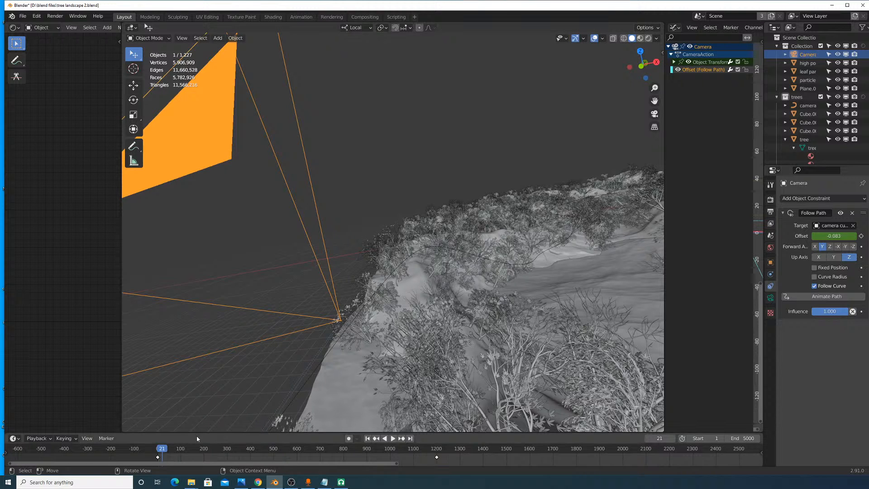
Step: Scrub the animation past frame 494 and back to frame 67 to examine the camera's path, and switch to Chrome
{"action": "left_click_drag", "start_coordinate": [166, 452], "coordinate": [282, 415]}
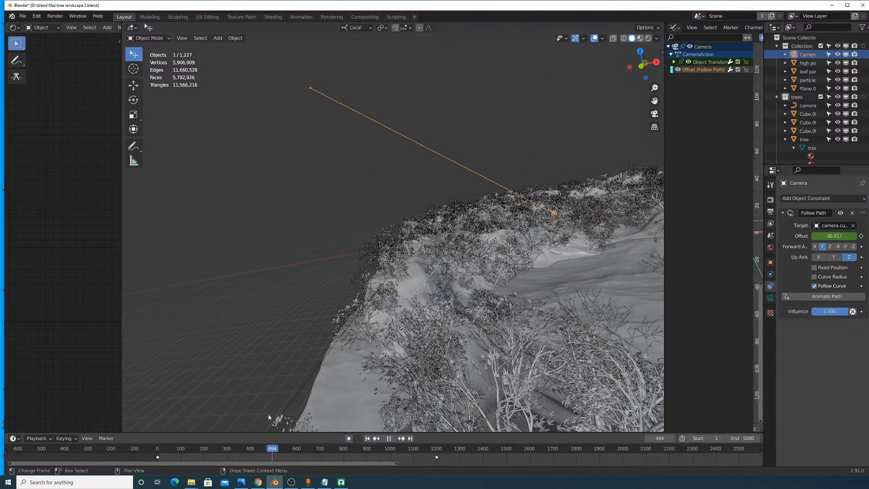
{"action": "left_click_drag", "start_coordinate": [268, 414], "coordinate": [172, 416]}
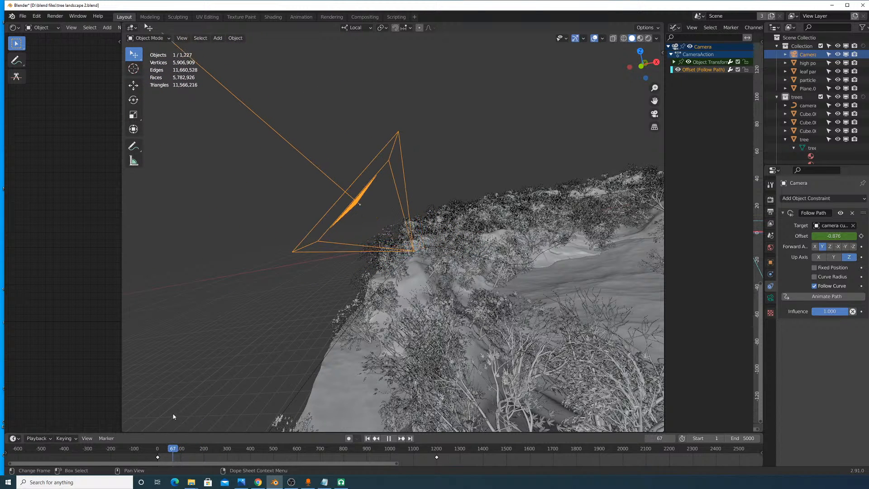
{"action": "key", "text": "space"}
{"action": "key", "text": "alt+Tab"}
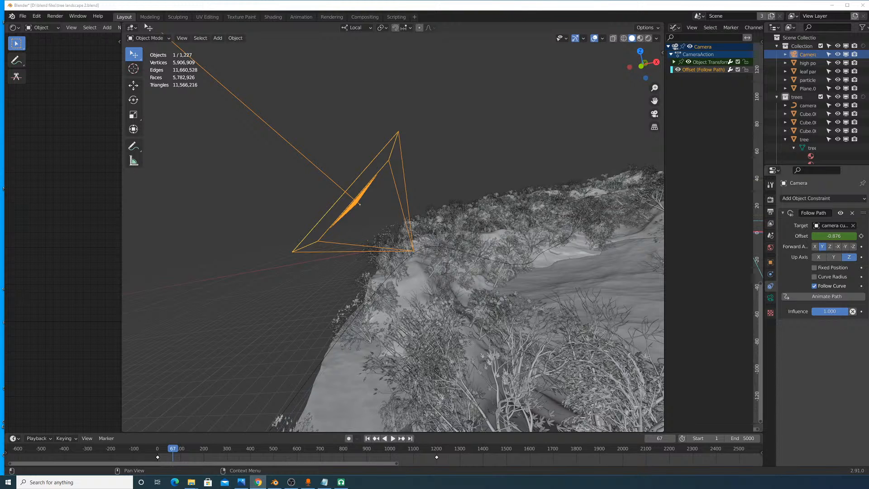
Step: Set the Follow Path up axis to X and examine the camera's orientation against the curve from above
{"action": "left_click", "coordinate": [820, 298]}
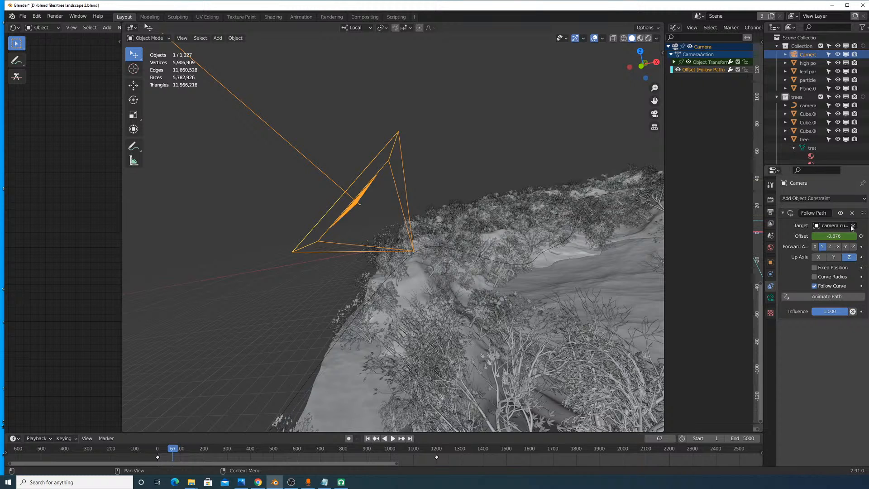
{"action": "left_click", "coordinate": [826, 257]}
{"action": "scroll", "coordinate": [493, 220], "scroll_direction": "down", "scroll_amount": 3}
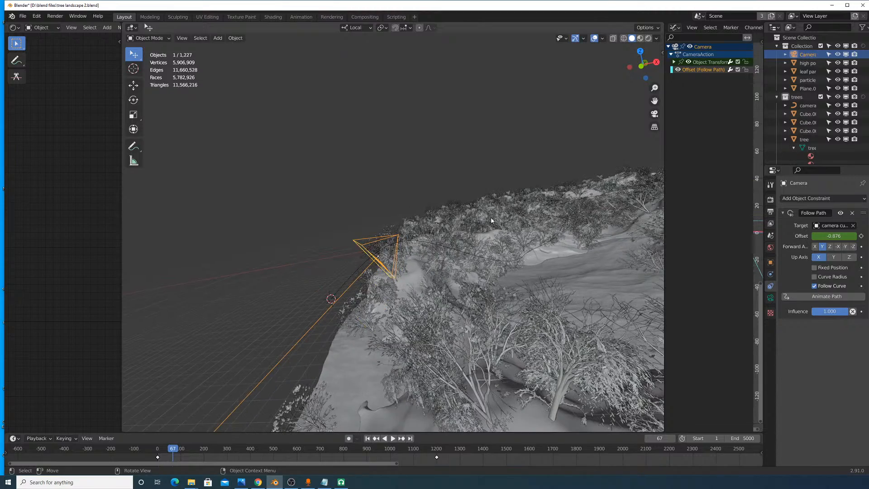
{"action": "middle_click_drag", "start_coordinate": [492, 226], "coordinate": [502, 245]}
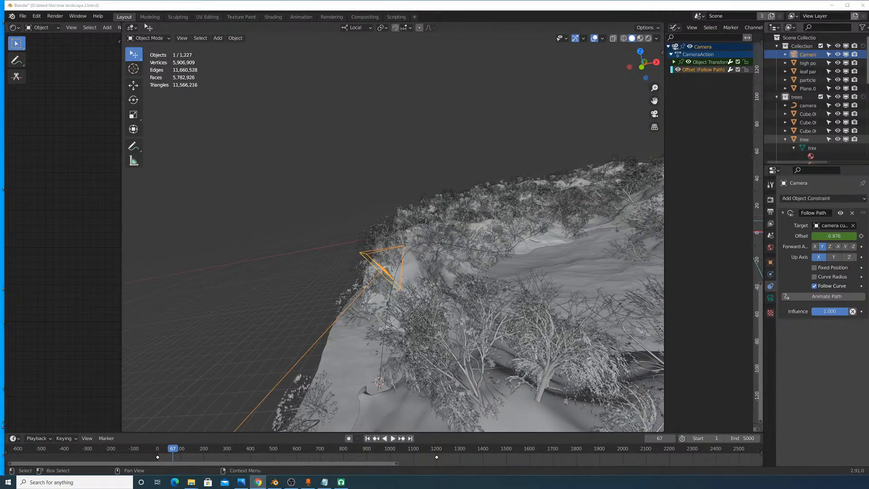
{"action": "middle_click_drag", "start_coordinate": [471, 219], "coordinate": [508, 275]}
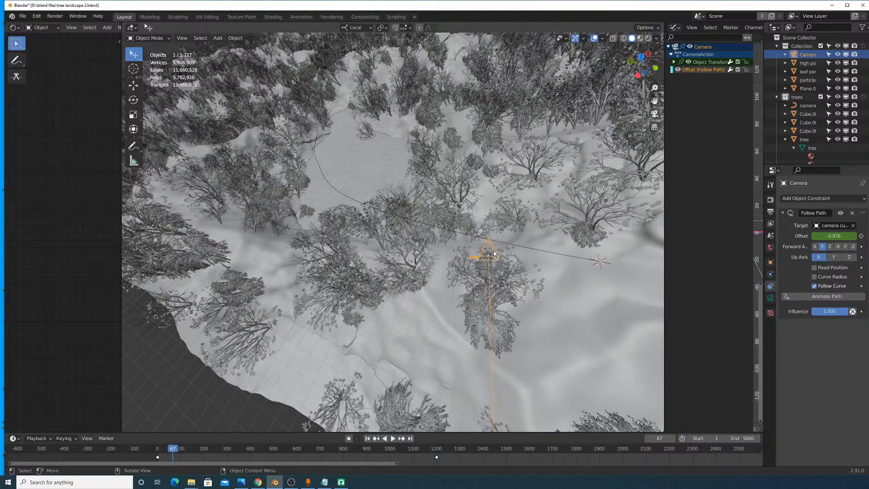
Step: Try to apply all transforms to the camera and to the camera curve, and reselect the camera
{"action": "left_click", "coordinate": [494, 254]}
{"action": "left_click", "coordinate": [495, 253]}
{"action": "right_click", "coordinate": [506, 251]}
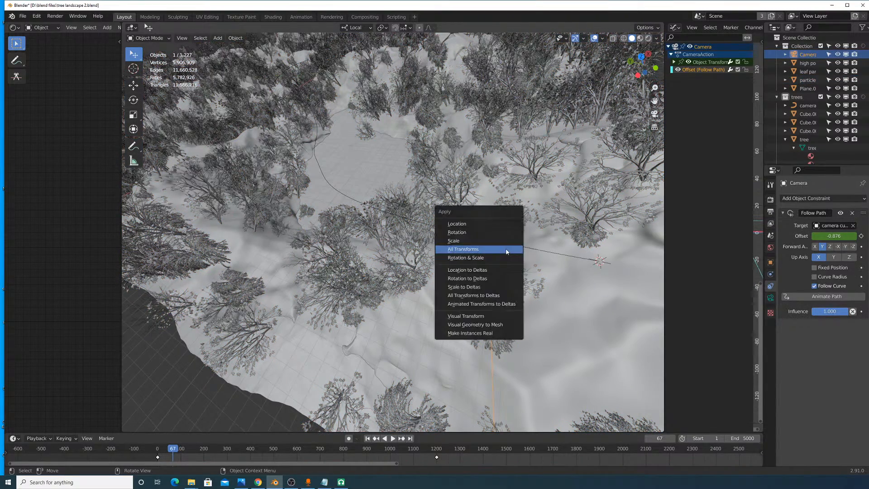
{"action": "left_click", "coordinate": [507, 248]}
{"action": "left_click", "coordinate": [522, 244]}
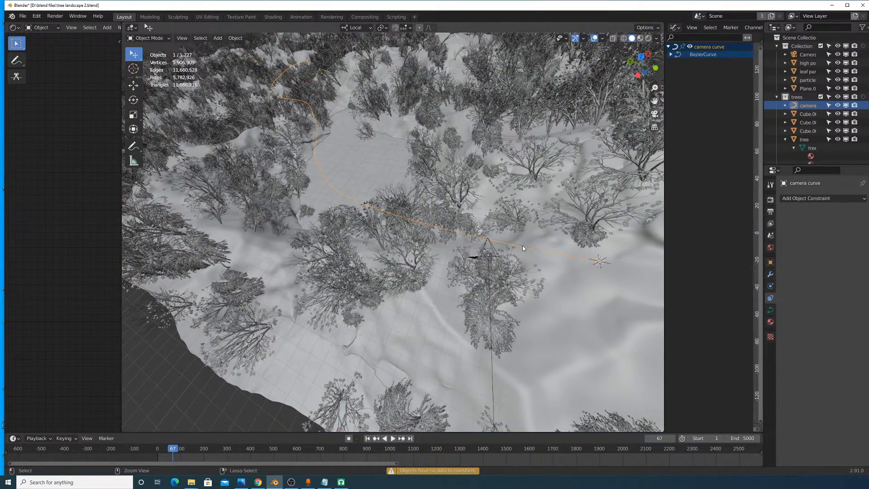
{"action": "key", "text": "ctrl+a"}
{"action": "left_click", "coordinate": [523, 246]}
{"action": "left_click", "coordinate": [491, 246]}
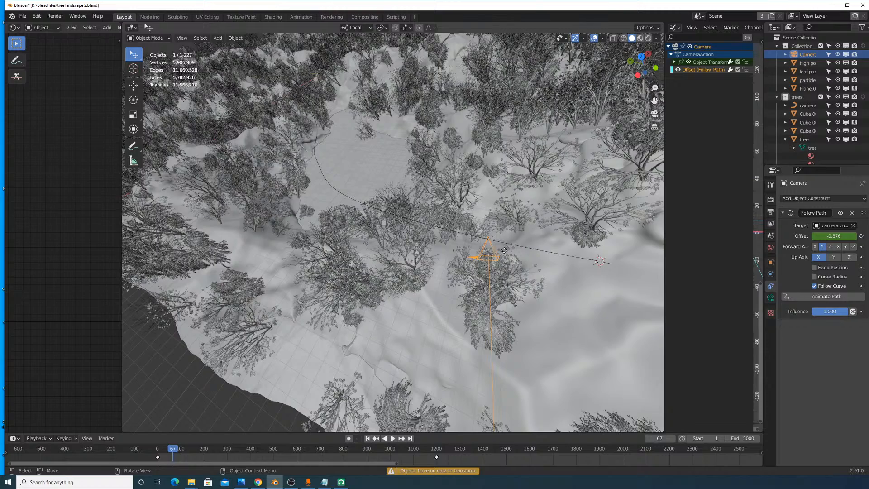
Step: Snap the 3D cursor to the selected end control point of the camera curve in Edit Mode, and return to Object Mode
{"action": "left_click", "coordinate": [597, 262]}
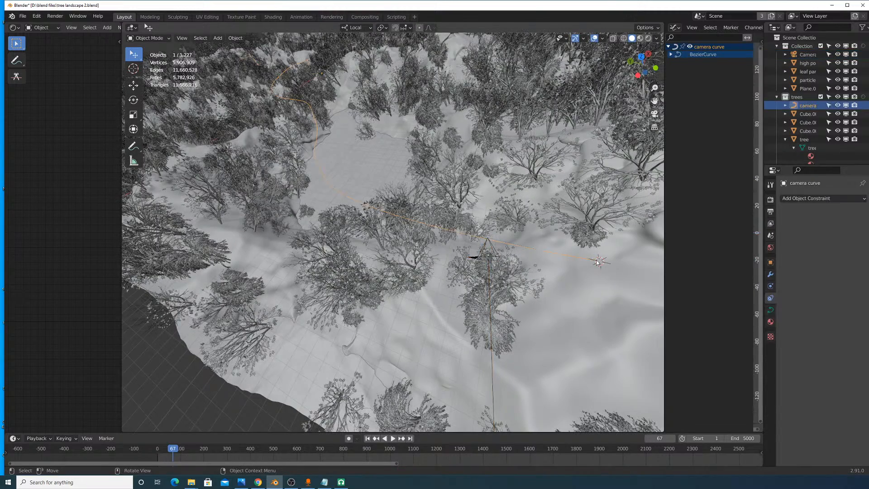
{"action": "key", "text": "Tab"}
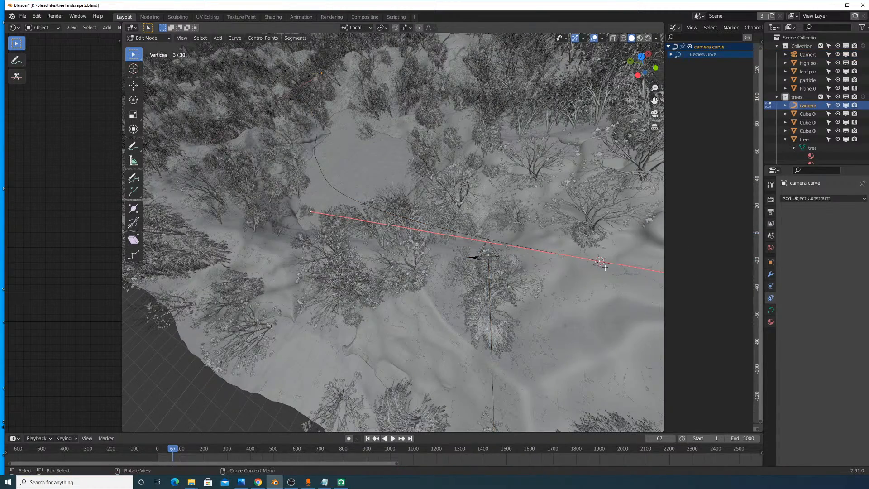
{"action": "key", "text": "shift+s"}
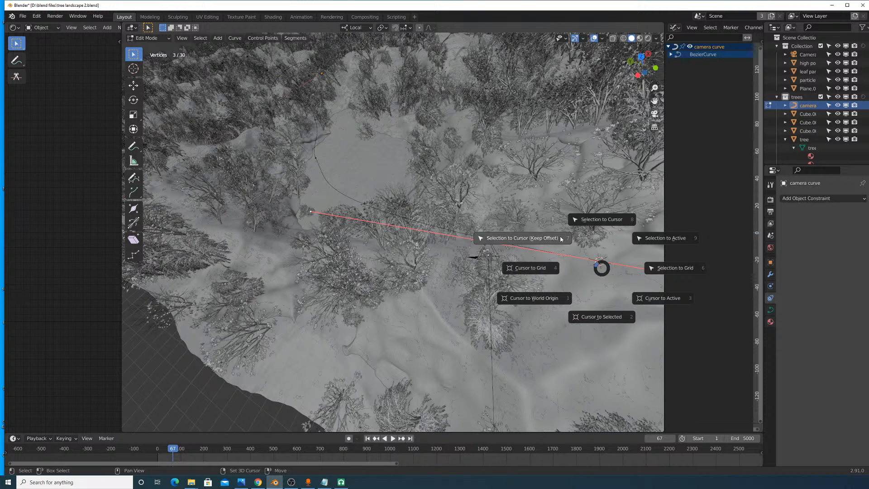
{"action": "left_click", "coordinate": [591, 315]}
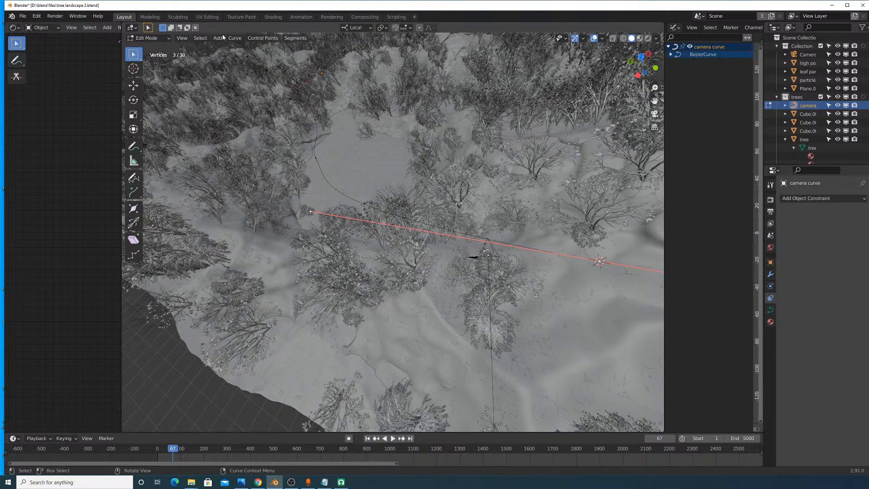
{"action": "key", "text": "Tab"}
Step: Move the camera freely by about 32 m to the 3D cursor at the end of the curve
{"action": "left_click", "coordinate": [486, 253]}
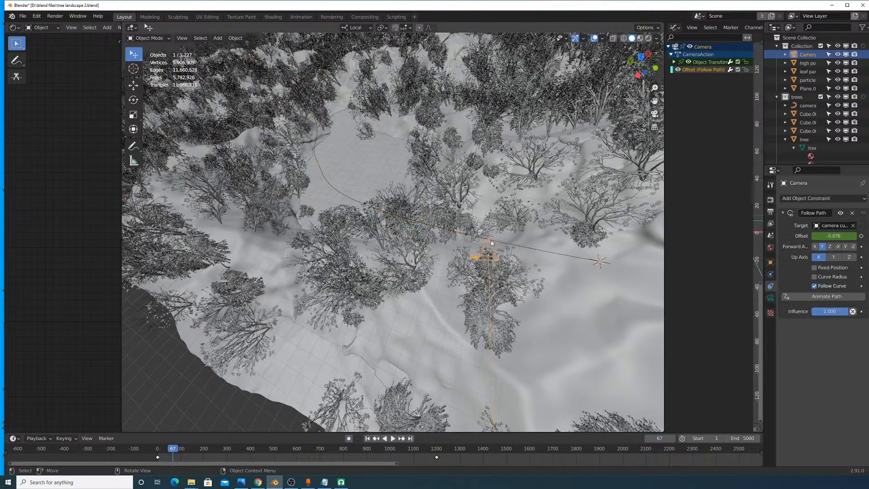
{"action": "key", "text": "g"}
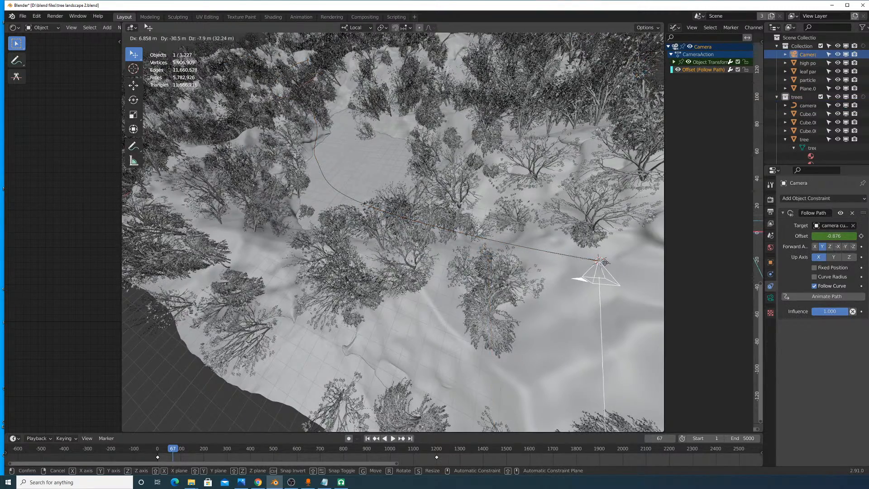
{"action": "left_click", "coordinate": [606, 271]}
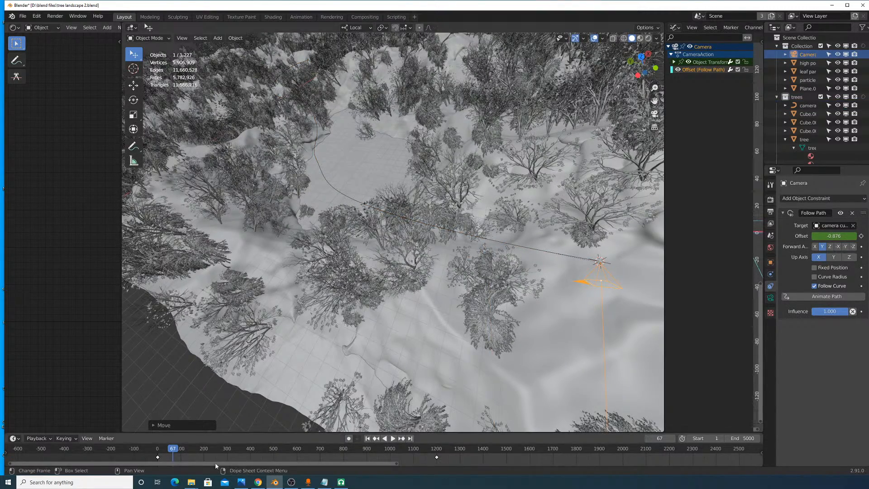
Step: Play and scrub the animation around frames 62 to 68 and locate where the camera travels in the landscape
{"action": "left_click_drag", "start_coordinate": [179, 451], "coordinate": [157, 453]}
{"action": "key", "text": "space"}
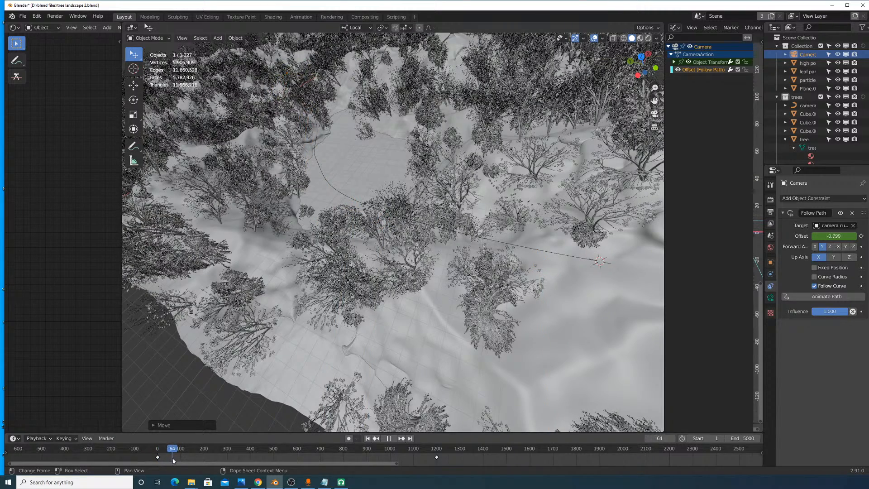
{"action": "key", "text": "space"}
{"action": "middle_click_drag", "start_coordinate": [309, 169], "coordinate": [350, 213], "text": "shift"}
{"action": "scroll", "coordinate": [325, 159], "scroll_direction": "down", "scroll_amount": 5}
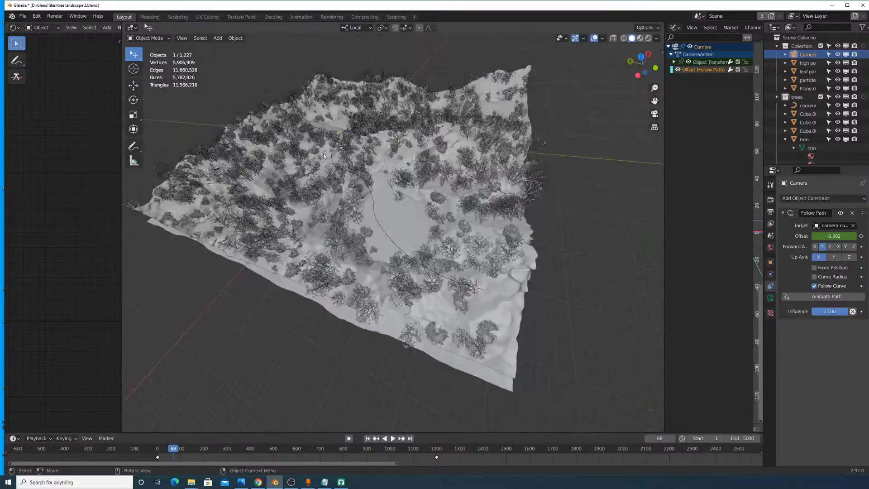
{"action": "scroll", "coordinate": [323, 156], "scroll_direction": "down", "scroll_amount": 3}
{"action": "middle_click_drag", "start_coordinate": [320, 156], "coordinate": [513, 213]}
{"action": "scroll", "coordinate": [513, 213], "scroll_direction": "up", "scroll_amount": 5}
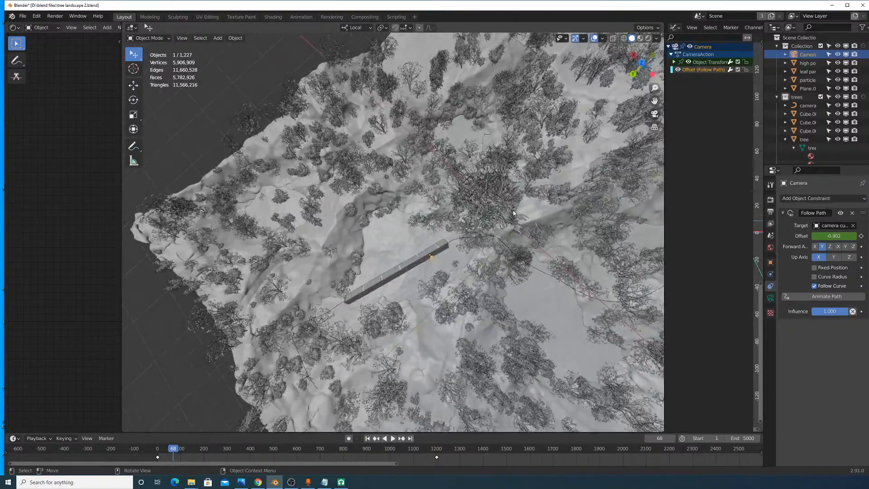
{"action": "scroll", "coordinate": [514, 214], "scroll_direction": "up", "scroll_amount": 2}
{"action": "middle_click_drag", "start_coordinate": [513, 246], "coordinate": [491, 209]}
{"action": "middle_click_drag", "start_coordinate": [369, 197], "coordinate": [420, 182], "text": "shift"}
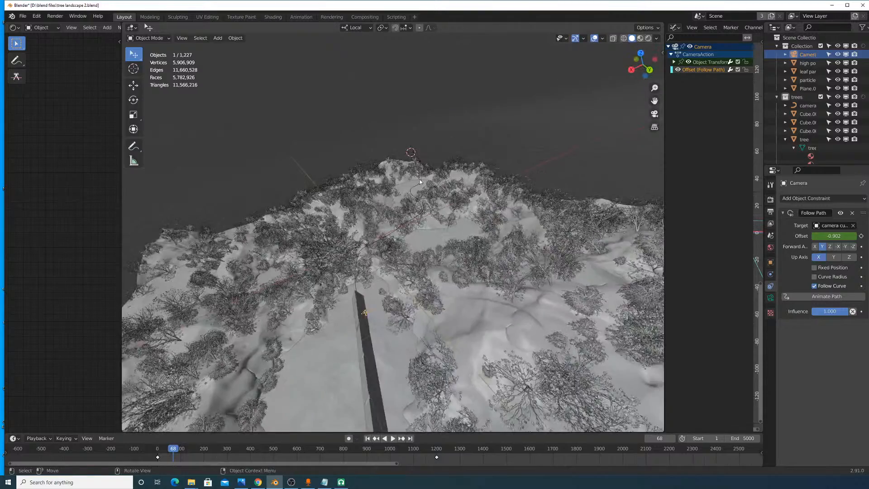
{"action": "scroll", "coordinate": [420, 181], "scroll_direction": "up", "scroll_amount": 4}
{"action": "middle_click_drag", "start_coordinate": [381, 265], "coordinate": [502, 36], "text": "shift"}
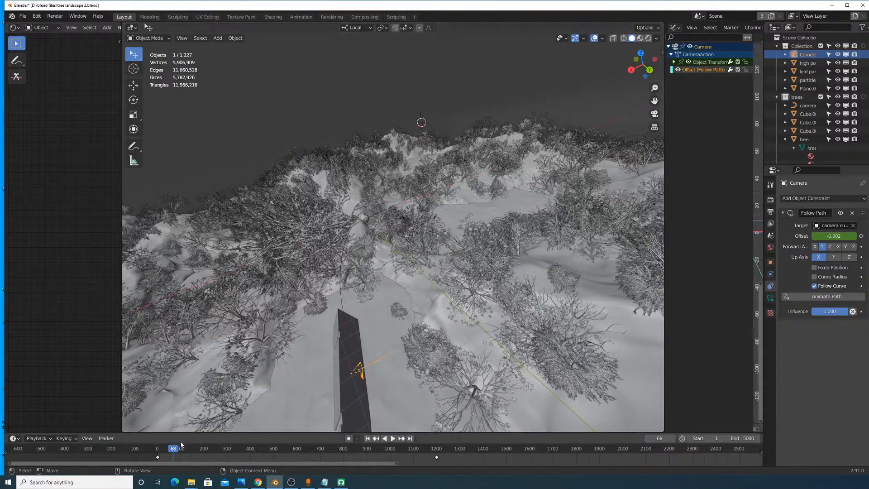
{"action": "left_click_drag", "start_coordinate": [181, 445], "coordinate": [173, 451]}
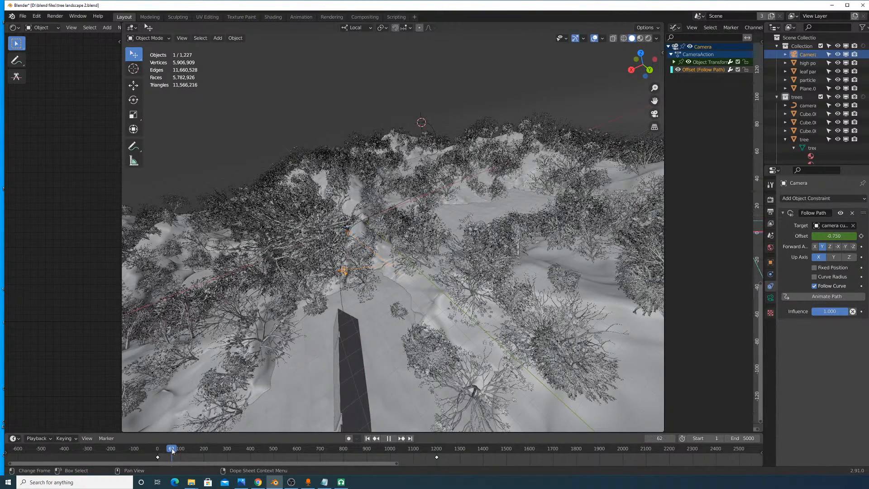
Step: Try Y as the Follow Path up axis at frame 62, and set it to Z
{"action": "left_click", "coordinate": [834, 257]}
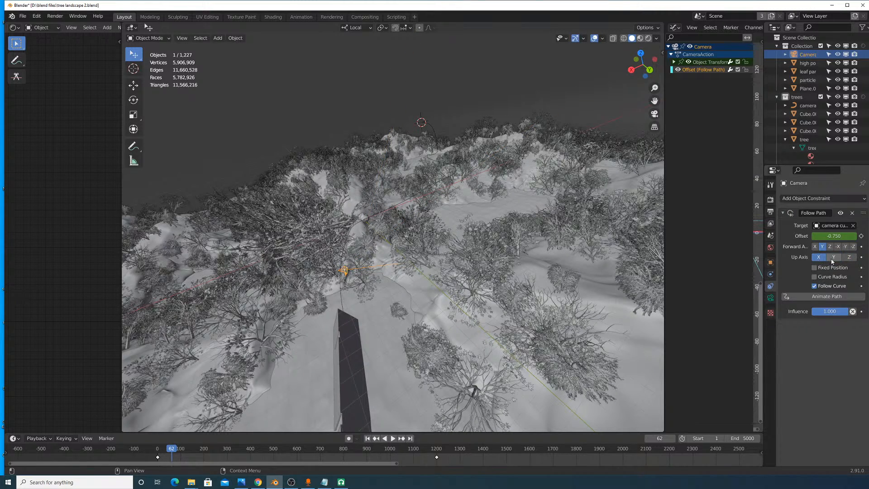
{"action": "left_click", "coordinate": [830, 260]}
{"action": "left_click", "coordinate": [844, 258]}
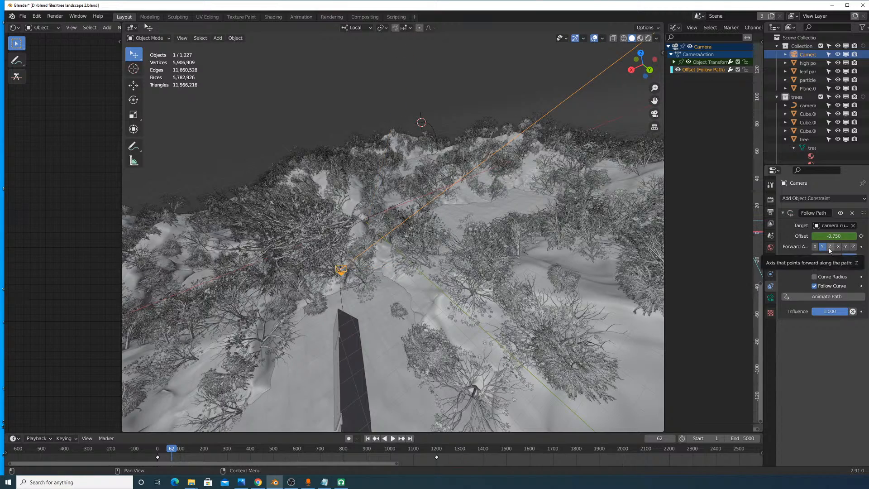
Step: Try Z and X as the Follow Path forward axis, return to Y, and inspect the camera up close
{"action": "left_click", "coordinate": [829, 247]}
{"action": "left_click", "coordinate": [822, 248]}
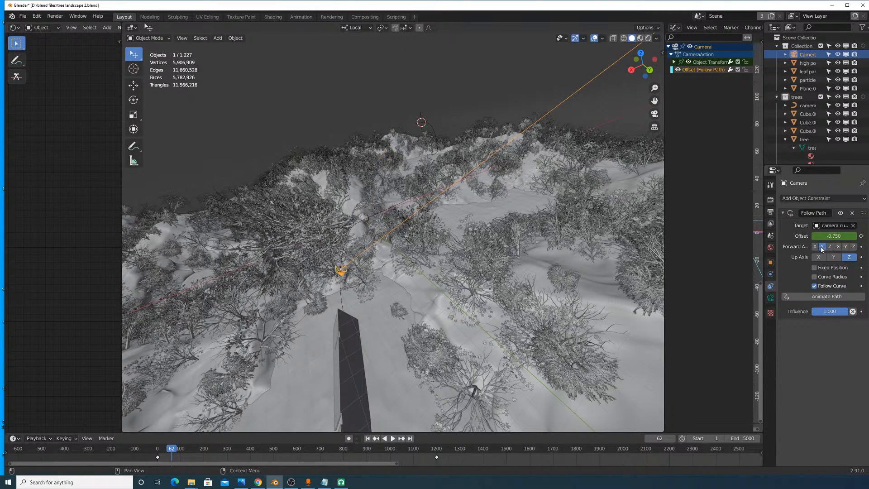
{"action": "left_click", "coordinate": [815, 247]}
{"action": "left_click", "coordinate": [822, 247]}
{"action": "middle_click_drag", "start_coordinate": [475, 181], "coordinate": [421, 192]}
{"action": "scroll", "coordinate": [421, 192], "scroll_direction": "up", "scroll_amount": 9}
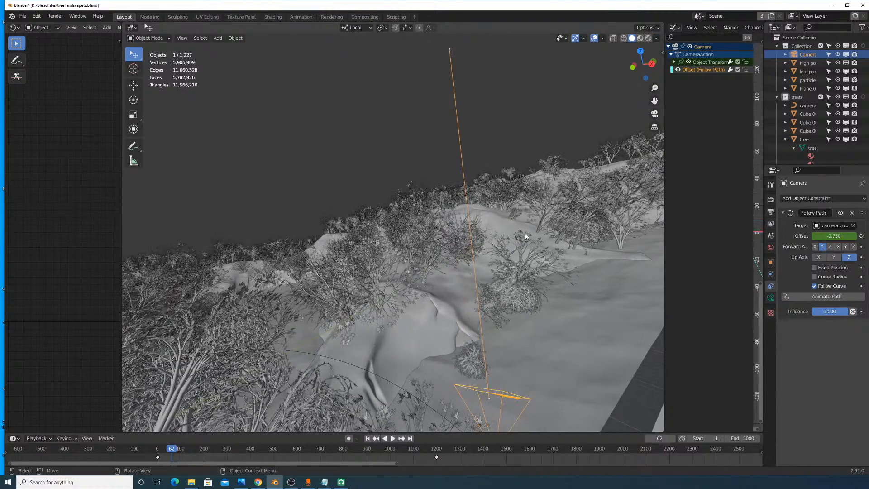
Step: Set the Follow Path forward axis to -Y and check the camera's motion by scrubbing past frame 100
{"action": "left_click", "coordinate": [844, 247]}
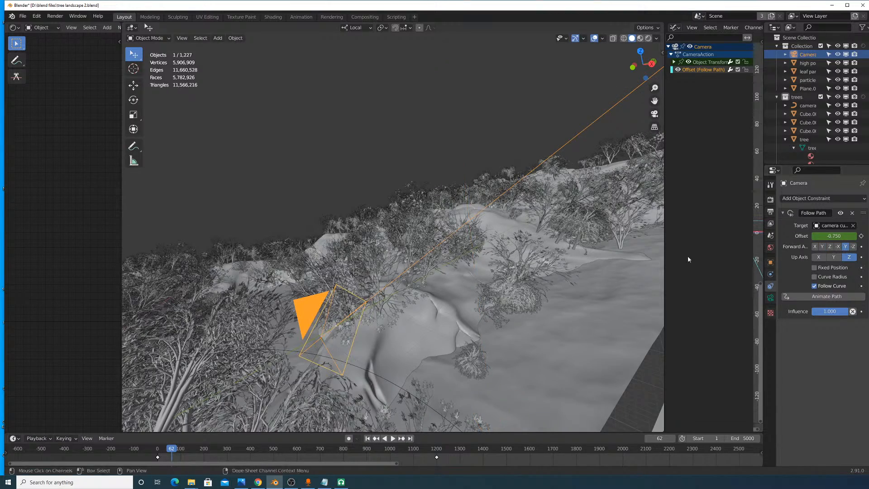
{"action": "middle_click_drag", "start_coordinate": [652, 253], "coordinate": [520, 249]}
{"action": "key", "text": "g"}
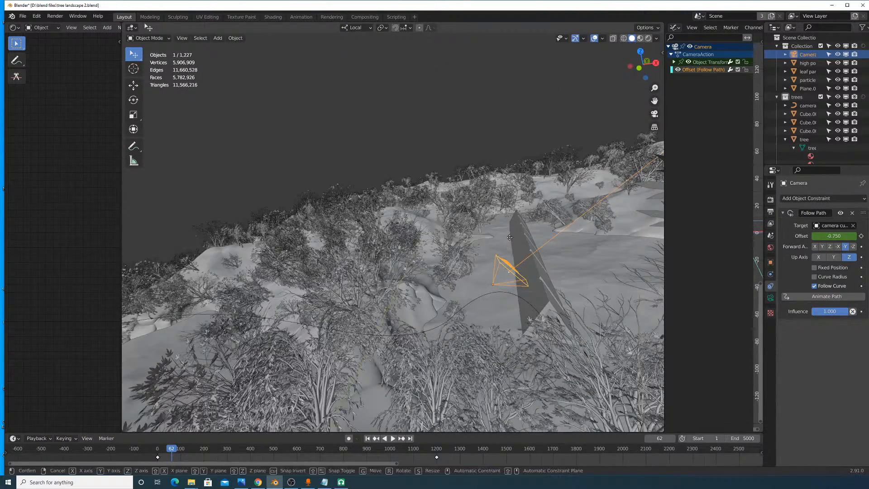
{"action": "right_click", "coordinate": [538, 249]}
{"action": "left_click_drag", "start_coordinate": [184, 450], "coordinate": [181, 450]}
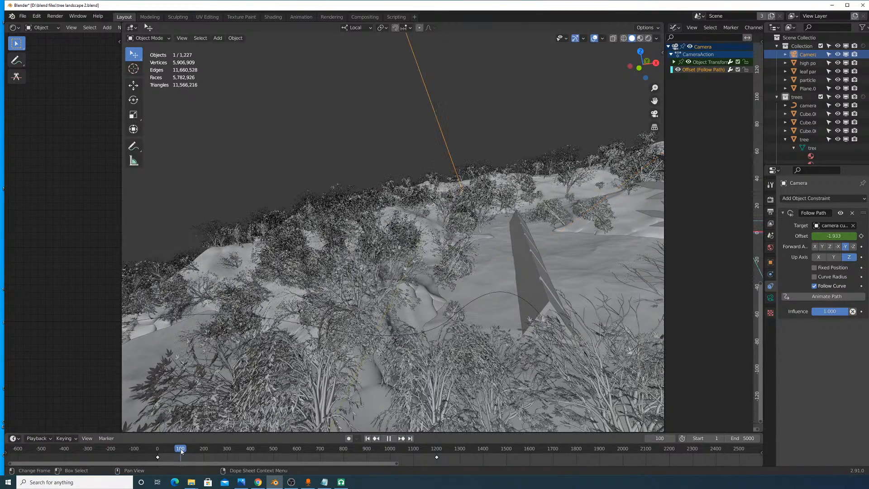
{"action": "key", "text": "space"}
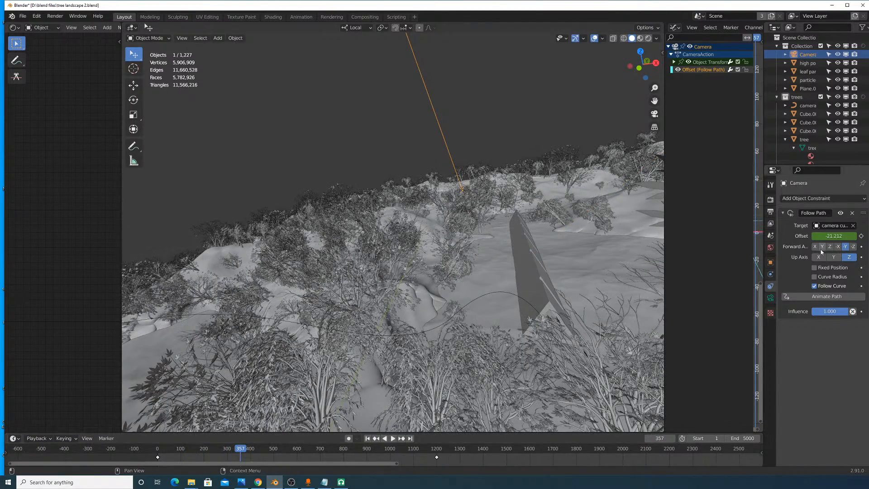
Step: Set the Follow Path forward axis back to Y and scrub between frames 37 and 102 to check the camera's motion
{"action": "left_click", "coordinate": [822, 246]}
{"action": "scroll", "coordinate": [291, 335], "scroll_direction": "down", "scroll_amount": 5}
{"action": "middle_click_drag", "start_coordinate": [292, 335], "coordinate": [327, 341]}
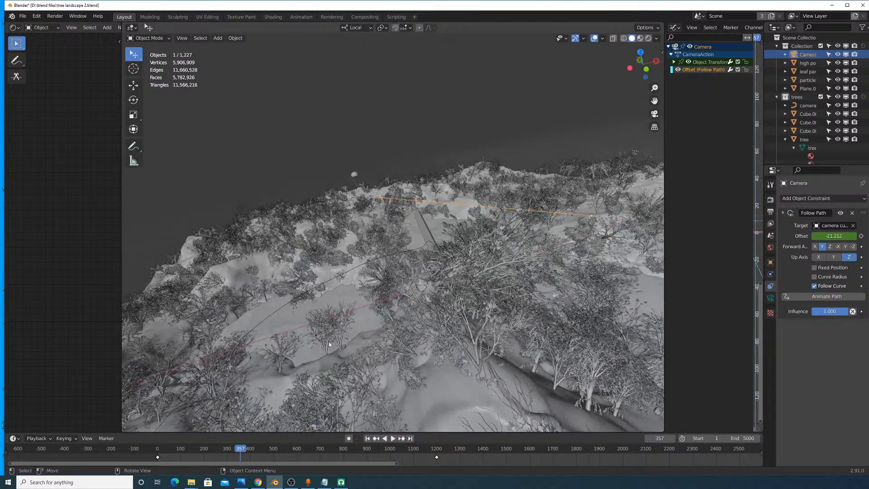
{"action": "left_click_drag", "start_coordinate": [249, 449], "coordinate": [166, 450]}
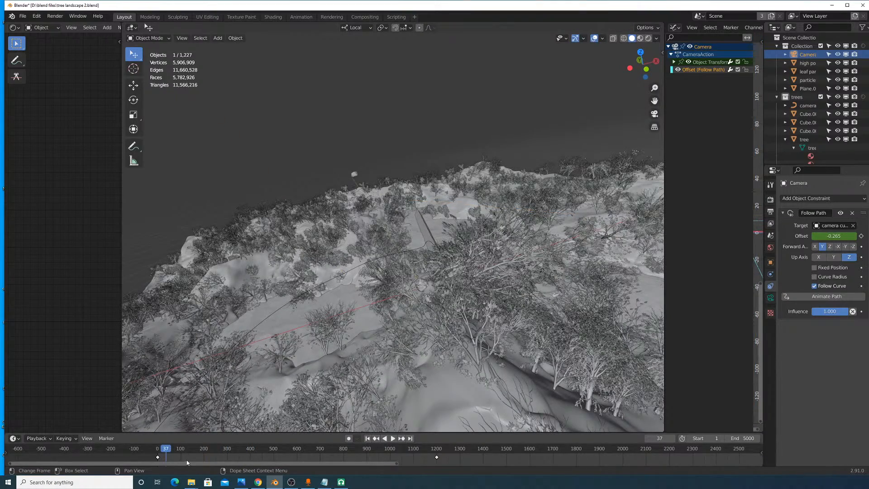
{"action": "left_click", "coordinate": [183, 450]}
{"action": "key", "text": "space"}
{"action": "left_click", "coordinate": [163, 454]}
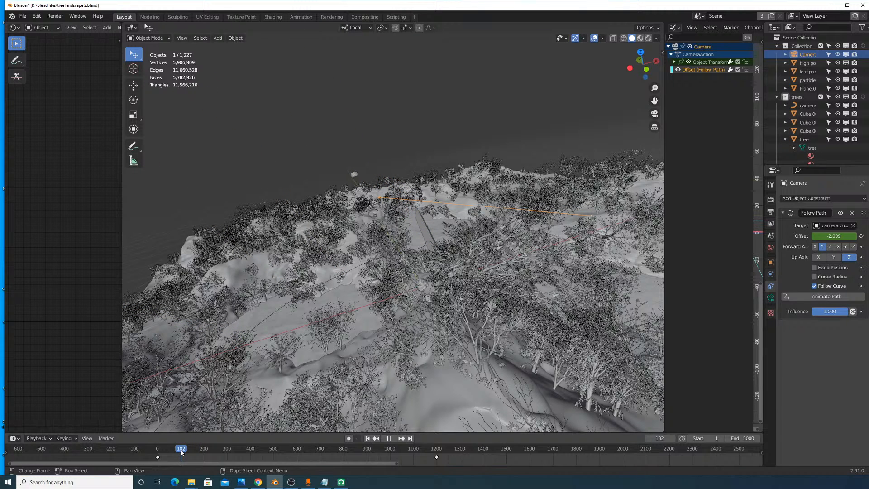
{"action": "key", "text": "Escape"}
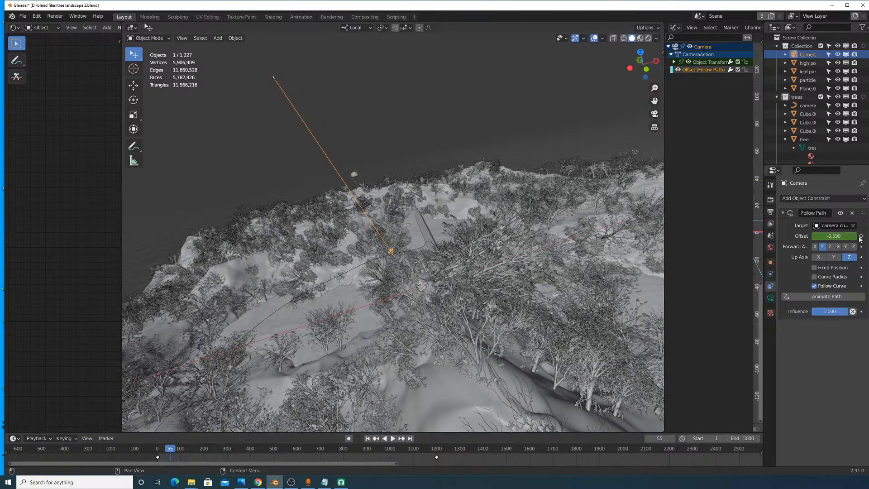
Step: Delete the camera's Follow Path constraint and reselect the camera in the scene
{"action": "left_click", "coordinate": [853, 213]}
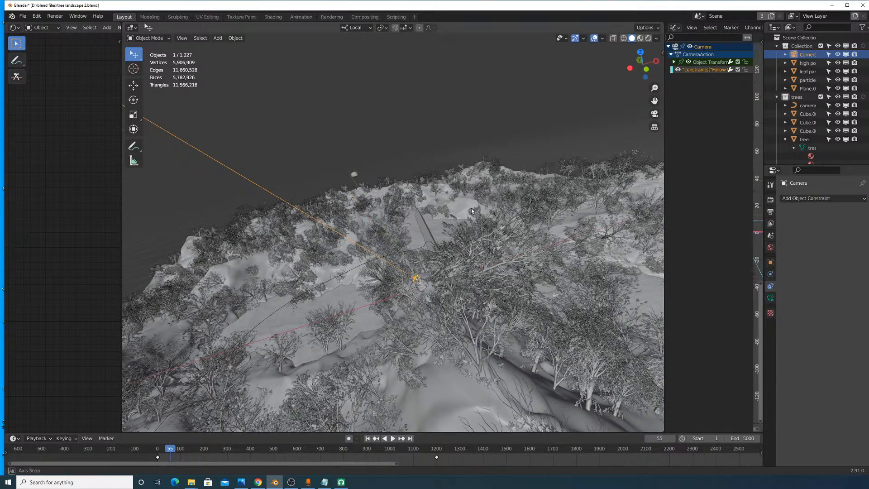
{"action": "middle_click_drag", "start_coordinate": [471, 208], "coordinate": [434, 239]}
{"action": "left_click", "coordinate": [425, 252]}
{"action": "left_click", "coordinate": [430, 281]}
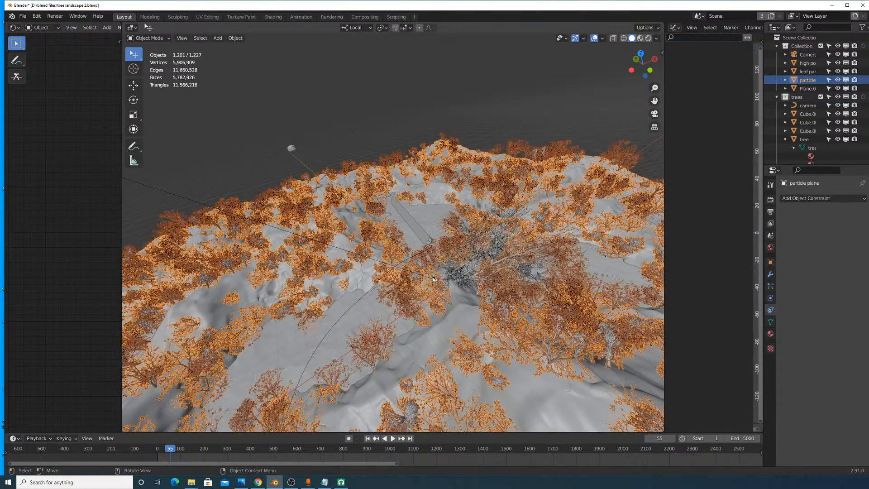
{"action": "left_click", "coordinate": [435, 280]}
Step: Move the camera across the landscape toward the path curve's start at the terrain's edge
{"action": "key", "text": "g"}
{"action": "key", "text": "x"}
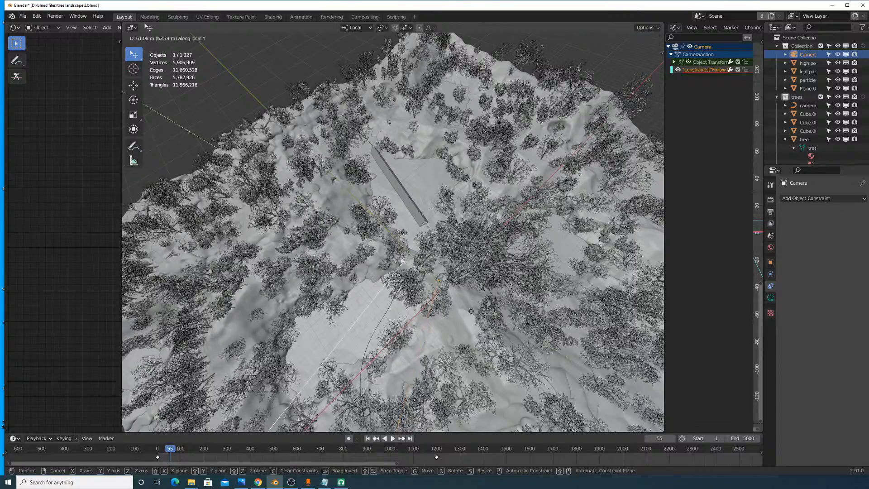
{"action": "left_click", "coordinate": [443, 338]}
{"action": "scroll", "coordinate": [447, 332], "scroll_direction": "down", "scroll_amount": 3}
{"action": "key", "text": "g"}
{"action": "key", "text": "z"}
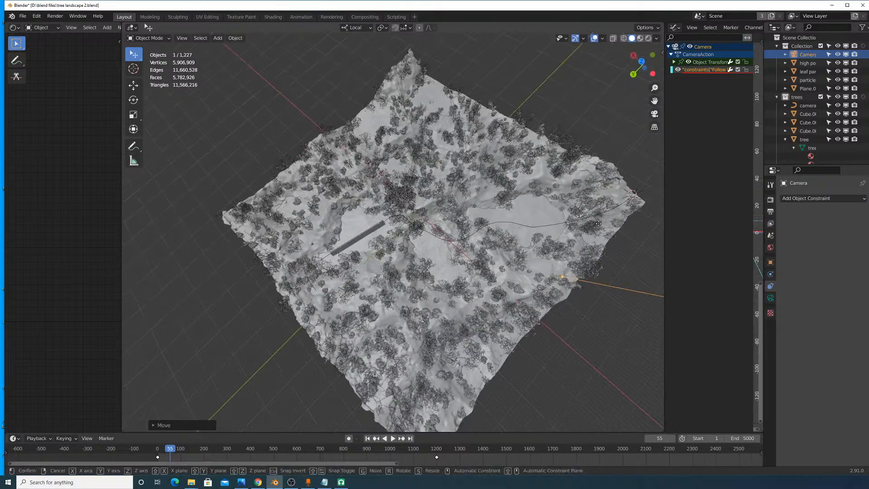
{"action": "key", "text": "shift+z"}
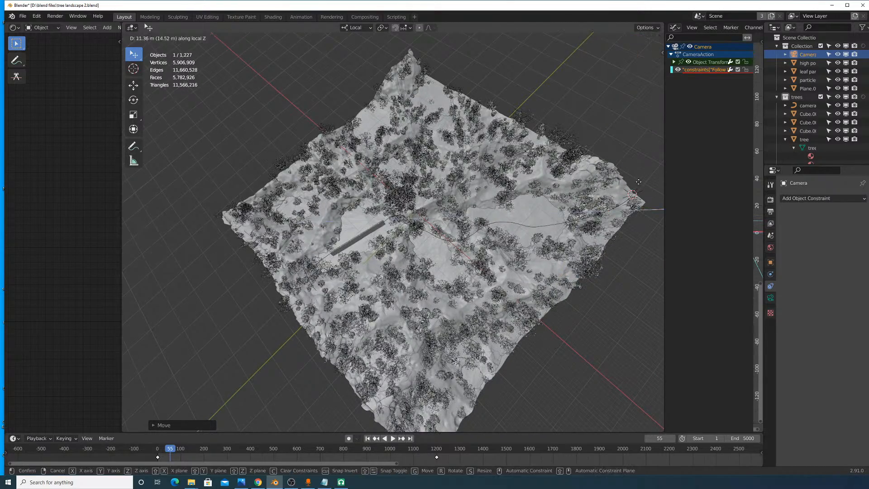
{"action": "left_click", "coordinate": [589, 204]}
Step: Raise the camera to the height of the path curve's starting point
{"action": "key", "text": "g"}
{"action": "key", "text": "z"}
{"action": "key", "text": "z"}
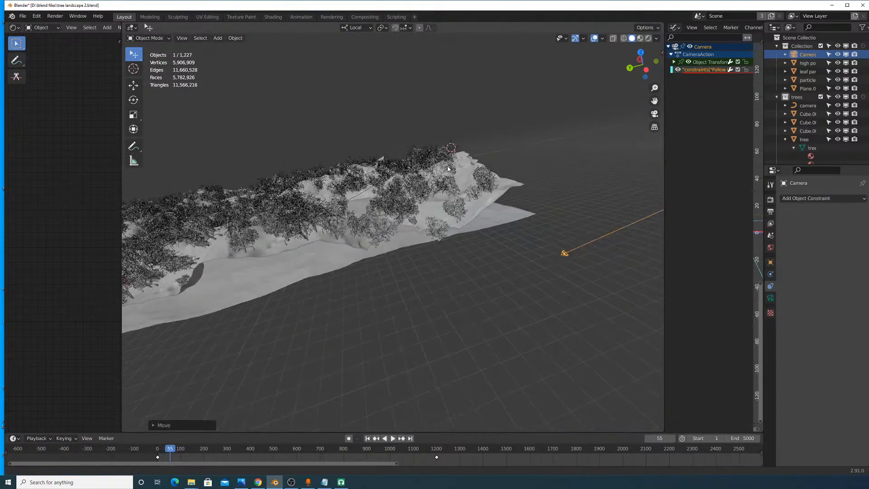
{"action": "key", "text": "shift+z"}
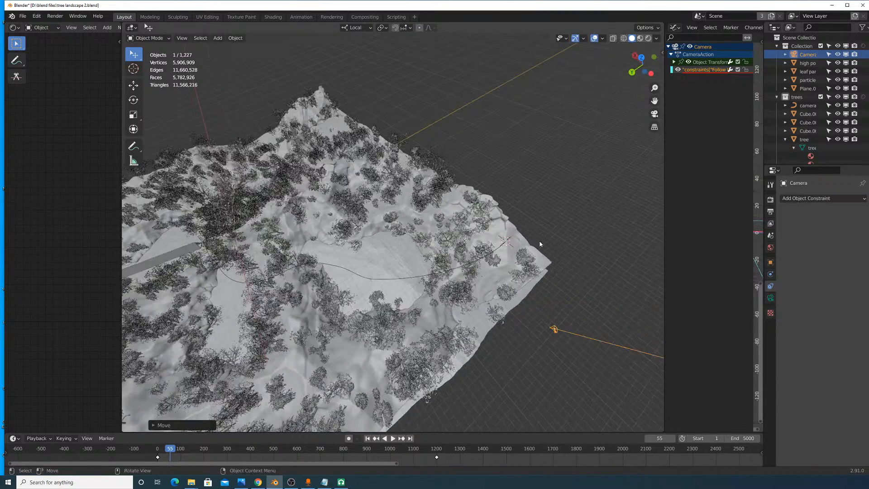
{"action": "left_click", "coordinate": [481, 126]}
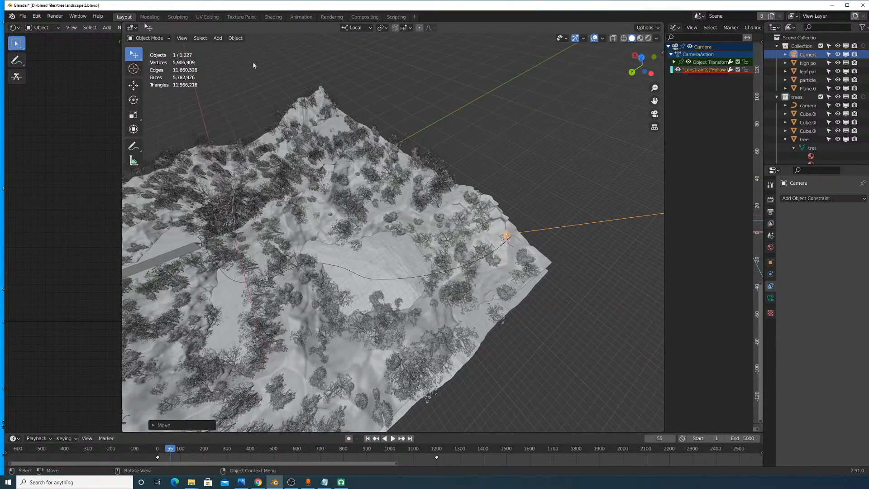
Step: Look through the camera and rotate it freely until it faces the tree-covered landscape
{"action": "left_click", "coordinate": [182, 38]}
{"action": "mouse_move", "coordinate": [203, 123]}
{"action": "left_click", "coordinate": [316, 132]}
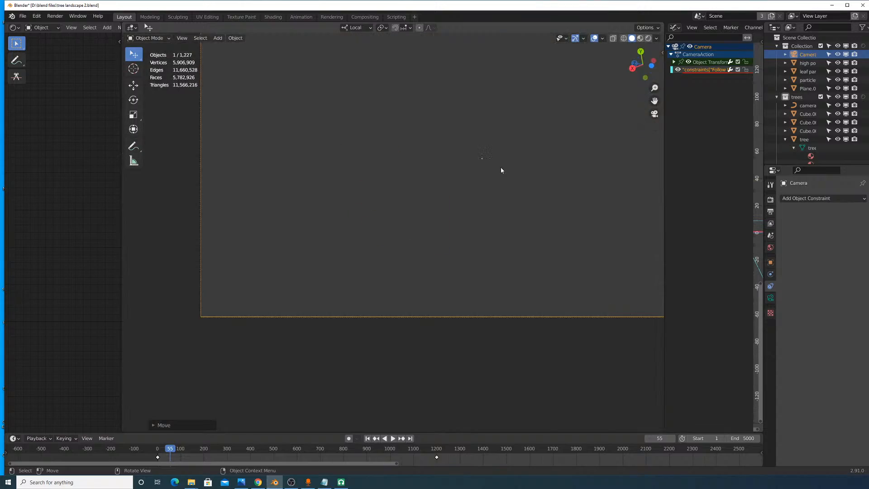
{"action": "key", "text": "r"}
{"action": "key", "text": "r"}
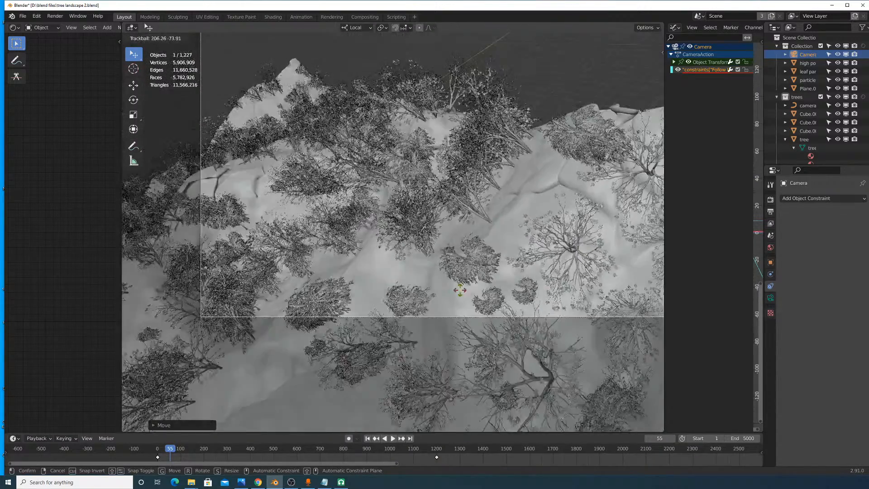
{"action": "key", "text": "r"}
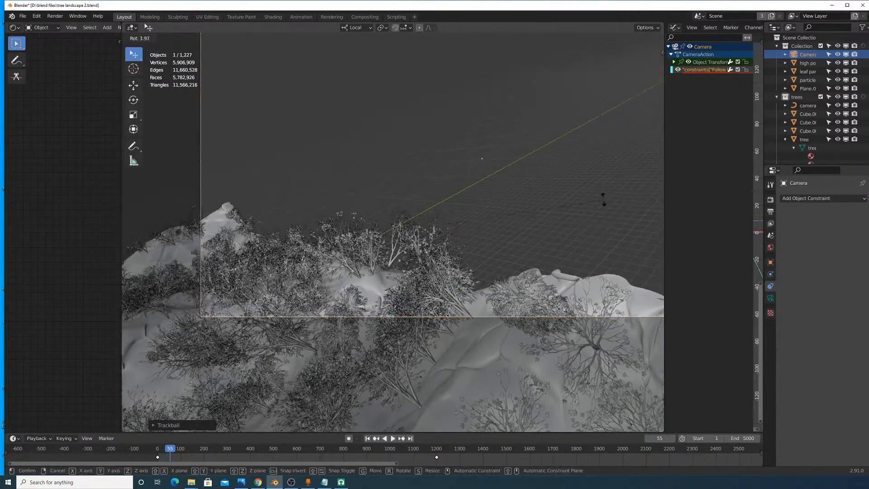
{"action": "left_click", "coordinate": [607, 197]}
Step: Widen the 3D viewport and shift the camera along its local Z axis
{"action": "left_click_drag", "start_coordinate": [663, 230], "coordinate": [715, 236]}
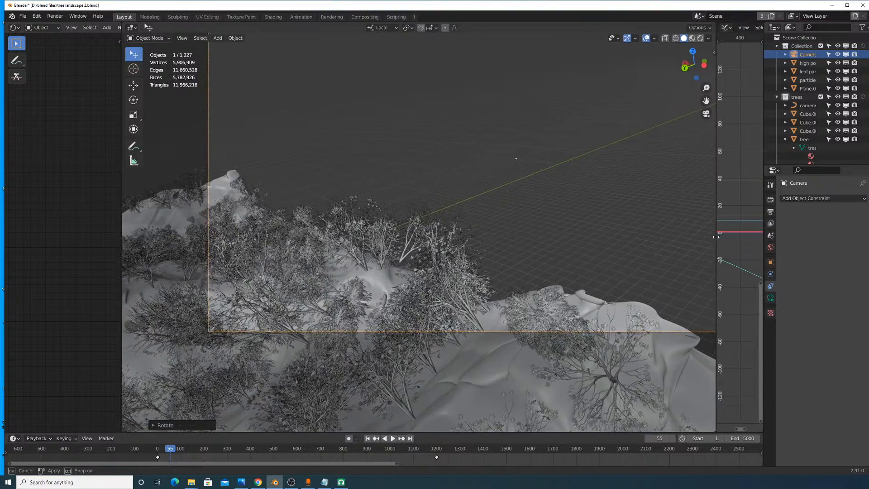
{"action": "scroll", "coordinate": [525, 209], "scroll_direction": "down", "scroll_amount": 3}
{"action": "key", "text": "g"}
{"action": "key", "text": "z"}
{"action": "key", "text": "z"}
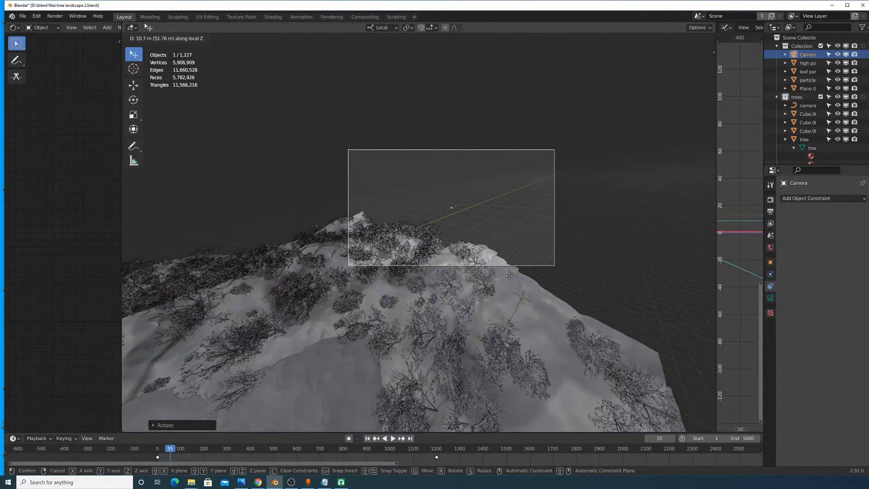
{"action": "left_click", "coordinate": [558, 259]}
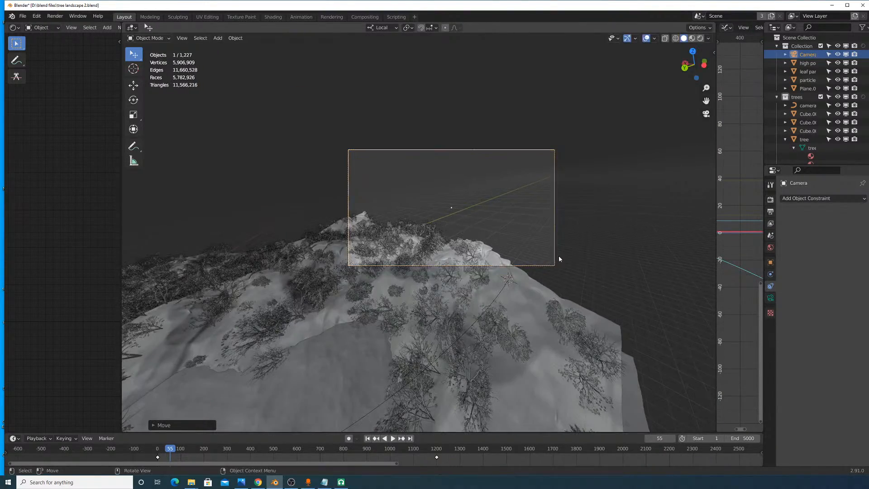
Step: Rotate the camera about its local Y axis to turn its aim along the path curve
{"action": "key", "text": "r"}
{"action": "key", "text": "y"}
{"action": "key", "text": "y"}
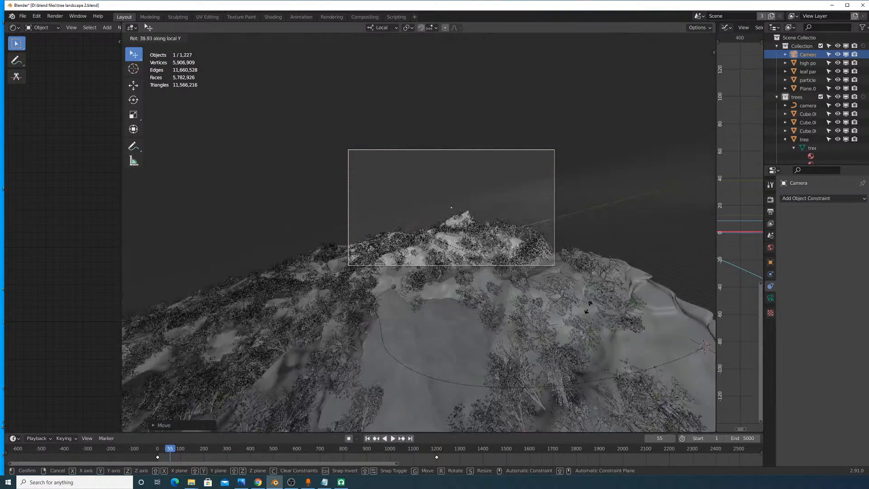
{"action": "left_click", "coordinate": [520, 358]}
Step: Bring the camera down close to the treetops and rotate it to level the horizon
{"action": "key", "text": "g"}
{"action": "key", "text": "z"}
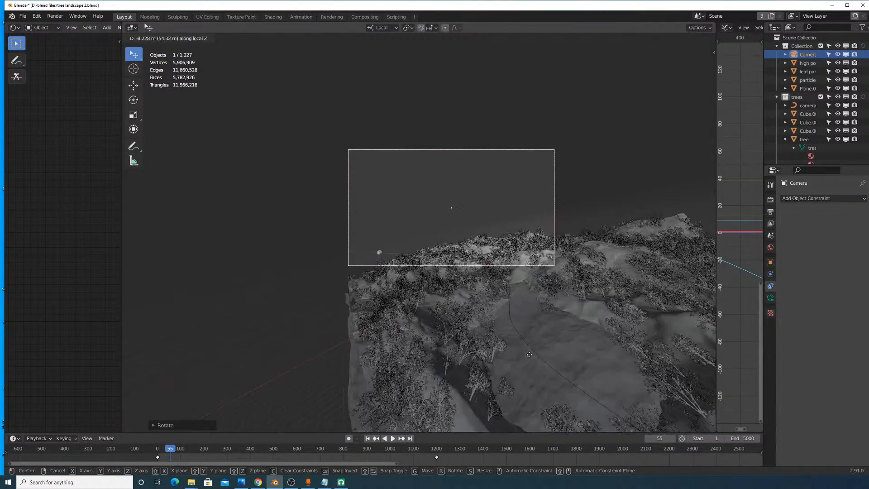
{"action": "key", "text": "z"}
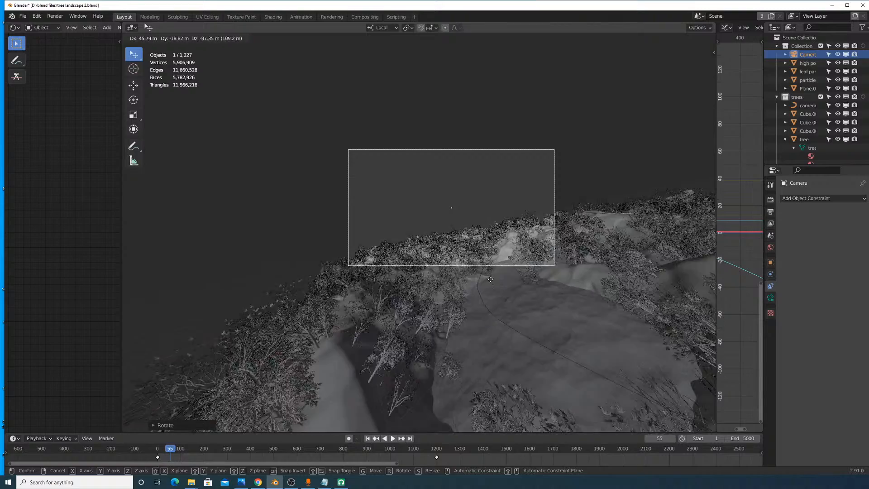
{"action": "left_click", "coordinate": [437, 166]}
{"action": "key", "text": "r"}
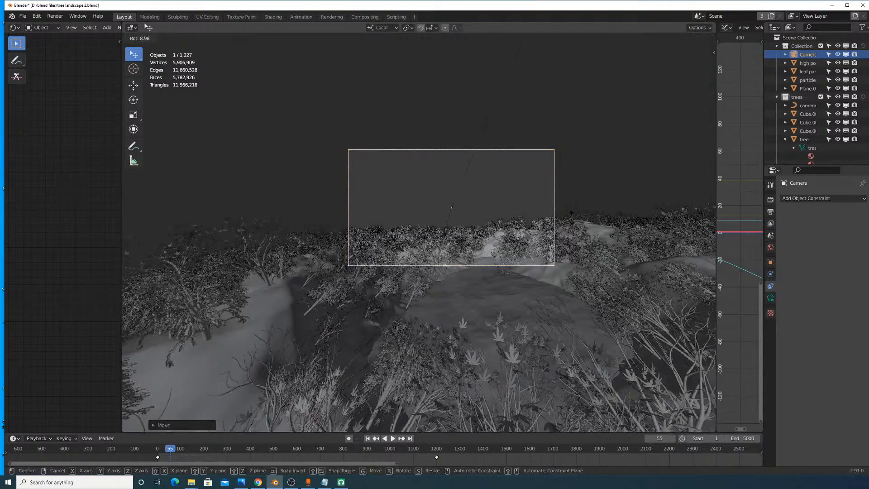
{"action": "left_click", "coordinate": [570, 216]}
Step: Fine-tune the camera's position above the trees and adjust its tilt in relation to the path curve
{"action": "key", "text": "g"}
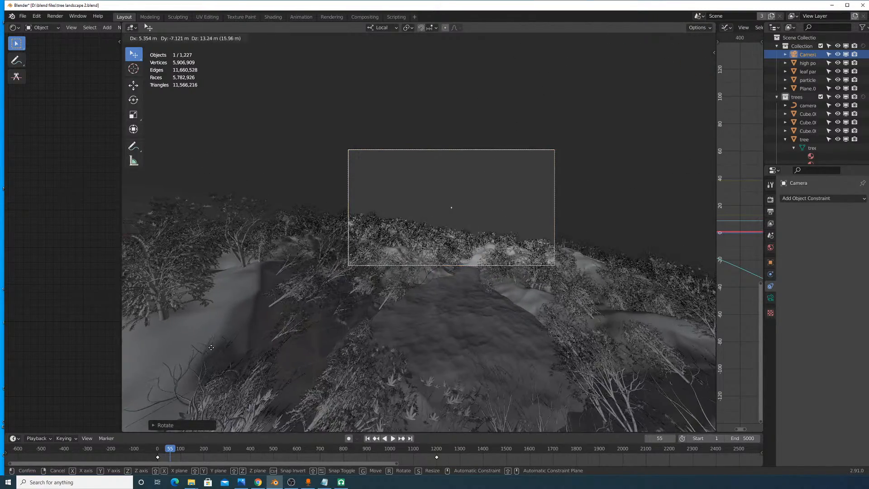
{"action": "left_click", "coordinate": [391, 291]}
{"action": "key", "text": "g"}
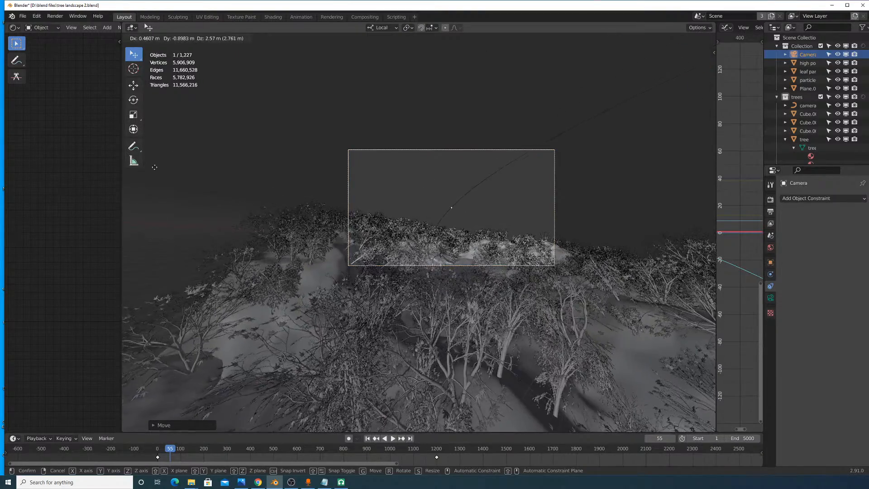
{"action": "left_click", "coordinate": [211, 326]}
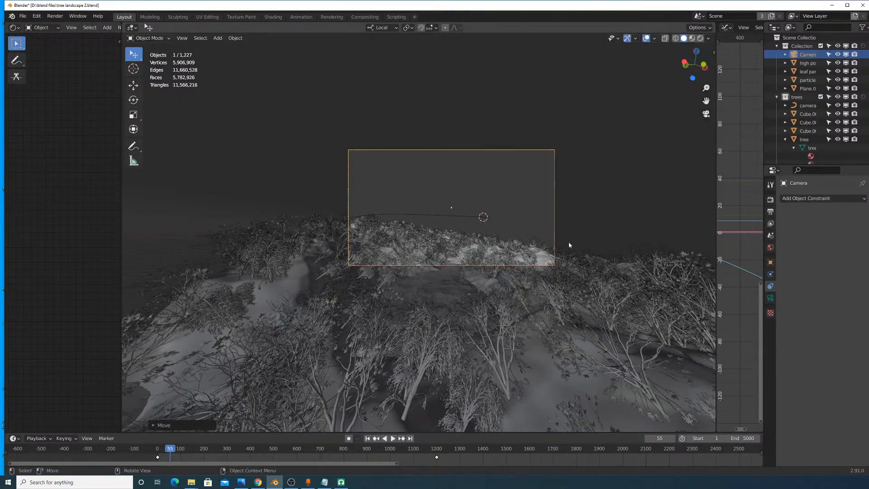
{"action": "key", "text": "r"}
{"action": "left_click", "coordinate": [523, 157]}
Step: Check the camera's framing and play the animation from the start of the timeline, stopping at frame 1
{"action": "scroll", "coordinate": [581, 214], "scroll_direction": "up", "scroll_amount": 4}
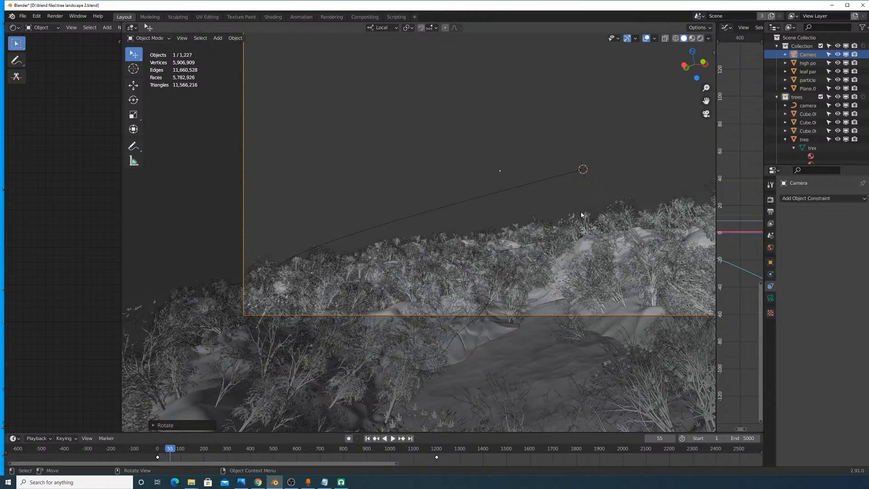
{"action": "scroll", "coordinate": [582, 215], "scroll_direction": "down", "scroll_amount": 5}
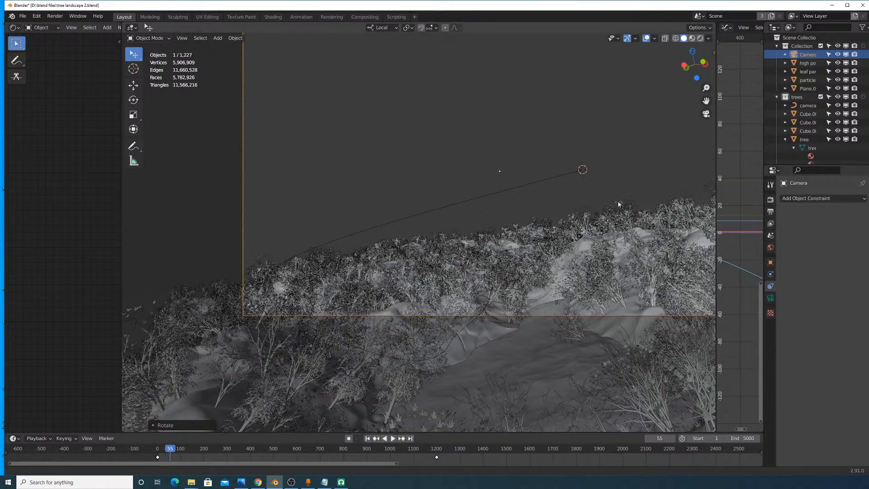
{"action": "scroll", "coordinate": [604, 267], "scroll_direction": "down", "scroll_amount": 1}
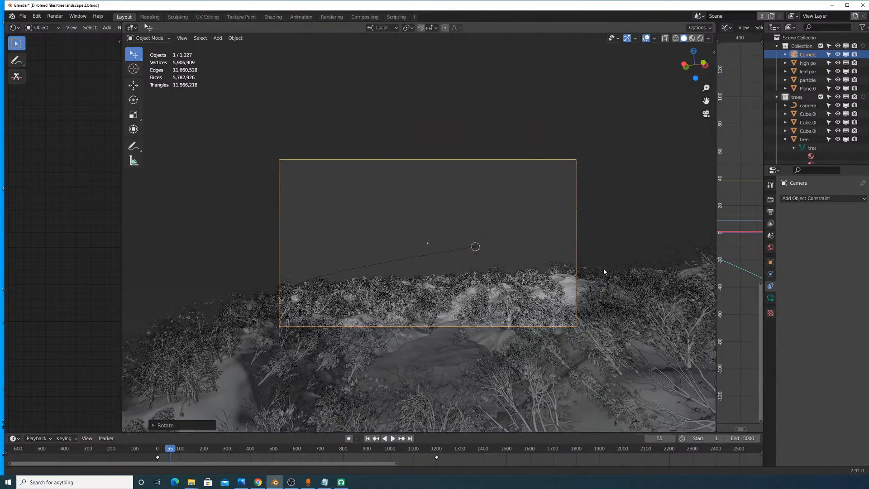
{"action": "scroll", "coordinate": [597, 254], "scroll_direction": "up", "scroll_amount": 3}
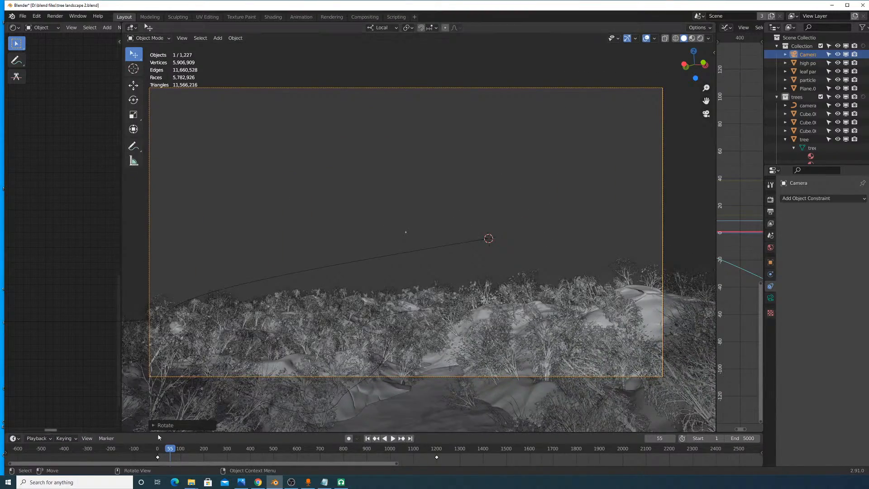
{"action": "left_click", "coordinate": [164, 450]}
{"action": "key", "text": "space"}
{"action": "left_click", "coordinate": [159, 451]}
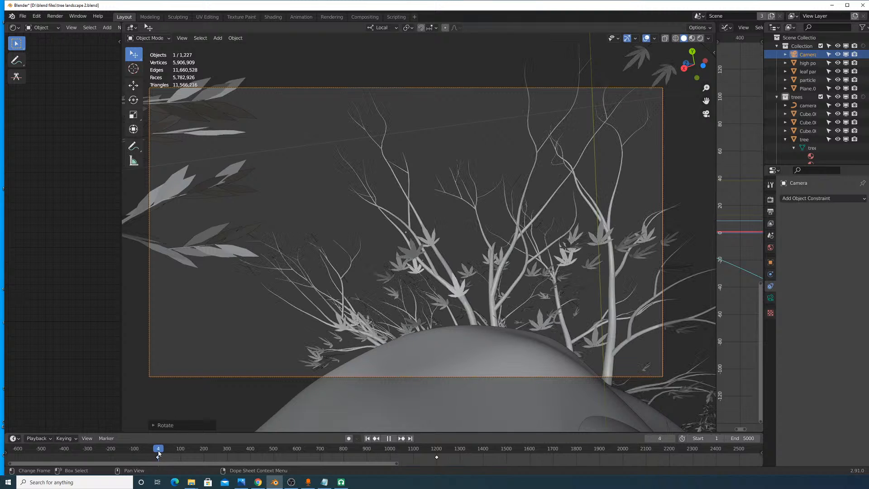
{"action": "key", "text": "space"}
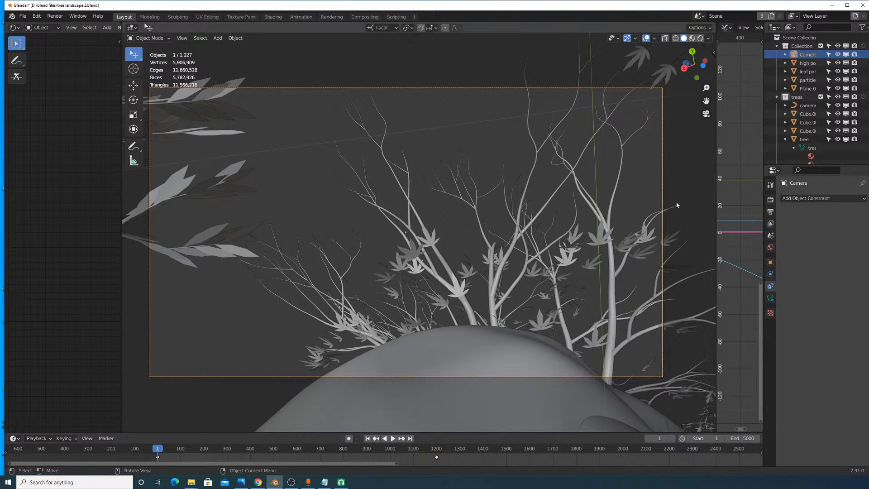
Step: Examine the camera's lens and transform settings and the camera path curve's data and modifier settings
{"action": "left_click", "coordinate": [769, 298]}
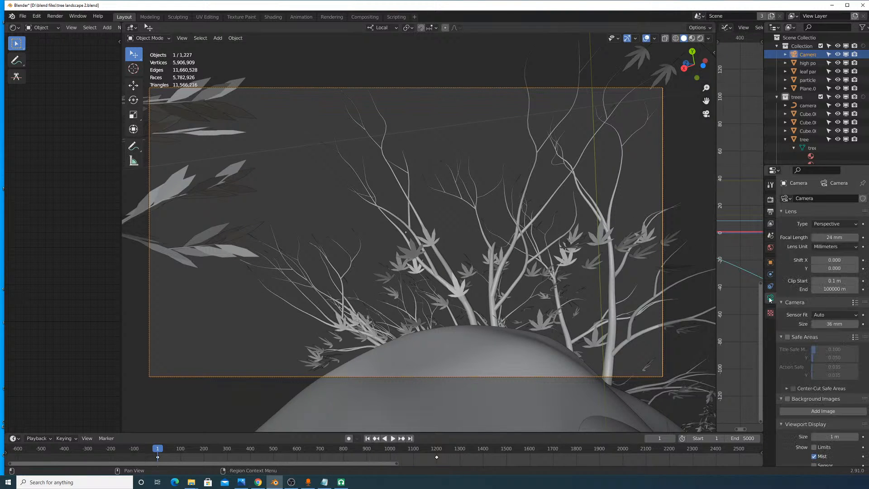
{"action": "left_click", "coordinate": [770, 263]}
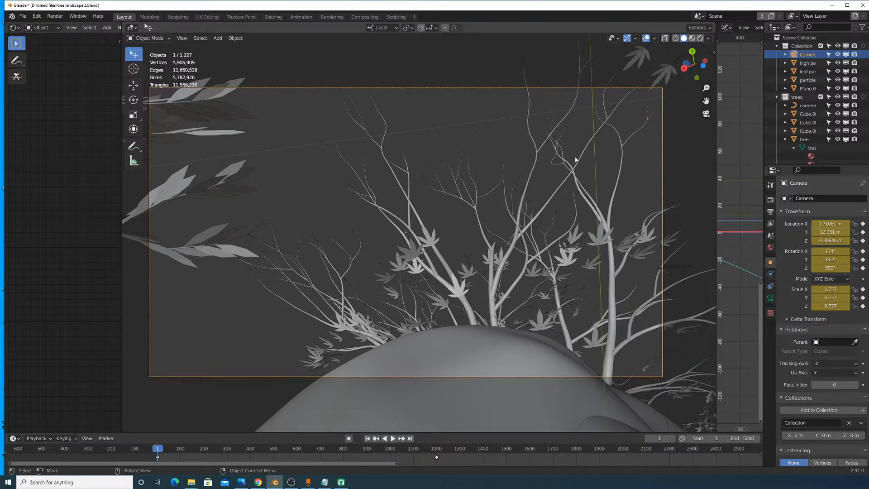
{"action": "mouse_move", "coordinate": [510, 190]}
{"action": "middle_mouse_down"}
{"action": "mouse_move", "coordinate": [493, 241]}
{"action": "mouse_move", "coordinate": [523, 186]}
{"action": "middle_mouse_up"}
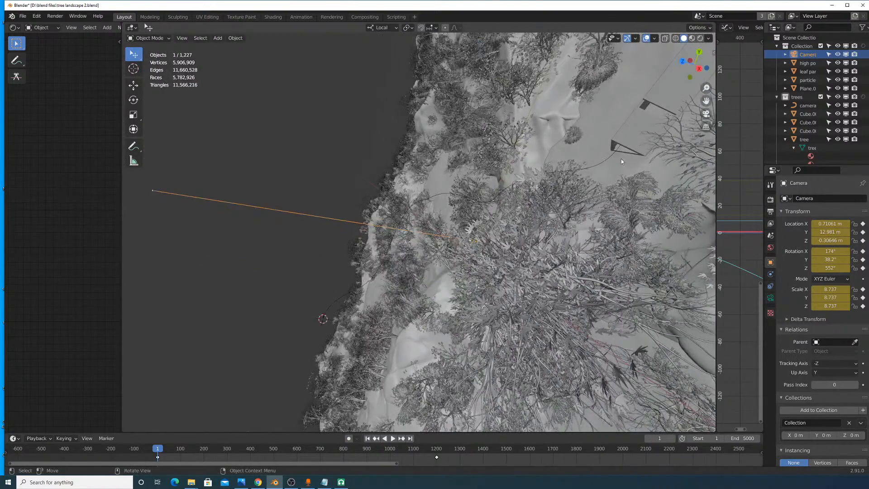
{"action": "left_click", "coordinate": [584, 170]}
{"action": "left_click", "coordinate": [770, 309]}
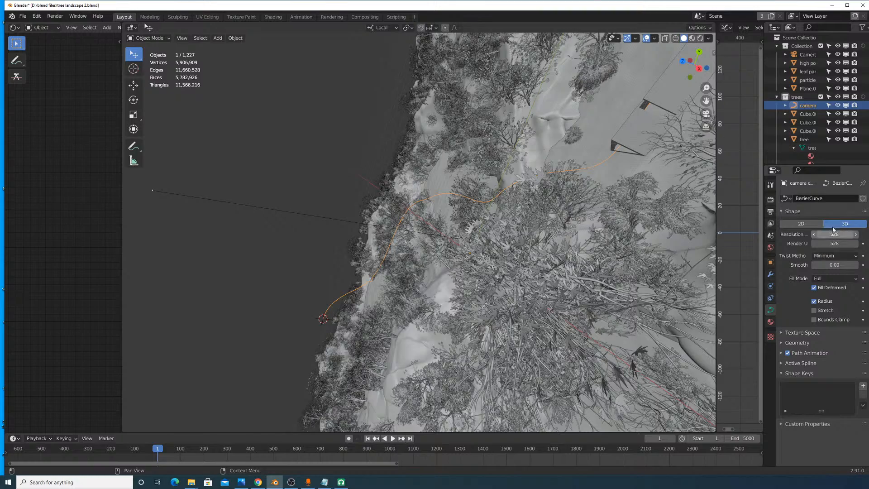
{"action": "left_click", "coordinate": [770, 275]}
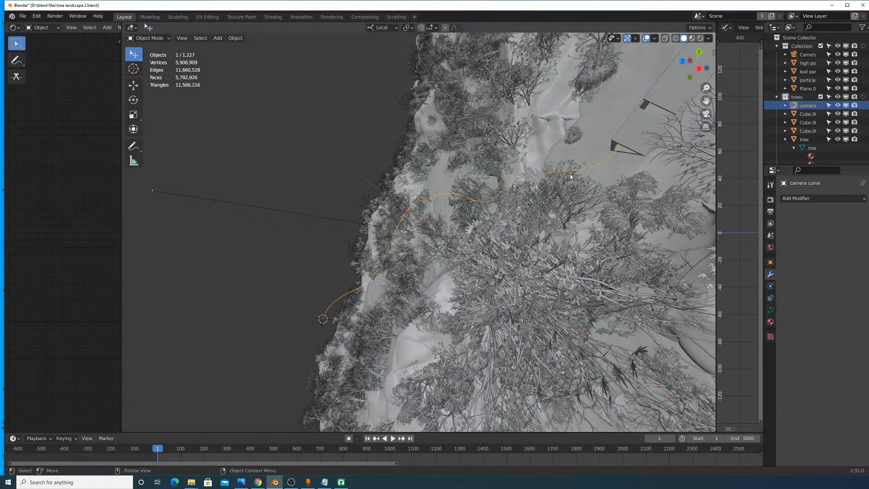
Step: Reselect the camera among the trees and examine its lens settings and keyframed transform values
{"action": "scroll", "coordinate": [516, 222], "scroll_direction": "up", "scroll_amount": 2}
{"action": "middle_click_drag", "start_coordinate": [502, 235], "coordinate": [520, 244]}
{"action": "scroll", "coordinate": [520, 245], "scroll_direction": "up", "scroll_amount": 2}
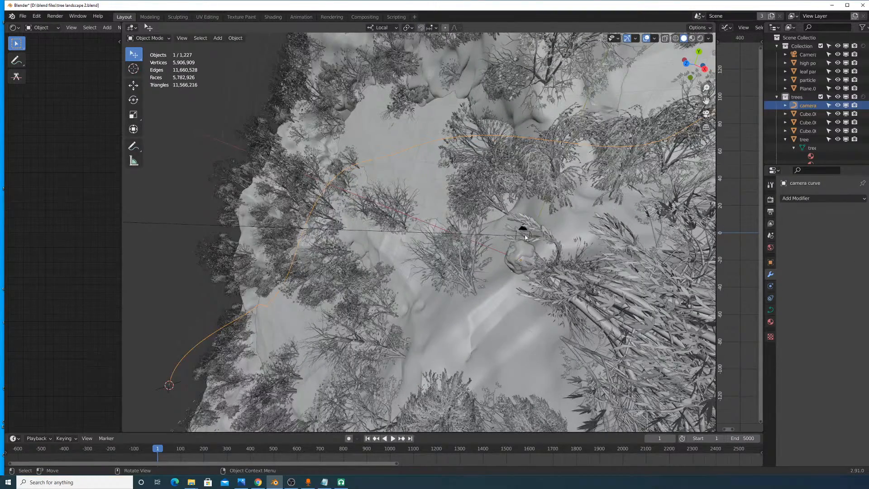
{"action": "left_click", "coordinate": [525, 236]}
{"action": "left_click", "coordinate": [527, 232]}
{"action": "left_click", "coordinate": [770, 297]}
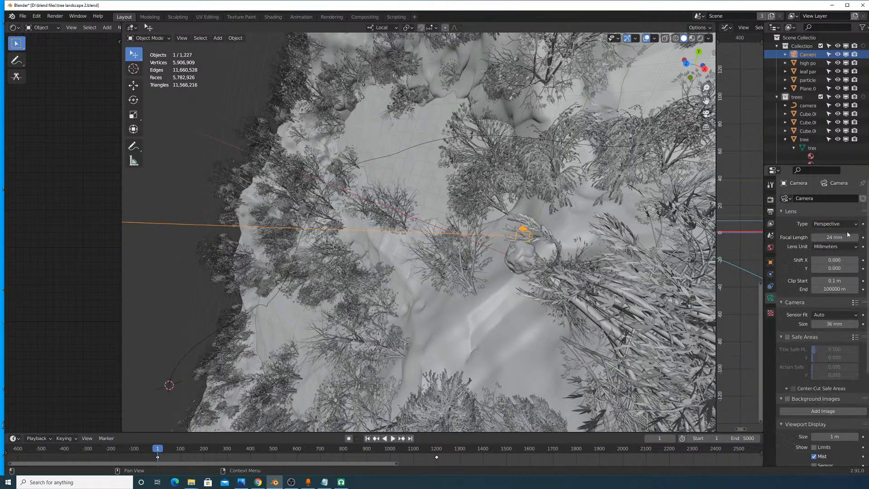
{"action": "left_click", "coordinate": [770, 262]}
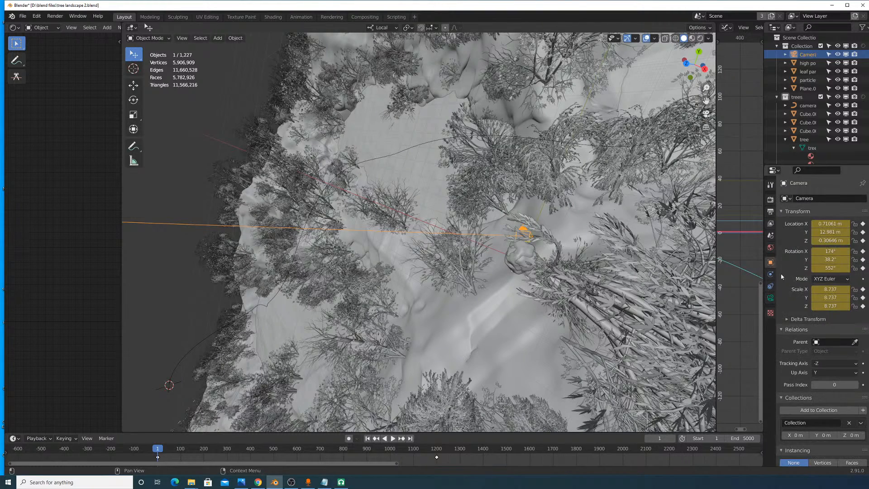
Step: Check the camera's object constraints and try to move the camera freely
{"action": "left_click", "coordinate": [770, 274]}
{"action": "left_click", "coordinate": [770, 286]}
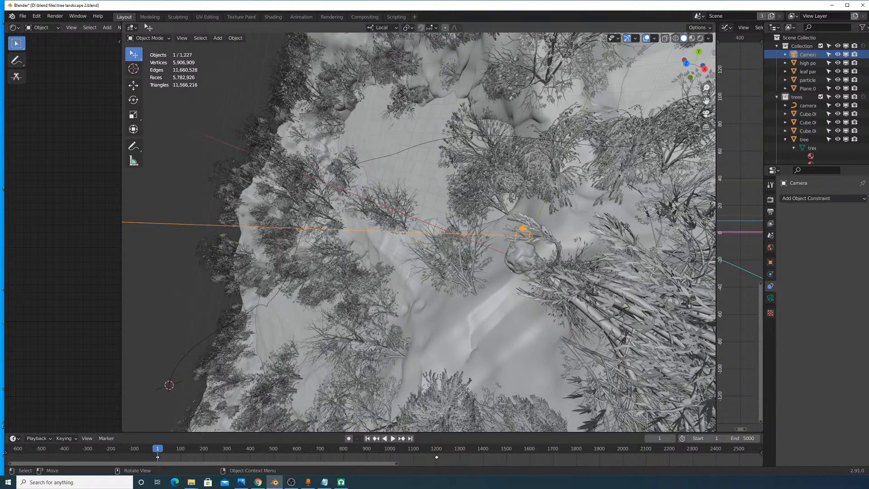
{"action": "key", "text": "g"}
{"action": "key", "text": "Escape"}
{"action": "key", "text": "g"}
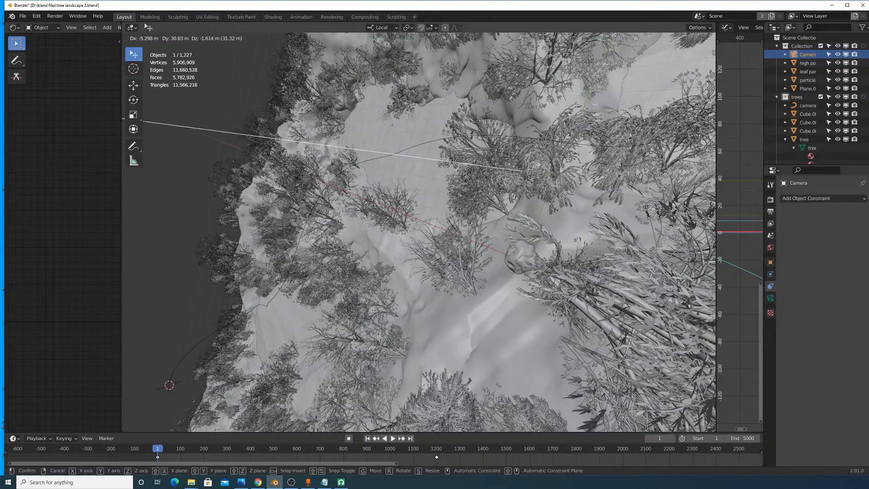
{"action": "key", "text": "Escape"}
Step: Try deleting the camera and switching the viewport to the active camera view over the landscape
{"action": "key", "text": "Delete"}
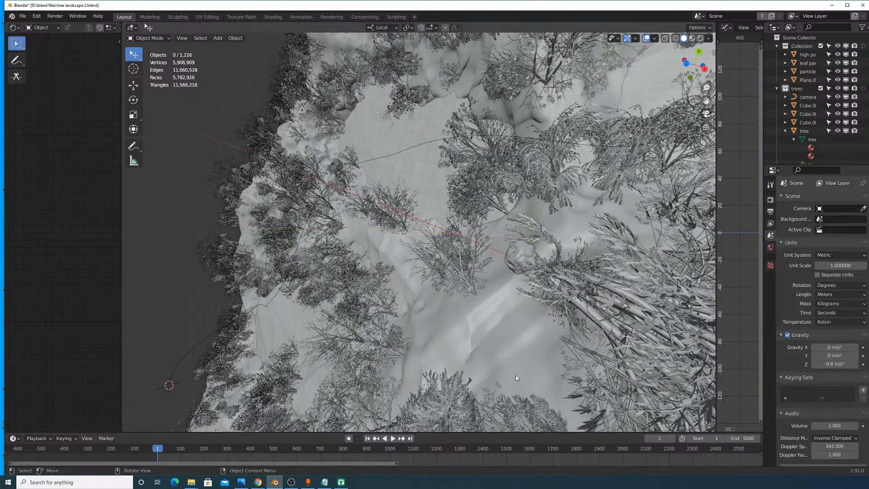
{"action": "scroll", "coordinate": [514, 273], "scroll_direction": "down", "scroll_amount": 10}
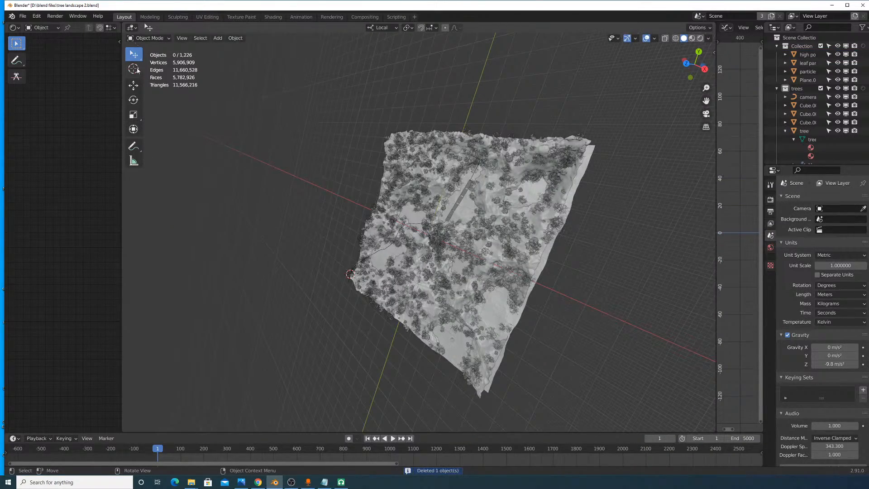
{"action": "left_click", "coordinate": [181, 38]}
{"action": "mouse_move", "coordinate": [226, 123]}
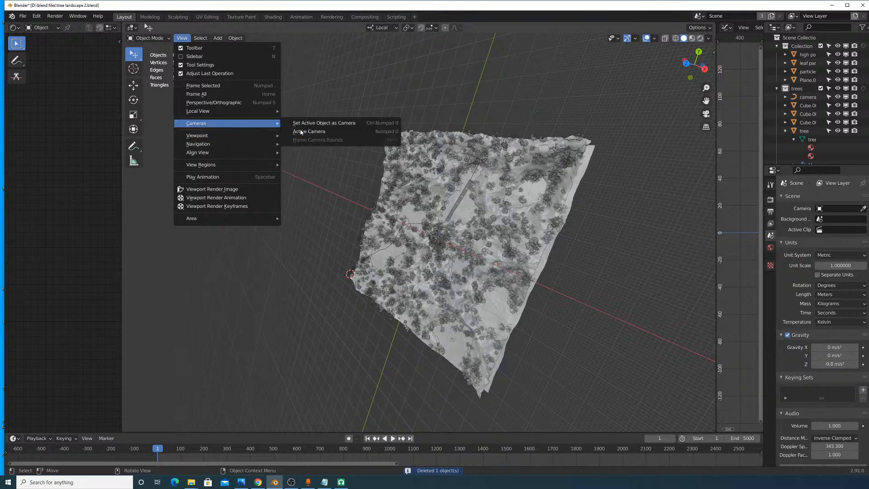
{"action": "left_click", "coordinate": [301, 132]}
{"action": "middle_click_drag", "start_coordinate": [411, 197], "coordinate": [438, 273]}
{"action": "key", "text": "KP_1"}
{"action": "scroll", "coordinate": [428, 269], "scroll_direction": "up", "scroll_amount": 3}
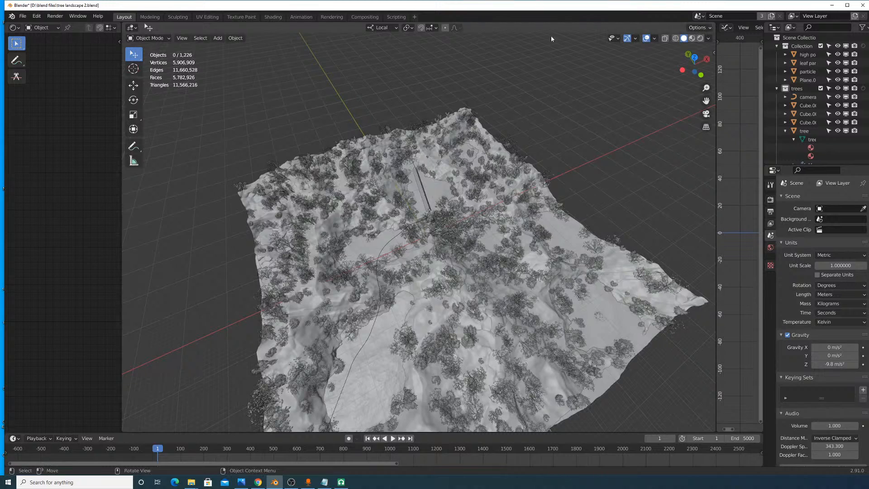
{"action": "left_click", "coordinate": [182, 38]}
{"action": "mouse_move", "coordinate": [230, 127]}
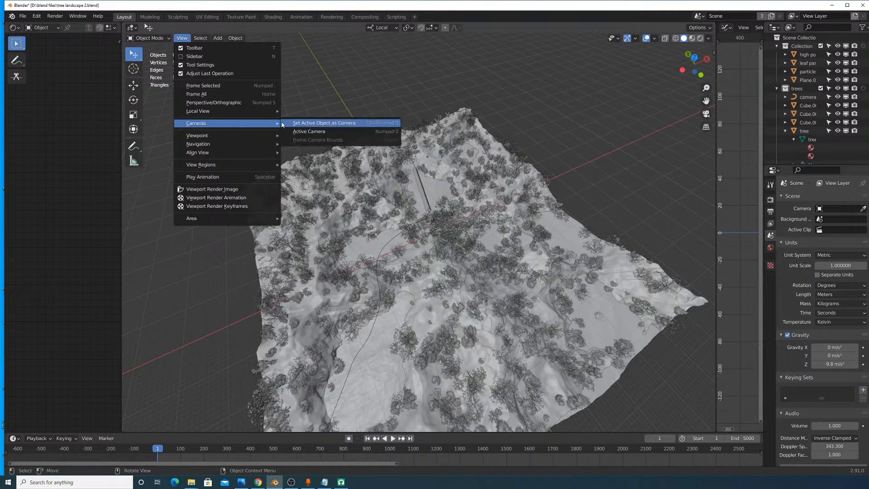
{"action": "left_click", "coordinate": [290, 133]}
{"action": "scroll", "coordinate": [494, 219], "scroll_direction": "down", "scroll_amount": 6}
Step: Undo the camera's deletion and keep the camera selected
{"action": "key", "text": "ctrl+z"}
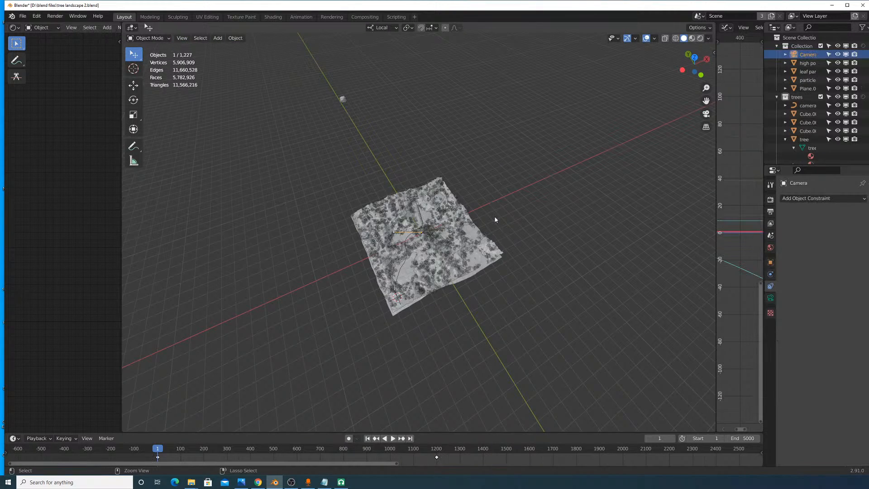
{"action": "key", "text": "ctrl+z"}
{"action": "scroll", "coordinate": [495, 219], "scroll_direction": "up", "scroll_amount": 5}
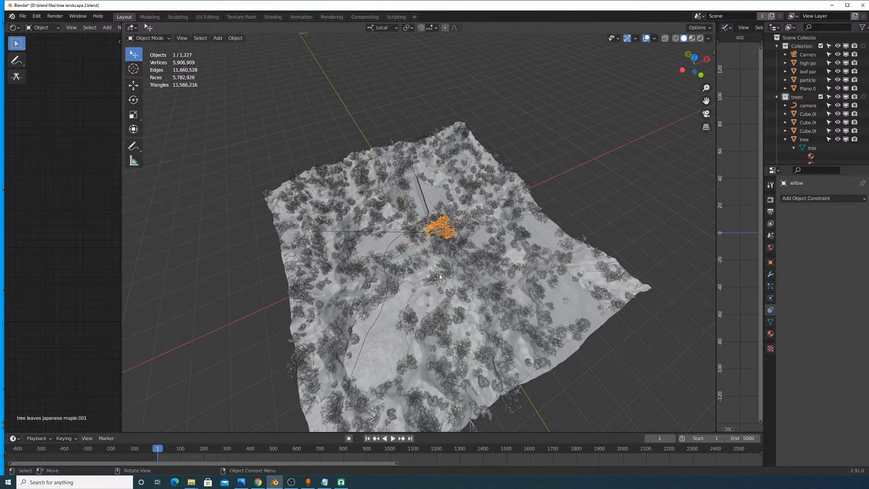
{"action": "key", "text": "ctrl+shift+z"}
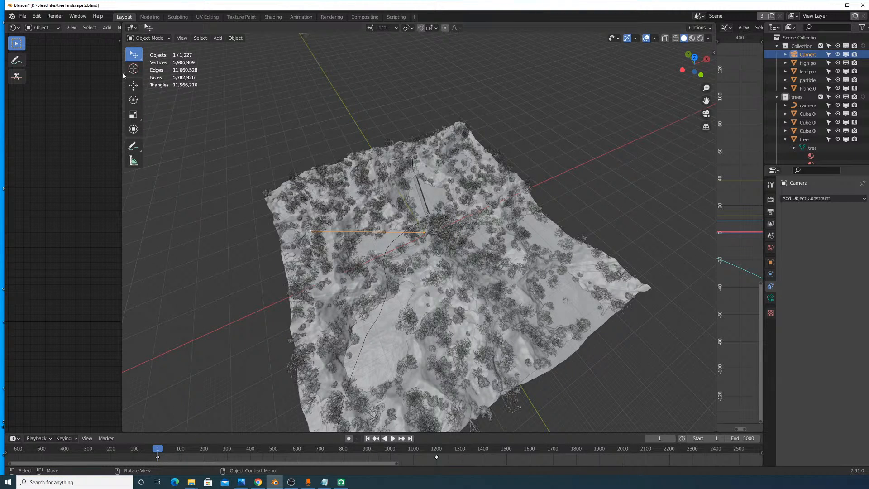
Step: Look through the active camera and rotate it away from the rock in front of it
{"action": "left_click", "coordinate": [182, 38]}
{"action": "mouse_move", "coordinate": [272, 125]}
{"action": "left_click", "coordinate": [318, 132]}
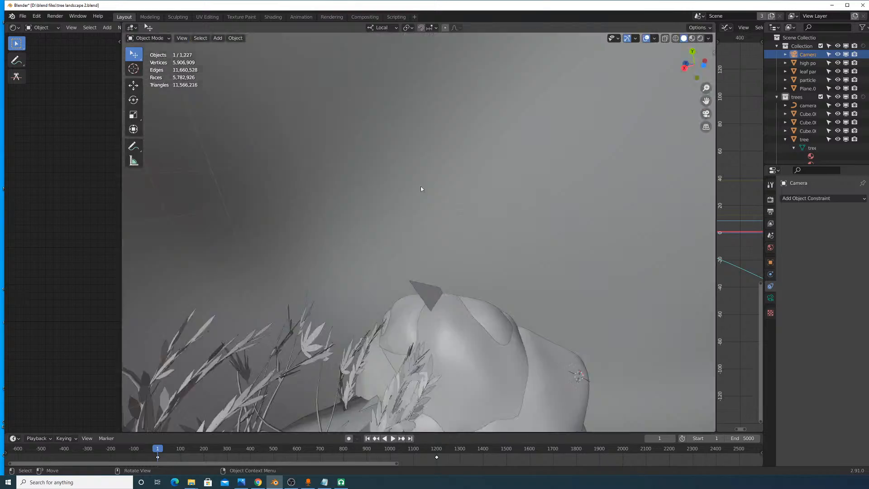
{"action": "key", "text": "r"}
{"action": "left_click", "coordinate": [481, 192]}
Step: Move the camera out of the trees, first freely and then along its local Z axis
{"action": "key", "text": "g"}
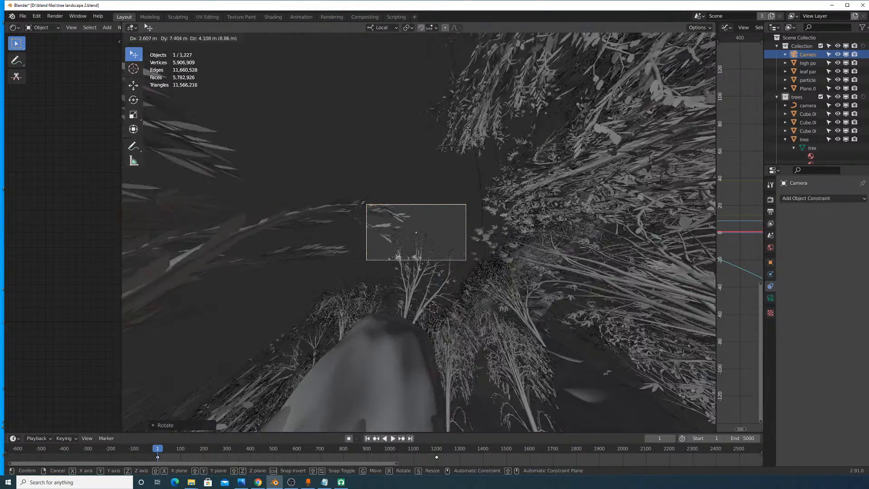
{"action": "left_click", "coordinate": [526, 335]}
{"action": "key", "text": "g"}
{"action": "key", "text": "z"}
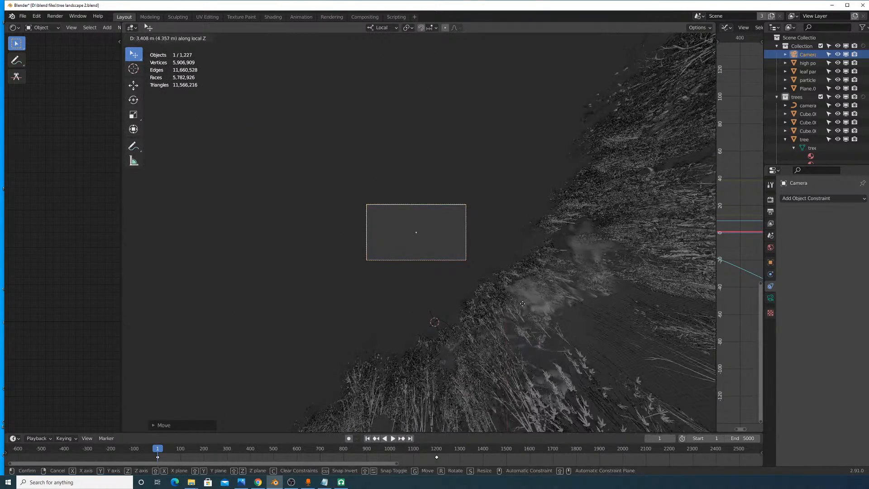
{"action": "left_click", "coordinate": [526, 236]}
Step: Rotate the camera about its local Z and Y axes to aim it back at the tree-covered slope
{"action": "key", "text": "r"}
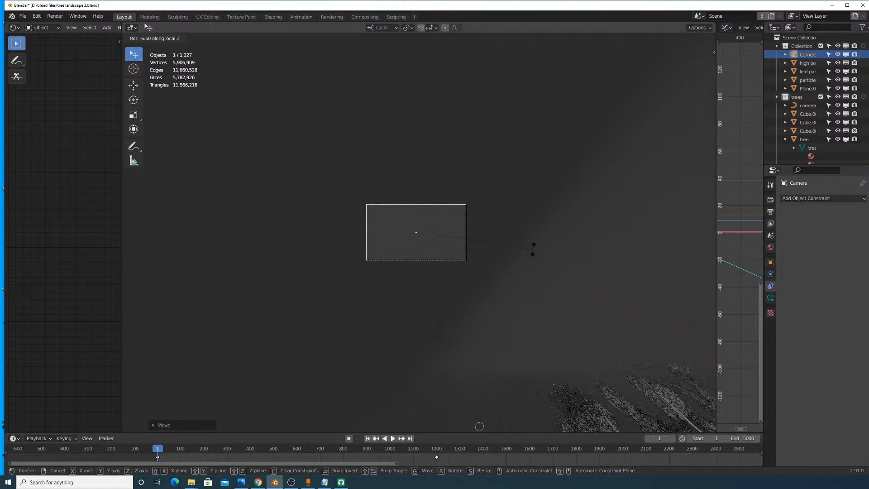
{"action": "left_click", "coordinate": [561, 263]}
{"action": "key", "text": "r"}
{"action": "key", "text": "z"}
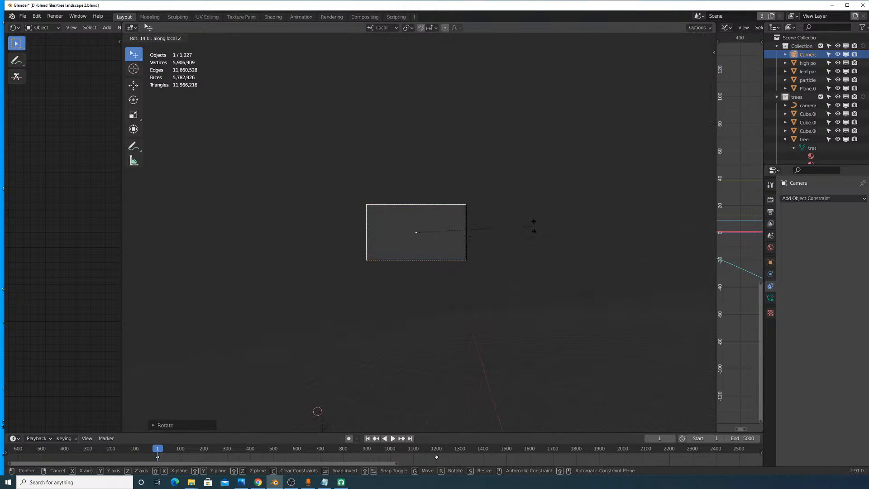
{"action": "left_click", "coordinate": [542, 220]}
{"action": "key", "text": "r"}
{"action": "key", "text": "y"}
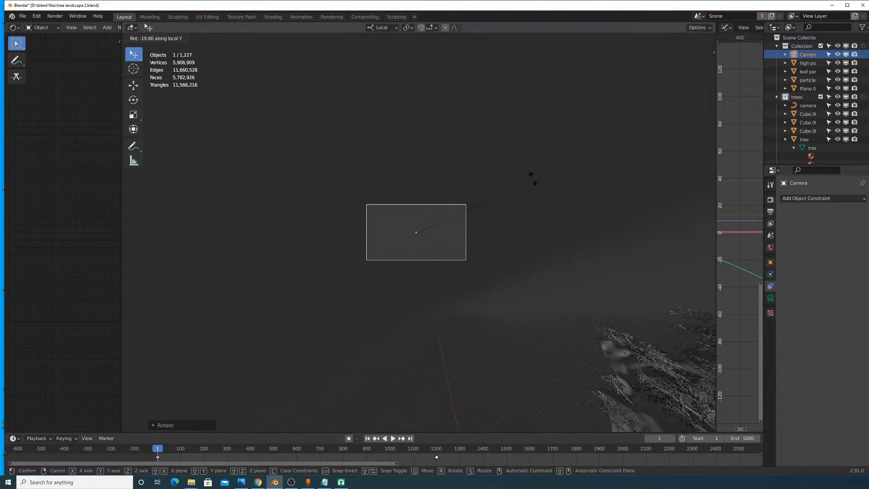
{"action": "left_click", "coordinate": [428, 308]}
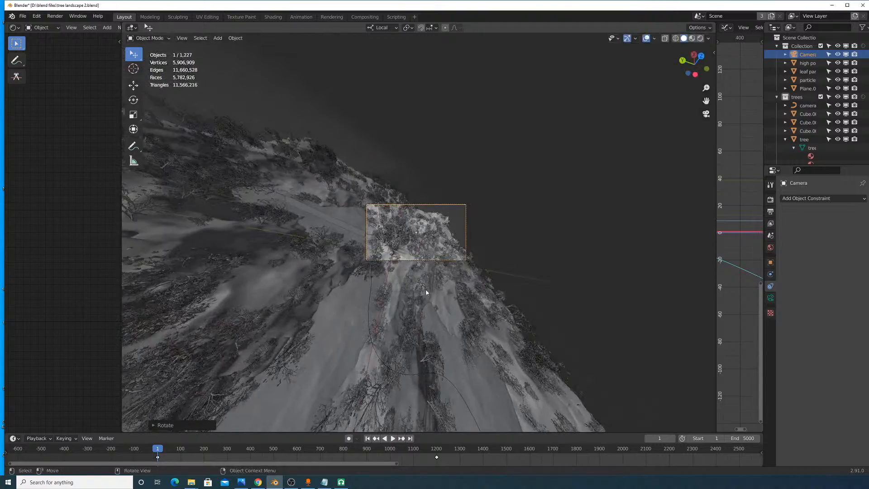
Step: Reposition the camera over the slope along its local axes and rotate it to level the horizon
{"action": "key", "text": "g"}
{"action": "key", "text": "z"}
{"action": "key", "text": "z"}
{"action": "key", "text": "z"}
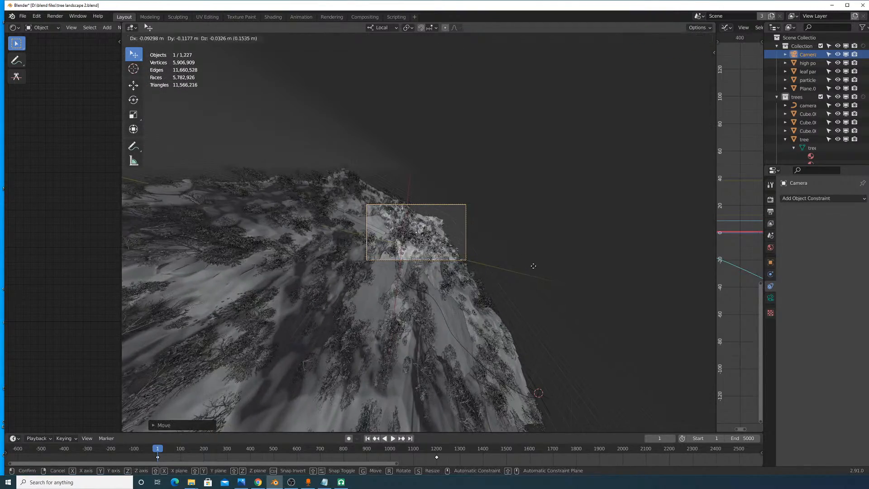
{"action": "key", "text": "z"}
{"action": "key", "text": "z"}
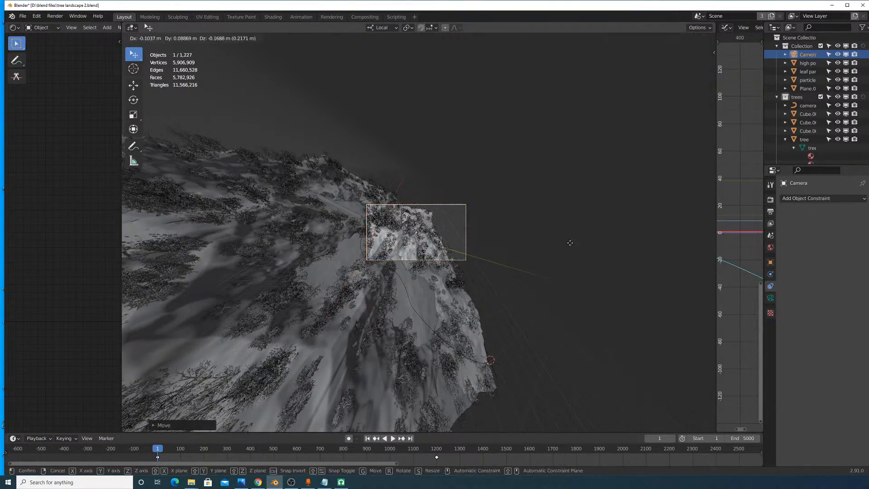
{"action": "key", "text": "y"}
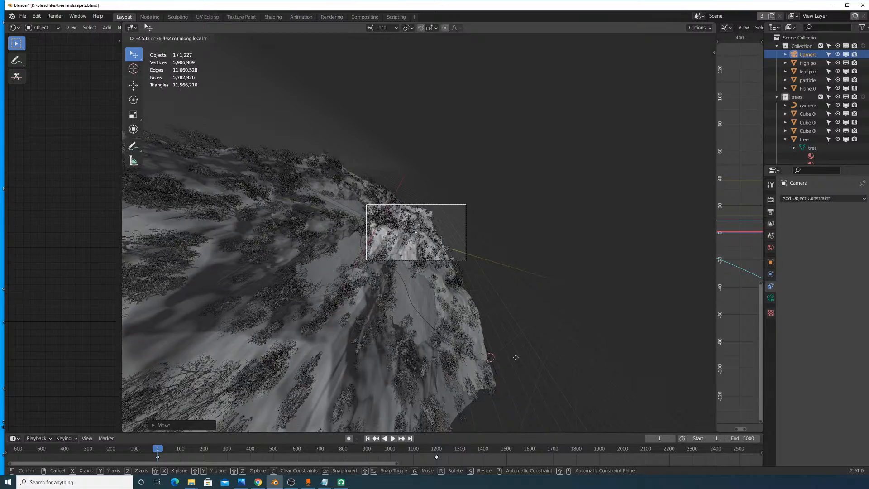
{"action": "left_click", "coordinate": [317, 171]}
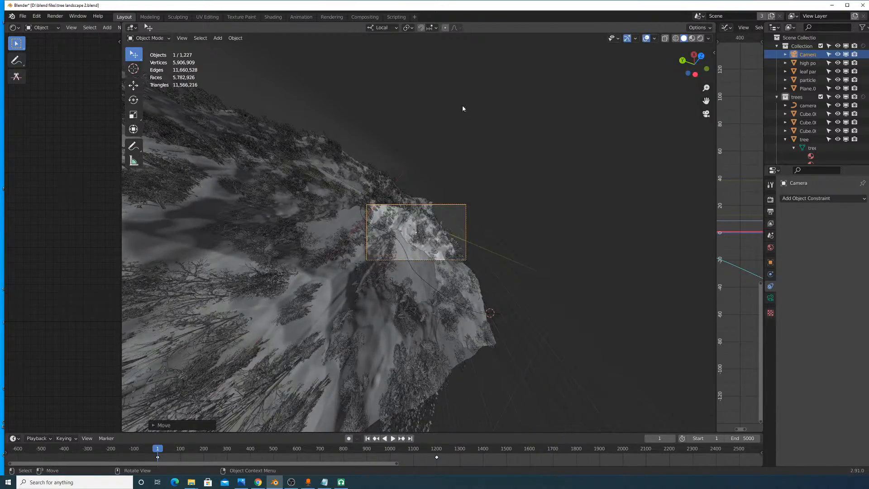
{"action": "key", "text": "r"}
{"action": "left_click", "coordinate": [521, 188]}
Step: Move the camera forward along its local Z axis and closer over the trees, and insert a Location & Rotation keyframe at frame 1
{"action": "key", "text": "g"}
{"action": "key", "text": "z"}
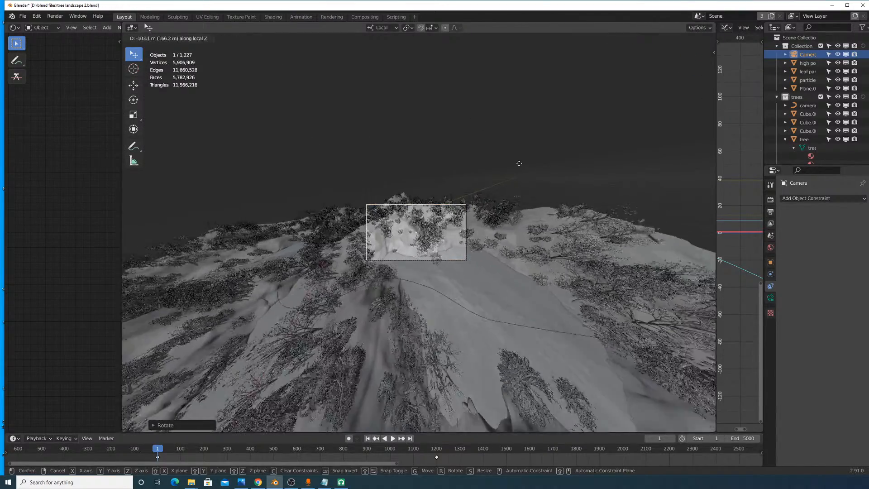
{"action": "left_click", "coordinate": [519, 163]}
{"action": "key", "text": "g"}
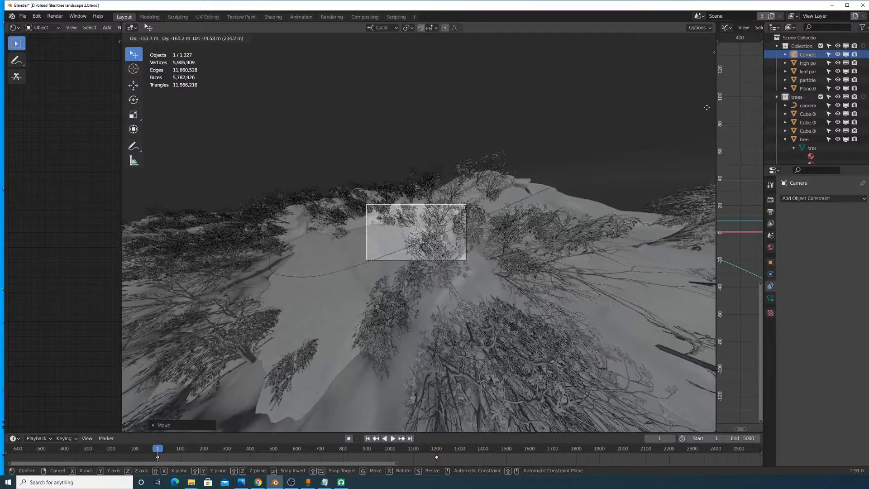
{"action": "left_click", "coordinate": [656, 125]}
{"action": "key", "text": "i"}
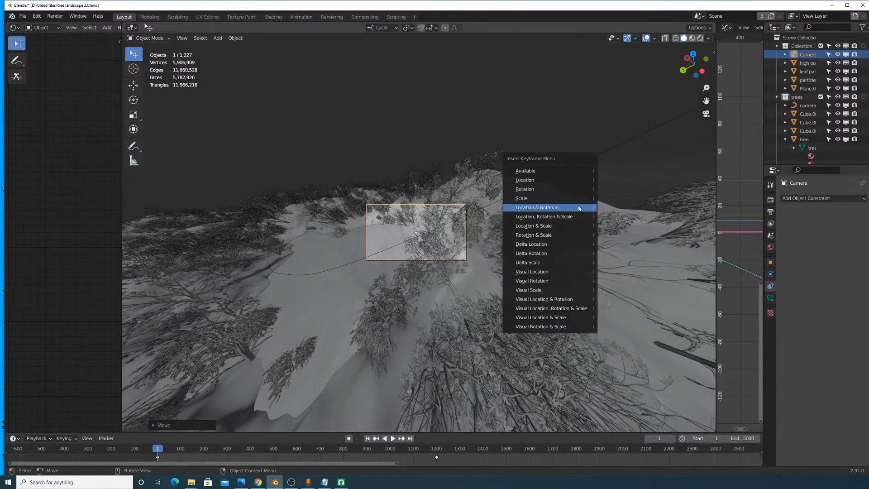
{"action": "left_click", "coordinate": [578, 207]}
Step: Rotate the camera about 81° around its local Y axis
{"action": "middle_click_drag", "start_coordinate": [469, 182], "coordinate": [480, 226]}
{"action": "scroll", "coordinate": [493, 226], "scroll_direction": "down", "scroll_amount": 5}
{"action": "middle_click_drag", "start_coordinate": [554, 249], "coordinate": [431, 188]}
{"action": "key", "text": "r"}
{"action": "key", "text": "z"}
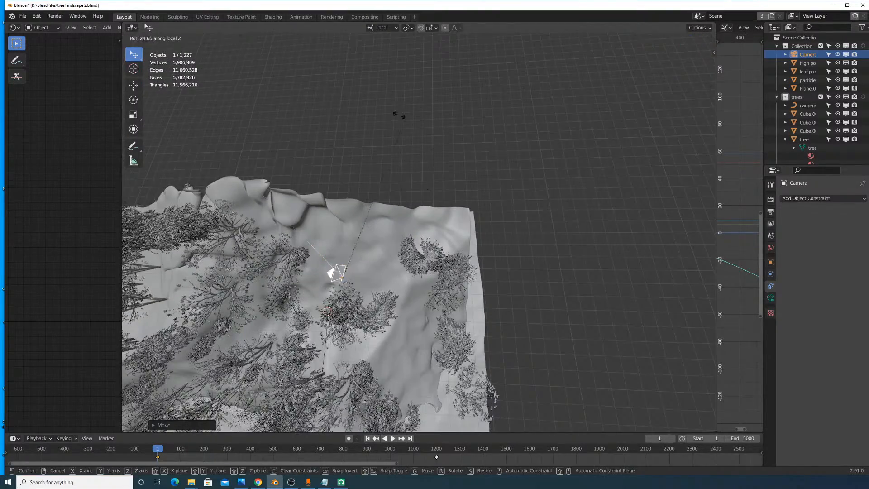
{"action": "key", "text": "y"}
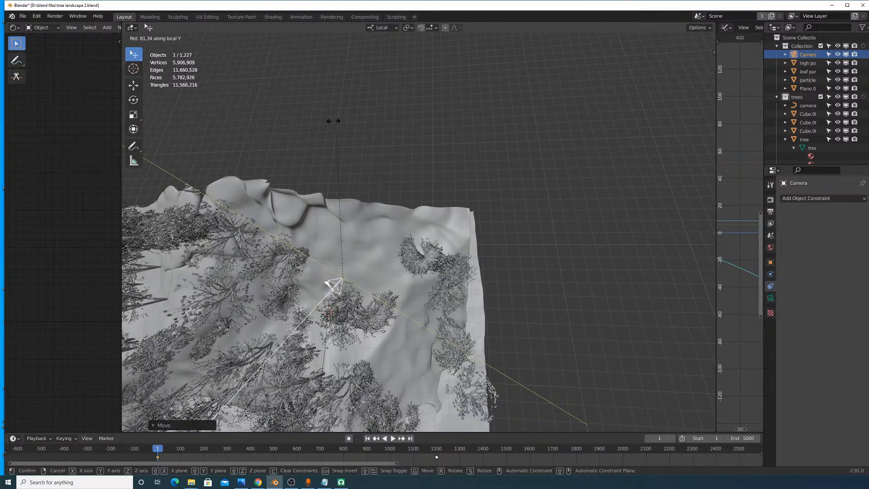
{"action": "left_click", "coordinate": [333, 121]}
Step: Move the camera near the trees at the landscape's edge and rotate it to face along the terrain
{"action": "middle_click_drag", "start_coordinate": [344, 182], "coordinate": [447, 250]}
{"action": "key", "text": "g"}
{"action": "left_click", "coordinate": [415, 216]}
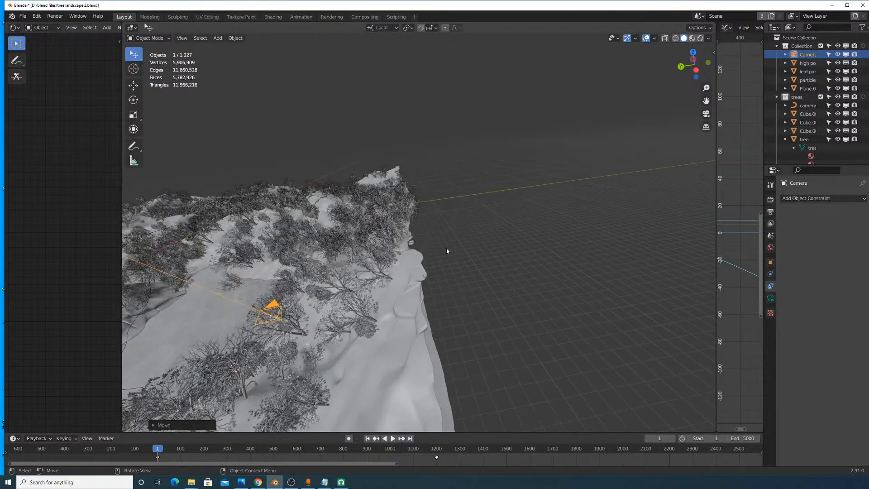
{"action": "key", "text": "r"}
{"action": "left_click", "coordinate": [316, 152]}
Step: Look through the active camera and rotate it to correct its tilt against the landscape
{"action": "left_click", "coordinate": [182, 38]}
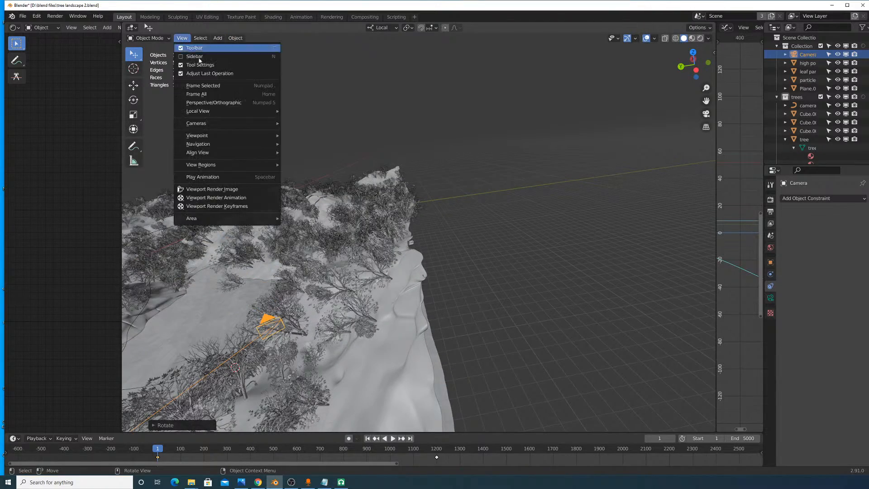
{"action": "mouse_move", "coordinate": [246, 124]}
{"action": "left_click", "coordinate": [288, 134]}
{"action": "key", "text": "r"}
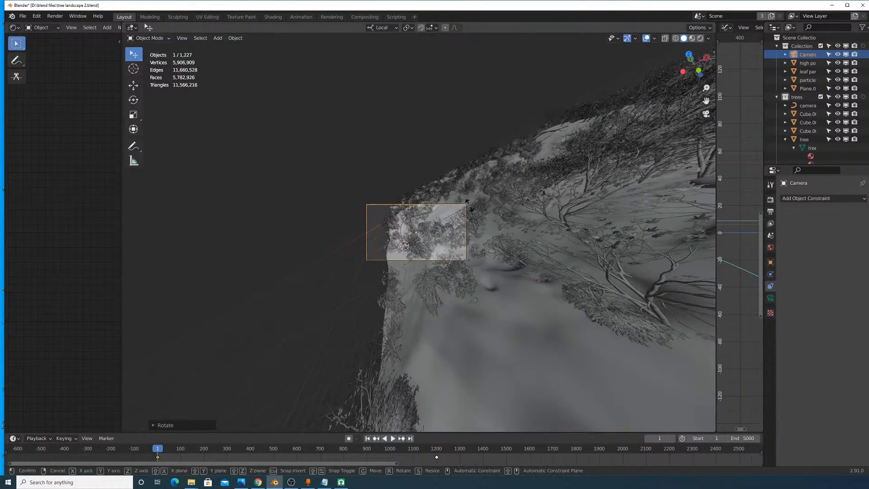
Step: Rotate the camera freely until the tree-covered landscape sits nearly level inside the camera frame
{"action": "left_click", "coordinate": [455, 156]}
{"action": "key", "text": "r"}
{"action": "key", "text": "r"}
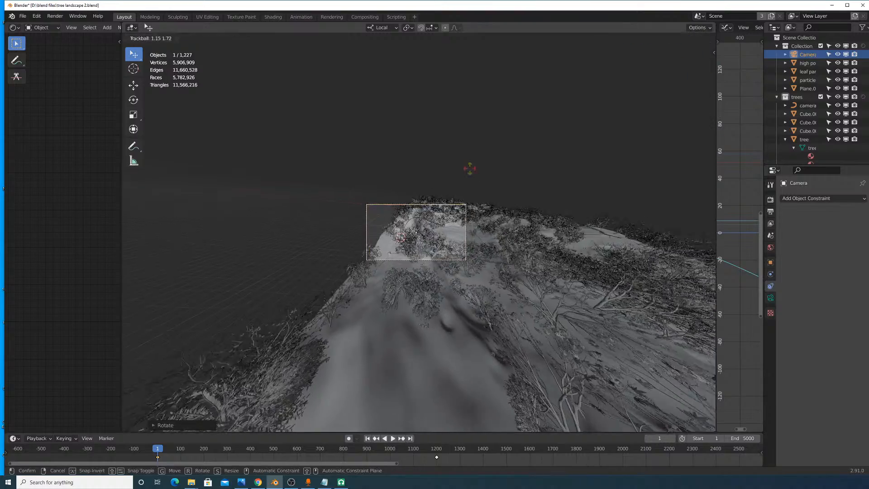
{"action": "left_click", "coordinate": [459, 167]}
{"action": "key", "text": "r"}
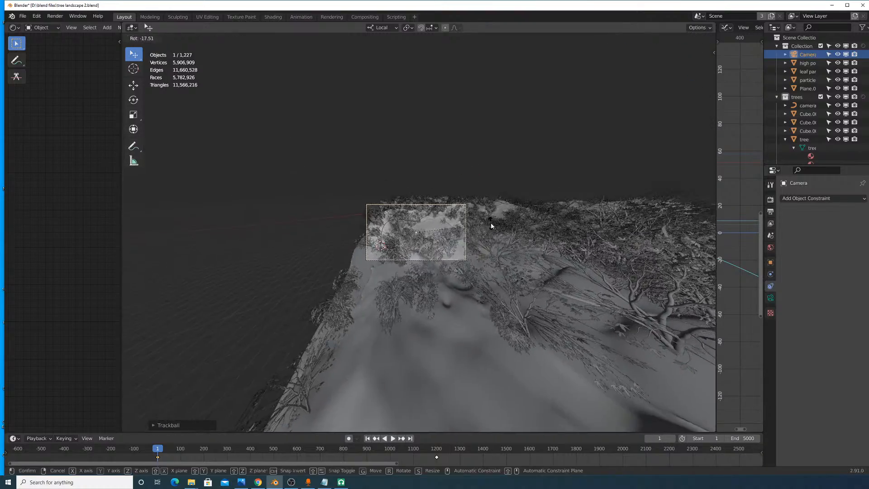
{"action": "left_click", "coordinate": [490, 222]}
{"action": "scroll", "coordinate": [486, 212], "scroll_direction": "up", "scroll_amount": 3}
{"action": "key", "text": "r"}
{"action": "left_click", "coordinate": [507, 166]}
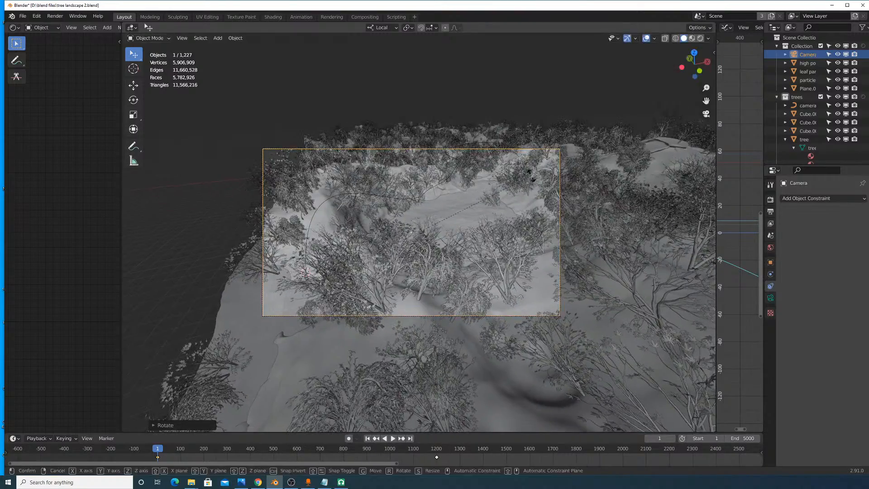
Step: Rotate and move the camera so the snowy clearing and surrounding trees fill its frame
{"action": "key", "text": "r"}
{"action": "key", "text": "r"}
{"action": "left_click", "coordinate": [534, 187]}
{"action": "key", "text": "r"}
{"action": "left_click", "coordinate": [530, 223]}
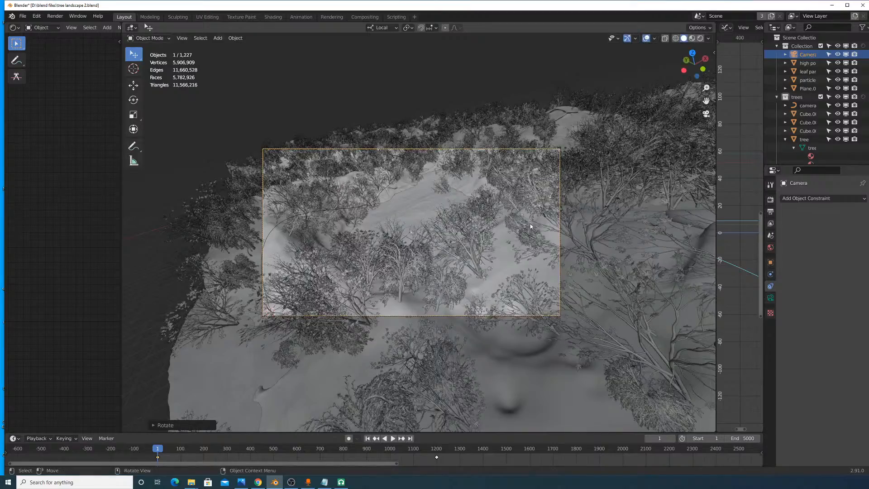
{"action": "key", "text": "g"}
{"action": "left_click", "coordinate": [175, 187]}
{"action": "scroll", "coordinate": [410, 187], "scroll_direction": "up", "scroll_amount": 3}
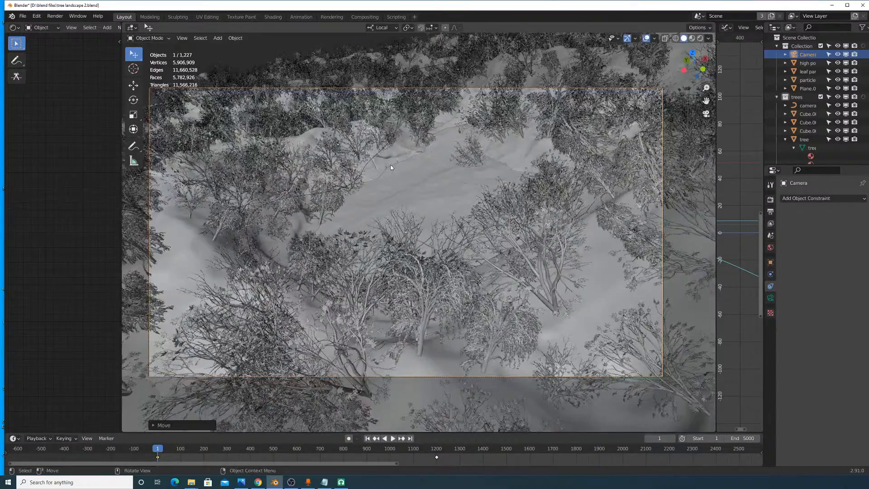
Step: Try tilting the camera and rolling it to level the horizon across the clearing
{"action": "key", "text": "r"}
{"action": "key", "text": "r"}
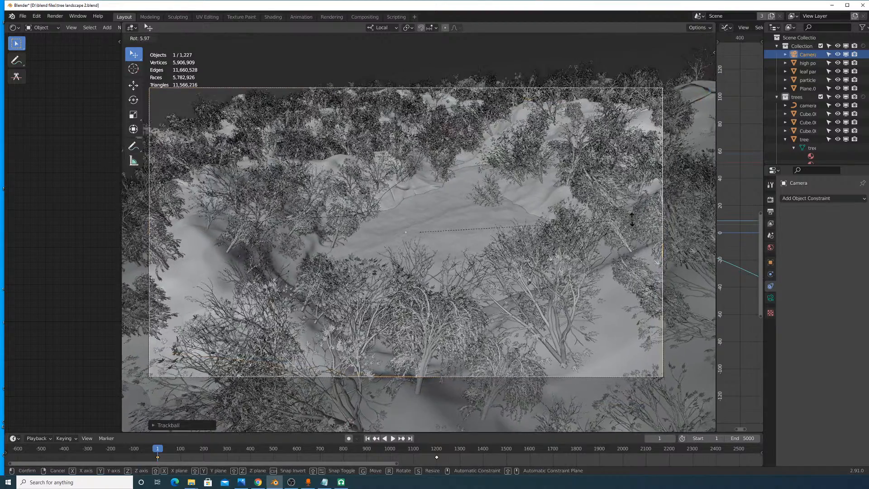
{"action": "left_click", "coordinate": [329, 104]}
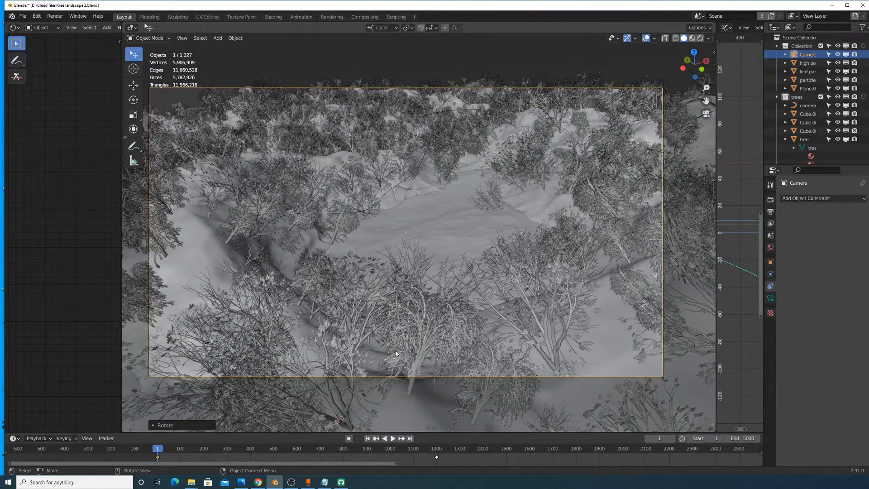
Step: Try playing the animation with auto keying enabled, stop it, and return to frame 1
{"action": "left_click", "coordinate": [349, 438]}
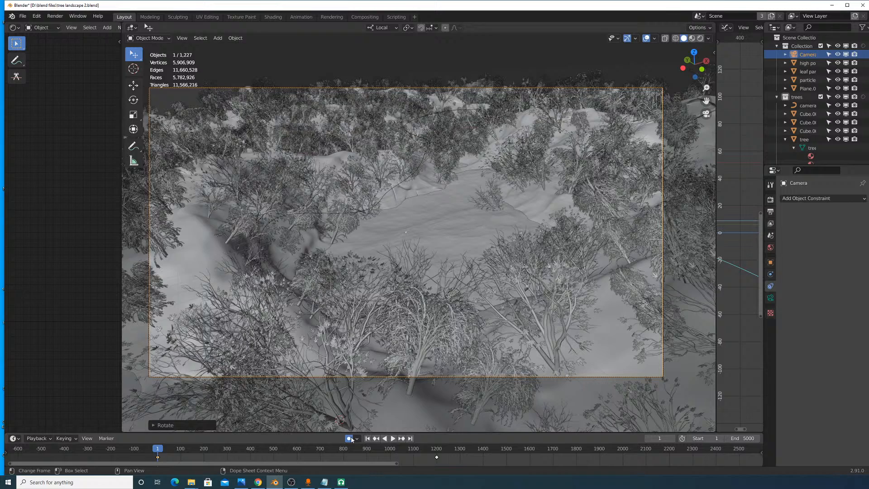
{"action": "left_click", "coordinate": [182, 38]}
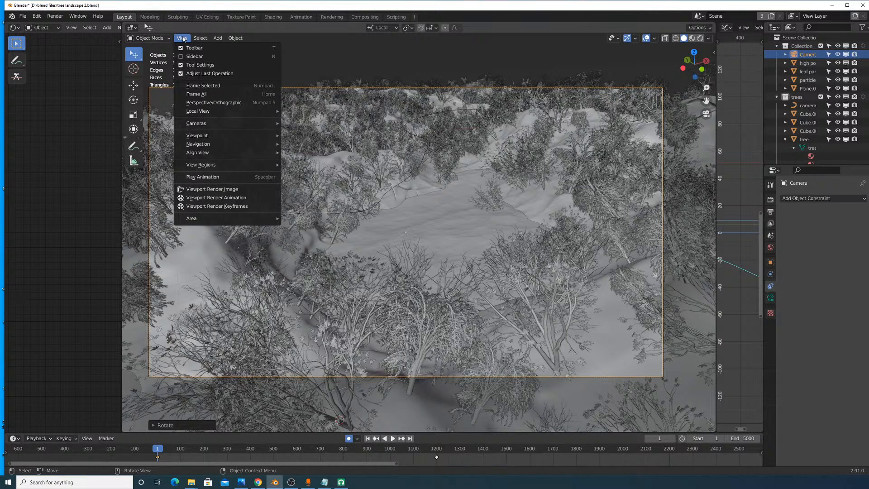
{"action": "key", "text": "space"}
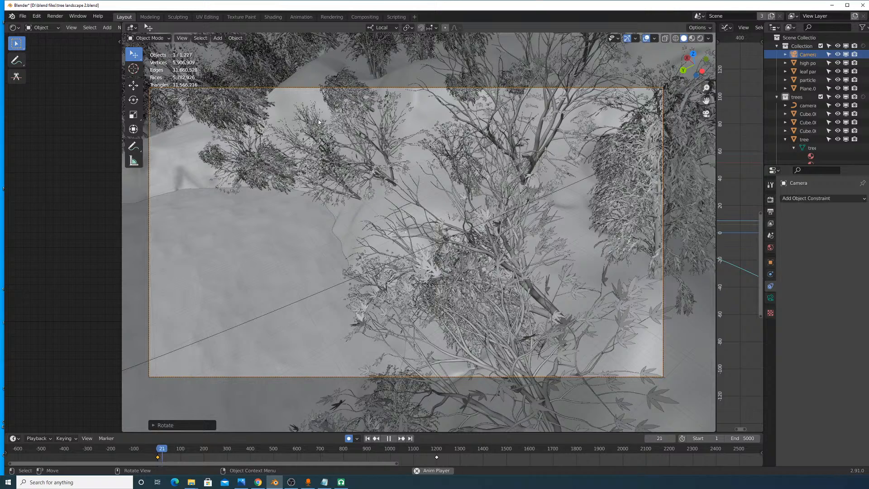
{"action": "key", "text": "space"}
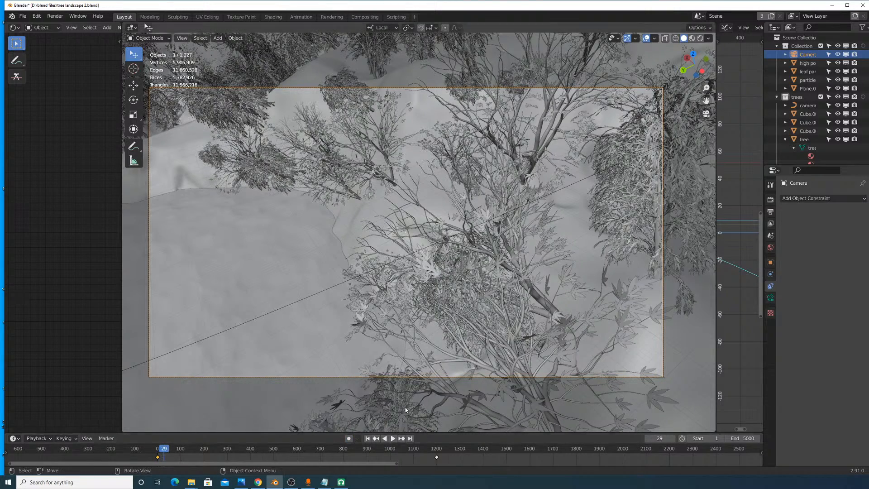
{"action": "key", "text": "shift+Left"}
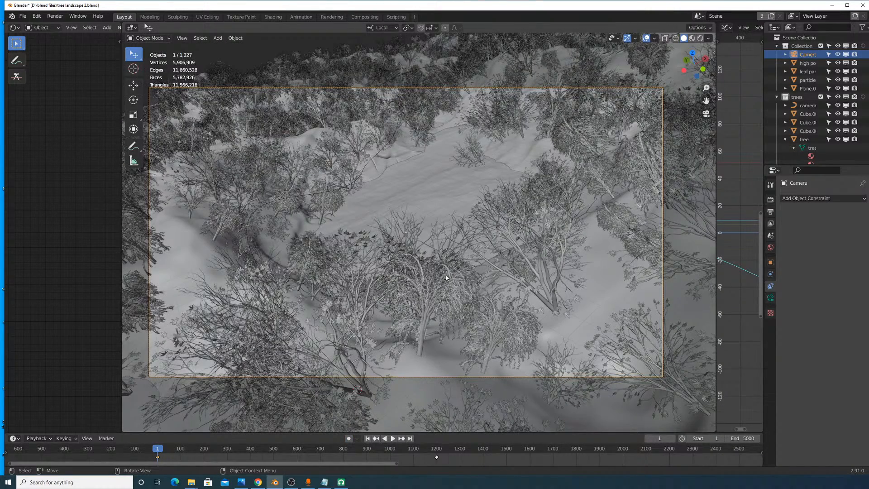
Step: Insert a Location & Rotation keyframe for the camera at frame 1 and test it with a short playback
{"action": "key", "text": "i"}
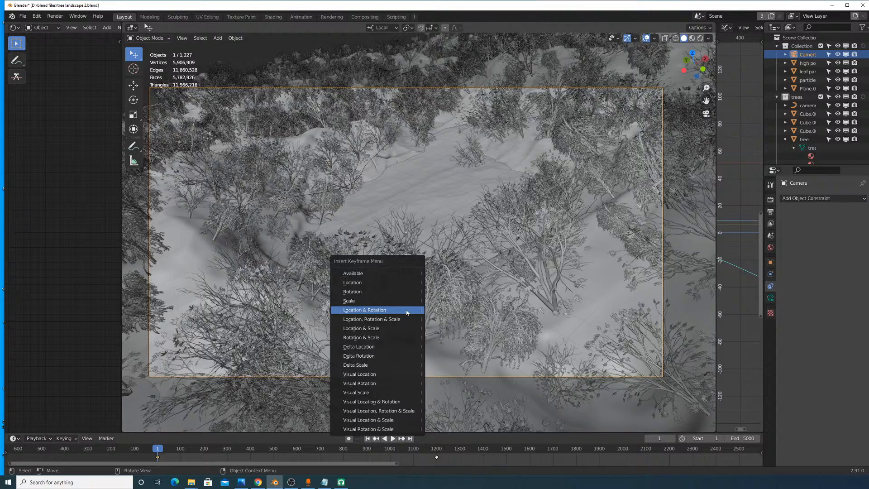
{"action": "left_click", "coordinate": [406, 312]}
{"action": "key", "text": "space"}
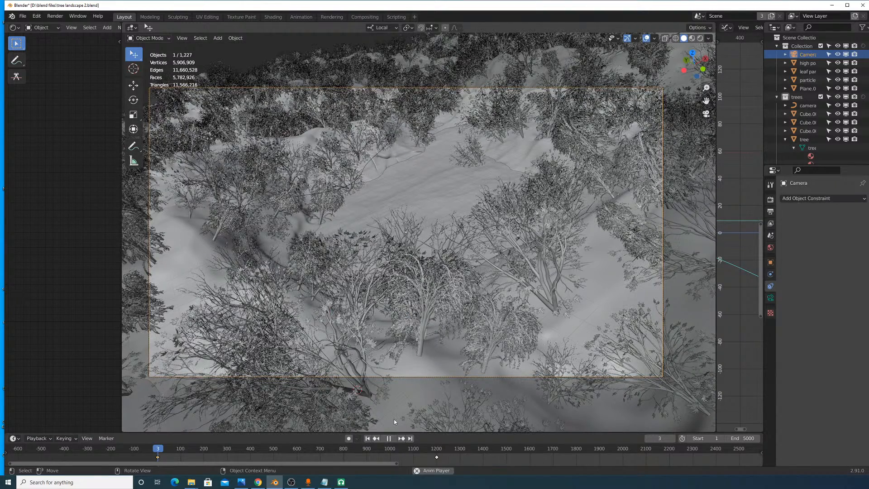
{"action": "key", "text": "space"}
{"action": "key", "text": "shift+Left"}
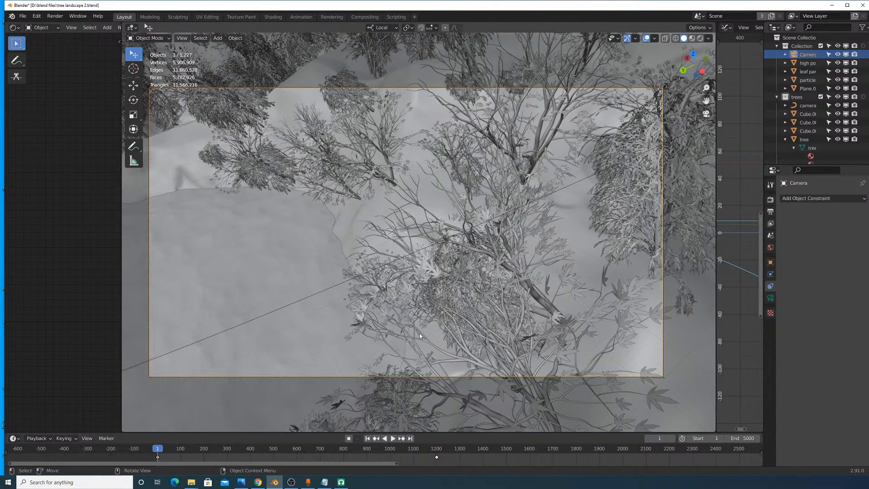
Step: Select the camera outside the camera view, insert a Location, Rotation & Scale keyframe at frame 1, and test the playback
{"action": "scroll", "coordinate": [278, 400], "scroll_direction": "down", "scroll_amount": 5}
{"action": "middle_click_drag", "start_coordinate": [277, 401], "coordinate": [545, 253]}
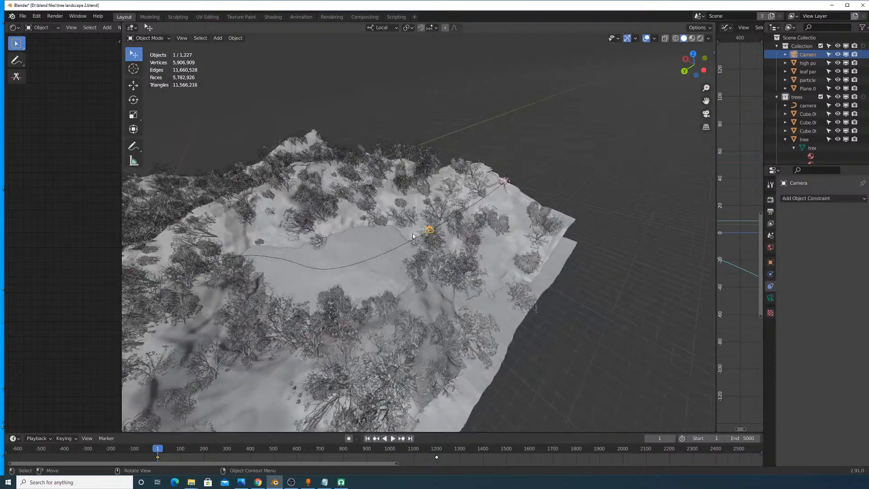
{"action": "scroll", "coordinate": [401, 269], "scroll_direction": "up", "scroll_amount": 3}
{"action": "left_click", "coordinate": [540, 262]}
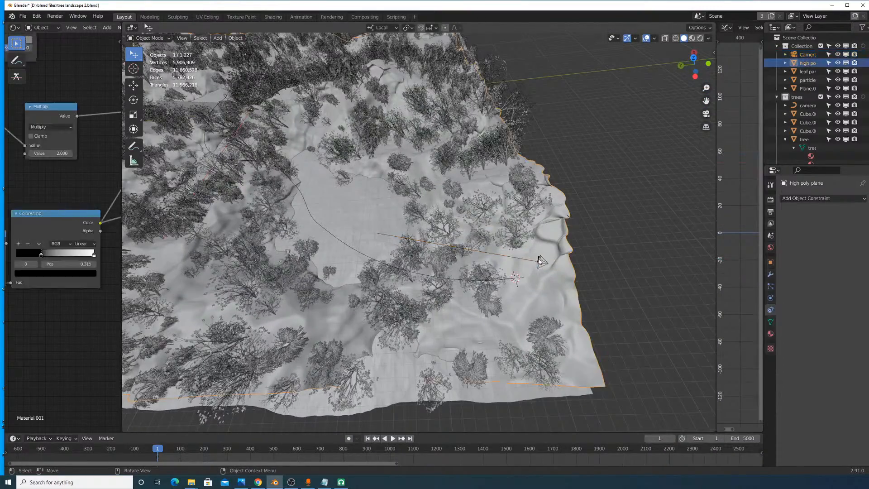
{"action": "left_click", "coordinate": [542, 262]}
{"action": "key", "text": "i"}
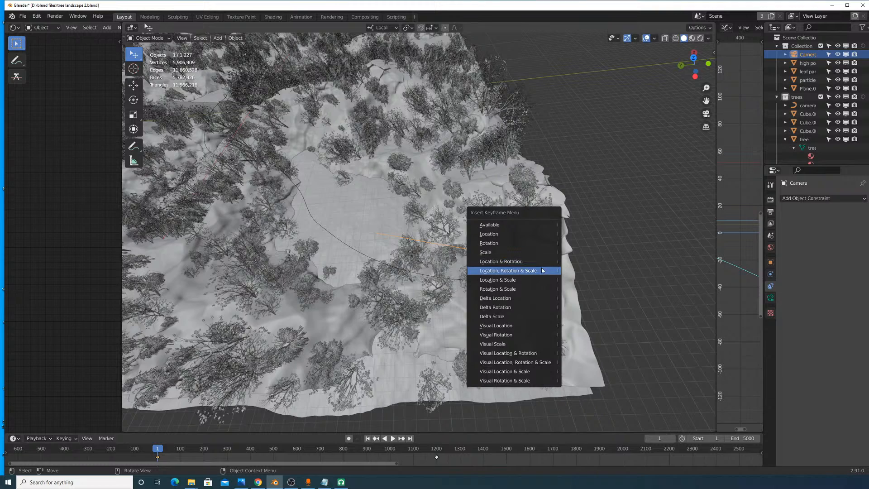
{"action": "left_click", "coordinate": [543, 271]}
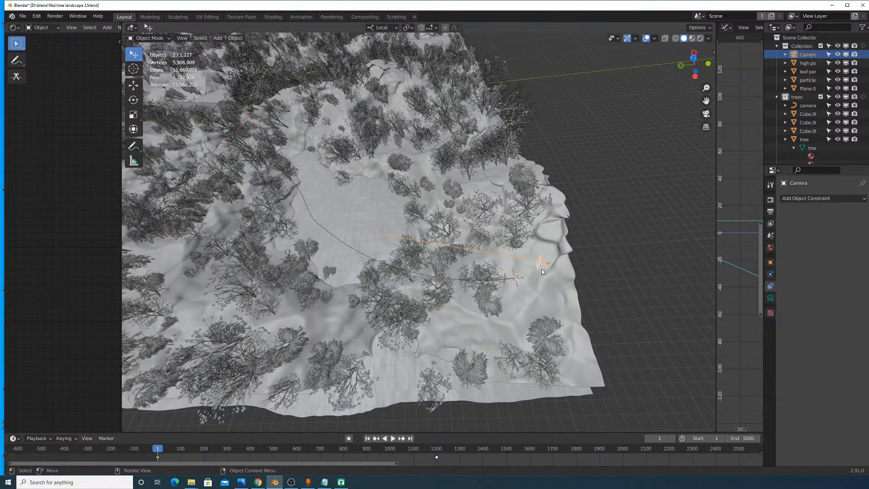
{"action": "key", "text": "i"}
{"action": "left_click", "coordinate": [543, 271]}
{"action": "key", "text": "space"}
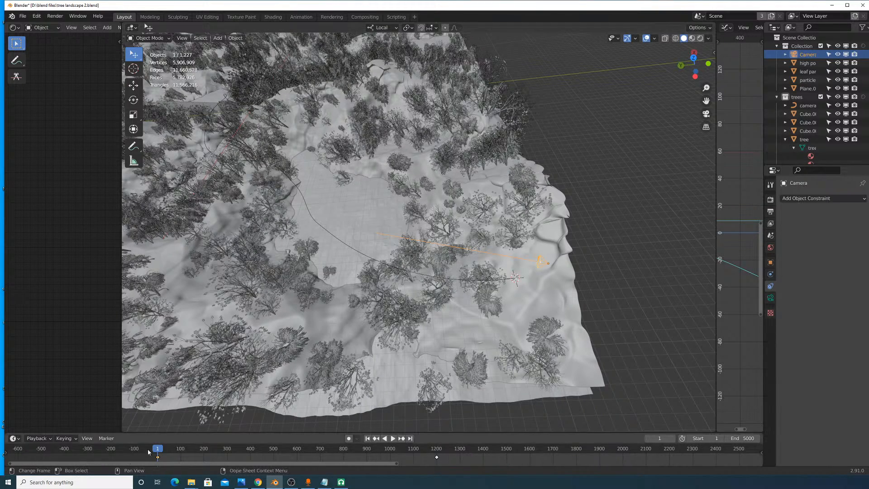
{"action": "key", "text": "Escape"}
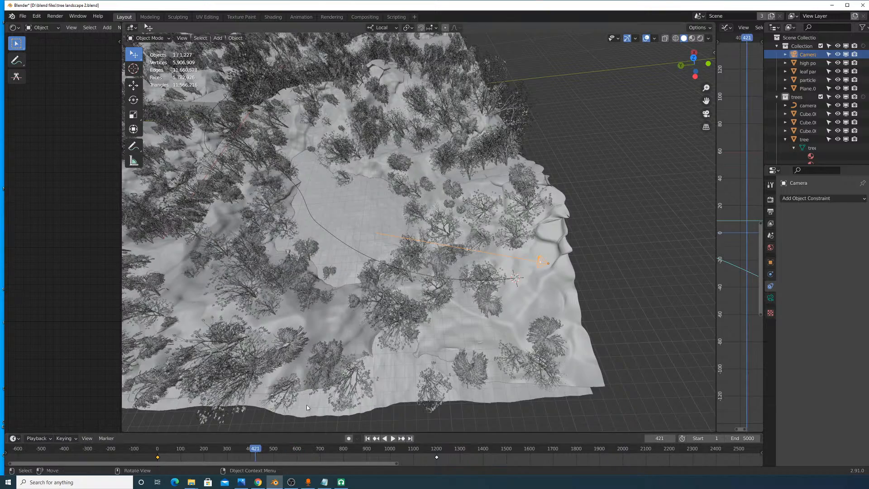
Step: Switch the viewport to look through the active camera
{"action": "left_click", "coordinate": [182, 38]}
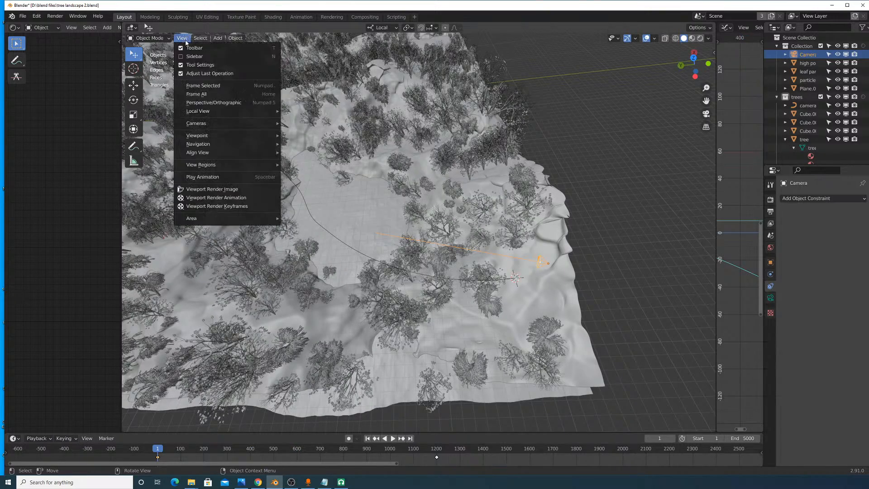
{"action": "mouse_move", "coordinate": [235, 123]}
{"action": "left_click", "coordinate": [316, 131]}
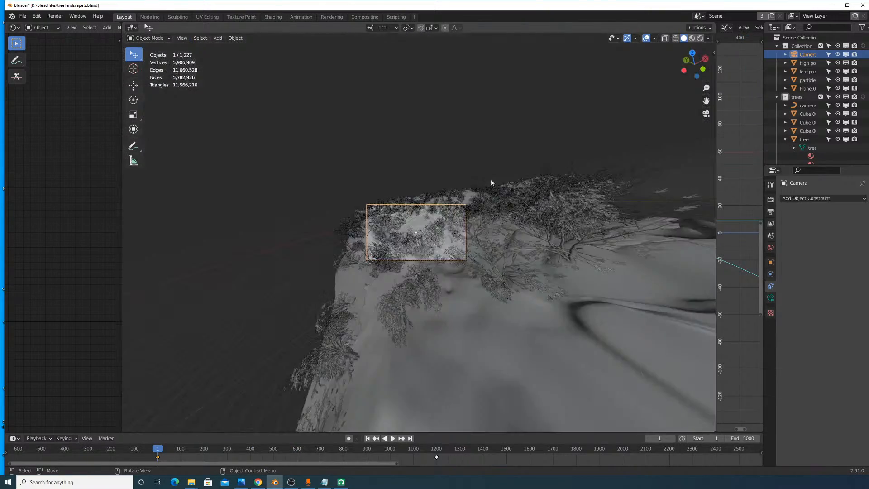
Step: Try rolling the camera about 9 degrees to level the landscape in its frame
{"action": "key", "text": "r"}
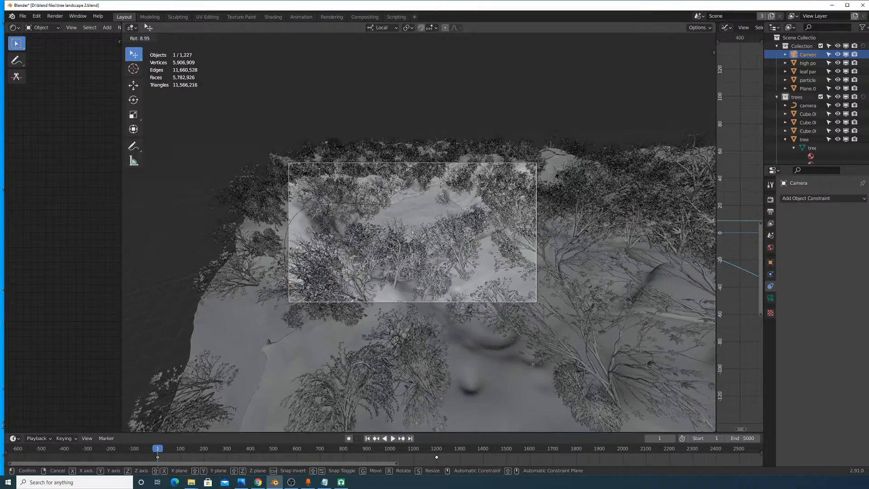
{"action": "left_click", "coordinate": [503, 185]}
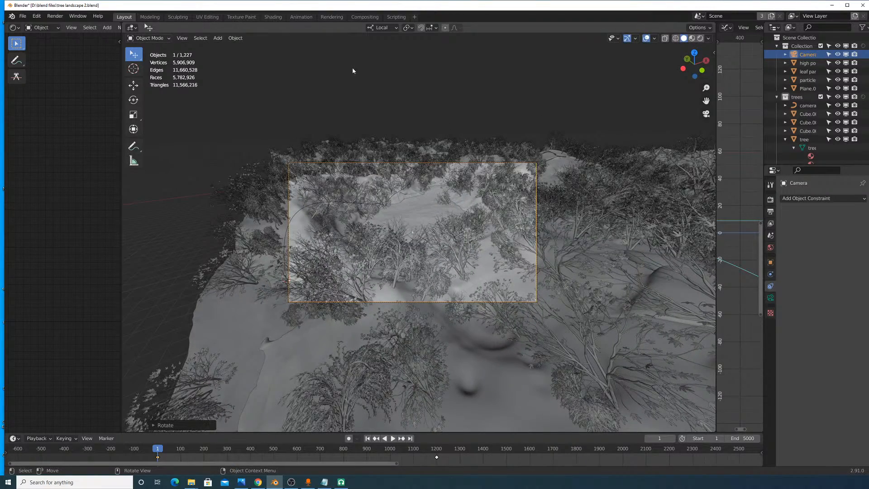
{"action": "left_click", "coordinate": [183, 40]}
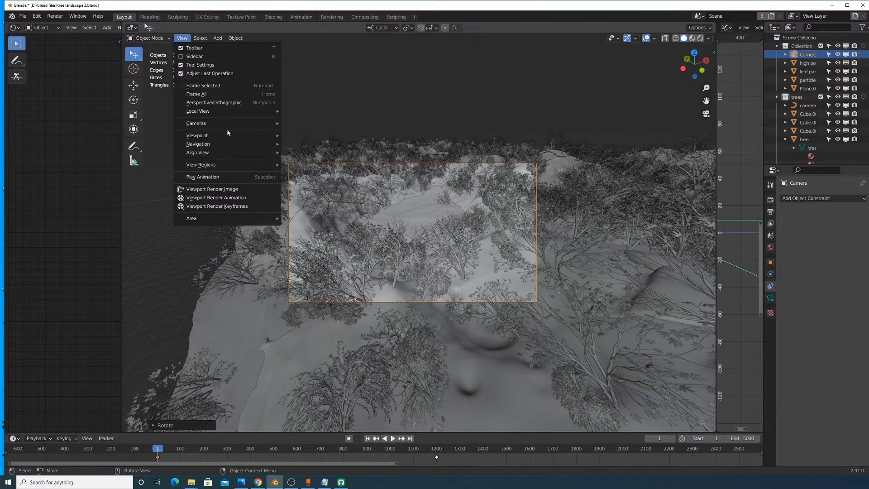
{"action": "scroll", "coordinate": [466, 199], "scroll_direction": "up", "scroll_amount": 5}
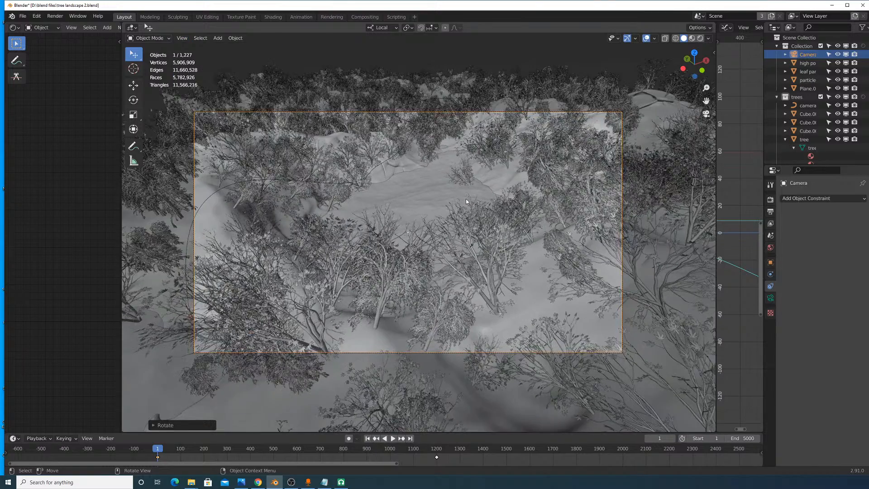
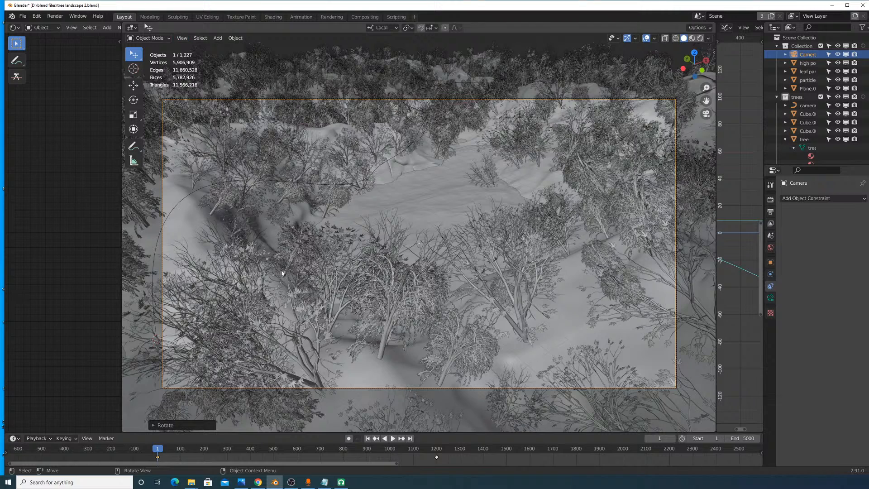
Step: Try recording a forward camera flight over the trees from frame 1, using auto keying and Walk Navigation during playback
{"action": "left_click", "coordinate": [392, 440]}
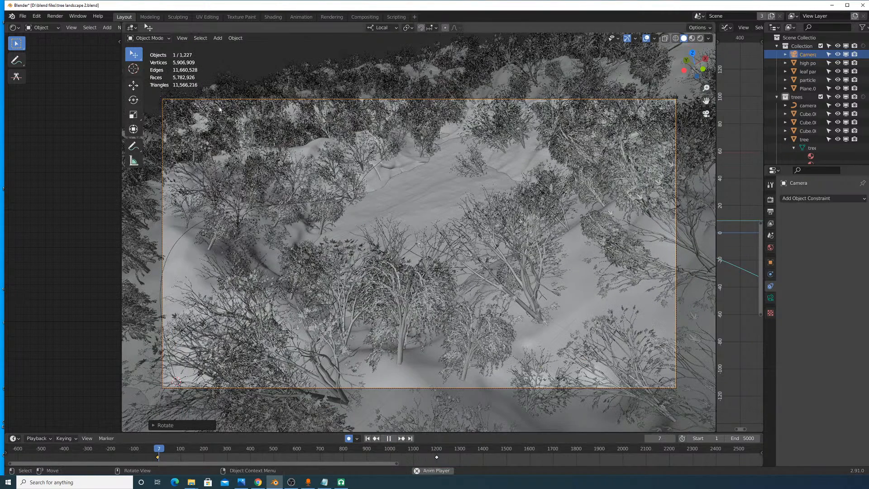
{"action": "left_click", "coordinate": [186, 39]}
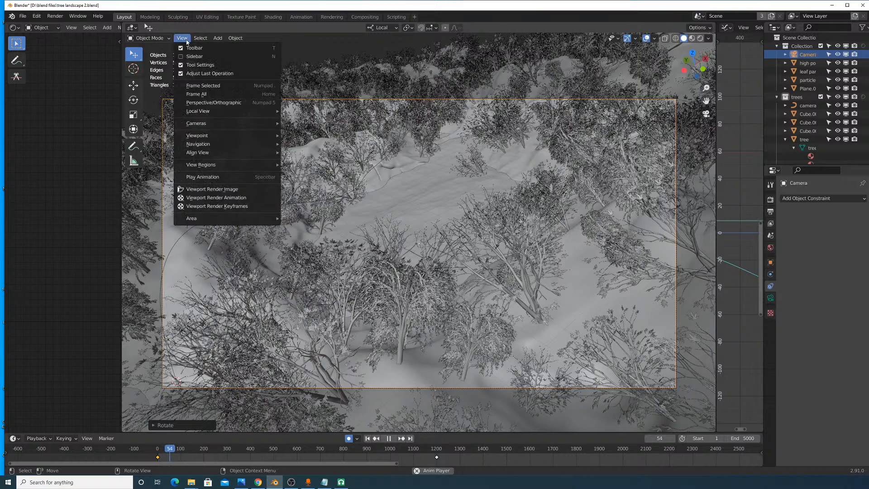
{"action": "mouse_move", "coordinate": [229, 145]}
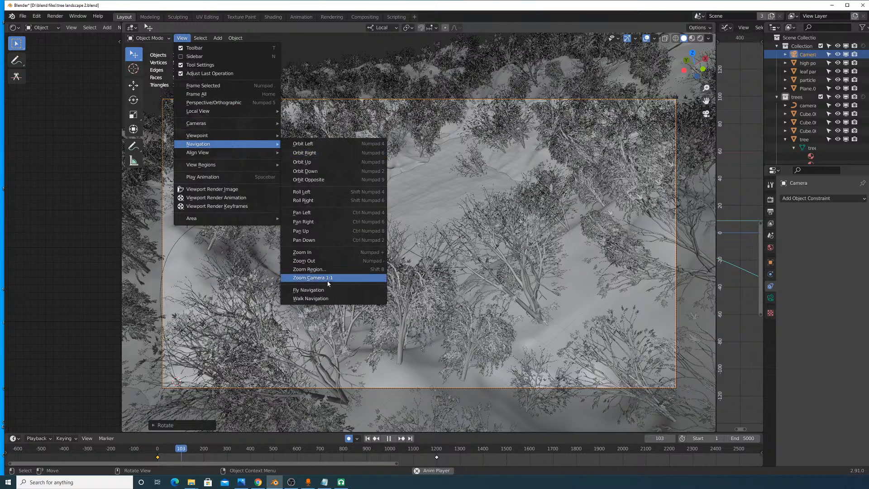
{"action": "left_click", "coordinate": [325, 299]}
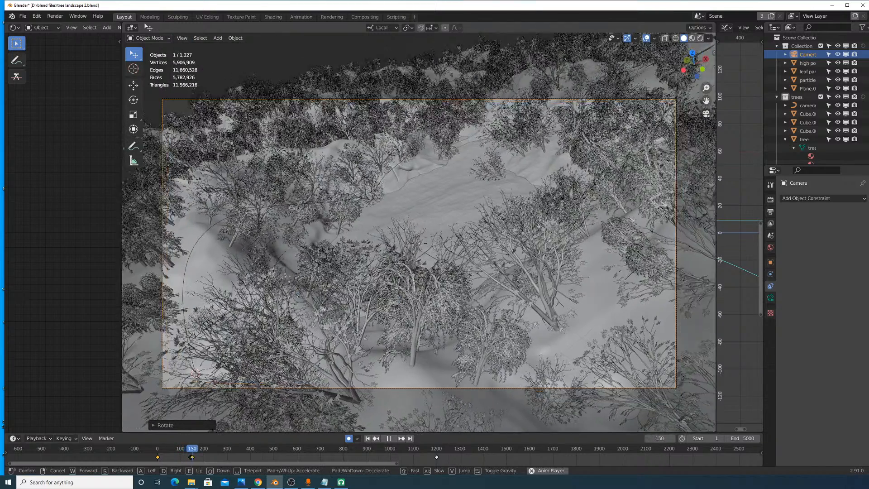
{"action": "key", "text": "w"}
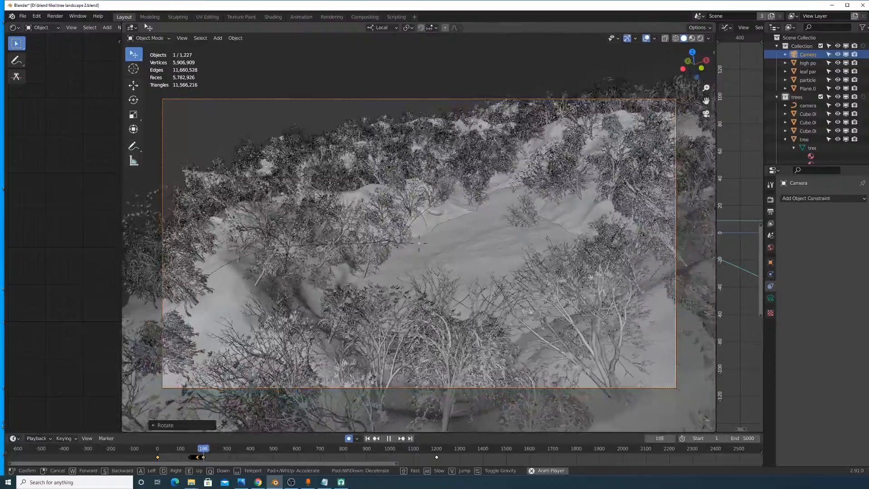
{"action": "key", "text": "w"}
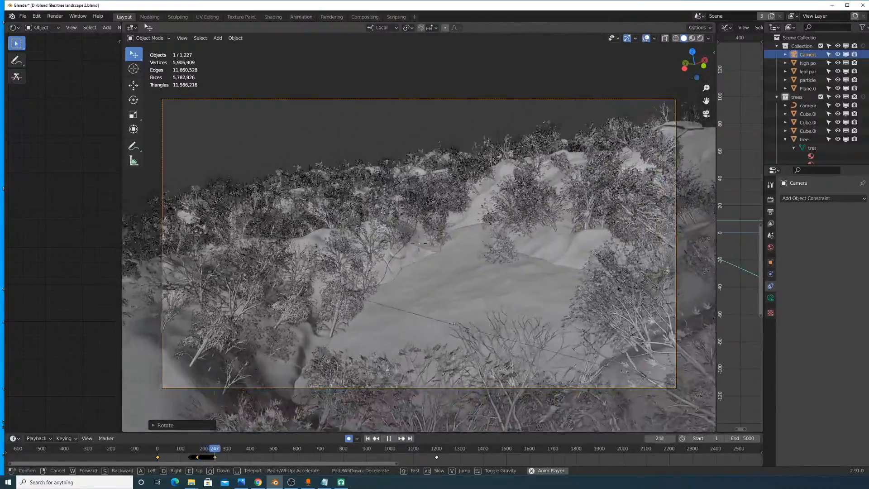
{"action": "key", "text": "w"}
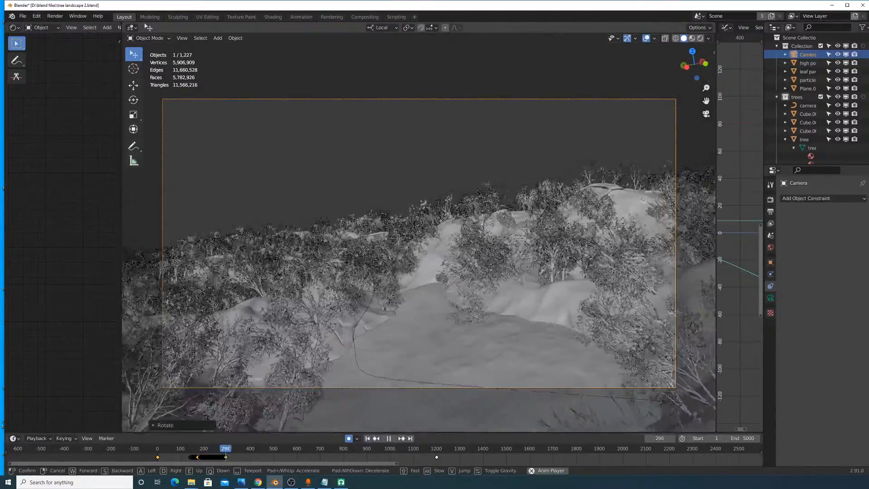
{"action": "key", "text": "w"}
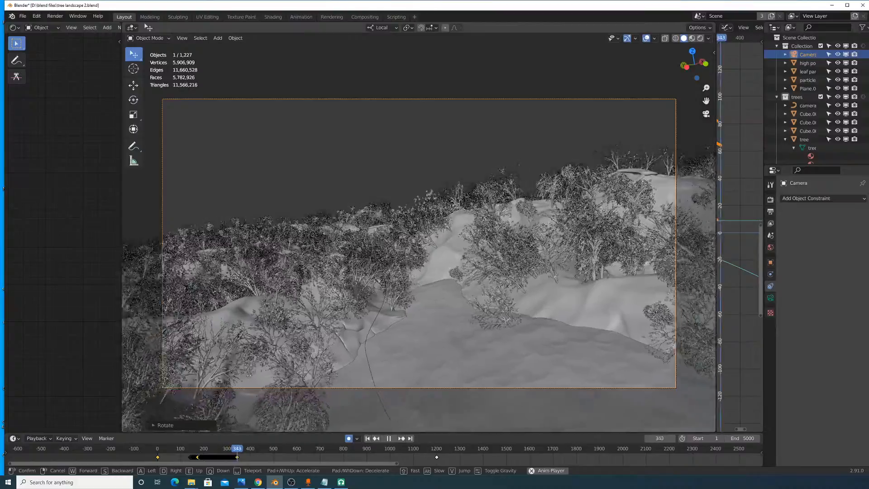
{"action": "key", "text": "w"}
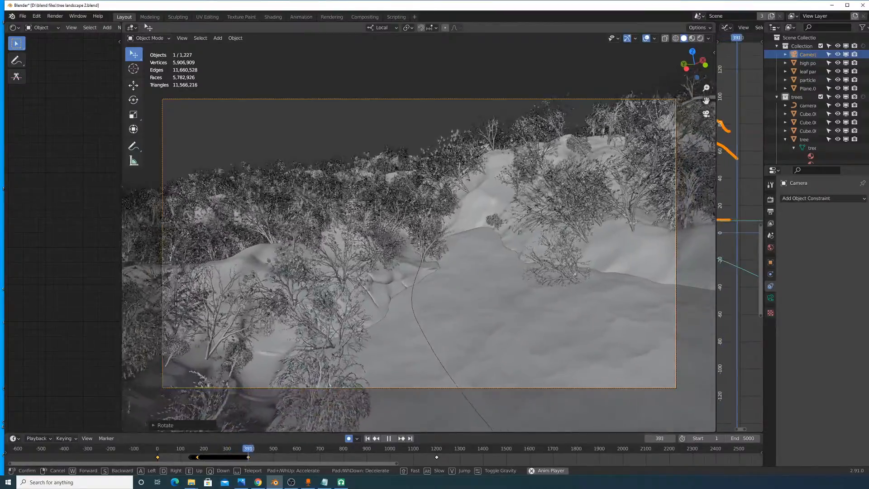
{"action": "key", "text": "w"}
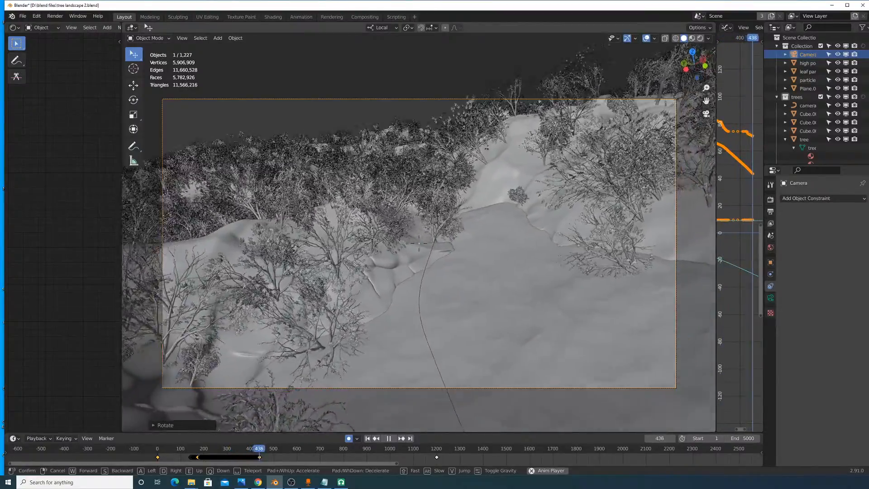
{"action": "key", "text": "w"}
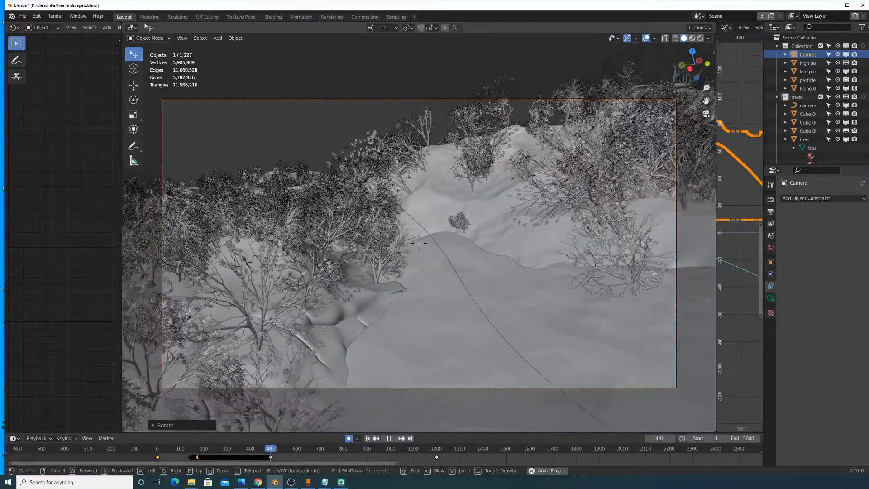
{"action": "key", "text": "w"}
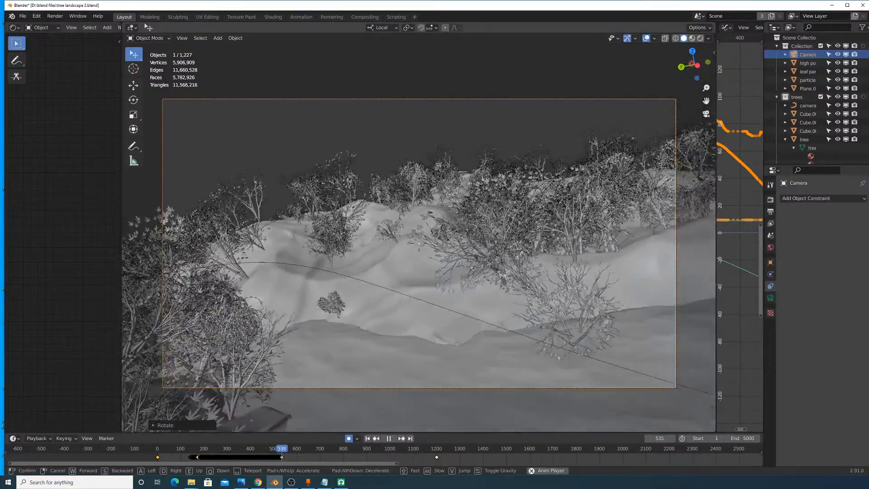
{"action": "left_click", "coordinate": [419, 232]}
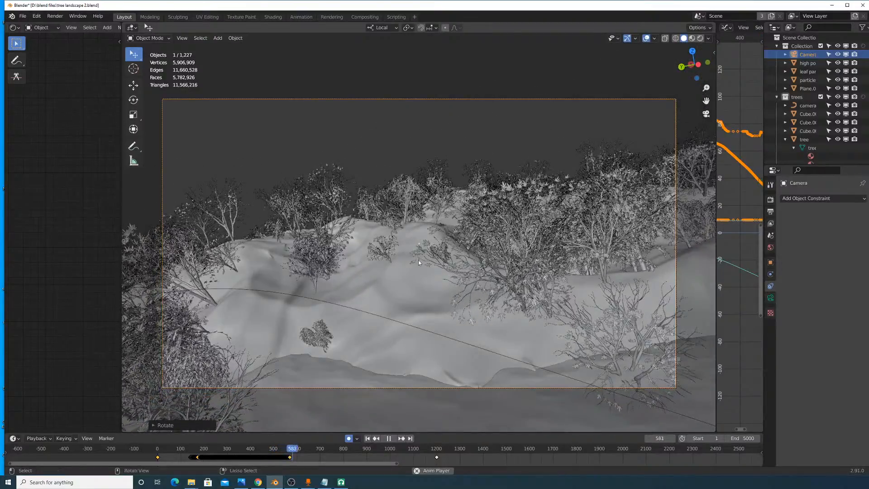
Step: Undo the recorded camera flight, return to the animation's start, and stop the playback
{"action": "key", "text": "shift+Left"}
{"action": "key", "text": "ctrl+z"}
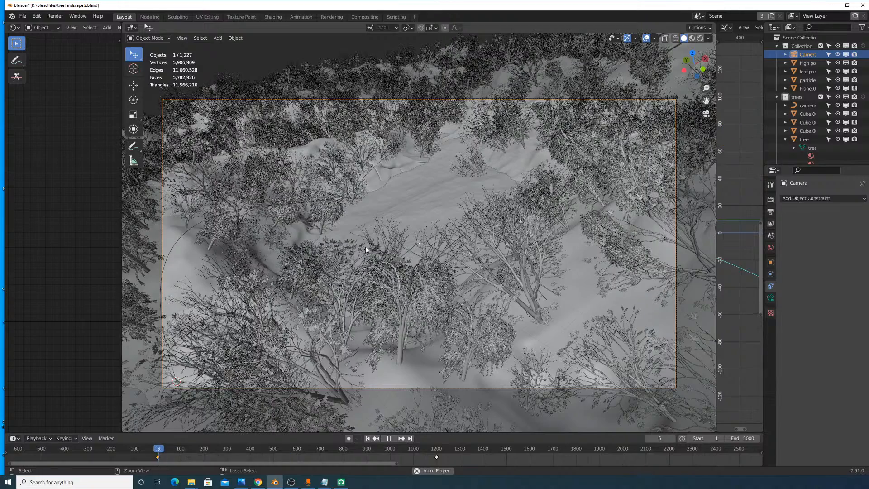
{"action": "key", "text": "space"}
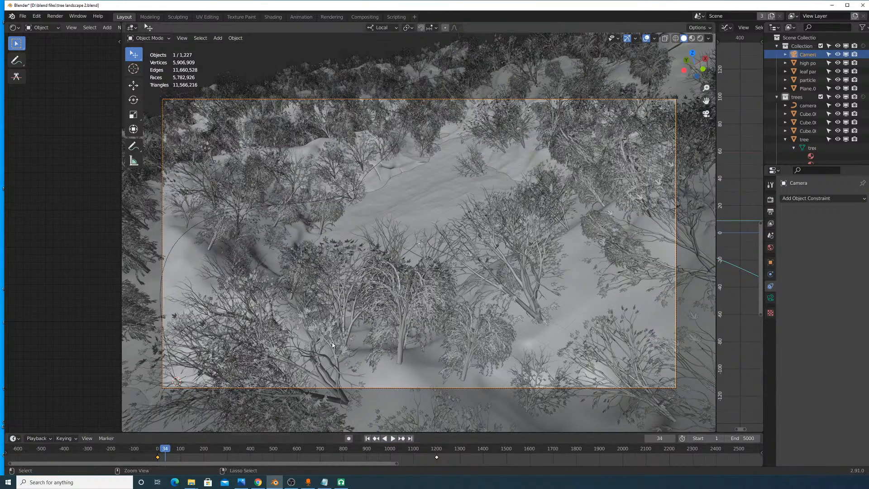
Step: Try setting the camera's Y rotation to 0° in its transform values and test it with a short playback
{"action": "left_click", "coordinate": [709, 55]}
{"action": "left_click", "coordinate": [709, 71]}
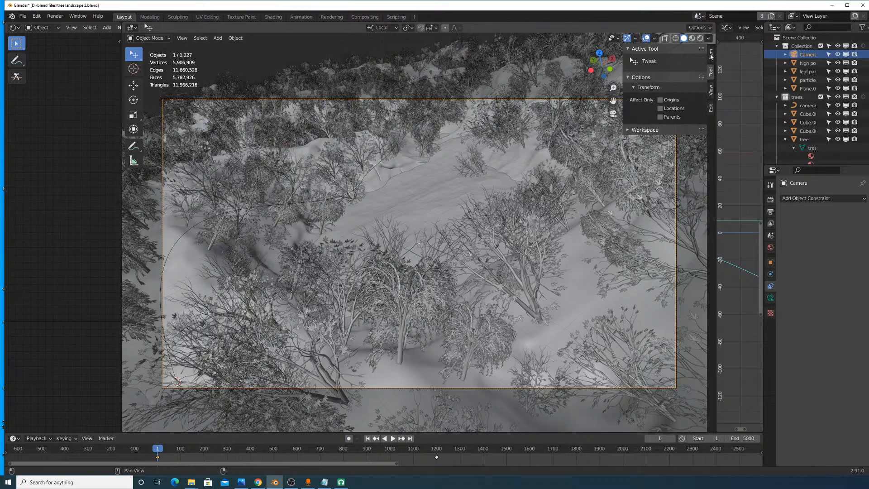
{"action": "left_click", "coordinate": [710, 55]}
{"action": "left_click_drag", "start_coordinate": [677, 110], "coordinate": [655, 110]}
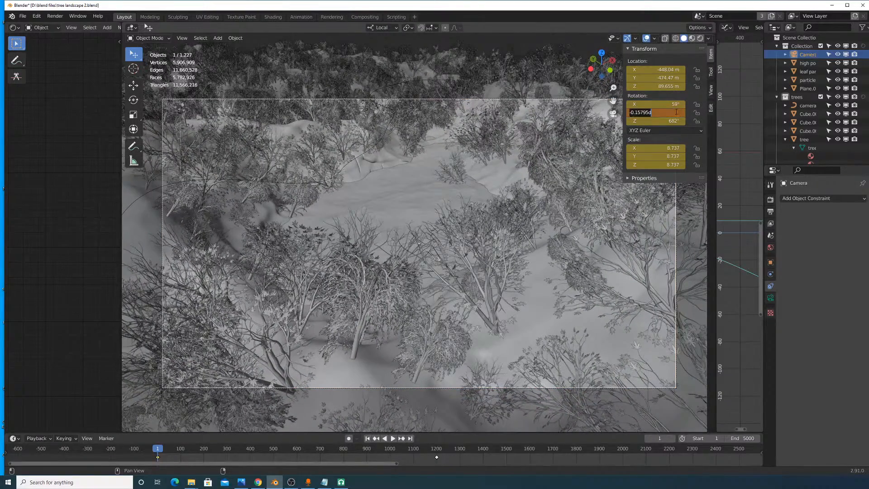
{"action": "type", "text": "0"}
{"action": "key", "text": "Return"}
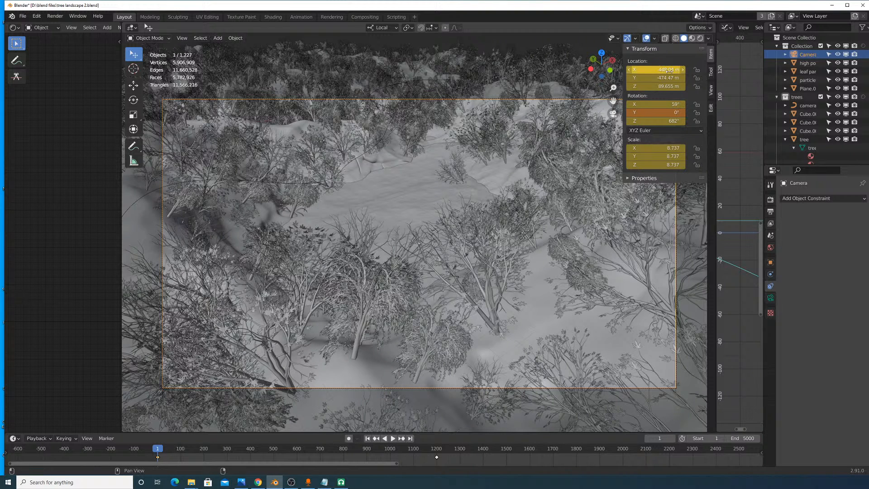
{"action": "key", "text": "n"}
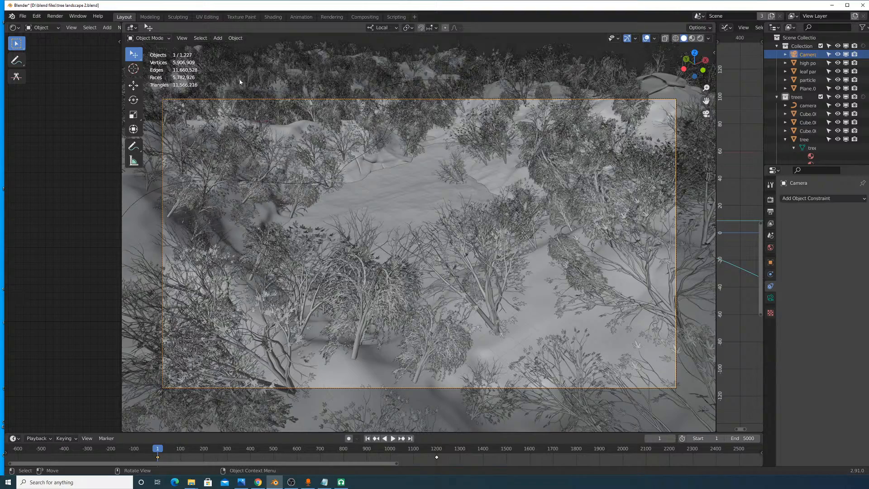
{"action": "key", "text": "space"}
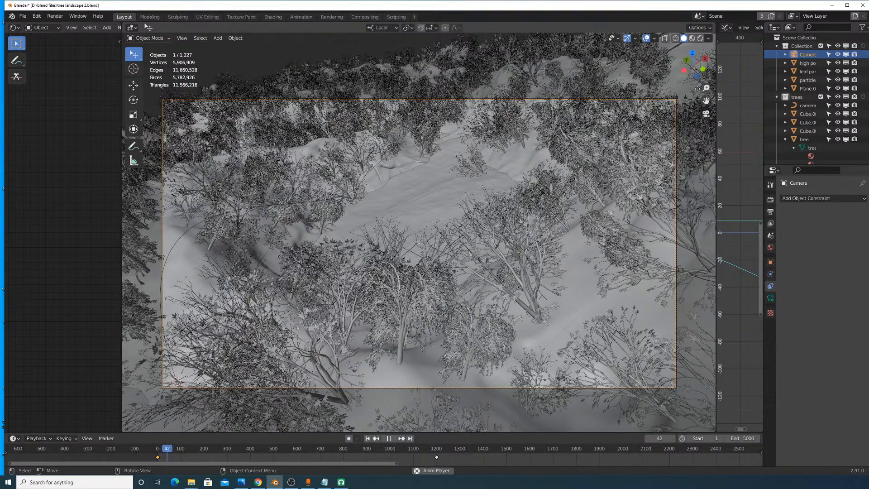
{"action": "key", "text": "space"}
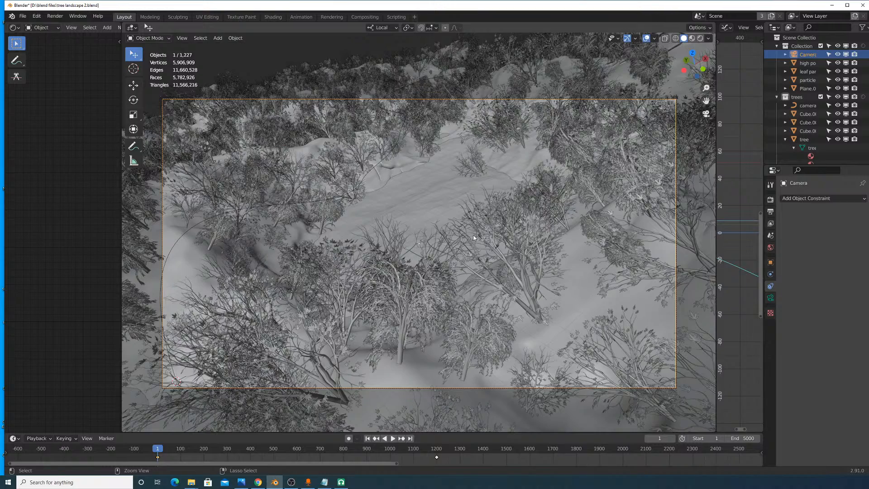
Step: Set the camera's Y rotation to 0° and keyframe its rotation at frame 1
{"action": "left_click", "coordinate": [471, 243]}
{"action": "left_click", "coordinate": [548, 100]}
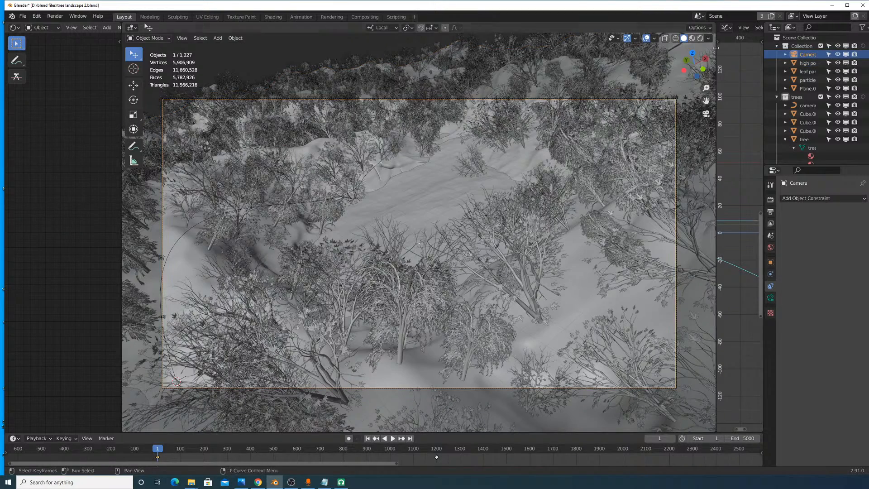
{"action": "key", "text": "n"}
{"action": "left_click", "coordinate": [675, 112]}
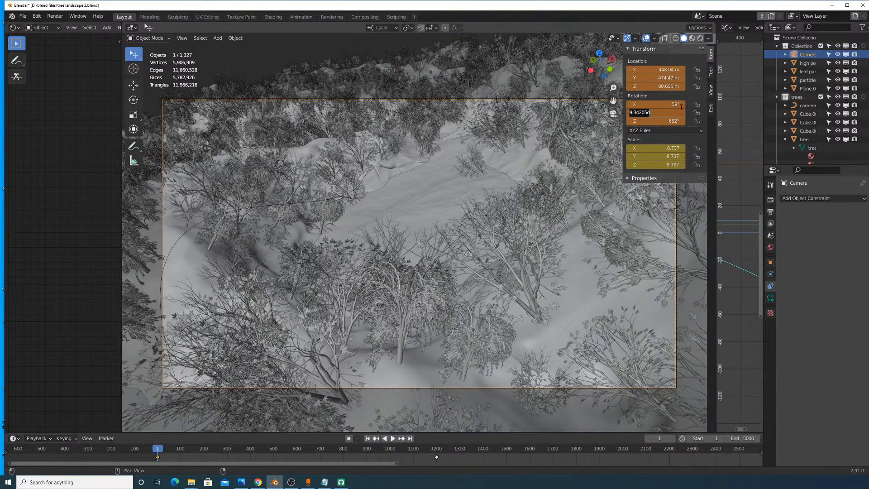
{"action": "type", "text": "0"}
{"action": "key", "text": "Return"}
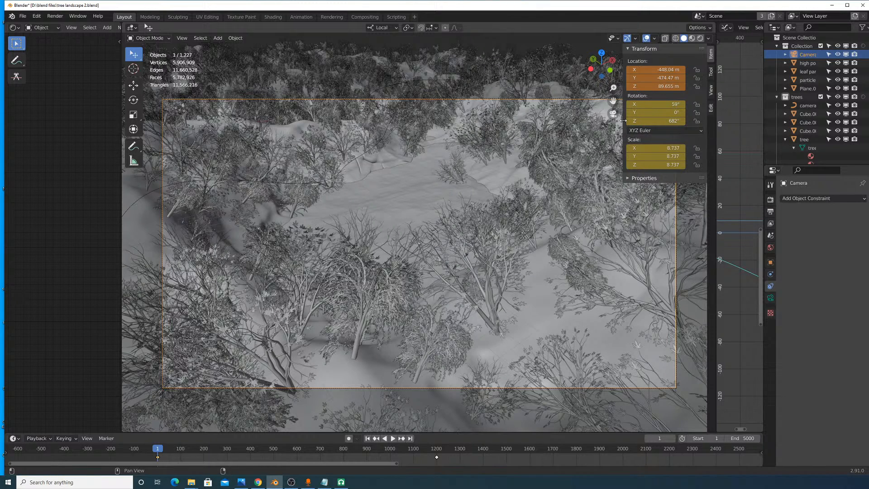
{"action": "key", "text": "n"}
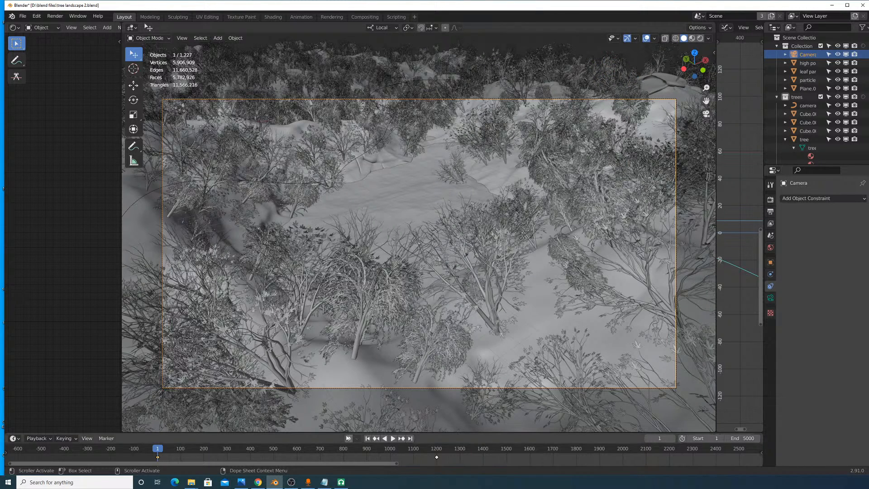
Step: Record a camera flight from frame 1 using Walk Navigation during playback, over the trees, through the triangular tunnel and between the trees, stopping playback at frame 1732
{"action": "left_click", "coordinate": [393, 438]}
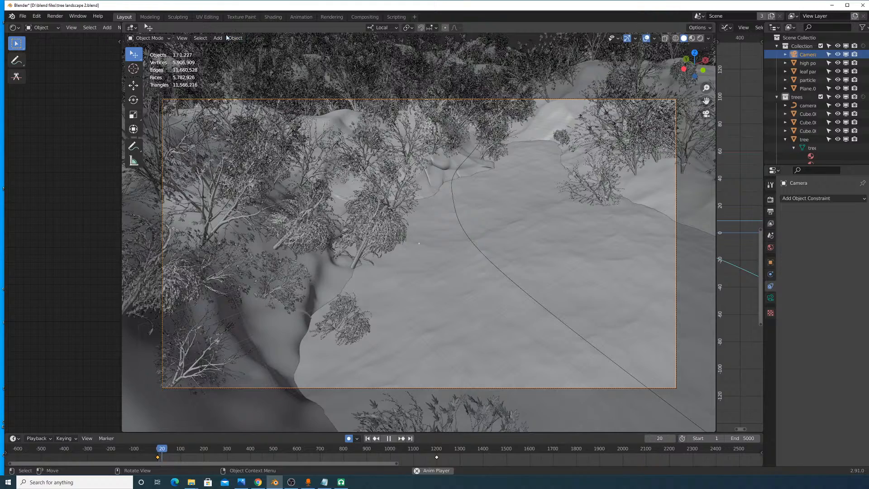
{"action": "left_click", "coordinate": [182, 38]}
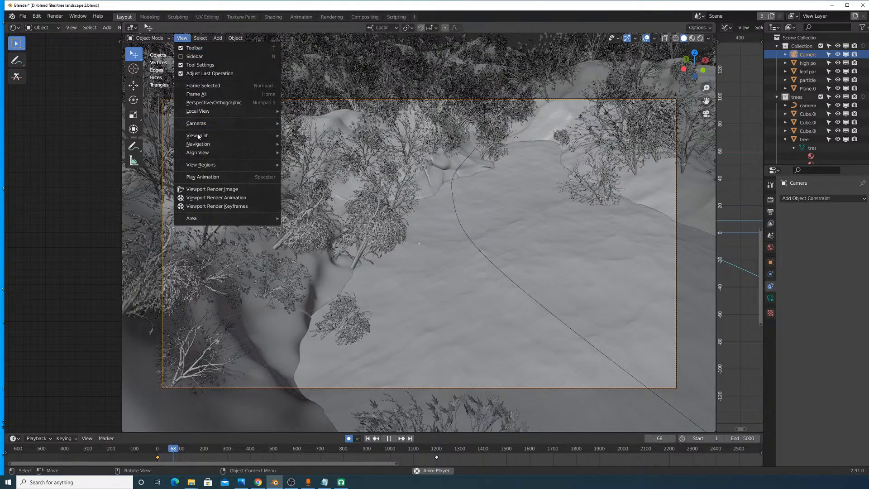
{"action": "mouse_move", "coordinate": [200, 144]}
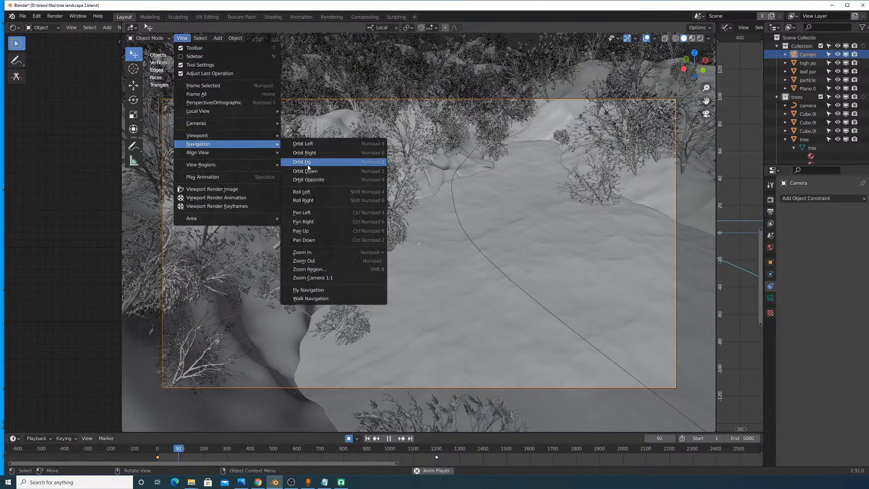
{"action": "left_click", "coordinate": [310, 299]}
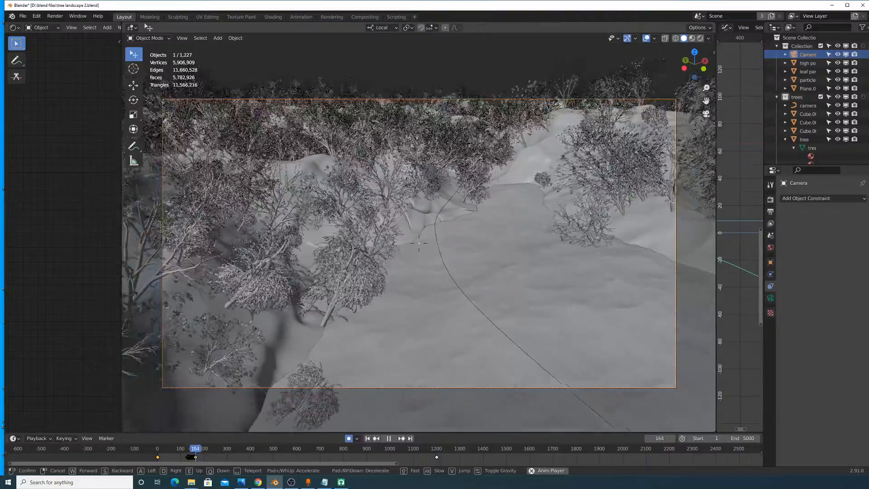
{"action": "key", "text": "w"}
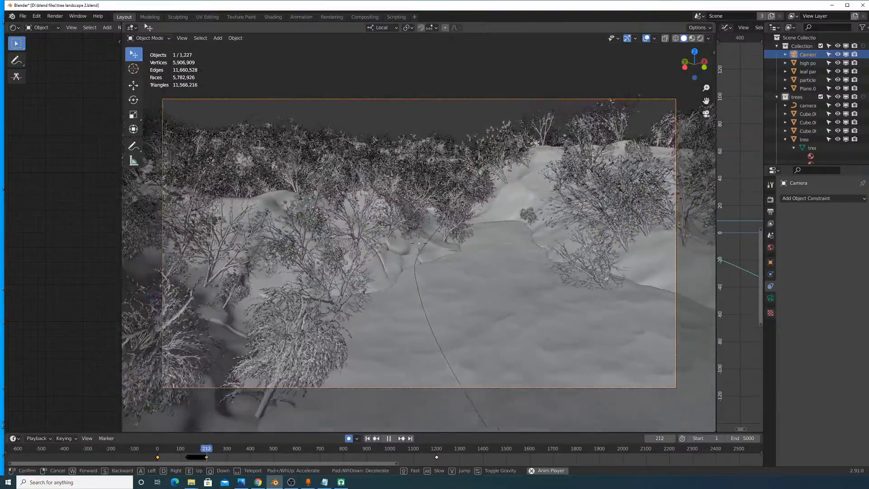
{"action": "key", "text": "w"}
{"action": "key", "text": "w"}
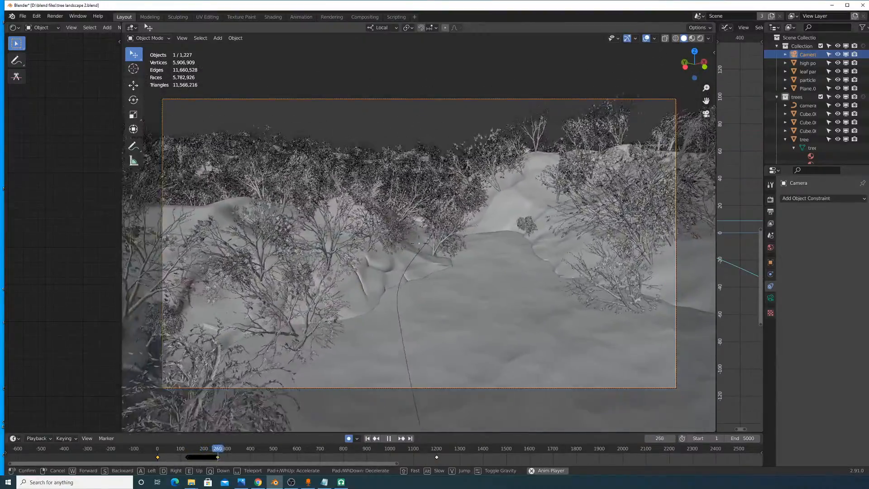
{"action": "key", "text": "w"}
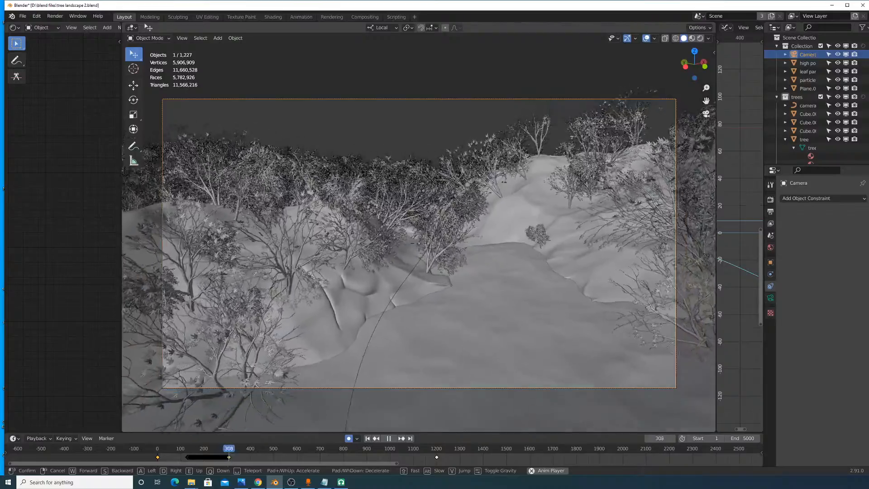
{"action": "key", "text": "w"}
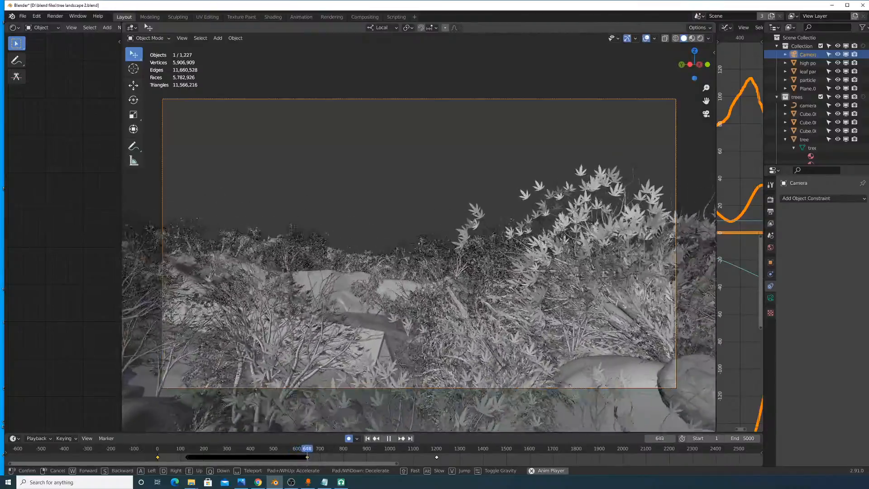
{"action": "key", "text": "w"}
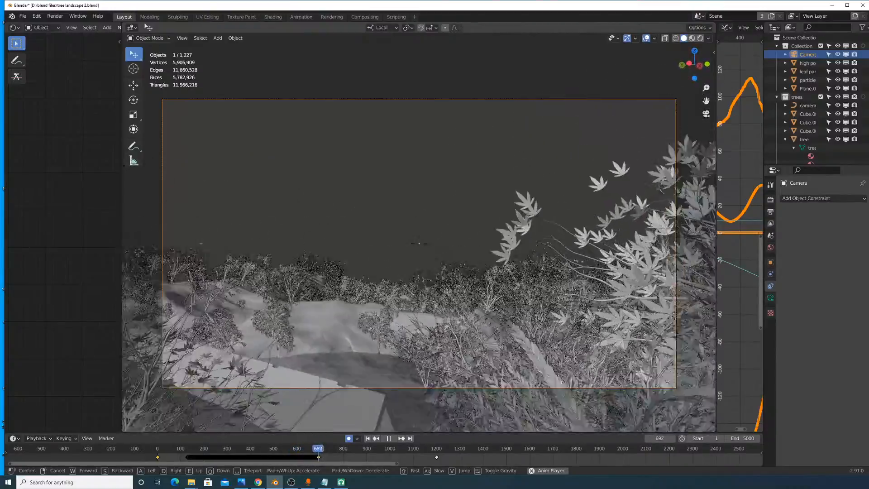
{"action": "key", "text": "w"}
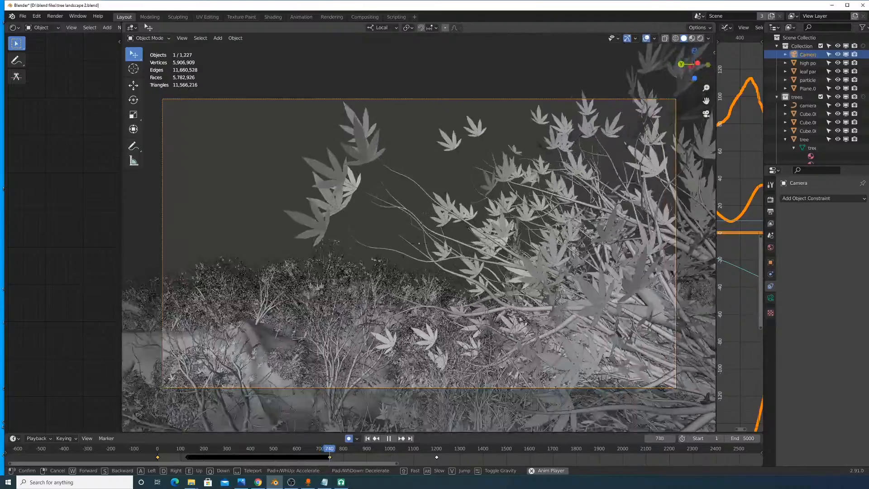
{"action": "key", "text": "w"}
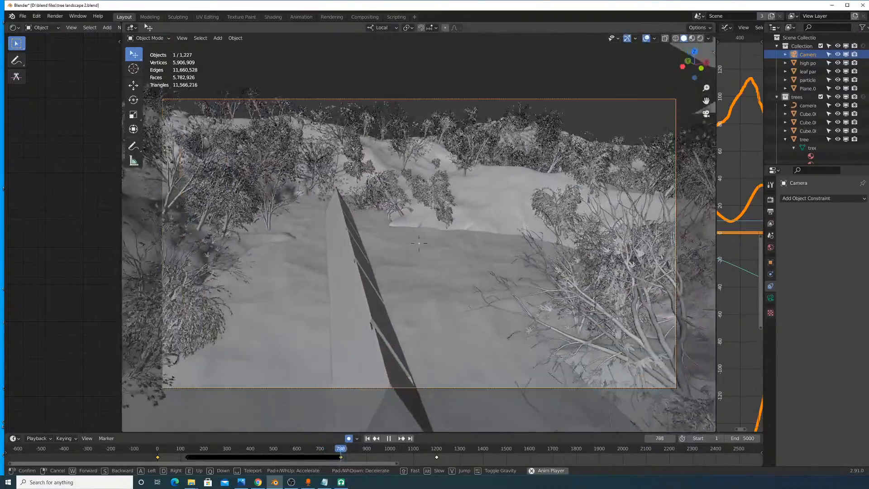
{"action": "key", "text": "w"}
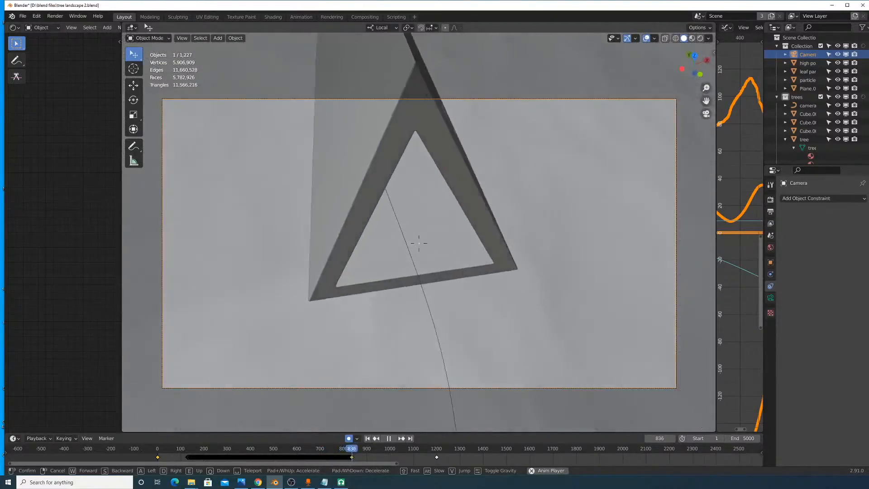
{"action": "key", "text": "w"}
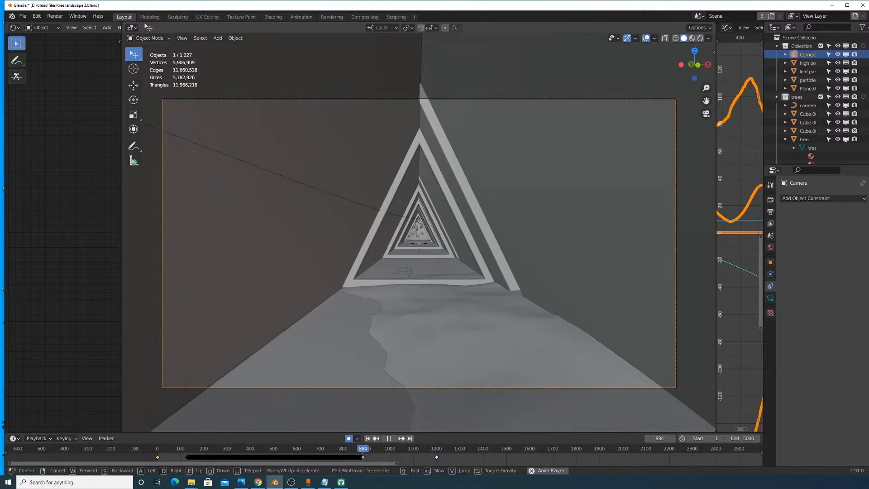
{"action": "key", "text": "w"}
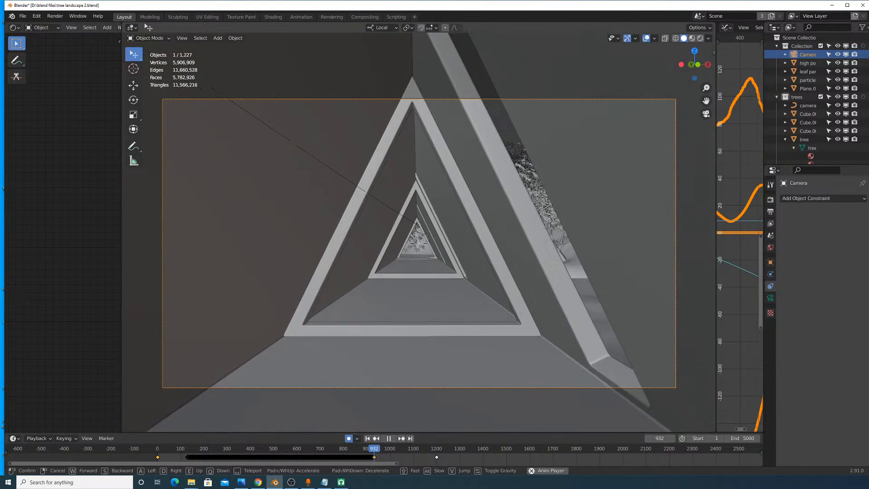
{"action": "key", "text": "w"}
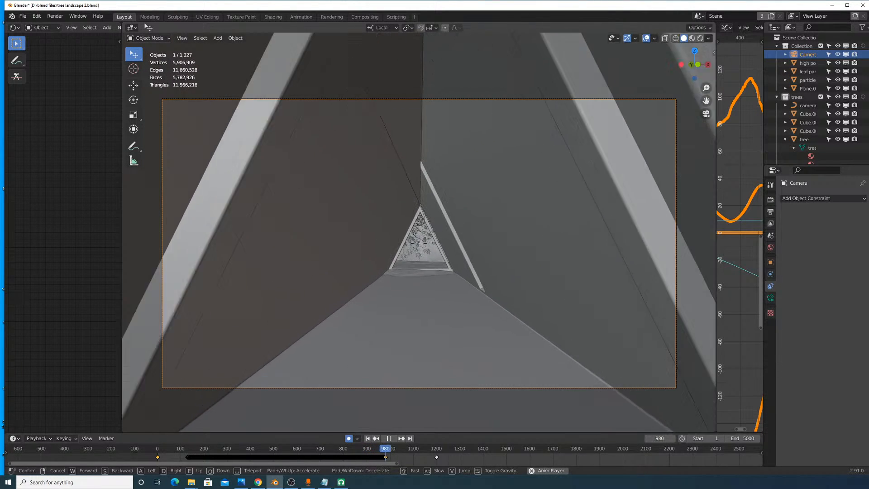
{"action": "key", "text": "w"}
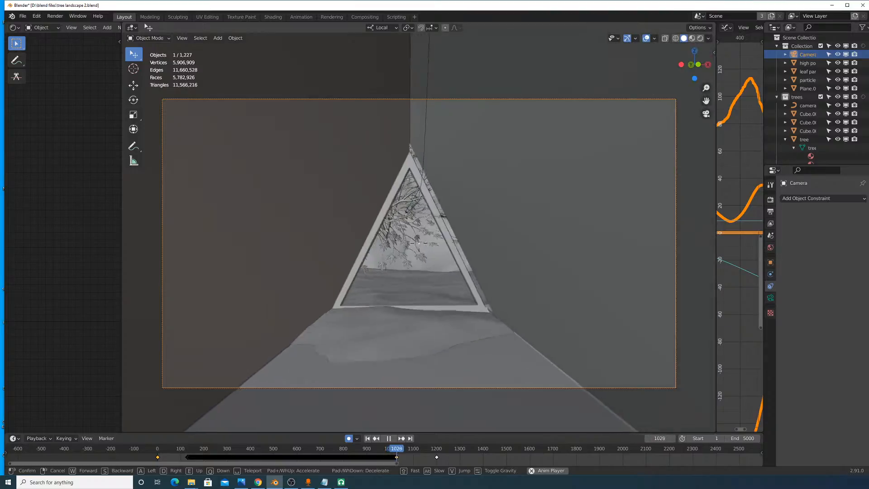
{"action": "key", "text": "w"}
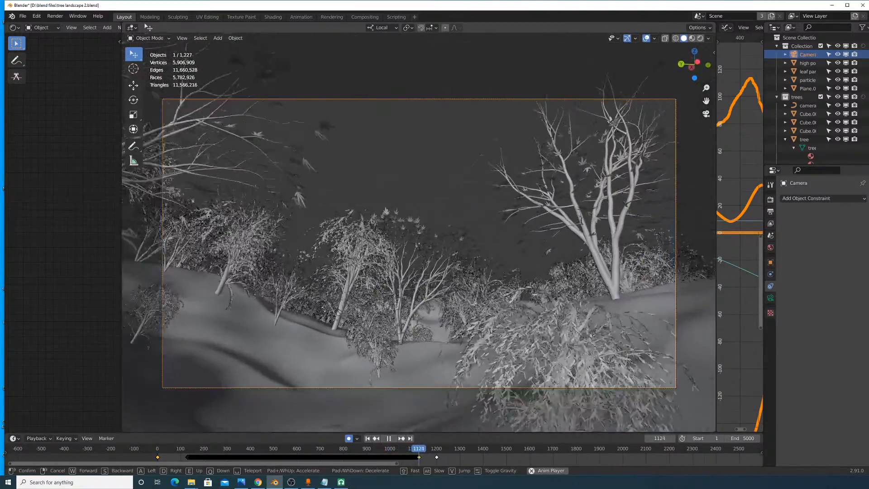
{"action": "key", "text": "w"}
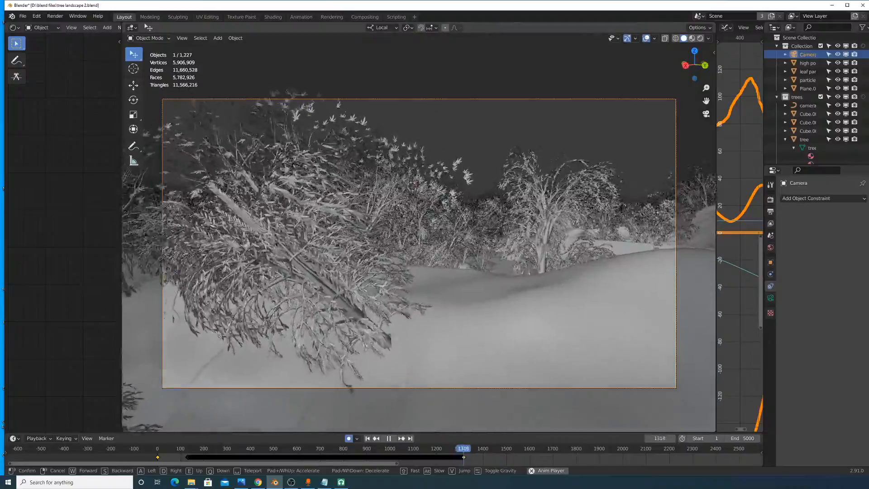
{"action": "key", "text": "w"}
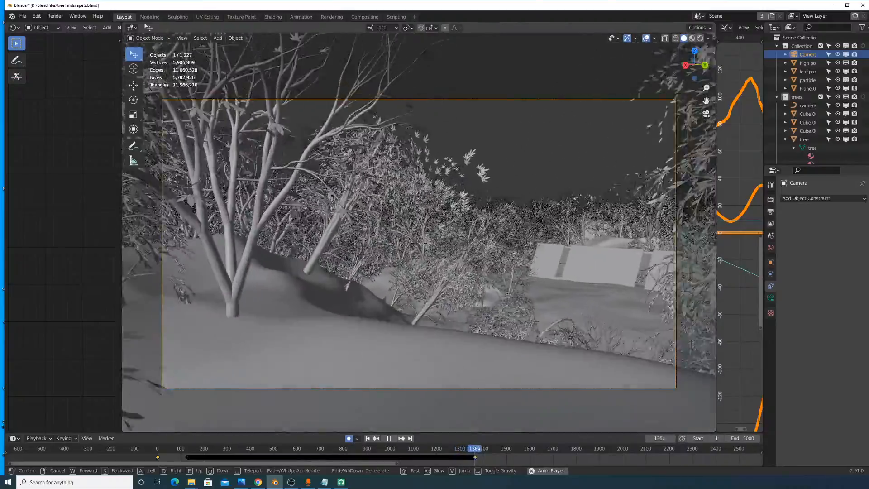
{"action": "key", "text": "w"}
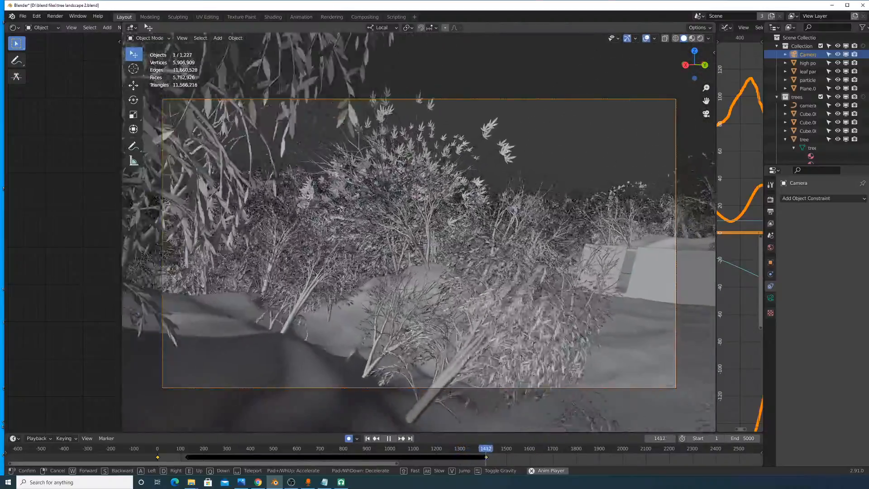
{"action": "key", "text": "w"}
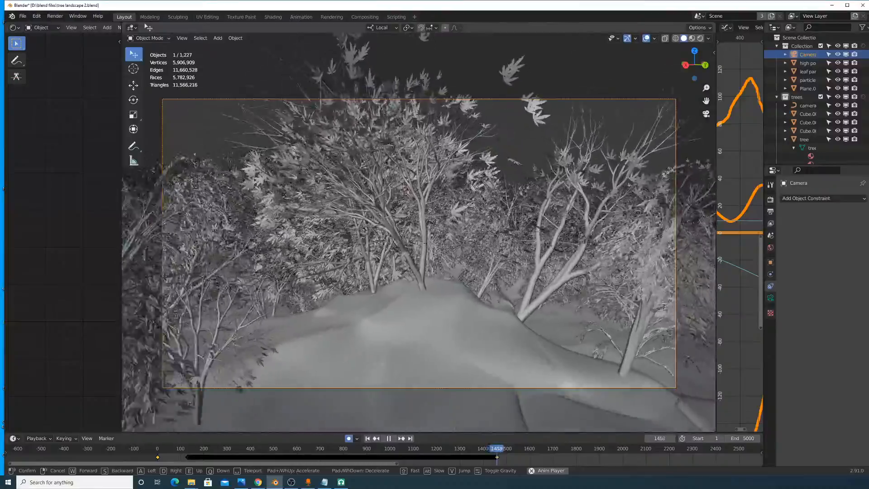
{"action": "key", "text": "w"}
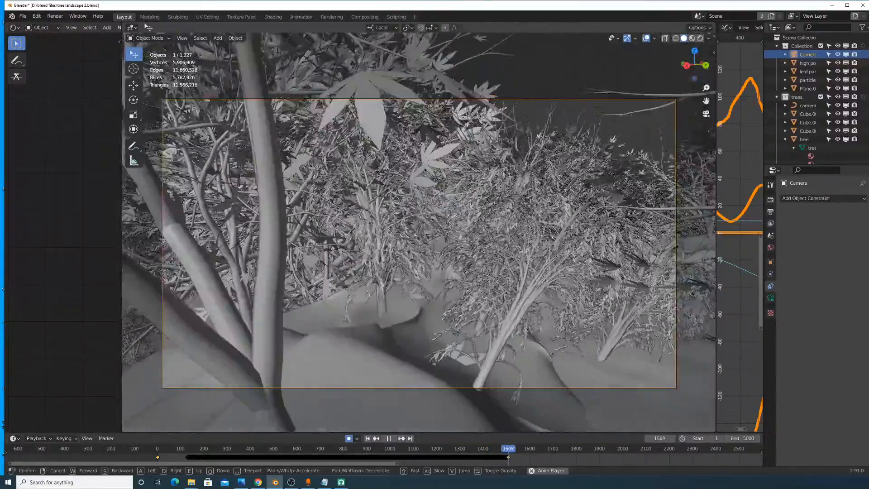
{"action": "key", "text": "w"}
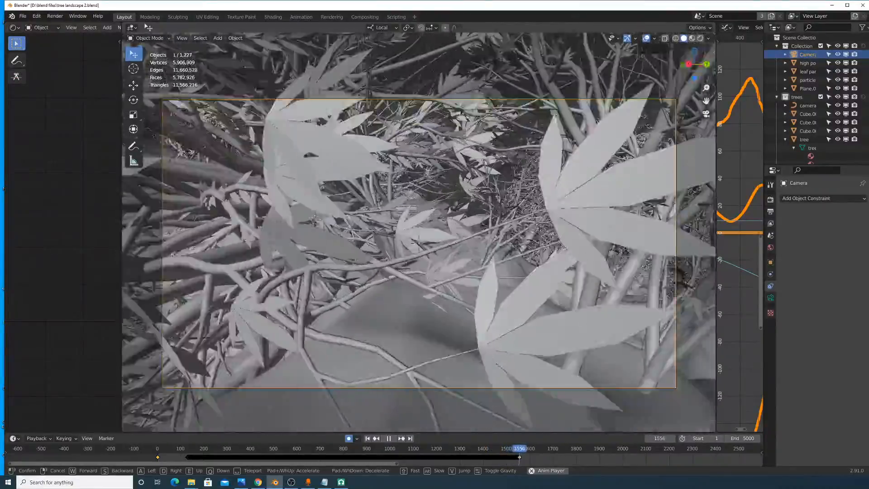
{"action": "key", "text": "w"}
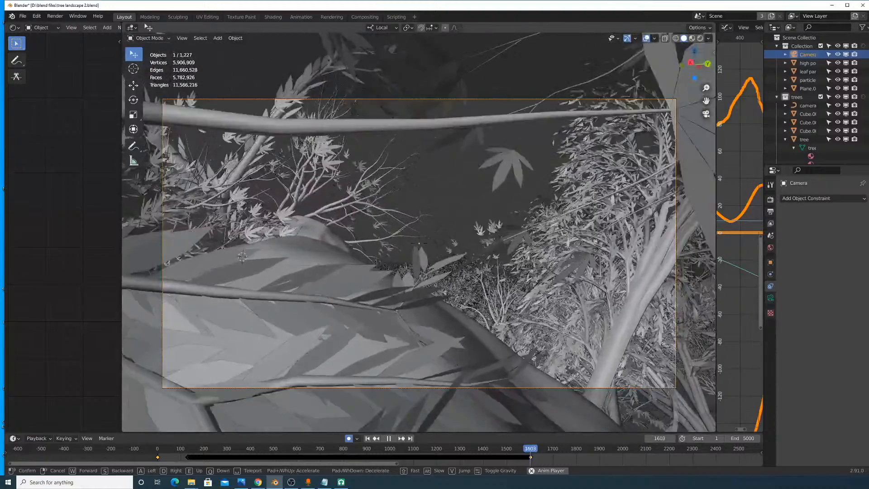
{"action": "key", "text": "w"}
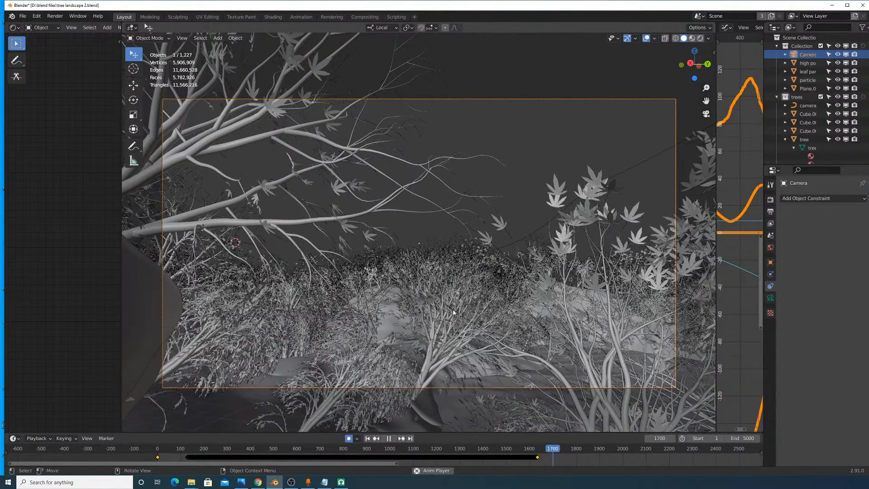
{"action": "key", "text": "space"}
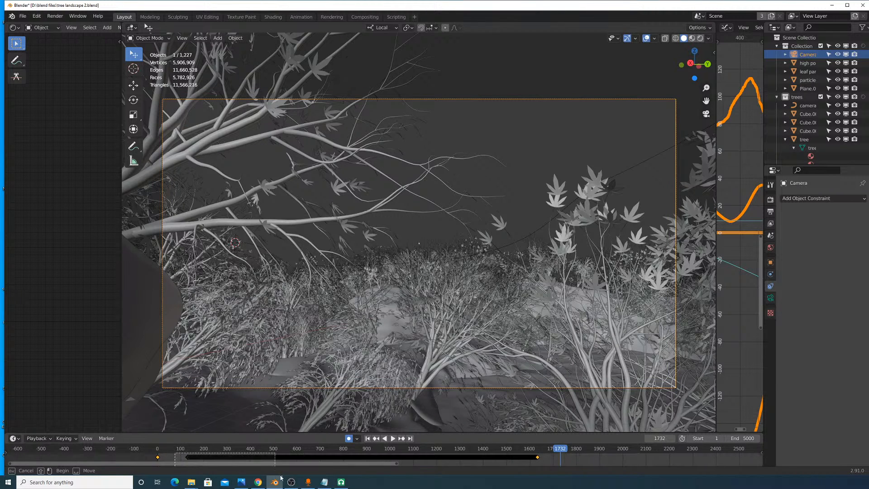
Step: Delete the separate camera keyframe at frame 1, ahead of the recorded block of keyframes in the timeline
{"action": "left_click_drag", "start_coordinate": [580, 460], "coordinate": [579, 460]}
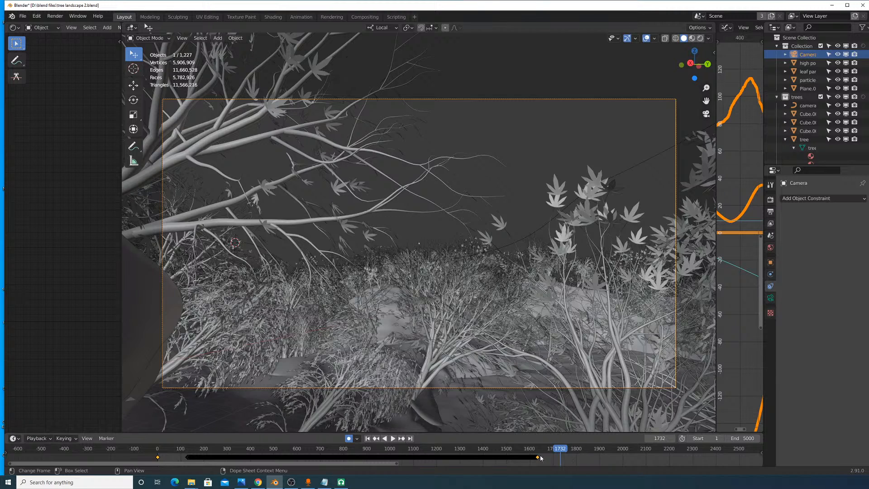
{"action": "middle_click_drag", "start_coordinate": [209, 457], "coordinate": [287, 462]}
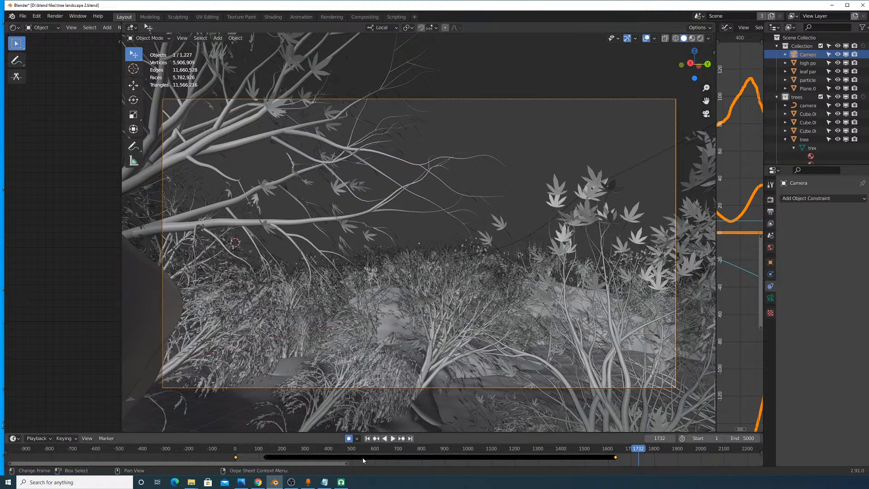
{"action": "left_click_drag", "start_coordinate": [346, 462], "coordinate": [320, 462]}
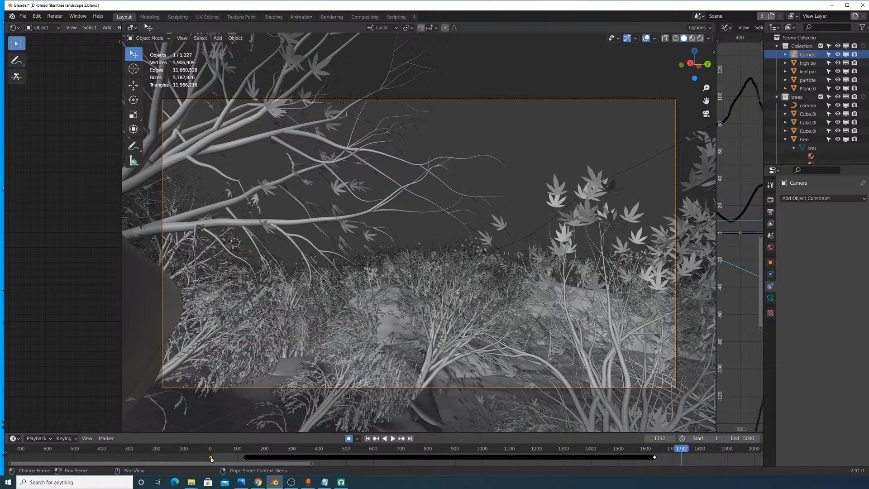
{"action": "key", "text": "x"}
Step: Move all recorded camera keyframes earlier in the timeline so the block begins at about frame 1
{"action": "key", "text": "g"}
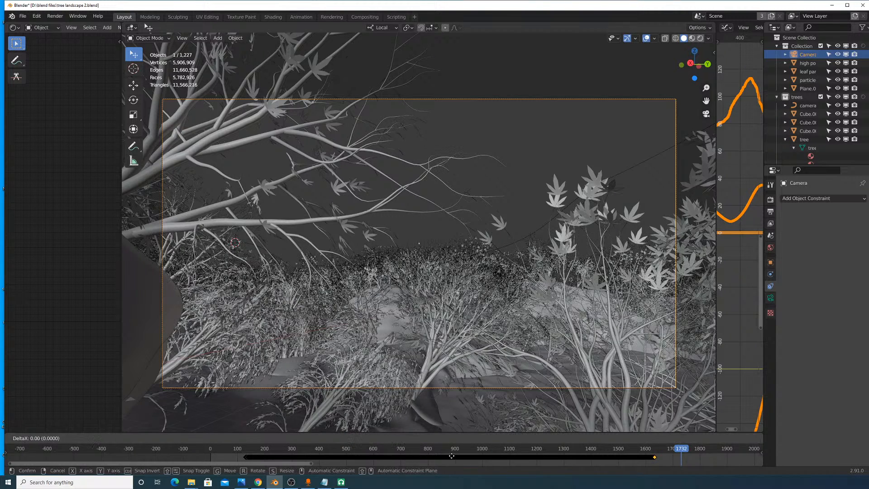
{"action": "left_click", "coordinate": [422, 456]}
{"action": "left_click_drag", "start_coordinate": [311, 463], "coordinate": [176, 463]}
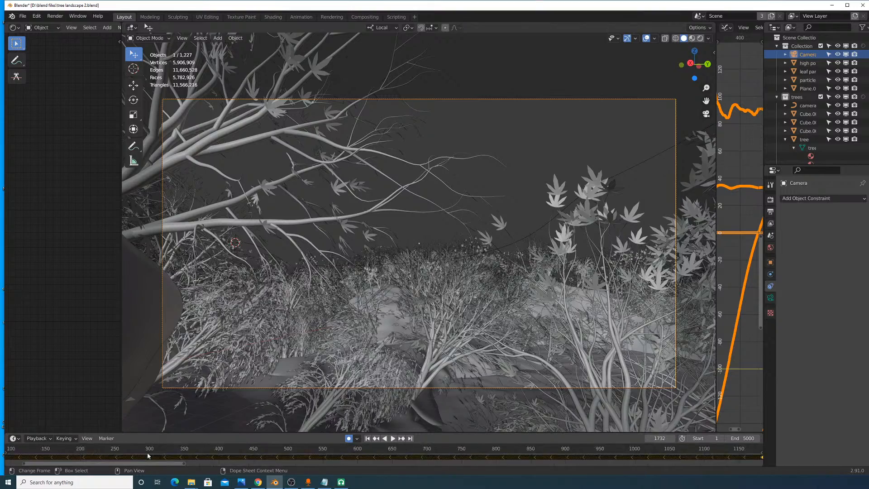
{"action": "middle_click_drag", "start_coordinate": [150, 456], "coordinate": [567, 459]}
{"action": "scroll", "coordinate": [335, 463], "scroll_direction": "up", "scroll_amount": 13}
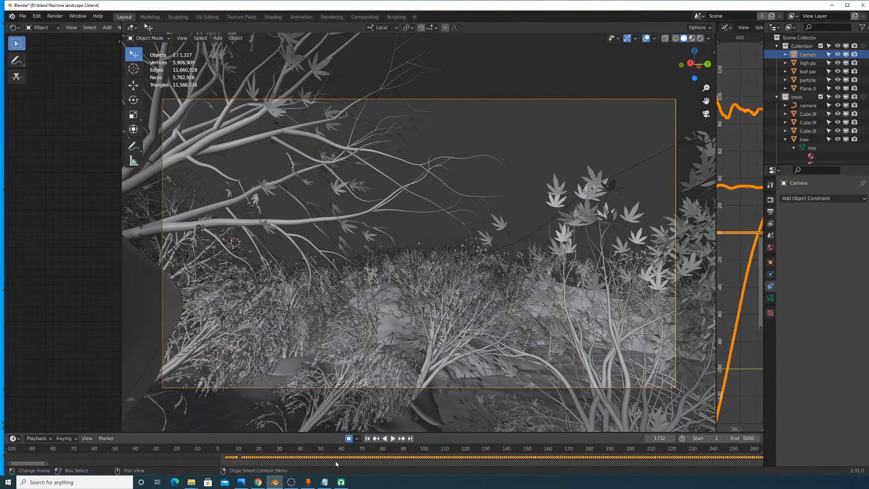
Step: Scrub back to frame 16 and examine the camera's place on the whole landscape from outside the camera view
{"action": "scroll", "coordinate": [381, 348], "scroll_direction": "down", "scroll_amount": 7}
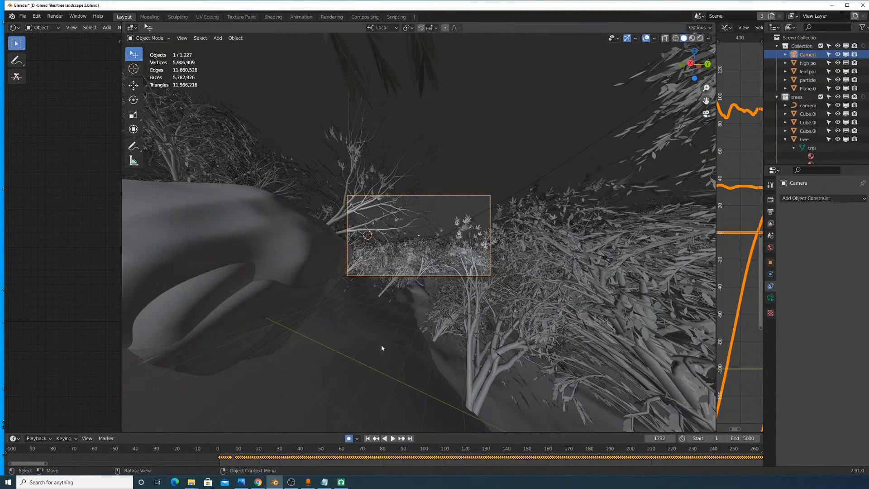
{"action": "left_click_drag", "start_coordinate": [325, 448], "coordinate": [251, 449]}
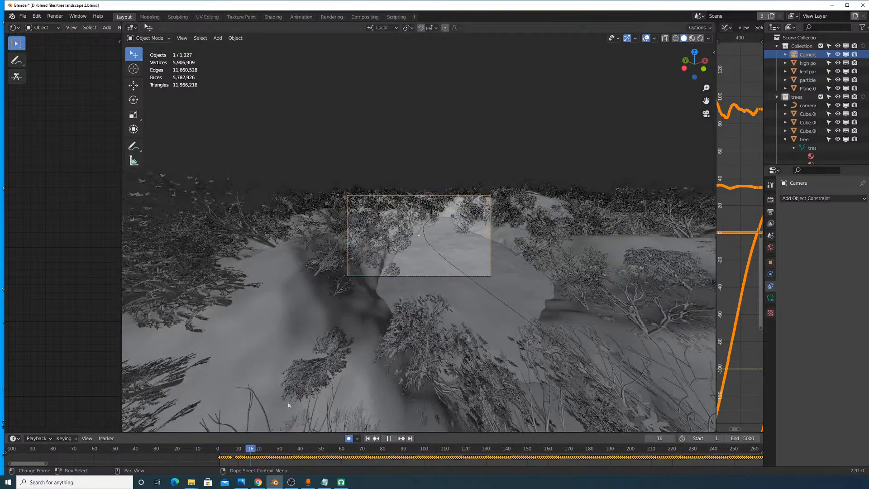
{"action": "middle_click_drag", "start_coordinate": [353, 353], "coordinate": [503, 288]}
{"action": "scroll", "coordinate": [500, 273], "scroll_direction": "down", "scroll_amount": 10}
{"action": "scroll", "coordinate": [516, 297], "scroll_direction": "up", "scroll_amount": 6}
{"action": "scroll", "coordinate": [504, 290], "scroll_direction": "up", "scroll_amount": 5}
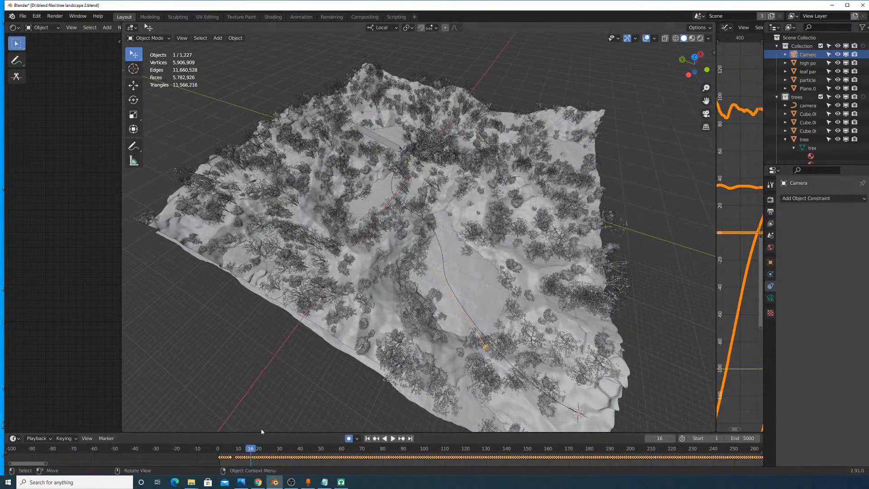
Step: Play the animation from about frame 1 and watch the camera travel over the landscape from outside, stopping at frame 205
{"action": "left_click_drag", "start_coordinate": [246, 451], "coordinate": [221, 452]}
{"action": "key", "text": "space"}
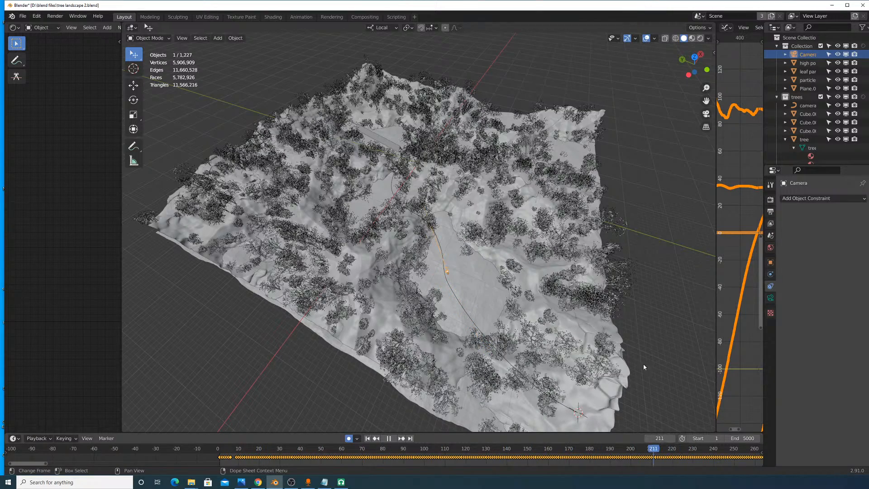
{"action": "key", "text": "Escape"}
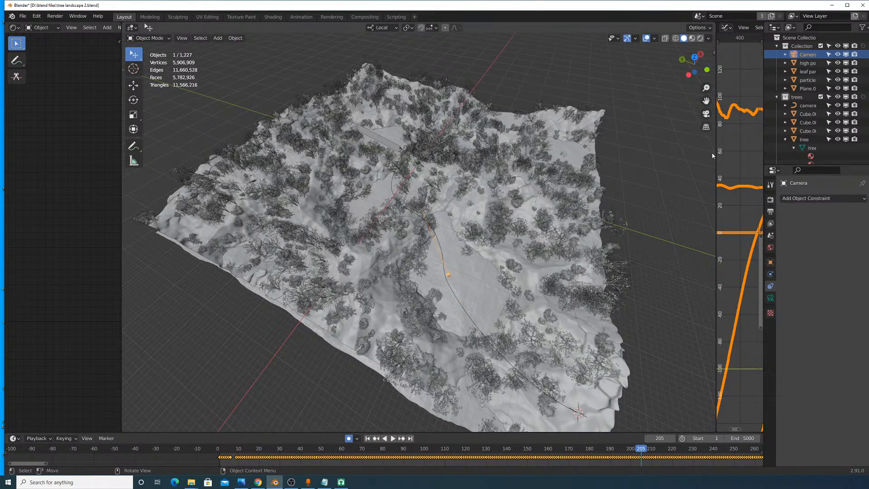
Step: Widen the graph editor, fill in the camera's selected curves with Sample Keyframes, and smooth out their small bumps
{"action": "left_click_drag", "start_coordinate": [714, 154], "coordinate": [388, 154]}
{"action": "key", "text": "Home"}
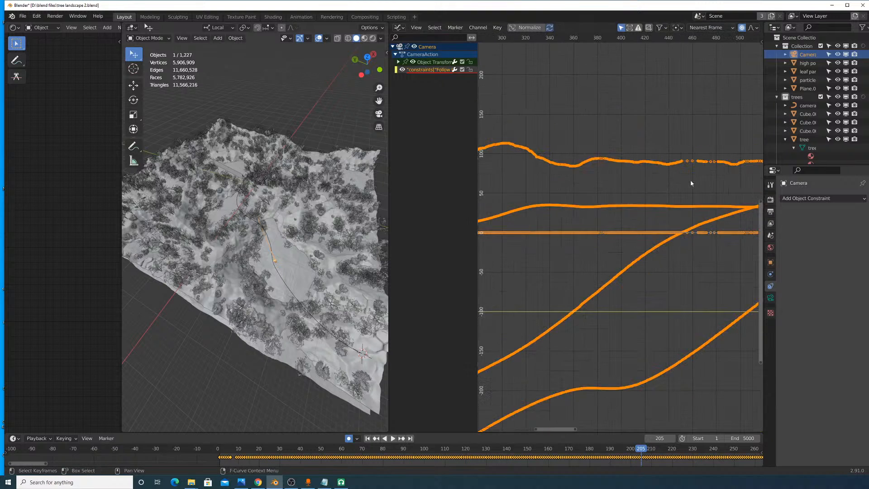
{"action": "scroll", "coordinate": [637, 187], "scroll_direction": "down", "scroll_amount": 8}
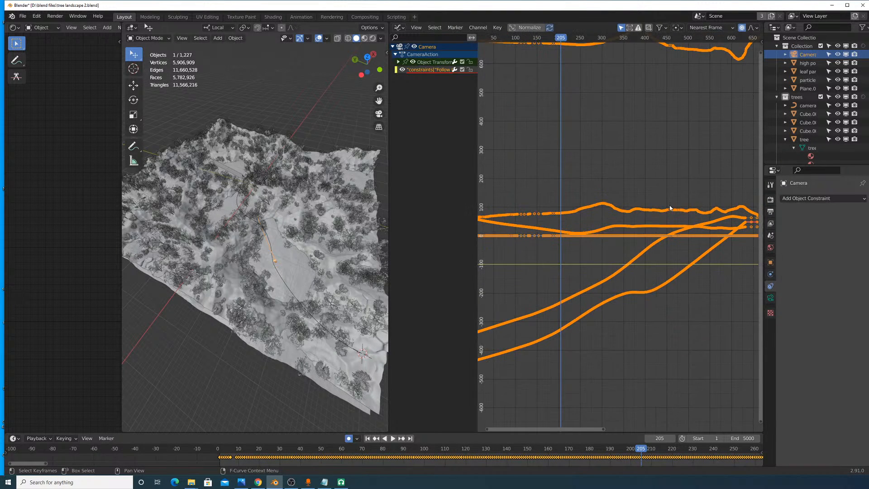
{"action": "scroll", "coordinate": [668, 208], "scroll_direction": "up", "scroll_amount": 4}
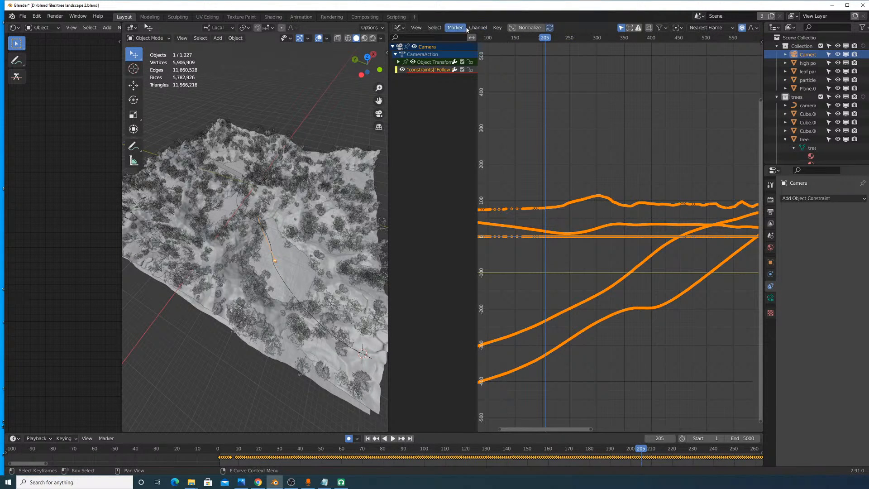
{"action": "left_click", "coordinate": [497, 28]}
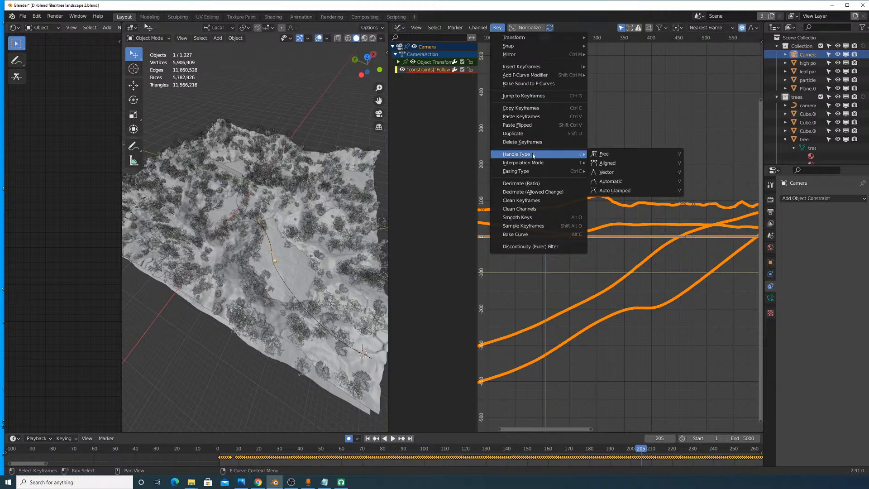
{"action": "left_click", "coordinate": [541, 226]}
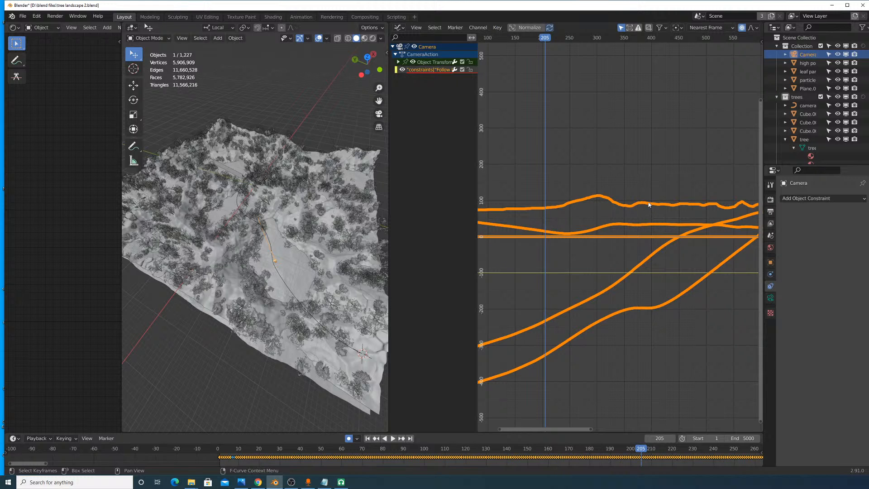
{"action": "middle_click_drag", "start_coordinate": [649, 204], "coordinate": [638, 204]}
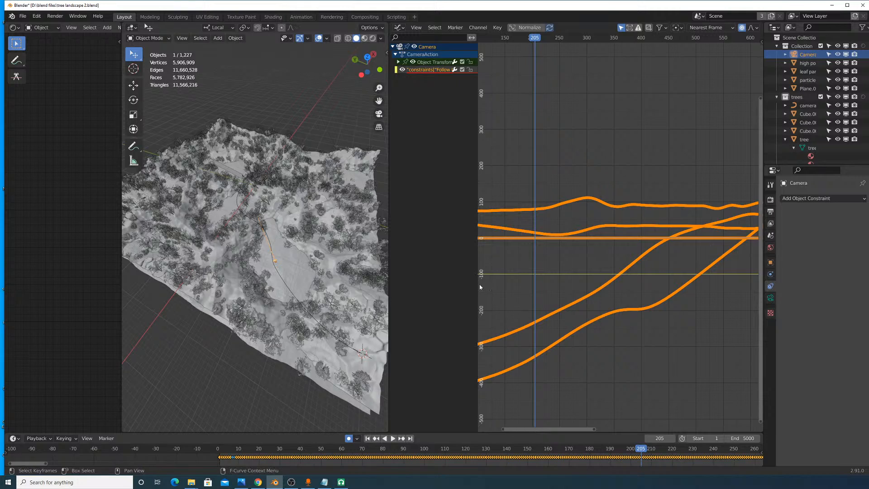
Step: Enlarge the 3D viewport, look through the active camera and play back the smoothed flight from frame 205, stopping at frame 1101
{"action": "left_click_drag", "start_coordinate": [389, 285], "coordinate": [550, 285]}
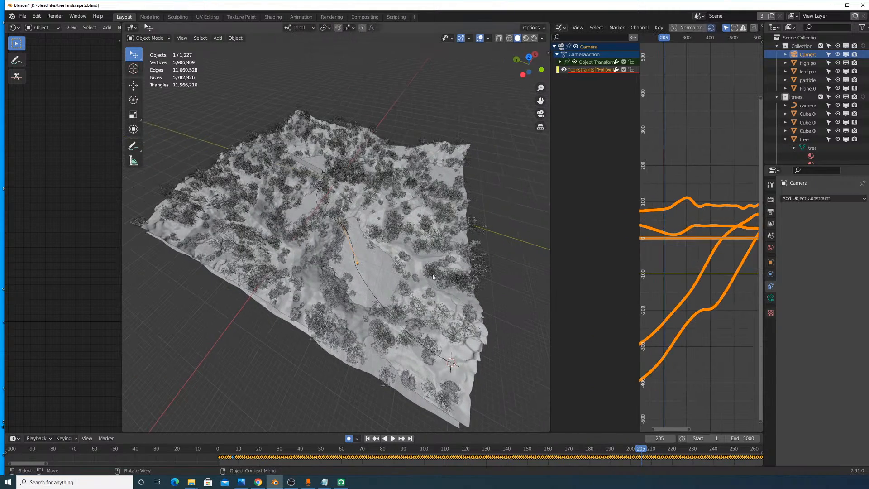
{"action": "left_click", "coordinate": [184, 39]}
{"action": "mouse_move", "coordinate": [212, 126]}
{"action": "left_click", "coordinate": [312, 133]}
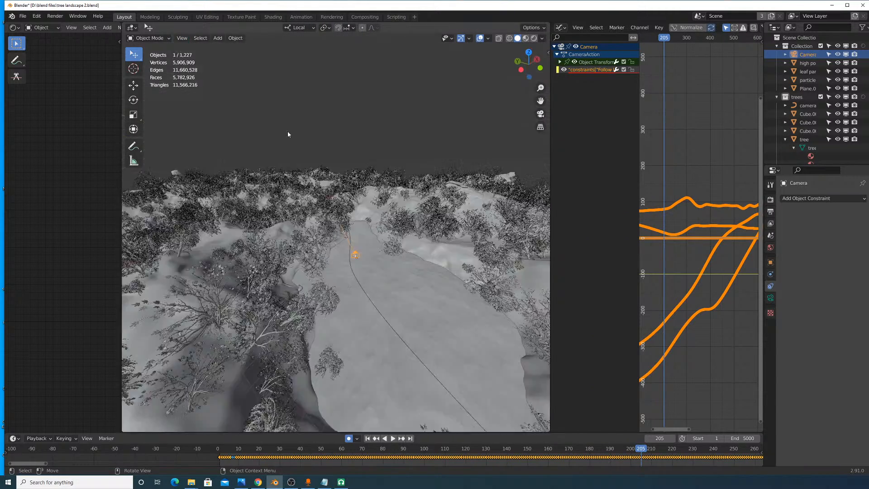
{"action": "left_click_drag", "start_coordinate": [248, 448], "coordinate": [515, 432]}
{"action": "key", "text": "Home"}
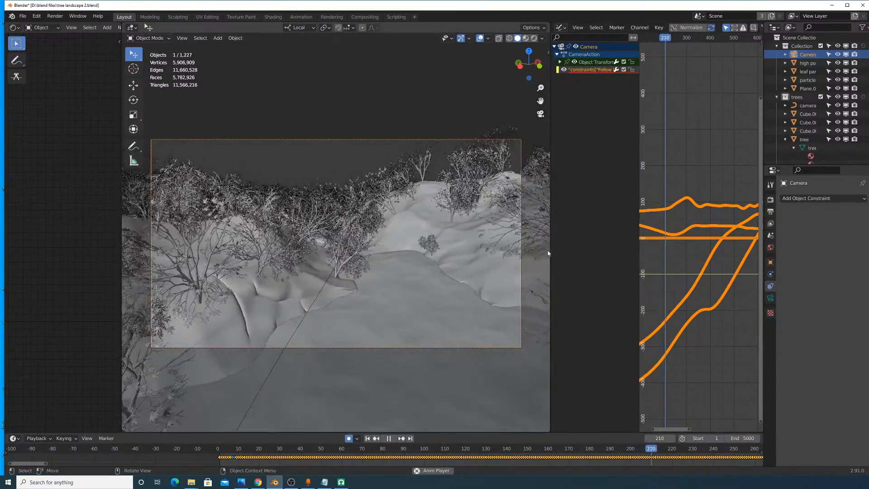
{"action": "left_click_drag", "start_coordinate": [549, 253], "coordinate": [617, 251]}
{"action": "scroll", "coordinate": [538, 245], "scroll_direction": "up", "scroll_amount": 2}
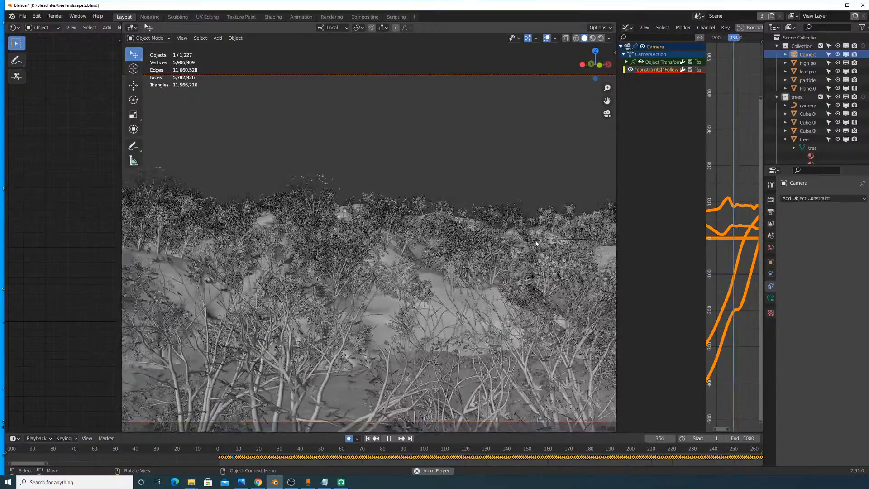
{"action": "scroll", "coordinate": [536, 251], "scroll_direction": "down", "scroll_amount": 2}
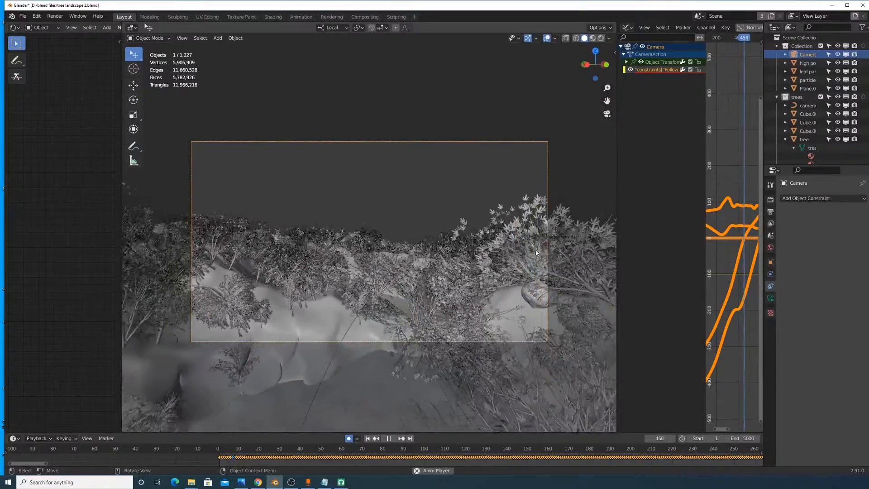
{"action": "scroll", "coordinate": [536, 252], "scroll_direction": "up", "scroll_amount": 2}
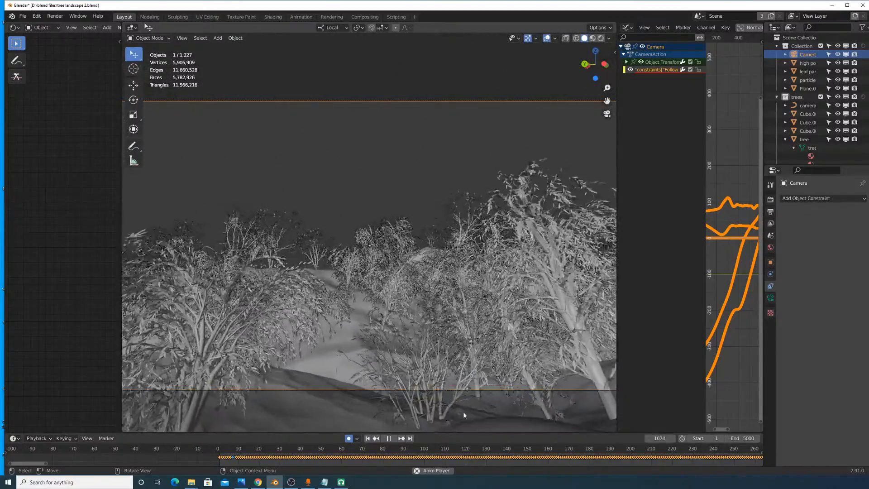
{"action": "left_click", "coordinate": [388, 438]}
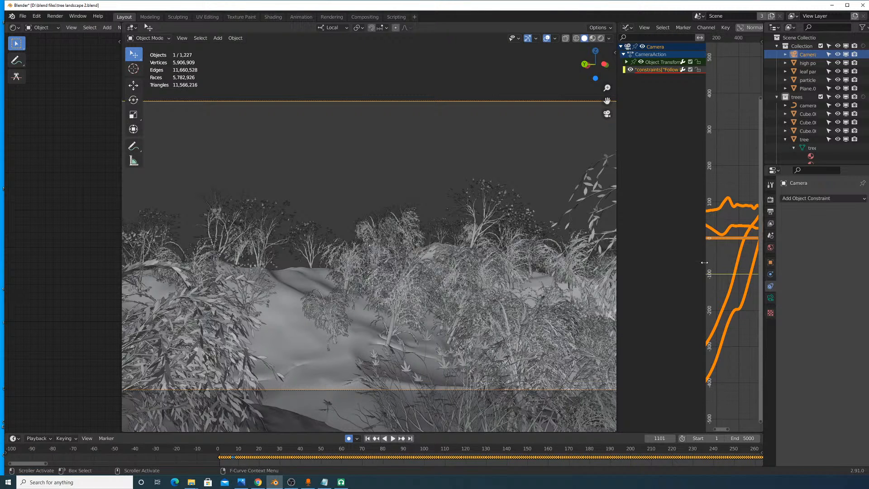
Step: Frame all the camera curves in the widened graph editor to inspect them, and save the blend file
{"action": "left_click_drag", "start_coordinate": [706, 262], "coordinate": [671, 262]}
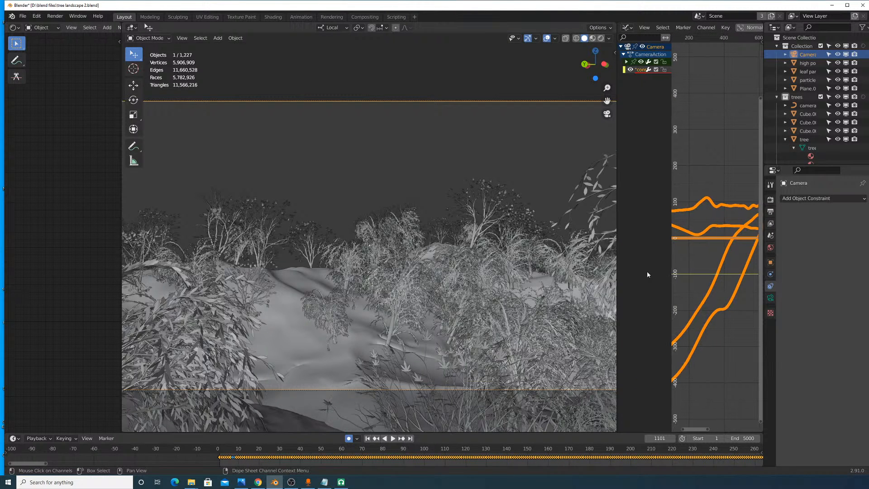
{"action": "left_click_drag", "start_coordinate": [616, 272], "coordinate": [379, 272]}
{"action": "key", "text": "Home"}
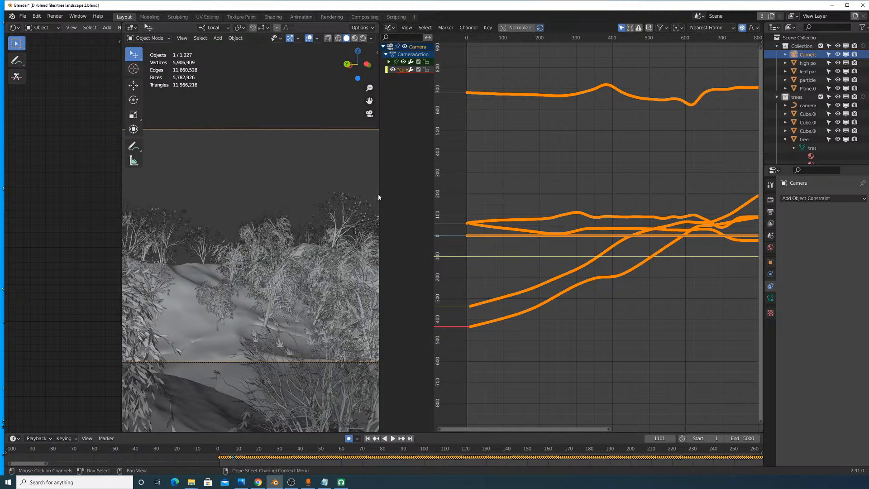
{"action": "left_click_drag", "start_coordinate": [378, 194], "coordinate": [487, 203]}
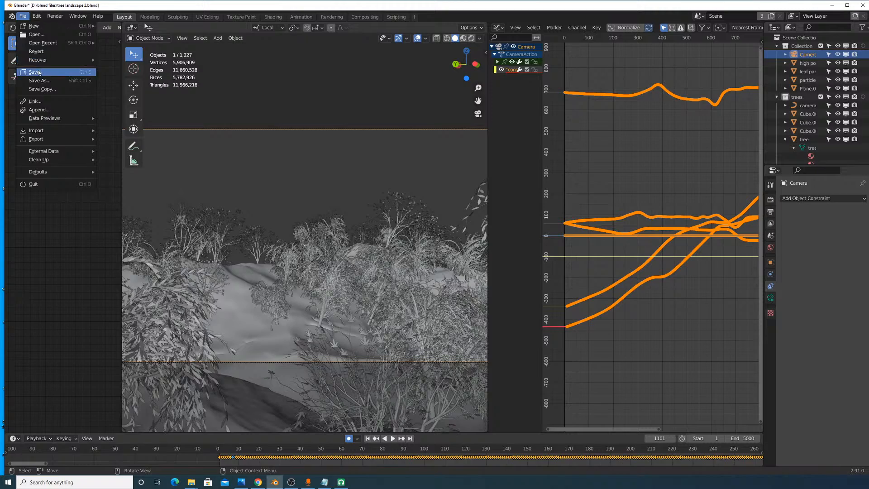
{"action": "left_click", "coordinate": [39, 72]}
Step: Close the graph editor by extending the 3D viewport over its whole area, and fit the camera frame in it
{"action": "left_click_drag", "start_coordinate": [487, 205], "coordinate": [571, 206]}
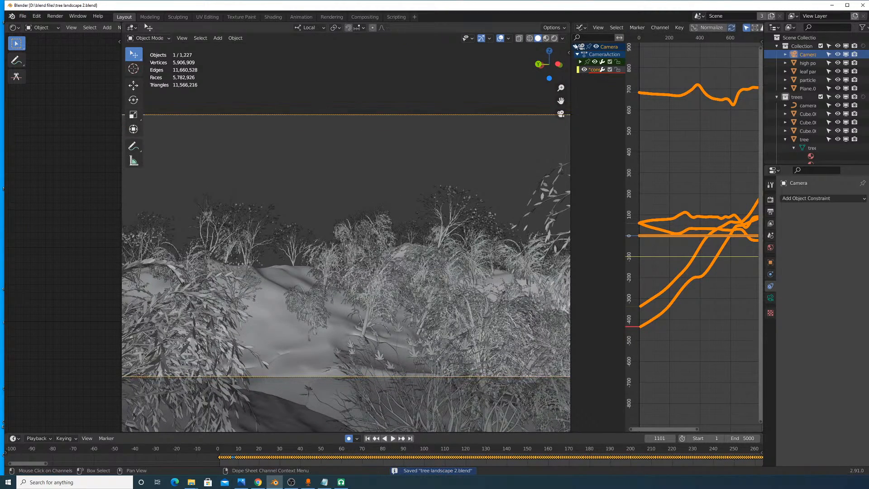
{"action": "left_click_drag", "start_coordinate": [569, 25], "coordinate": [596, 52]}
{"action": "scroll", "coordinate": [452, 137], "scroll_direction": "down", "scroll_amount": 4}
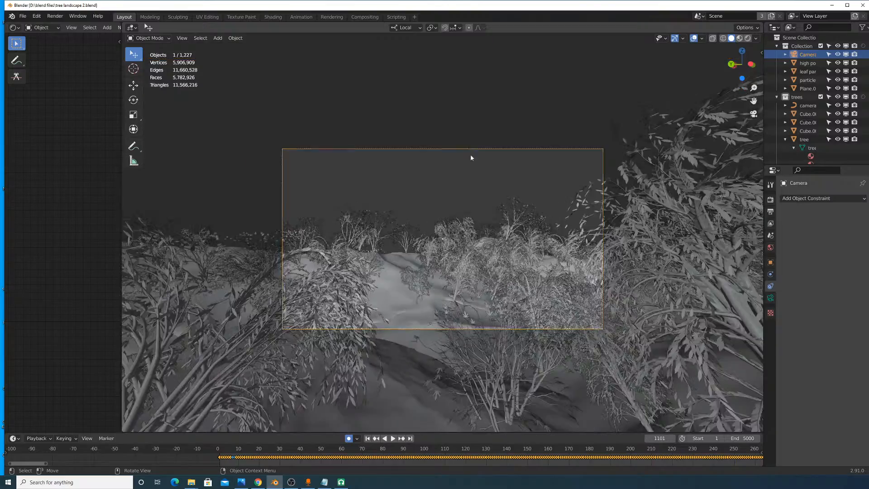
{"action": "scroll", "coordinate": [471, 156], "scroll_direction": "up", "scroll_amount": 2}
{"action": "scroll", "coordinate": [462, 179], "scroll_direction": "up", "scroll_amount": 2}
Step: Play the camera flight from frame 0 in the enlarged camera view, stop at frame 1633 and show the whole keyframe range in the timeline
{"action": "left_click", "coordinate": [220, 450]}
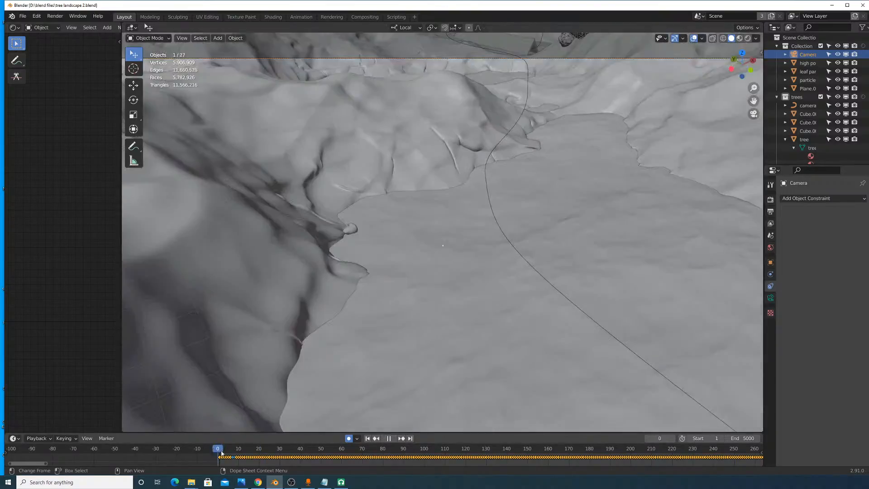
{"action": "key", "text": "space"}
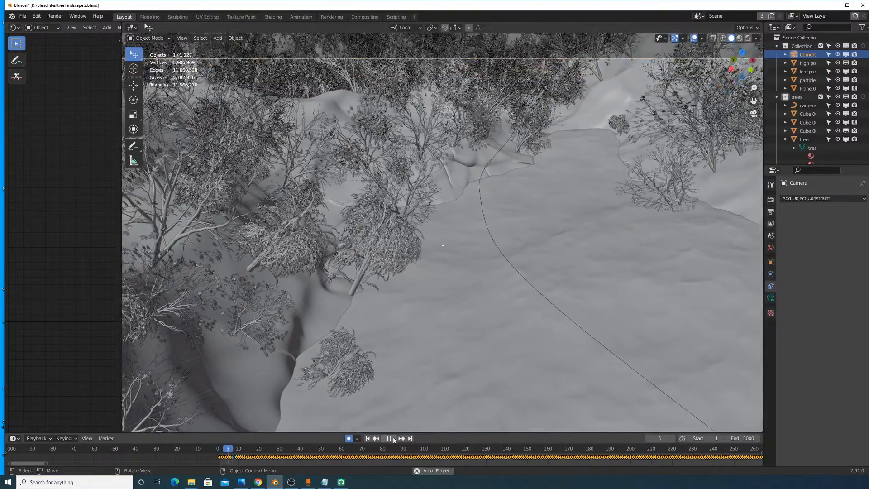
{"action": "scroll", "coordinate": [476, 304], "scroll_direction": "down", "scroll_amount": 2}
{"action": "middle_click_drag", "start_coordinate": [505, 304], "coordinate": [505, 292], "text": "shift"}
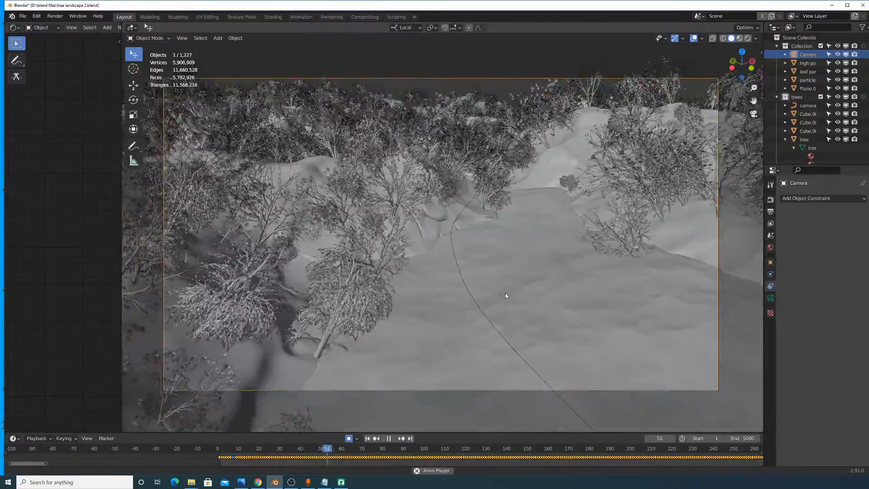
{"action": "scroll", "coordinate": [505, 294], "scroll_direction": "up", "scroll_amount": 1}
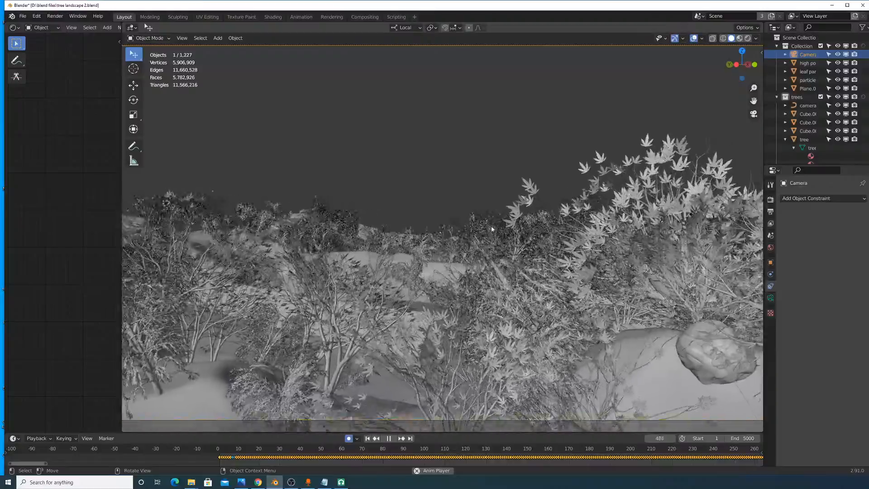
{"action": "scroll", "coordinate": [490, 227], "scroll_direction": "down", "scroll_amount": 2}
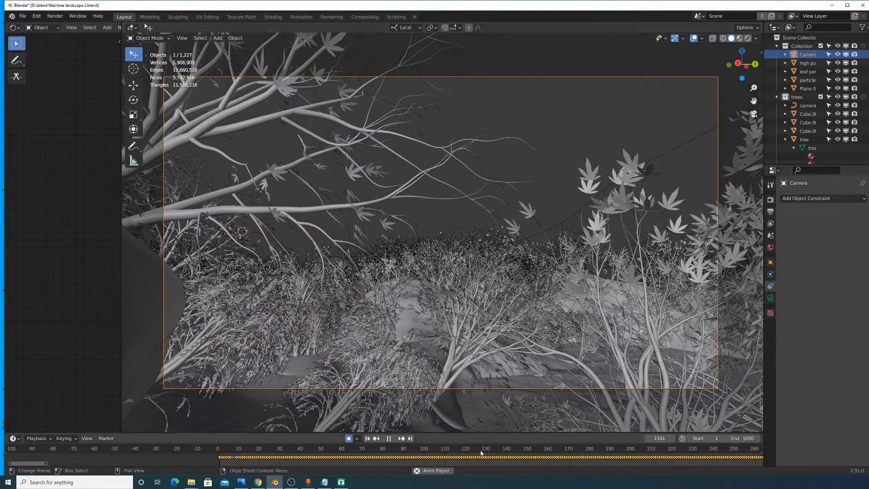
{"action": "scroll", "coordinate": [496, 454], "scroll_direction": "down", "scroll_amount": 6}
{"action": "middle_click_drag", "start_coordinate": [512, 462], "coordinate": [188, 453]}
{"action": "left_click", "coordinate": [389, 438]}
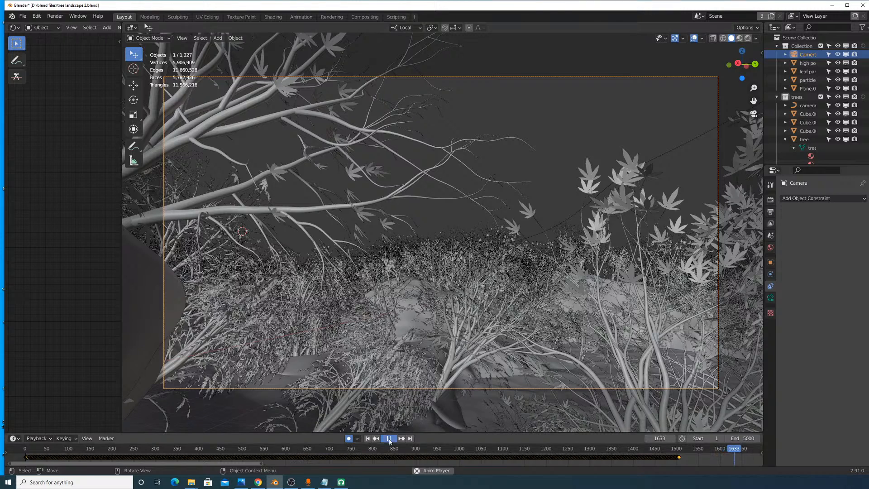
{"action": "scroll", "coordinate": [383, 452], "scroll_direction": "down", "scroll_amount": 2}
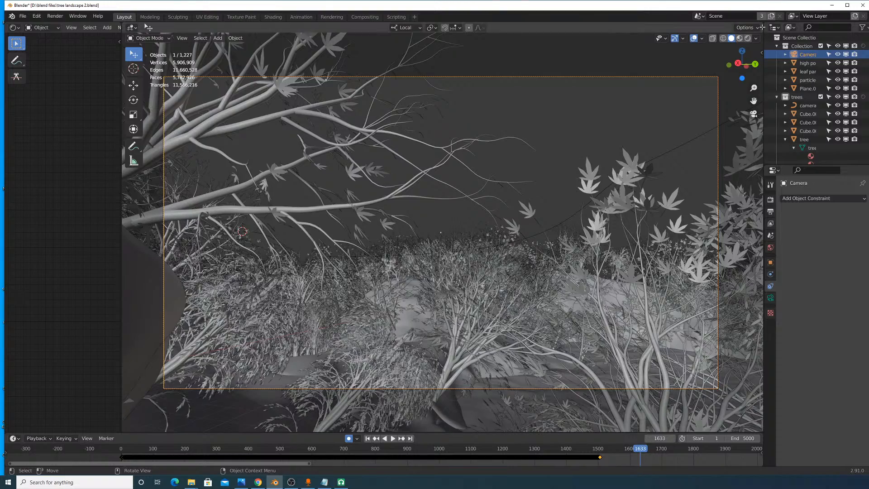
Step: Split the 3D viewport into two side-by-side areas and set the new one to the Graph Editor with the camera's curves
{"action": "left_click_drag", "start_coordinate": [738, 28], "coordinate": [498, 33]}
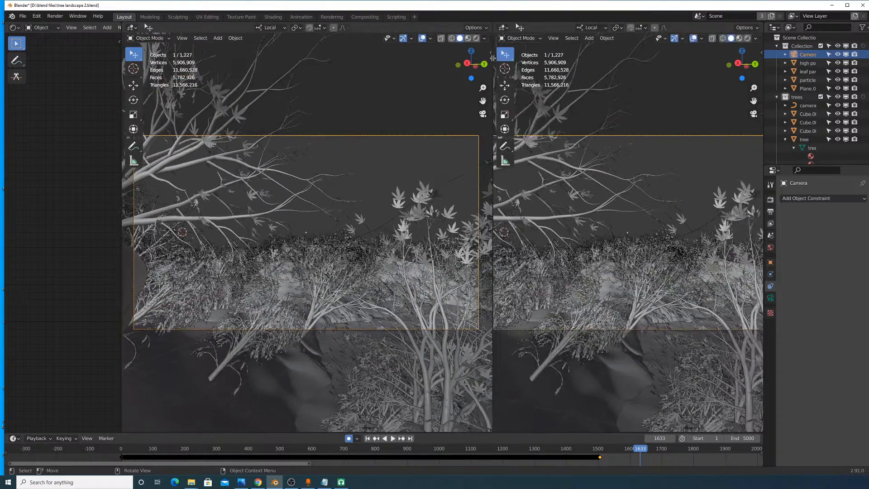
{"action": "left_click", "coordinate": [502, 29]}
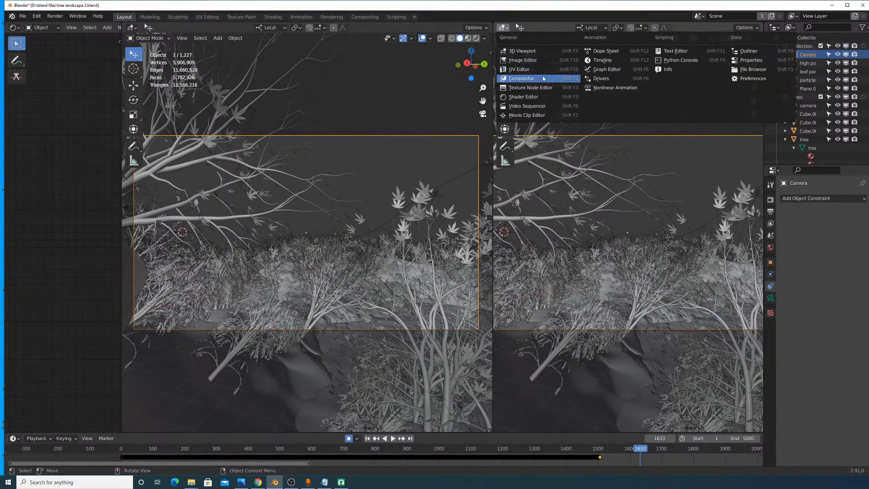
{"action": "left_click", "coordinate": [609, 70]}
{"action": "scroll", "coordinate": [653, 183], "scroll_direction": "down", "scroll_amount": 5}
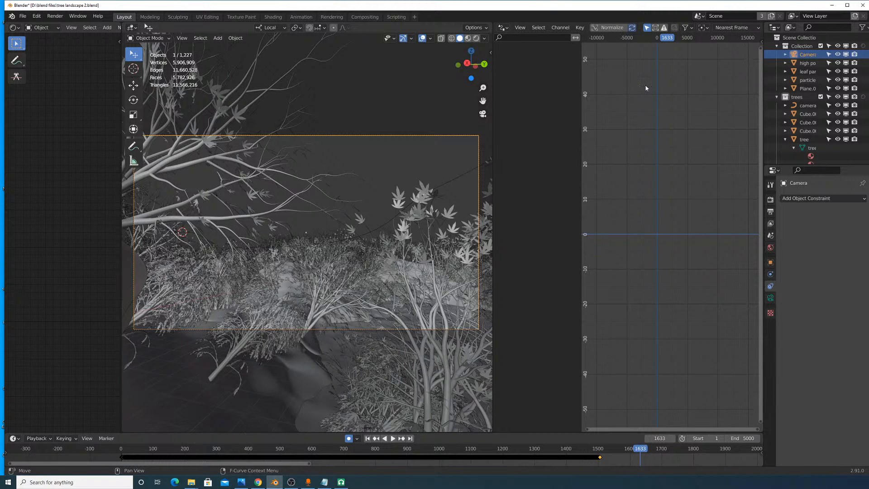
{"action": "left_click_drag", "start_coordinate": [582, 107], "coordinate": [531, 109]}
{"action": "scroll", "coordinate": [697, 187], "scroll_direction": "down", "scroll_amount": 8}
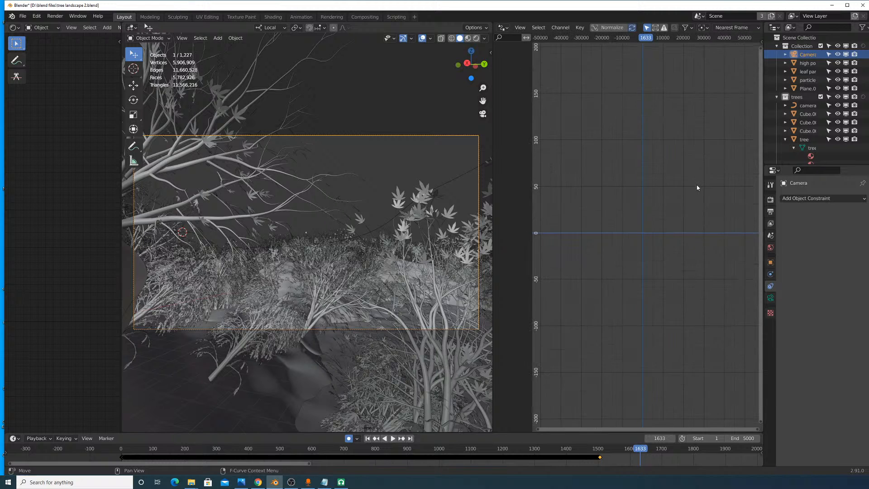
{"action": "scroll", "coordinate": [696, 189], "scroll_direction": "down", "scroll_amount": 4}
{"action": "scroll", "coordinate": [685, 66], "scroll_direction": "up", "scroll_amount": 2}
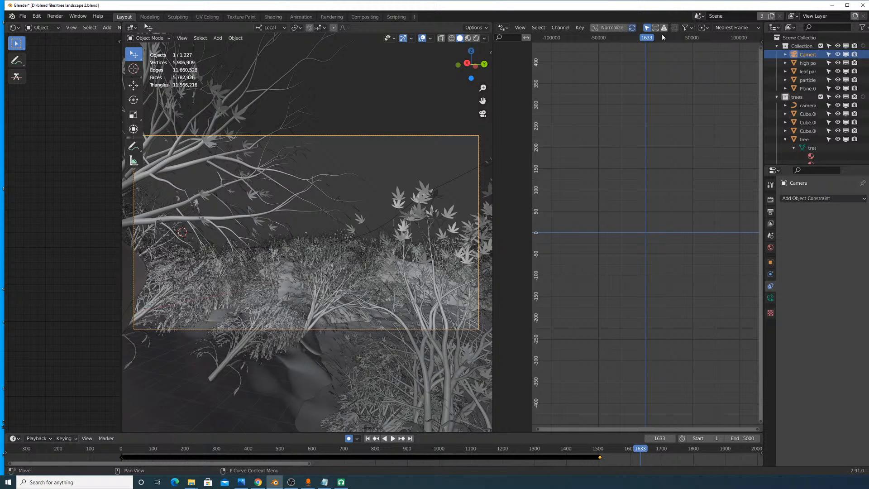
{"action": "left_click", "coordinate": [561, 28]}
{"action": "mouse_move", "coordinate": [520, 29]}
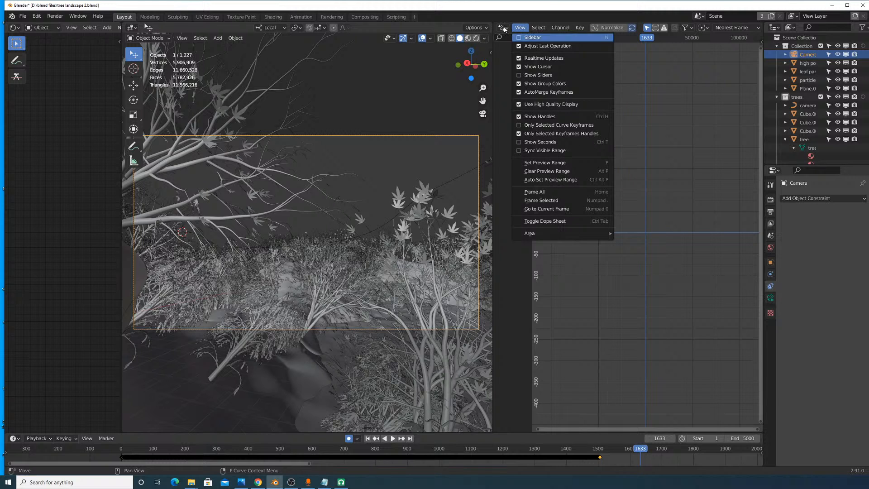
{"action": "left_click", "coordinate": [503, 27]}
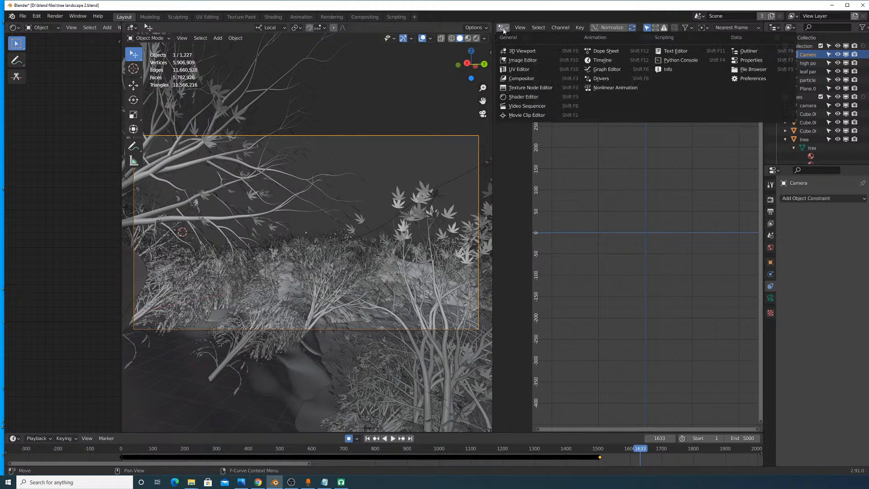
{"action": "left_click", "coordinate": [614, 69]}
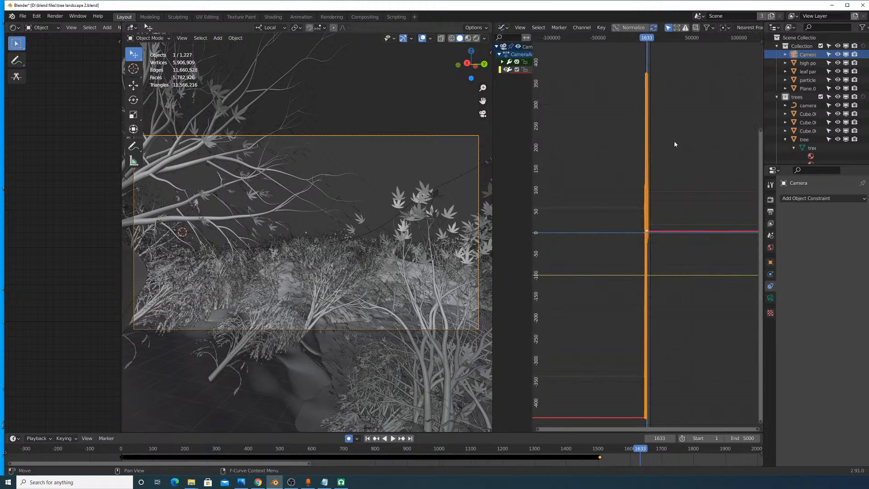
Step: Navigate the graph editor to find the camera's animation curves and show them at a readable scale up to about frame 1500
{"action": "scroll", "coordinate": [664, 143], "scroll_direction": "up", "scroll_amount": 3}
{"action": "left_click_drag", "start_coordinate": [761, 132], "coordinate": [765, 74]}
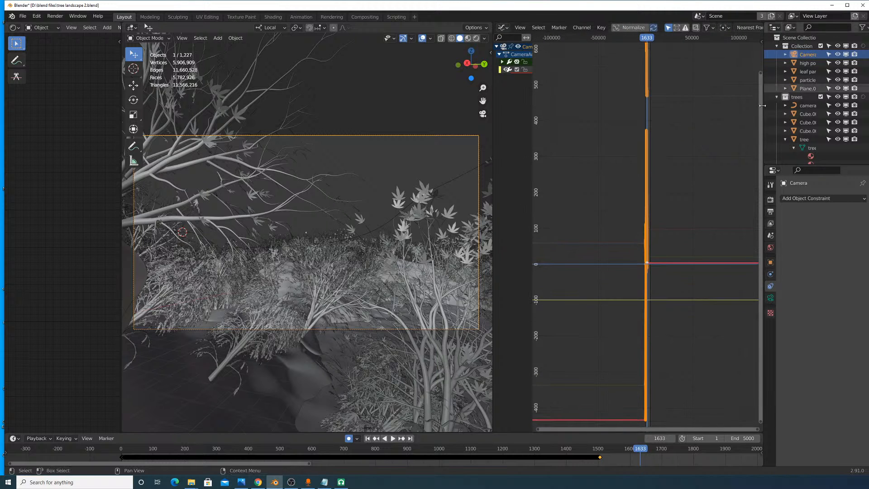
{"action": "left_click_drag", "start_coordinate": [764, 436], "coordinate": [412, 426]}
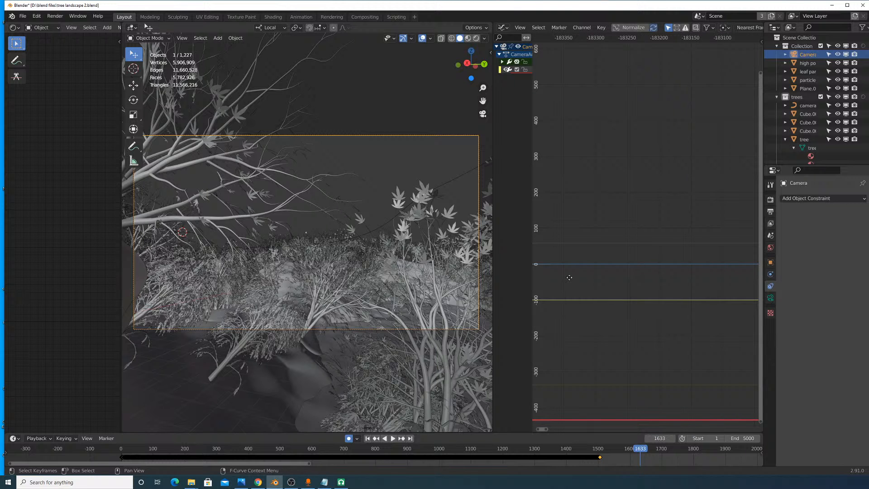
{"action": "middle_click_drag", "start_coordinate": [569, 277], "coordinate": [524, 288]}
{"action": "scroll", "coordinate": [700, 295], "scroll_direction": "down", "scroll_amount": 20}
{"action": "middle_click_drag", "start_coordinate": [386, 248], "coordinate": [480, 267]}
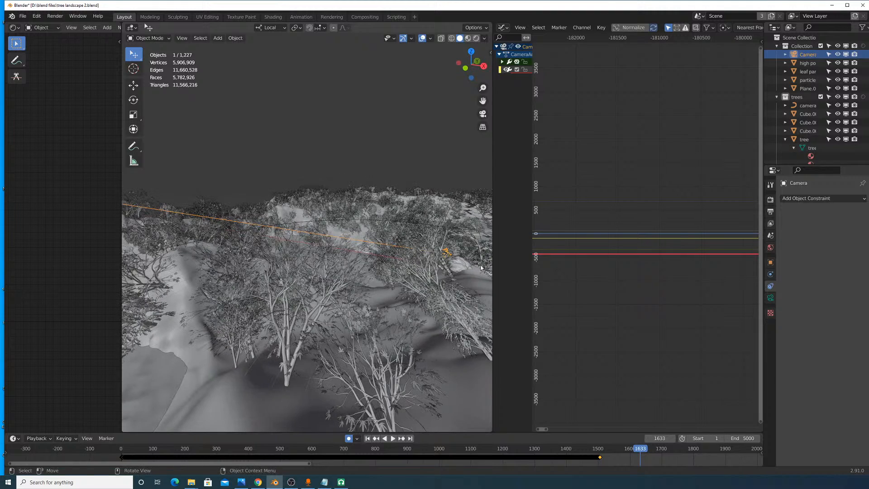
{"action": "scroll", "coordinate": [603, 251], "scroll_direction": "down", "scroll_amount": 8}
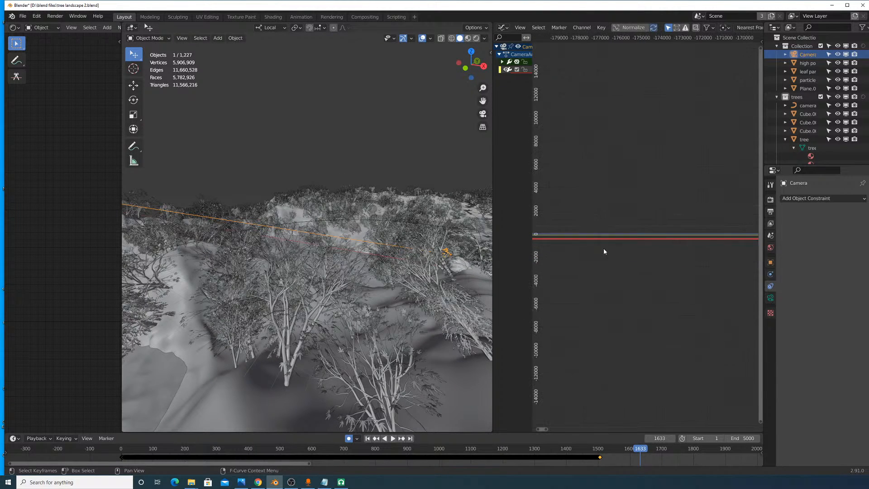
{"action": "scroll", "coordinate": [605, 250], "scroll_direction": "down", "scroll_amount": 10}
{"action": "middle_click_drag", "start_coordinate": [678, 247], "coordinate": [580, 256]}
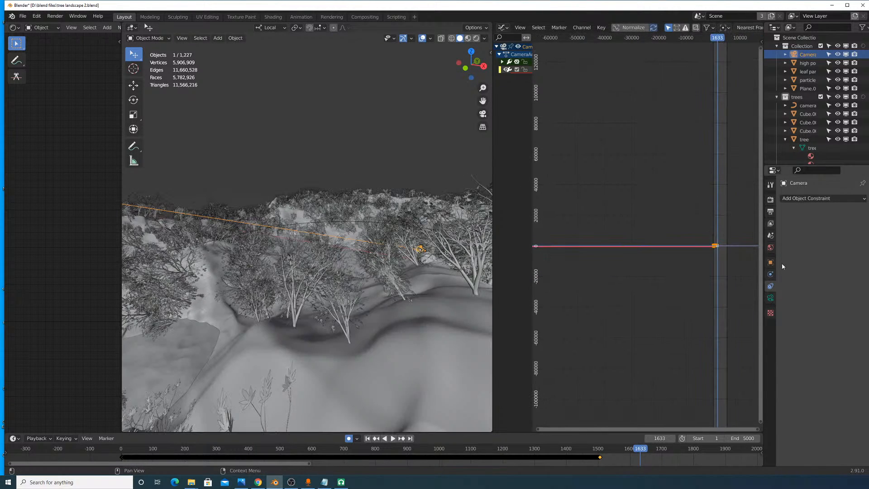
{"action": "scroll", "coordinate": [729, 252], "scroll_direction": "up", "scroll_amount": 7}
{"action": "middle_click_drag", "start_coordinate": [729, 252], "coordinate": [599, 267]}
{"action": "scroll", "coordinate": [671, 317], "scroll_direction": "up", "scroll_amount": 16}
{"action": "middle_click_drag", "start_coordinate": [628, 330], "coordinate": [674, 193]}
{"action": "scroll", "coordinate": [671, 213], "scroll_direction": "up", "scroll_amount": 18}
{"action": "middle_click_drag", "start_coordinate": [659, 254], "coordinate": [696, 184]}
{"action": "scroll", "coordinate": [690, 193], "scroll_direction": "up", "scroll_amount": 9}
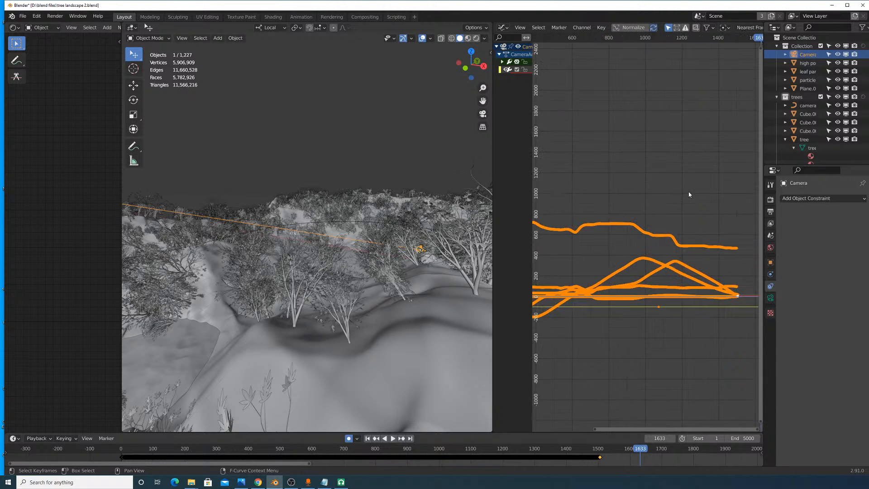
{"action": "scroll", "coordinate": [689, 194], "scroll_direction": "up", "scroll_amount": 4}
Step: Widen the graph editor into the 3D viewport's space so a longer stretch of the camera curves shows
{"action": "left_click", "coordinate": [761, 42]}
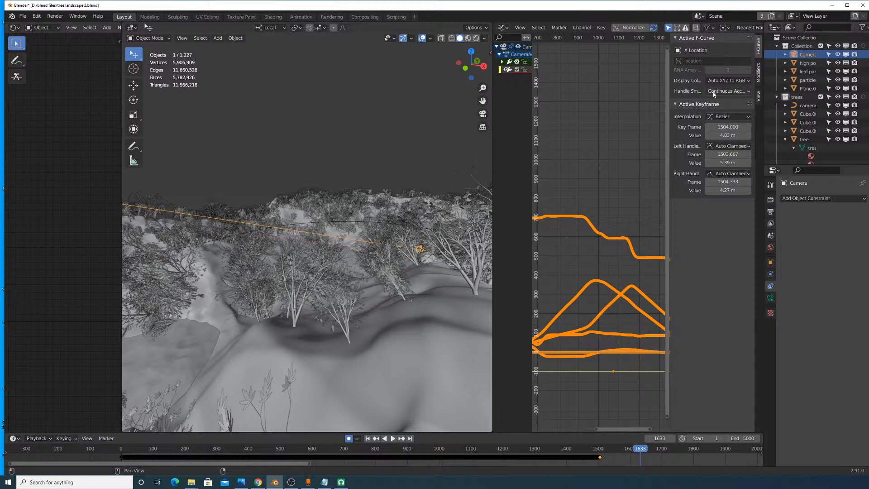
{"action": "left_click_drag", "start_coordinate": [669, 101], "coordinate": [749, 102]}
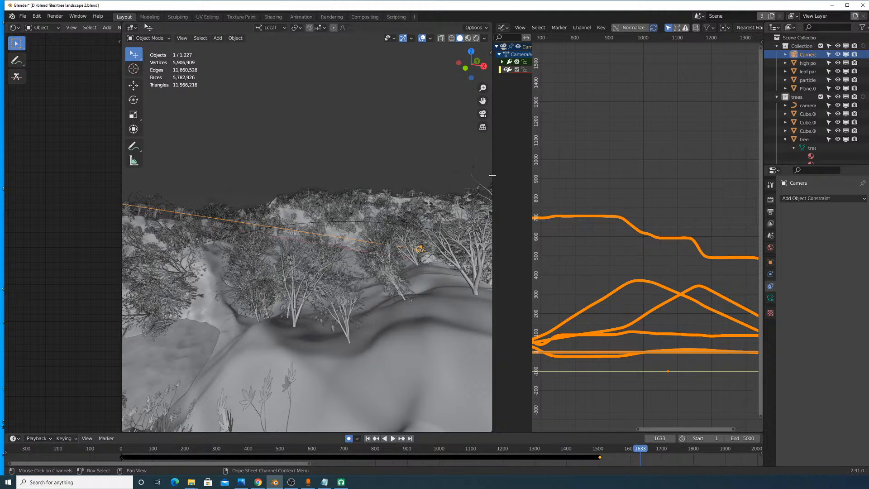
{"action": "left_click_drag", "start_coordinate": [492, 175], "coordinate": [334, 178]}
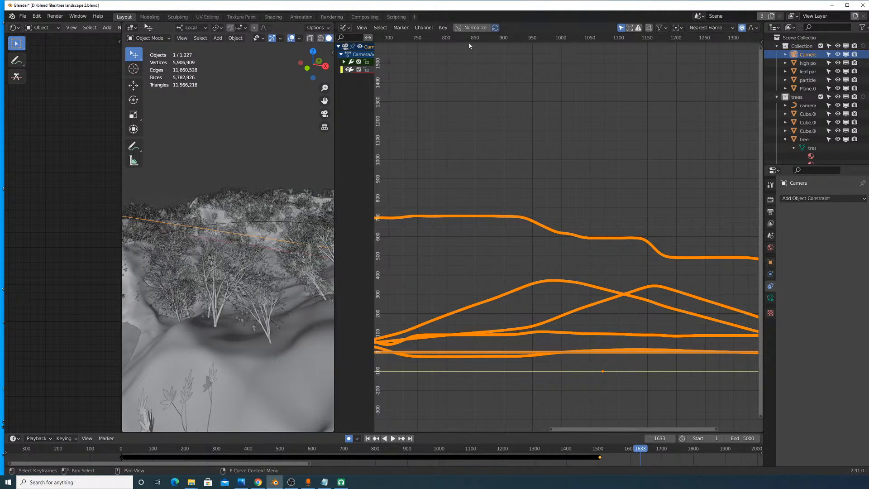
{"action": "middle_click_drag", "start_coordinate": [469, 45], "coordinate": [508, 55]}
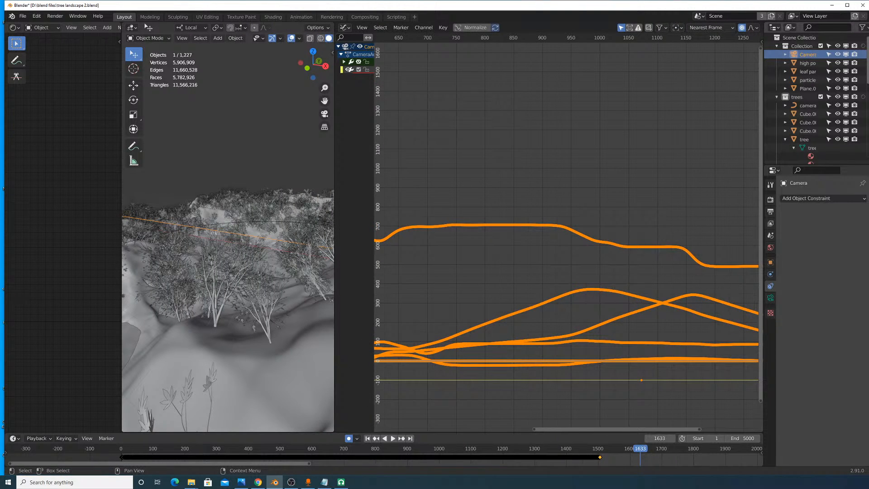
{"action": "key", "text": "alt+Tab"}
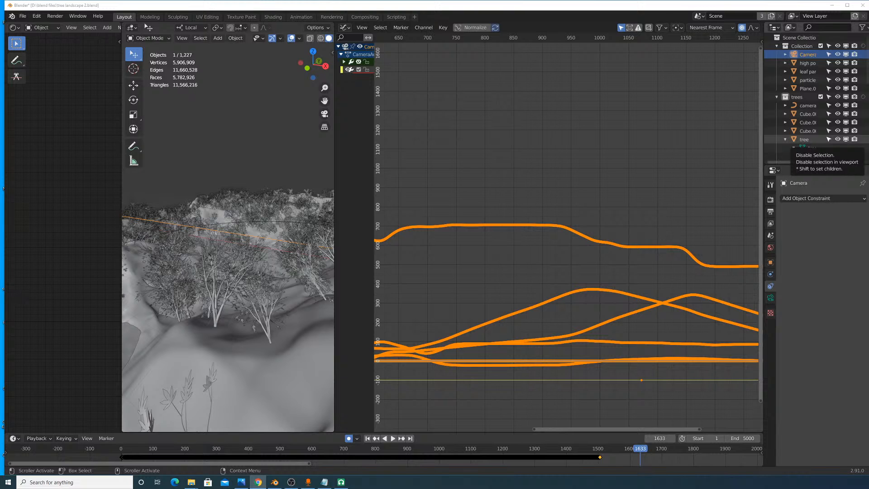
{"action": "middle_click_drag", "start_coordinate": [446, 105], "coordinate": [499, 119]}
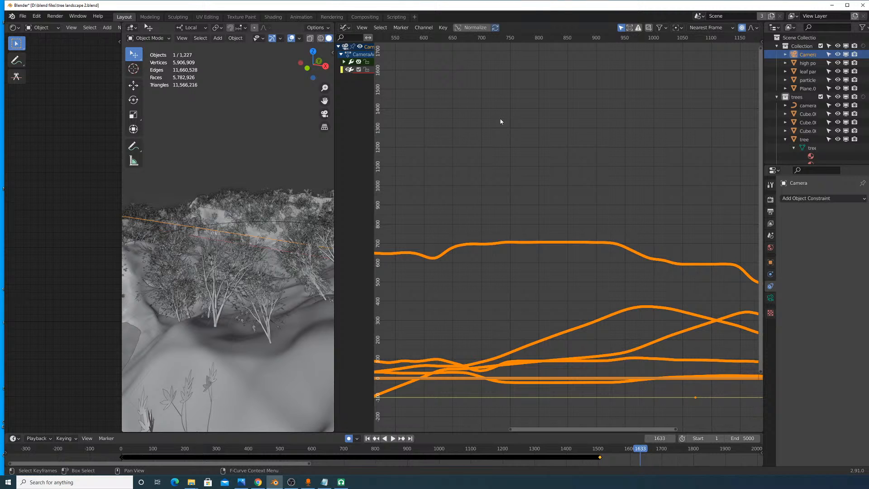
Step: Show the F-curve modifier settings, expand the Object Transforms channels and widen the channel list until the channel names are readable
{"action": "key", "text": "n"}
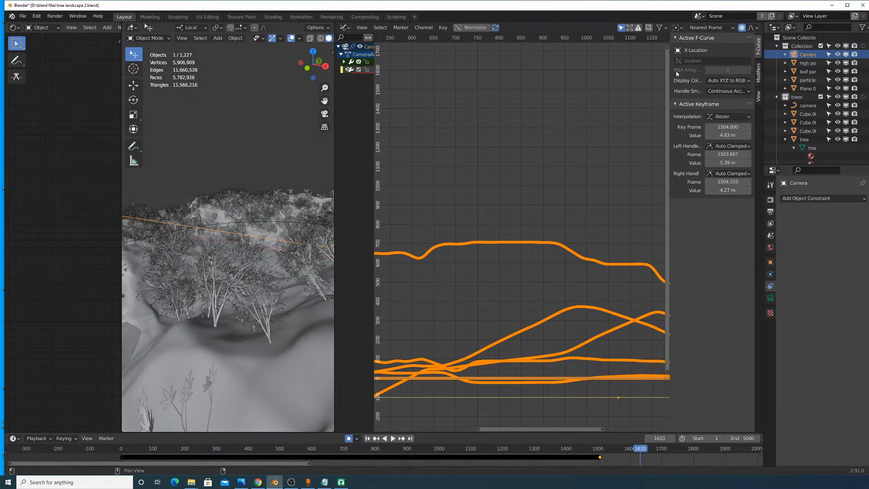
{"action": "left_click", "coordinate": [758, 72]}
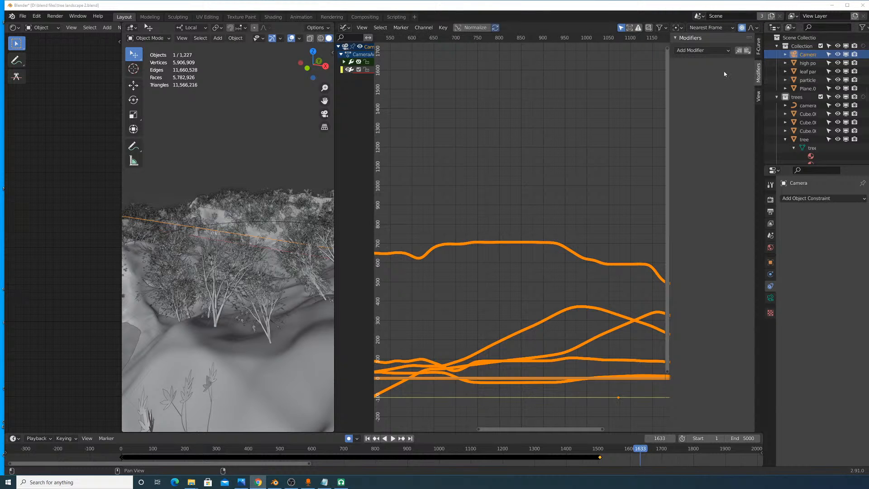
{"action": "middle_click_drag", "start_coordinate": [435, 125], "coordinate": [607, 123]}
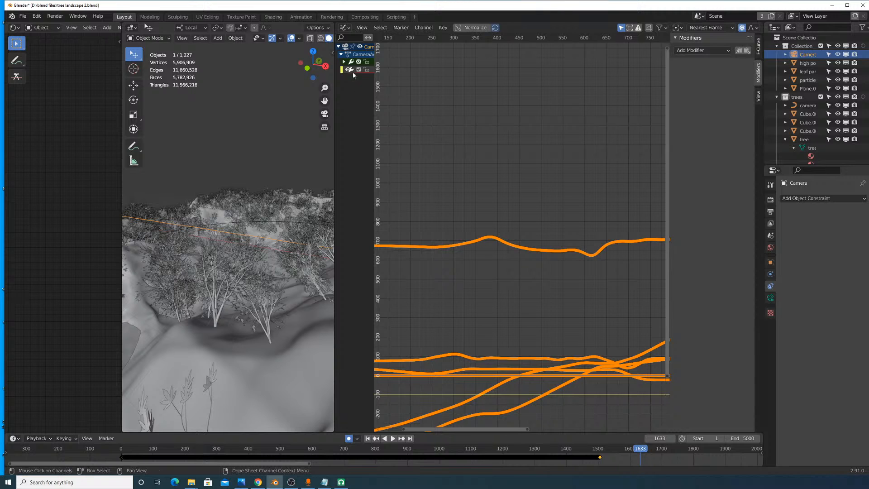
{"action": "left_click", "coordinate": [344, 62]}
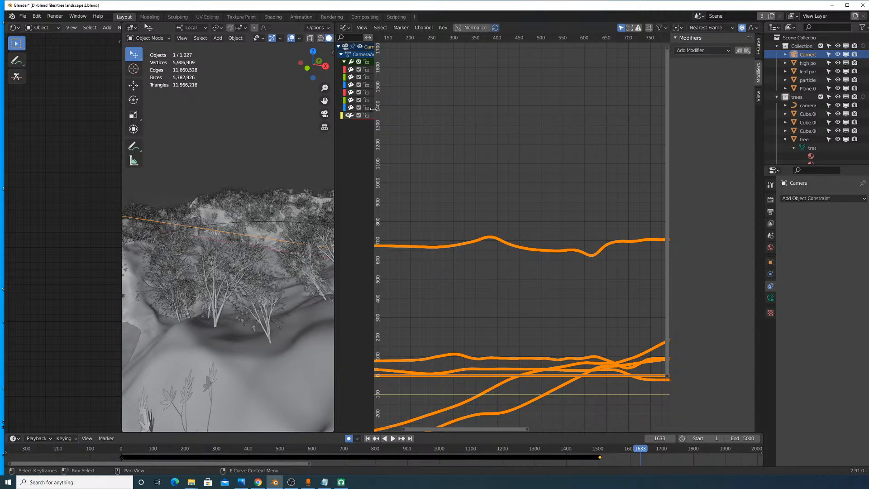
{"action": "left_click_drag", "start_coordinate": [374, 109], "coordinate": [451, 109]}
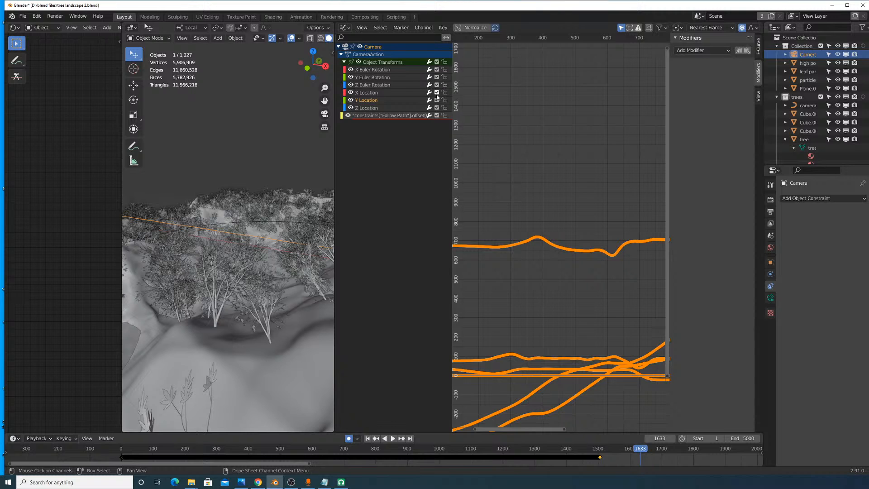
Step: Try muting the X, Y and Z Location channels, then restore them
{"action": "left_click_drag", "start_coordinate": [436, 93], "coordinate": [437, 107]}
{"action": "key", "text": "Home"}
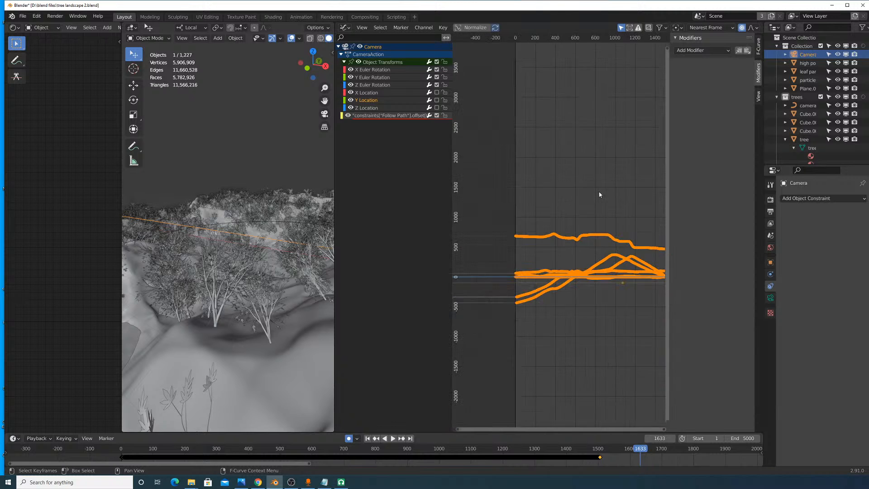
{"action": "scroll", "coordinate": [557, 184], "scroll_direction": "up", "scroll_amount": 3}
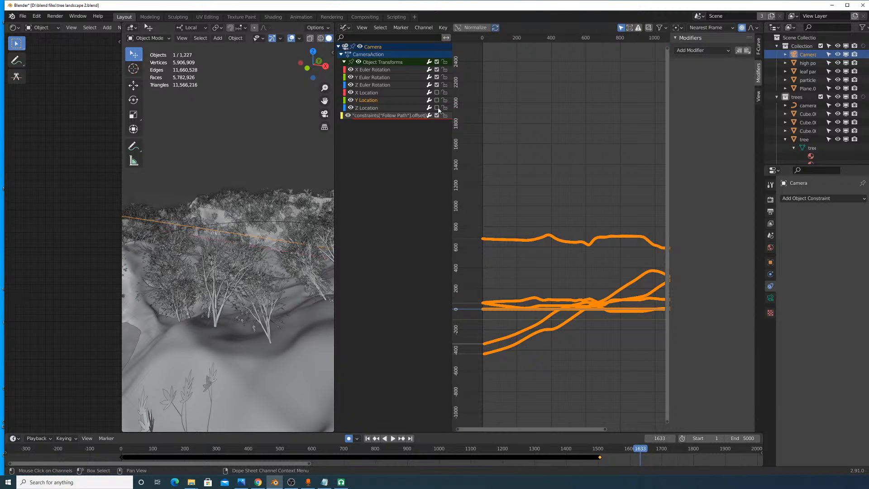
{"action": "left_click", "coordinate": [437, 108]}
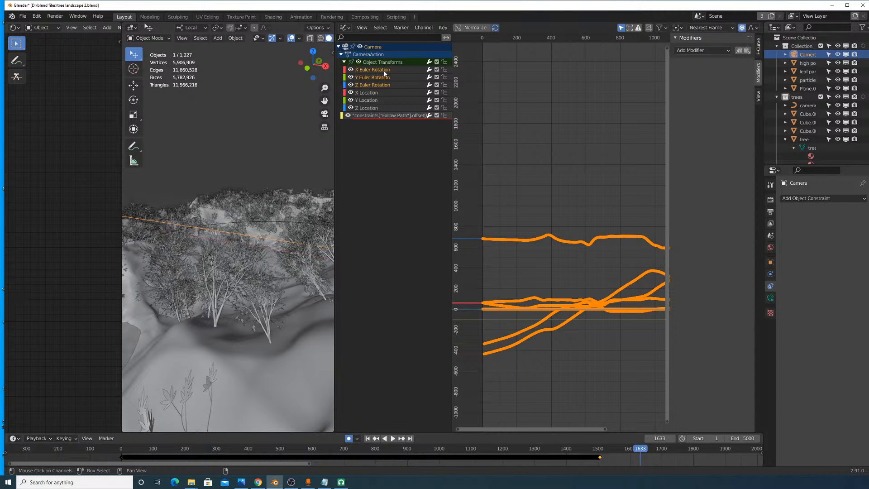
Step: Add a Noise modifier to the camera's X Euler Rotation curve and check that channel
{"action": "left_click", "coordinate": [716, 51]}
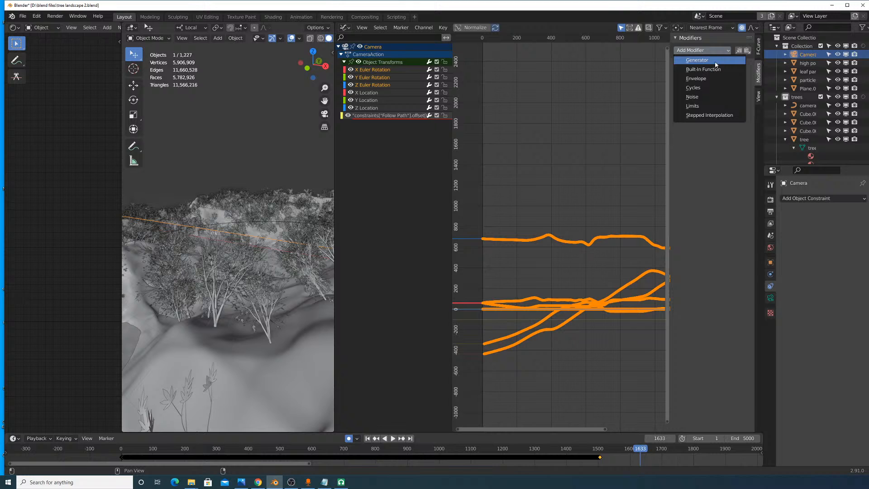
{"action": "left_click", "coordinate": [715, 98]}
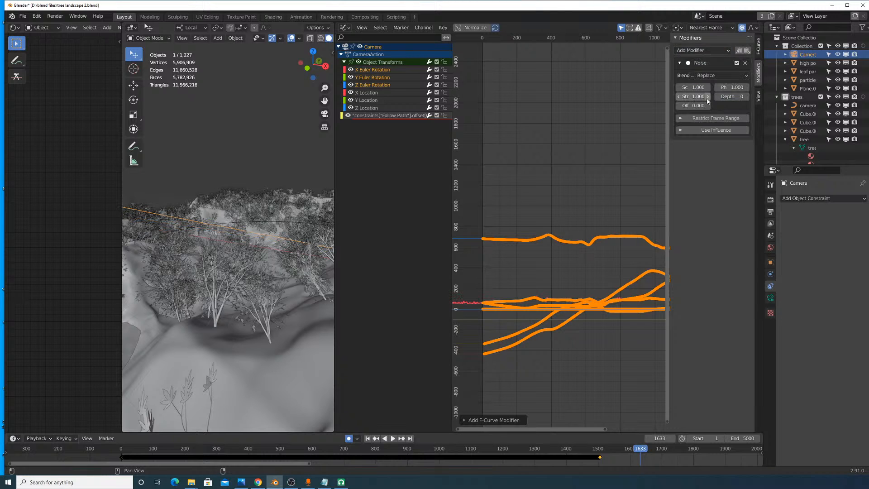
{"action": "left_click", "coordinate": [375, 93]}
{"action": "left_click", "coordinate": [382, 71]}
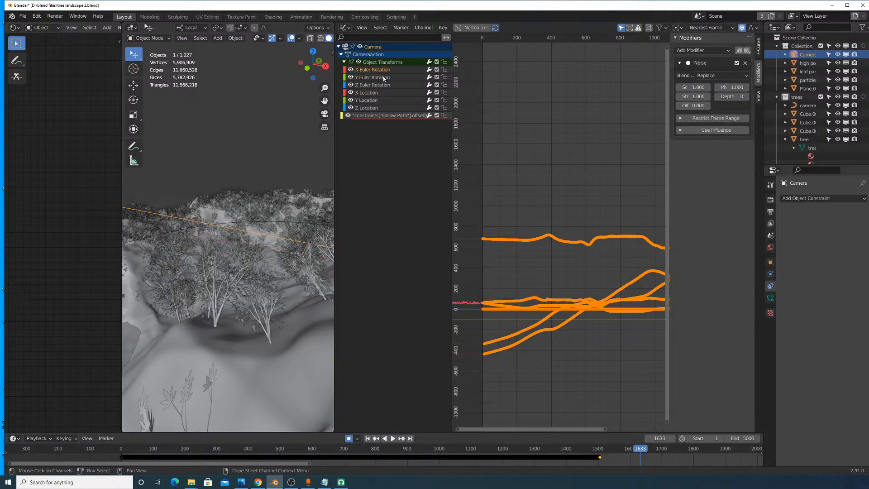
Step: Add a Noise modifier to each of the Y and Z Euler Rotation curves, and inspect the noisy Z curve up close
{"action": "left_click", "coordinate": [383, 77]}
{"action": "left_click", "coordinate": [683, 51]}
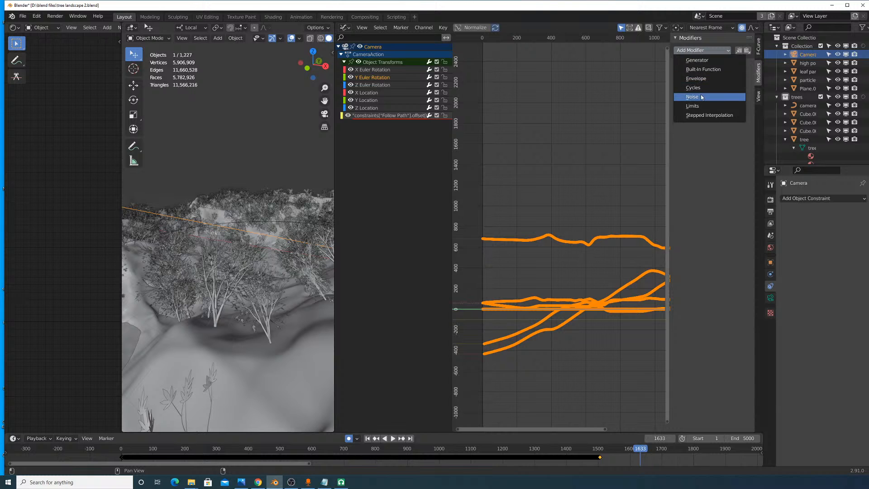
{"action": "left_click", "coordinate": [692, 97]}
{"action": "left_click", "coordinate": [382, 85]}
{"action": "left_click", "coordinate": [705, 51]}
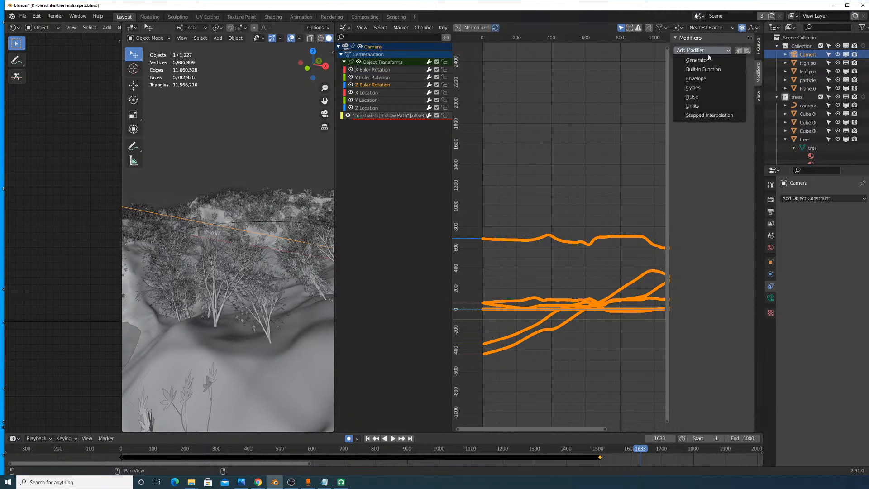
{"action": "left_click", "coordinate": [708, 97]}
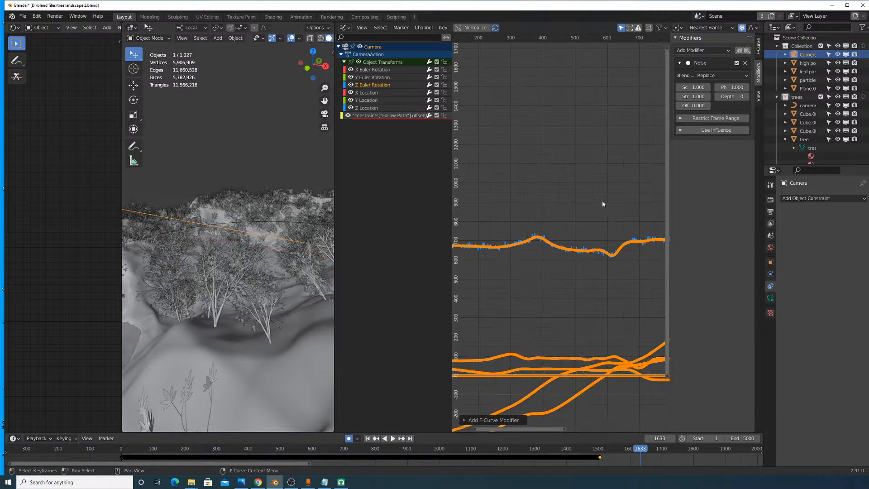
{"action": "key", "text": "KP_Decimal"}
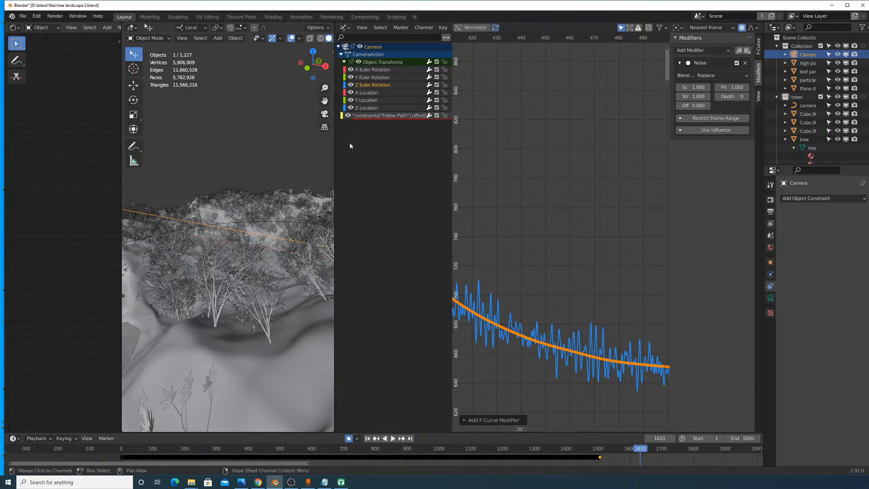
Step: Switch the 3D viewport to the active camera, widen it to fit the camera frame, and play the flight from early in the timeline
{"action": "left_click", "coordinate": [182, 38]}
{"action": "mouse_move", "coordinate": [226, 123]}
{"action": "left_click", "coordinate": [309, 131]}
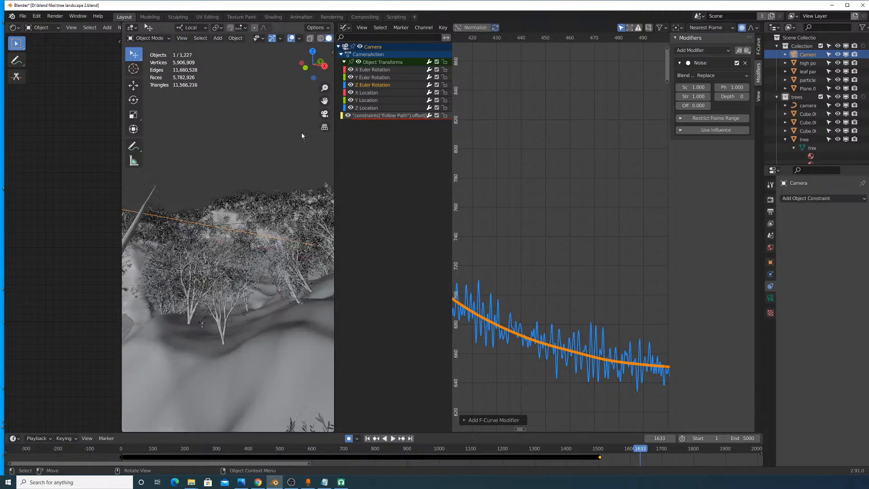
{"action": "left_click_drag", "start_coordinate": [335, 199], "coordinate": [443, 209]}
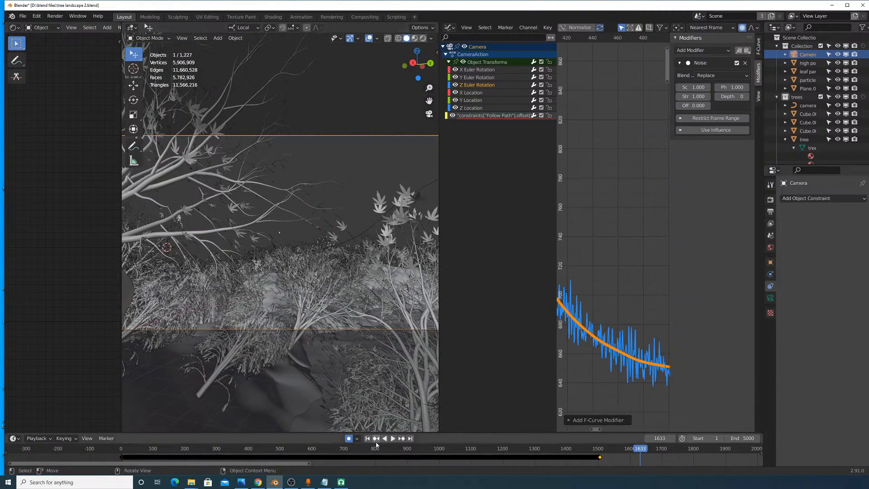
{"action": "left_click", "coordinate": [391, 438]}
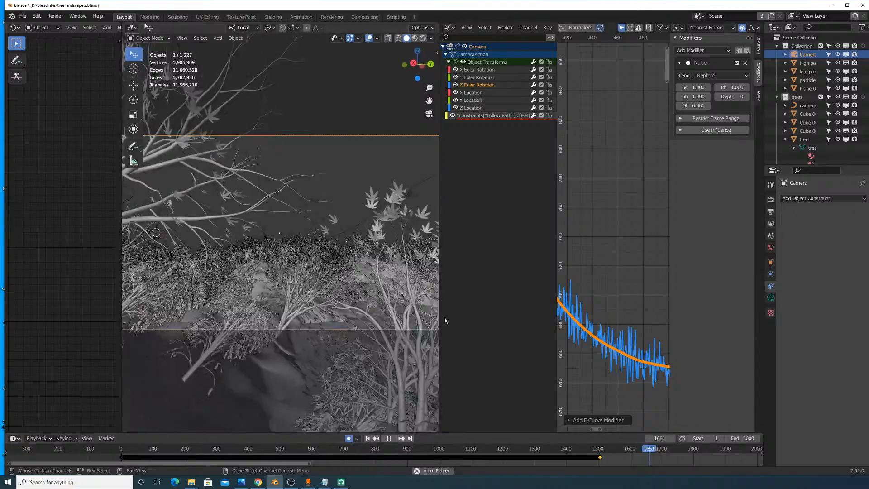
{"action": "left_click_drag", "start_coordinate": [438, 314], "coordinate": [510, 326]}
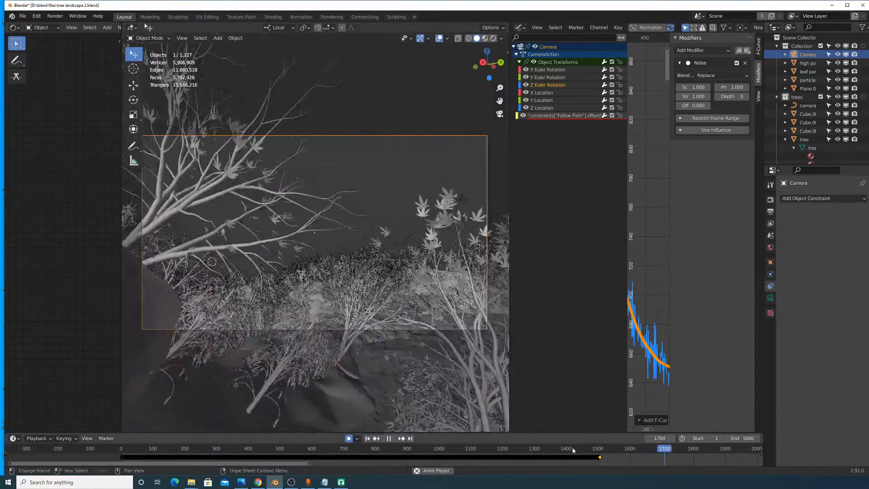
{"action": "left_click_drag", "start_coordinate": [571, 448], "coordinate": [168, 425]}
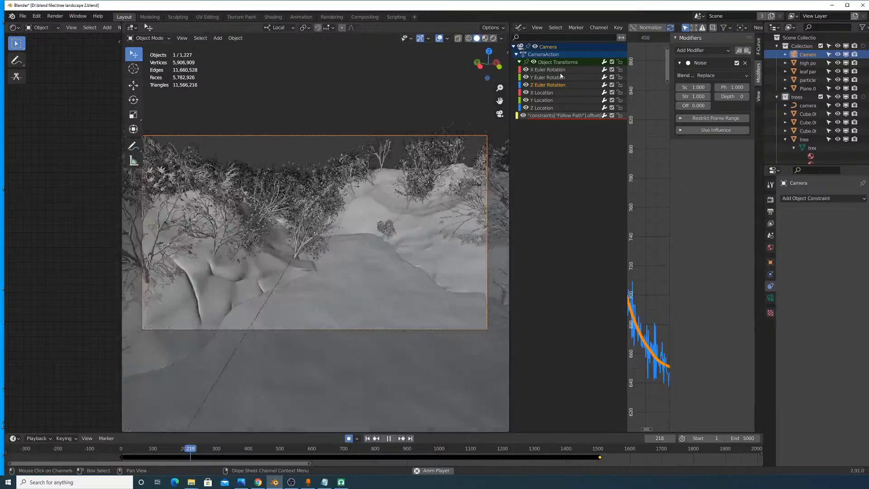
Step: Enlarge the camera viewport further during playback, hide the graph editor's sidebar and select the X Euler Rotation channel
{"action": "left_click", "coordinate": [561, 77]}
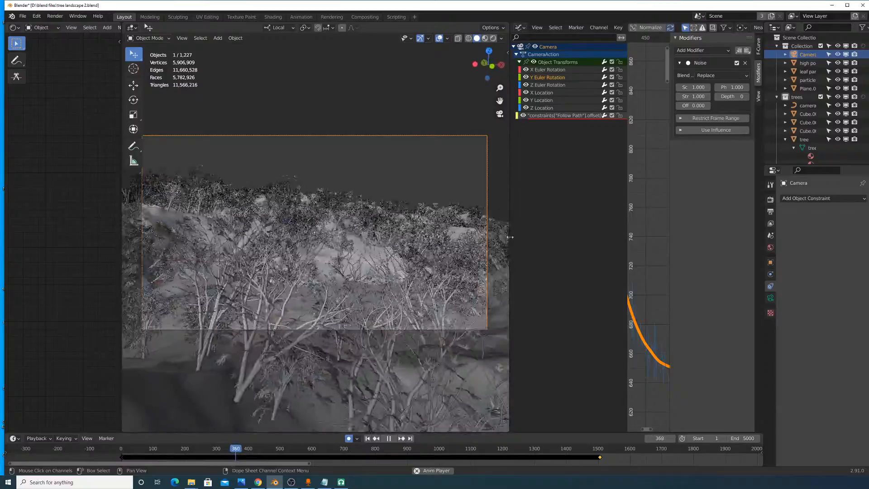
{"action": "left_click_drag", "start_coordinate": [510, 238], "coordinate": [554, 238]}
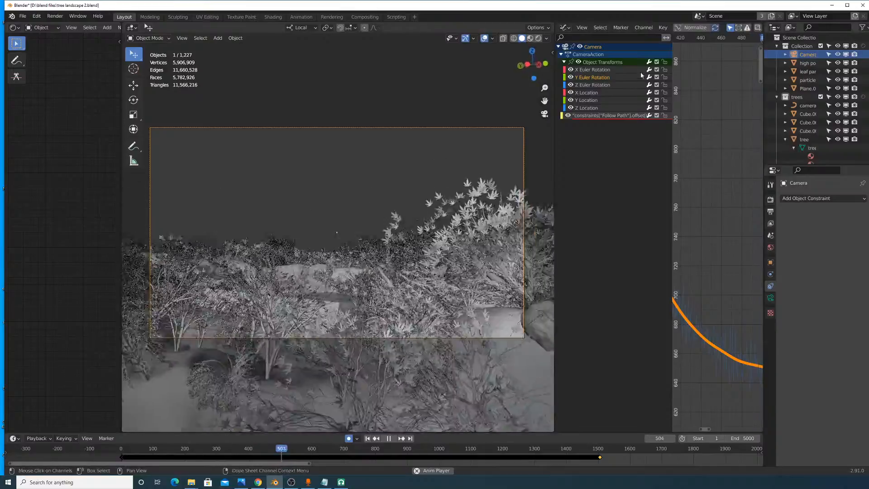
{"action": "left_click", "coordinate": [597, 72]}
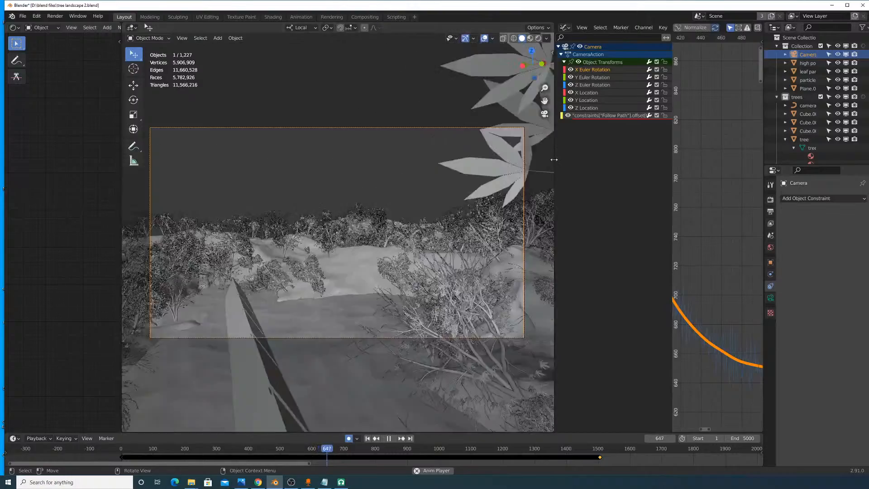
Step: Narrow the camera viewport to uncover the Noise settings, try a negative scale on the X Euler Rotation curve, and stop playback at frame 835
{"action": "left_click_drag", "start_coordinate": [555, 163], "coordinate": [478, 163]}
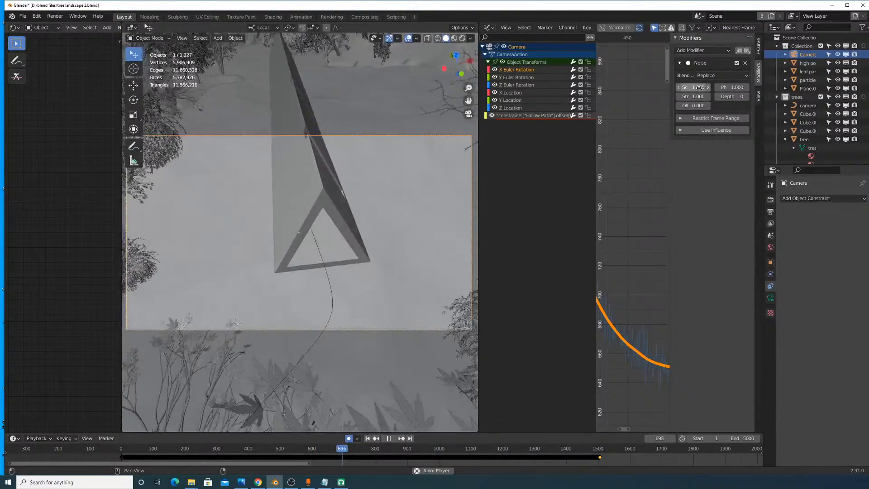
{"action": "left_click_drag", "start_coordinate": [696, 87], "coordinate": [640, 88]}
{"action": "right_click", "coordinate": [696, 87]}
{"action": "left_click", "coordinate": [530, 64]}
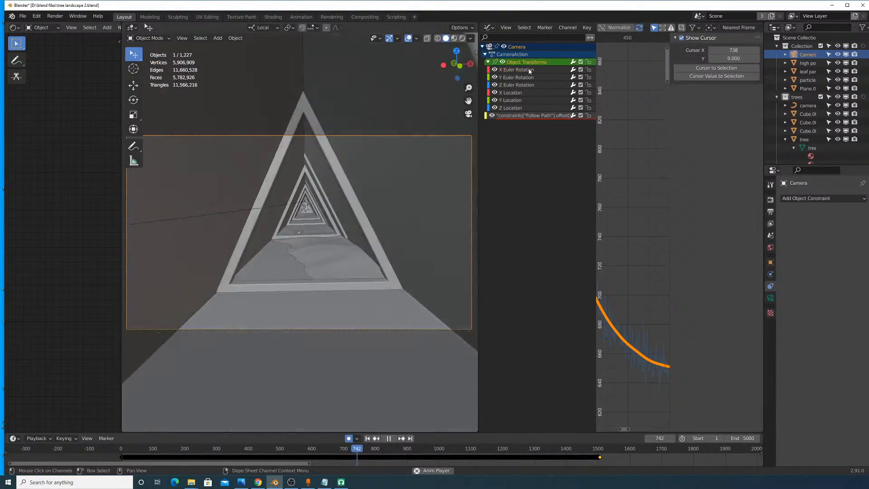
{"action": "left_click", "coordinate": [529, 70]}
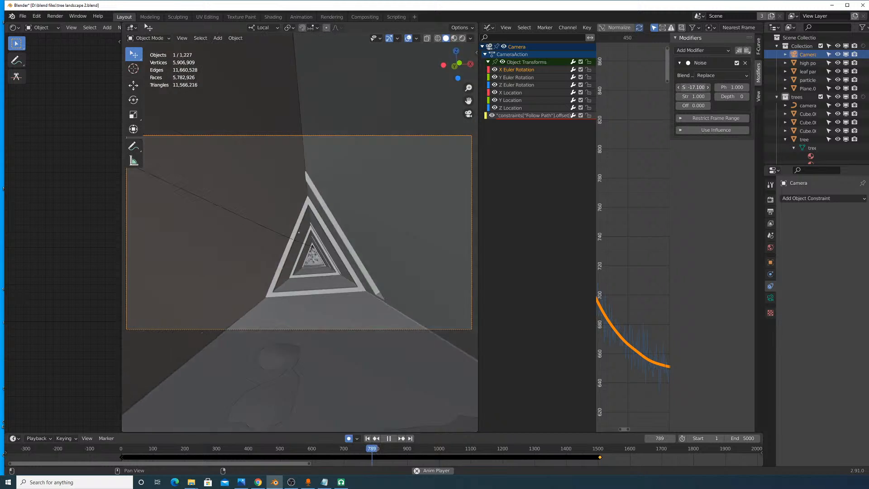
{"action": "key", "text": "space"}
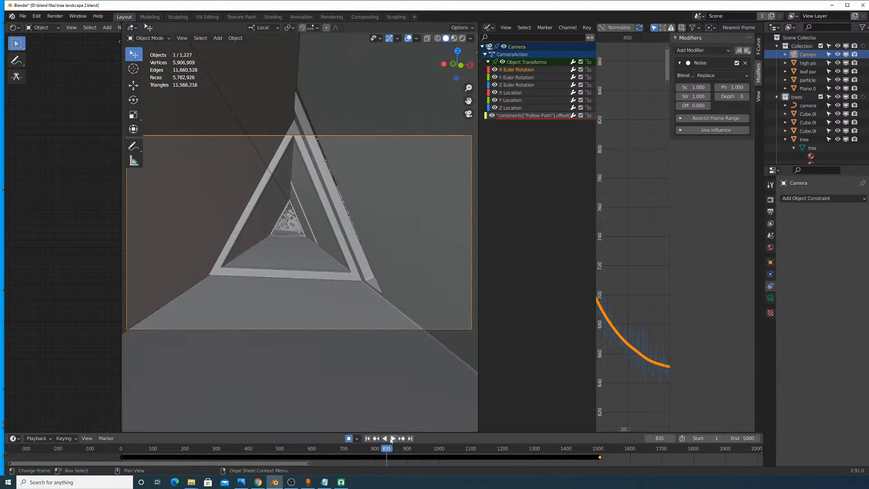
Step: Try other Noise scale values on the X Euler Rotation curve while viewing more of the curve
{"action": "scroll", "coordinate": [663, 163], "scroll_direction": "down", "scroll_amount": 14}
{"action": "middle_click_drag", "start_coordinate": [655, 211], "coordinate": [610, 199]}
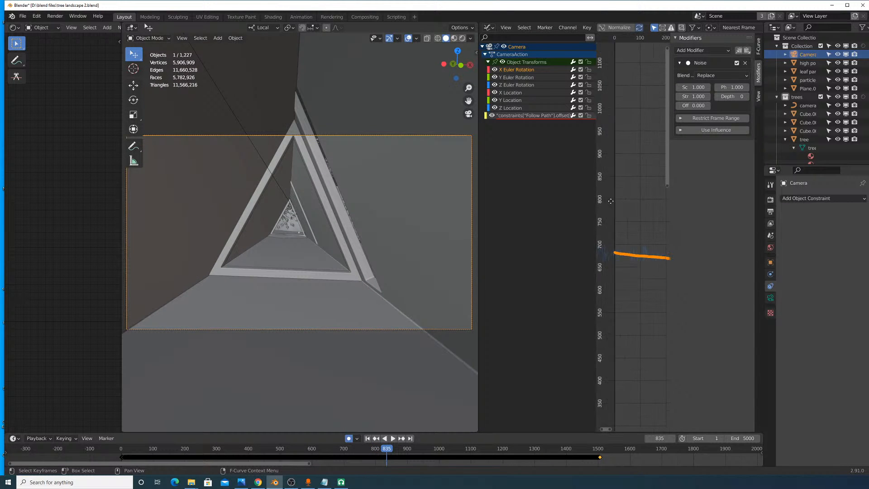
{"action": "scroll", "coordinate": [630, 248], "scroll_direction": "up", "scroll_amount": 6}
{"action": "left_click_drag", "start_coordinate": [696, 88], "coordinate": [726, 88]}
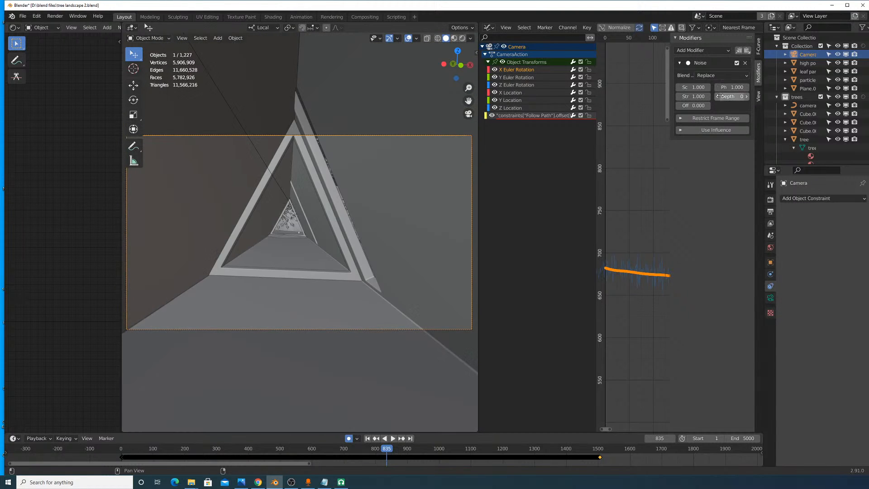
{"action": "left_click", "coordinate": [634, 264]}
{"action": "left_click", "coordinate": [556, 64]}
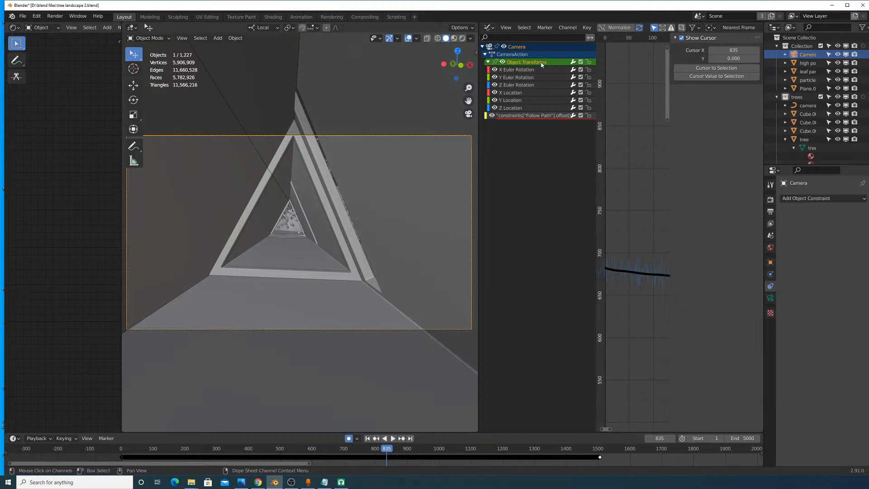
{"action": "left_click", "coordinate": [529, 70]}
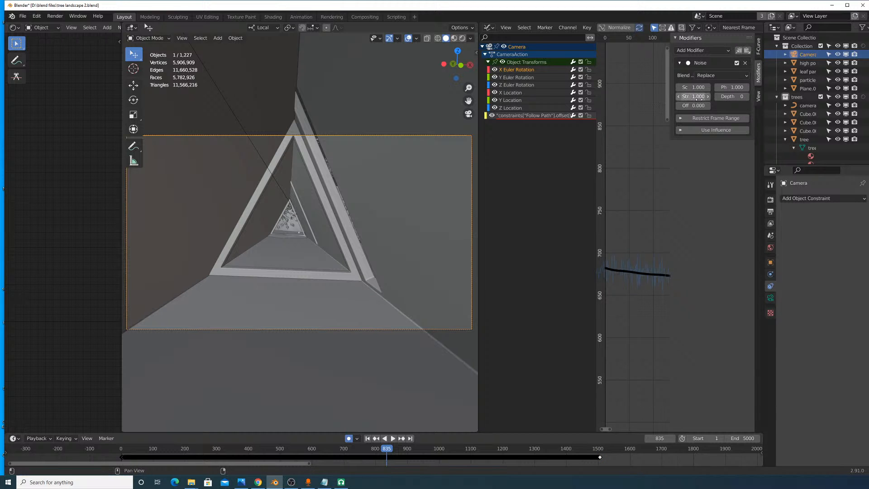
{"action": "mouse_move", "coordinate": [697, 87]}
{"action": "left_mouse_down"}
{"action": "mouse_move", "coordinate": [678, 87]}
{"action": "mouse_move", "coordinate": [692, 87]}
{"action": "left_mouse_up"}
Step: Set the Noise modifier's blend type to Add on the X, Y and Z Euler Rotation curves
{"action": "left_click", "coordinate": [722, 75]}
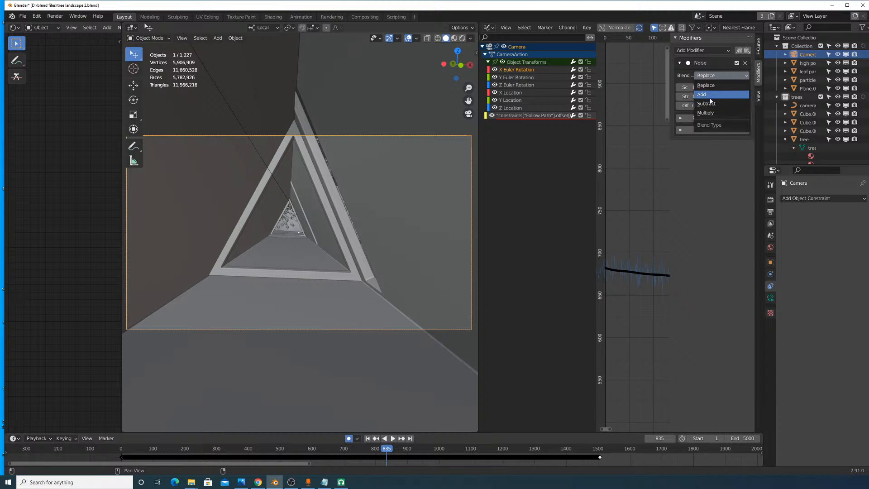
{"action": "left_click", "coordinate": [711, 95]}
{"action": "left_click", "coordinate": [533, 78]}
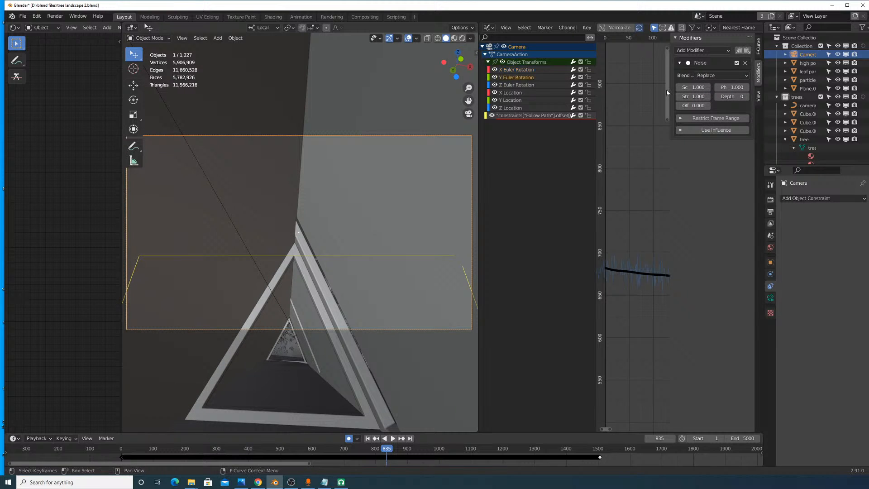
{"action": "left_click", "coordinate": [721, 75]}
{"action": "left_click", "coordinate": [703, 95]}
{"action": "left_click", "coordinate": [516, 85]}
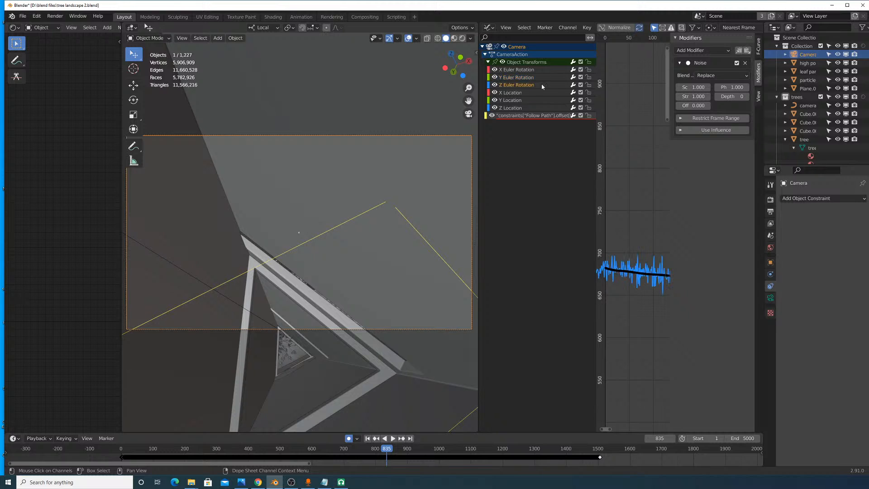
{"action": "left_click", "coordinate": [719, 75]}
{"action": "left_click", "coordinate": [707, 95]}
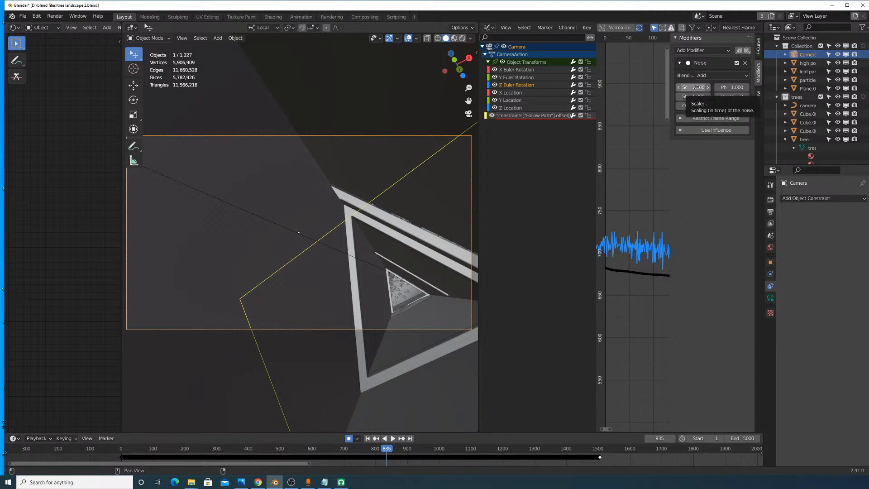
Step: Try different scale and phase values for the Noise modifier on the X Euler Rotation curve
{"action": "left_click", "coordinate": [516, 69]}
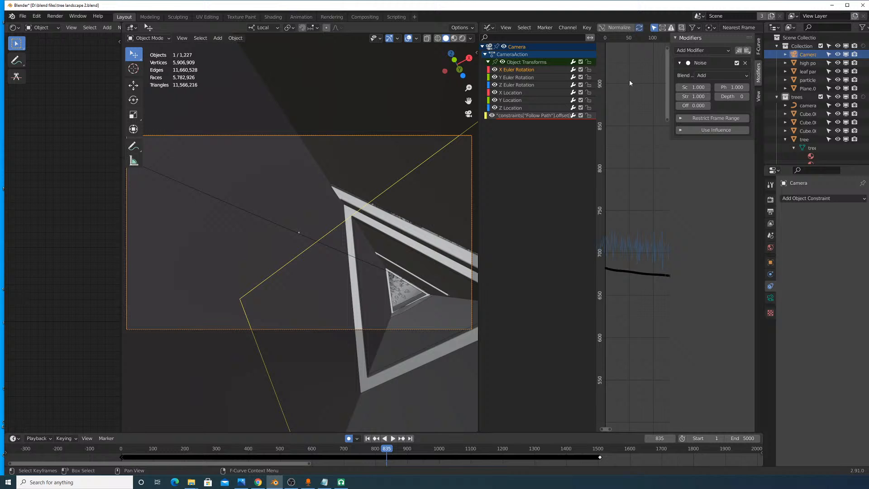
{"action": "left_click_drag", "start_coordinate": [694, 87], "coordinate": [671, 87]}
{"action": "right_click", "coordinate": [694, 87]}
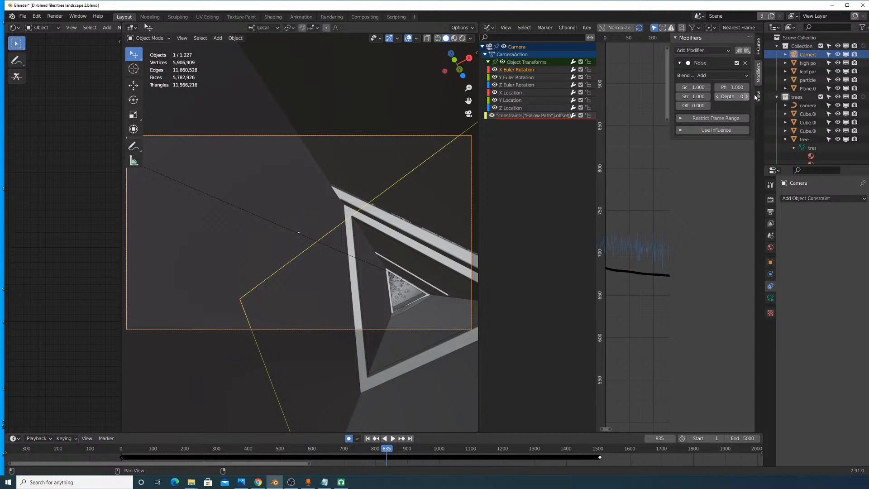
{"action": "mouse_move", "coordinate": [731, 88]}
{"action": "left_mouse_down"}
{"action": "mouse_move", "coordinate": [715, 87]}
{"action": "mouse_move", "coordinate": [732, 88]}
{"action": "left_mouse_up"}
{"action": "right_click", "coordinate": [732, 87]}
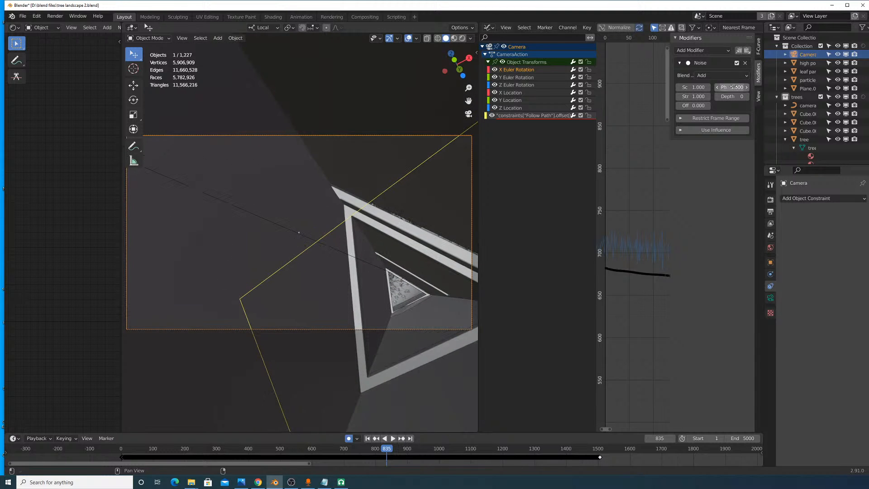
{"action": "key", "text": "alt+Tab"}
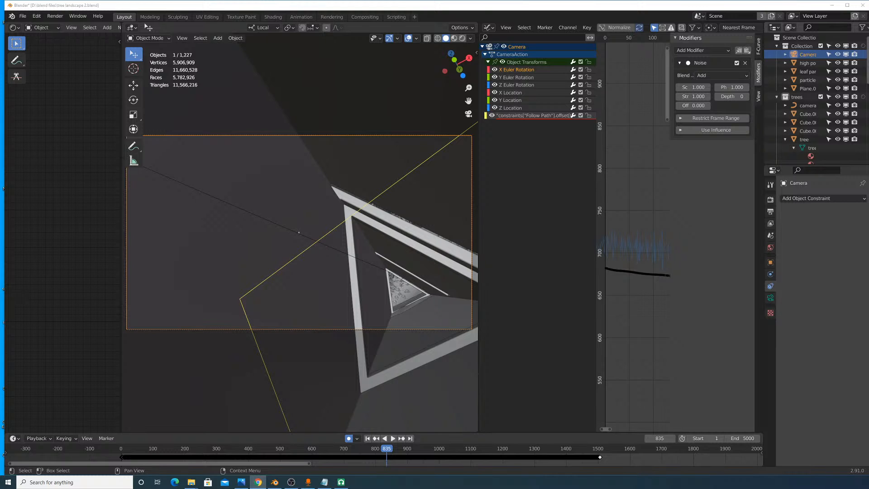
Step: Return the Noise blend type to Replace on the X, Y and Z Euler Rotation curves
{"action": "left_click", "coordinate": [704, 76]}
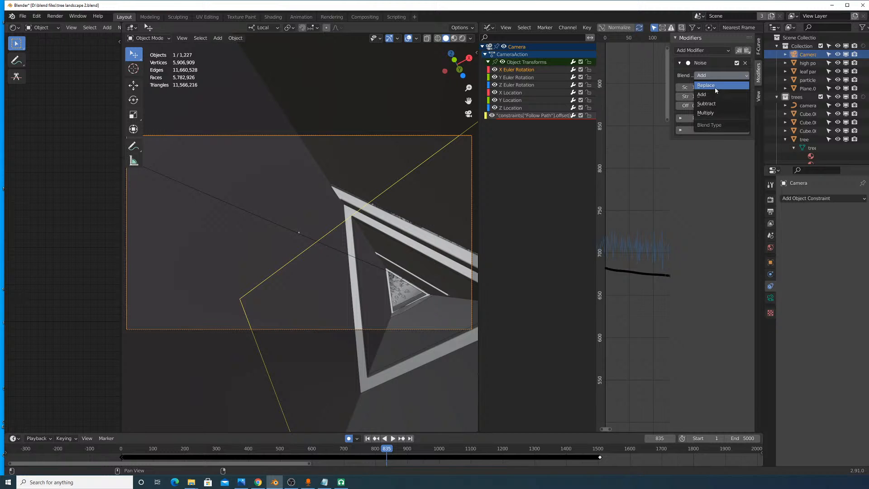
{"action": "left_click", "coordinate": [715, 87]}
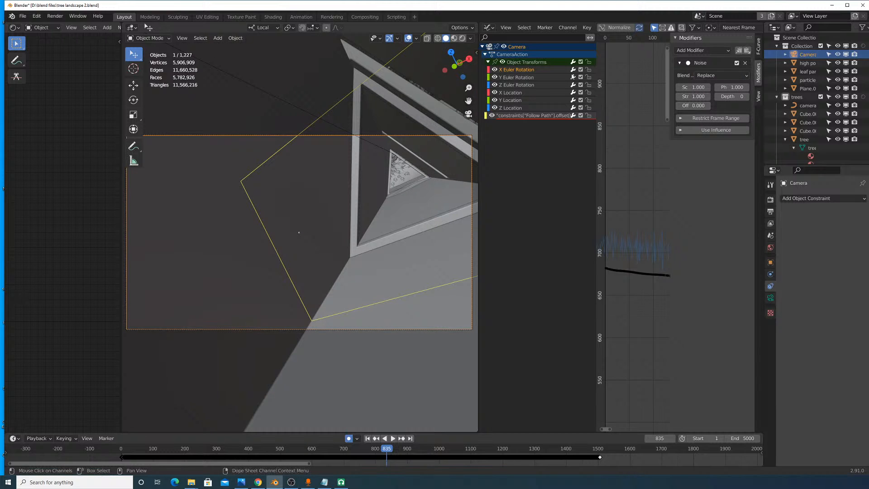
{"action": "left_click", "coordinate": [537, 76]}
{"action": "left_click", "coordinate": [715, 76]}
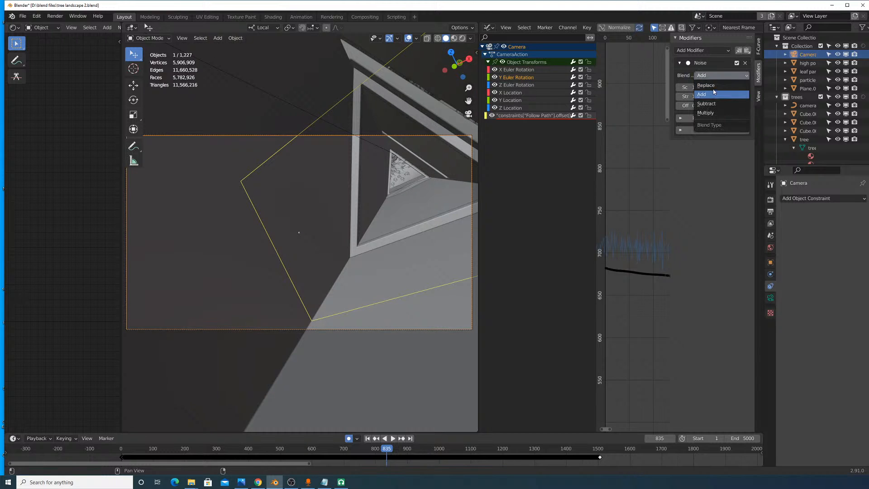
{"action": "left_click", "coordinate": [714, 86]}
{"action": "left_click", "coordinate": [545, 84]}
{"action": "left_click", "coordinate": [705, 76]}
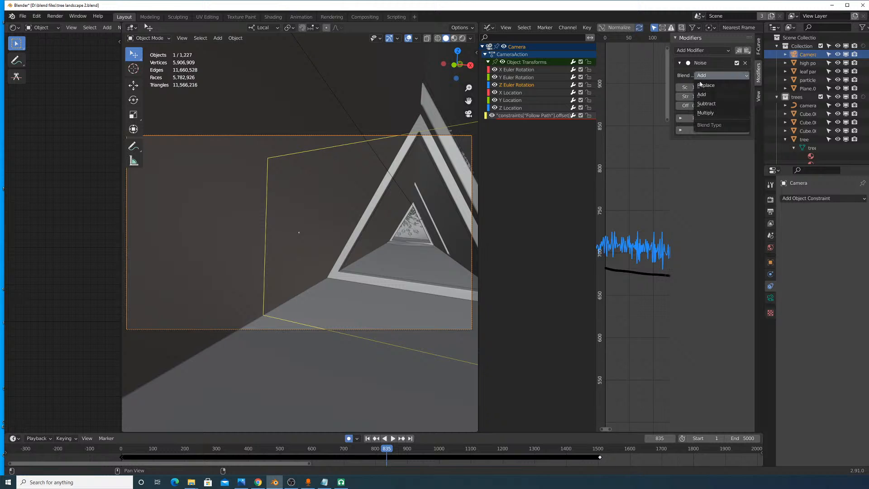
{"action": "left_click", "coordinate": [695, 87]}
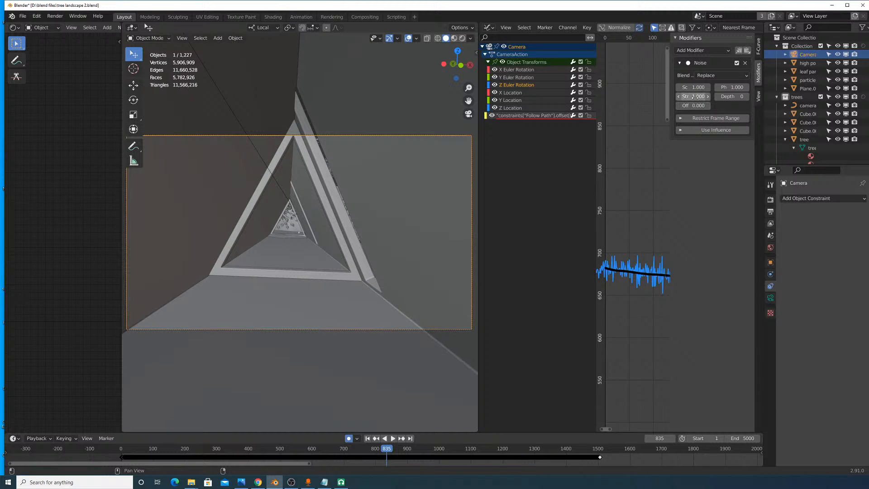
Step: Set the Z Euler Rotation Noise strength to 0.2 and its scale to -90
{"action": "mouse_move", "coordinate": [693, 97]}
{"action": "left_mouse_down"}
{"action": "mouse_move", "coordinate": [662, 96]}
{"action": "mouse_move", "coordinate": [681, 87]}
{"action": "mouse_move", "coordinate": [640, 87]}
{"action": "mouse_move", "coordinate": [696, 87]}
{"action": "left_mouse_up"}
{"action": "scroll", "coordinate": [633, 262], "scroll_direction": "up", "scroll_amount": 5}
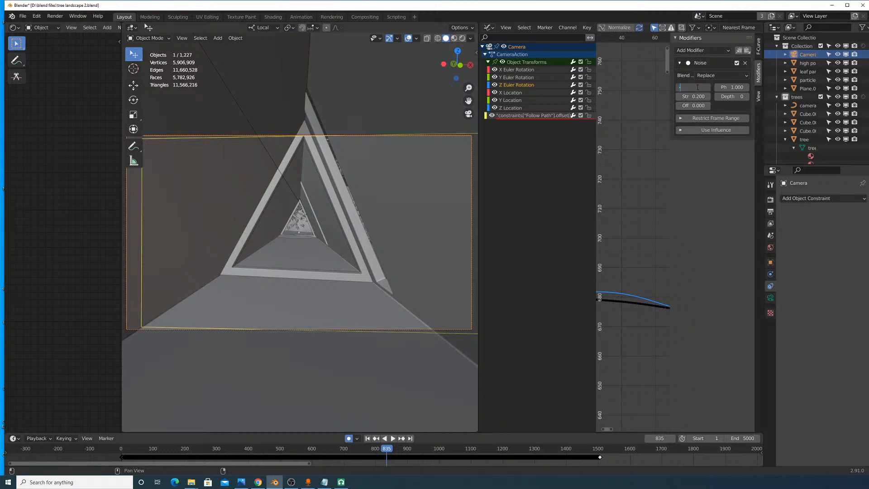
{"action": "type", "text": "-90"}
{"action": "key", "text": "Return"}
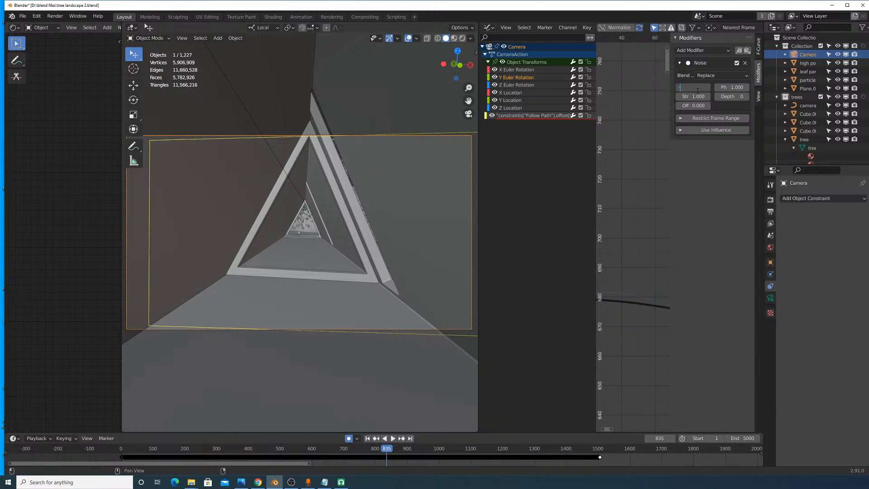
Step: Set the Noise scale to -90 on the Y and X Euler Rotation curves
{"action": "scroll", "coordinate": [638, 200], "scroll_direction": "down", "scroll_amount": 3}
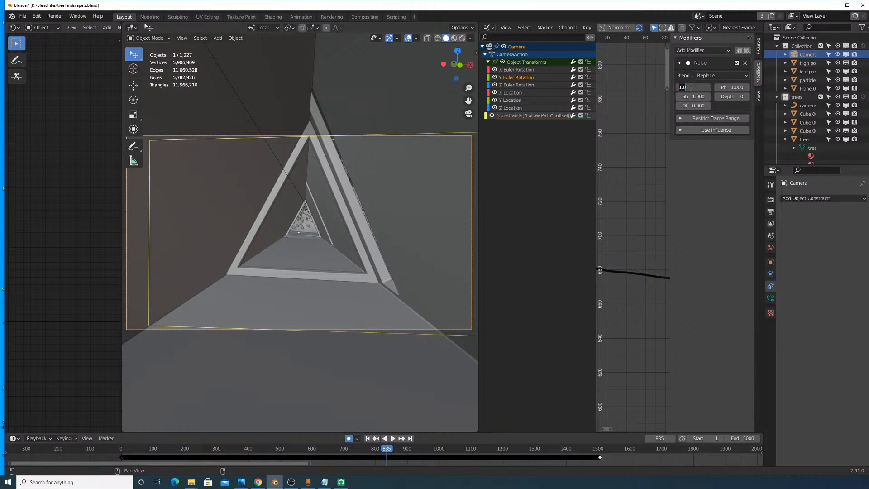
{"action": "key", "text": "Return"}
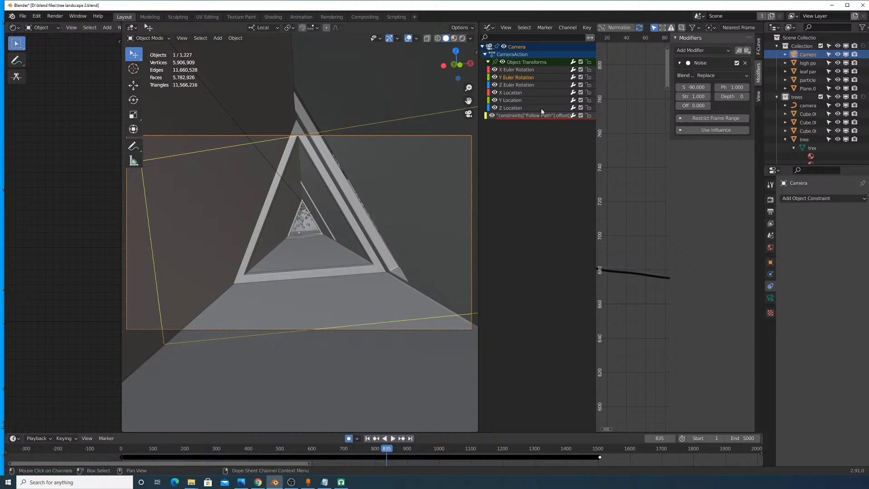
{"action": "left_click", "coordinate": [519, 70]}
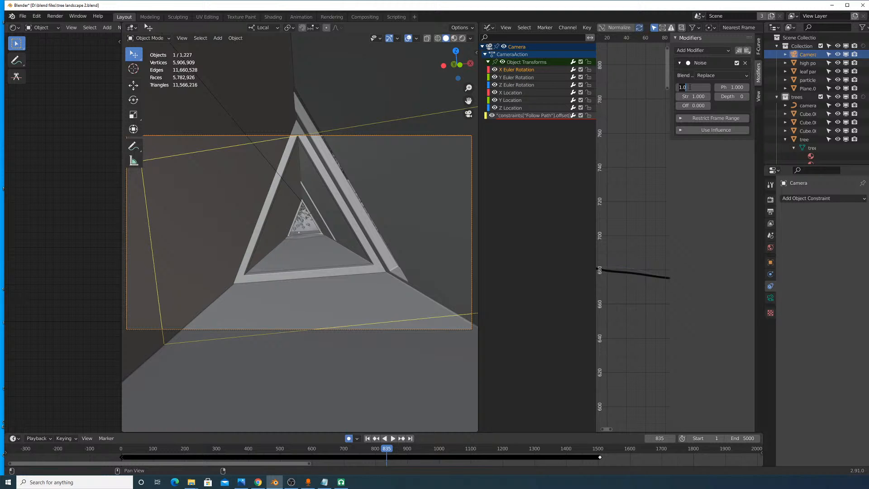
{"action": "key", "text": "Return"}
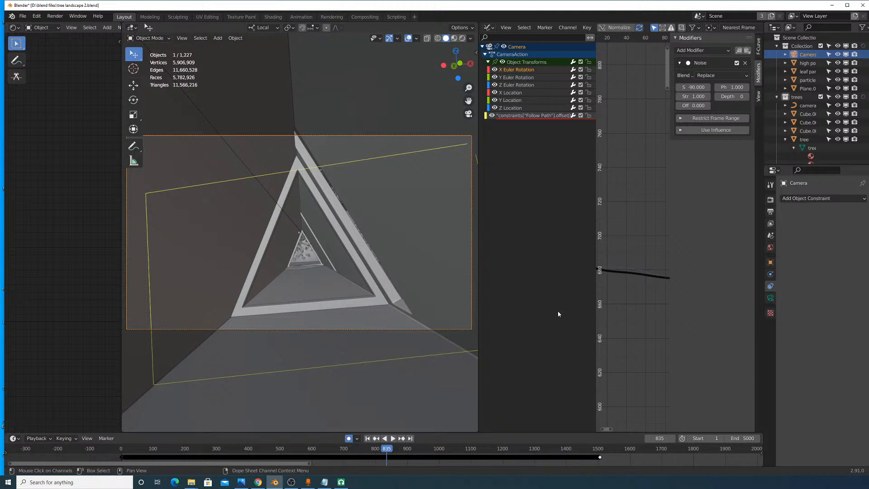
Step: Play the camera flight from earlier in the timeline to review the shake, and stop at frame 535
{"action": "left_click", "coordinate": [343, 451]}
{"action": "key", "text": "space"}
{"action": "left_click_drag", "start_coordinate": [333, 451], "coordinate": [235, 454]}
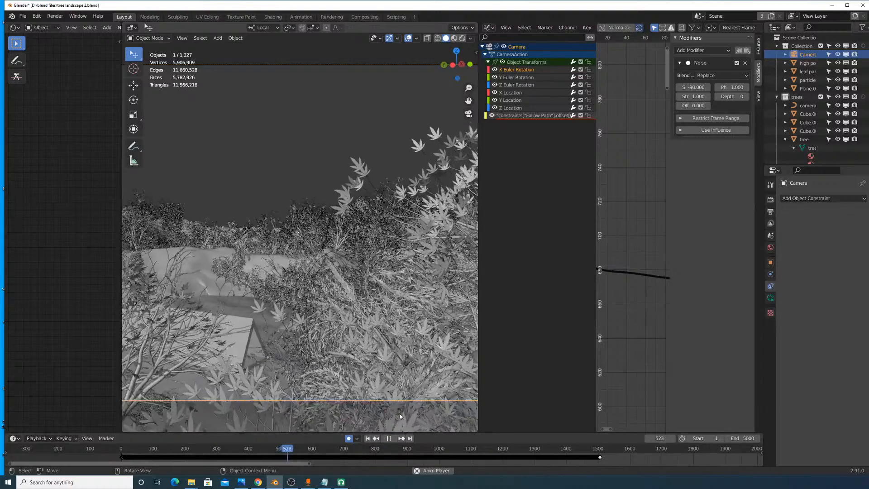
{"action": "key", "text": "space"}
{"action": "scroll", "coordinate": [631, 120], "scroll_direction": "up", "scroll_amount": 1}
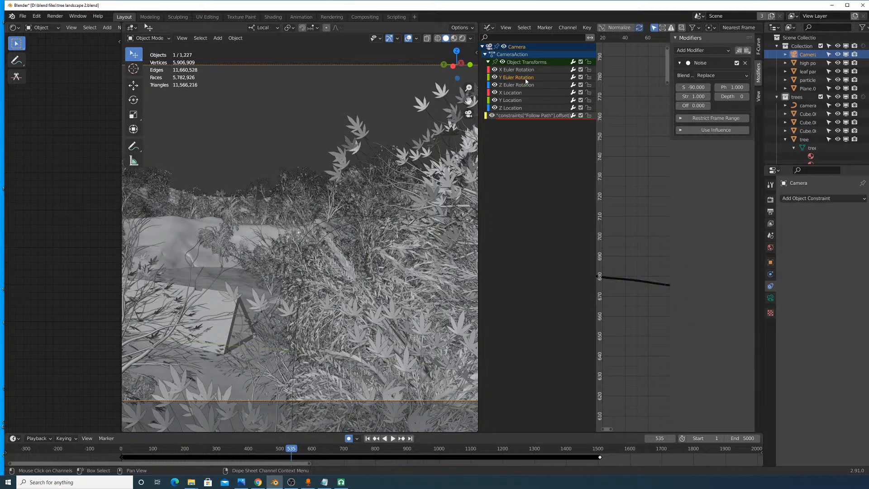
Step: Set the Noise modifier's scale to -40 on the camera's X, Y and Z Euler Rotation curves
{"action": "left_click", "coordinate": [528, 70]}
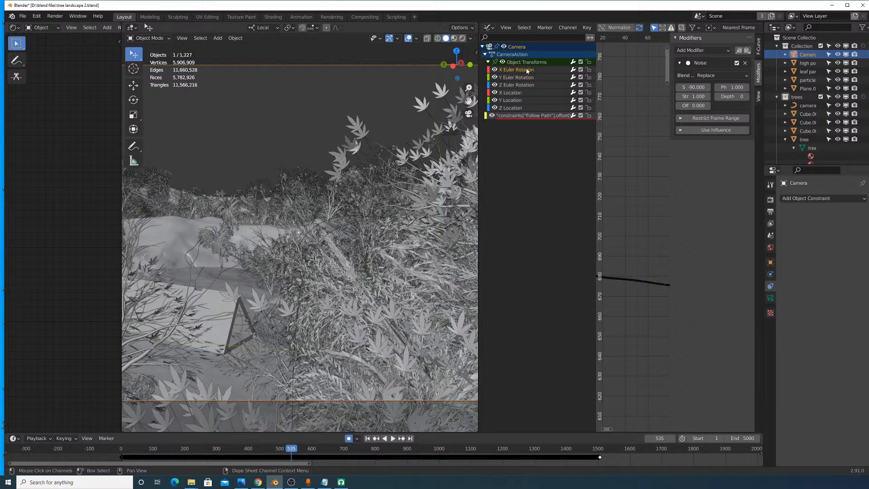
{"action": "left_click", "coordinate": [690, 87]}
{"action": "type", "text": "-90.0"}
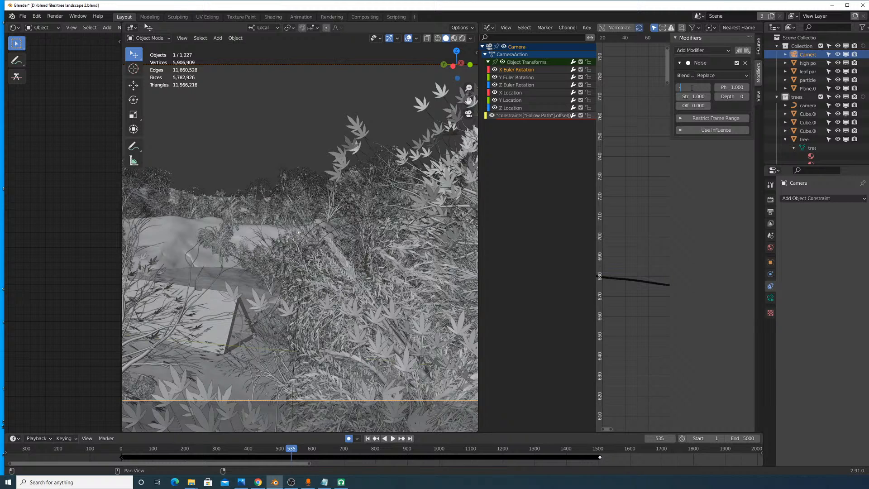
{"action": "type", "text": "0"}
{"action": "key", "text": "Return"}
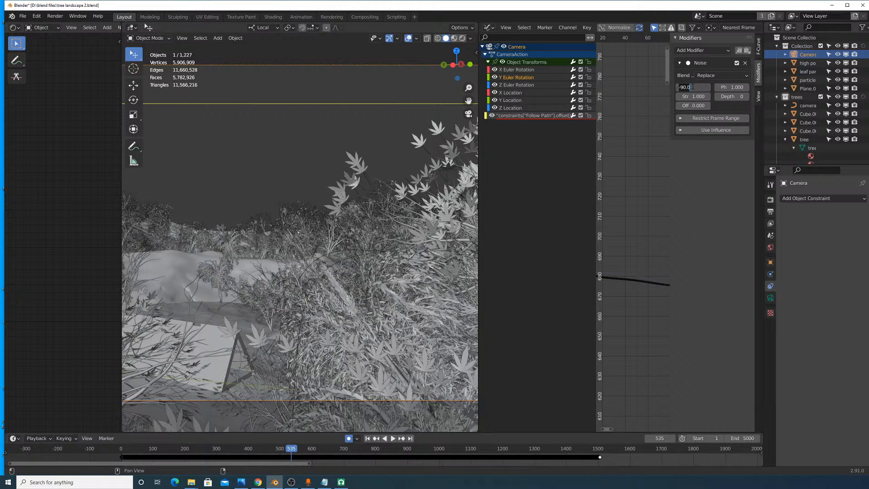
{"action": "type", "text": "0"}
{"action": "key", "text": "Return"}
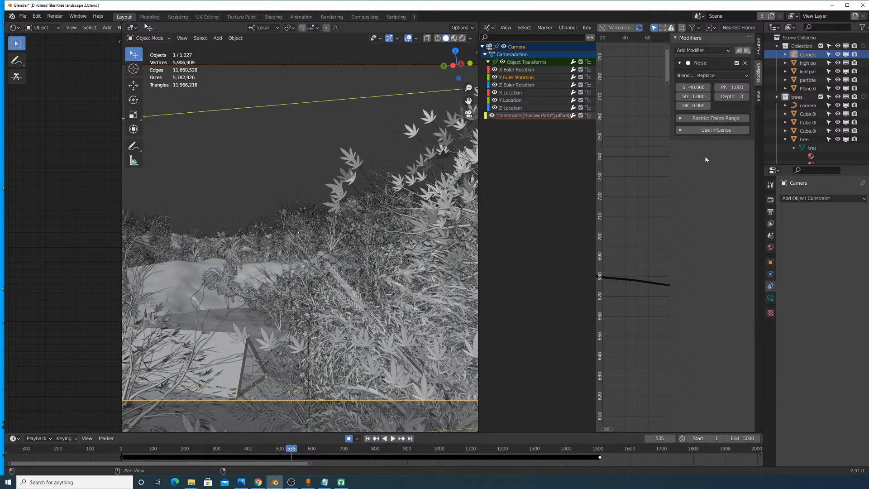
{"action": "left_click", "coordinate": [529, 85]}
{"action": "type", "text": "-40"}
{"action": "key", "text": "Return"}
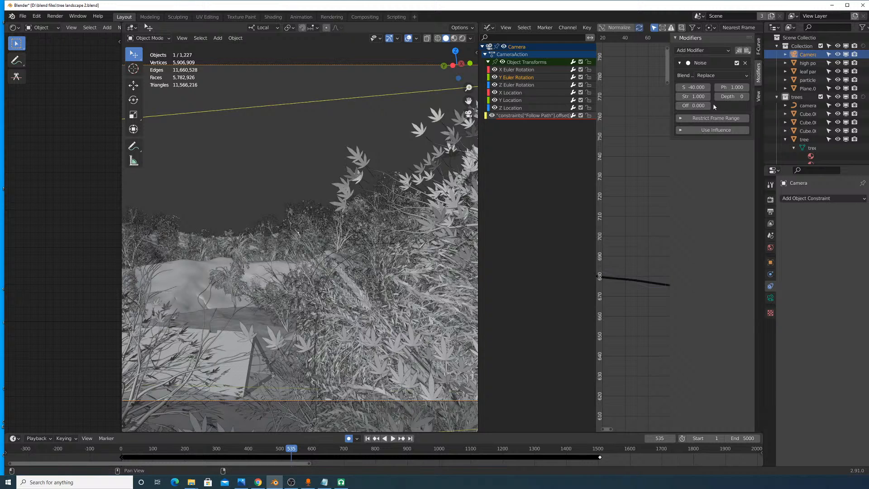
{"action": "left_click", "coordinate": [525, 85]}
{"action": "left_click", "coordinate": [520, 69]}
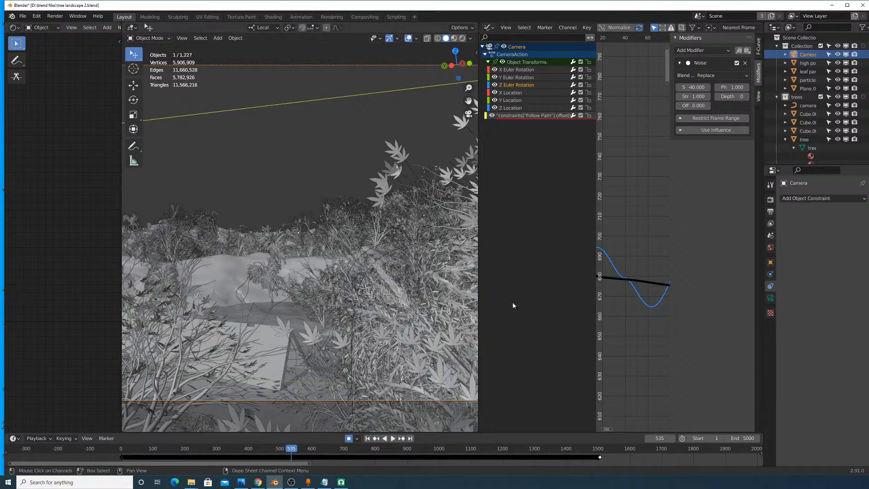
Step: Play the camera flight on from frame 535 and widen the 3D viewport to review the handheld shake
{"action": "key", "text": "space"}
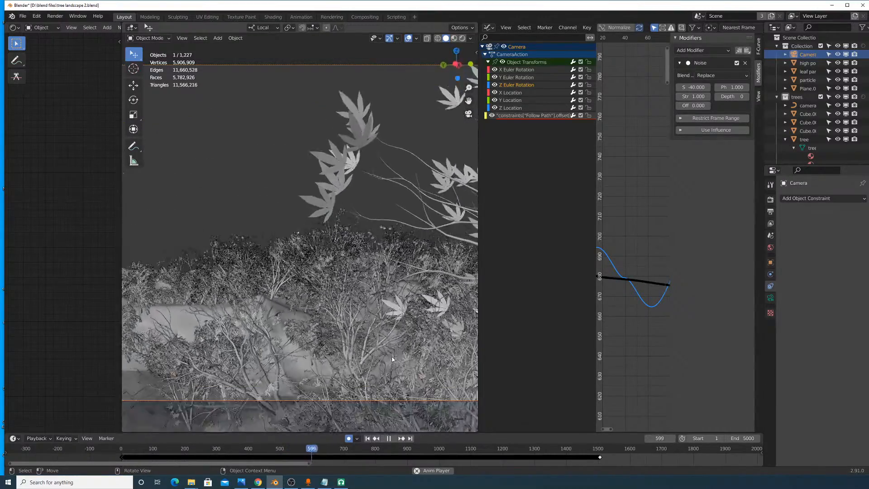
{"action": "left_click", "coordinate": [475, 286]}
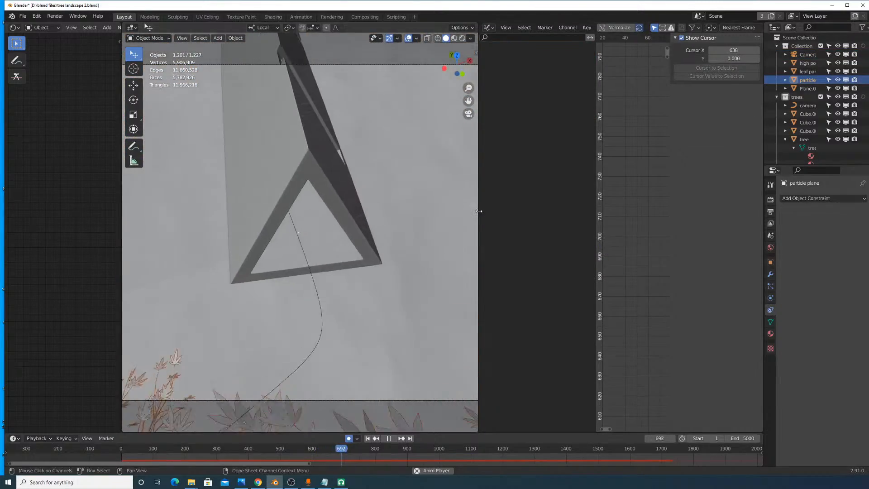
{"action": "left_click_drag", "start_coordinate": [478, 210], "coordinate": [561, 209]}
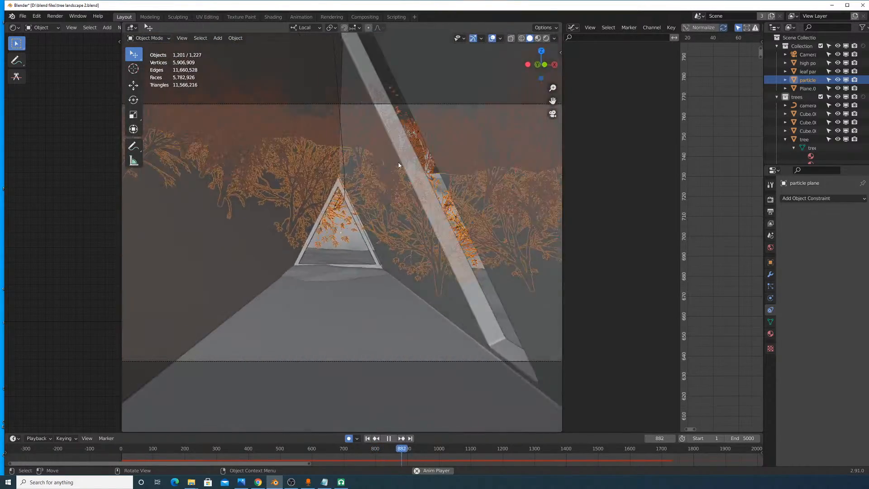
{"action": "left_click", "coordinate": [318, 211]}
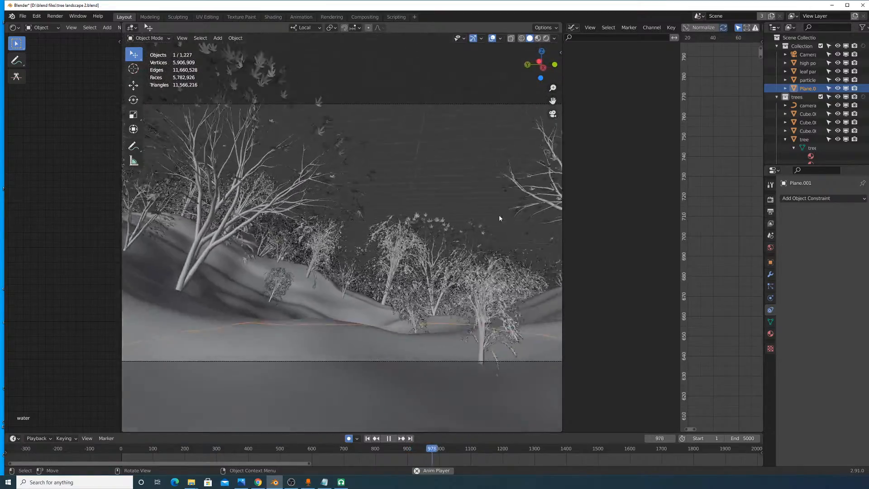
{"action": "scroll", "coordinate": [463, 449], "scroll_direction": "down", "scroll_amount": 3}
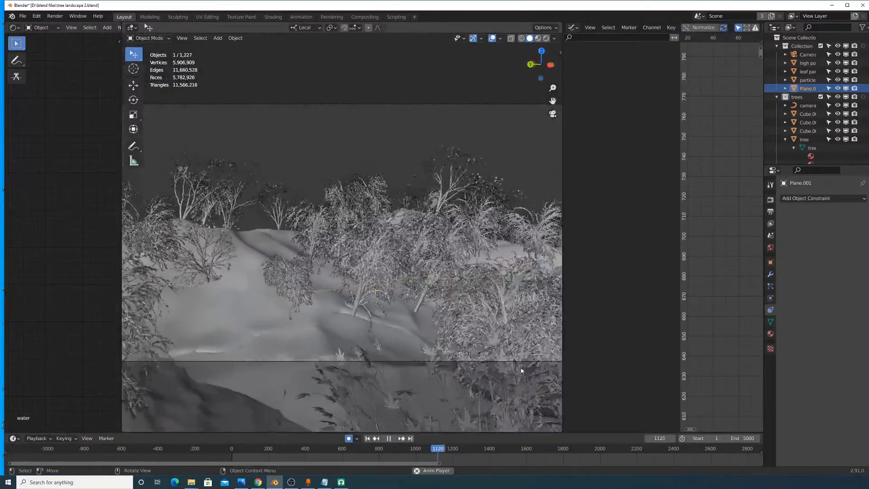
Step: Reselect the camera with its X Euler Rotation curve and stop the playback at frame 1272
{"action": "left_click", "coordinate": [523, 361]}
{"action": "scroll", "coordinate": [725, 232], "scroll_direction": "down", "scroll_amount": 8}
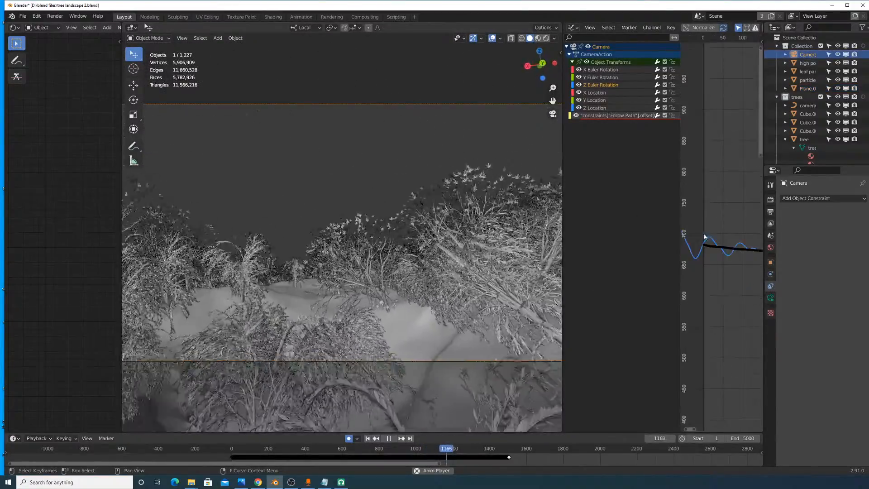
{"action": "left_click", "coordinate": [606, 78]}
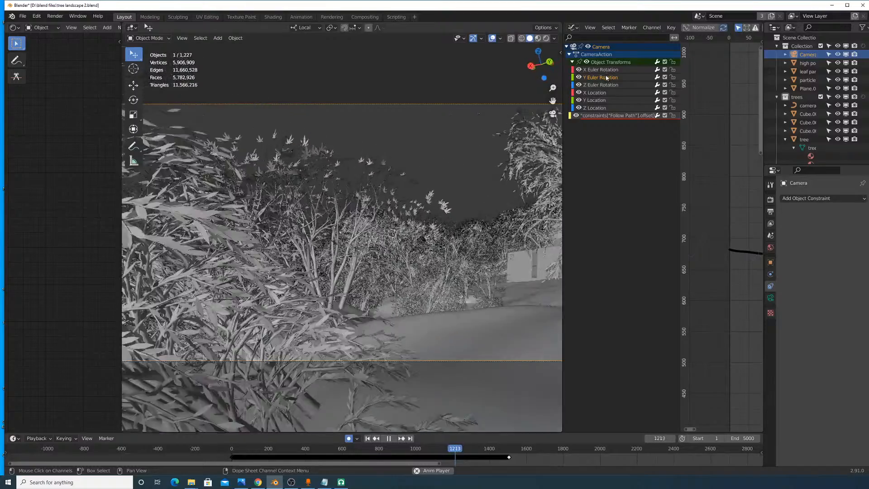
{"action": "left_click", "coordinate": [602, 70]}
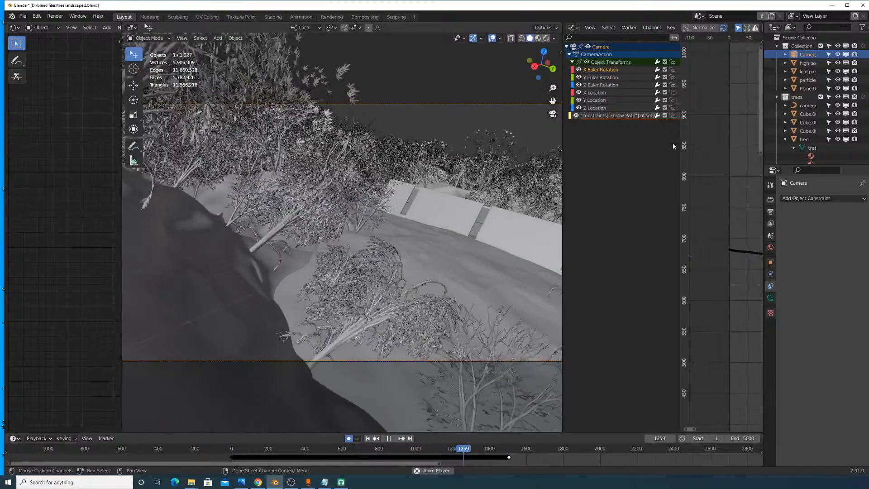
{"action": "key", "text": "space"}
Step: Show the curve's modifier settings and enlarge the graph editor's plotting area by shrinking the channel list and 3D viewport
{"action": "key", "text": "n"}
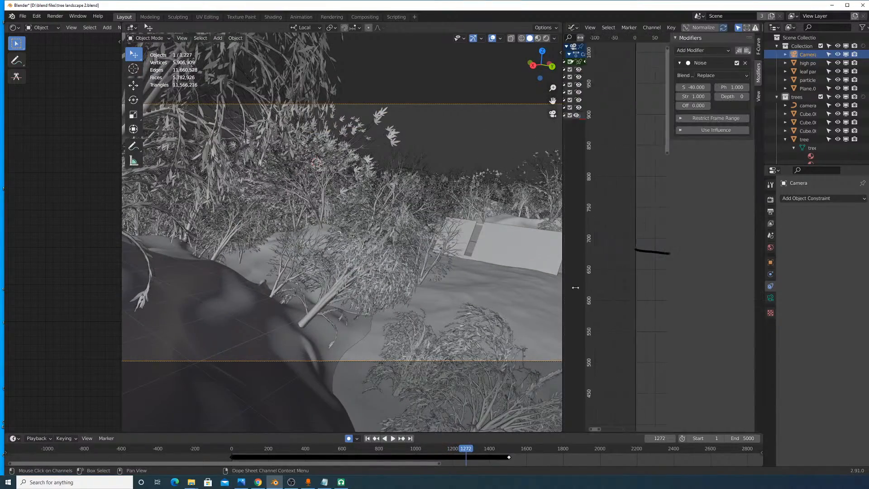
{"action": "left_click_drag", "start_coordinate": [679, 299], "coordinate": [632, 287]}
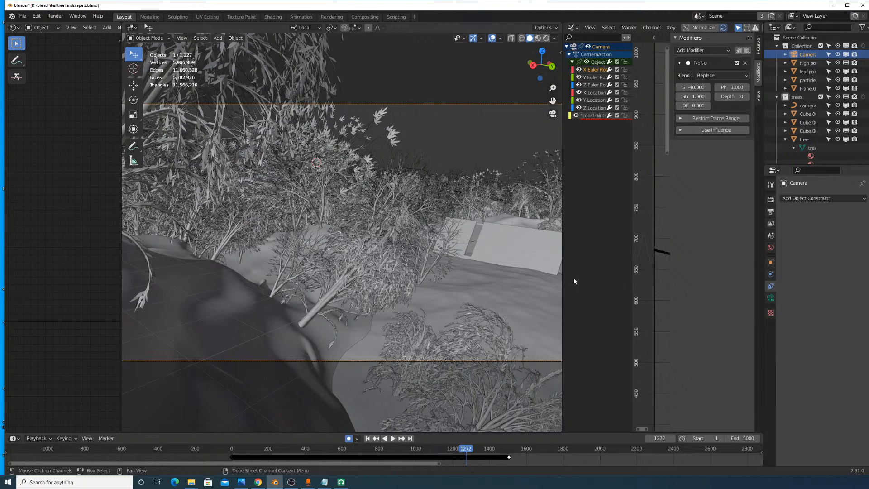
{"action": "left_click_drag", "start_coordinate": [563, 277], "coordinate": [352, 254]}
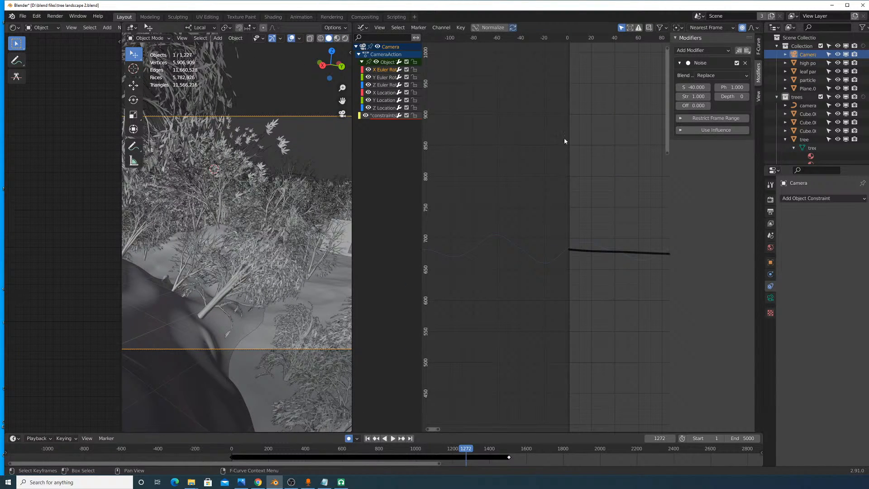
Step: Examine the camera's rotation and location curves in the graph, comparing the noise wave with the recorded keyframes
{"action": "left_click", "coordinate": [383, 85]}
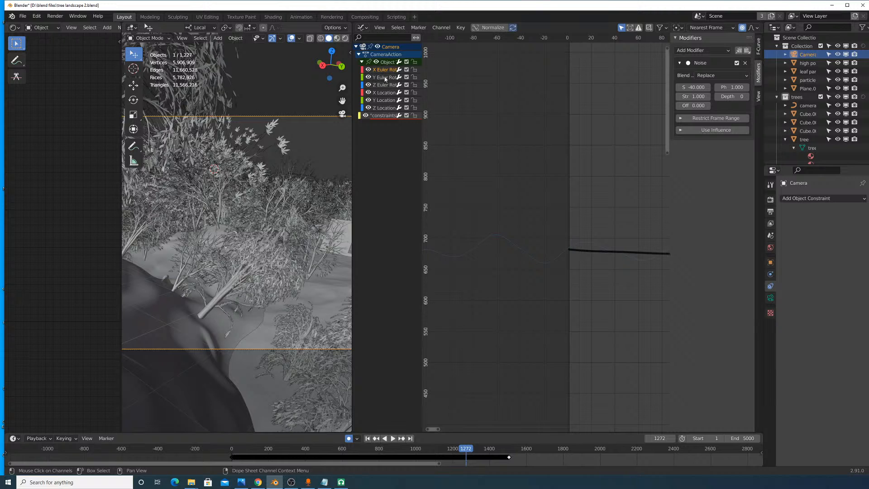
{"action": "left_click", "coordinate": [591, 248]}
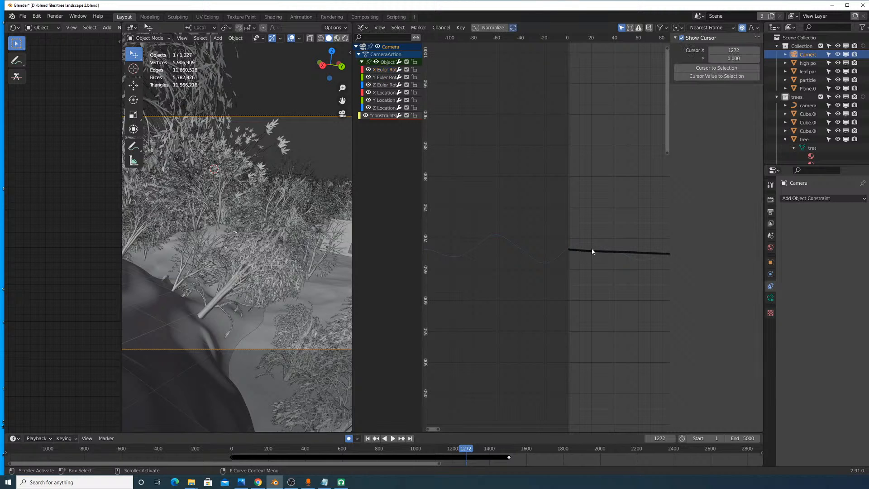
{"action": "left_click", "coordinate": [593, 249]}
{"action": "scroll", "coordinate": [600, 252], "scroll_direction": "up", "scroll_amount": 2}
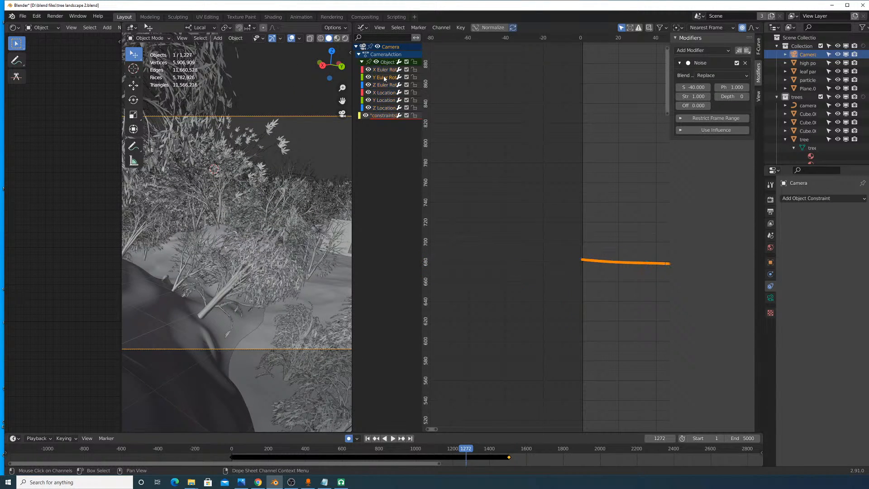
{"action": "key", "text": "a"}
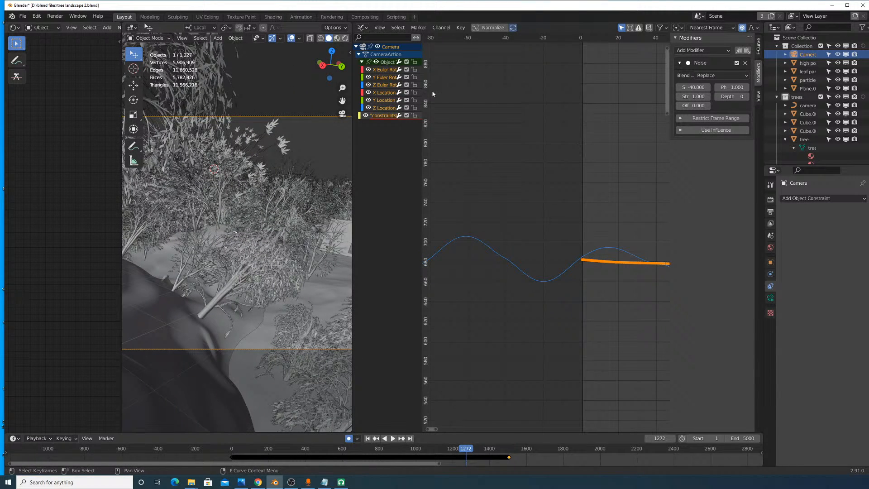
{"action": "key", "text": "alt+a"}
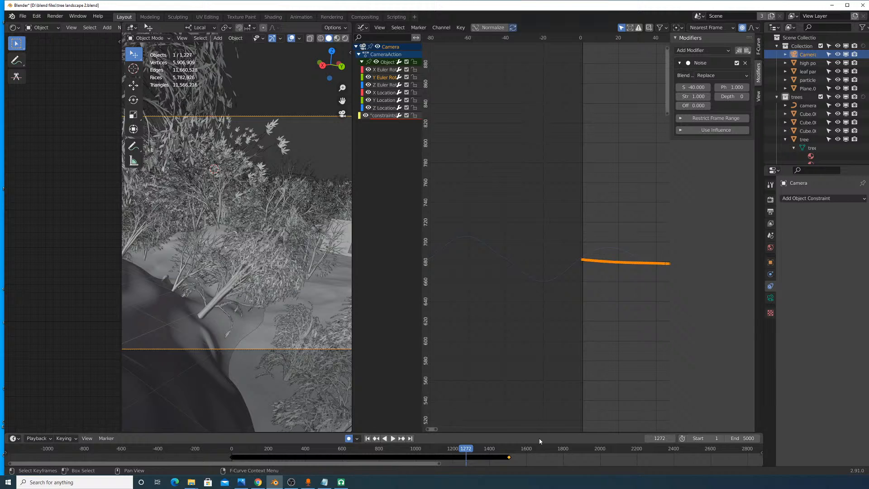
{"action": "left_click", "coordinate": [386, 93]}
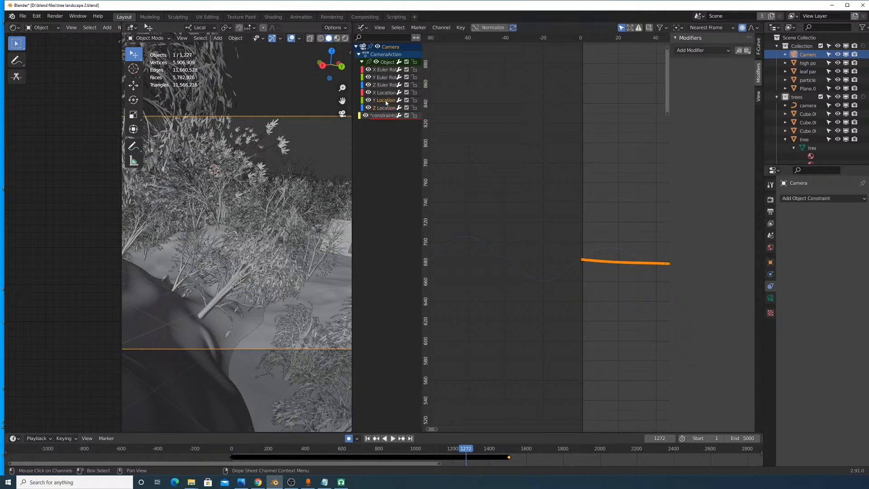
{"action": "left_click", "coordinate": [386, 85]}
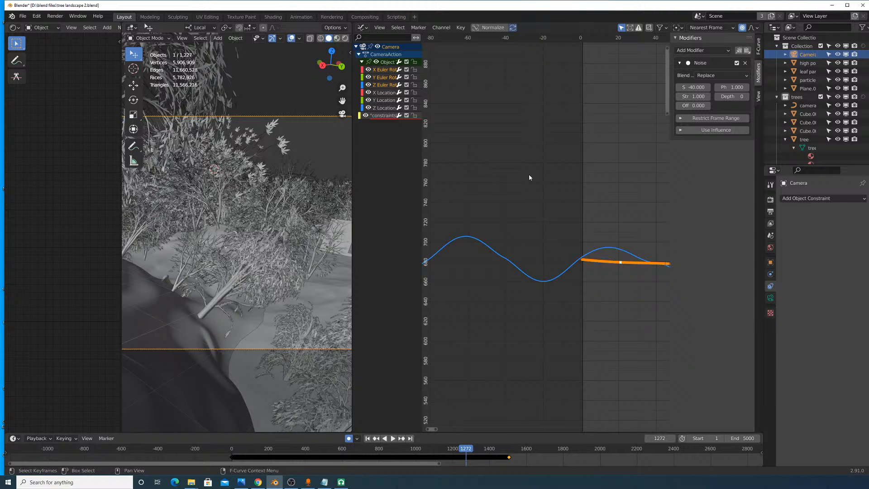
{"action": "scroll", "coordinate": [616, 252], "scroll_direction": "up", "scroll_amount": 13}
{"action": "middle_click_drag", "start_coordinate": [616, 263], "coordinate": [499, 227]}
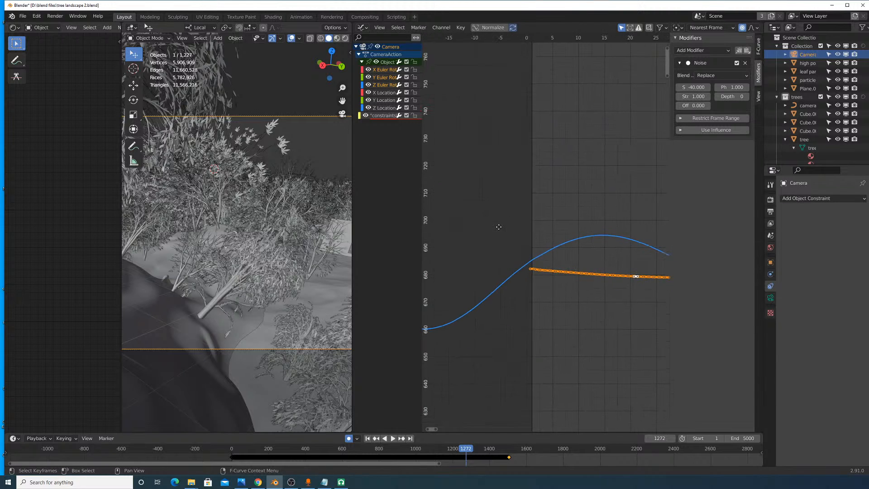
{"action": "scroll", "coordinate": [562, 263], "scroll_direction": "up", "scroll_amount": 1}
{"action": "scroll", "coordinate": [566, 258], "scroll_direction": "up", "scroll_amount": 4}
{"action": "scroll", "coordinate": [571, 257], "scroll_direction": "down", "scroll_amount": 6}
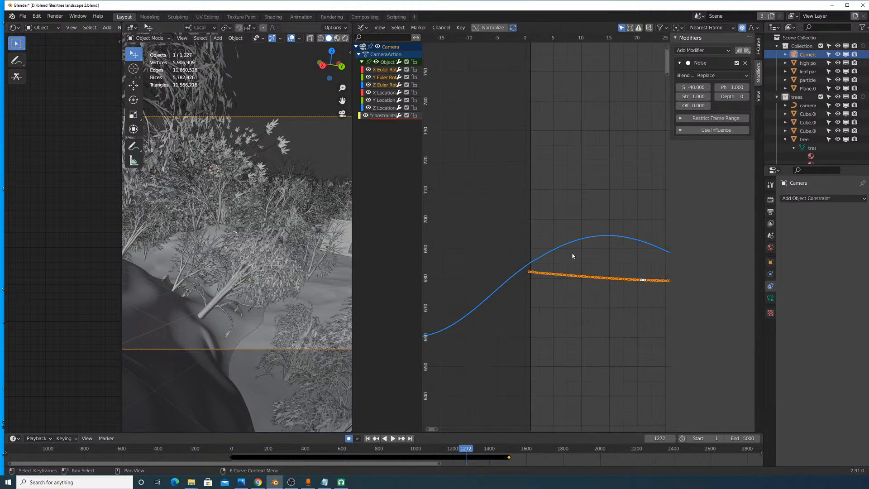
Step: Remove the Noise modifier from the camera's Z and X Euler Rotation curves
{"action": "left_click", "coordinate": [744, 63]}
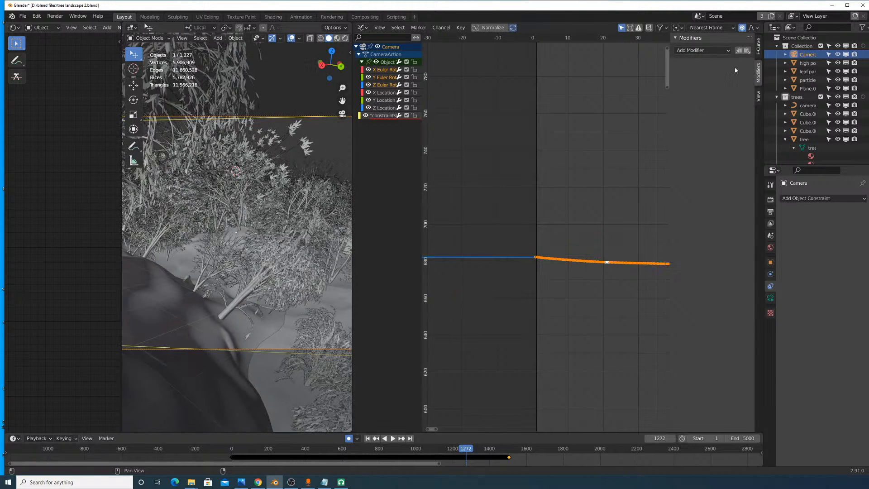
{"action": "left_click", "coordinate": [383, 70]}
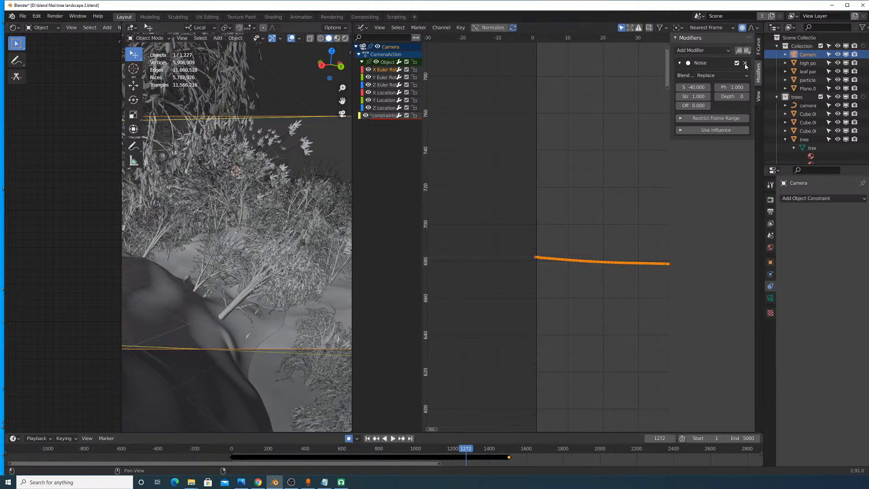
{"action": "left_click", "coordinate": [745, 63]}
{"action": "left_click", "coordinate": [382, 78]}
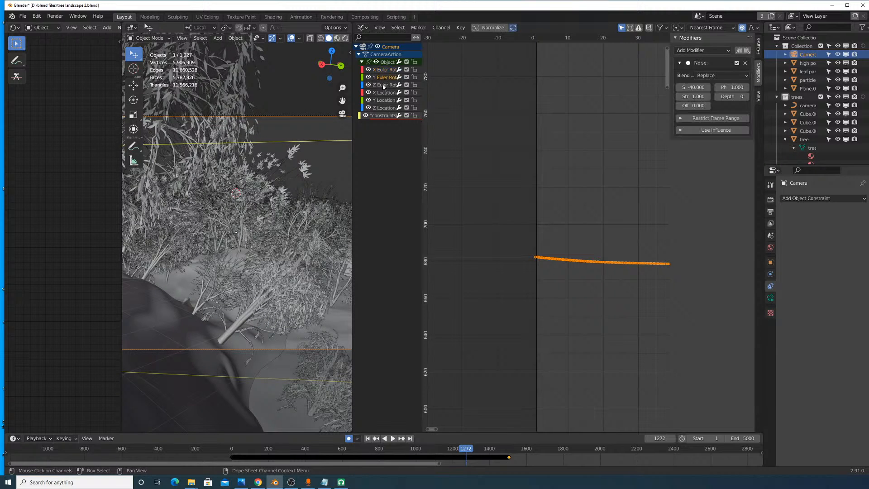
{"action": "left_click", "coordinate": [382, 85]}
{"action": "left_click", "coordinate": [382, 78], "text": "shift"}
{"action": "left_click", "coordinate": [383, 71], "text": "shift"}
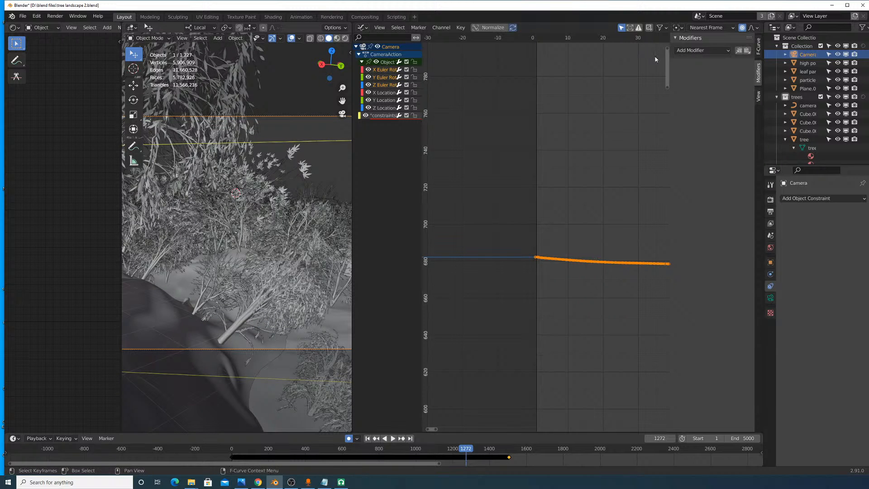
Step: Set the Noise modifier's scale to 0 on the camera's Y Euler Rotation curve
{"action": "left_click", "coordinate": [383, 77]}
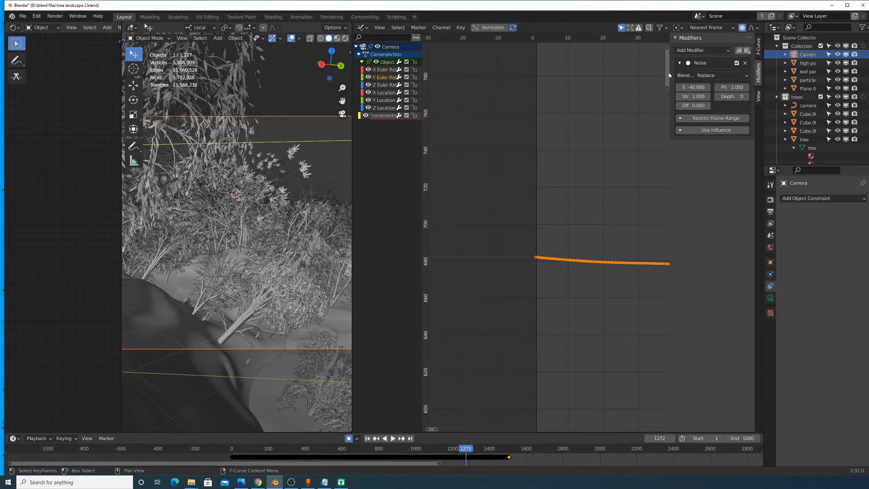
{"action": "left_click_drag", "start_coordinate": [694, 85], "coordinate": [695, 86]}
{"action": "scroll", "coordinate": [577, 308], "scroll_direction": "up", "scroll_amount": 10}
{"action": "scroll", "coordinate": [559, 312], "scroll_direction": "up", "scroll_amount": 20}
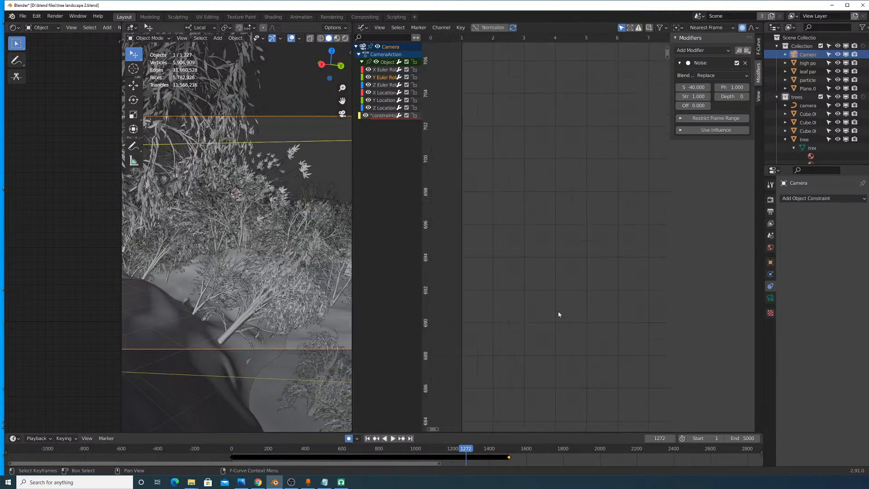
{"action": "middle_click_drag", "start_coordinate": [546, 358], "coordinate": [618, 199]}
{"action": "scroll", "coordinate": [617, 198], "scroll_direction": "up", "scroll_amount": 7}
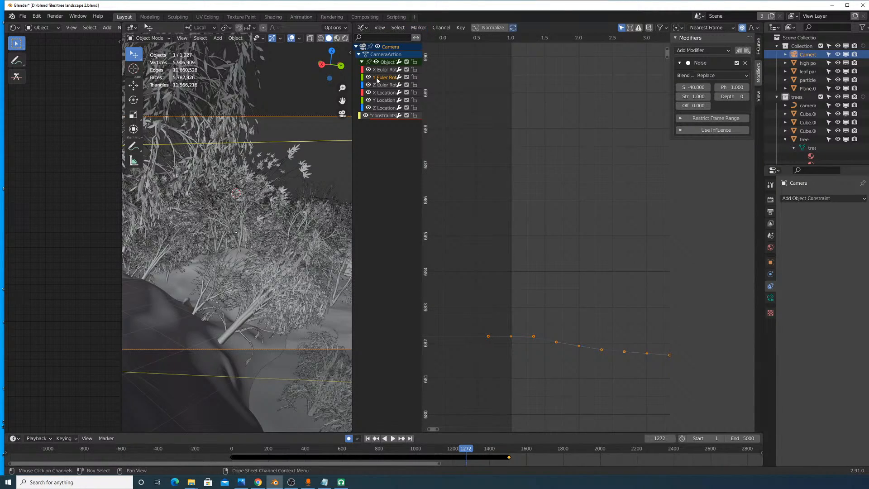
{"action": "mouse_move", "coordinate": [697, 87]}
{"action": "left_mouse_down"}
{"action": "mouse_move", "coordinate": [712, 88]}
{"action": "mouse_move", "coordinate": [697, 87]}
{"action": "mouse_move", "coordinate": [708, 96]}
{"action": "mouse_move", "coordinate": [694, 96]}
{"action": "left_mouse_up"}
{"action": "type", "text": "0"}
{"action": "key", "text": "Return"}
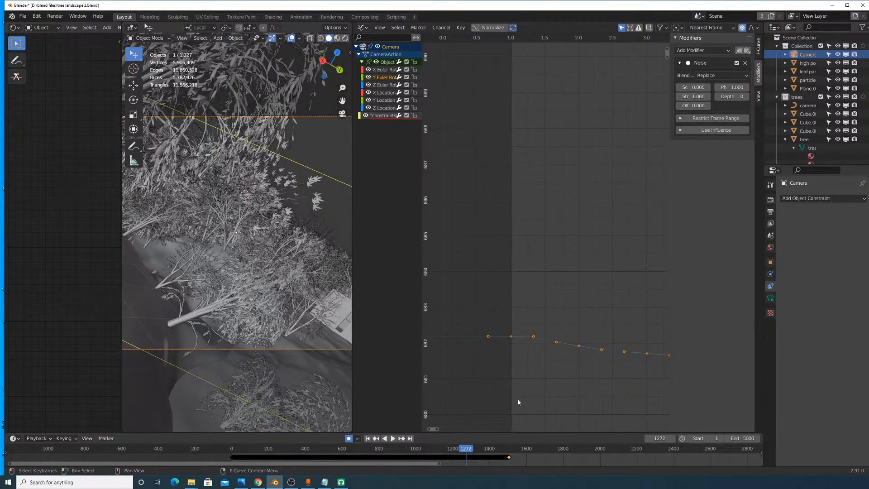
Step: Set the Y Euler Rotation Noise to Add blending with strength 33.6, checking the camera view between frames 528 and 852
{"action": "left_click_drag", "start_coordinate": [474, 450], "coordinate": [329, 459]}
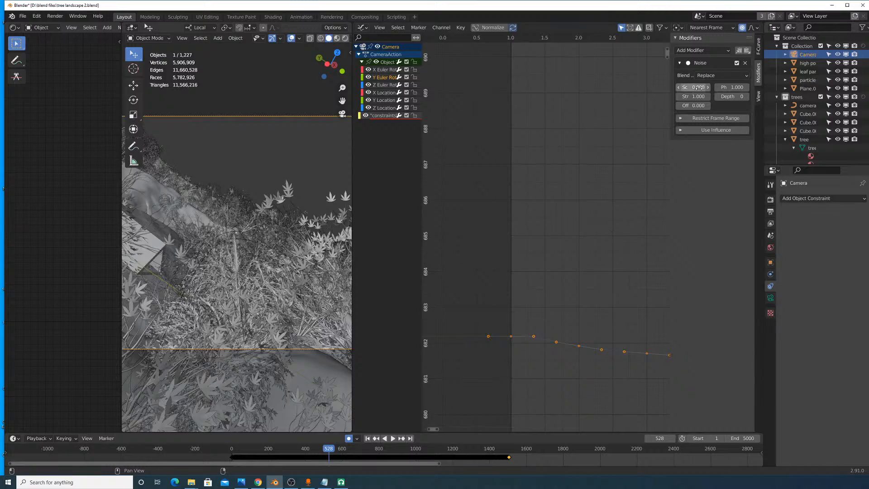
{"action": "left_click", "coordinate": [722, 75]}
{"action": "left_click", "coordinate": [707, 104]}
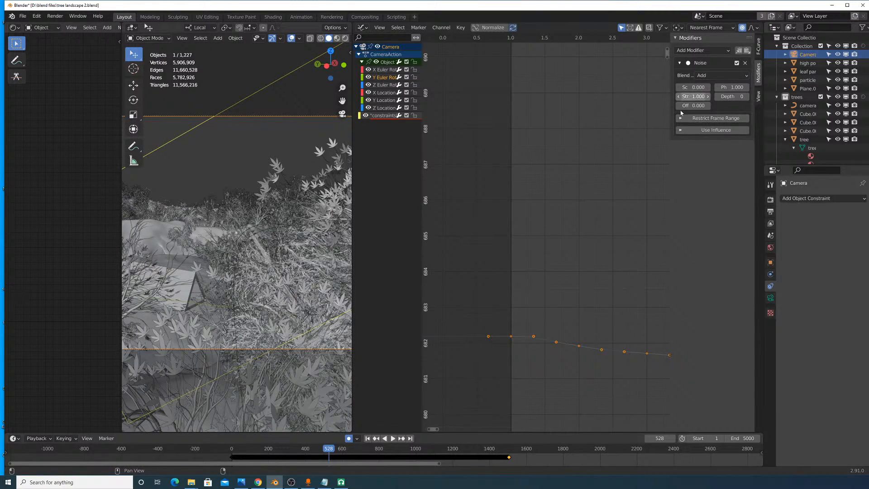
{"action": "left_click_drag", "start_coordinate": [338, 452], "coordinate": [362, 454]}
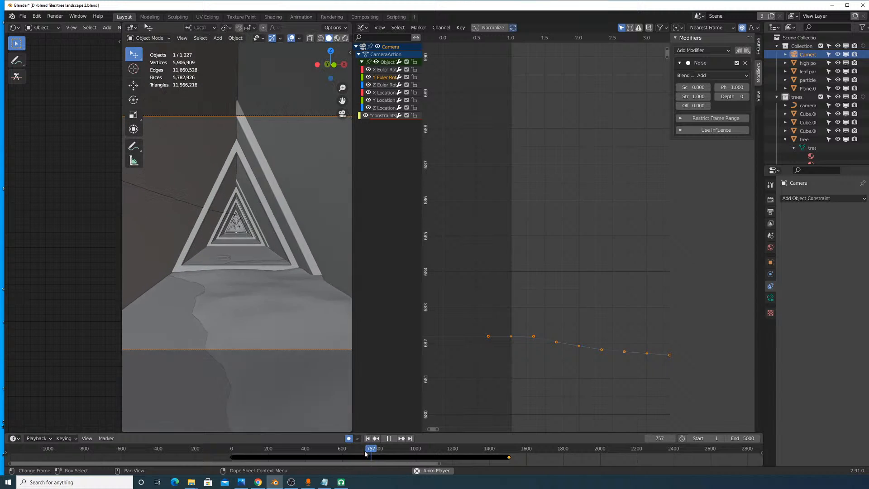
{"action": "left_click_drag", "start_coordinate": [693, 97], "coordinate": [778, 96]}
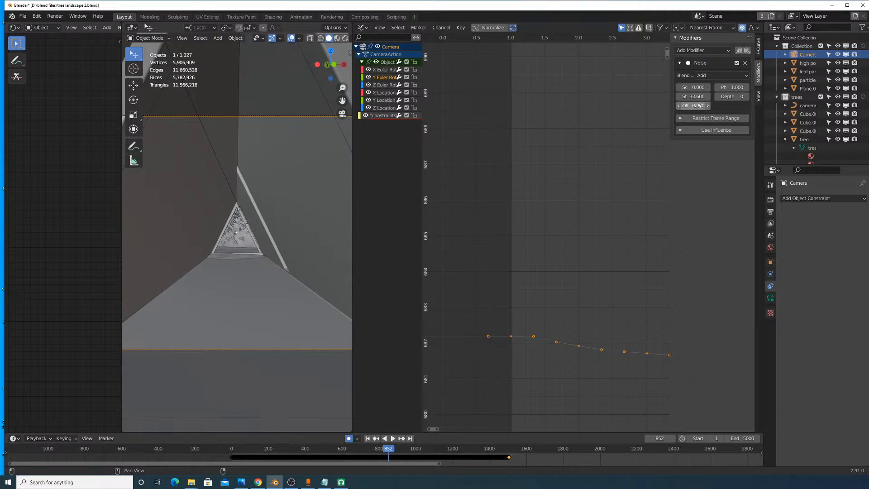
Step: Enable Use Influence and Restrict Frame Range on the Y Euler Rotation Noise modifier and switch its blending to Replace
{"action": "left_click", "coordinate": [680, 131]}
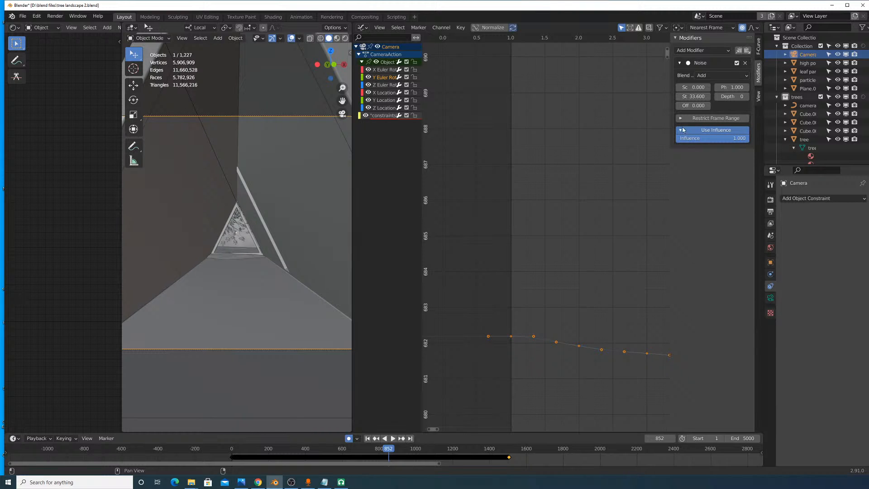
{"action": "left_click", "coordinate": [680, 119]}
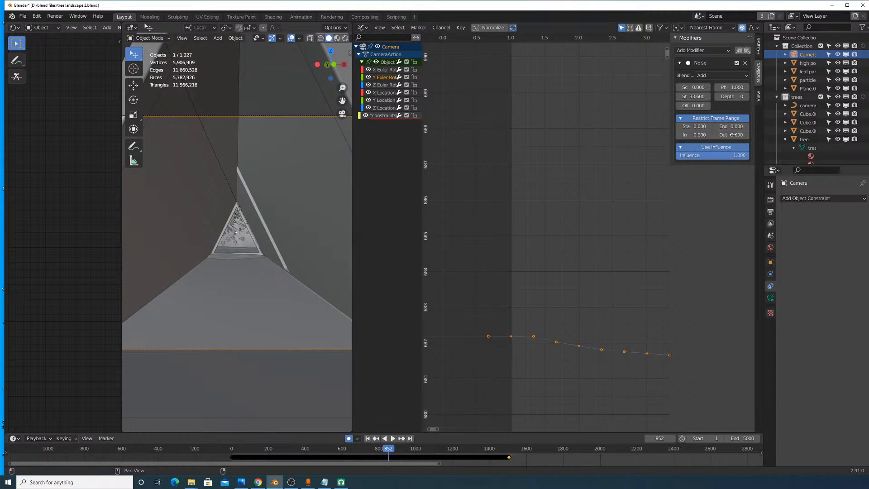
{"action": "left_click", "coordinate": [716, 76]}
{"action": "left_click", "coordinate": [715, 86]}
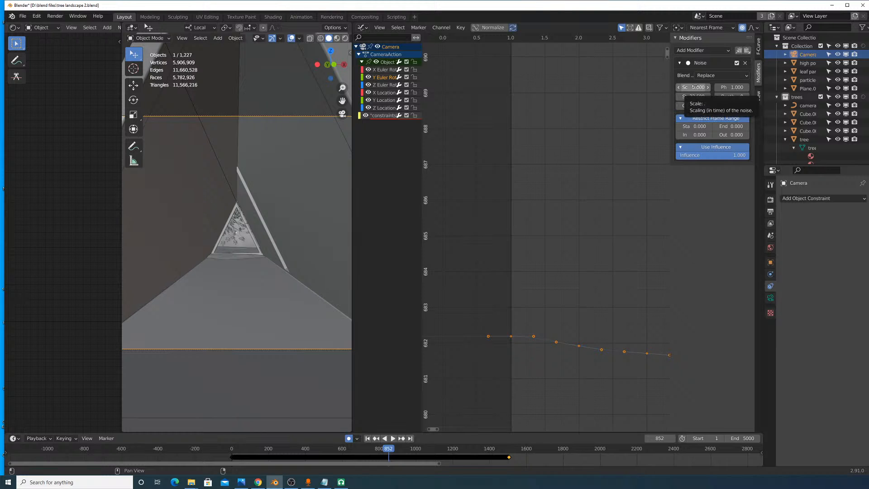
Step: Play the animation with the Y Euler Rotation Noise scale at 0.9 and remove that Noise modifier
{"action": "left_click_drag", "start_coordinate": [695, 86], "coordinate": [697, 87]}
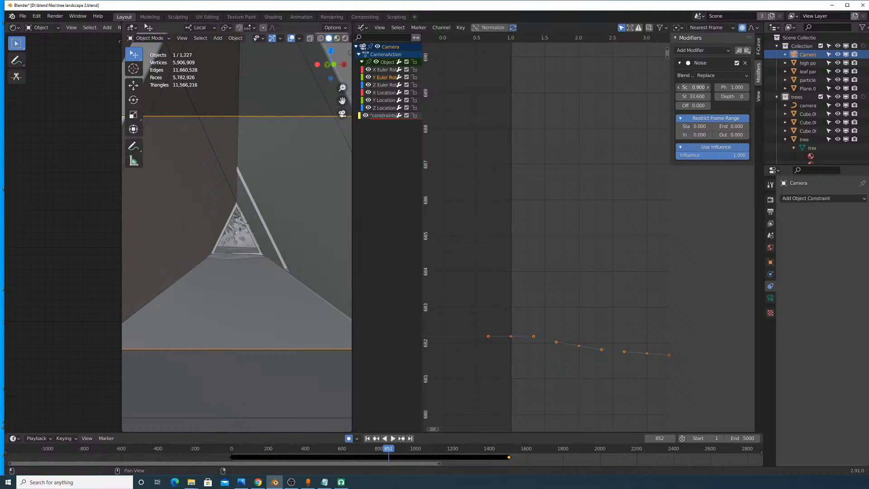
{"action": "key", "text": "space"}
{"action": "left_click", "coordinate": [744, 63]}
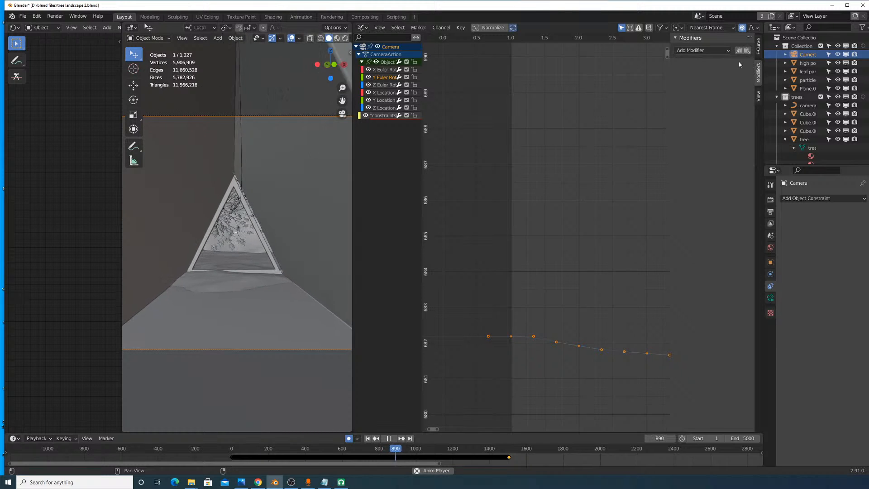
{"action": "left_click", "coordinate": [701, 51]}
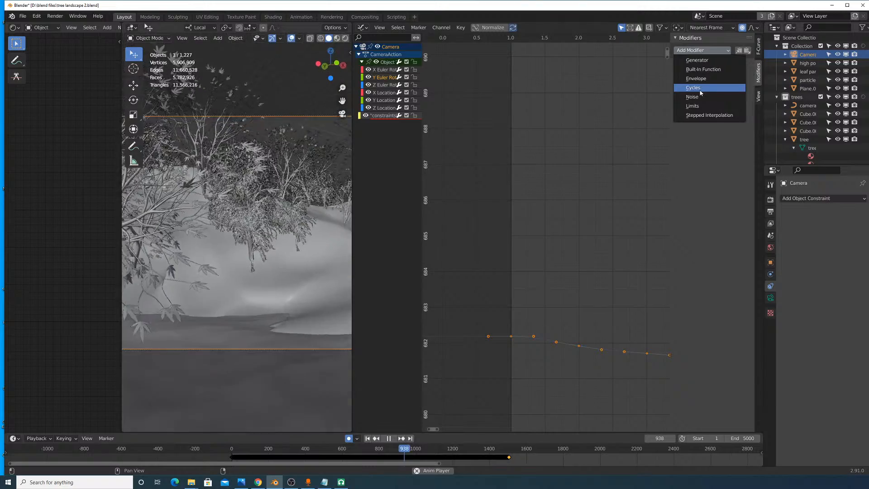
{"action": "left_click", "coordinate": [700, 88]}
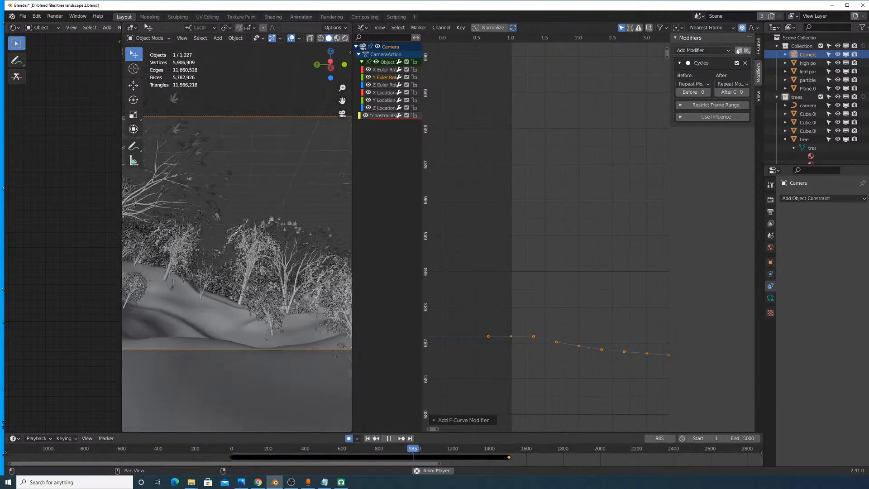
{"action": "left_click", "coordinate": [744, 63]}
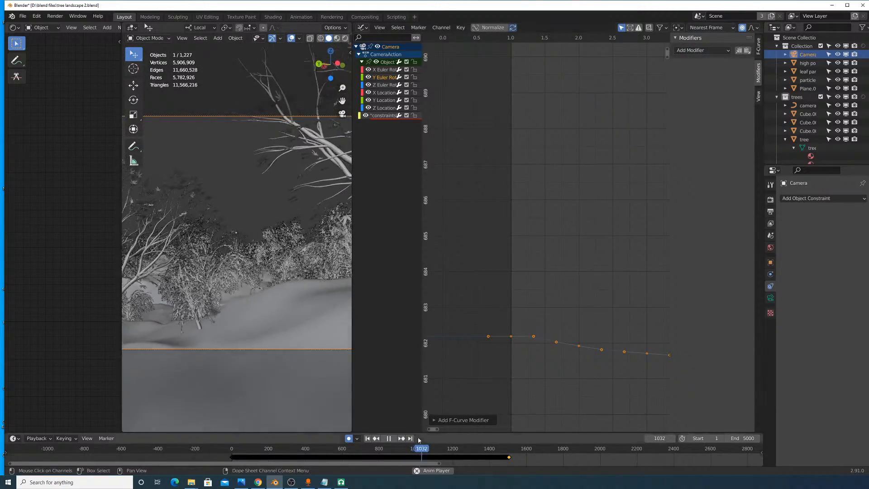
Step: Stop playback at the start of the camera animation and insert keyframes on all channels at frame 1
{"action": "left_click_drag", "start_coordinate": [419, 445], "coordinate": [232, 454]}
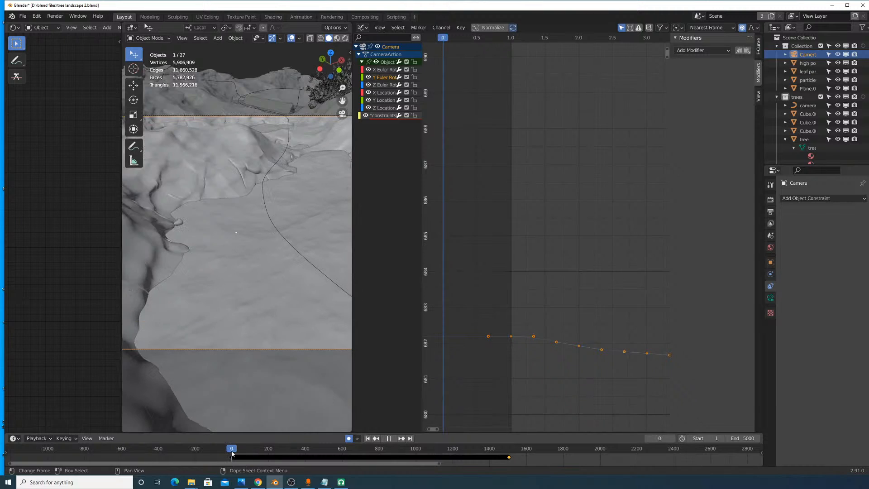
{"action": "key", "text": "space"}
{"action": "scroll", "coordinate": [536, 245], "scroll_direction": "down", "scroll_amount": 2}
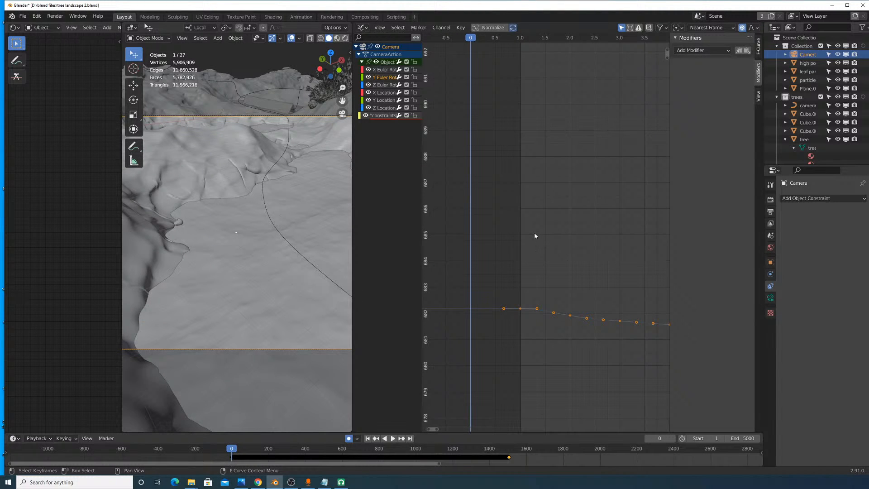
{"action": "key", "text": "i"}
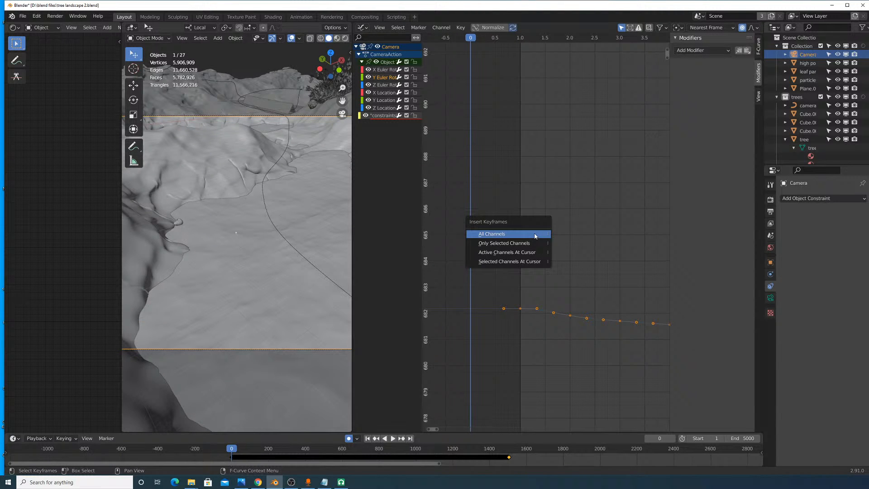
{"action": "left_click", "coordinate": [535, 234]}
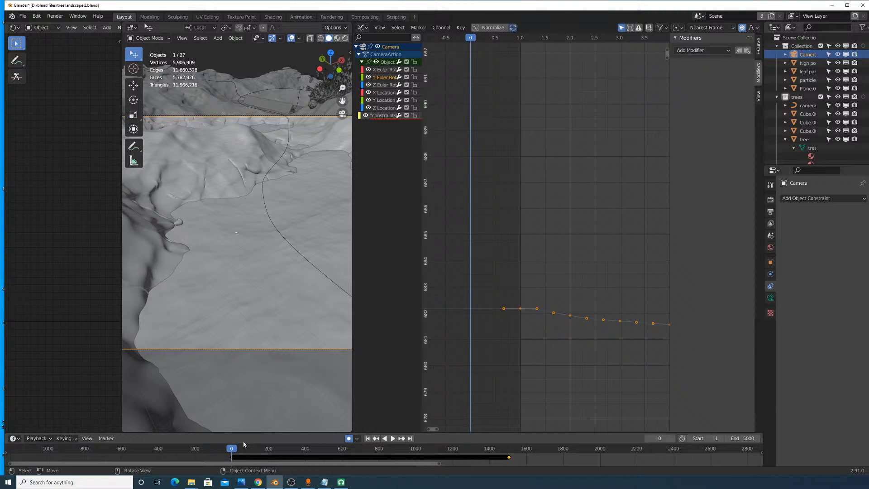
{"action": "key", "text": "Right"}
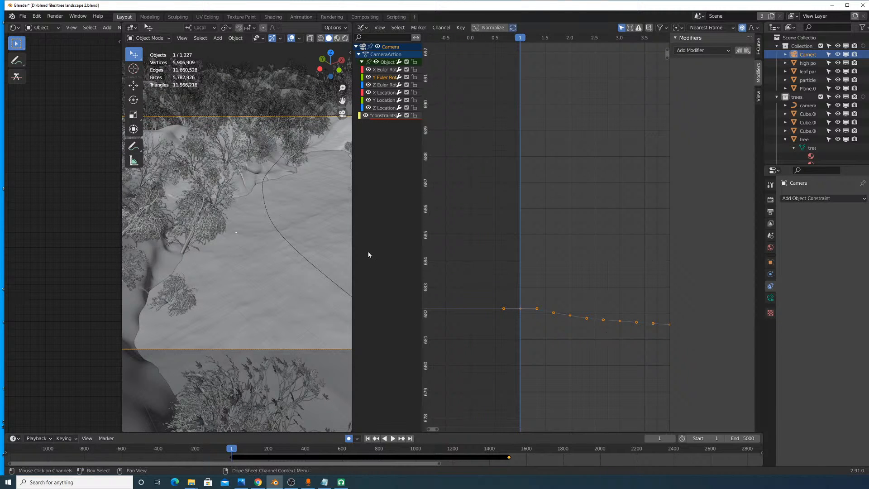
{"action": "key", "text": "i"}
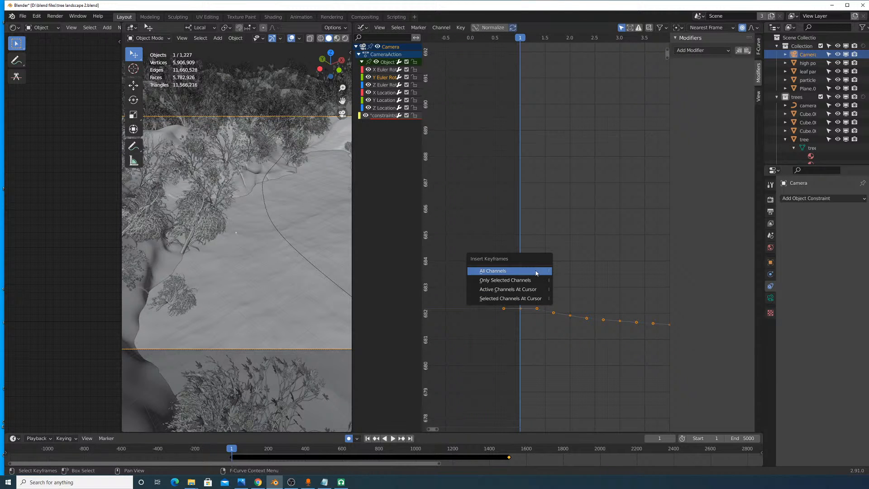
{"action": "left_click", "coordinate": [536, 272]}
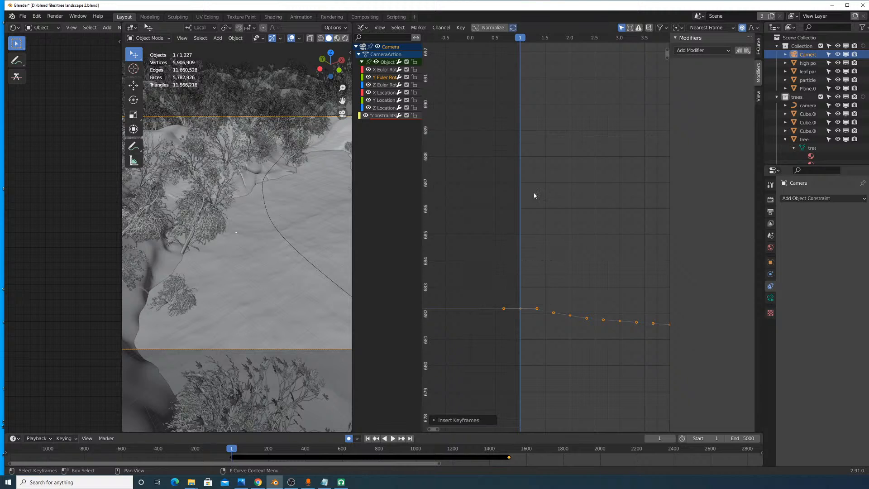
Step: Add a Noise modifier with Replace blending to the camera's Y Euler Rotation curve
{"action": "left_click", "coordinate": [701, 50]}
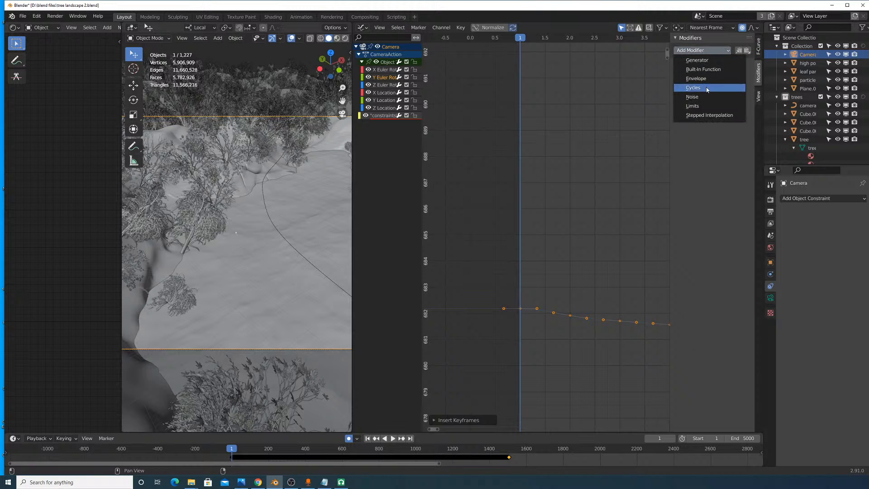
{"action": "left_click", "coordinate": [696, 99]}
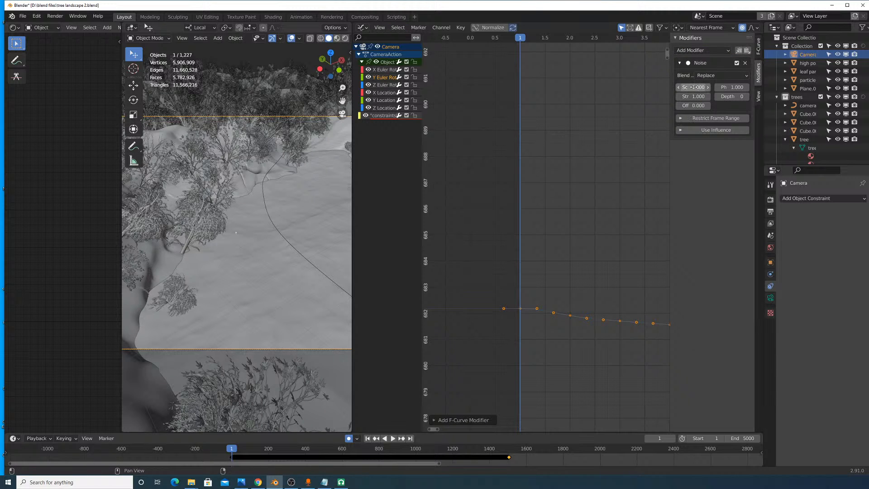
{"action": "left_click", "coordinate": [718, 76]}
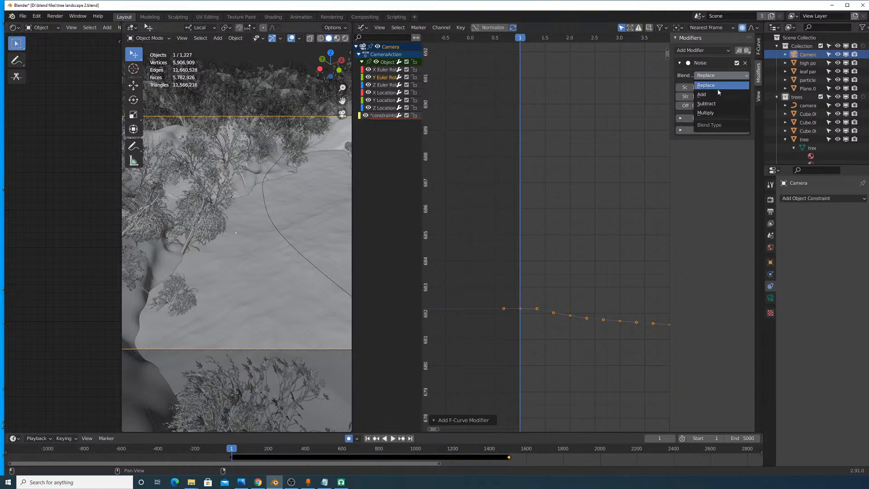
{"action": "left_click", "coordinate": [717, 88]}
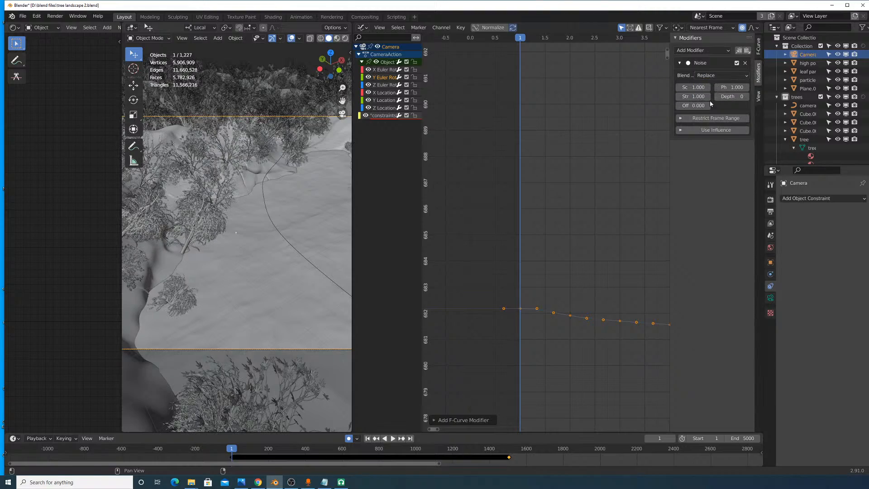
Step: Preview the camera animation, return to frame 1 and remove the Y Euler Rotation Noise modifier
{"action": "key", "text": "space"}
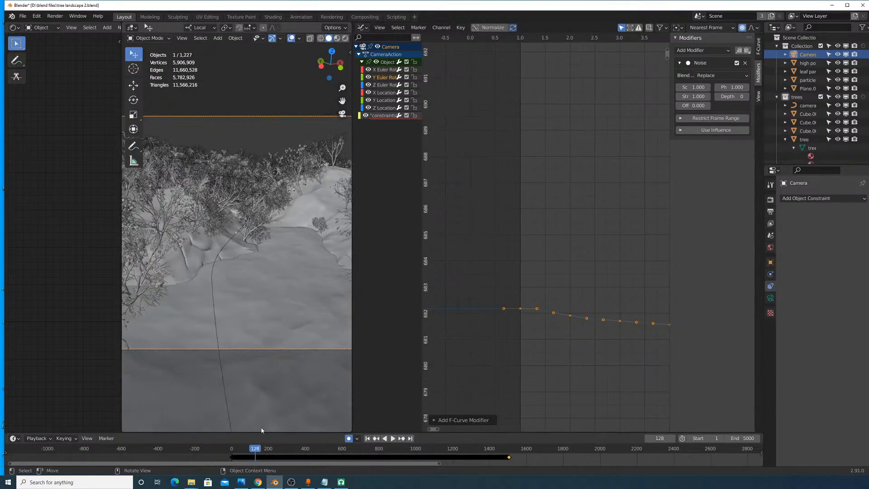
{"action": "left_click", "coordinate": [233, 456]}
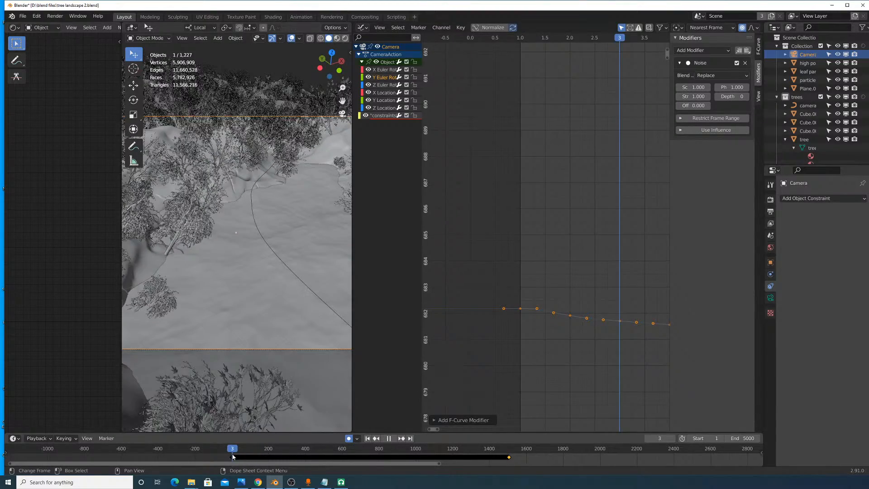
{"action": "left_click_drag", "start_coordinate": [233, 456], "coordinate": [232, 456]}
{"action": "key", "text": "space"}
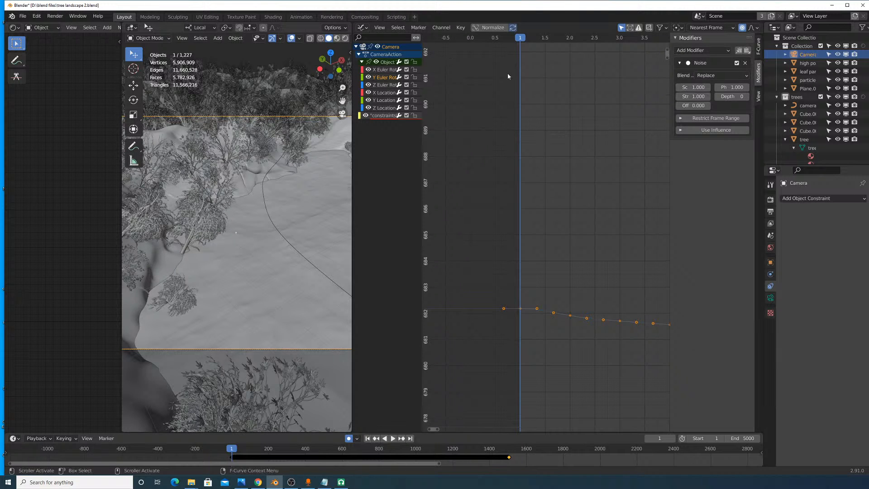
{"action": "left_click", "coordinate": [744, 63]}
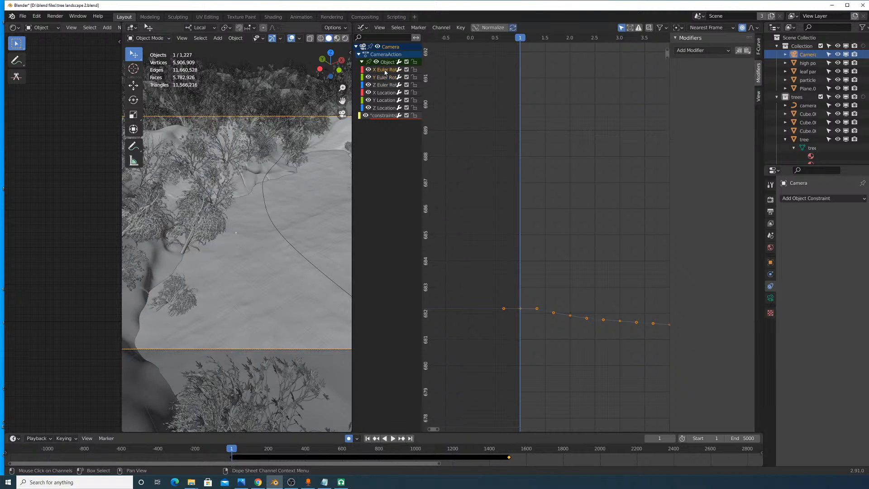
Step: Add a Noise modifier to each of the camera's X, Y and Z Euler Rotation curves
{"action": "left_click", "coordinate": [692, 50]}
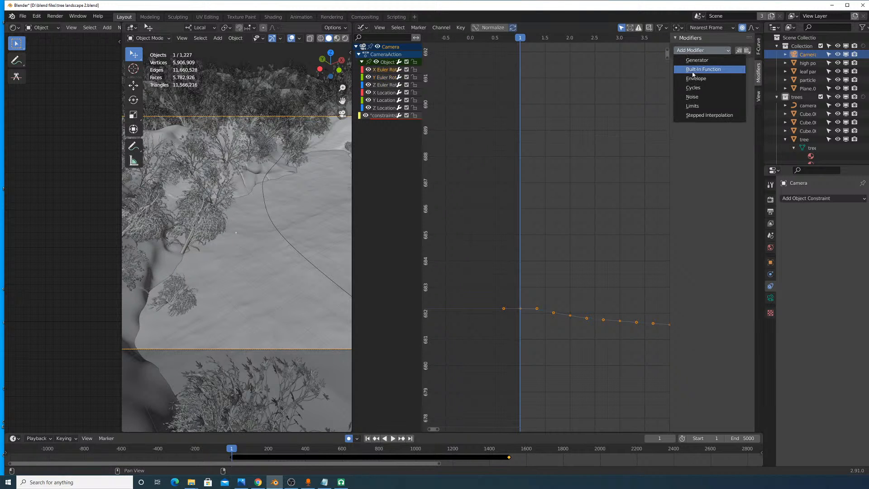
{"action": "left_click", "coordinate": [692, 96]}
{"action": "left_click", "coordinate": [378, 85]}
{"action": "left_click", "coordinate": [692, 50]}
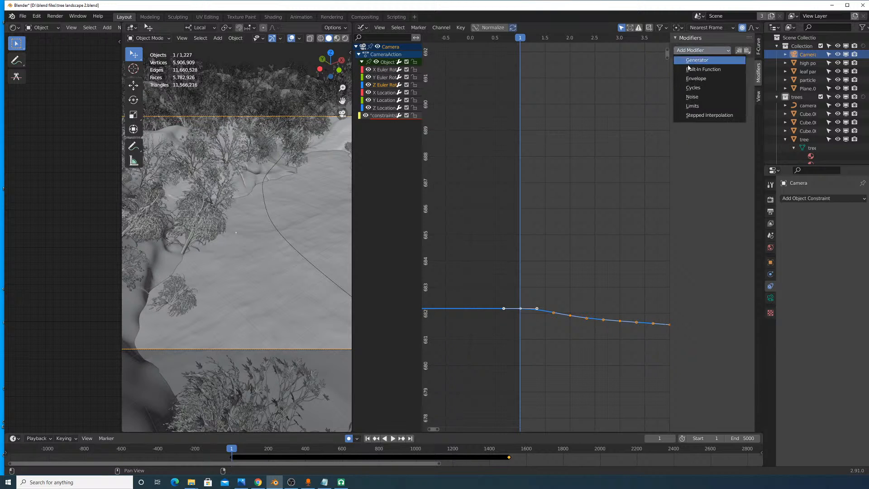
{"action": "left_click", "coordinate": [699, 98]}
{"action": "scroll", "coordinate": [598, 191], "scroll_direction": "down", "scroll_amount": 1}
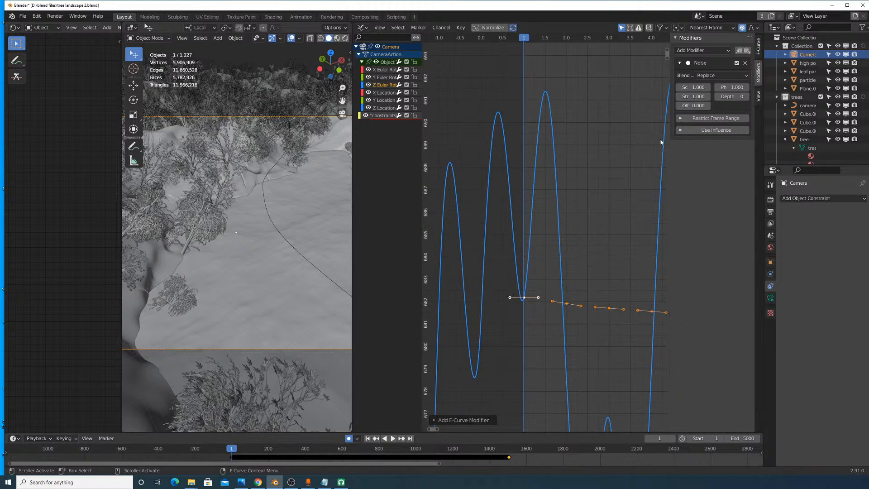
Step: Set the Noise modifier's strength to 0.1 on the camera's Z Euler Rotation curve
{"action": "left_click", "coordinate": [380, 70]}
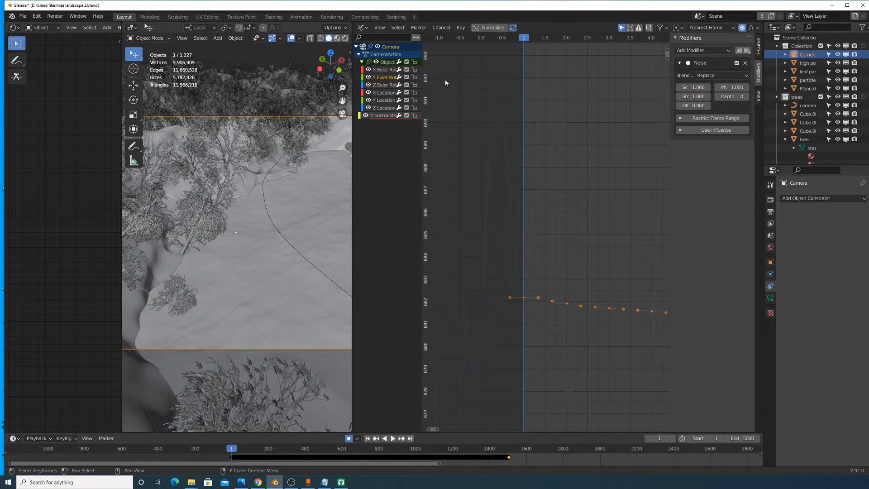
{"action": "left_click", "coordinate": [382, 85]}
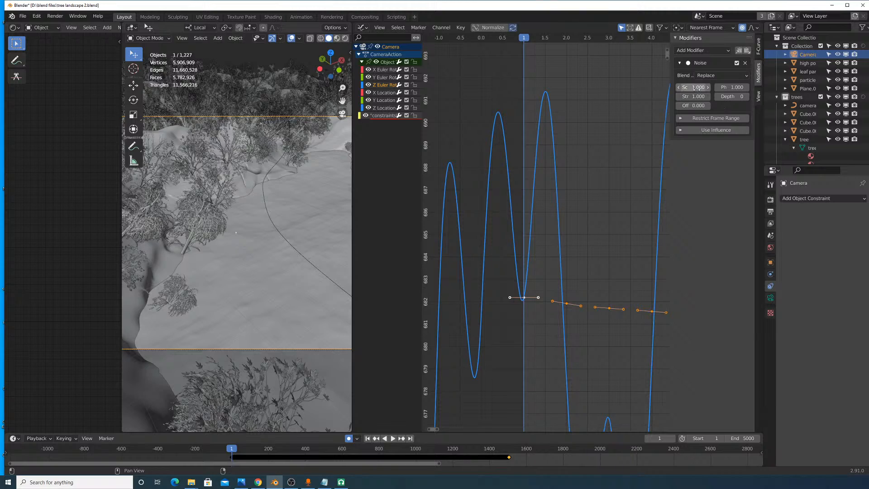
{"action": "left_click_drag", "start_coordinate": [694, 87], "coordinate": [674, 96]}
{"action": "right_click", "coordinate": [715, 87]}
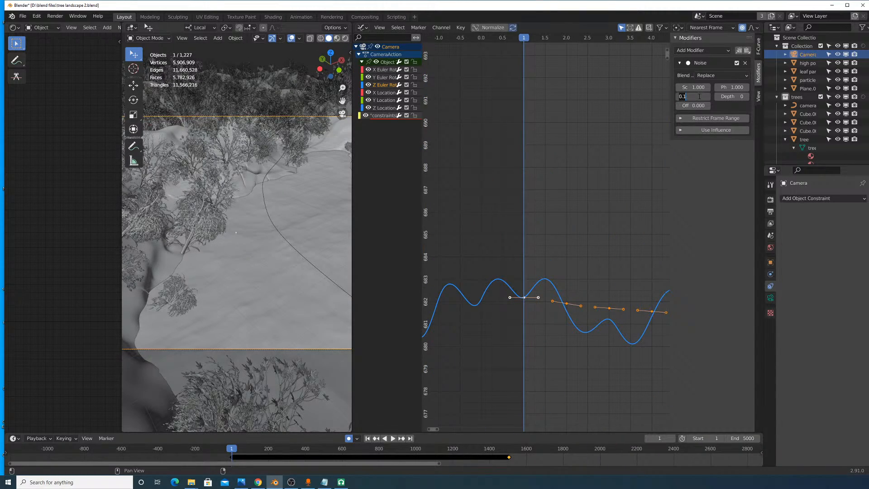
Step: Set the Noise strength to 0.1 on the camera's Y and X Euler Rotation curves
{"action": "left_click", "coordinate": [385, 77]}
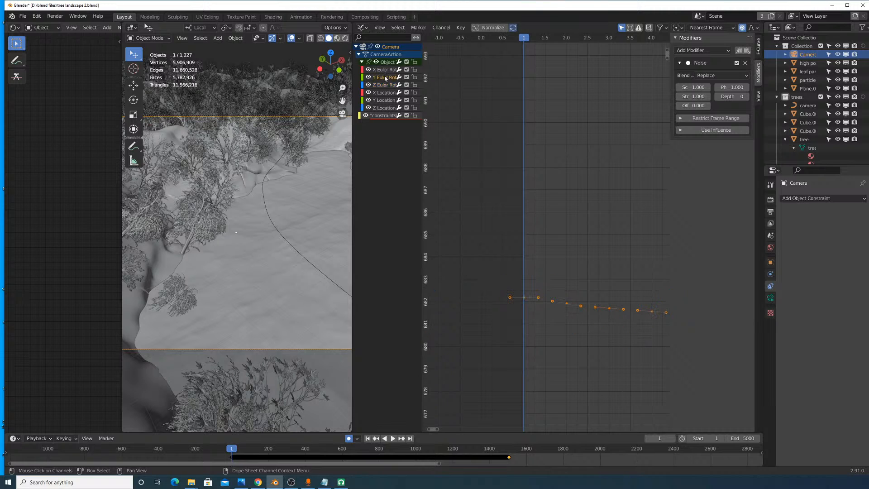
{"action": "double_click", "coordinate": [704, 97]}
{"action": "type", "text": "1.0"}
{"action": "key", "text": "BackSpace"}
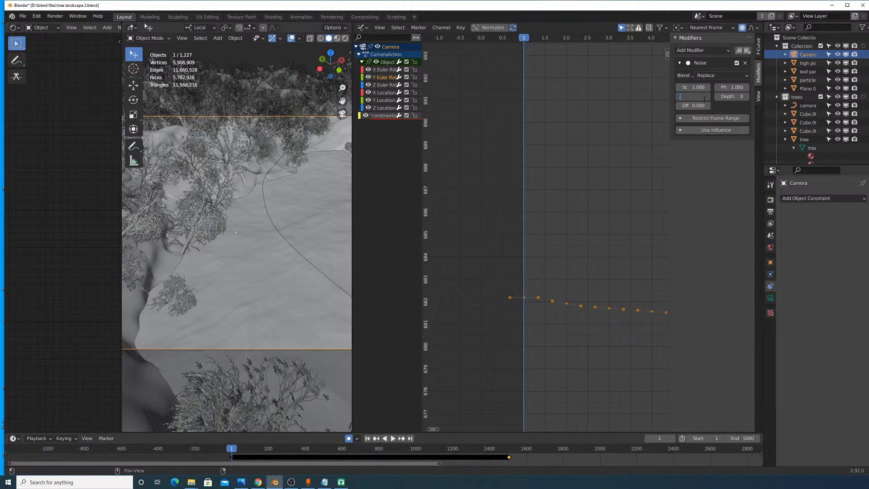
{"action": "type", "text": ".1"}
{"action": "key", "text": "Return"}
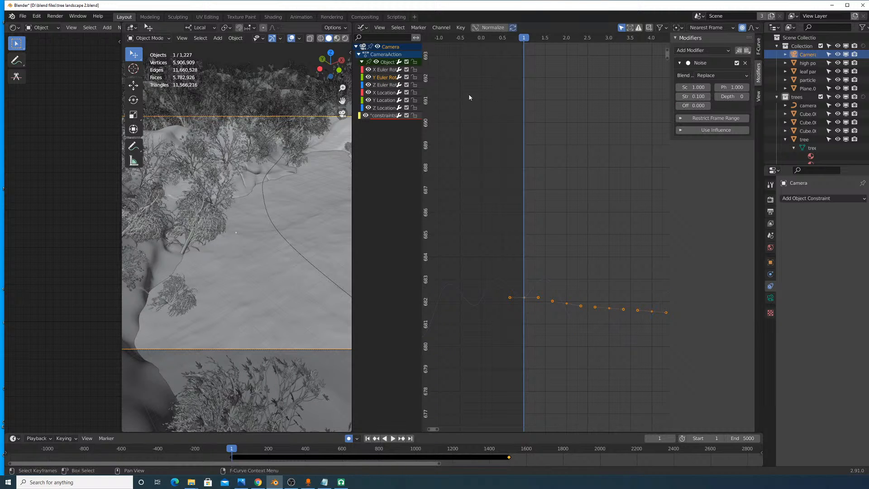
{"action": "double_click", "coordinate": [691, 96]}
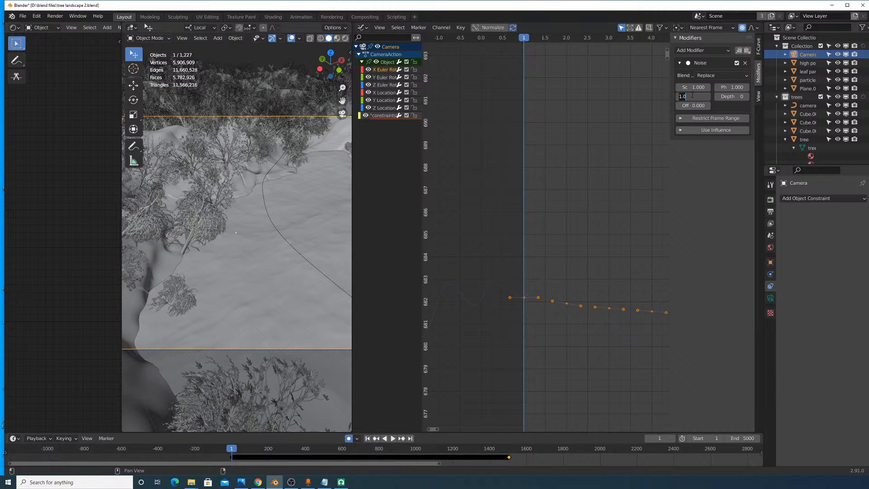
{"action": "key", "text": "Escape"}
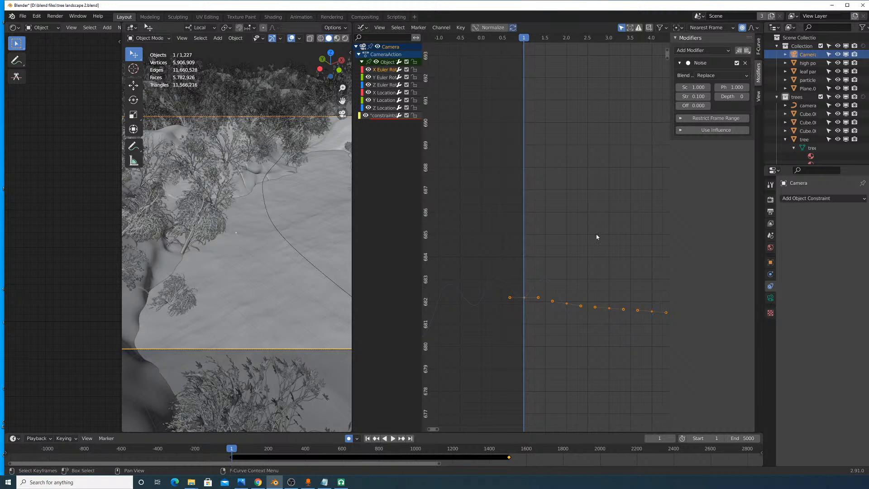
Step: Insert keyframes for the camera's animation channels at frame 1 in the Graph Editor
{"action": "key", "text": "i"}
{"action": "left_click", "coordinate": [536, 239]}
{"action": "key", "text": "i"}
{"action": "left_click", "coordinate": [538, 240]}
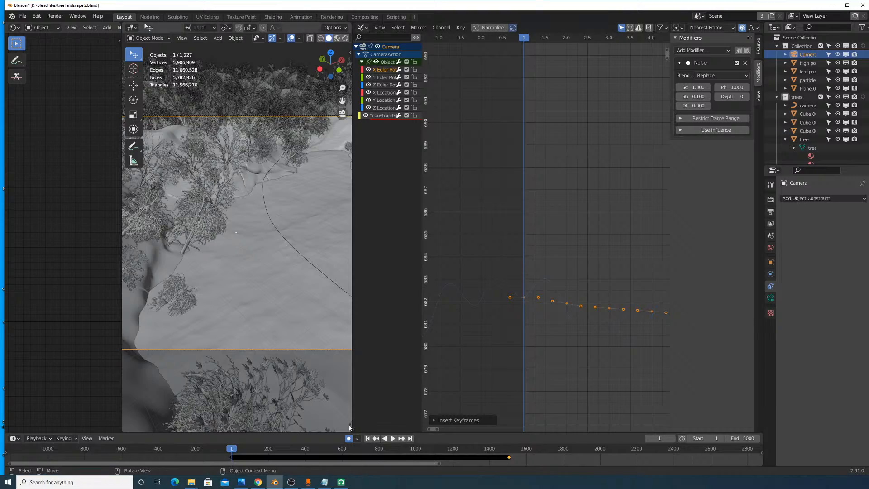
Step: Play the animation from frame 1 and examine the noise shake across the whole camera frame
{"action": "left_click", "coordinate": [393, 438]}
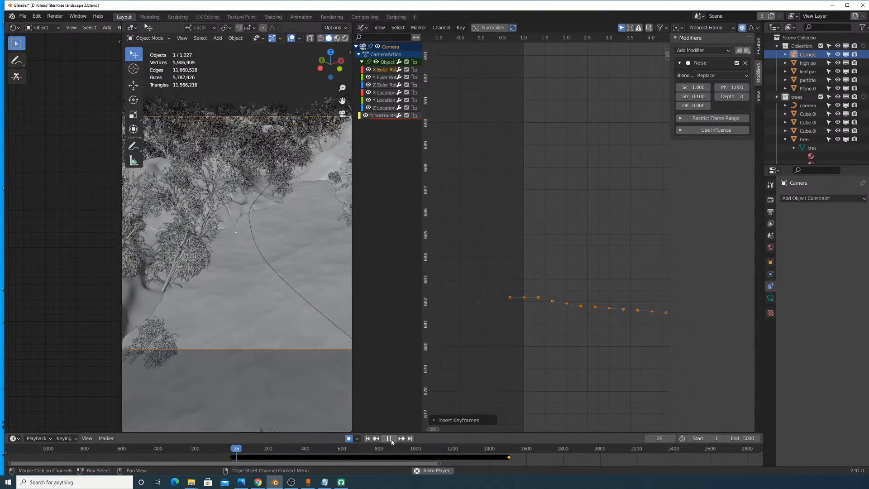
{"action": "scroll", "coordinate": [292, 292], "scroll_direction": "down", "scroll_amount": 4}
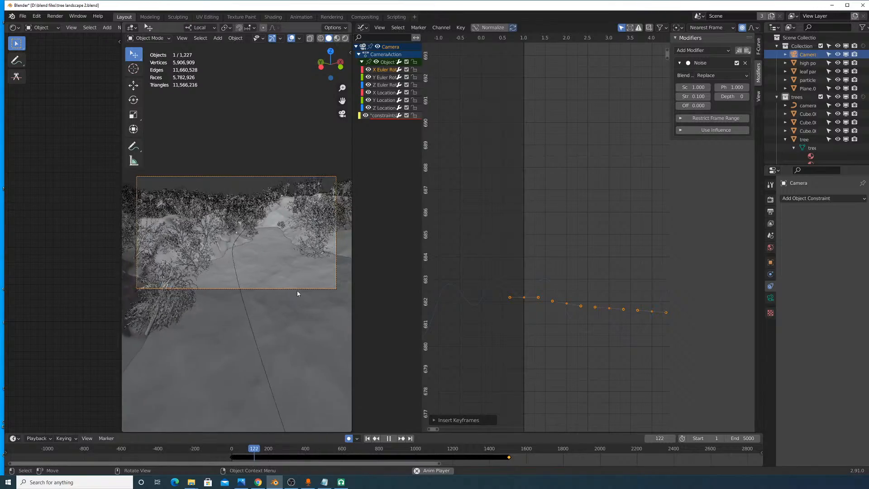
{"action": "scroll", "coordinate": [297, 292], "scroll_direction": "up", "scroll_amount": 3}
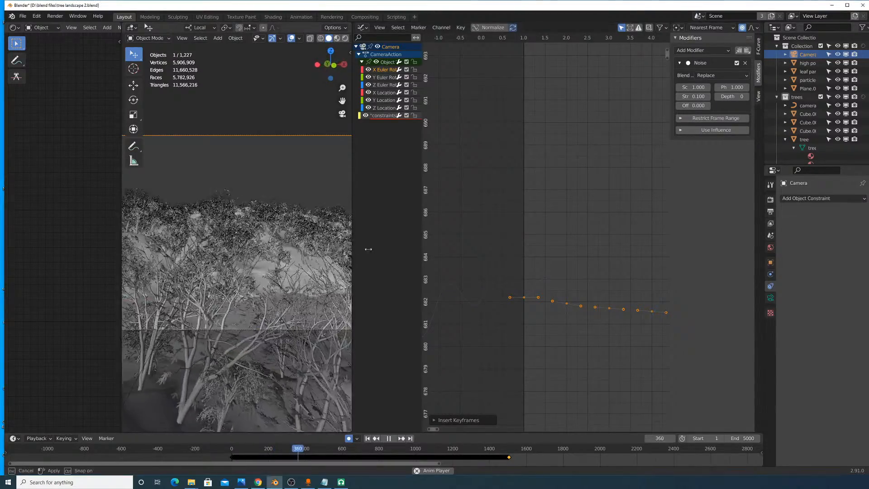
Step: Enlarge the 3D viewport to fit the whole camera frame, watch the shake during playback, and stop the animation
{"action": "left_click_drag", "start_coordinate": [352, 248], "coordinate": [517, 244]}
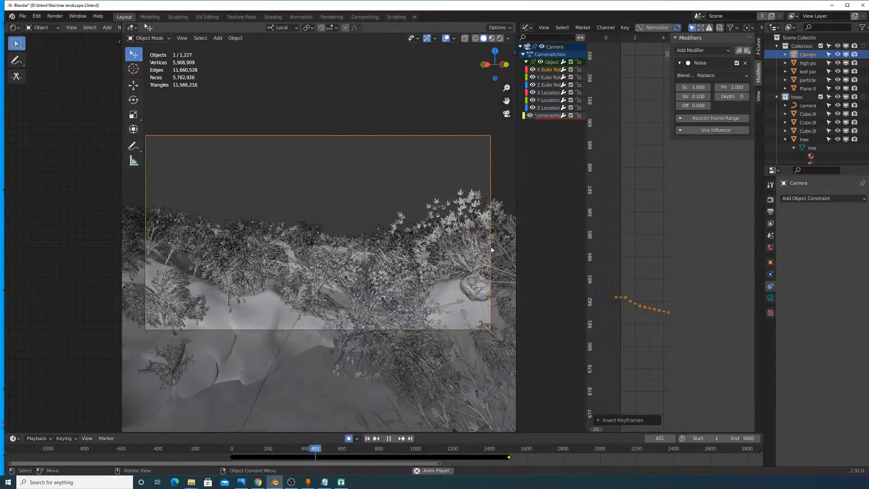
{"action": "scroll", "coordinate": [626, 281], "scroll_direction": "up", "scroll_amount": 2}
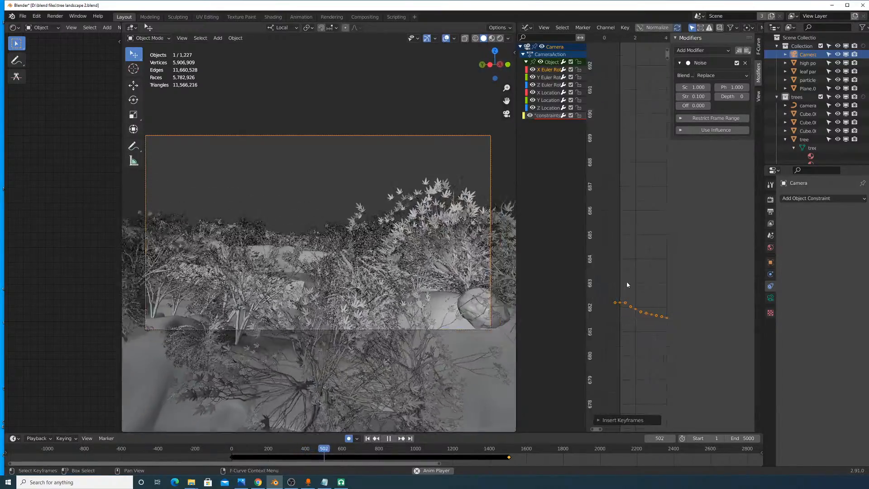
{"action": "key", "text": "space"}
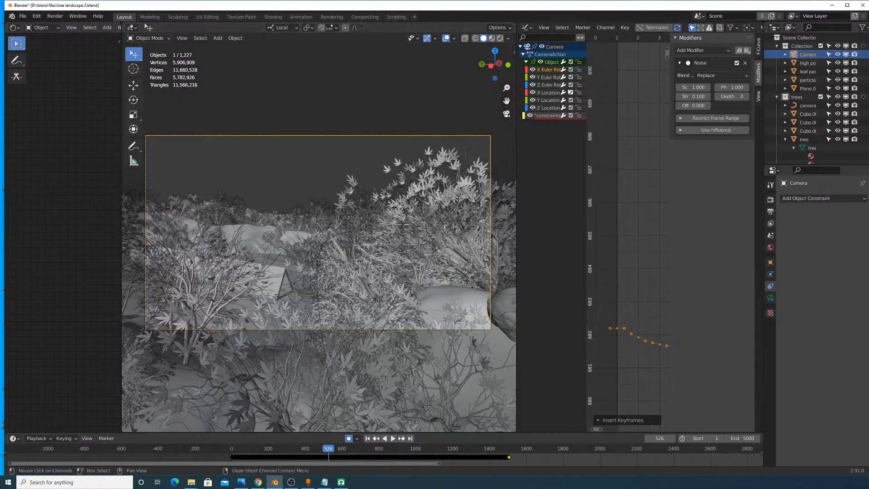
Step: Remove the Noise modifiers from the camera's X, Y and Z Euler Rotation curves
{"action": "left_click", "coordinate": [546, 84]}
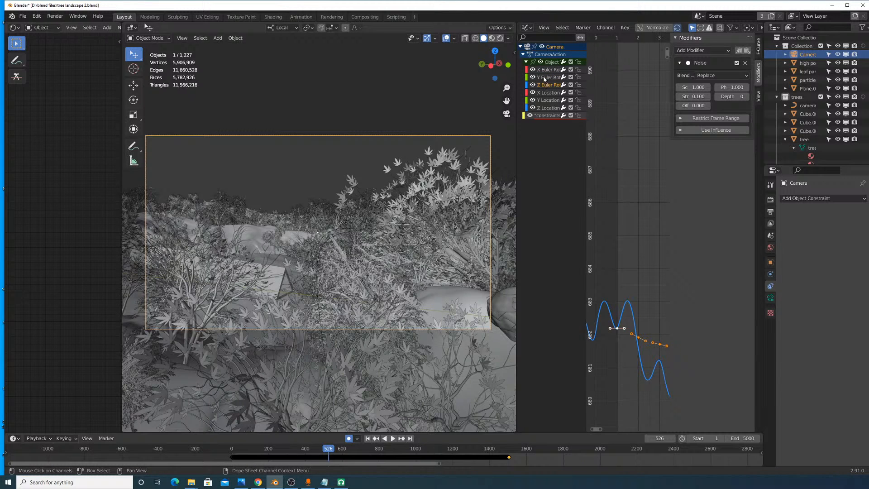
{"action": "left_click", "coordinate": [543, 77]}
{"action": "left_click", "coordinate": [544, 70]}
{"action": "left_click", "coordinate": [545, 77]}
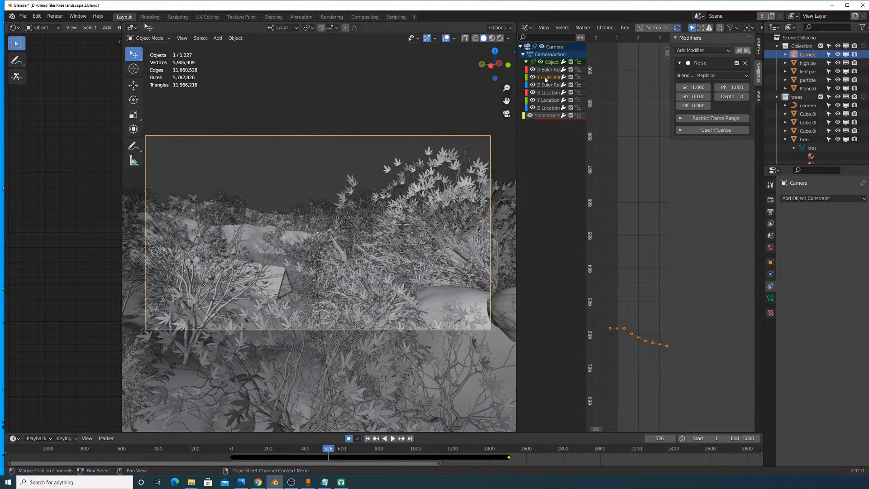
{"action": "left_click", "coordinate": [545, 78]}
{"action": "left_click", "coordinate": [547, 71]}
{"action": "left_click", "coordinate": [545, 77]}
{"action": "left_click", "coordinate": [548, 70]}
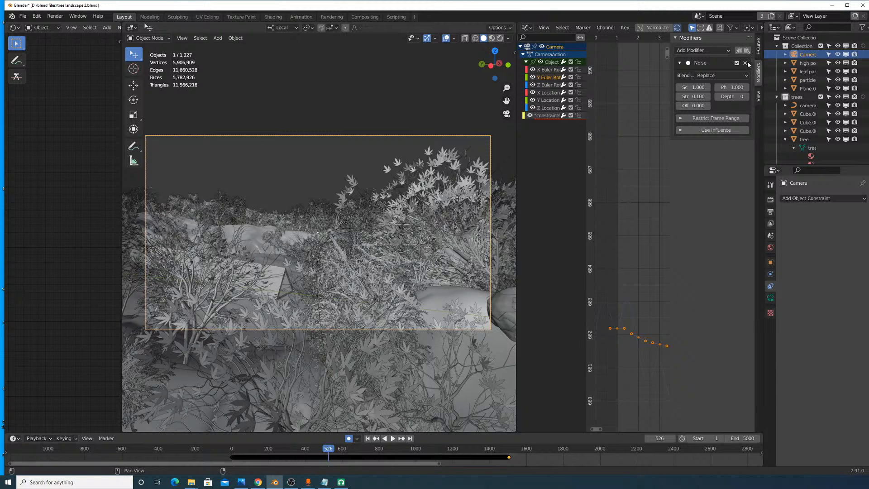
{"action": "left_click", "coordinate": [546, 77]}
{"action": "left_click", "coordinate": [554, 69]}
{"action": "left_click", "coordinate": [744, 63]}
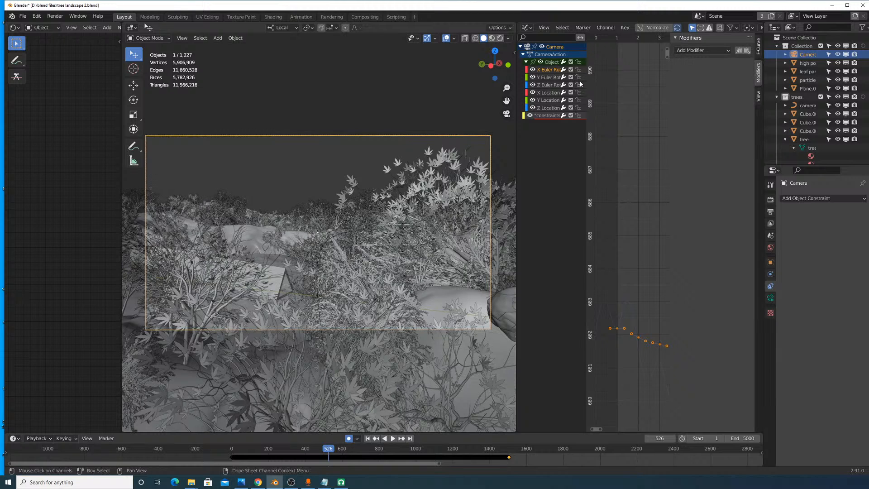
{"action": "left_click", "coordinate": [542, 83]}
{"action": "left_click", "coordinate": [744, 63]}
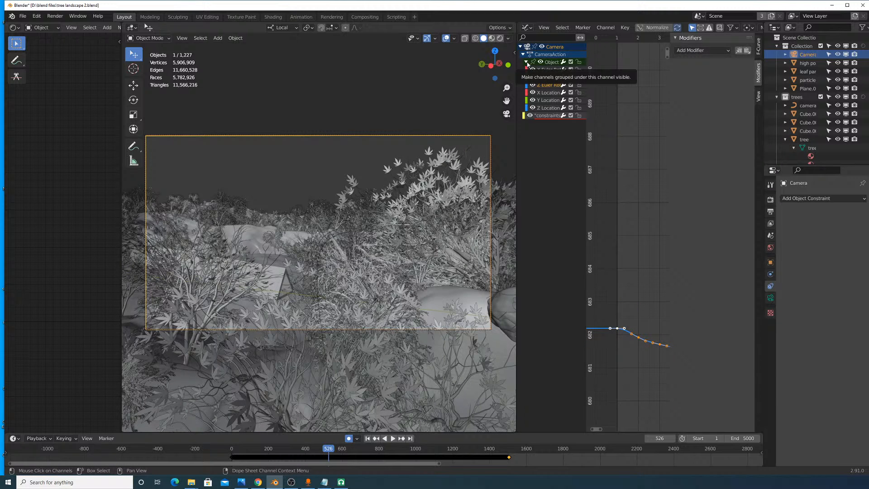
Step: Check whether the Object channel group and the Z Location curve offer modifier settings
{"action": "left_click", "coordinate": [526, 62]}
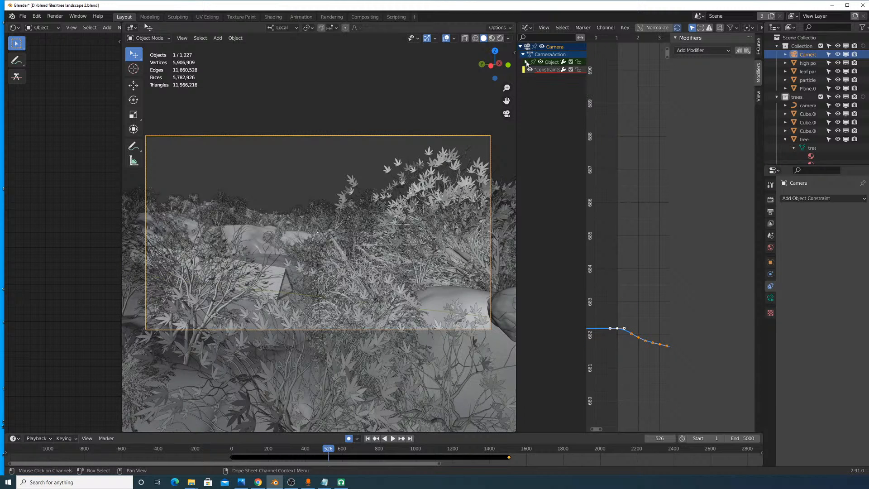
{"action": "left_click", "coordinate": [552, 62]}
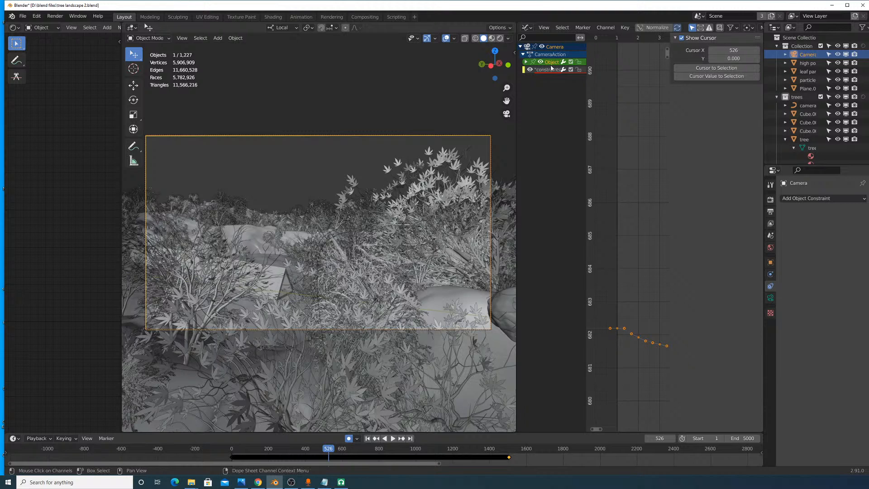
{"action": "left_click", "coordinate": [526, 62]}
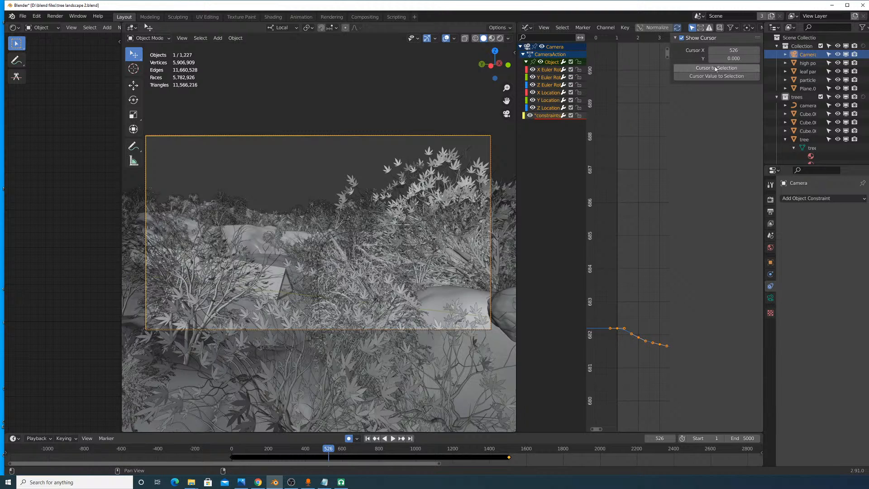
{"action": "left_click", "coordinate": [549, 109]}
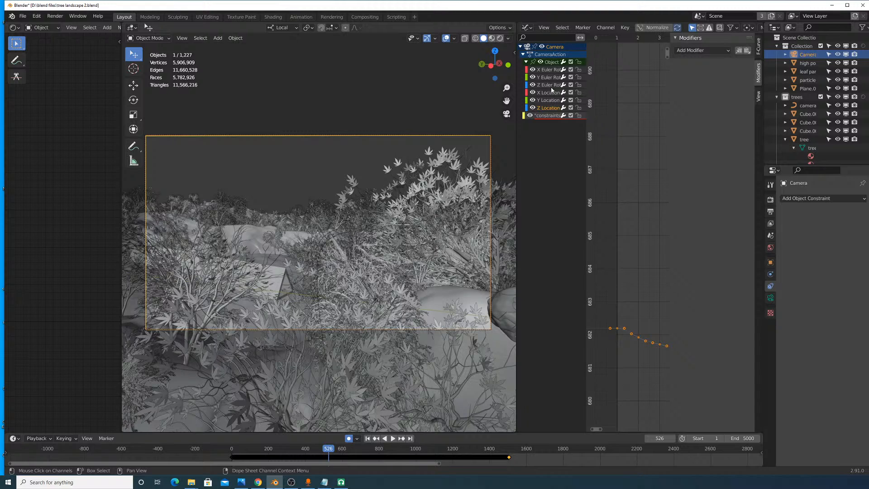
Step: Select the three Euler Rotation curves together and try a Noise modifier with a scale of 3.5
{"action": "left_click", "coordinate": [552, 86]}
{"action": "left_click", "coordinate": [551, 77], "text": "shift"}
{"action": "left_click", "coordinate": [551, 70], "text": "shift"}
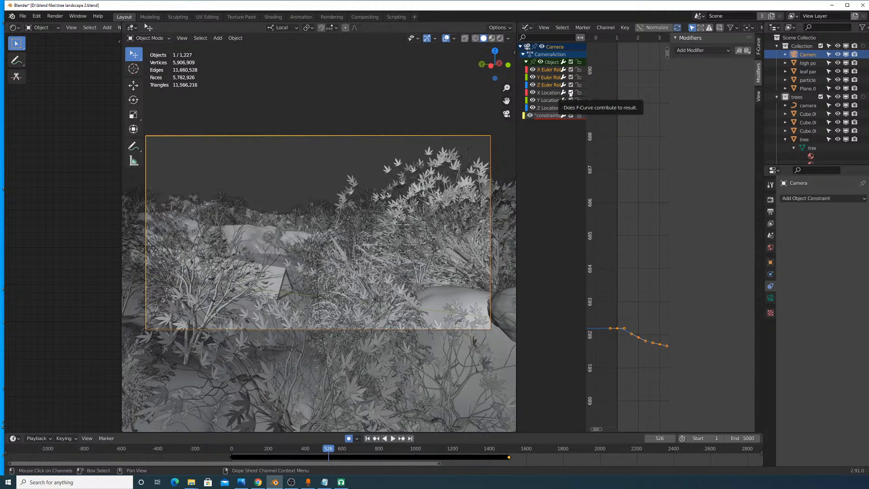
{"action": "left_click_drag", "start_coordinate": [570, 93], "coordinate": [570, 113]}
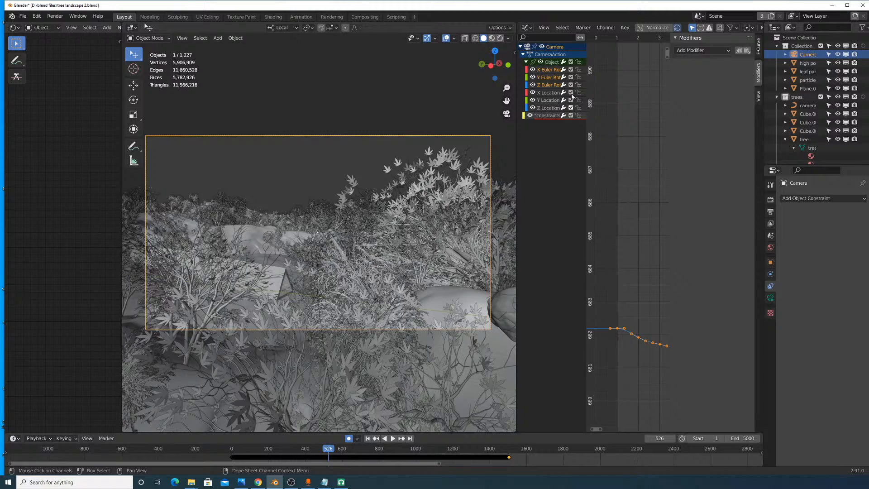
{"action": "left_click", "coordinate": [717, 52]}
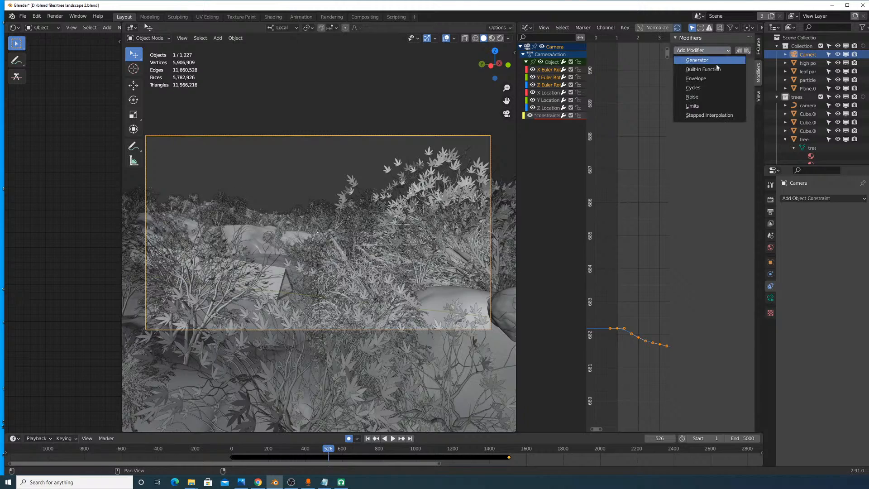
{"action": "left_click", "coordinate": [714, 97]}
{"action": "left_click", "coordinate": [692, 87]}
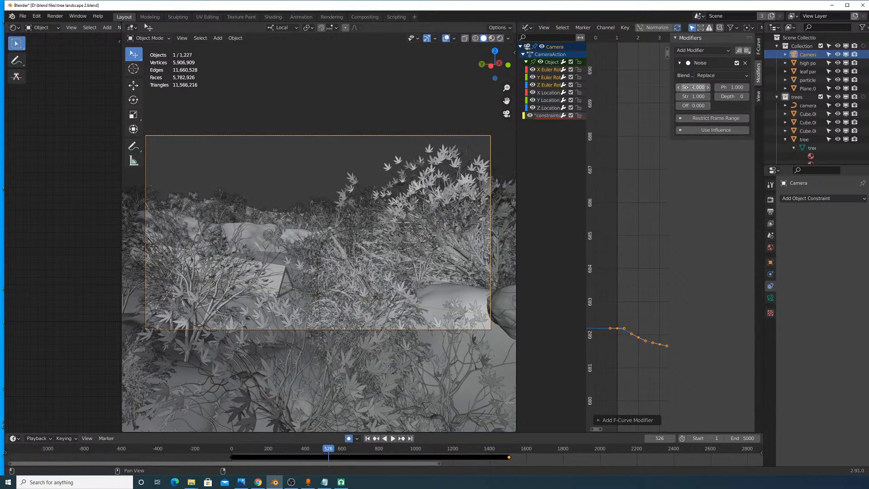
{"action": "type", "text": "3.5"}
{"action": "key", "text": "Return"}
Step: Preview the camera shake, undo the Noise scale change, and remove the Noise modifier
{"action": "key", "text": "space"}
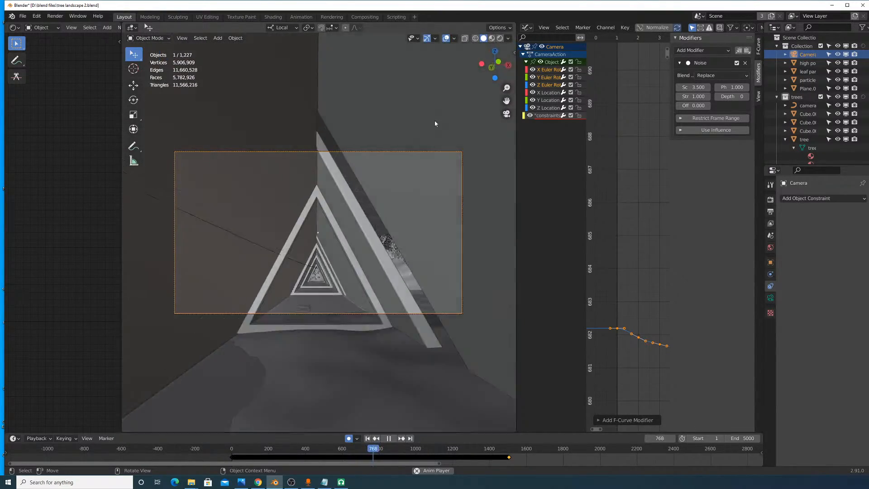
{"action": "left_click", "coordinate": [388, 438]}
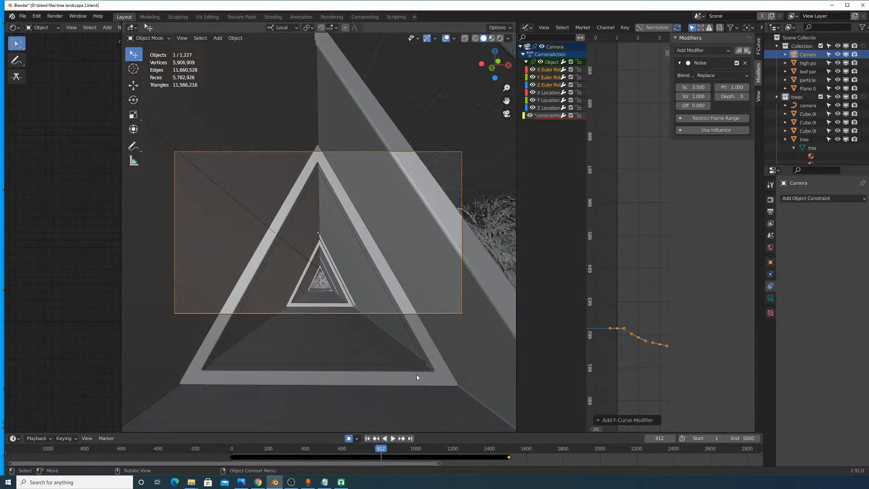
{"action": "key", "text": "ctrl+z"}
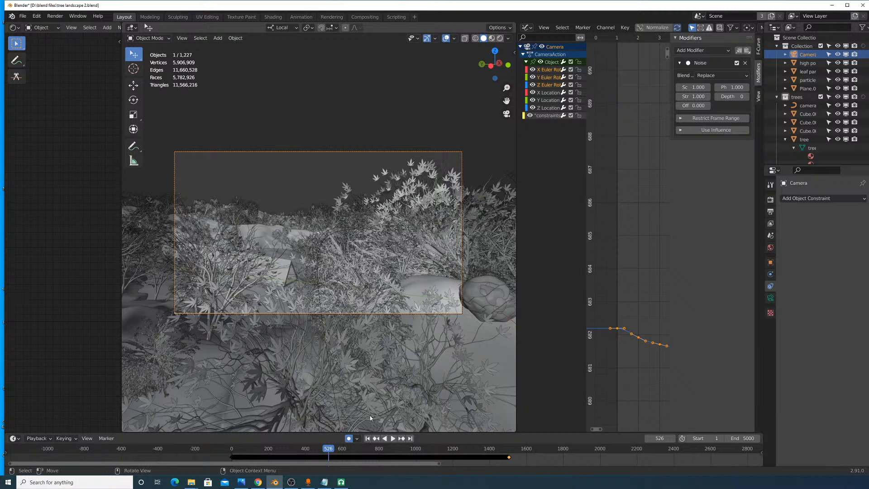
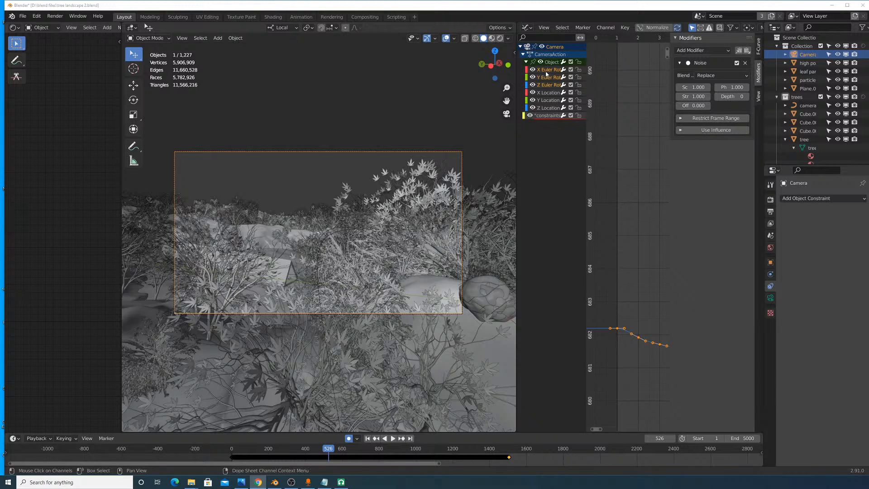
{"action": "left_click", "coordinate": [745, 63]}
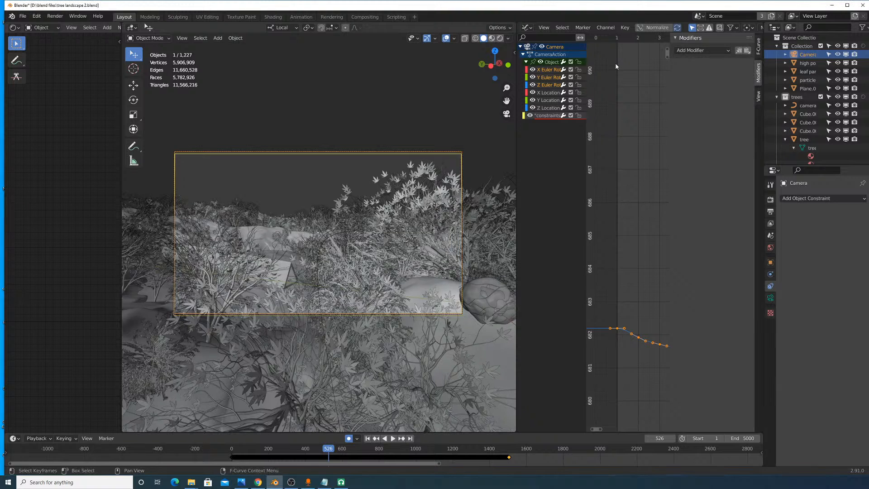
{"action": "left_click", "coordinate": [548, 71]}
{"action": "left_click", "coordinate": [553, 77]}
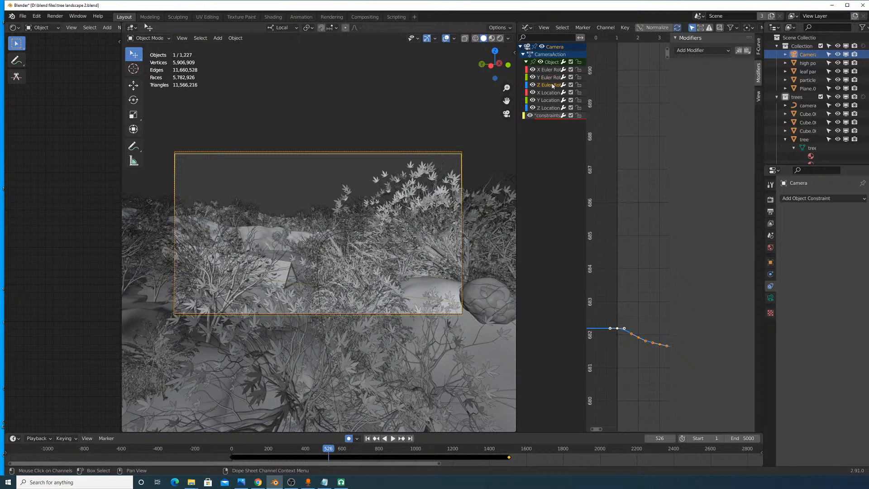
{"action": "left_click", "coordinate": [702, 49]}
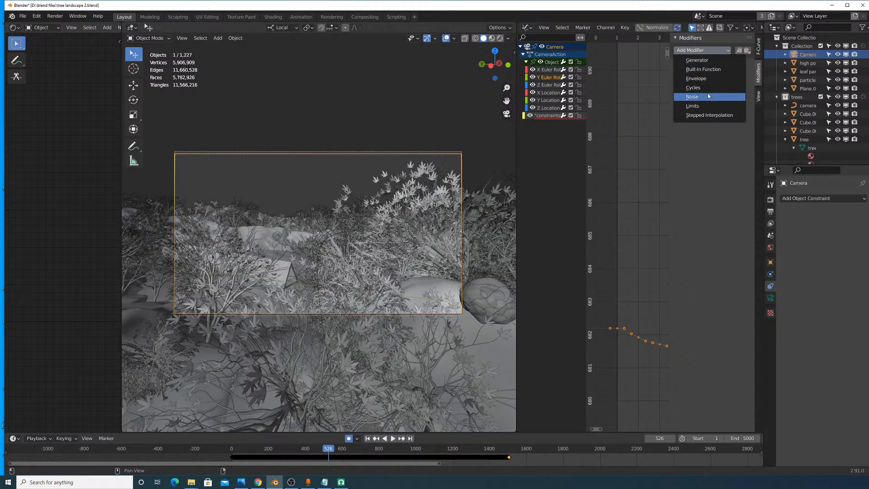
{"action": "left_click", "coordinate": [709, 93]}
{"action": "left_click_drag", "start_coordinate": [699, 88], "coordinate": [715, 88]}
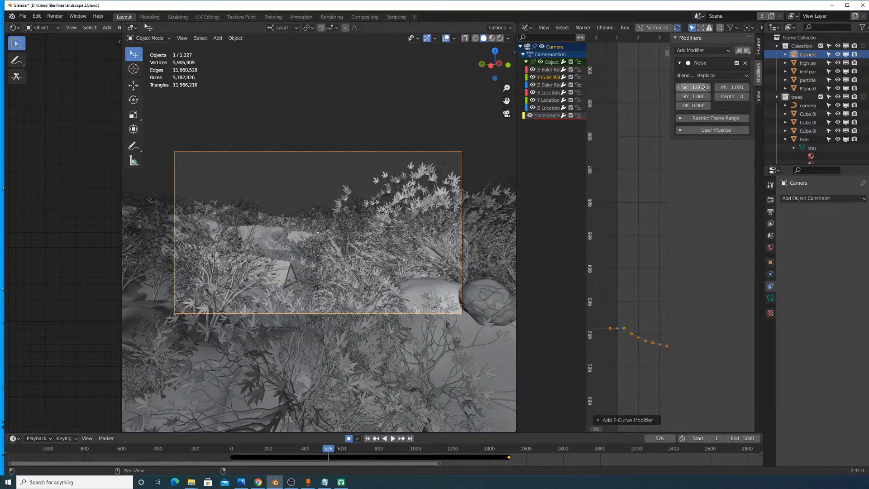
{"action": "left_click", "coordinate": [745, 63]}
Step: Add a Noise modifier with strength 0.1 to the camera's X Euler Rotation curve
{"action": "left_click", "coordinate": [548, 69]}
{"action": "left_click", "coordinate": [701, 50]}
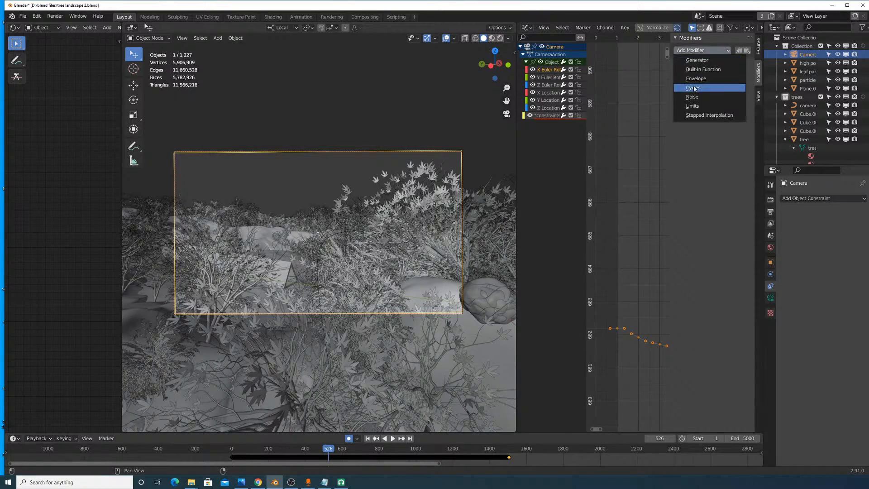
{"action": "left_click", "coordinate": [699, 97]}
{"action": "mouse_move", "coordinate": [695, 87]}
{"action": "left_mouse_down"}
{"action": "mouse_move", "coordinate": [706, 87]}
{"action": "mouse_move", "coordinate": [692, 87]}
{"action": "left_mouse_up"}
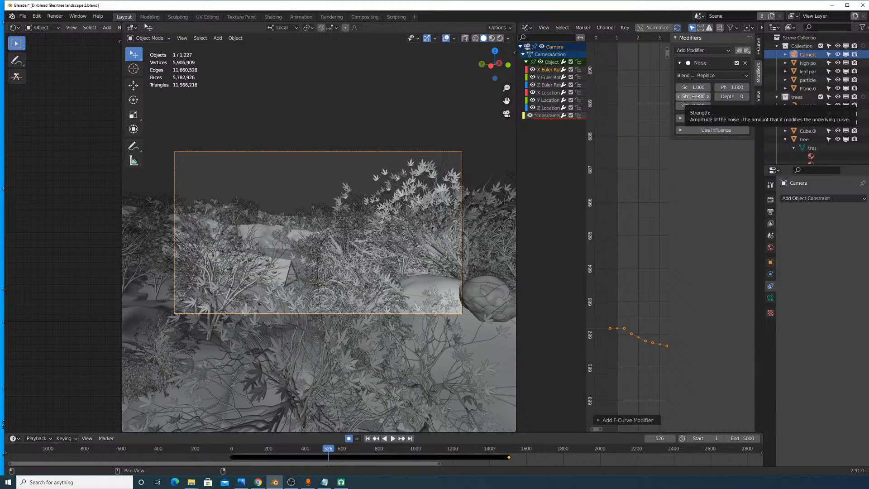
{"action": "left_click", "coordinate": [696, 96]}
{"action": "type", "text": "0.1"}
{"action": "key", "text": "Return"}
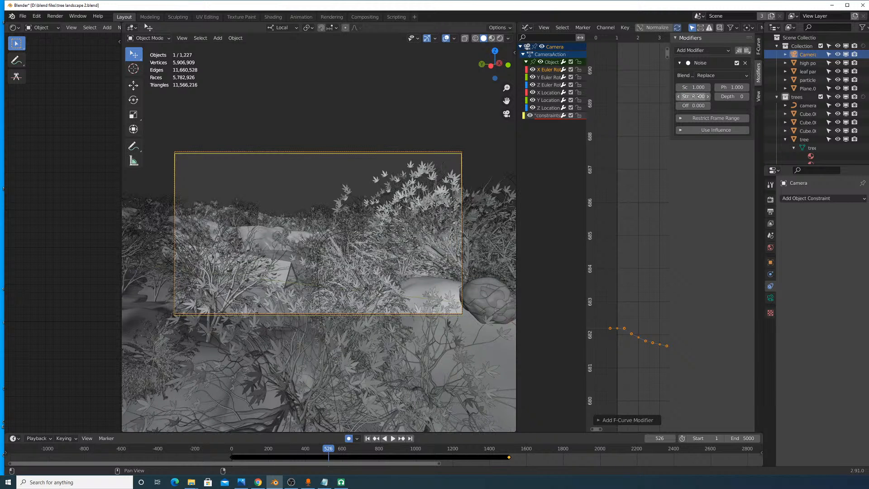
Step: Set the Noise scale to 10 on the X Euler Rotation curve and preview the motion in playback
{"action": "left_click", "coordinate": [694, 88]}
{"action": "type", "text": "0"}
{"action": "key", "text": "Return"}
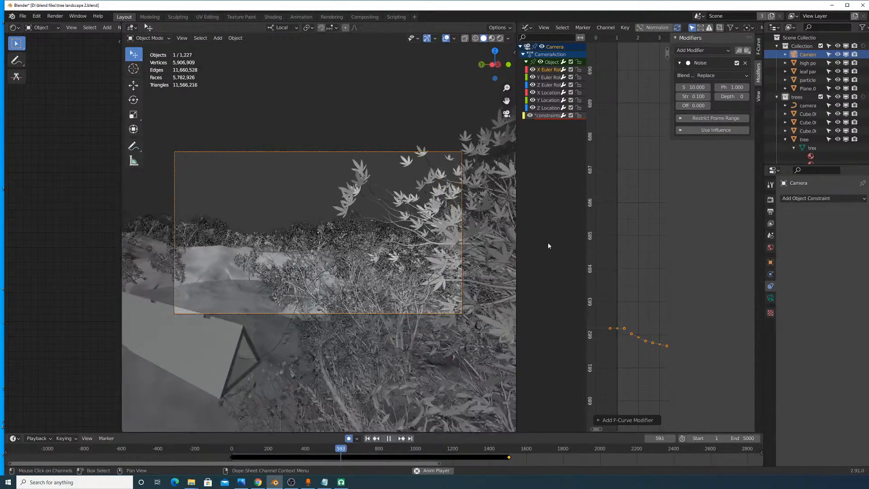
{"action": "key", "text": "space"}
Step: Add a Noise modifier with scale 10 and strength 0.1 to the camera's Y Euler Rotation curve
{"action": "left_click", "coordinate": [547, 77]}
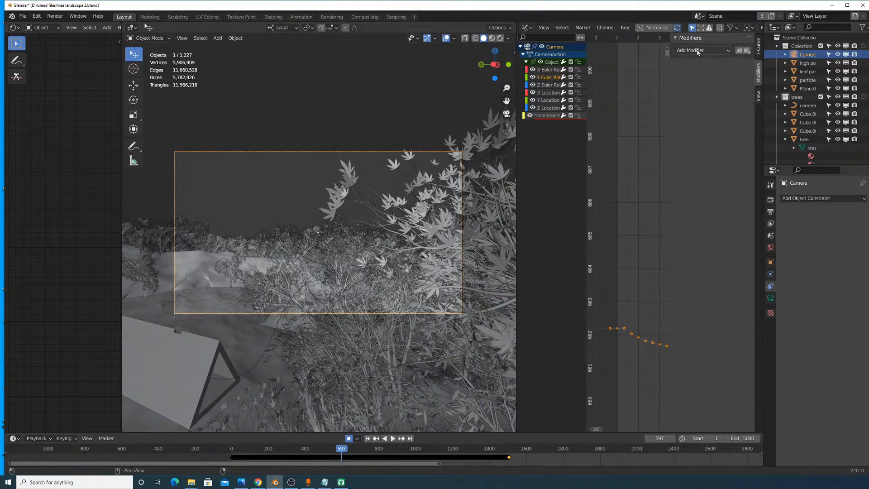
{"action": "left_click", "coordinate": [699, 96]}
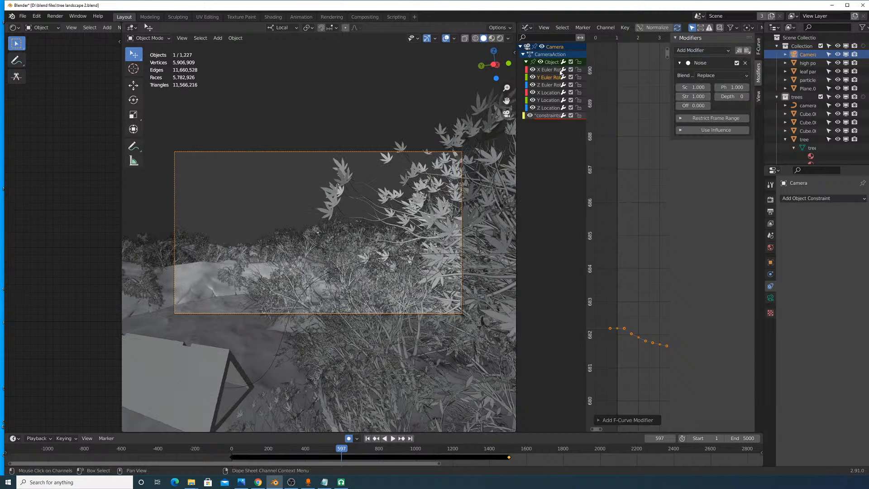
{"action": "left_click", "coordinate": [695, 86]}
{"action": "type", "text": "10"}
{"action": "key", "text": "Return"}
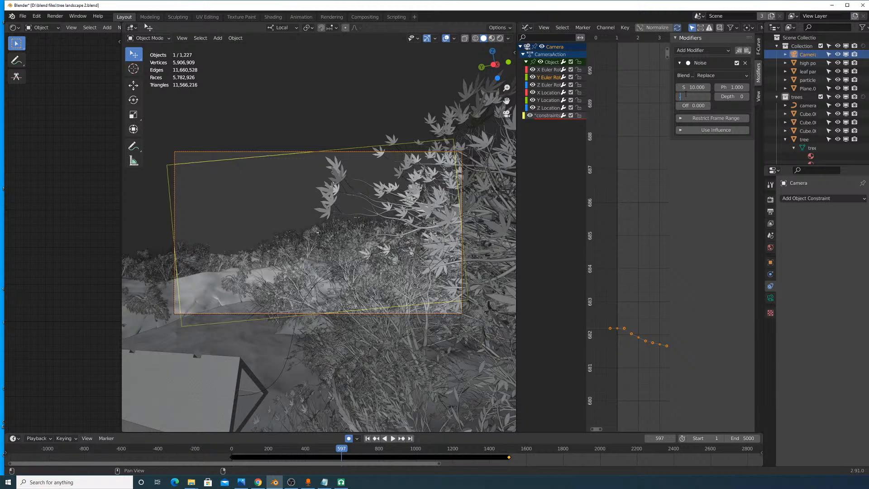
{"action": "type", "text": "0.1"}
{"action": "key", "text": "Return"}
Step: Add a Noise modifier with scale 10 and strength 0.1 to the camera's Z Euler Rotation curve
{"action": "left_click", "coordinate": [550, 86]}
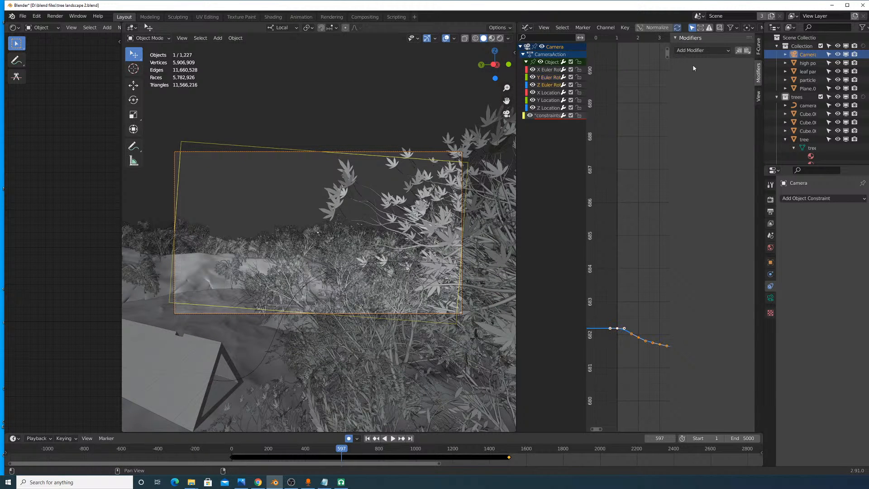
{"action": "left_click", "coordinate": [700, 98]}
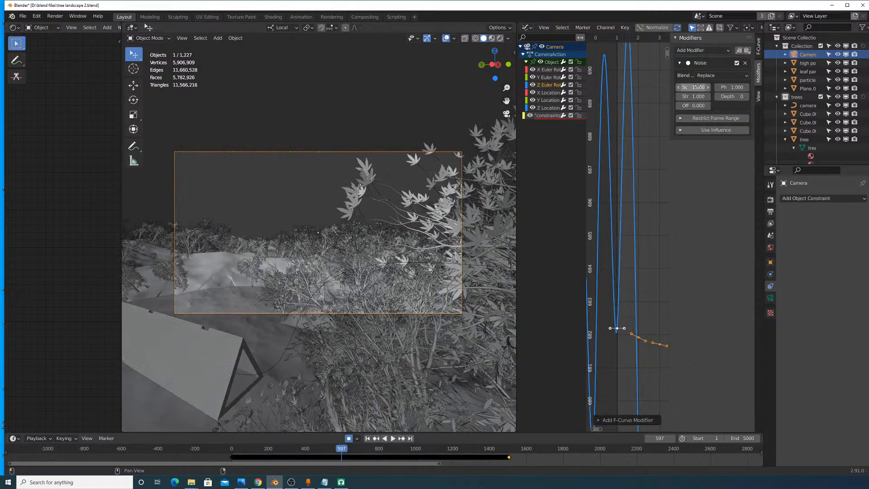
{"action": "left_click", "coordinate": [698, 86]}
{"action": "type", "text": "10"}
{"action": "key", "text": "Return"}
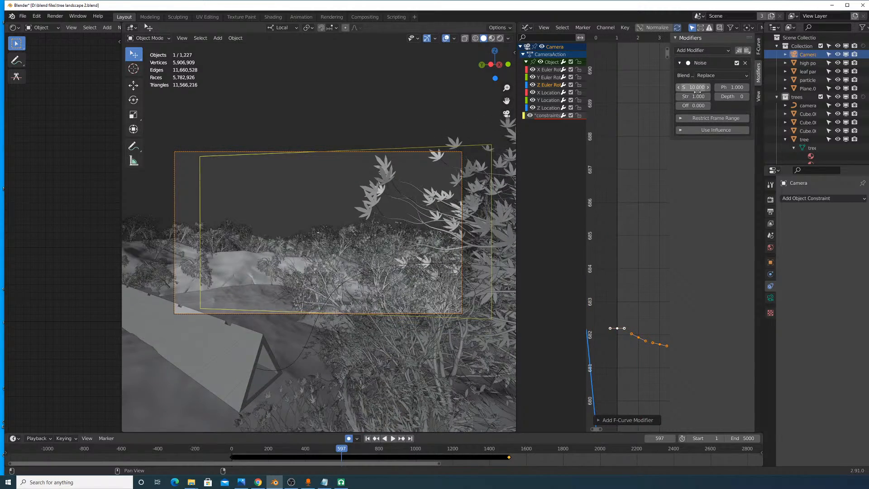
{"action": "type", "text": "0.2"}
{"action": "key", "text": "Return"}
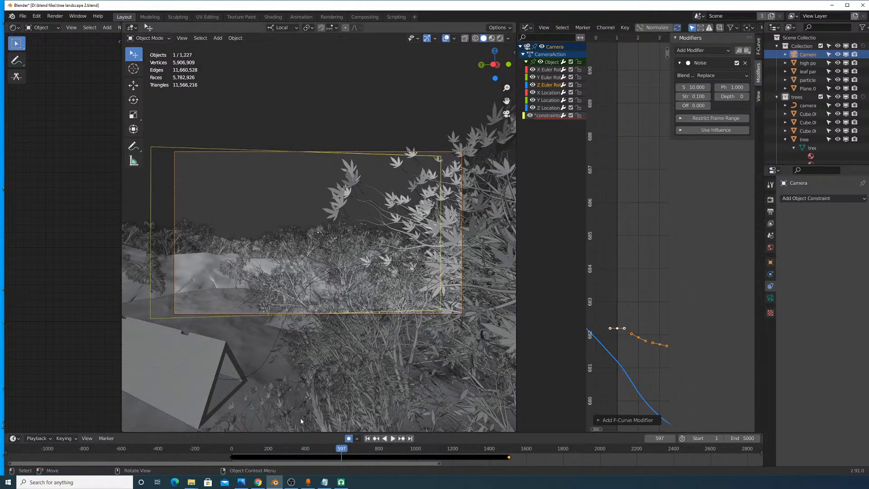
Step: Preview the handheld shake in playback and set the Noise depth to 2 on the camera's X, Y and Z Euler Rotation curves
{"action": "mouse_move", "coordinate": [305, 449]}
{"action": "left_mouse_down"}
{"action": "mouse_move", "coordinate": [265, 455]}
{"action": "mouse_move", "coordinate": [320, 444]}
{"action": "mouse_move", "coordinate": [315, 437]}
{"action": "left_mouse_up"}
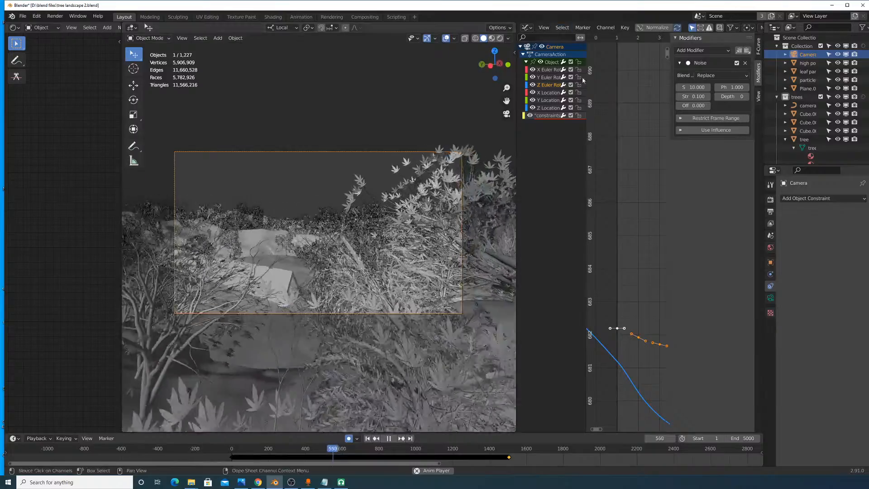
{"action": "scroll", "coordinate": [633, 269], "scroll_direction": "down", "scroll_amount": 2}
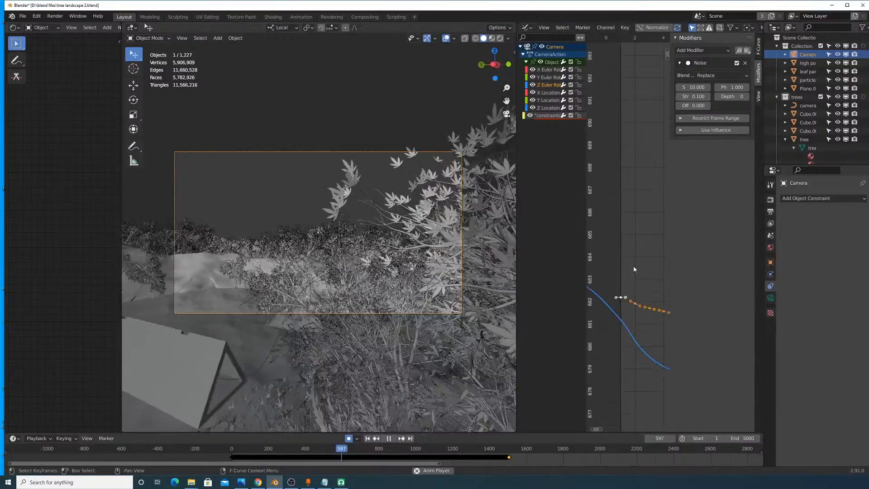
{"action": "scroll", "coordinate": [633, 269], "scroll_direction": "down", "scroll_amount": 6}
{"action": "middle_click_drag", "start_coordinate": [642, 268], "coordinate": [630, 242]}
{"action": "scroll", "coordinate": [633, 252], "scroll_direction": "up", "scroll_amount": 7}
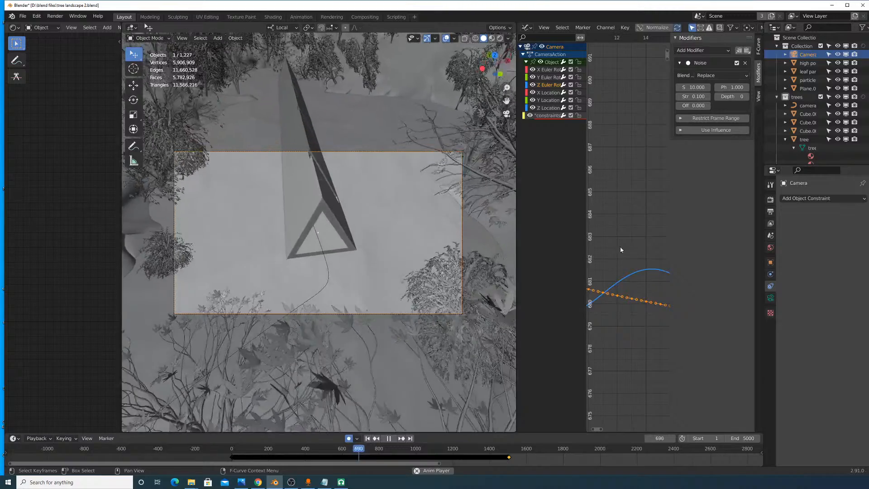
{"action": "left_click", "coordinate": [548, 78]}
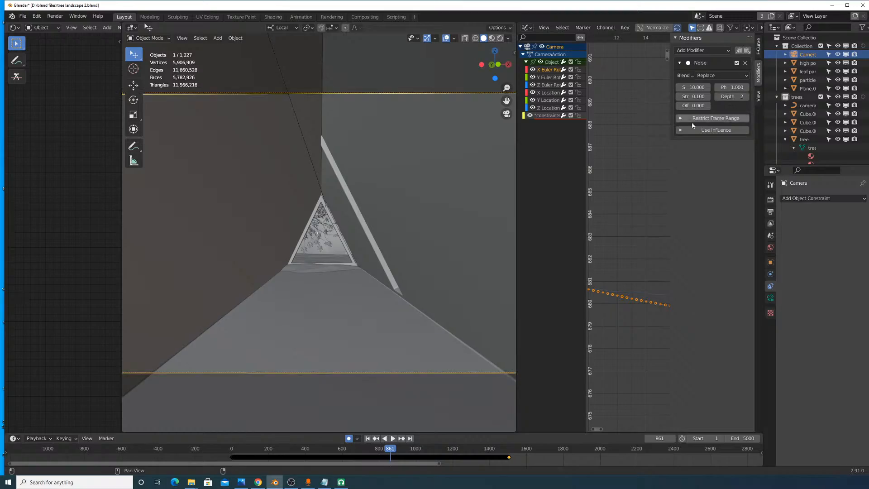
Step: Replay the shake and set the Noise scale to 40 on the X, Y and Z Euler Rotation curves
{"action": "left_click", "coordinate": [302, 449]}
{"action": "key", "text": "space"}
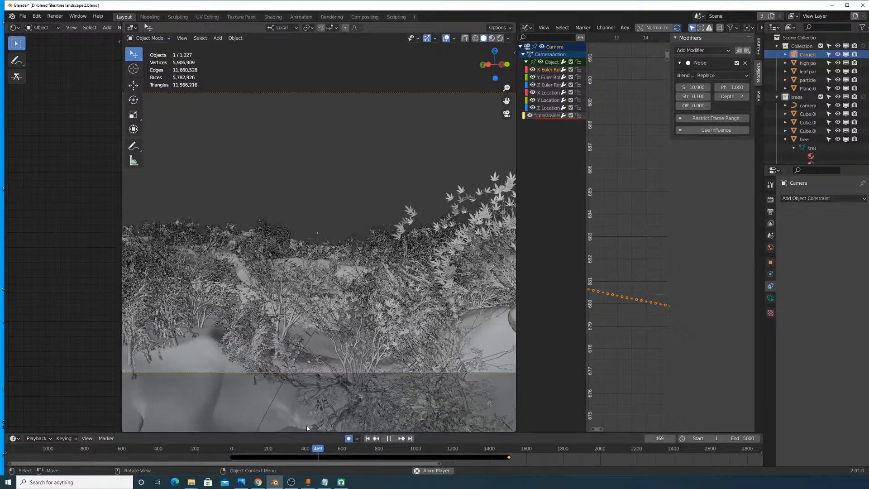
{"action": "key", "text": "space"}
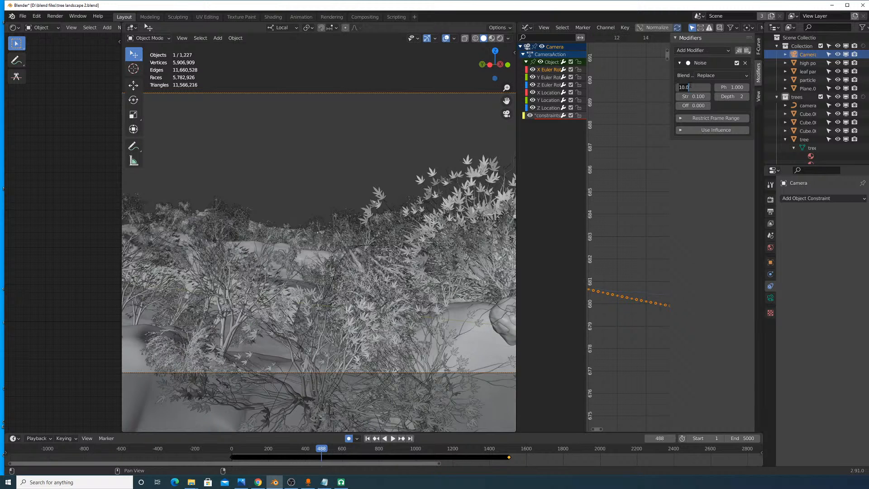
{"action": "key", "text": "Return"}
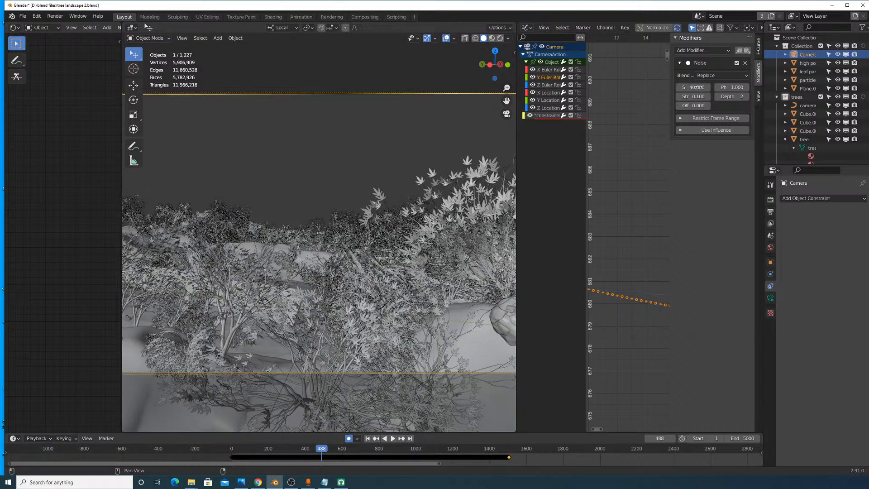
{"action": "key", "text": "Escape"}
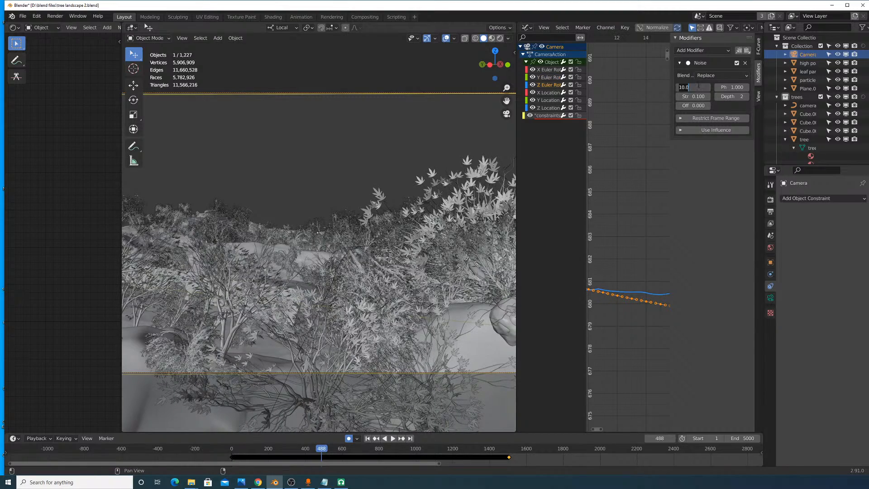
{"action": "key", "text": "Return"}
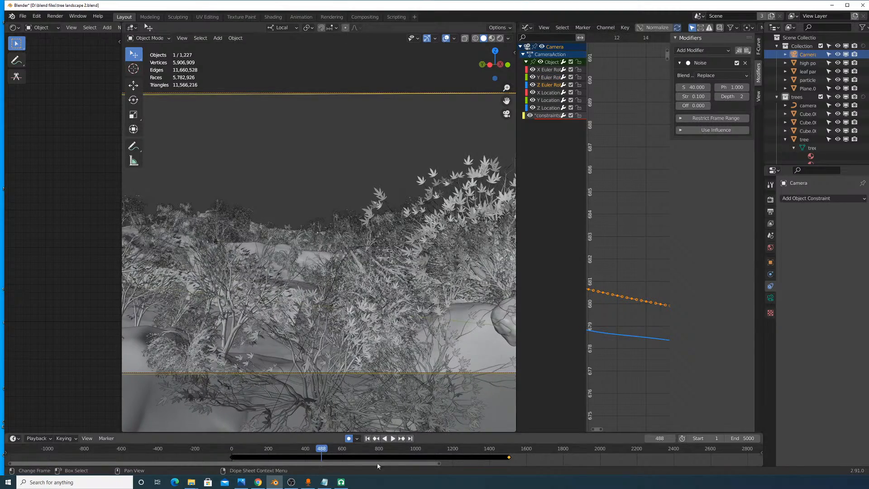
Step: Preview an earlier part of the animation and set the Z Euler Rotation Noise to strength 0.05 and scale 80
{"action": "left_click_drag", "start_coordinate": [306, 451], "coordinate": [255, 453]}
{"action": "key", "text": "space"}
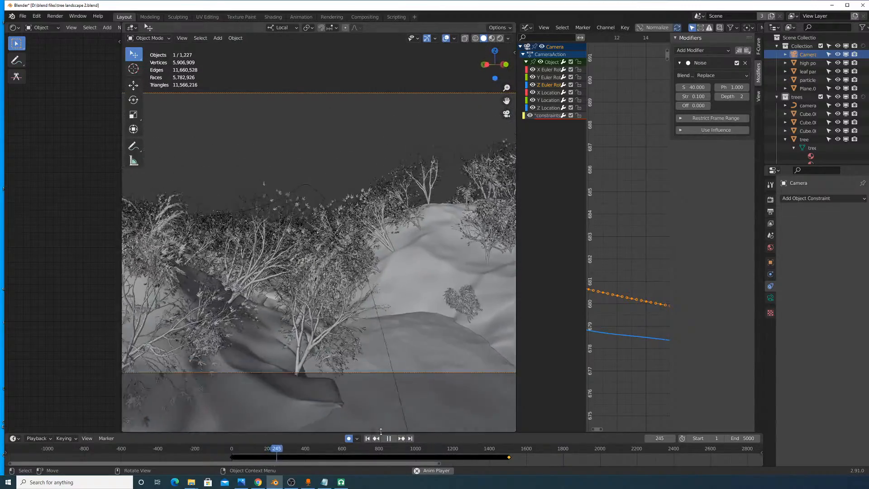
{"action": "key", "text": "space"}
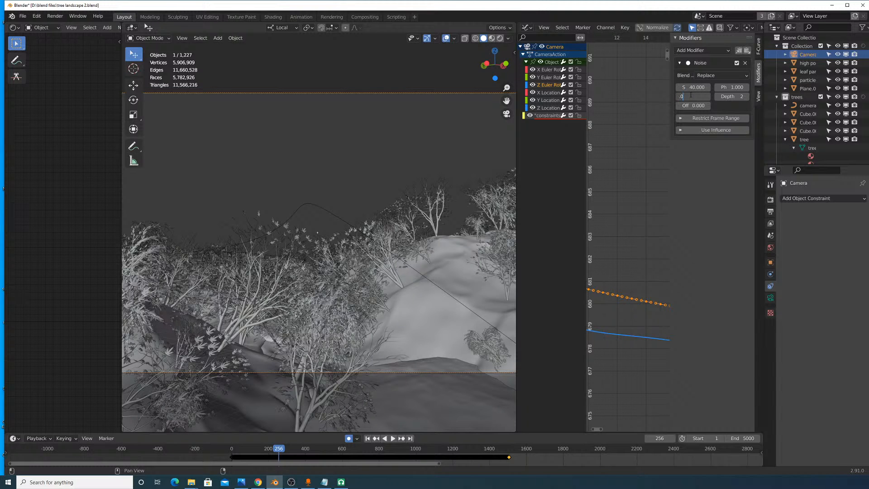
{"action": "key", "text": "Return"}
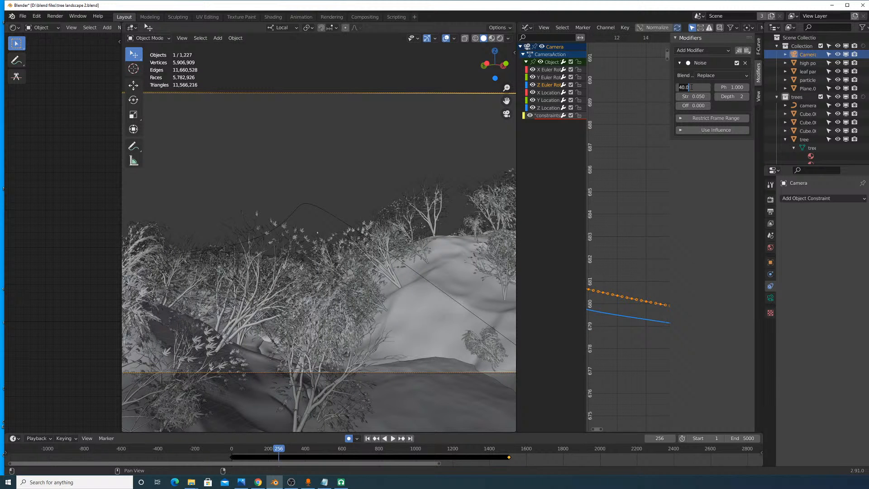
{"action": "left_click", "coordinate": [691, 89]}
{"action": "type", "text": "80"}
{"action": "key", "text": "Return"}
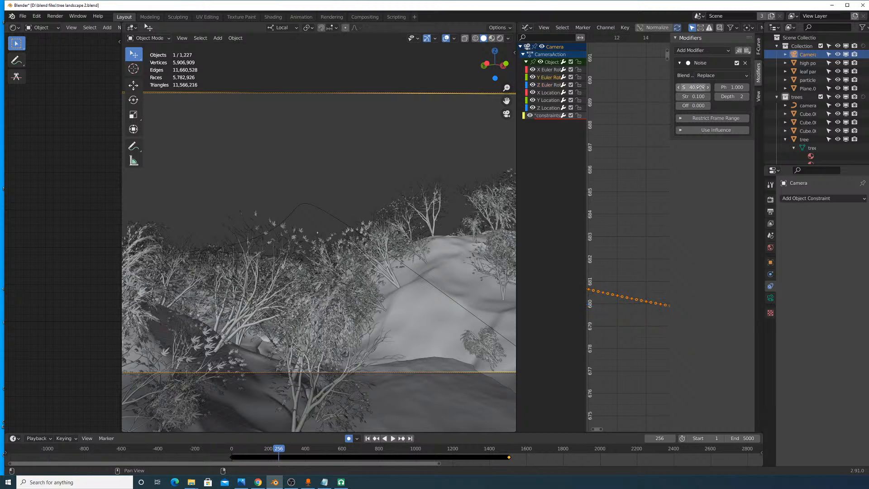
Step: Set the Noise modifiers on the Y and X Euler Rotation curves to scale 80 and strength 0.05
{"action": "type", "text": "0"}
{"action": "key", "text": "Return"}
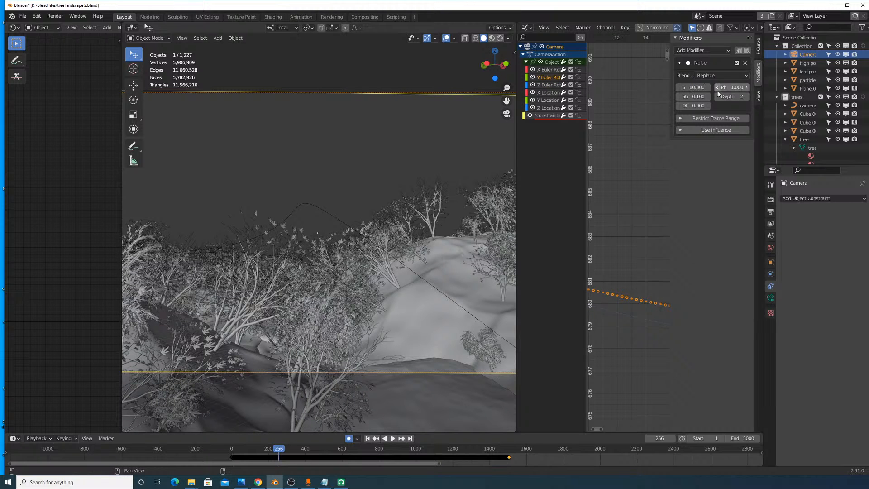
{"action": "left_click", "coordinate": [694, 98]}
{"action": "type", "text": ".0"}
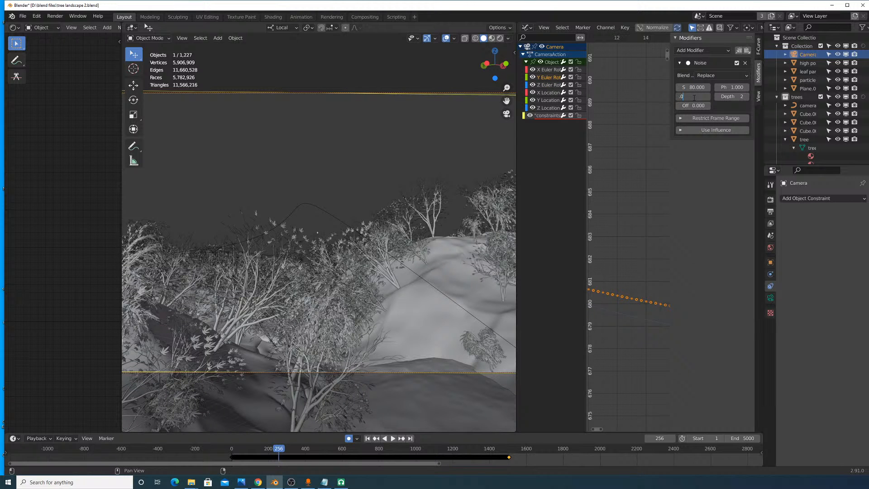
{"action": "type", "text": "5"}
{"action": "key", "text": "Return"}
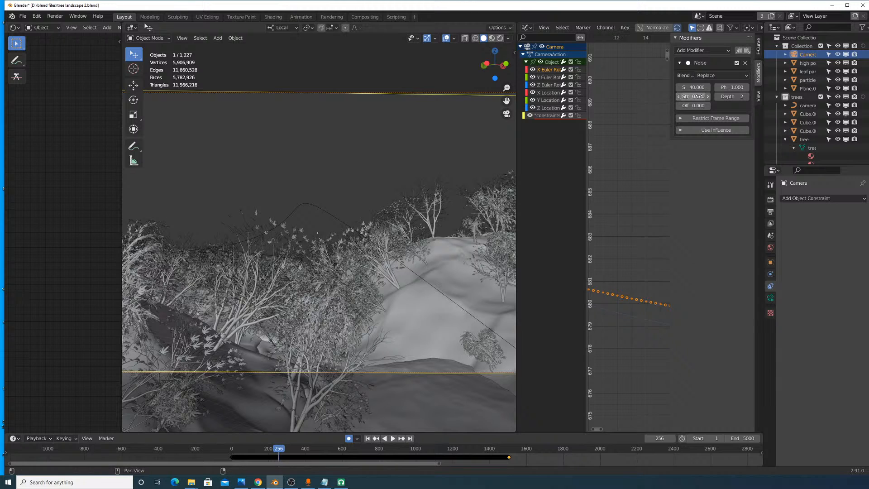
{"action": "key", "text": "Return"}
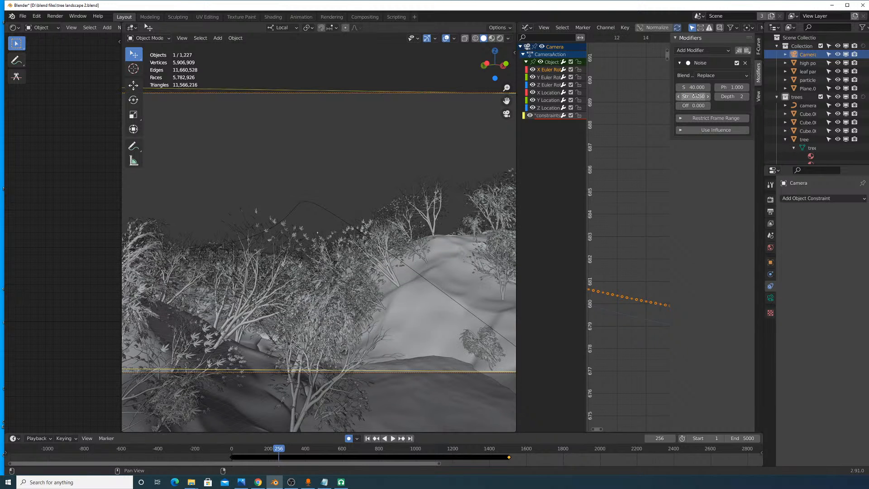
{"action": "key", "text": "Return"}
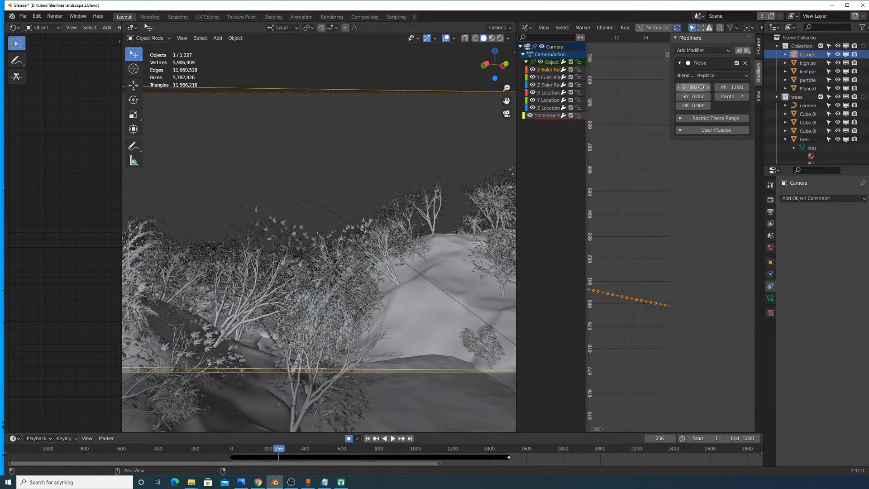
Step: Play back the camera animation in a widened 3D viewport to judge the shake
{"action": "left_click", "coordinate": [392, 438]}
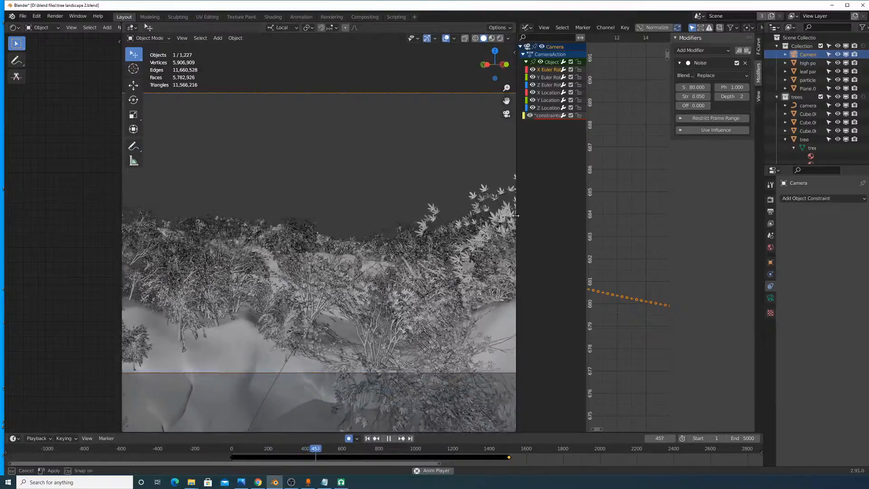
{"action": "left_click_drag", "start_coordinate": [517, 232], "coordinate": [583, 231]}
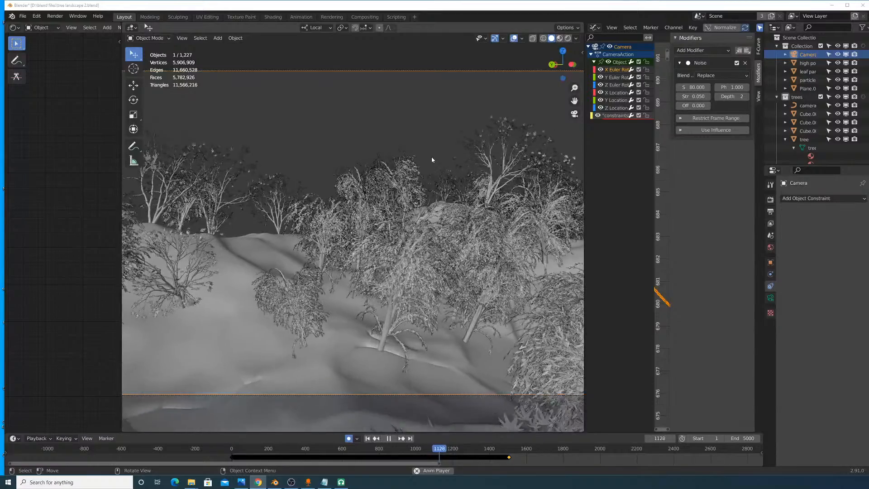
{"action": "left_click", "coordinate": [390, 438]}
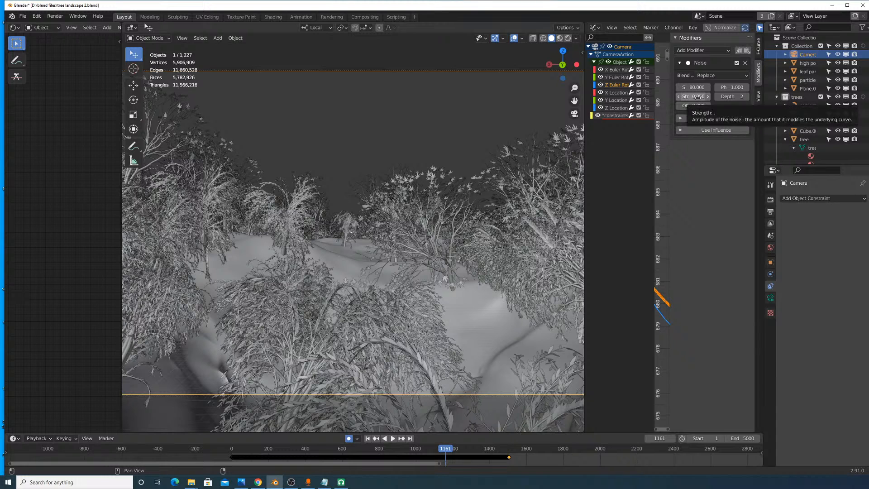
Step: Set the Noise strength to 0.2 on the camera's Z, Y and X Euler Rotation curves
{"action": "type", "text": "0.2"}
{"action": "key", "text": "Return"}
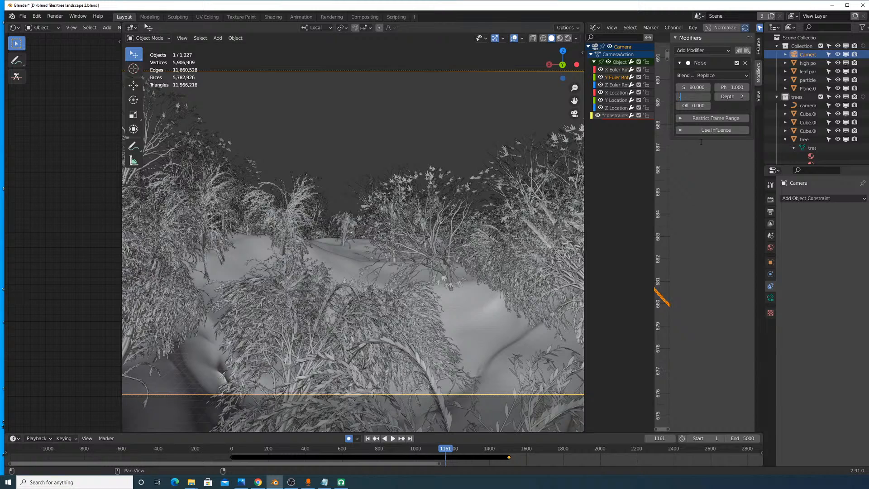
{"action": "type", "text": "0.2"}
{"action": "key", "text": "Return"}
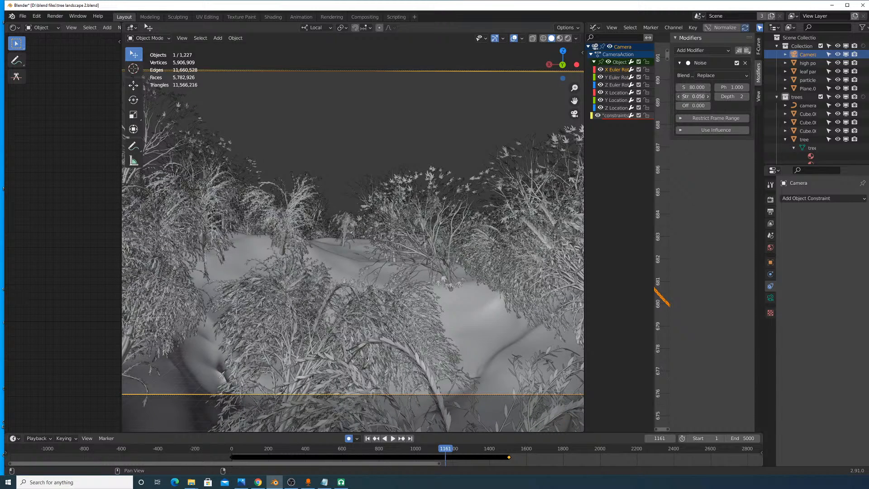
{"action": "type", "text": "0.2"}
{"action": "key", "text": "Return"}
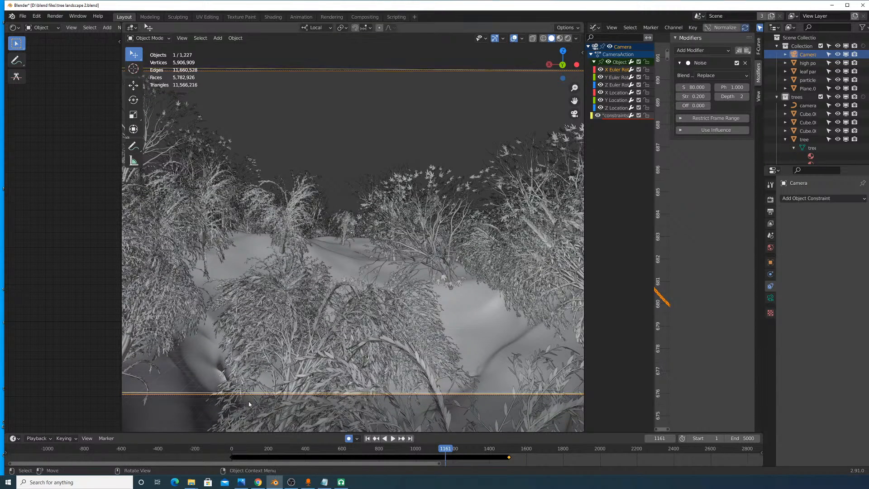
Step: Preview the motion from the first frame and set the Noise strength to 0.1 on the X, Y and Z Euler Rotation curves
{"action": "key", "text": "shift+Left"}
{"action": "left_click", "coordinate": [393, 438]}
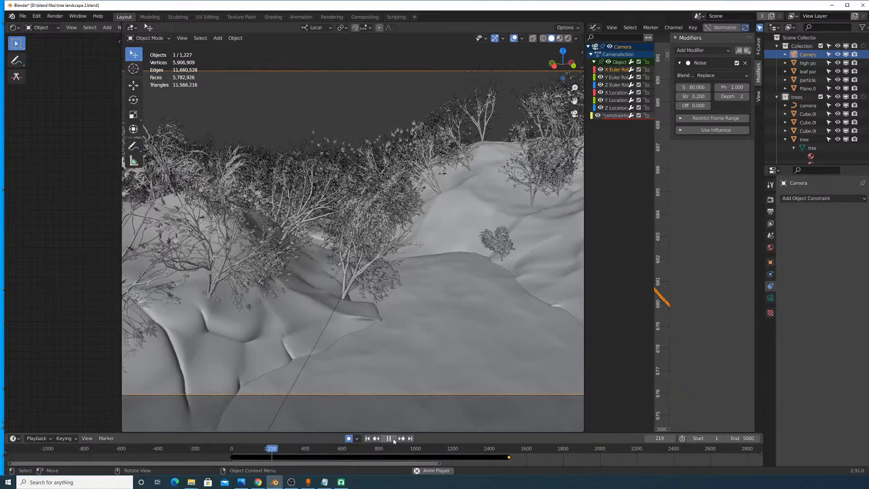
{"action": "left_click", "coordinate": [389, 438]}
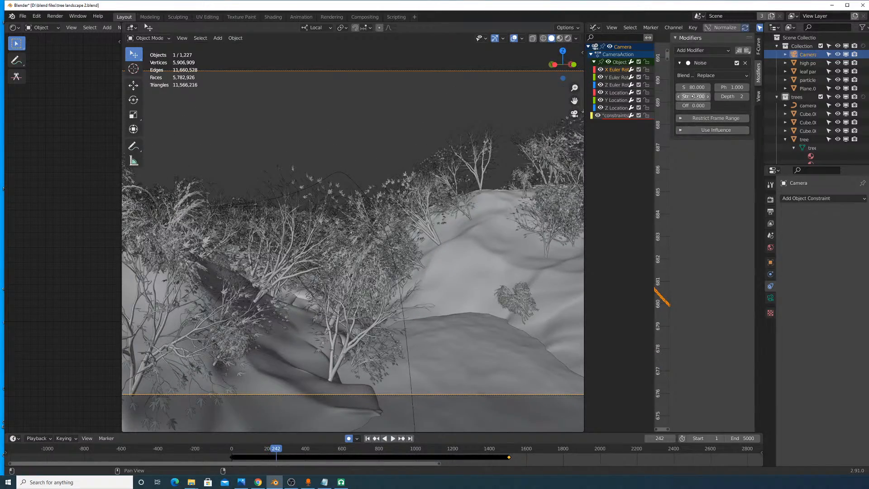
{"action": "key", "text": "Return"}
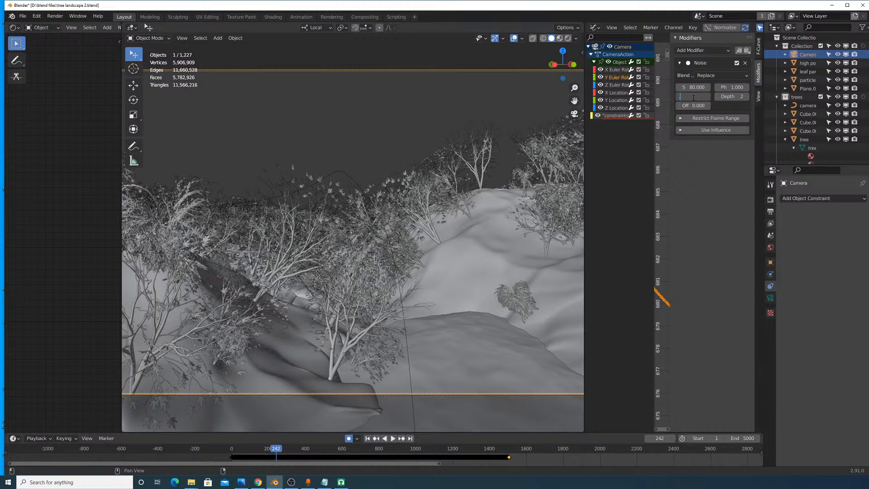
{"action": "type", "text": ".1"}
{"action": "key", "text": "Return"}
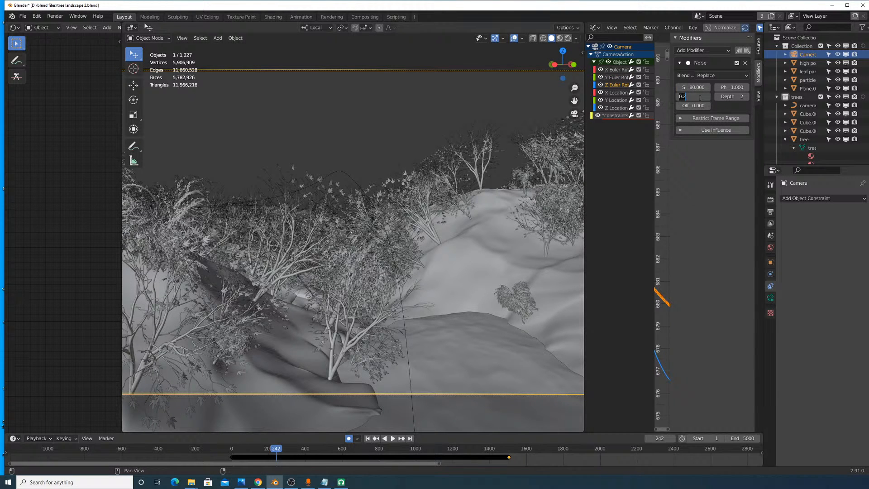
{"action": "type", "text": ".1"}
{"action": "key", "text": "Return"}
Step: Play the camera animation from its first frame in a further enlarged 3D viewport and examine the shake
{"action": "key", "text": "shift+Left"}
{"action": "key", "text": "space"}
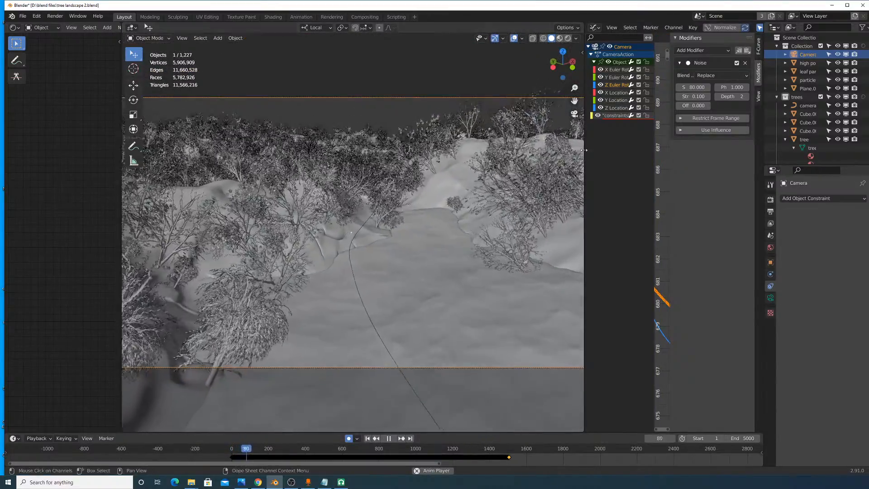
{"action": "left_click_drag", "start_coordinate": [584, 148], "coordinate": [628, 149]}
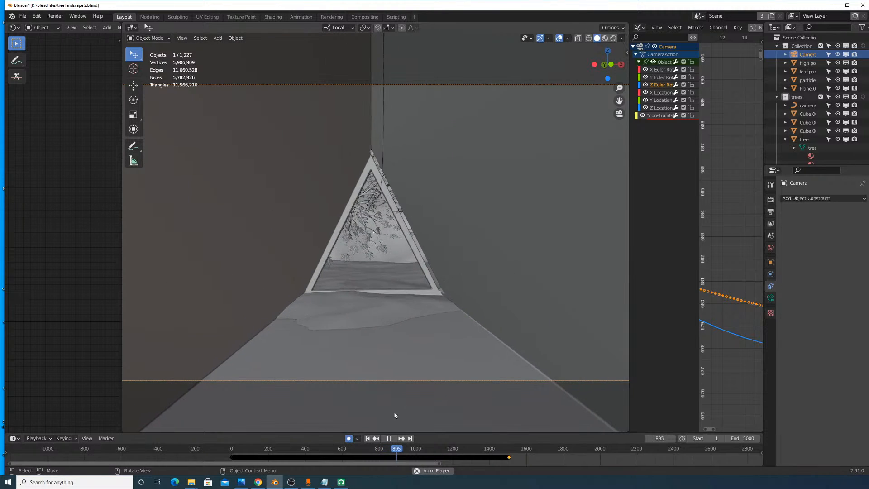
{"action": "key", "text": "space"}
Step: Enlarge the graph editor and set the Noise scale to 120 on the Z and Y Euler Rotation curves
{"action": "left_click_drag", "start_coordinate": [629, 165], "coordinate": [428, 135]}
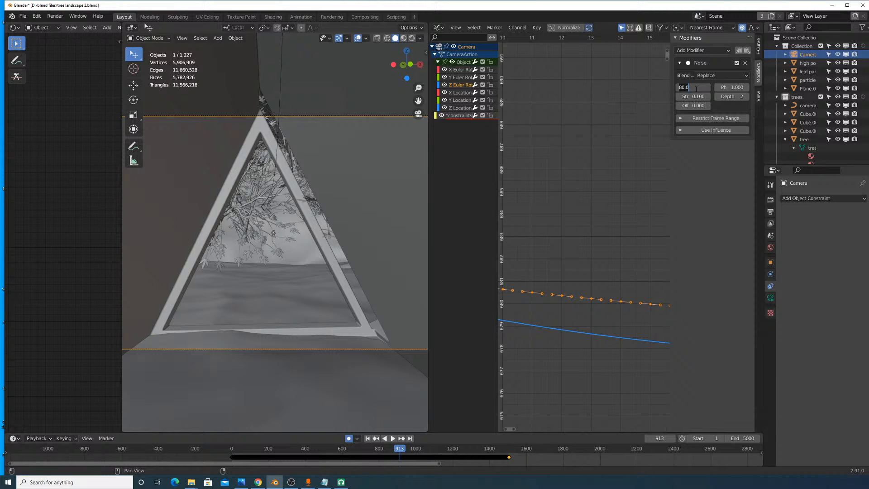
{"action": "key", "text": "Return"}
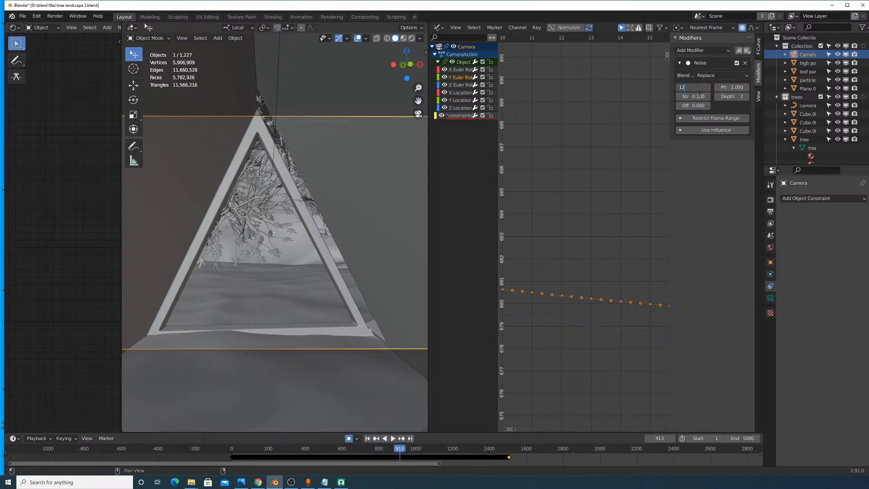
{"action": "type", "text": "0"}
{"action": "key", "text": "Return"}
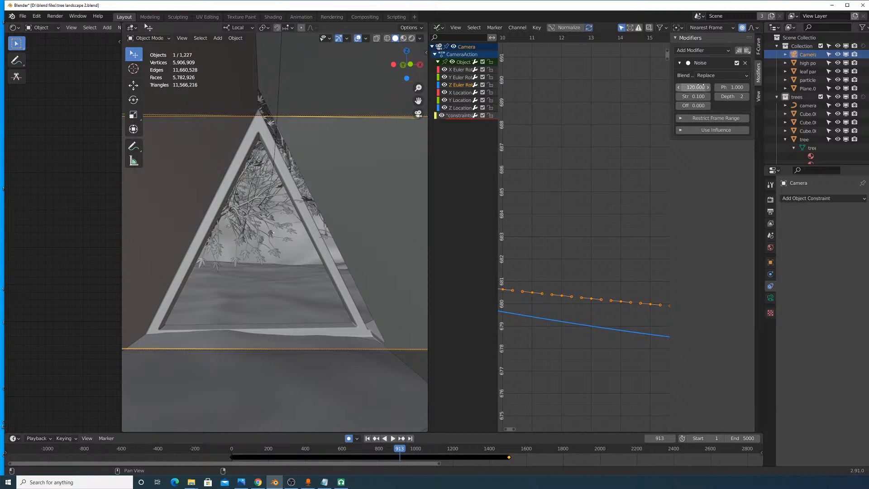
Step: Adjust the Noise scale again on the Z Euler Rotation curve and set it to 140 on the X Euler Rotation curve
{"action": "type", "text": "0"}
{"action": "key", "text": "Return"}
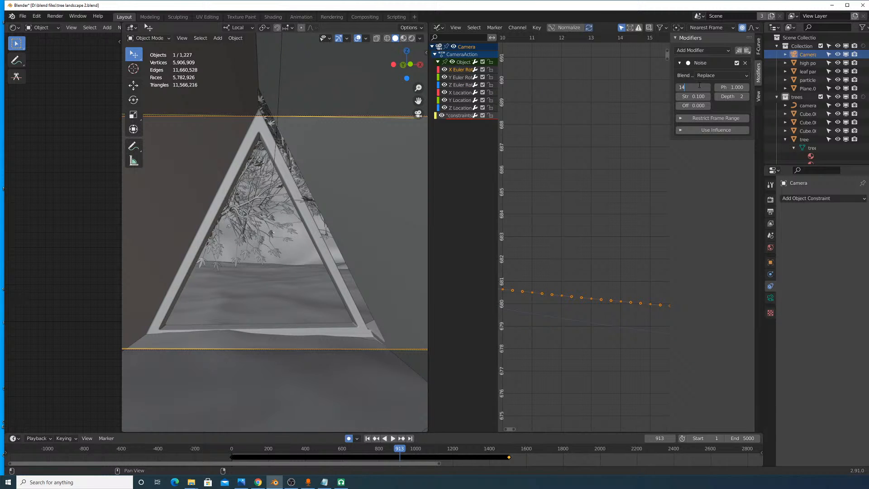
{"action": "key", "text": "Return"}
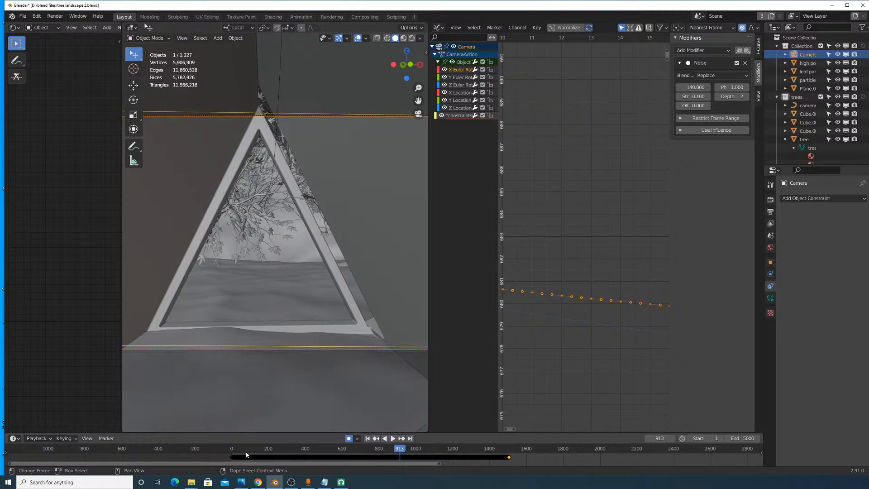
Step: Review the whole camera flight from near its start in a widened 3D viewport and return to frame 521
{"action": "left_click", "coordinate": [237, 454]}
{"action": "left_click", "coordinate": [392, 438]}
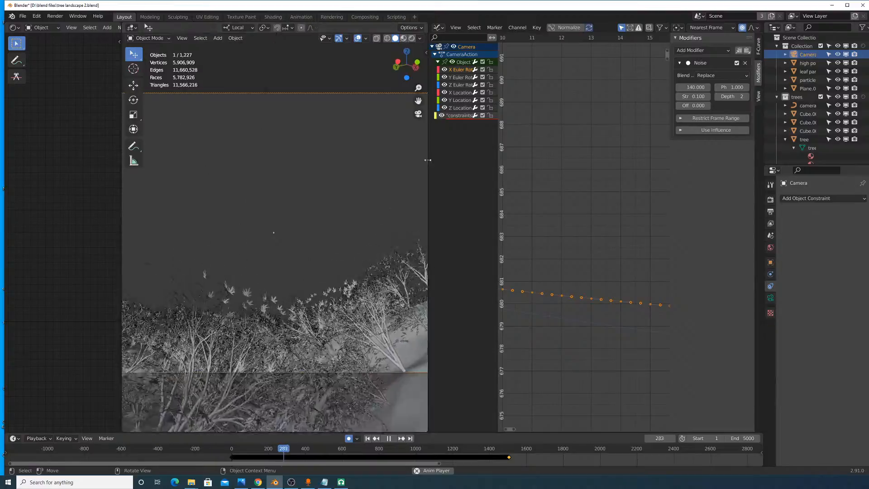
{"action": "left_click_drag", "start_coordinate": [427, 160], "coordinate": [662, 188]}
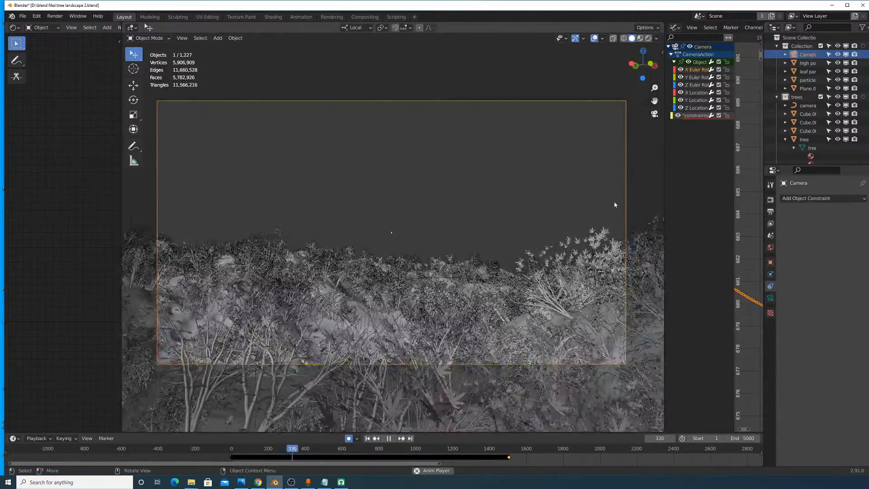
{"action": "scroll", "coordinate": [543, 184], "scroll_direction": "up", "scroll_amount": 1}
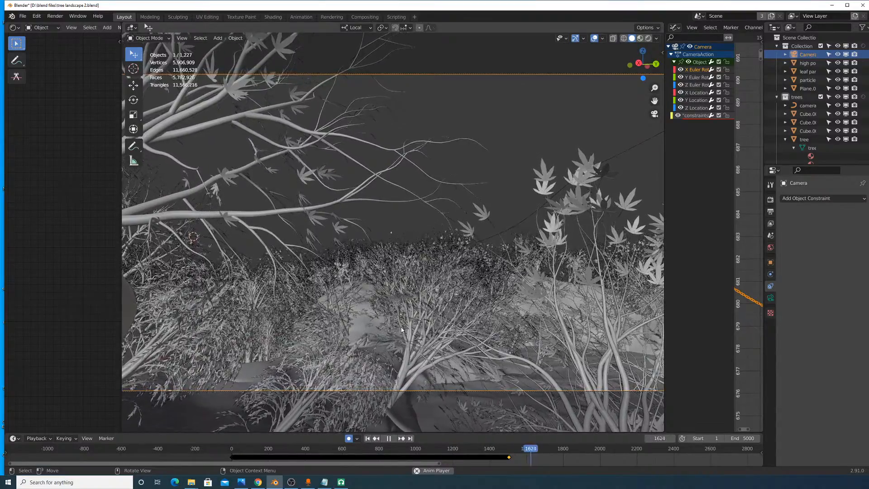
{"action": "key", "text": "space"}
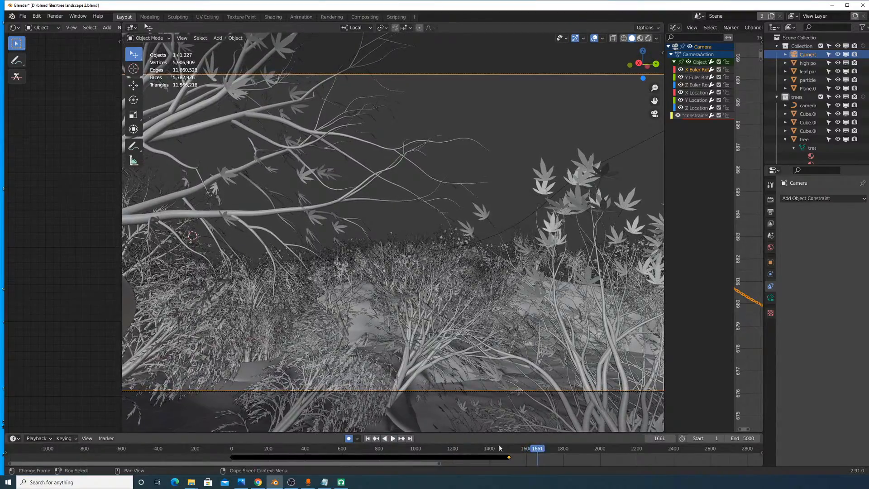
{"action": "left_click_drag", "start_coordinate": [528, 451], "coordinate": [327, 458]}
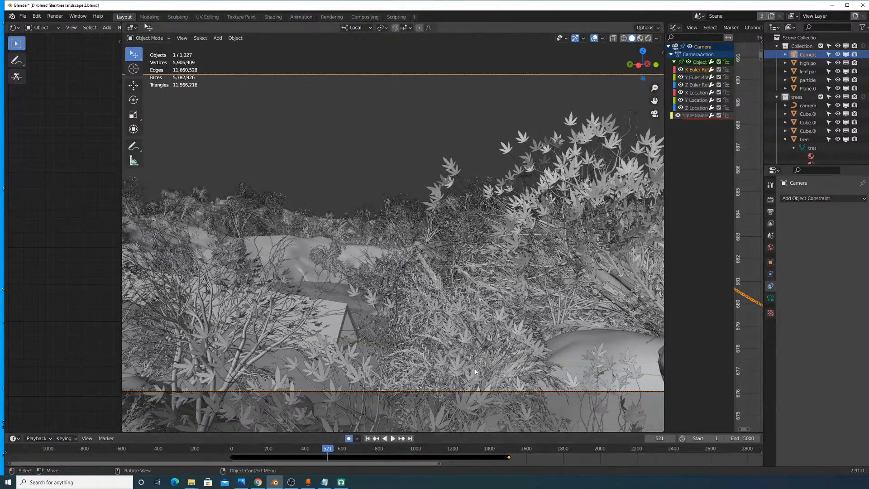